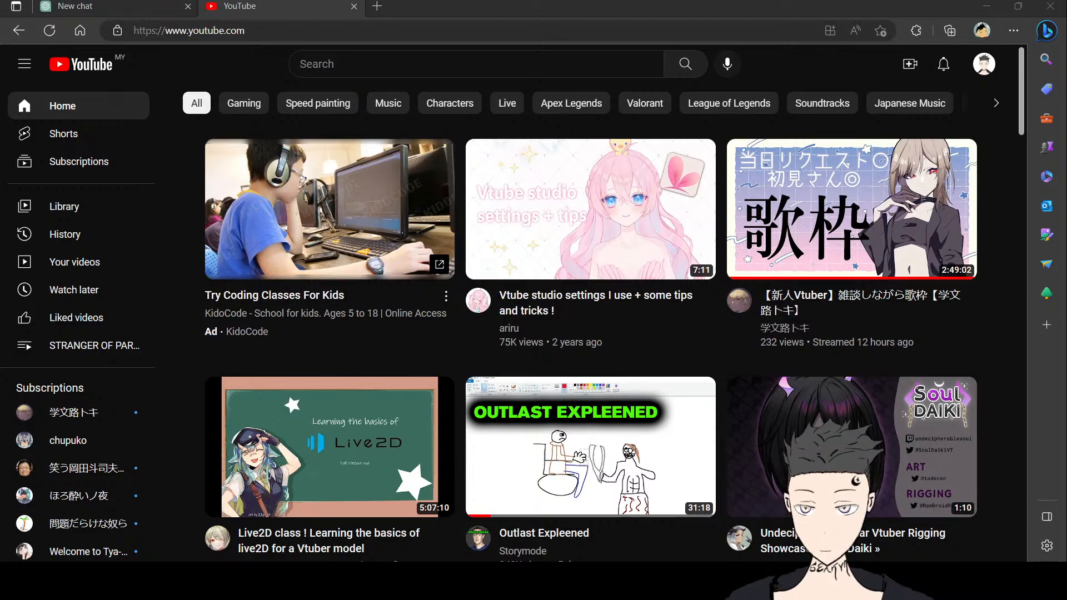
Step: Search YouTube for "vtuber model other face expressions"
{"action": "left_click", "coordinate": [421, 72]}
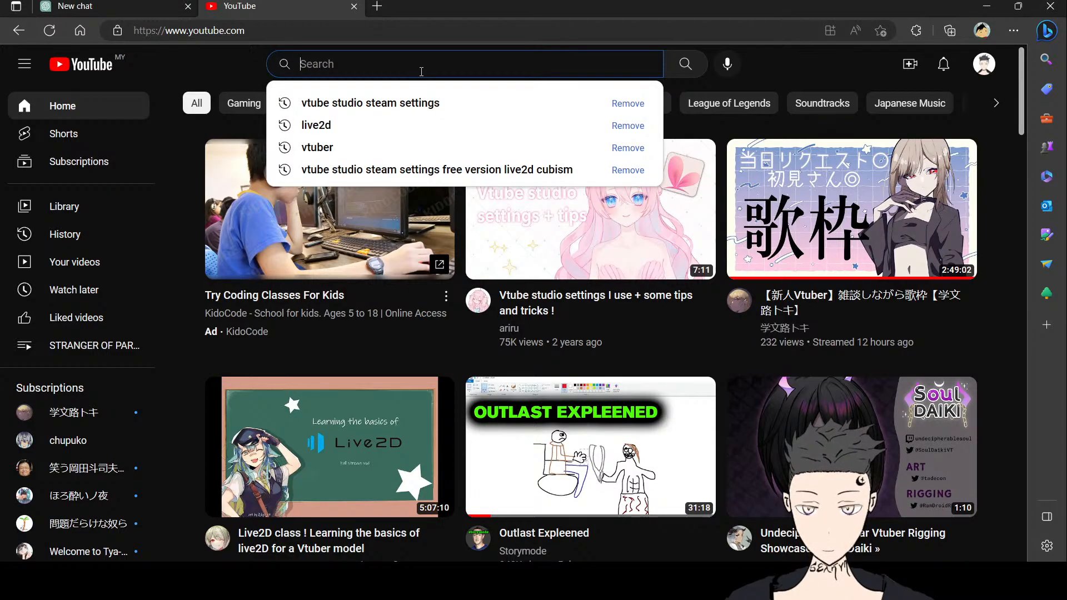
{"action": "type", "text": "live"}
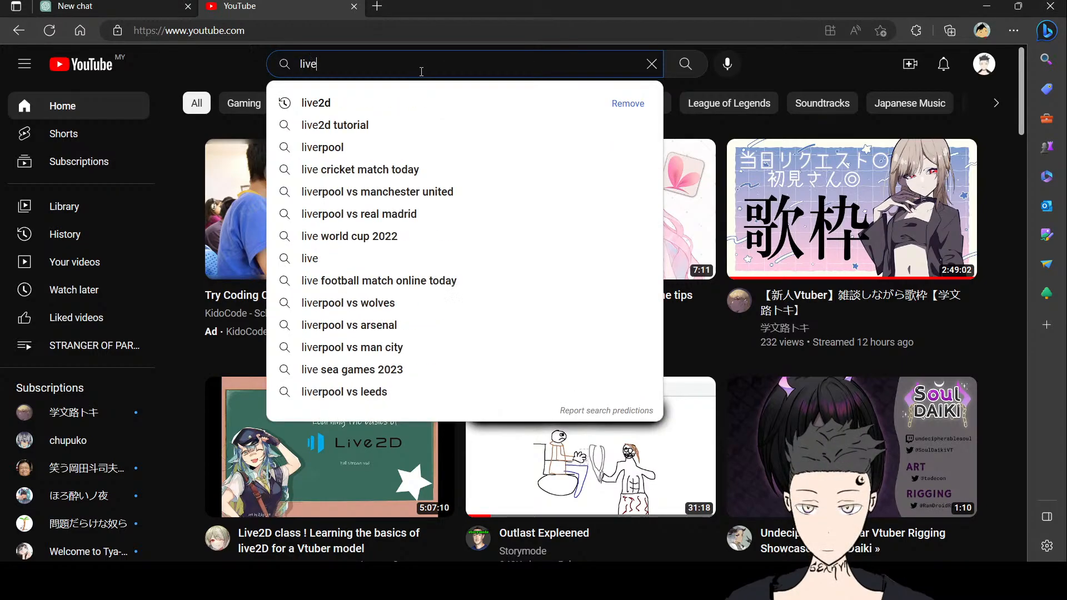
{"action": "type", "text": "2d "}
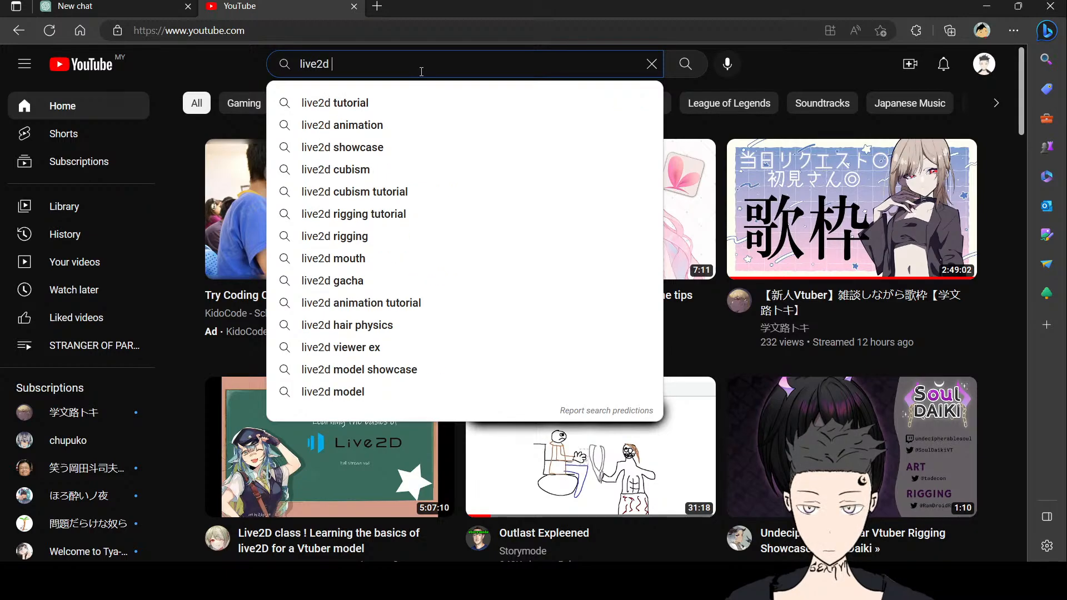
{"action": "type", "text": "vr"}
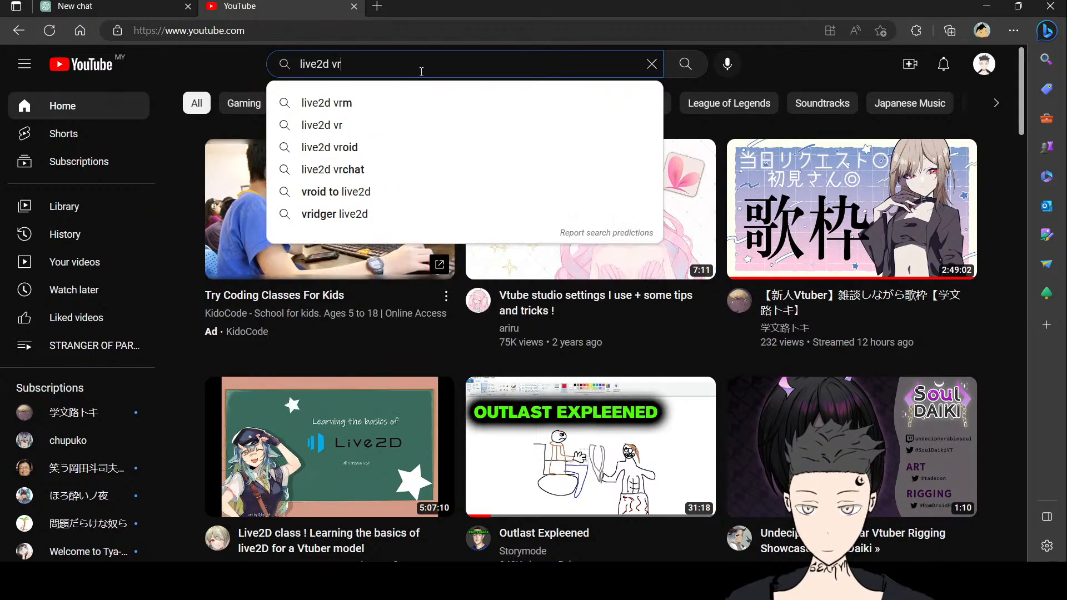
{"action": "key", "text": "BackSpace"}
{"action": "type", "text": "ta"}
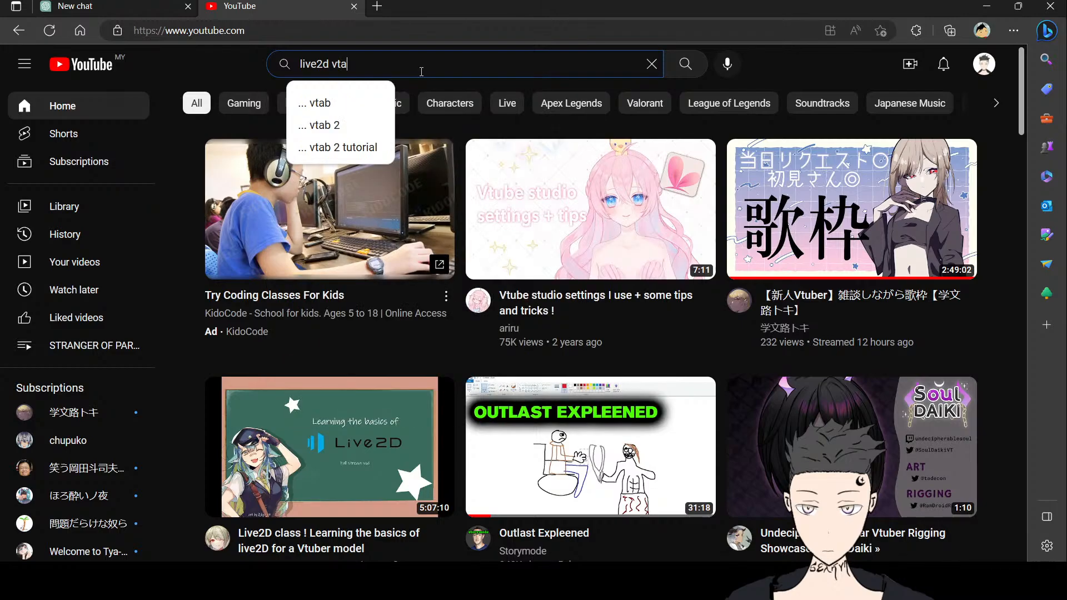
{"action": "type", "text": "vtu"}
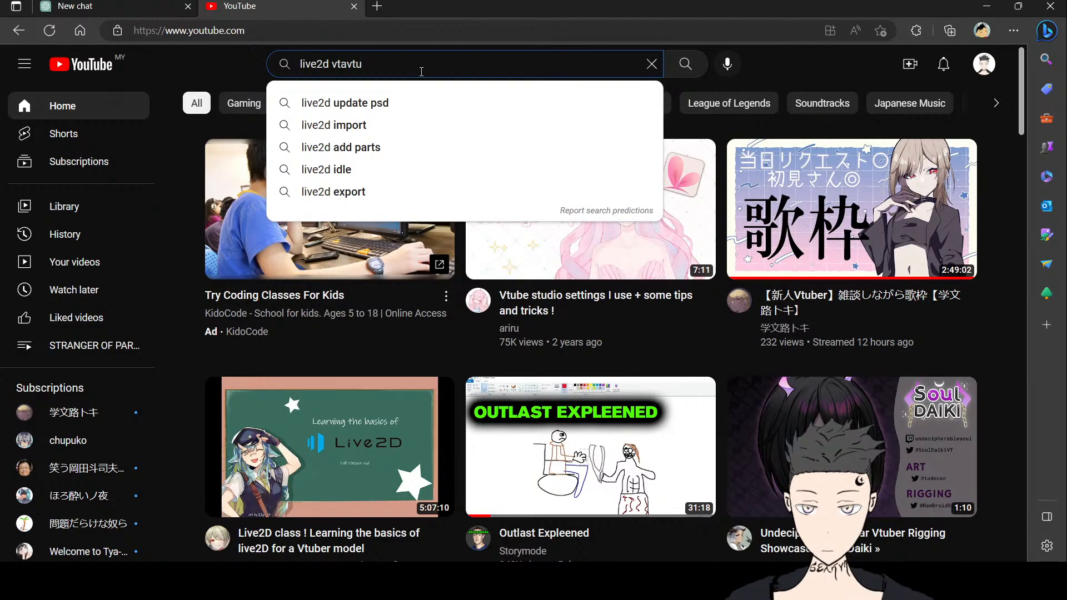
{"action": "key", "text": "ctrl+a"}
{"action": "key", "text": "BackSpace"}
{"action": "type", "text": "v"}
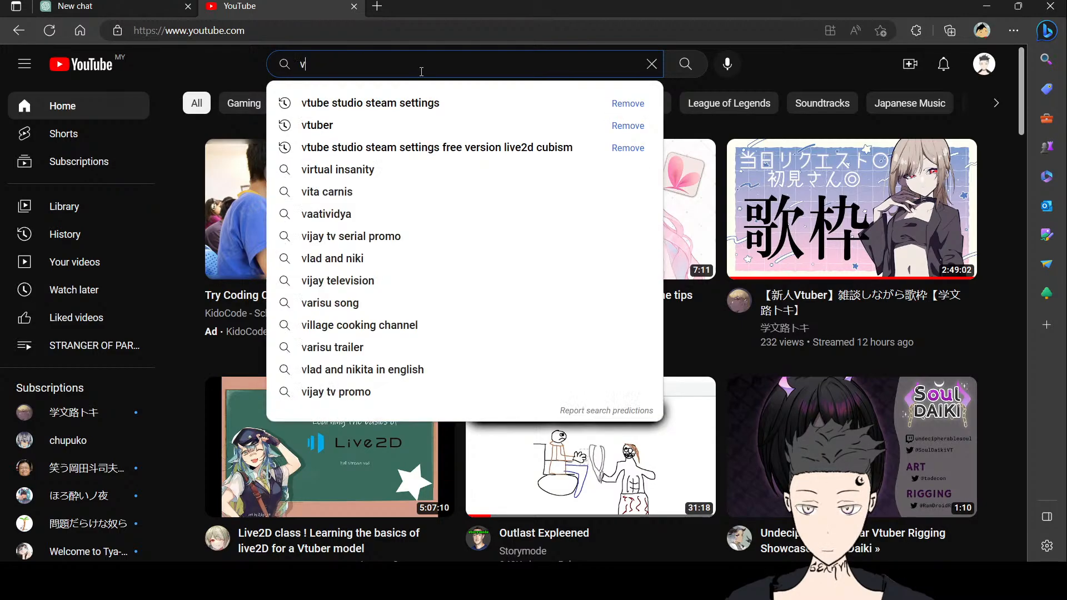
{"action": "type", "text": "tuber mo"}
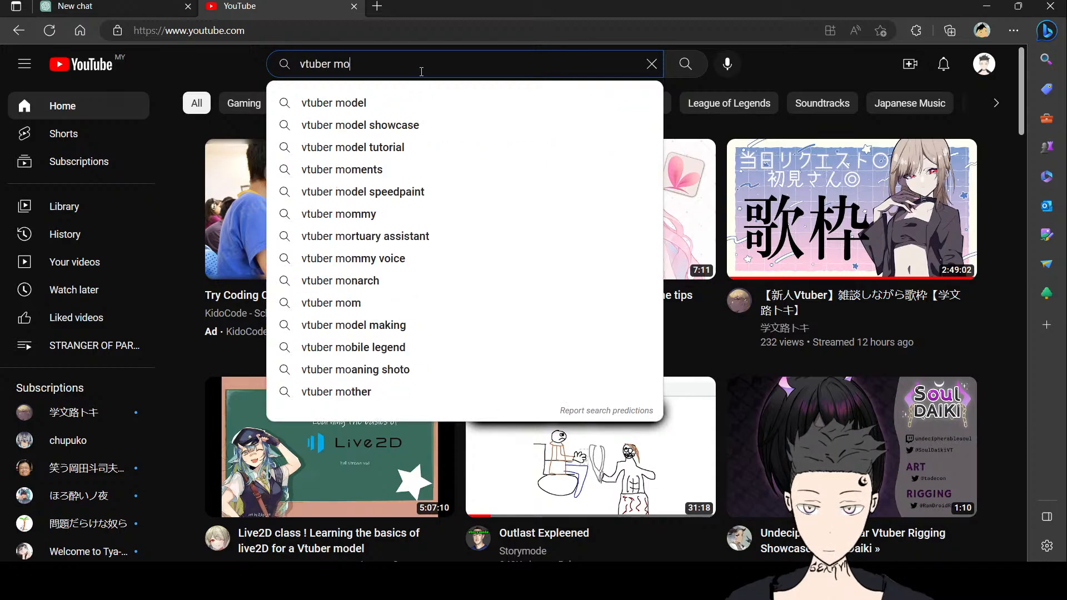
{"action": "type", "text": "del other "}
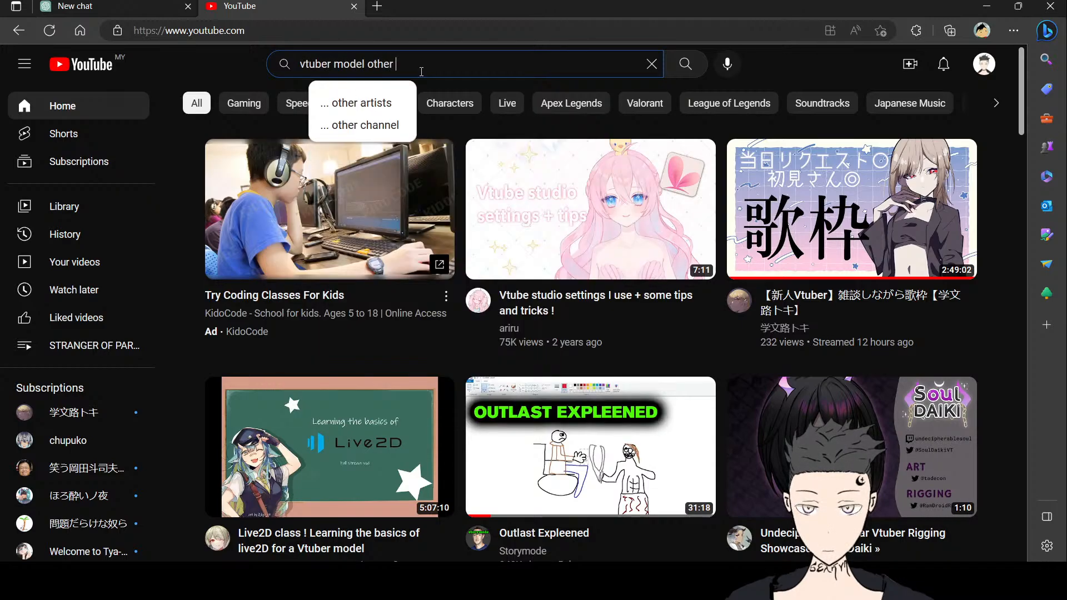
{"action": "type", "text": "face "}
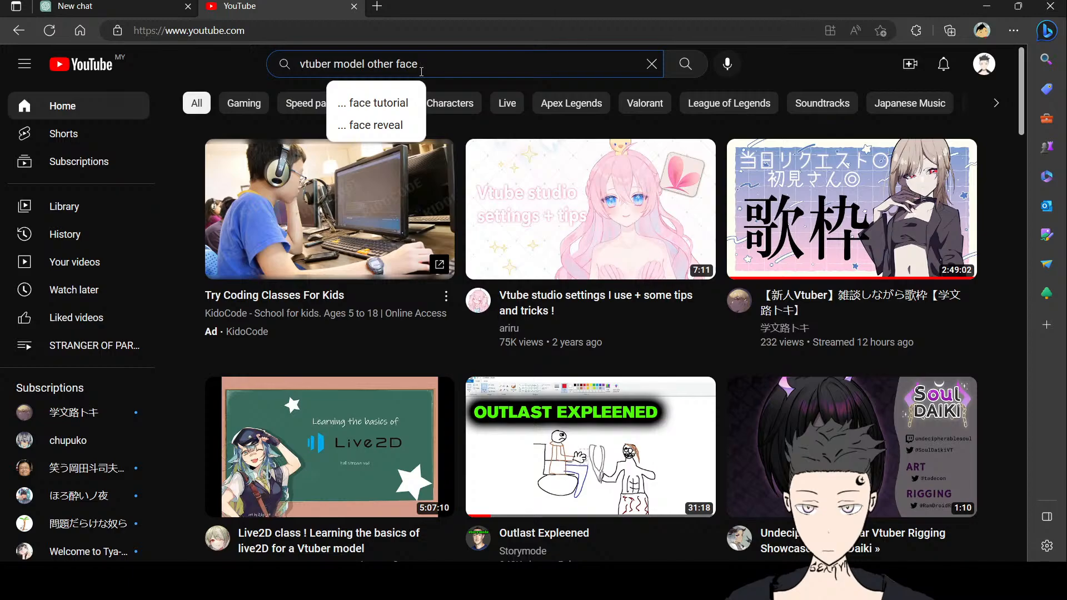
{"action": "type", "text": "expree"}
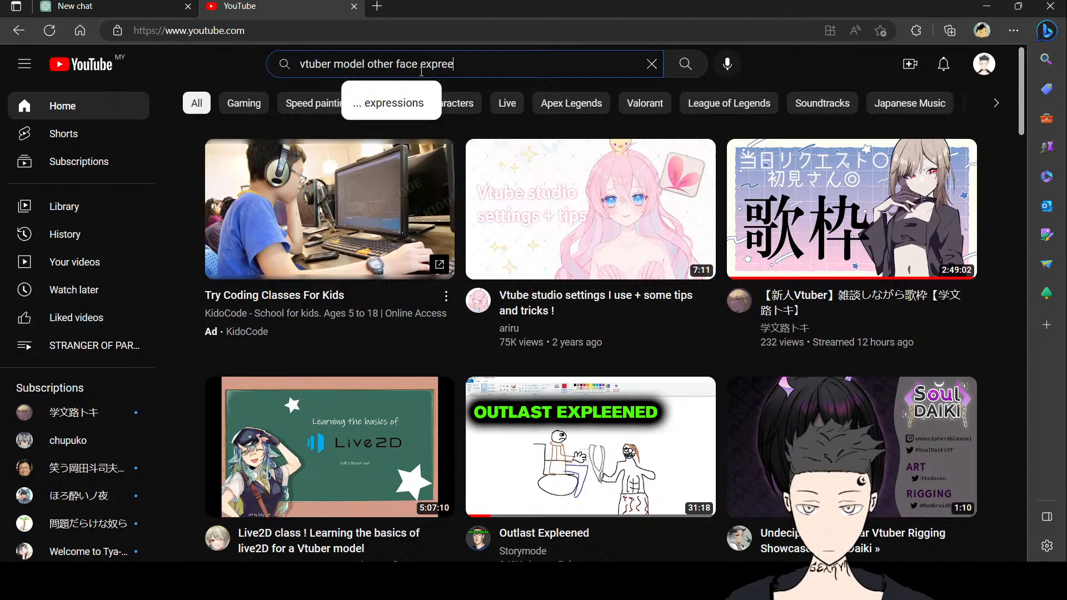
{"action": "key", "text": "Up"}
{"action": "key", "text": "Return"}
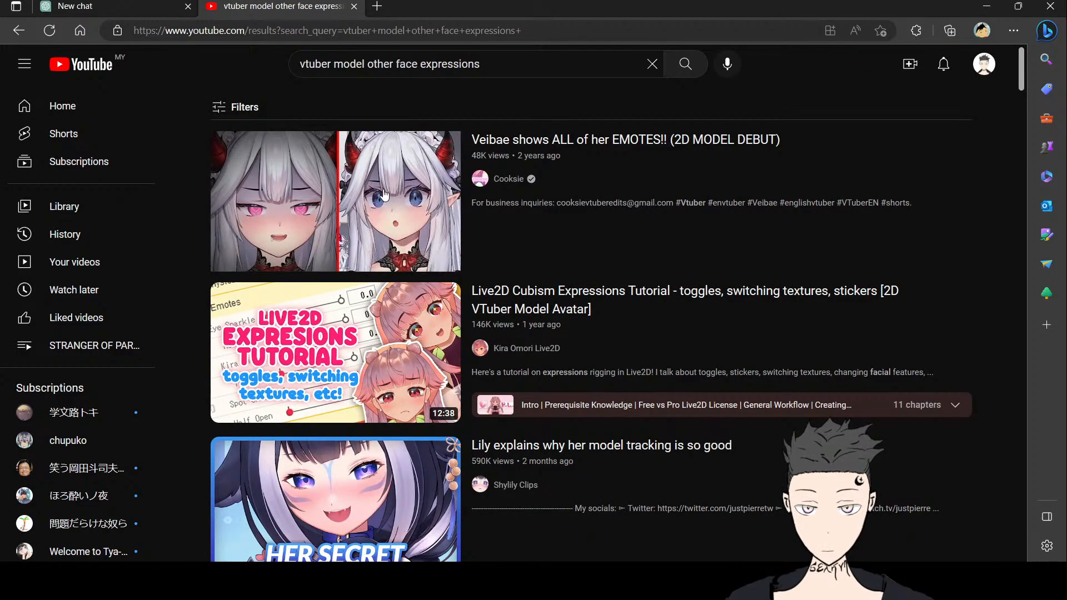
Step: Scroll through the search results to examine the videos about VTuber face expressions
{"action": "mouse_move", "coordinate": [387, 194]}
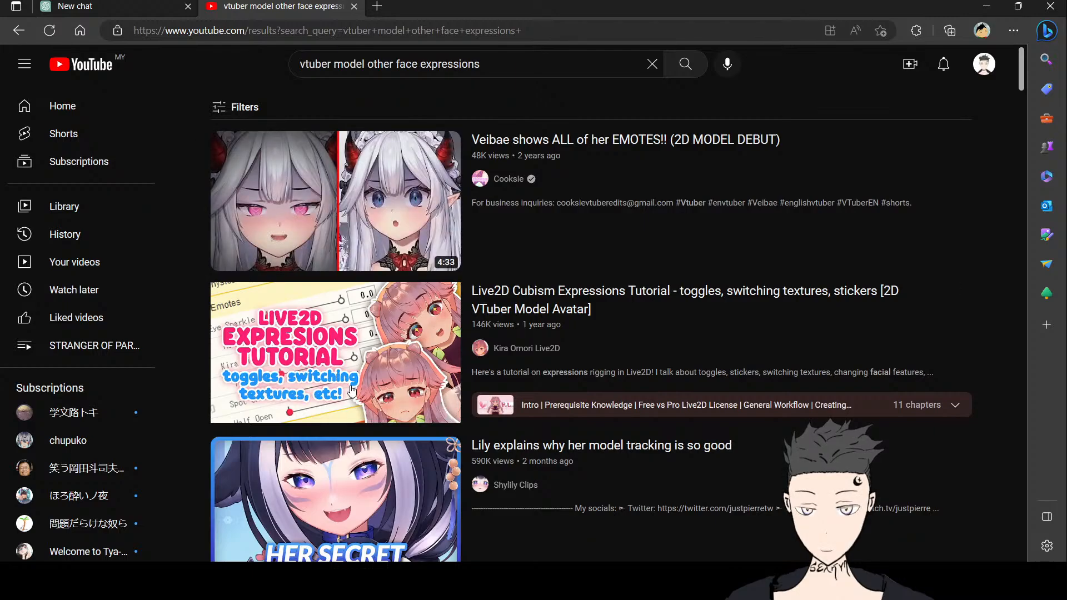
{"action": "scroll", "coordinate": [359, 364], "scroll_direction": "down", "scroll_amount": 8}
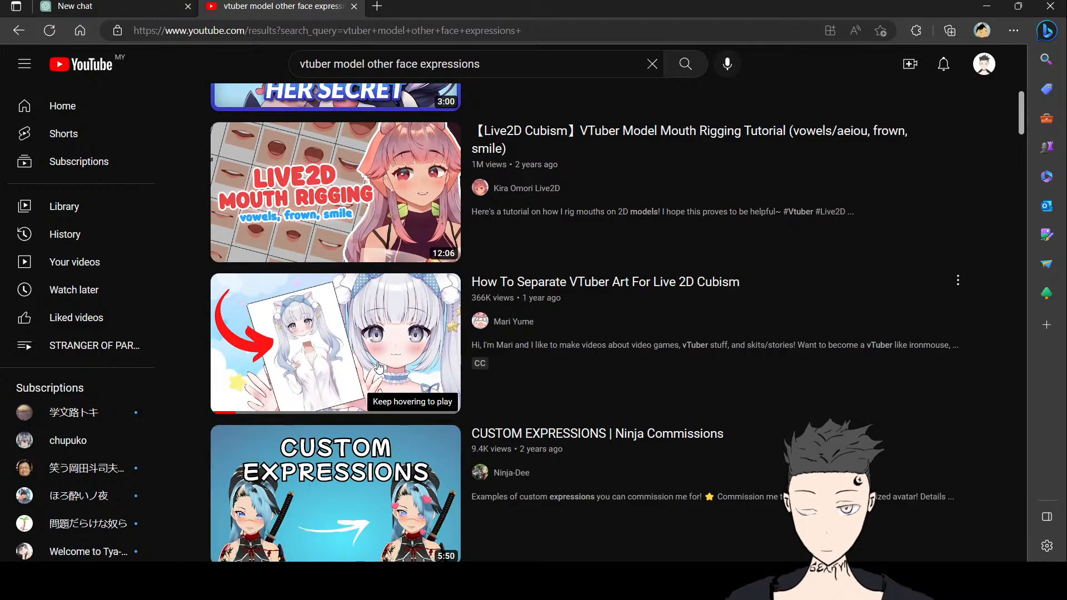
{"action": "scroll", "coordinate": [378, 367], "scroll_direction": "down", "scroll_amount": 5}
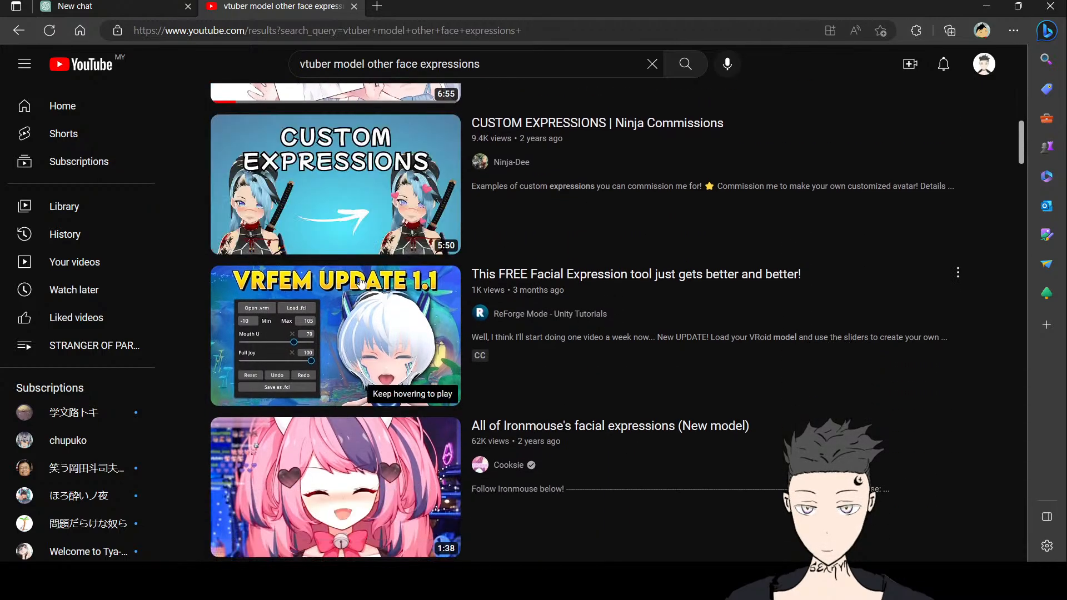
{"action": "scroll", "coordinate": [359, 282], "scroll_direction": "down", "scroll_amount": 5}
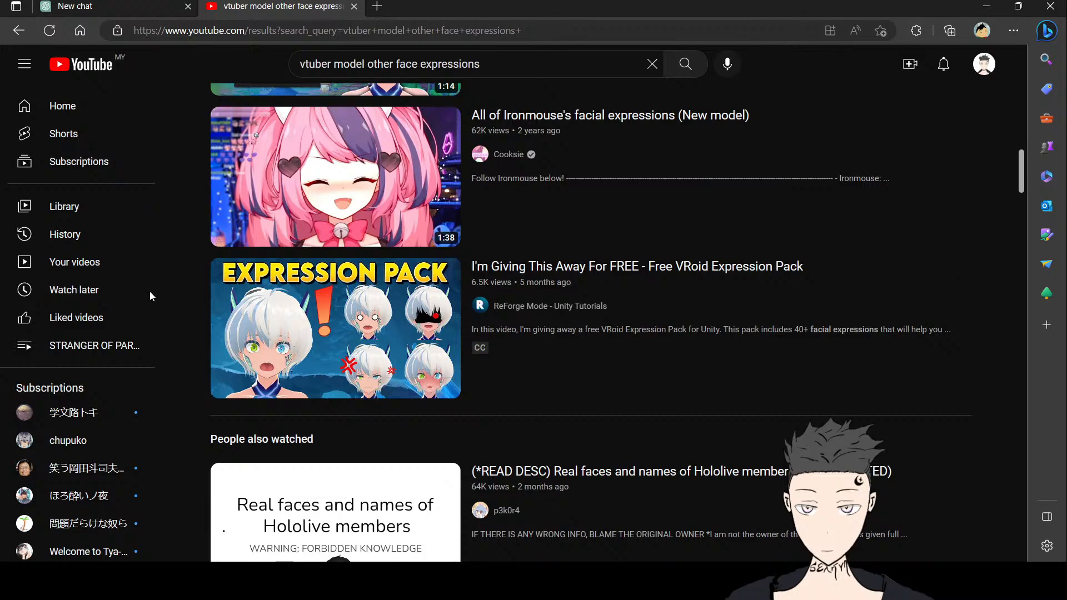
{"action": "scroll", "coordinate": [342, 314], "scroll_direction": "up", "scroll_amount": 10}
{"action": "scroll", "coordinate": [342, 314], "scroll_direction": "down", "scroll_amount": 14}
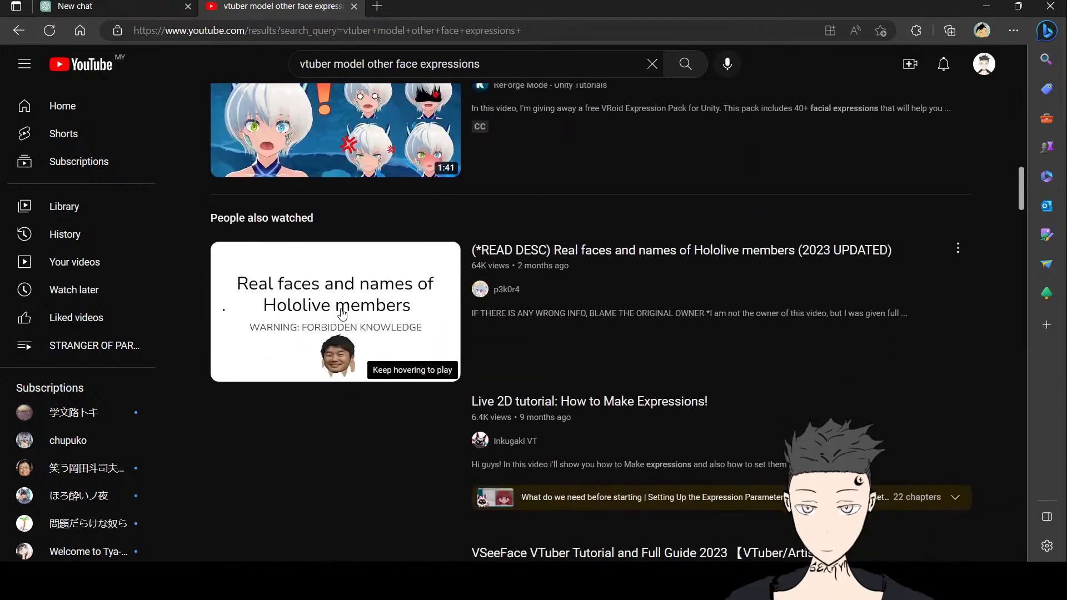
{"action": "scroll", "coordinate": [298, 315], "scroll_direction": "down", "scroll_amount": 4}
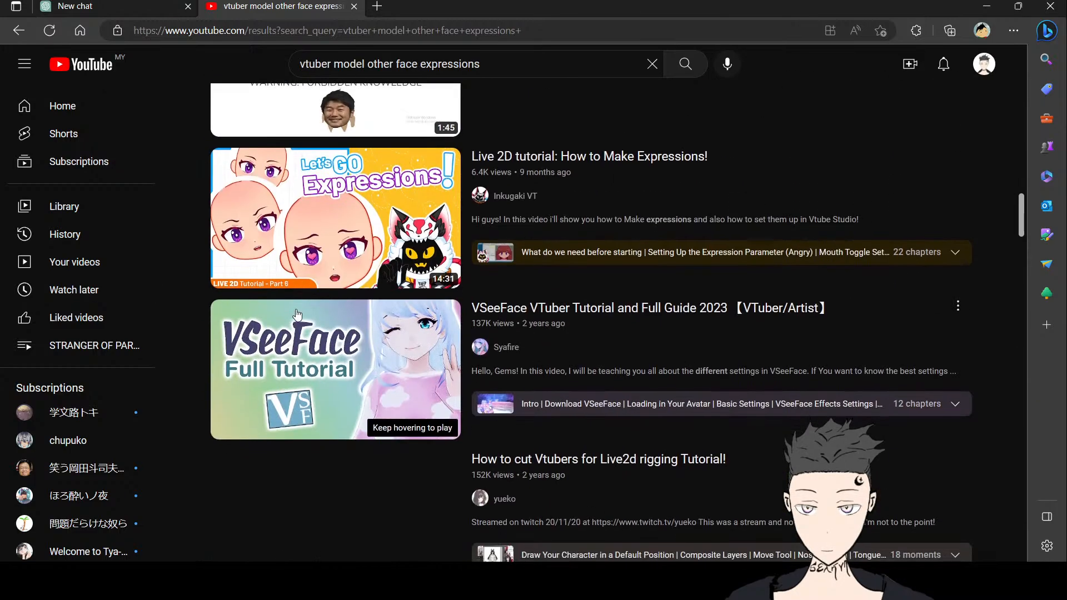
{"action": "mouse_move", "coordinate": [334, 212]}
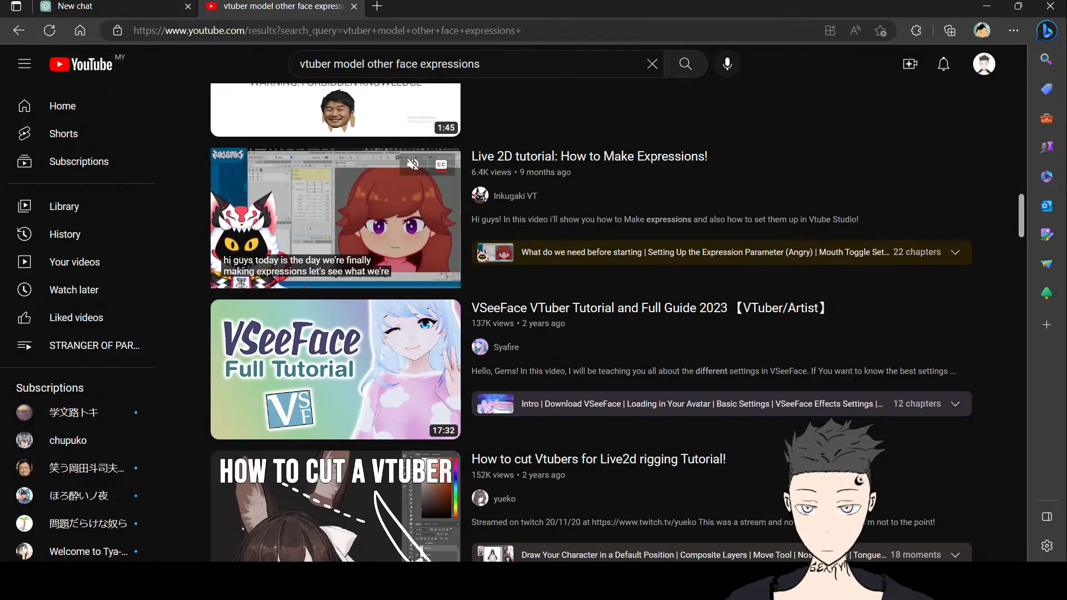
{"action": "scroll", "coordinate": [334, 213], "scroll_direction": "down", "scroll_amount": 3}
{"action": "scroll", "coordinate": [338, 211], "scroll_direction": "down", "scroll_amount": 9}
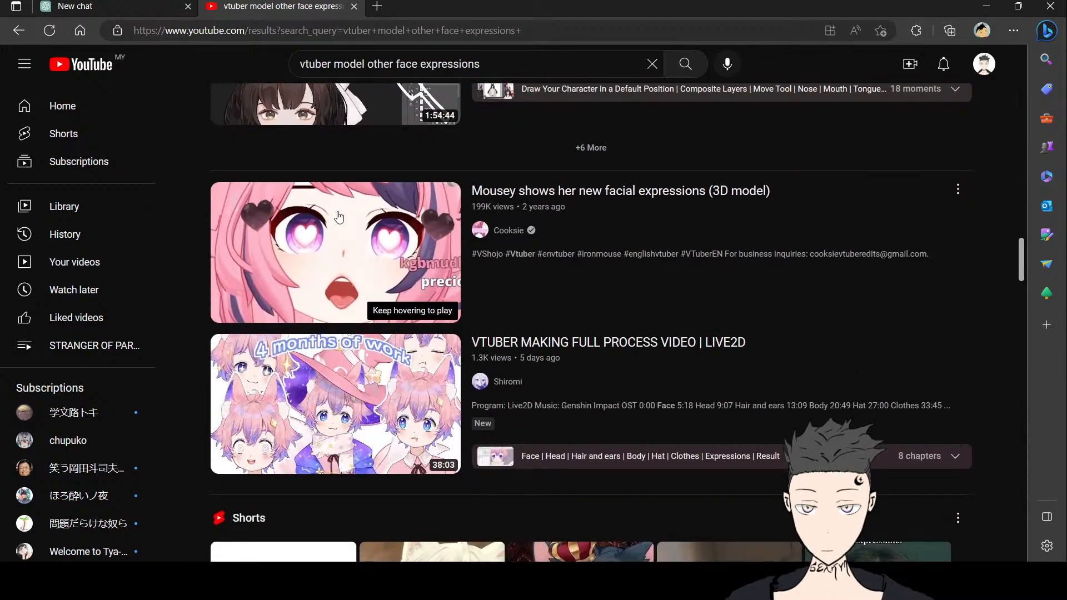
{"action": "scroll", "coordinate": [339, 217], "scroll_direction": "down", "scroll_amount": 5}
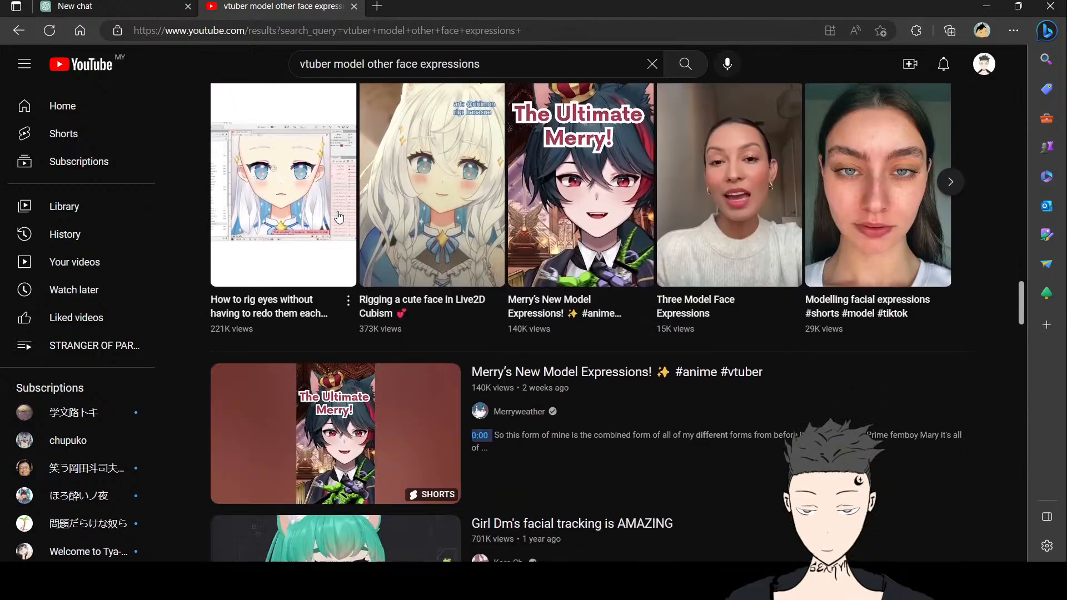
{"action": "scroll", "coordinate": [339, 217], "scroll_direction": "up", "scroll_amount": 9}
{"action": "scroll", "coordinate": [338, 216], "scroll_direction": "up", "scroll_amount": 20}
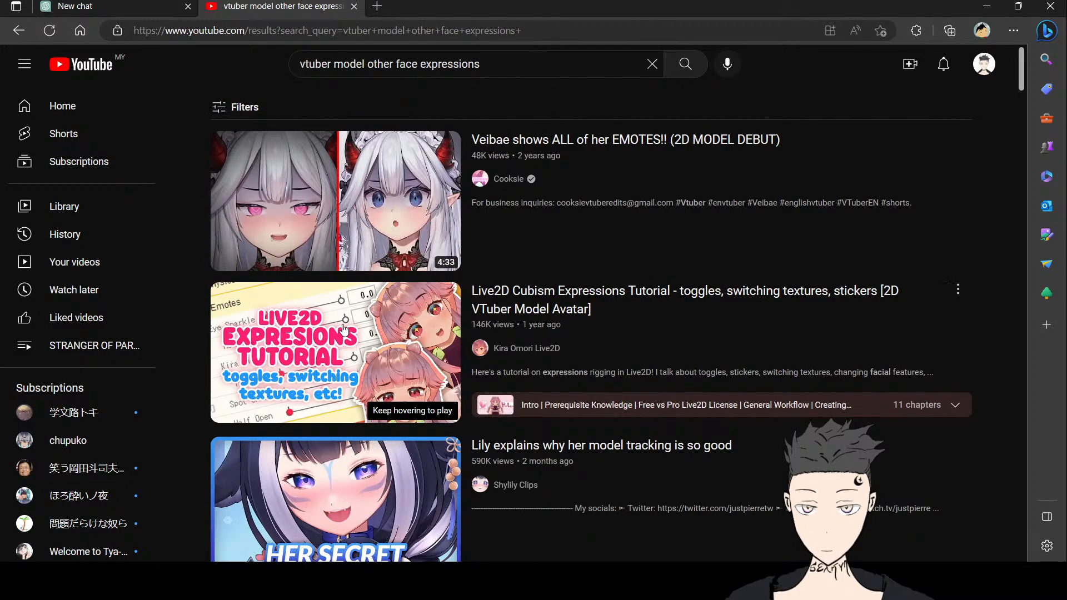
{"action": "scroll", "coordinate": [322, 362], "scroll_direction": "down", "scroll_amount": 3}
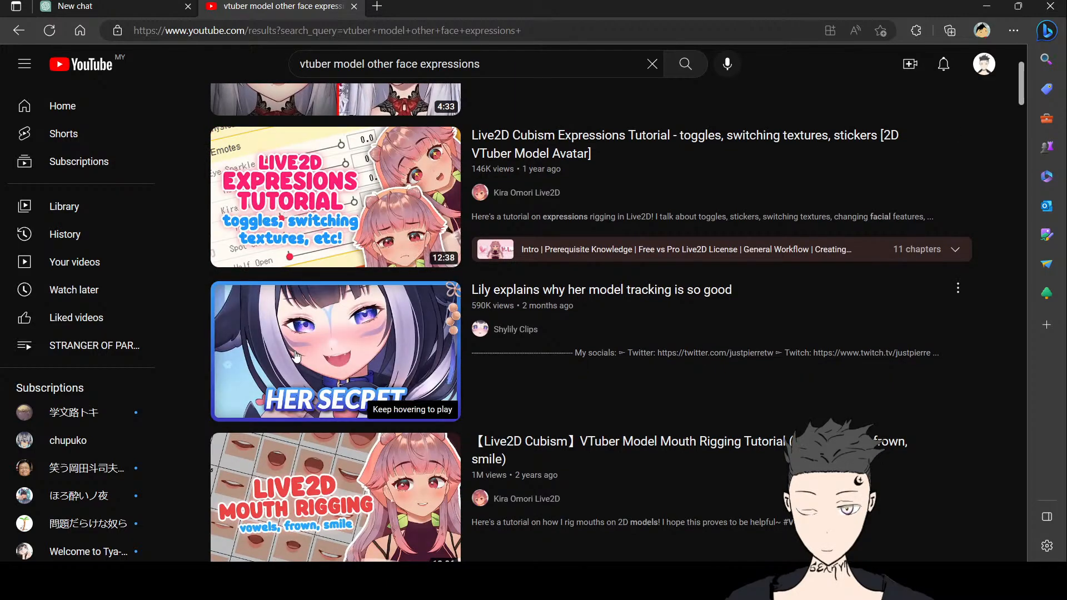
{"action": "mouse_move", "coordinate": [296, 357]}
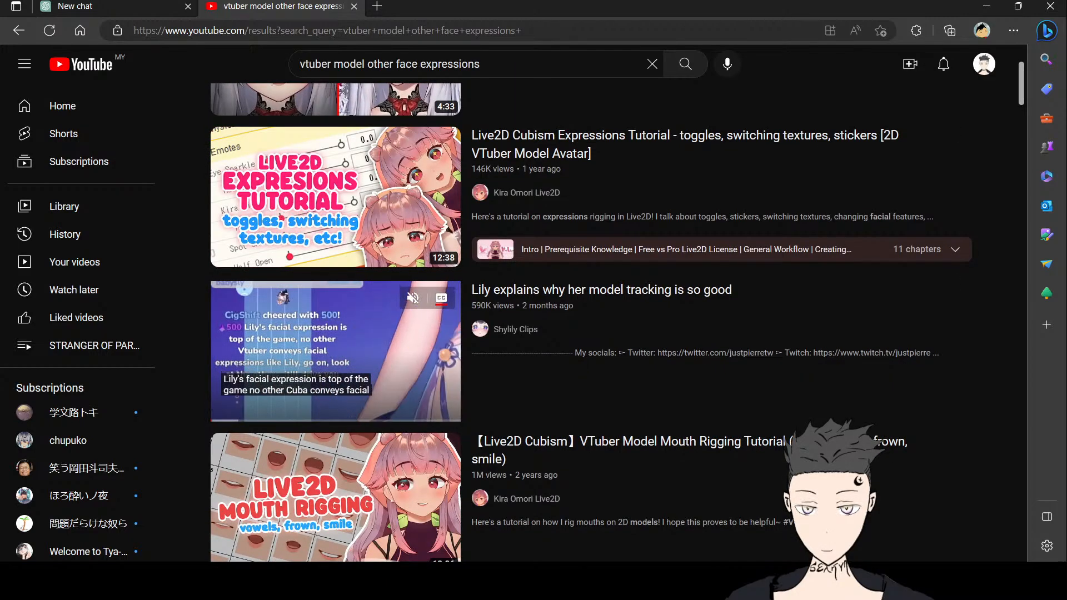
{"action": "scroll", "coordinate": [322, 350], "scroll_direction": "down", "scroll_amount": 2}
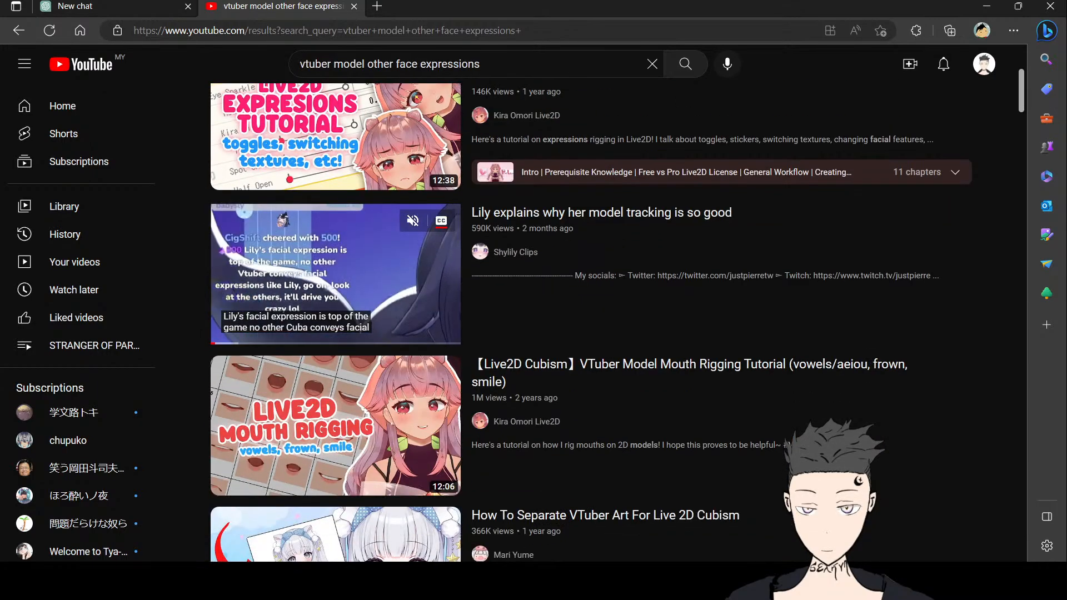
{"action": "scroll", "coordinate": [329, 228], "scroll_direction": "up", "scroll_amount": 2}
{"action": "scroll", "coordinate": [329, 228], "scroll_direction": "down", "scroll_amount": 1}
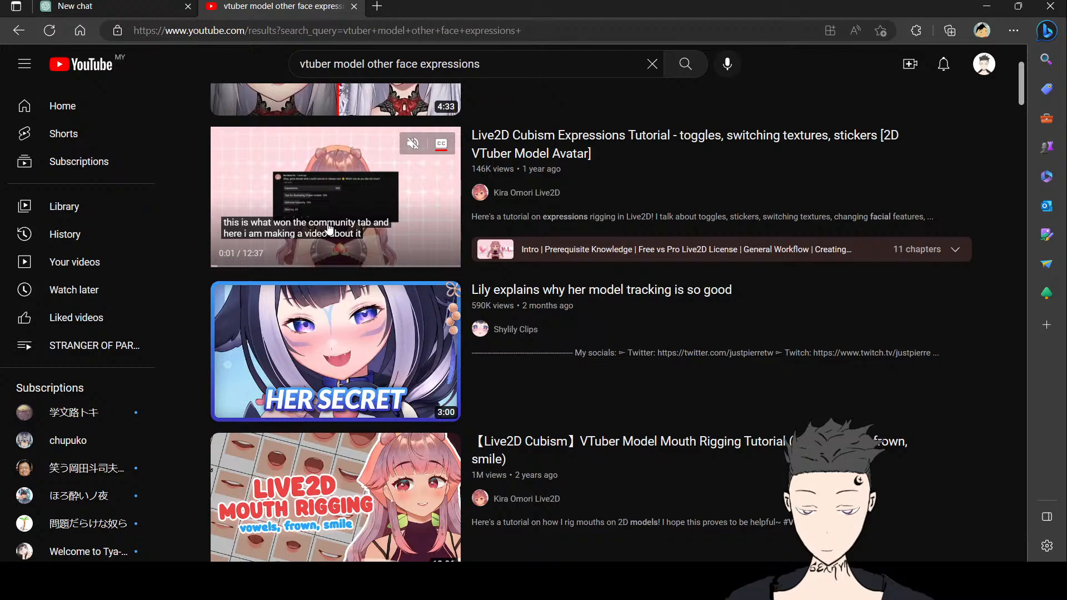
Step: Open the Live2D Cubism Expressions Tutorial video and skip the ad before it
{"action": "left_click", "coordinate": [329, 228]}
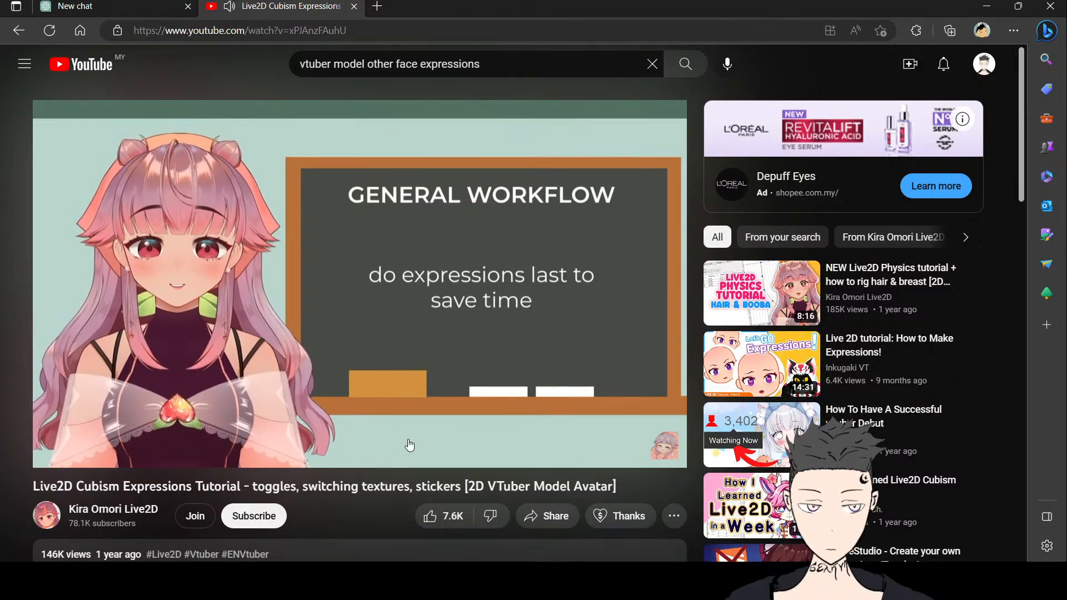
{"action": "mouse_move", "coordinate": [410, 445]}
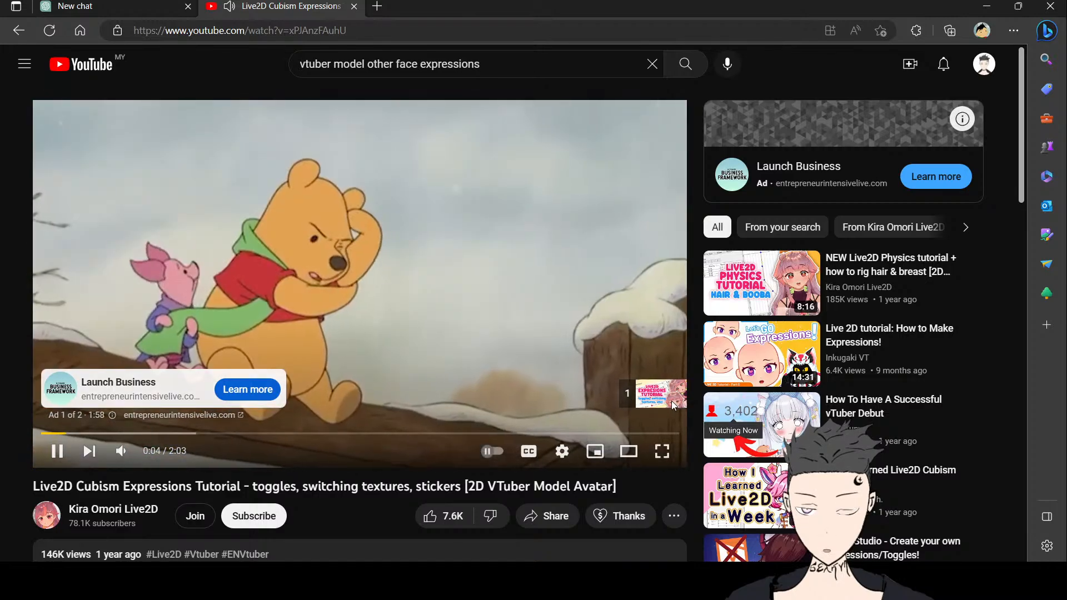
{"action": "left_click", "coordinate": [663, 407]}
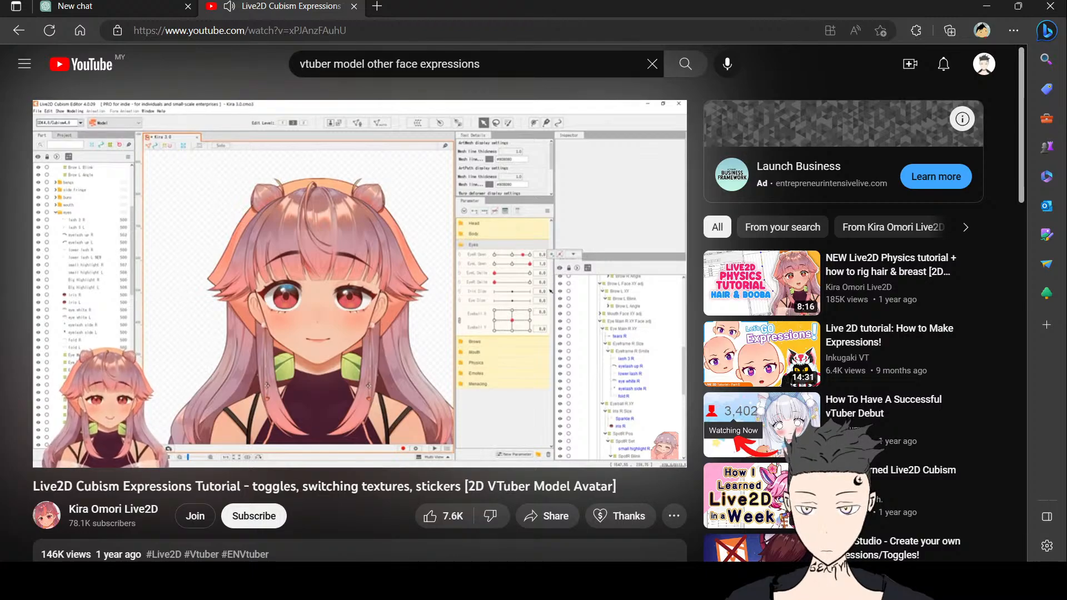
Step: Raise the video's playback quality and switch the player to full screen
{"action": "left_click", "coordinate": [564, 451]}
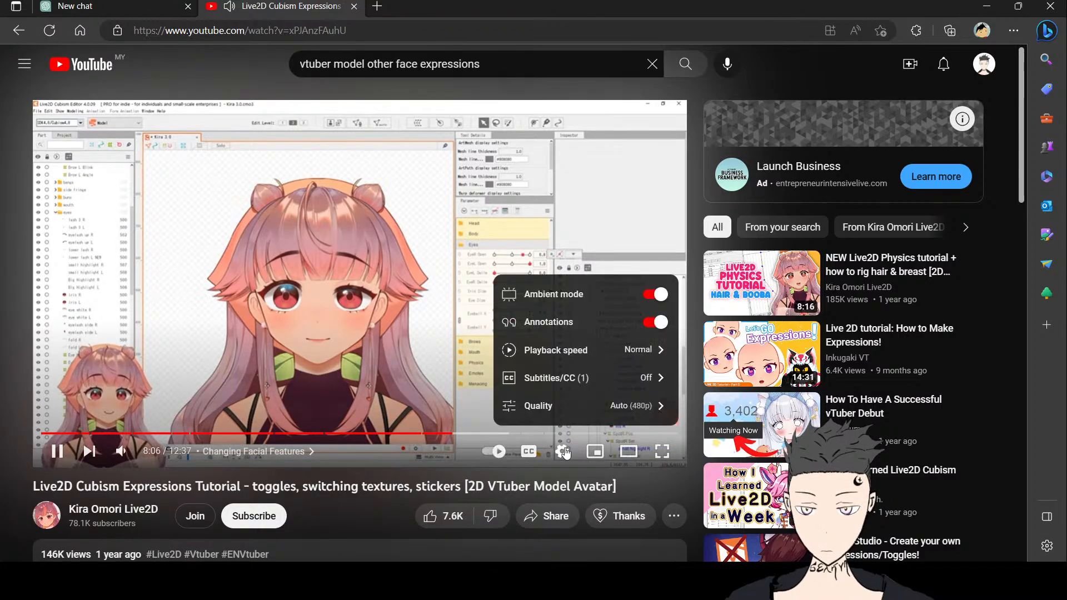
{"action": "left_click", "coordinate": [580, 401]}
{"action": "left_click", "coordinate": [595, 241]}
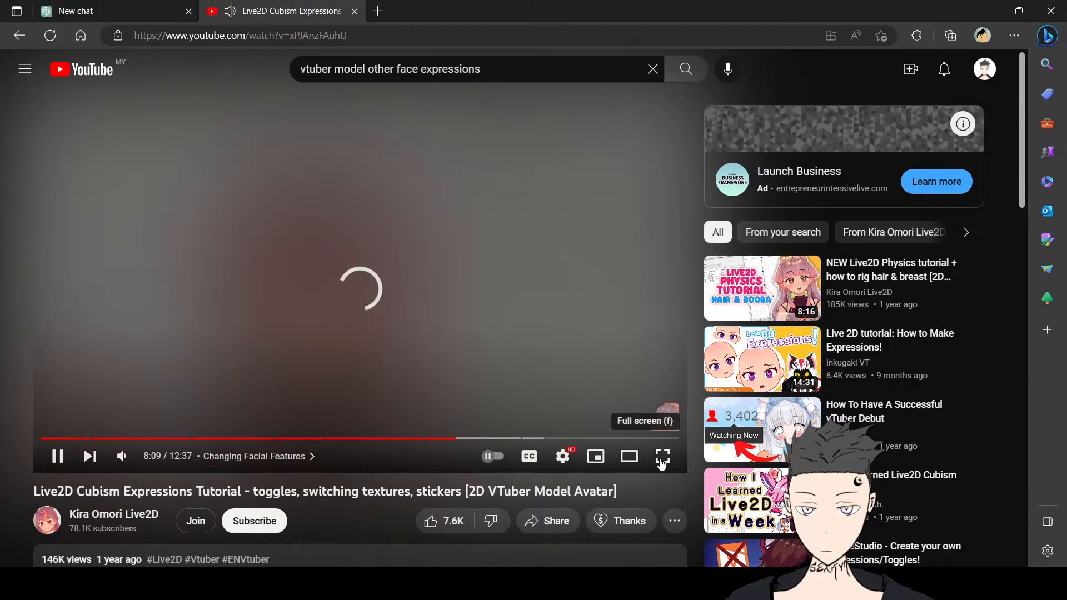
{"action": "left_click", "coordinate": [662, 453]}
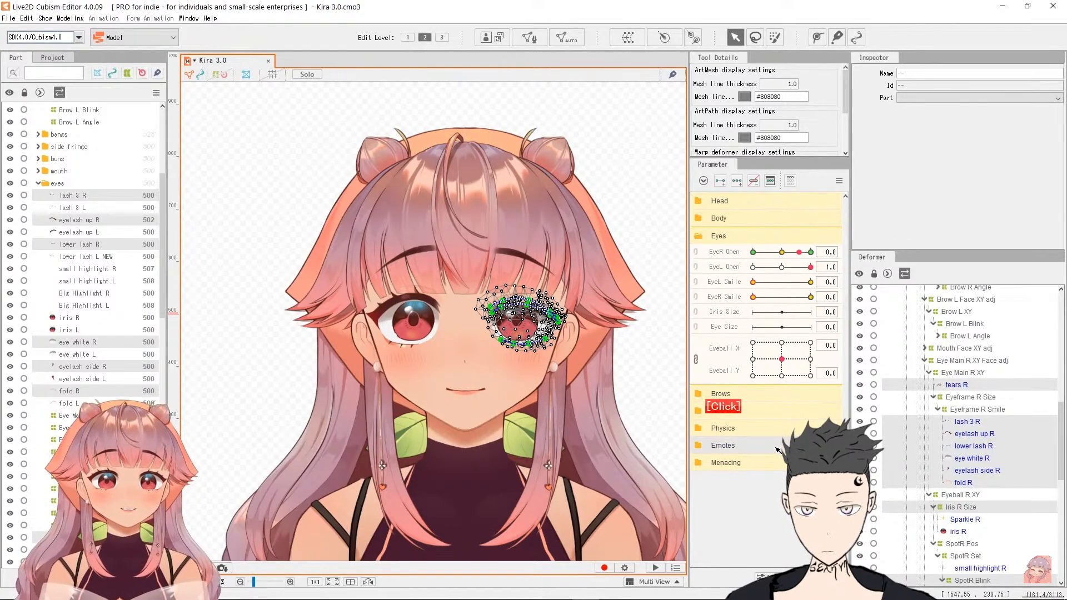
{"action": "double_click", "coordinate": [723, 446]}
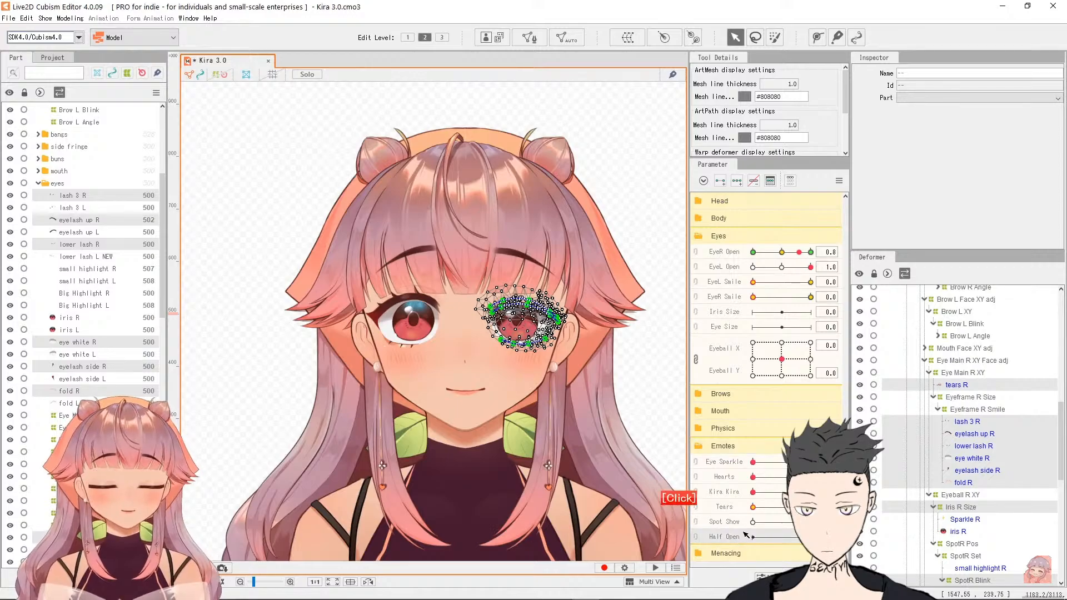
{"action": "left_click", "coordinate": [720, 181]}
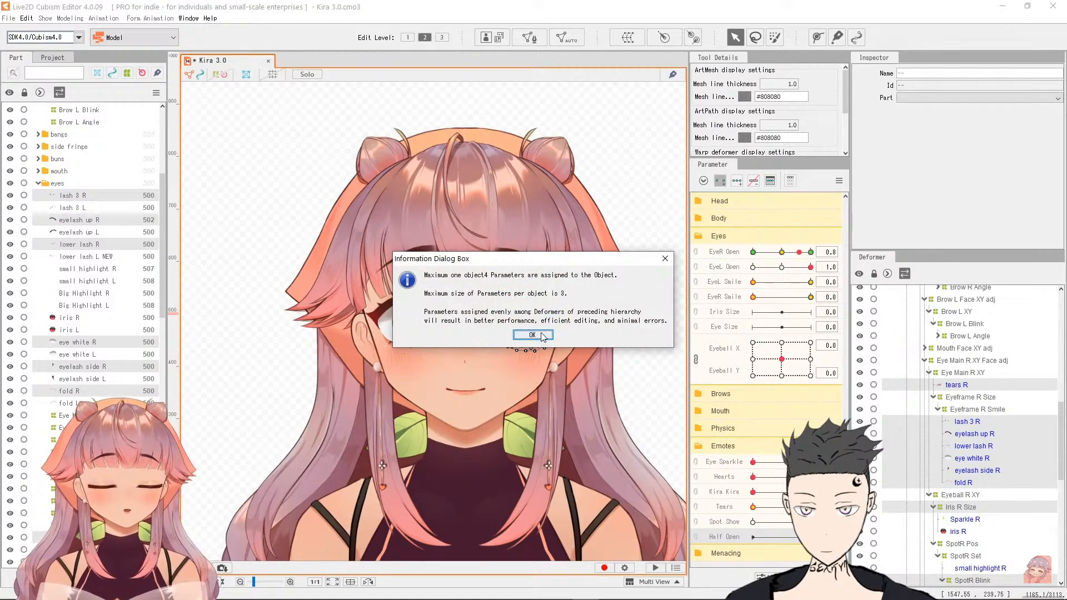
{"action": "left_click", "coordinate": [531, 335]}
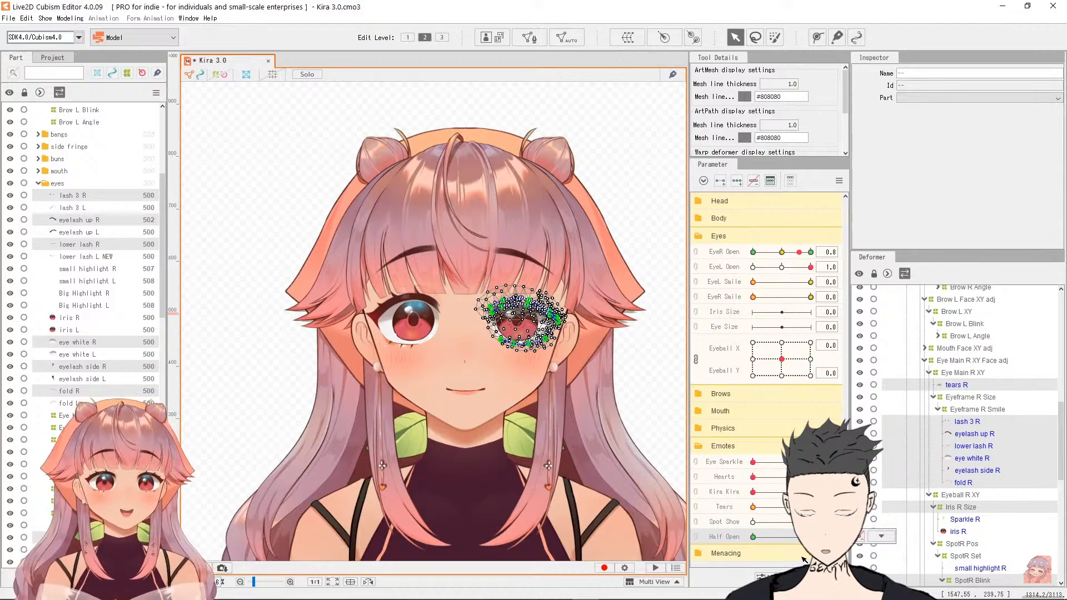
Step: Mirror the right eye's fully open key shape onto the left eye's open parameter
{"action": "left_click", "coordinate": [810, 252]}
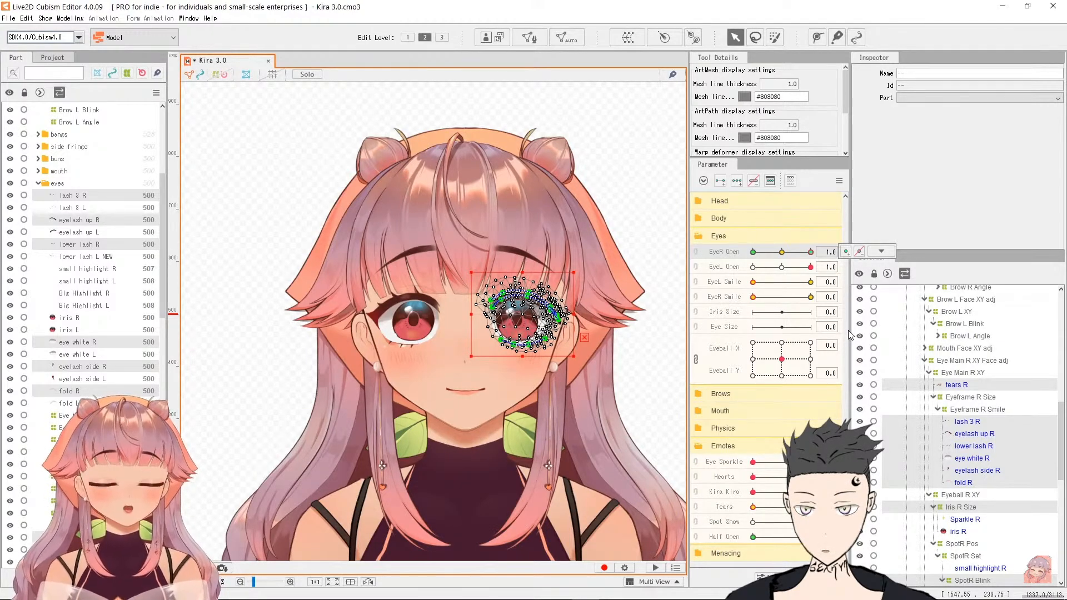
{"action": "key", "text": "ctrl+shift+v"}
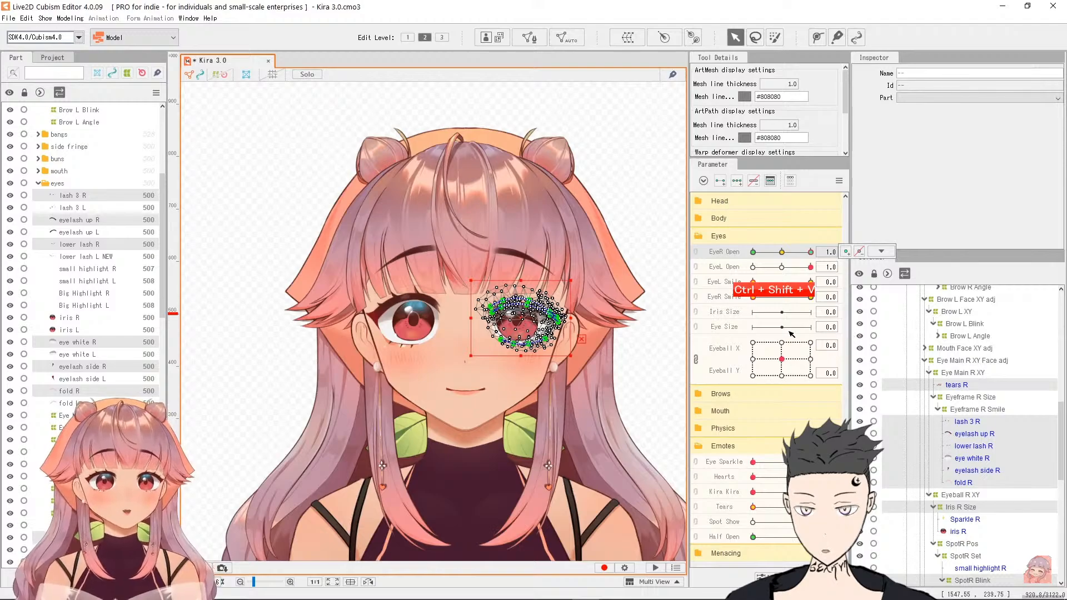
{"action": "left_click", "coordinate": [881, 266]}
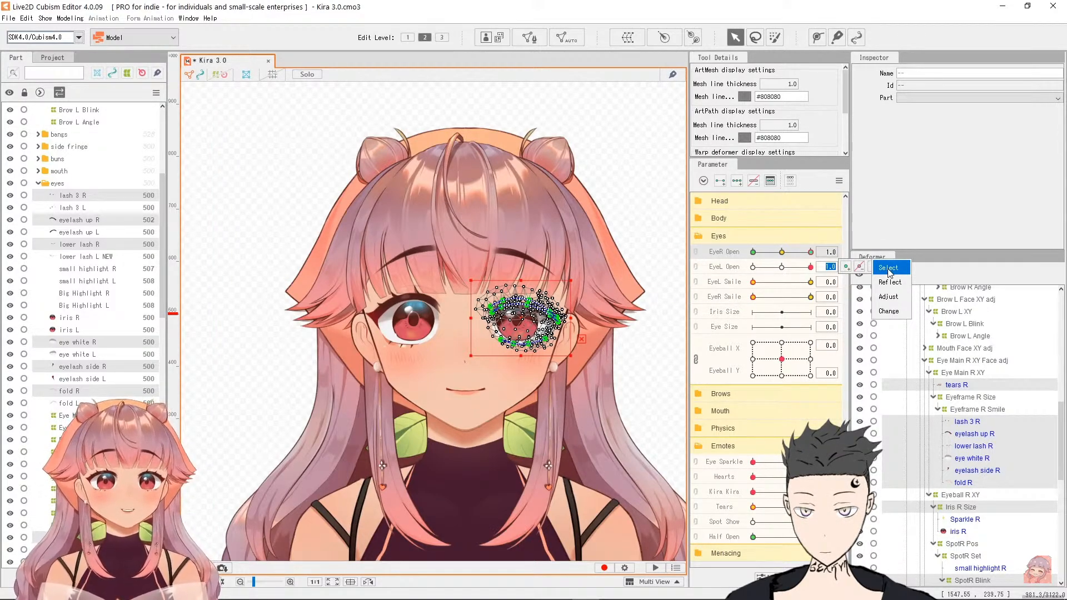
{"action": "left_click", "coordinate": [888, 268]}
{"action": "left_click", "coordinate": [877, 283]}
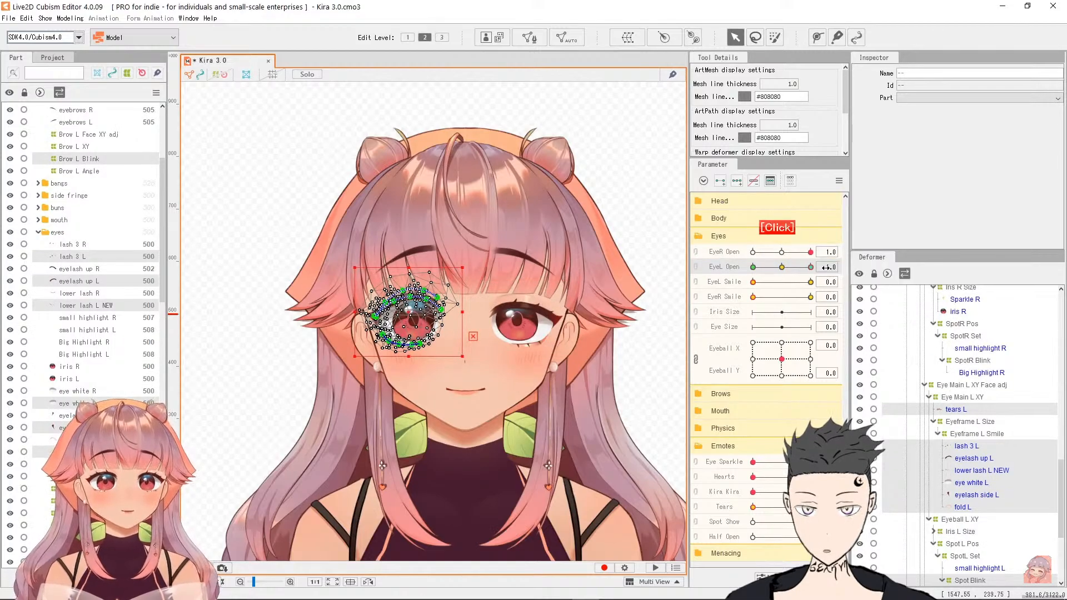
Step: Add a key at 0.8 on the left eye's open parameter and slide the parameter back to 1.0
{"action": "type", "text": "0.8"}
{"action": "key", "text": "Return"}
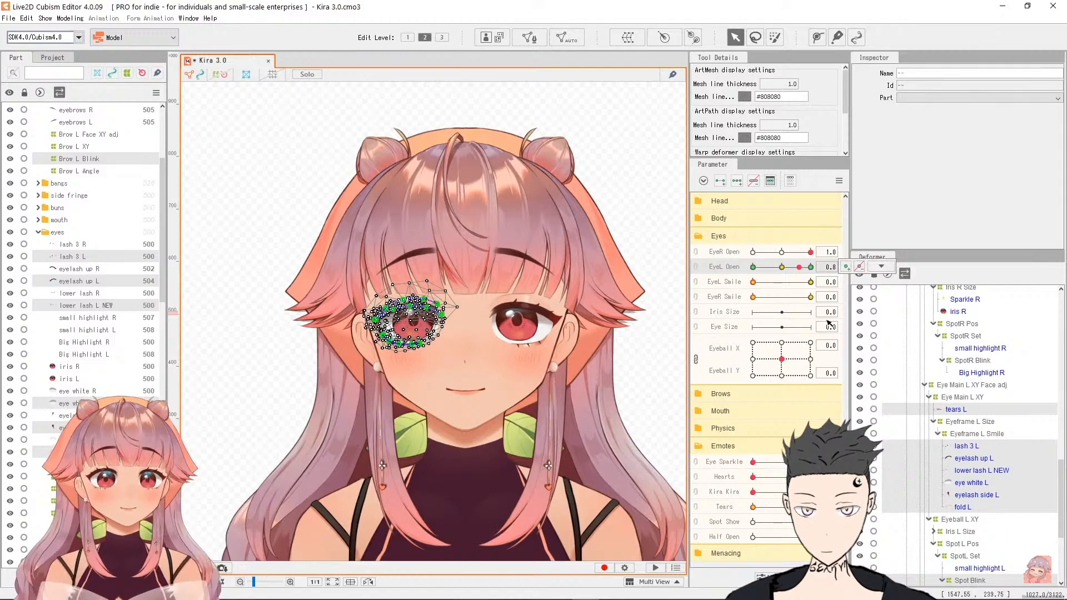
{"action": "left_click", "coordinate": [720, 181]}
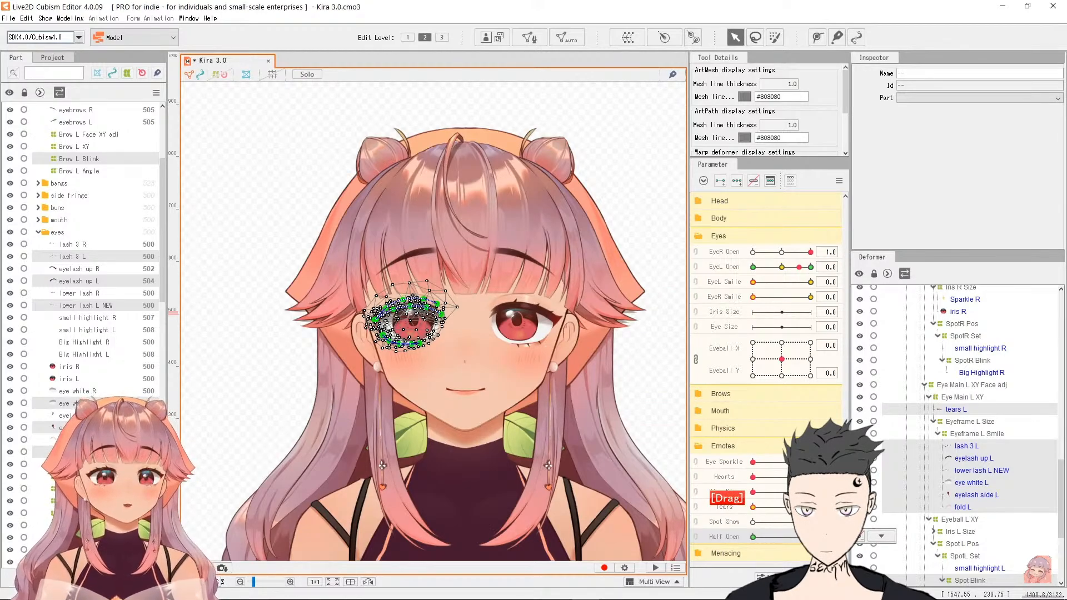
{"action": "left_click_drag", "start_coordinate": [799, 267], "coordinate": [819, 265]}
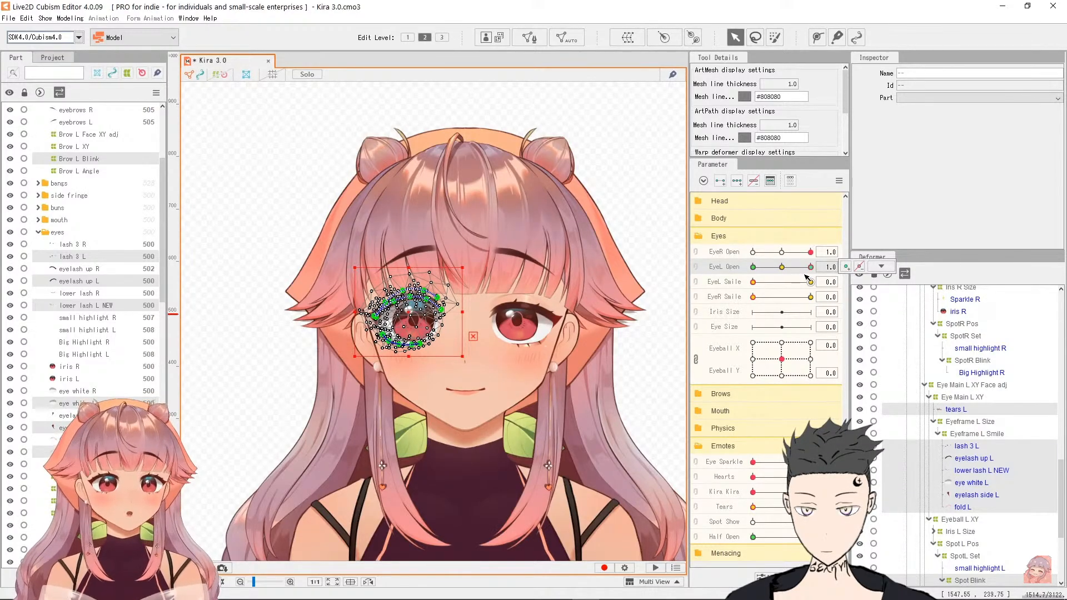
Step: Exit the tutorial video's full-screen view
{"action": "mouse_move", "coordinate": [739, 415]}
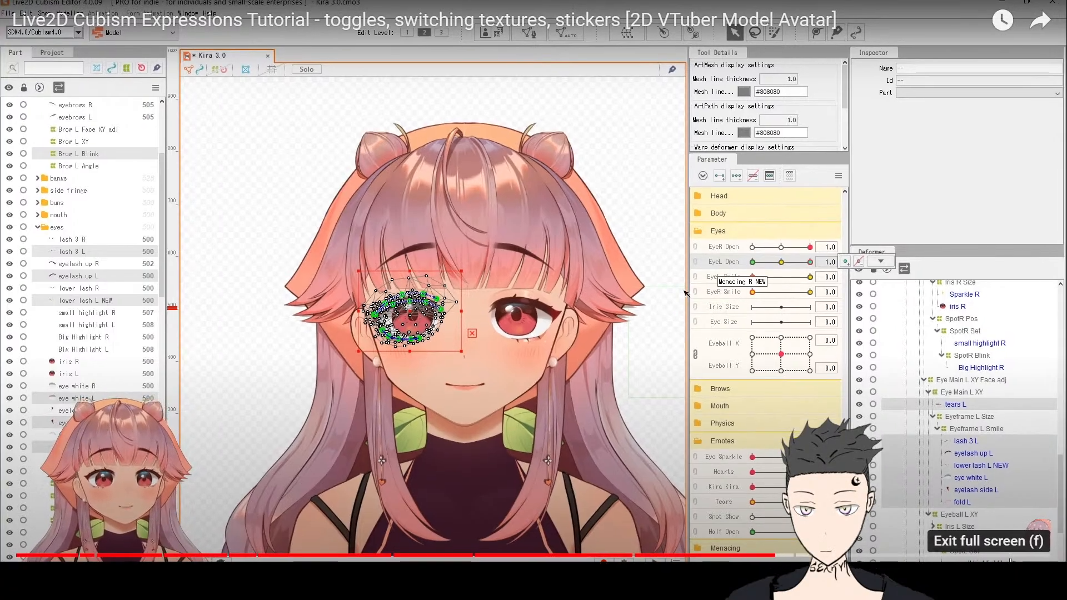
{"action": "left_click", "coordinate": [1032, 581]}
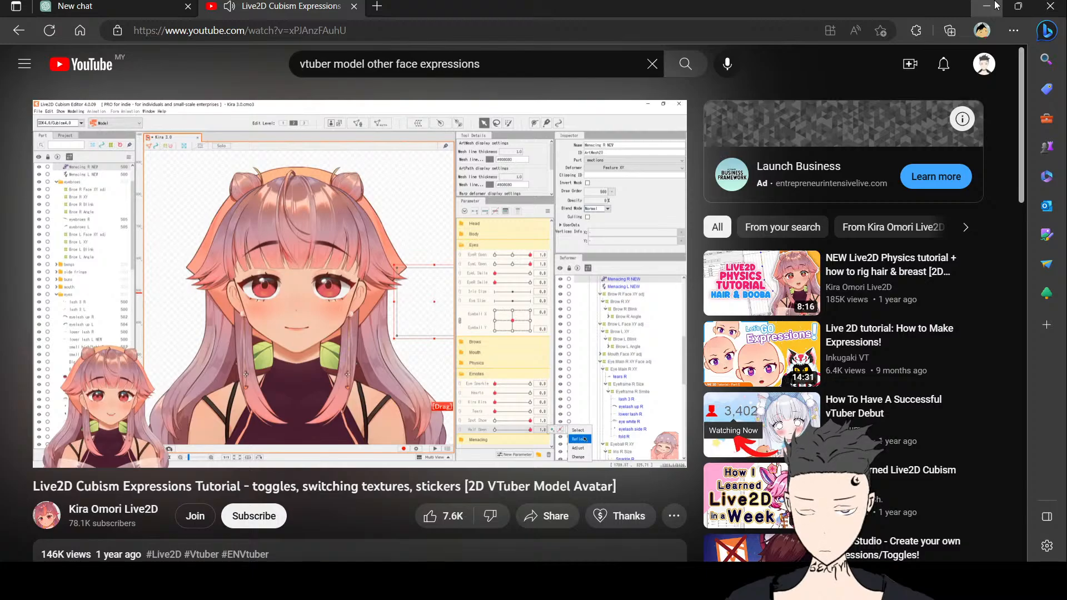
{"action": "left_click", "coordinate": [996, 5]}
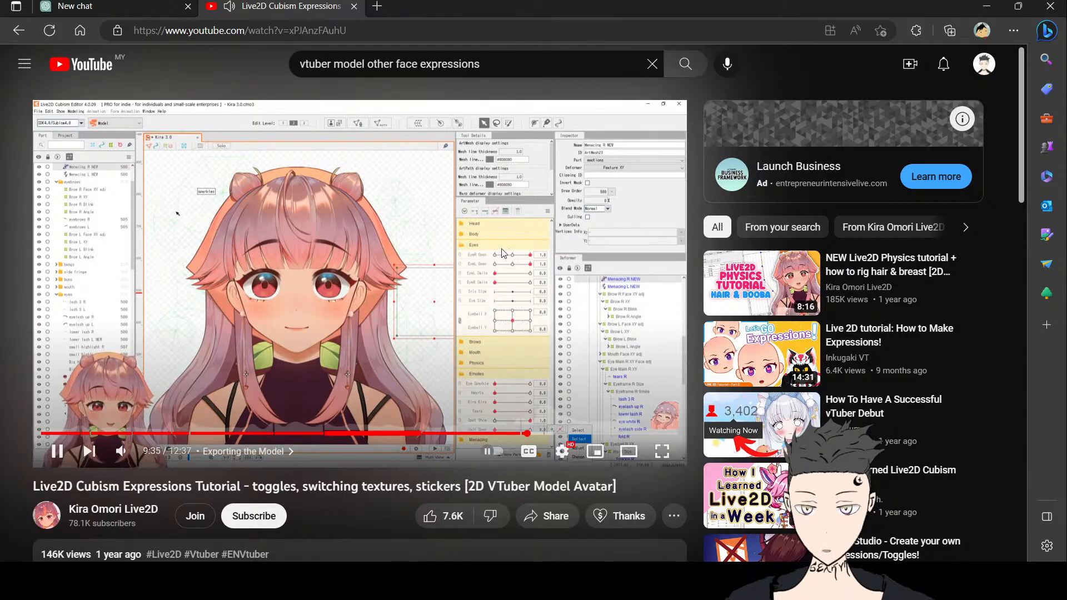
Step: Jump back to the model export part of the video and return the player to full screen
{"action": "mouse_move", "coordinate": [732, 276]}
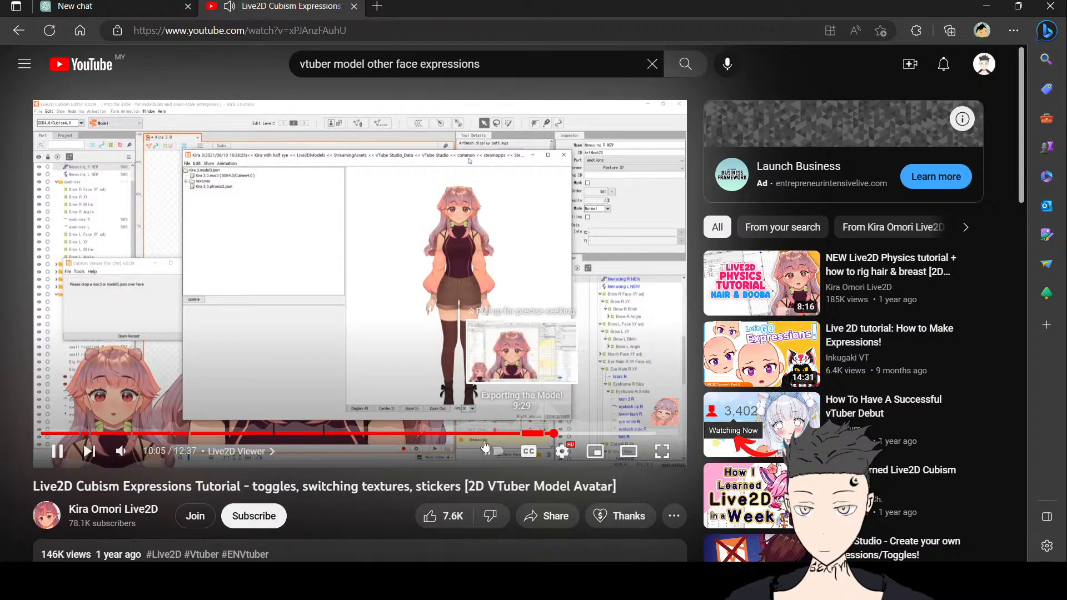
{"action": "left_click", "coordinate": [520, 434]}
{"action": "left_click", "coordinate": [672, 460]}
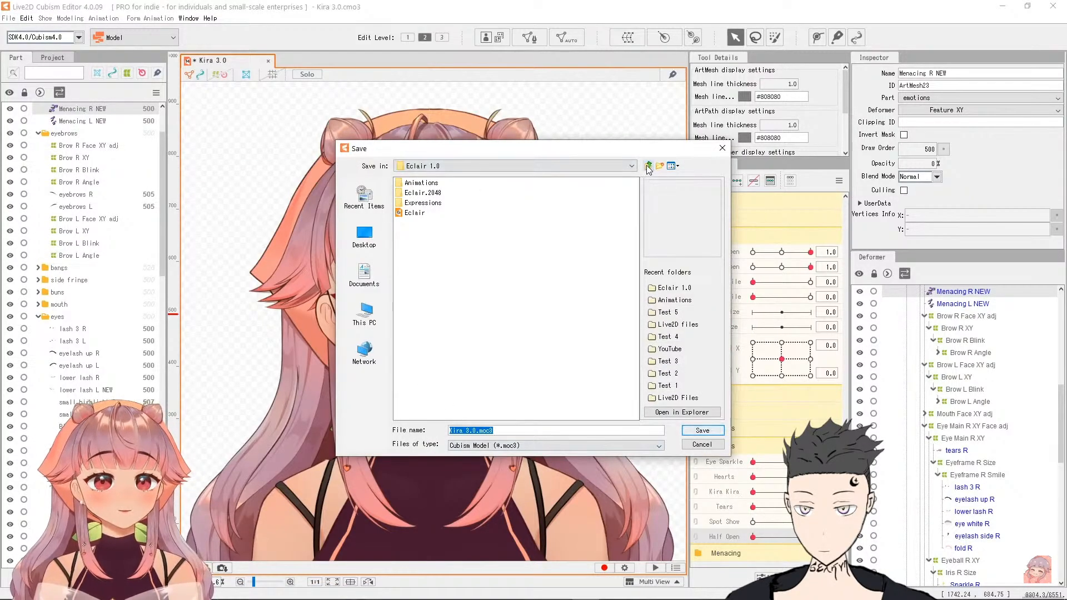
Step: Save the exported moc3 model in its model folder and open it in the Cubism Viewer
{"action": "left_click", "coordinate": [649, 166]}
{"action": "left_click", "coordinate": [662, 167]}
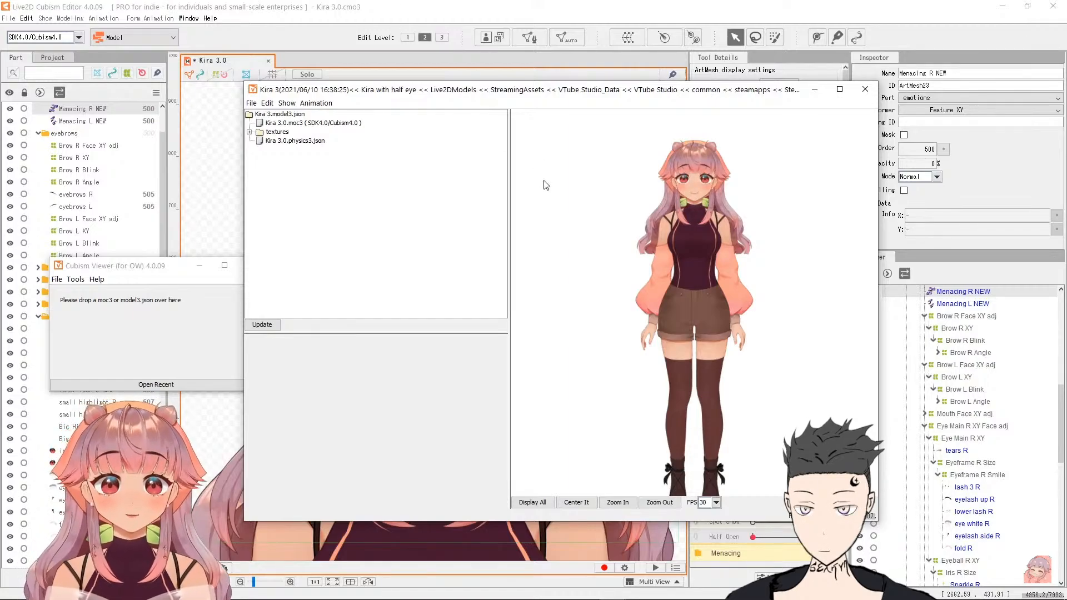
{"action": "mouse_move", "coordinate": [672, 465]}
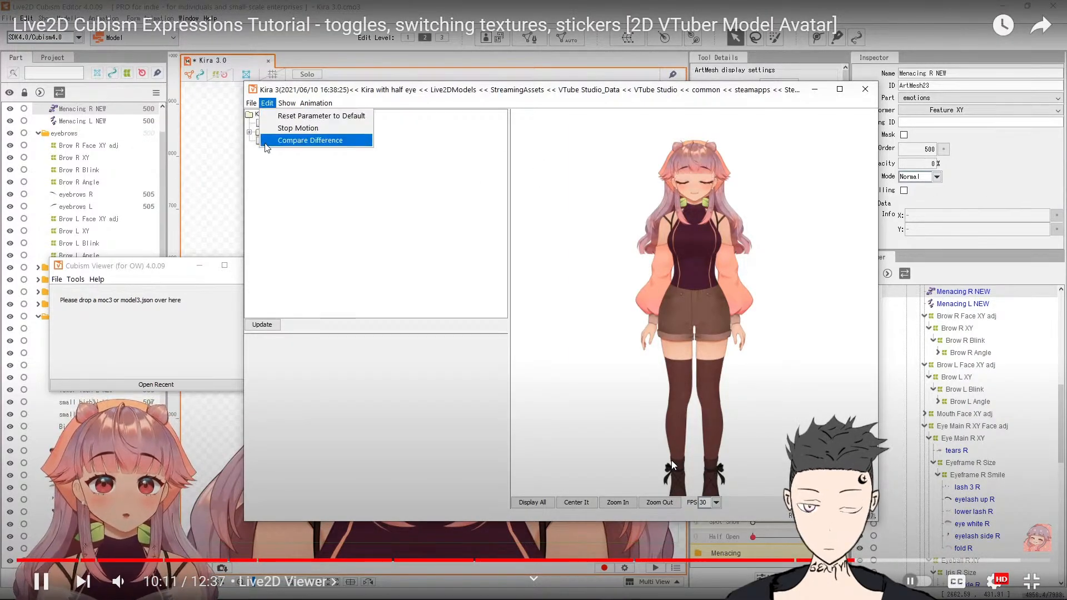
Step: Add a new expression with both the file name and the expression name set to half open
{"action": "left_click", "coordinate": [265, 141]}
{"action": "left_click", "coordinate": [252, 102]}
{"action": "mouse_move", "coordinate": [269, 116]}
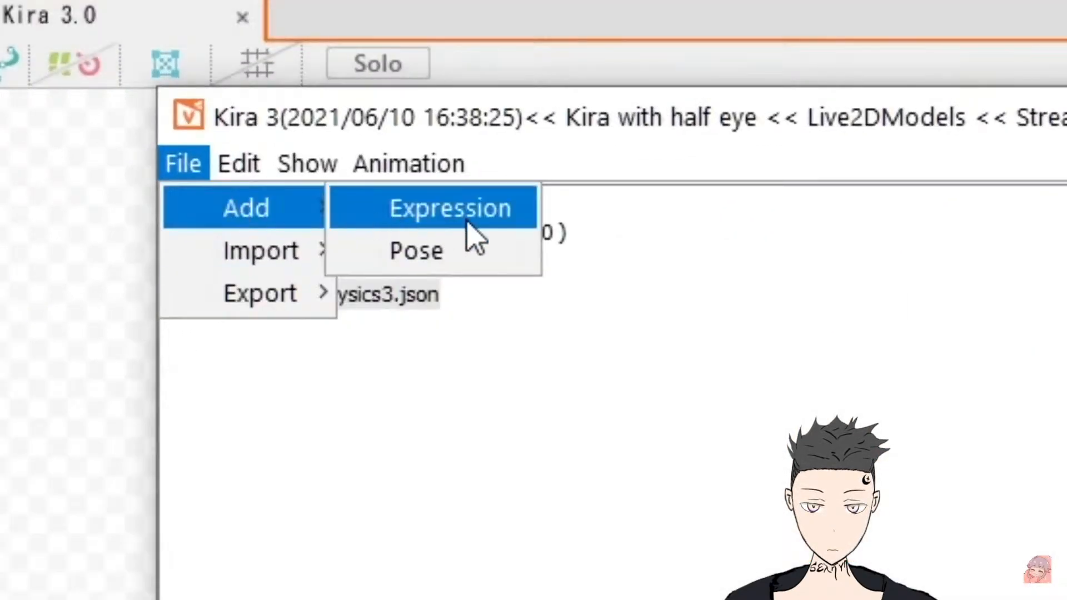
{"action": "left_click", "coordinate": [468, 224]}
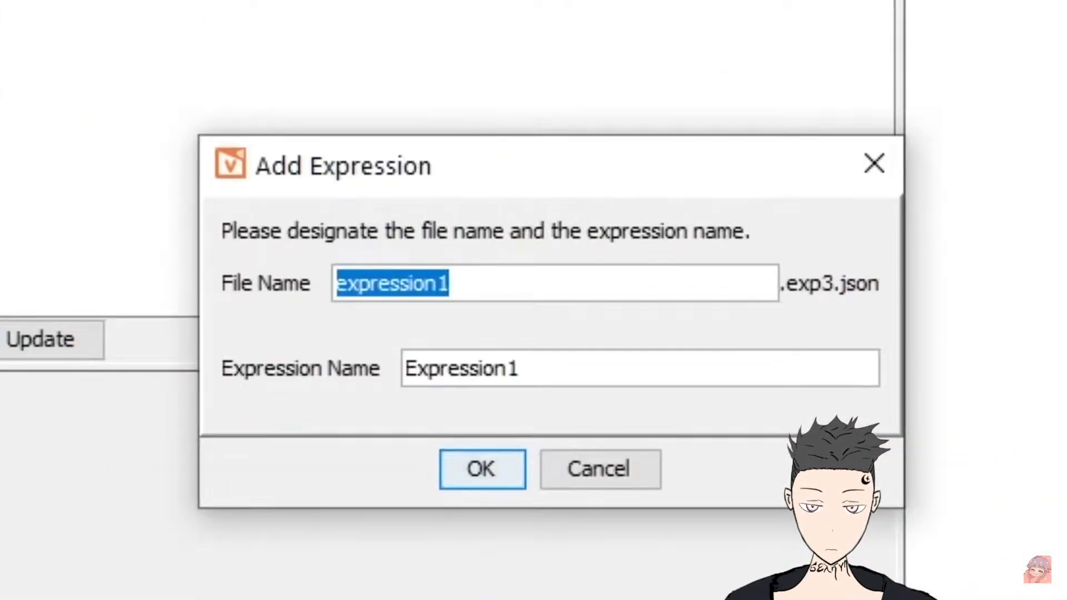
{"action": "type", "text": "half open"}
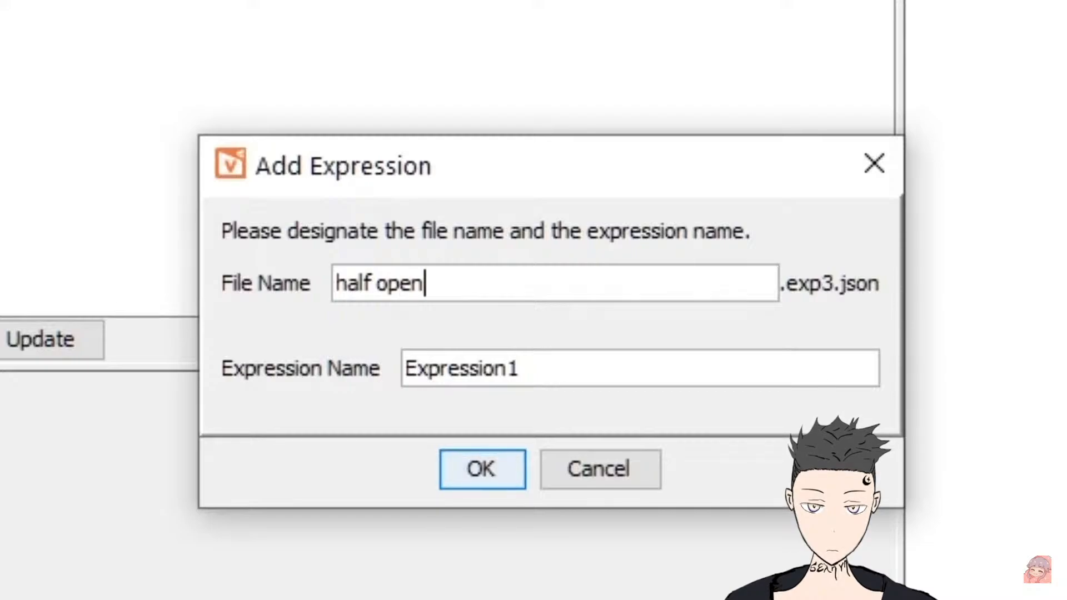
{"action": "key", "text": "Tab"}
{"action": "key", "text": "ctrl+a"}
{"action": "type", "text": "ba"}
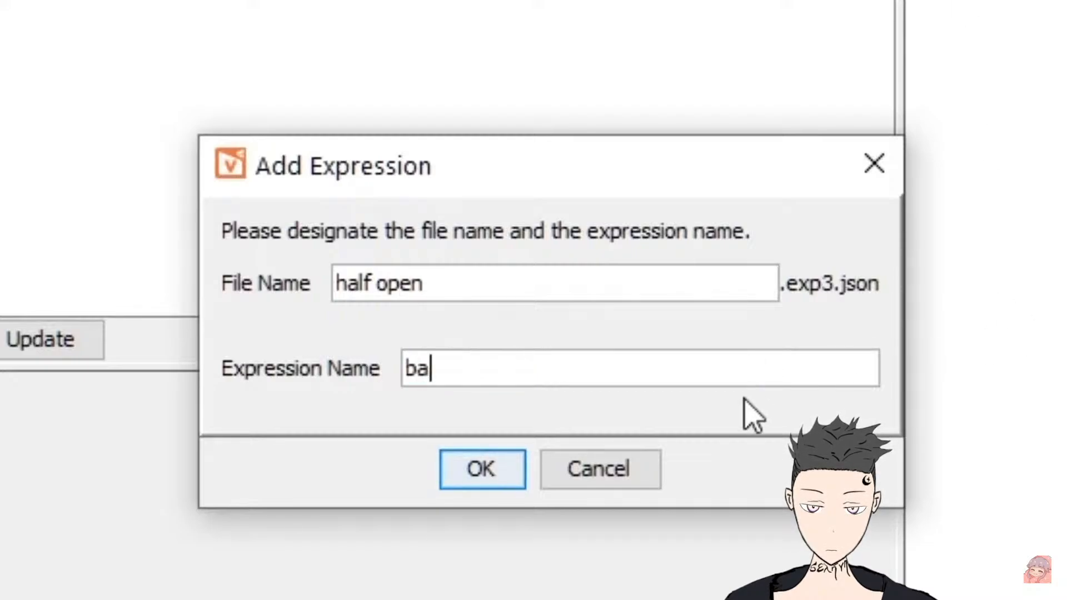
{"action": "key", "text": "BackSpace"}
{"action": "key", "text": "BackSpace"}
{"action": "type", "text": "half open"}
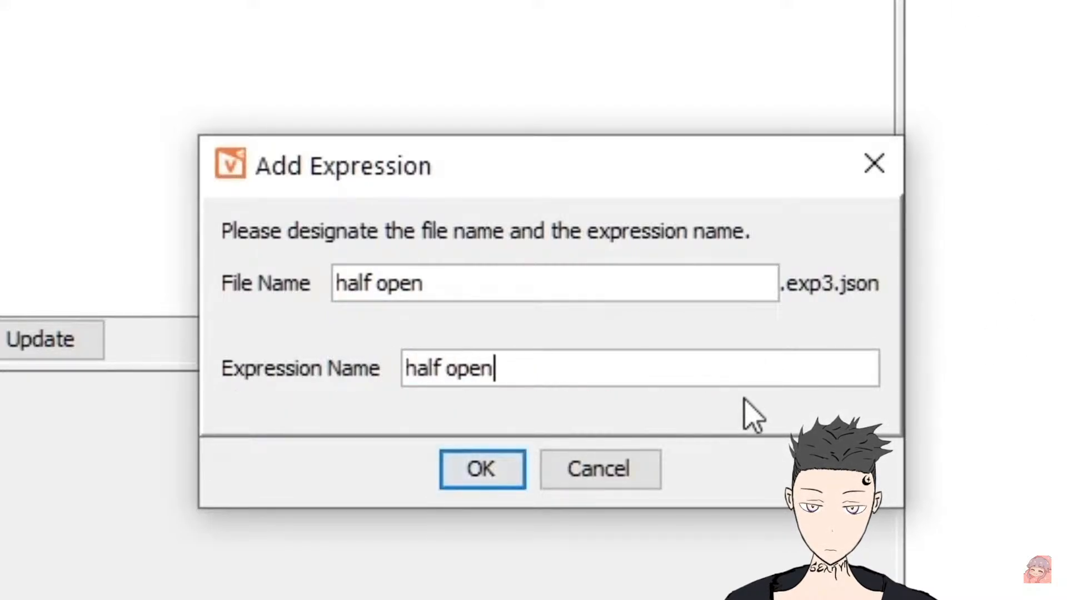
{"action": "left_click", "coordinate": [486, 479]}
Step: Select the half open expression and set its EyeR Open value to 0.637
{"action": "left_click", "coordinate": [167, 172]}
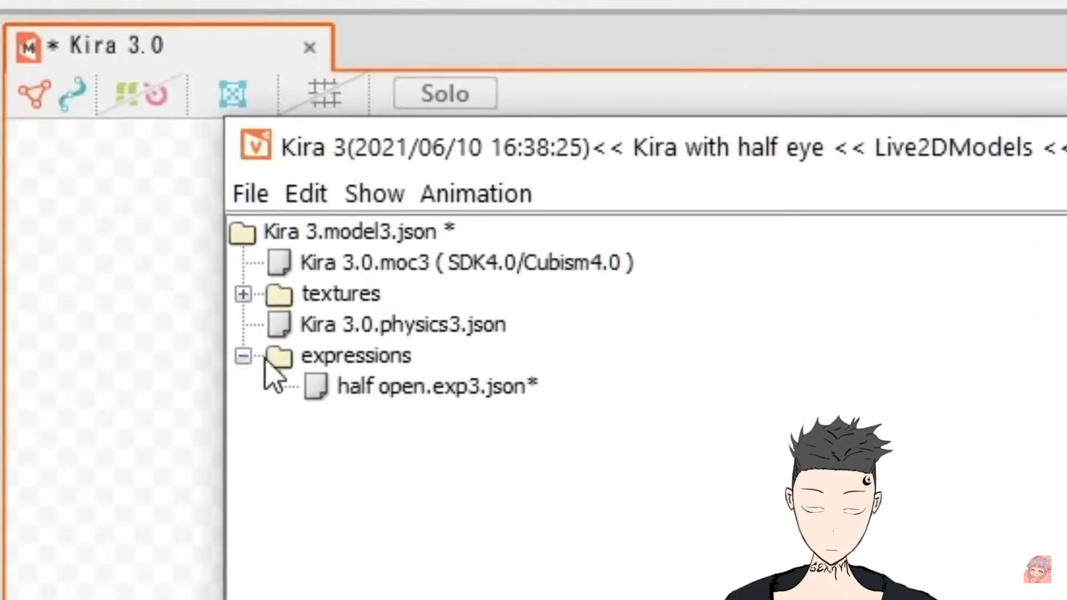
{"action": "left_click", "coordinate": [389, 386]}
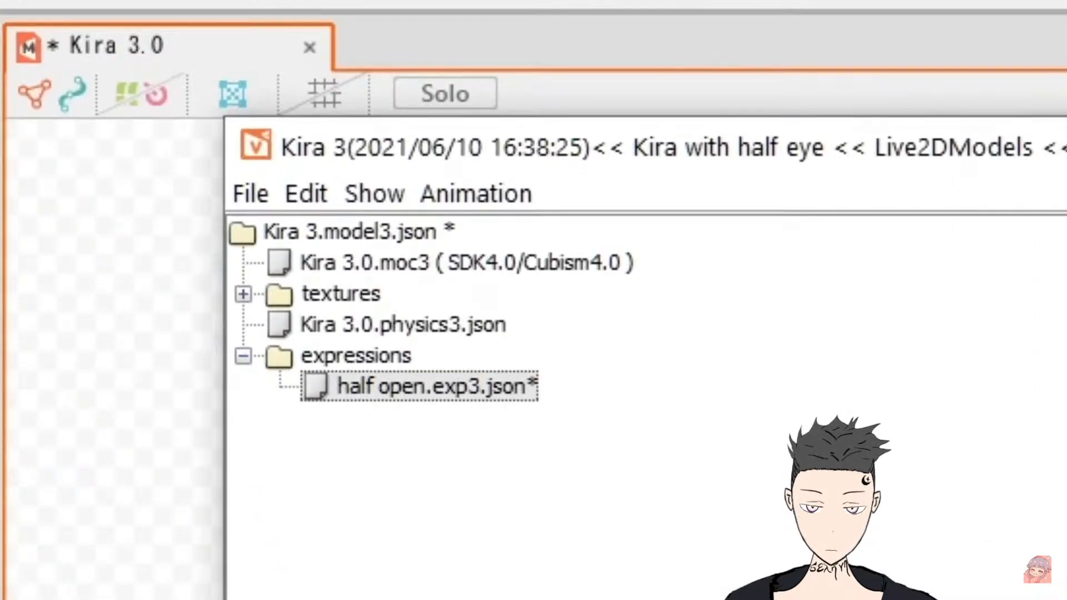
{"action": "scroll", "coordinate": [667, 444], "scroll_direction": "up", "scroll_amount": 5}
{"action": "scroll", "coordinate": [557, 452], "scroll_direction": "up", "scroll_amount": 5}
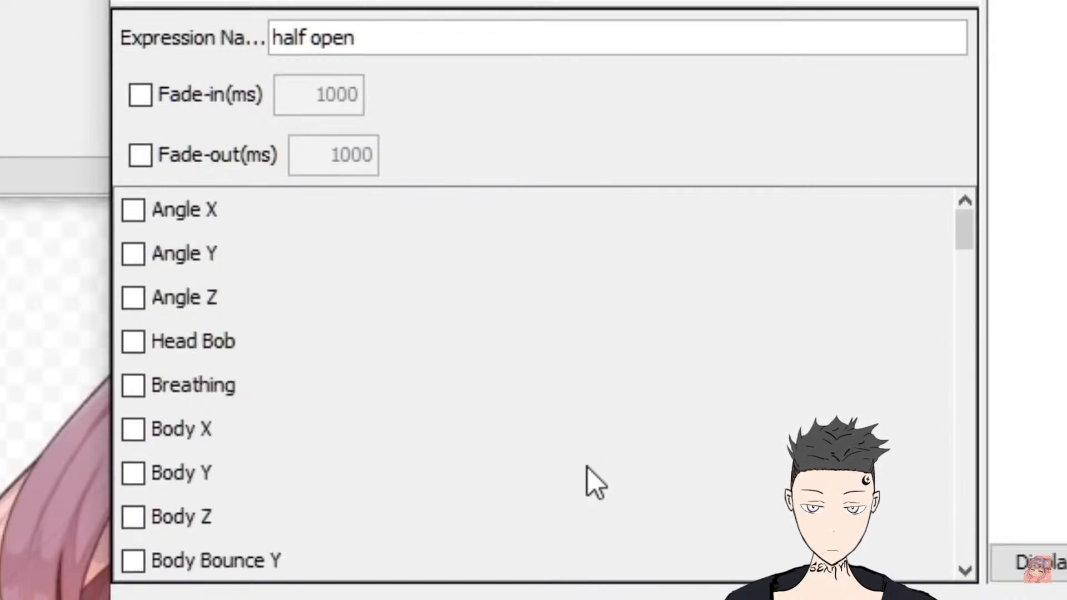
{"action": "scroll", "coordinate": [448, 489], "scroll_direction": "down", "scroll_amount": 3}
{"action": "scroll", "coordinate": [448, 486], "scroll_direction": "down", "scroll_amount": 3}
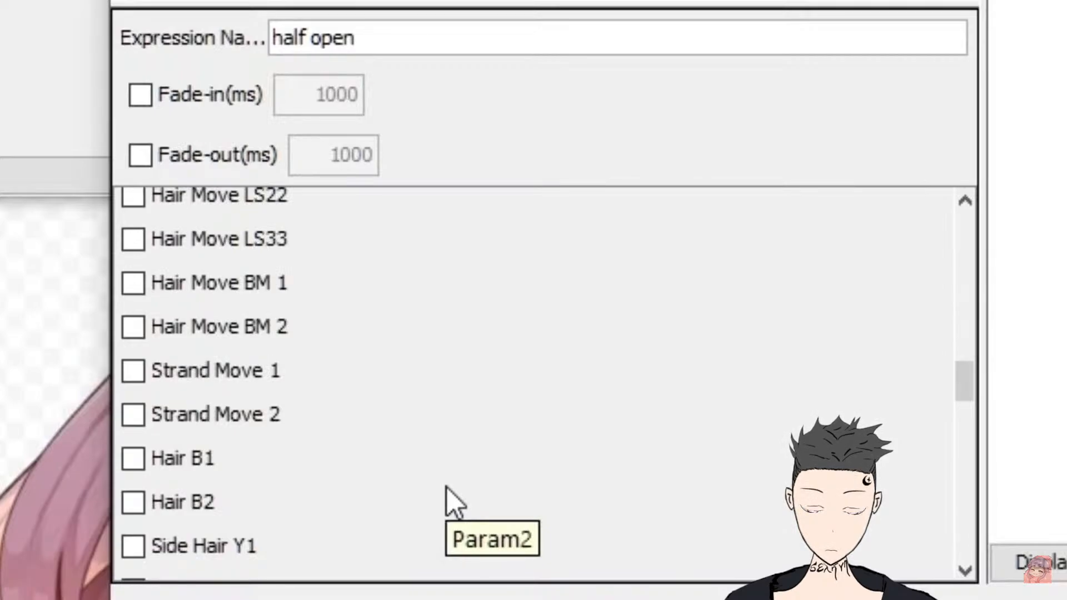
{"action": "scroll", "coordinate": [452, 486], "scroll_direction": "up", "scroll_amount": 10}
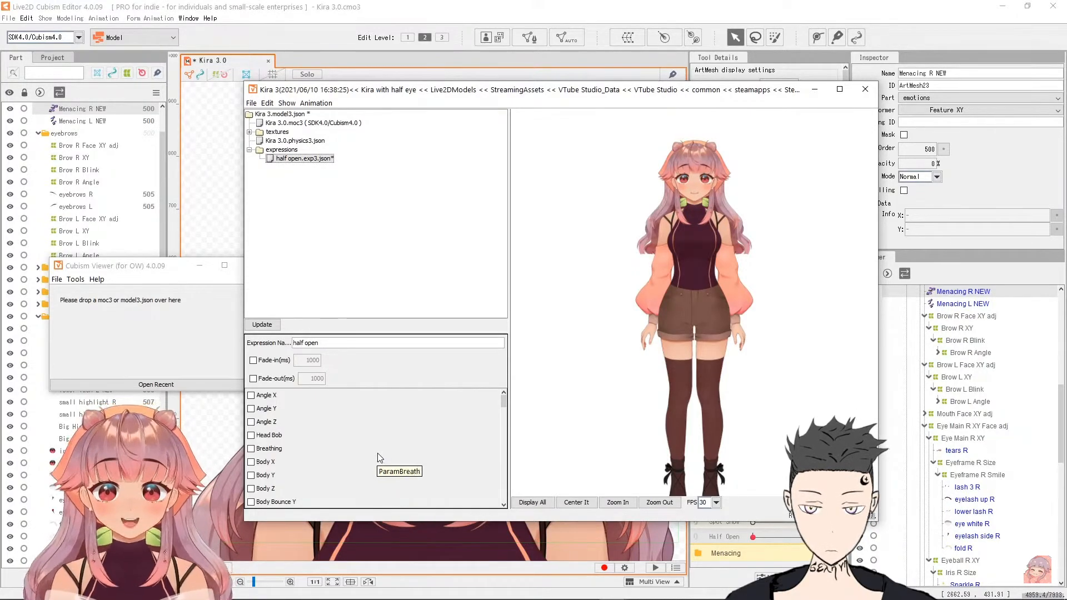
{"action": "scroll", "coordinate": [377, 452], "scroll_direction": "down", "scroll_amount": 3}
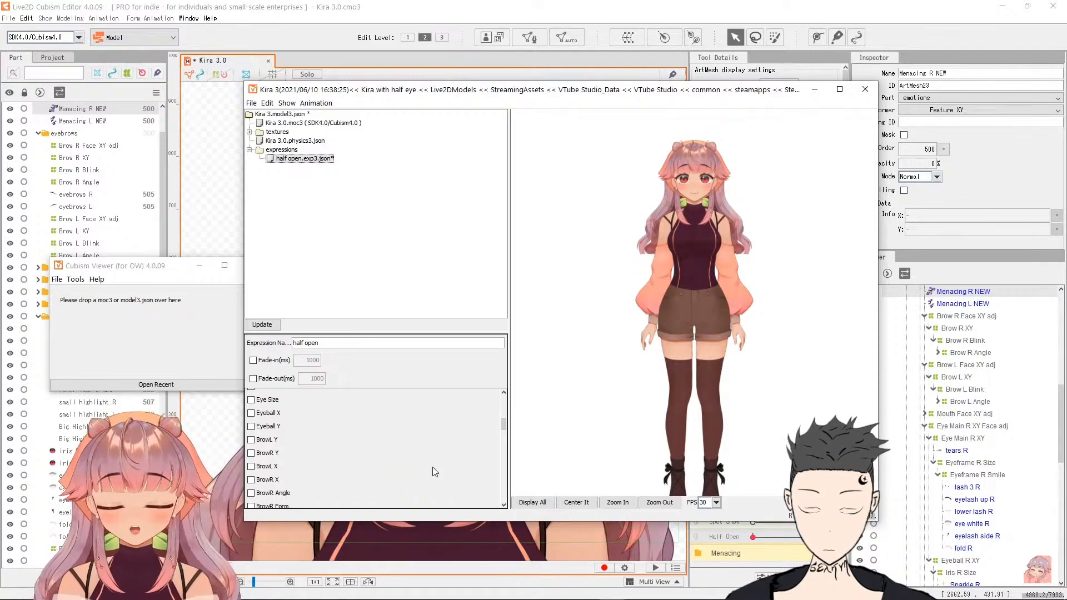
{"action": "scroll", "coordinate": [369, 471], "scroll_direction": "up", "scroll_amount": 4}
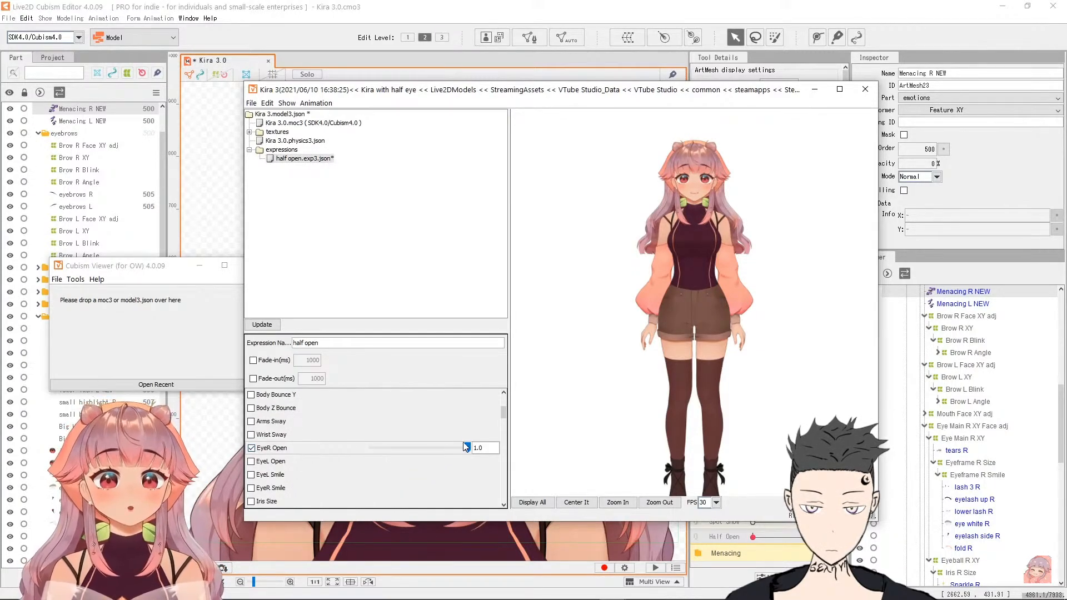
{"action": "left_click_drag", "start_coordinate": [467, 447], "coordinate": [432, 448]}
Step: Fine-tune the expression's EyeR Open value to 0.615 while checking the eyes in the preview
{"action": "scroll", "coordinate": [694, 209], "scroll_direction": "up", "scroll_amount": 5}
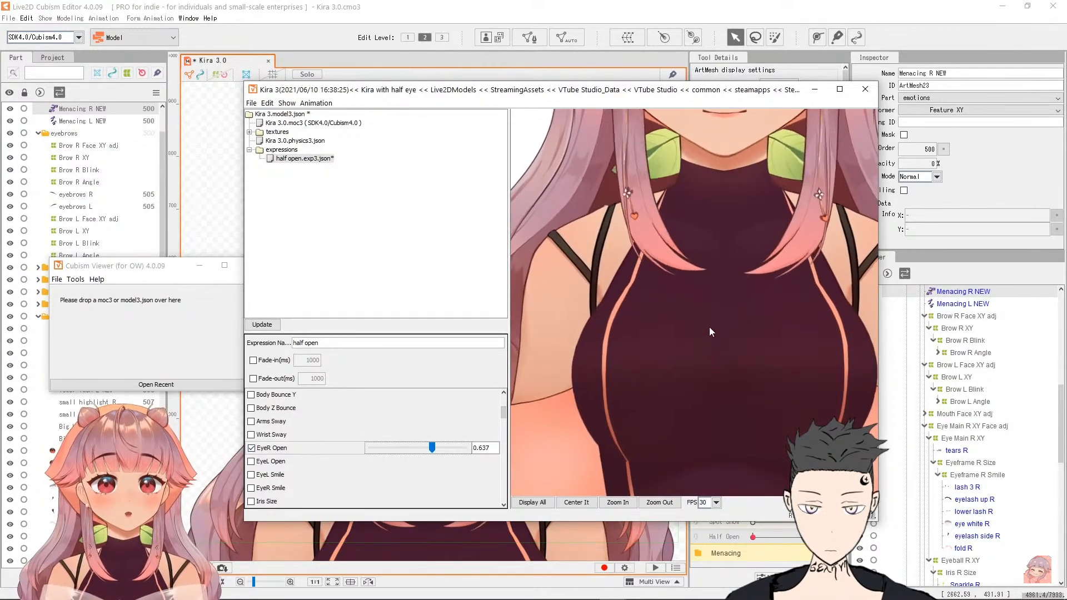
{"action": "left_click_drag", "start_coordinate": [735, 219], "coordinate": [713, 422]}
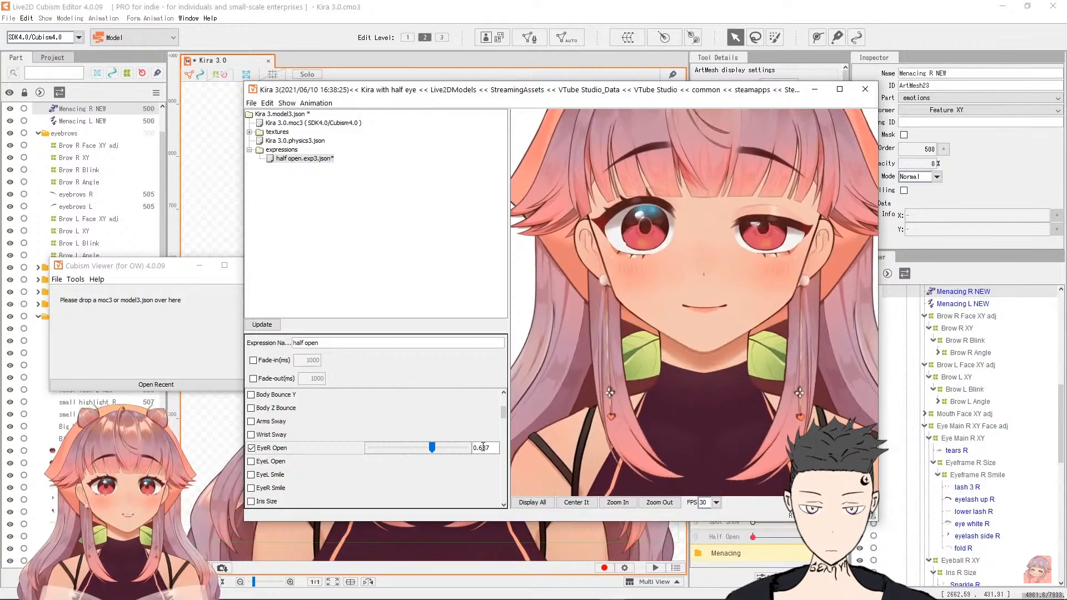
{"action": "mouse_move", "coordinate": [431, 449]}
{"action": "left_mouse_down"}
{"action": "mouse_move", "coordinate": [475, 449]}
{"action": "mouse_move", "coordinate": [429, 449]}
{"action": "left_mouse_up"}
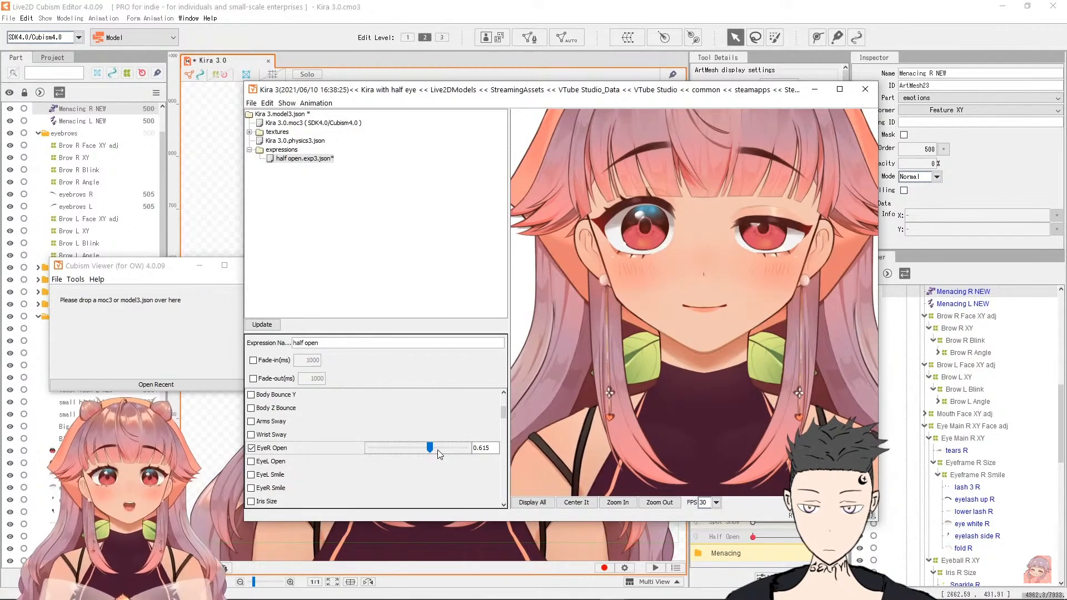
Step: Include the Eye Sparkle, Hearts, Kira Kira, Tears, Spot Show and Half Open parameters in the expression
{"action": "scroll", "coordinate": [310, 456], "scroll_direction": "down", "scroll_amount": 10}
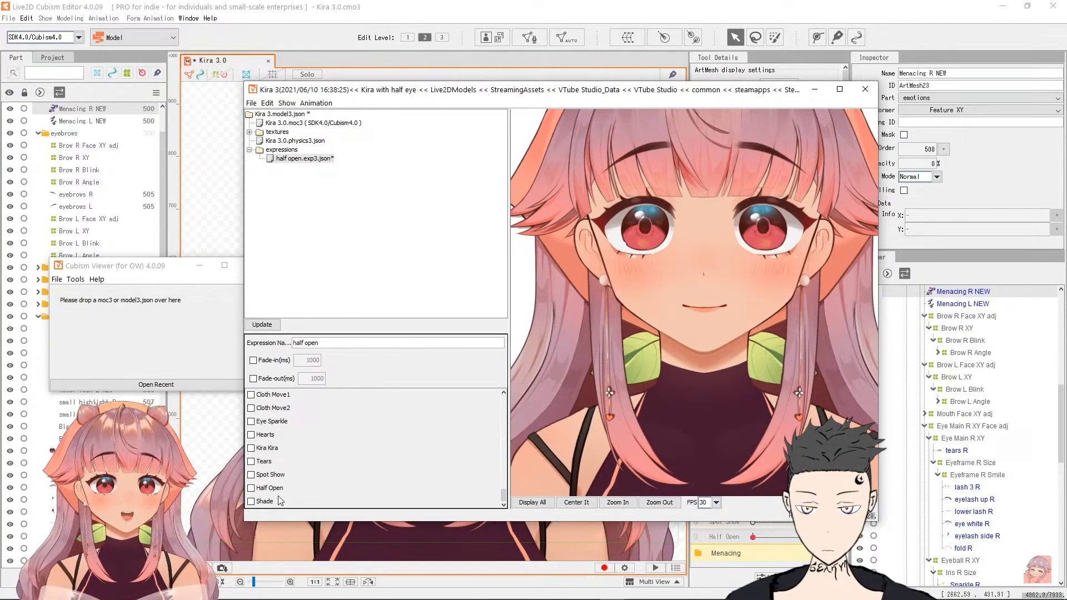
{"action": "left_click", "coordinate": [251, 421]}
{"action": "left_click", "coordinate": [251, 435]}
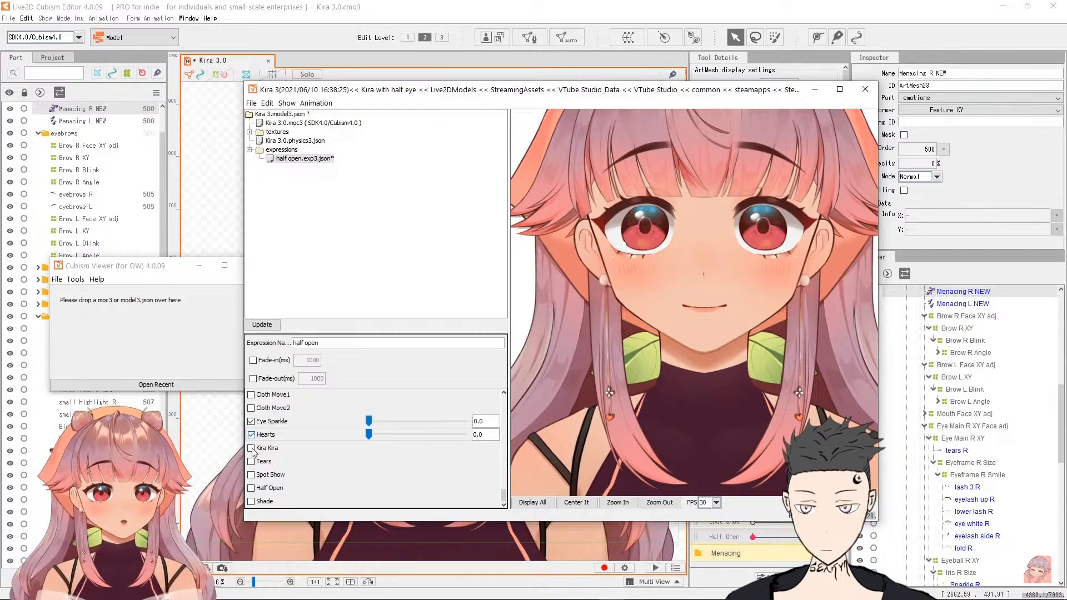
{"action": "left_click", "coordinate": [251, 476]}
{"action": "left_click", "coordinate": [251, 488]}
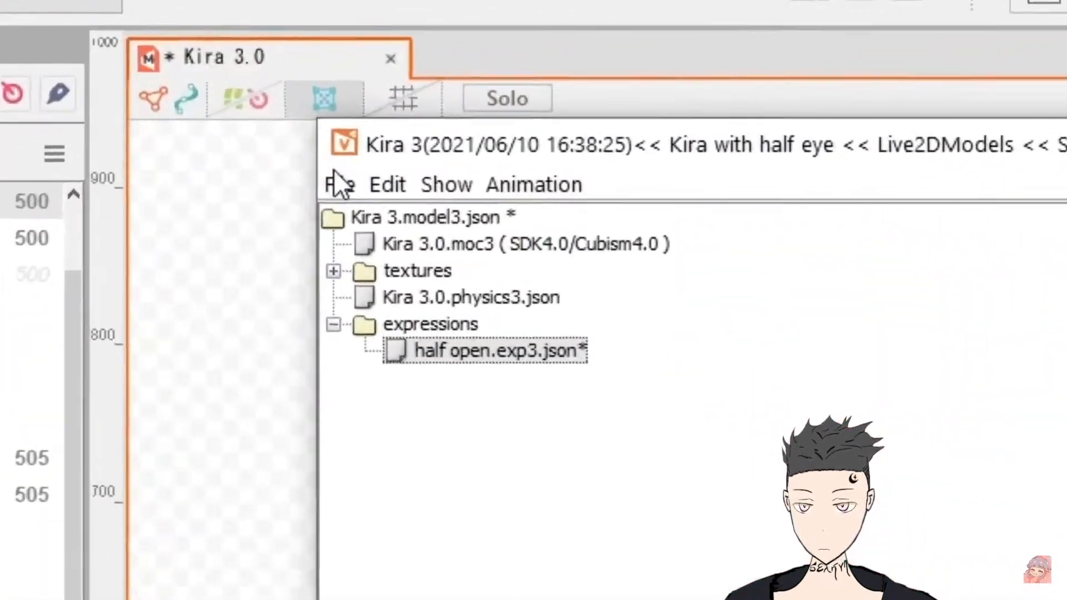
Step: Export the model settings (model3.json) file from the viewer, saving it in the model folder
{"action": "left_click", "coordinate": [251, 103]}
{"action": "mouse_move", "coordinate": [264, 142]}
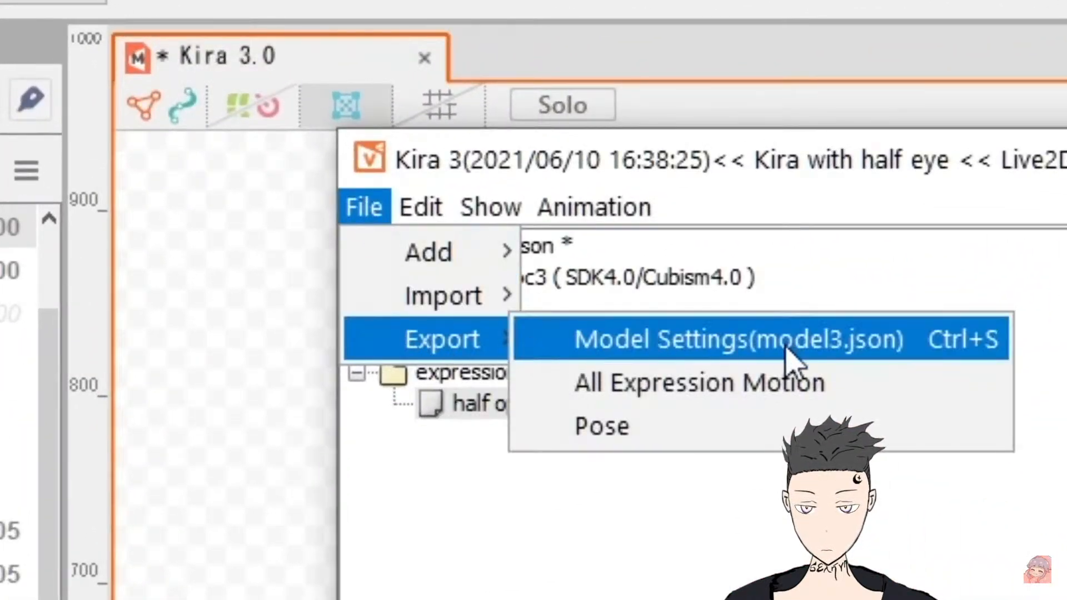
{"action": "left_click", "coordinate": [808, 384]}
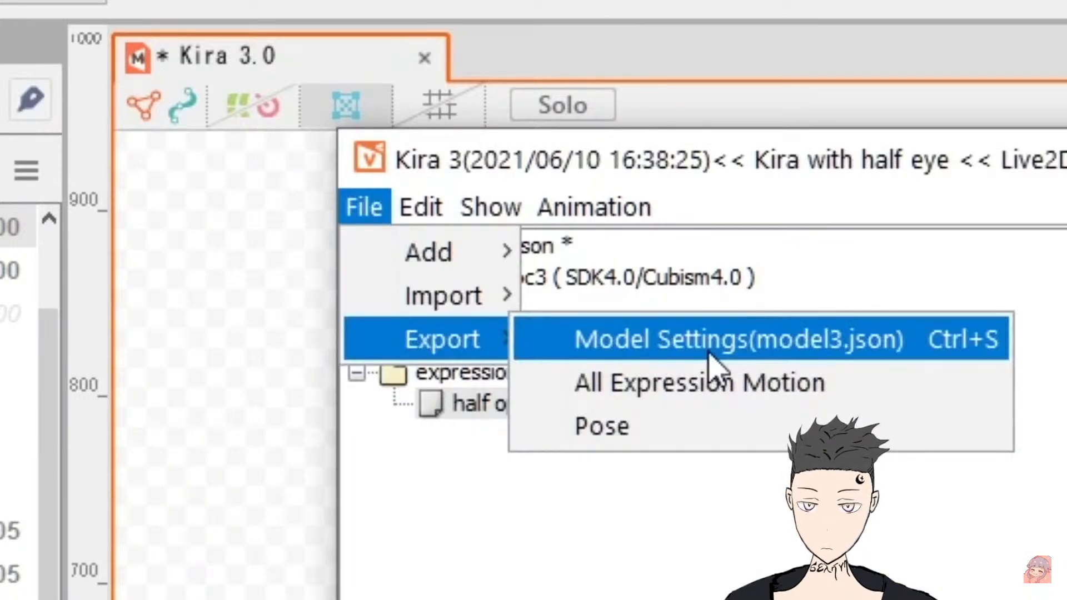
{"action": "left_click", "coordinate": [709, 353]}
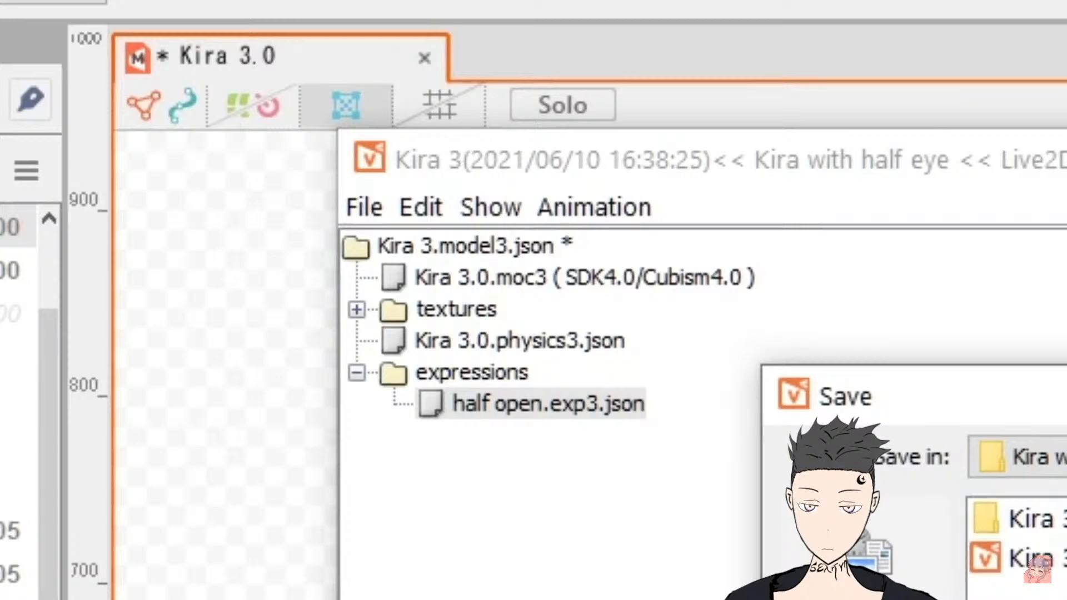
{"action": "key", "text": "Return"}
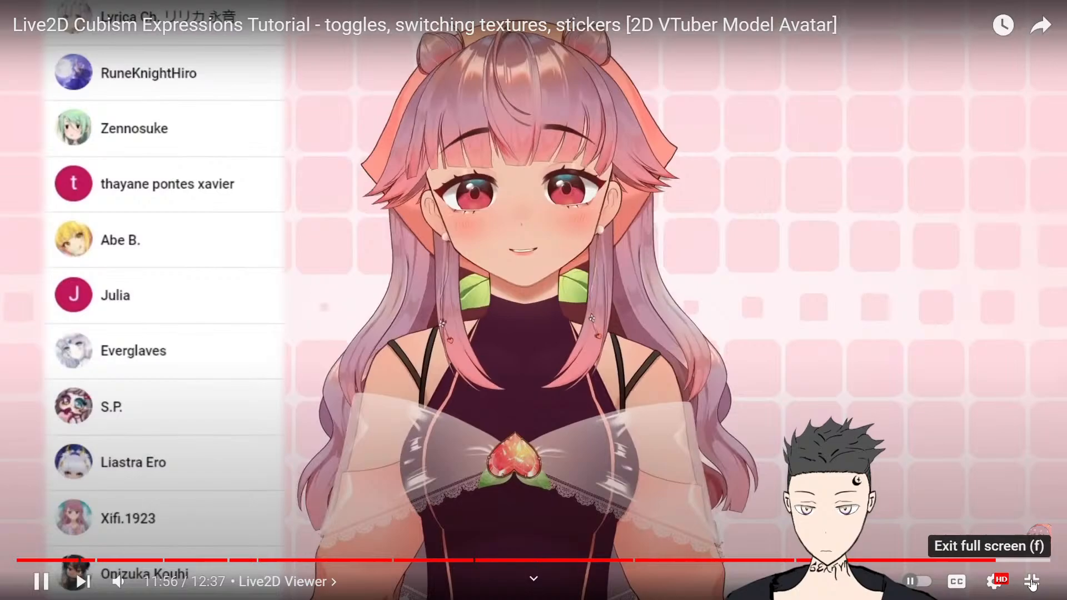
Step: Back on YouTube in the browser, search for vtuber model other face expressions and browse the results
{"action": "left_click", "coordinate": [1031, 582]}
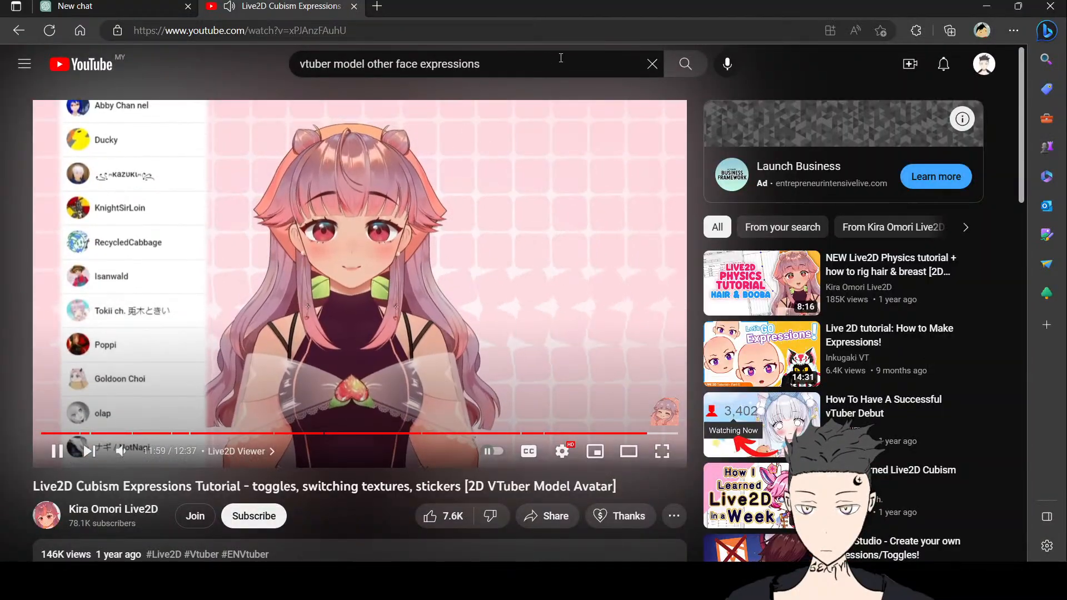
{"action": "left_click", "coordinate": [683, 66]}
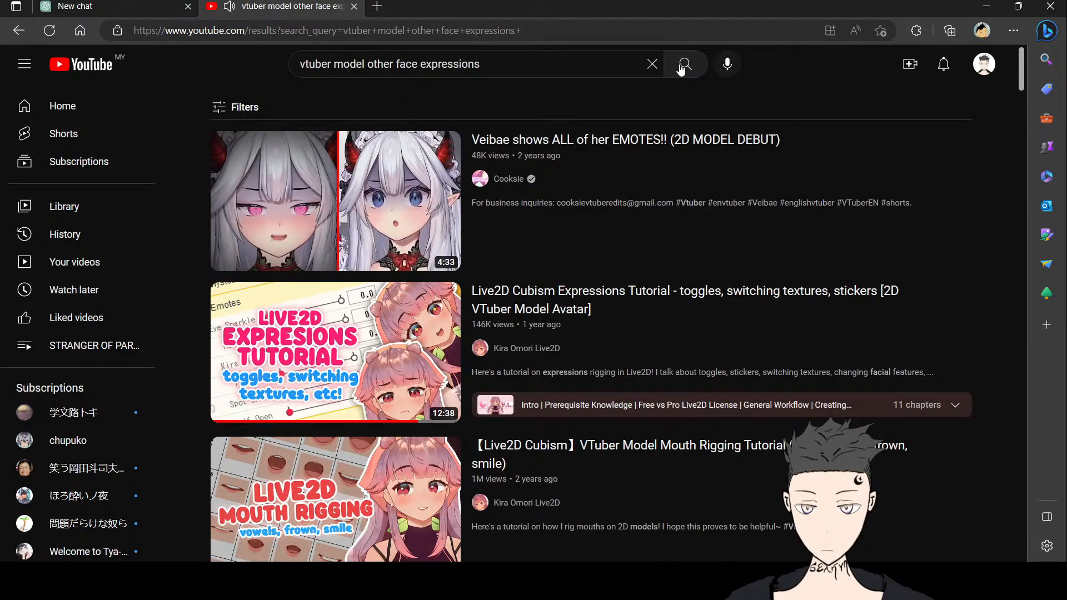
{"action": "scroll", "coordinate": [491, 334], "scroll_direction": "down", "scroll_amount": 7}
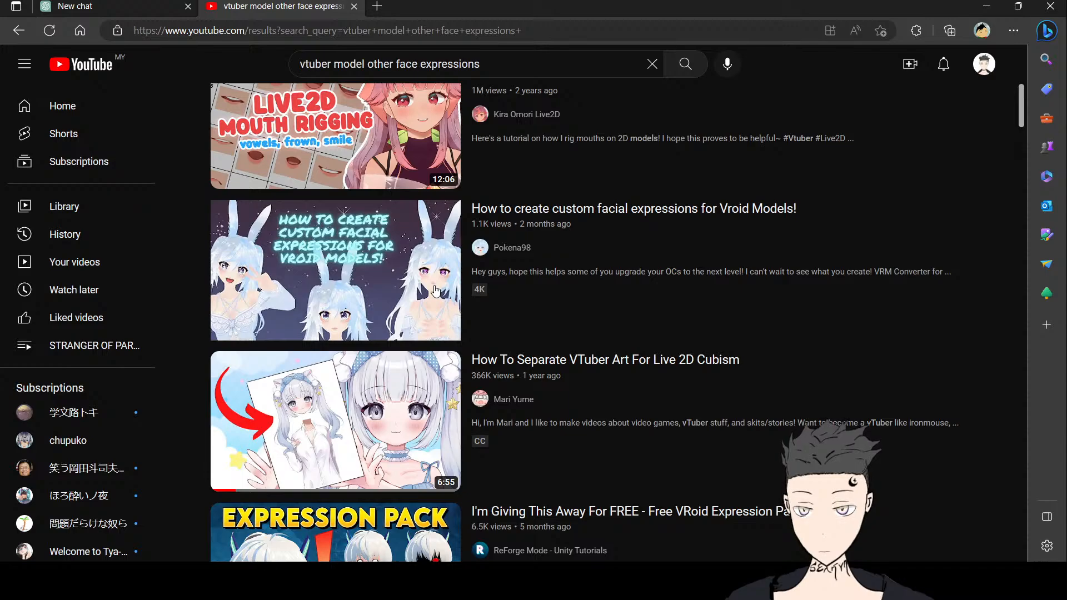
{"action": "mouse_move", "coordinate": [435, 291]}
{"action": "scroll", "coordinate": [528, 268], "scroll_direction": "down", "scroll_amount": 3}
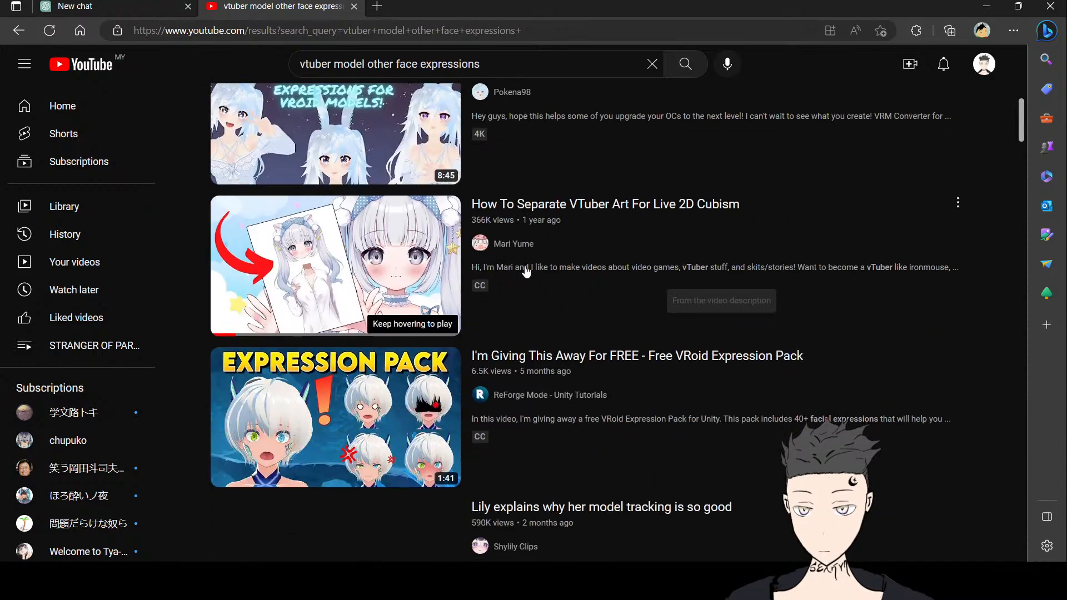
{"action": "scroll", "coordinate": [378, 283], "scroll_direction": "down", "scroll_amount": 6}
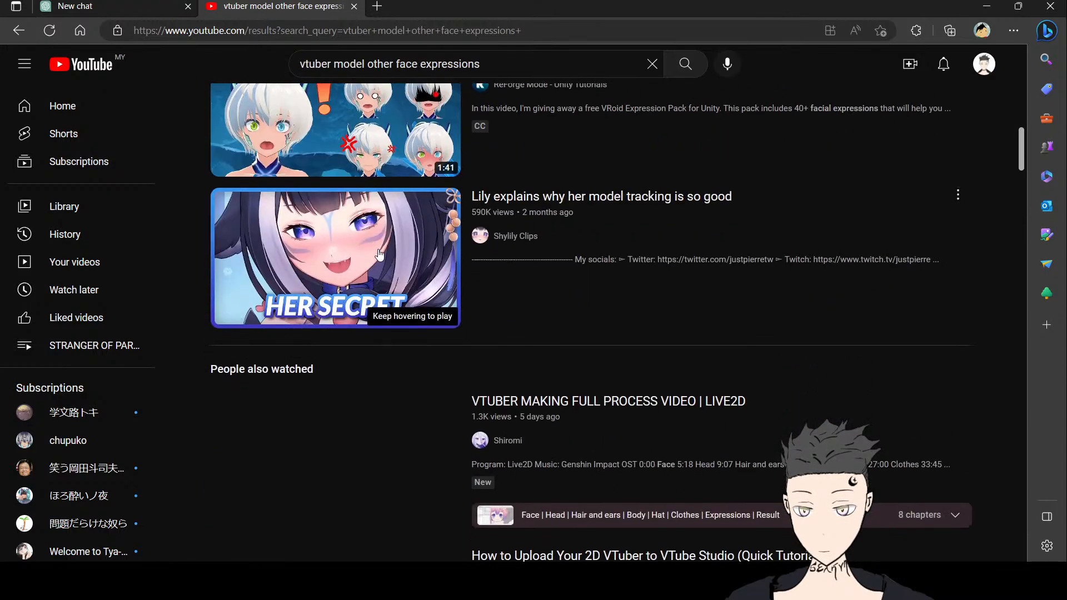
{"action": "scroll", "coordinate": [397, 367], "scroll_direction": "up", "scroll_amount": 4}
{"action": "scroll", "coordinate": [398, 367], "scroll_direction": "up", "scroll_amount": 4}
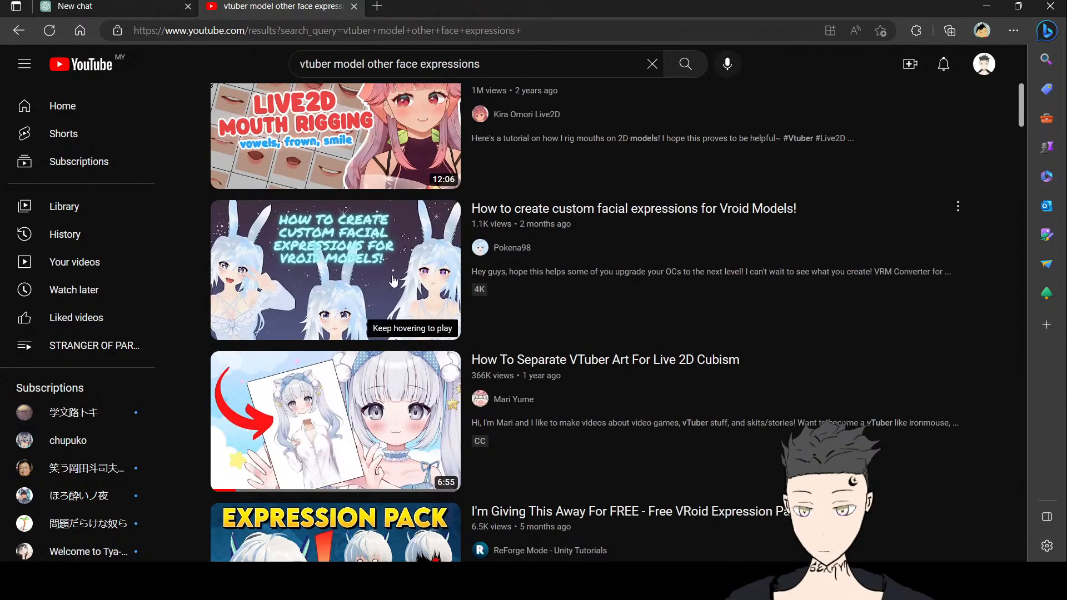
{"action": "scroll", "coordinate": [391, 280], "scroll_direction": "down", "scroll_amount": 5}
{"action": "mouse_move", "coordinate": [390, 280]}
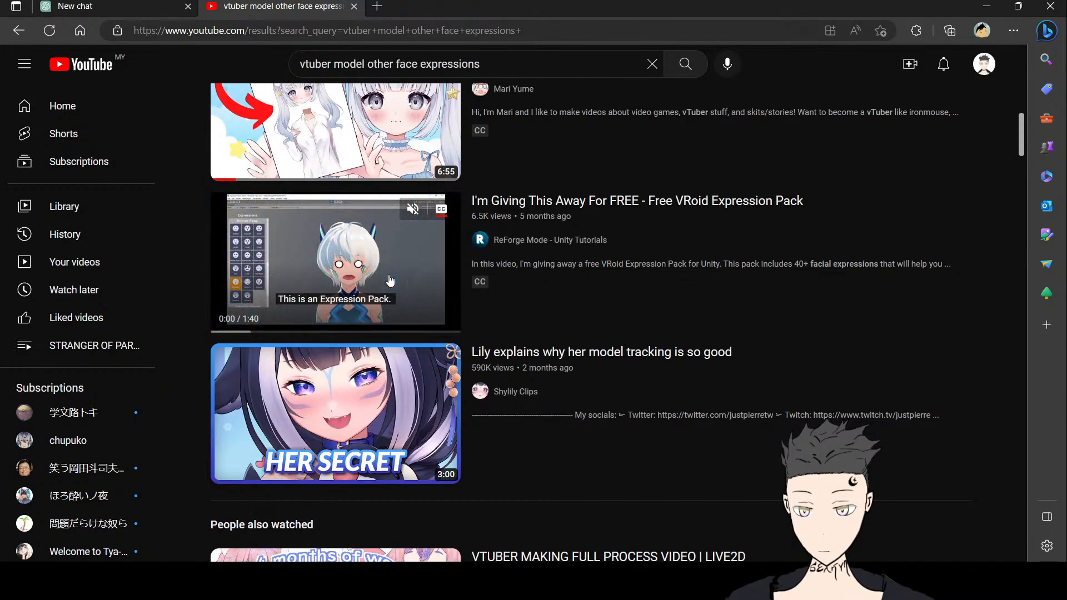
{"action": "scroll", "coordinate": [390, 281], "scroll_direction": "down", "scroll_amount": 5}
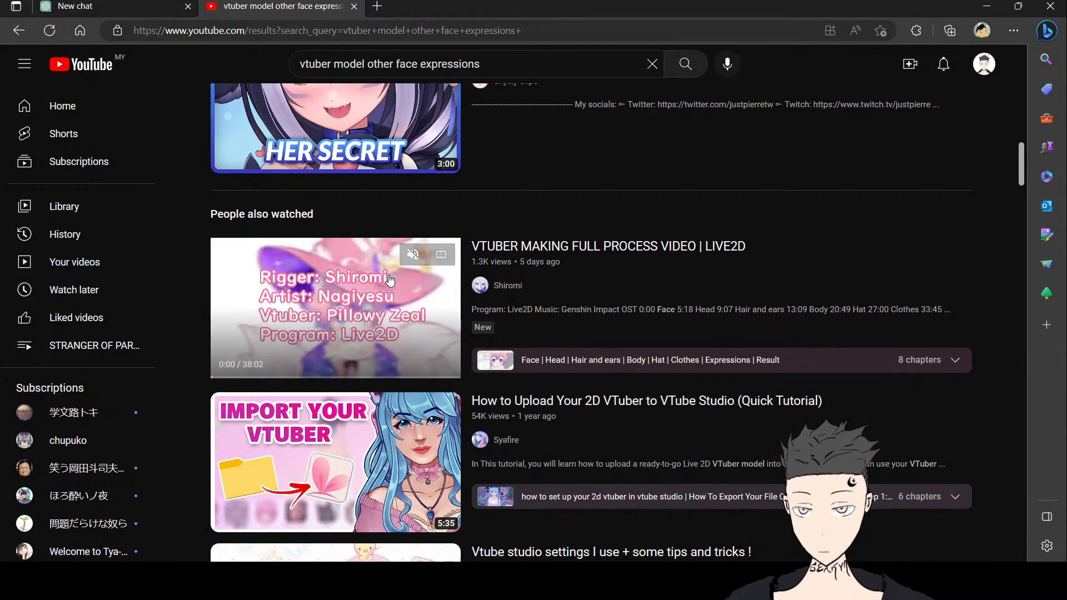
Step: Change the YouTube search to live2d face expressions
{"action": "left_click", "coordinate": [370, 62]}
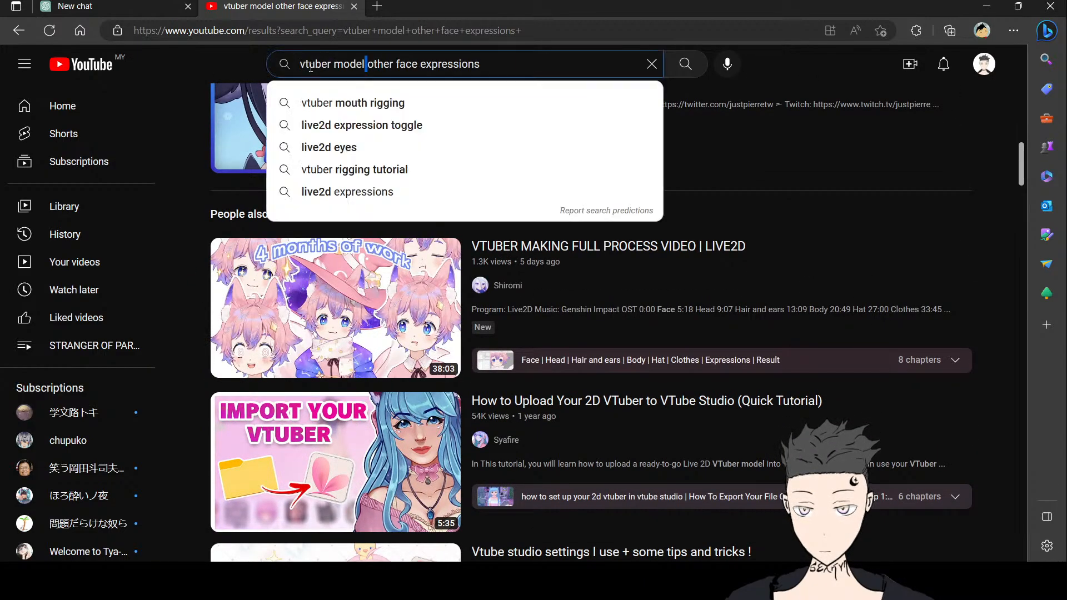
{"action": "type", "text": "liv"}
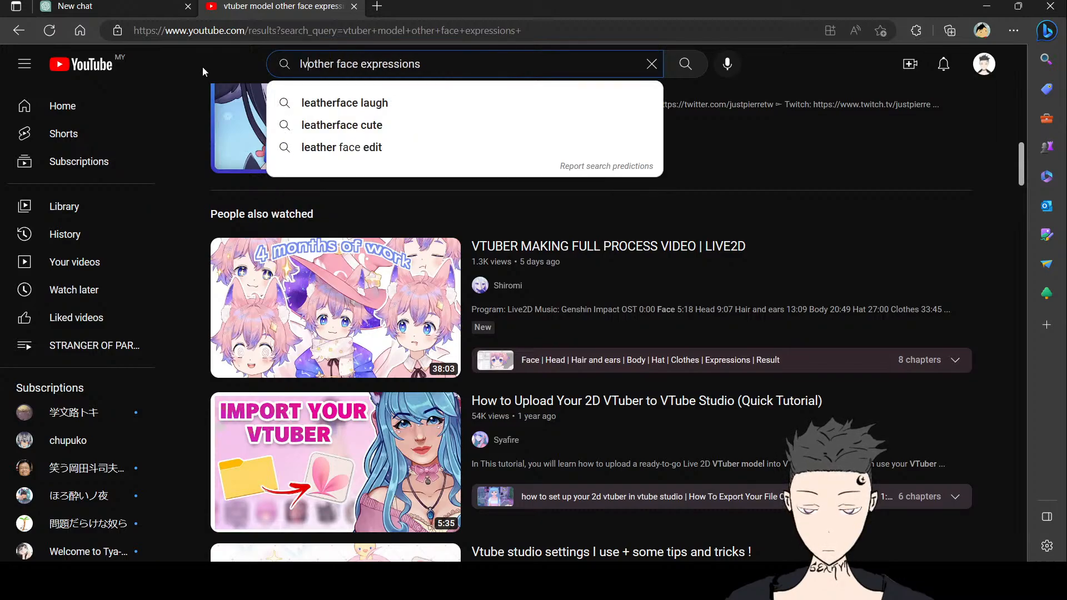
{"action": "type", "text": "e2d"}
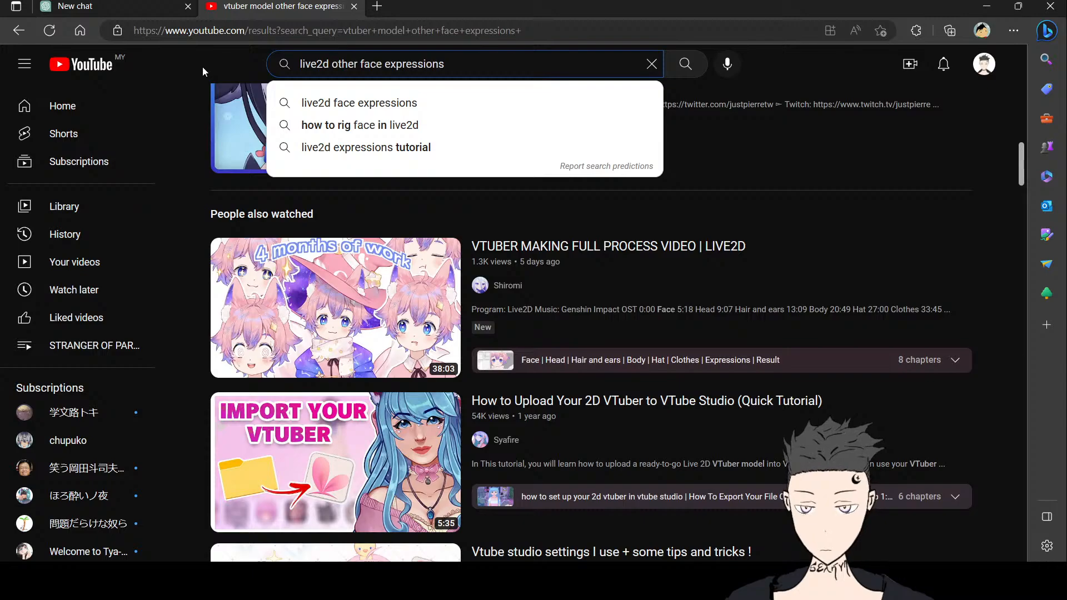
{"action": "left_click", "coordinate": [412, 103]}
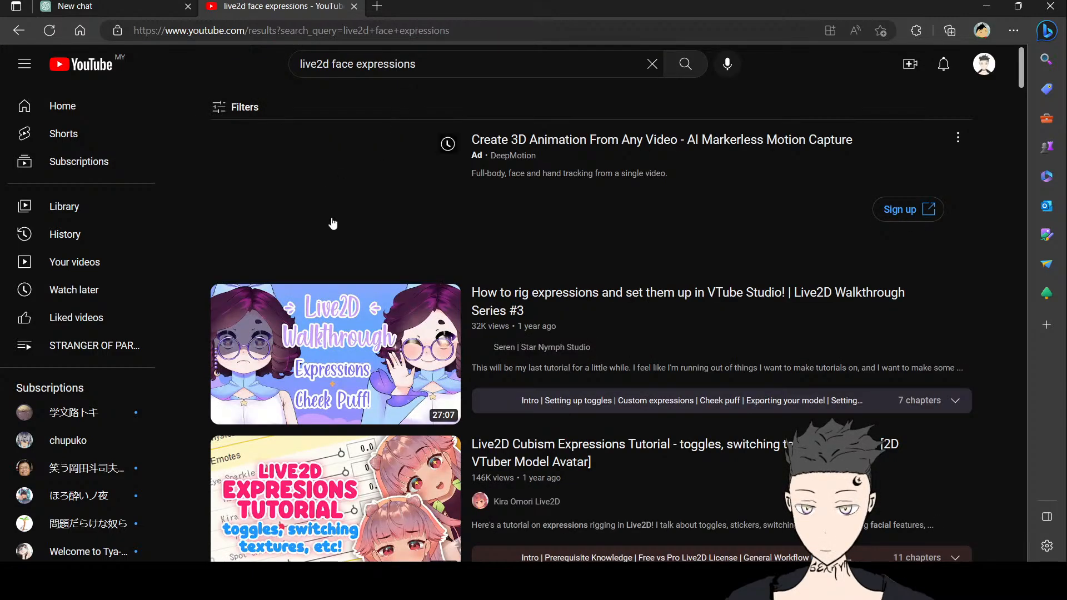
Step: Browse the live2d face expressions results, including the chapter list of the VTubeStudio expressions video
{"action": "scroll", "coordinate": [334, 225], "scroll_direction": "down", "scroll_amount": 3}
{"action": "scroll", "coordinate": [358, 248], "scroll_direction": "down", "scroll_amount": 4}
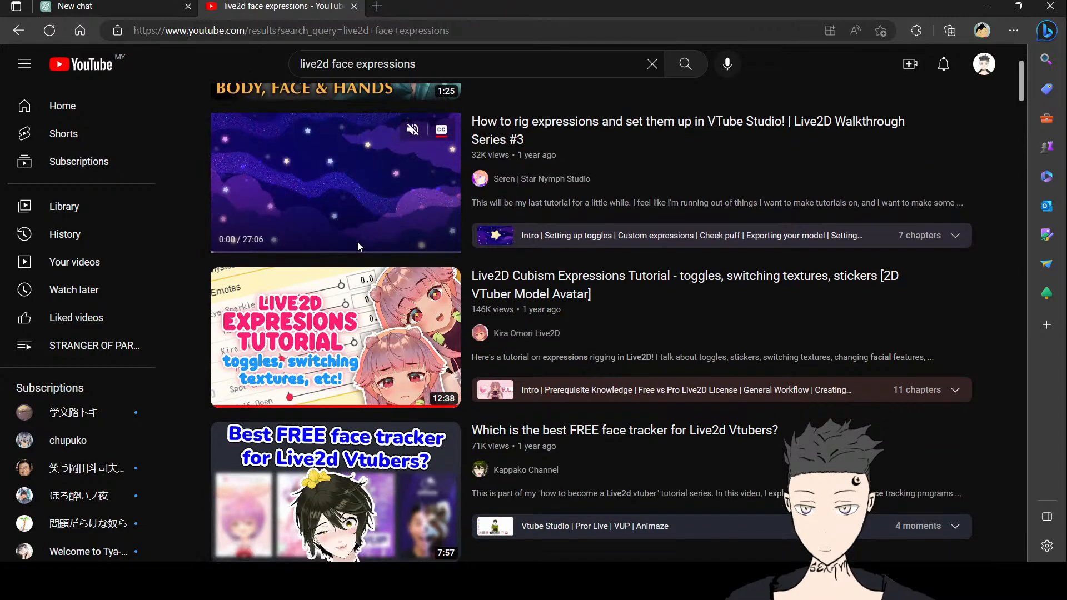
{"action": "mouse_move", "coordinate": [360, 243]}
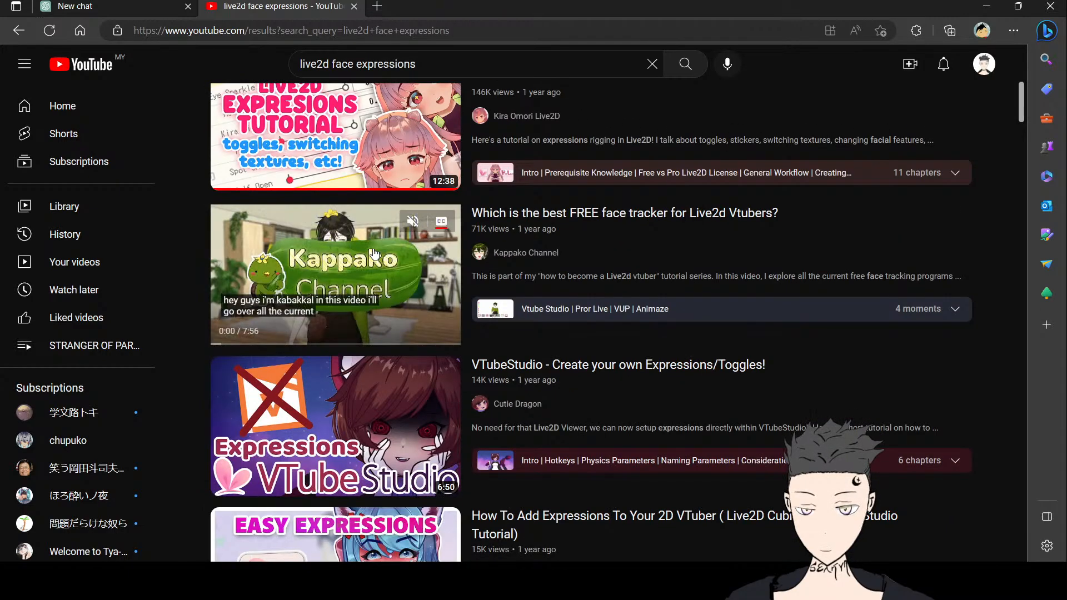
{"action": "scroll", "coordinate": [374, 245], "scroll_direction": "down", "scroll_amount": 4}
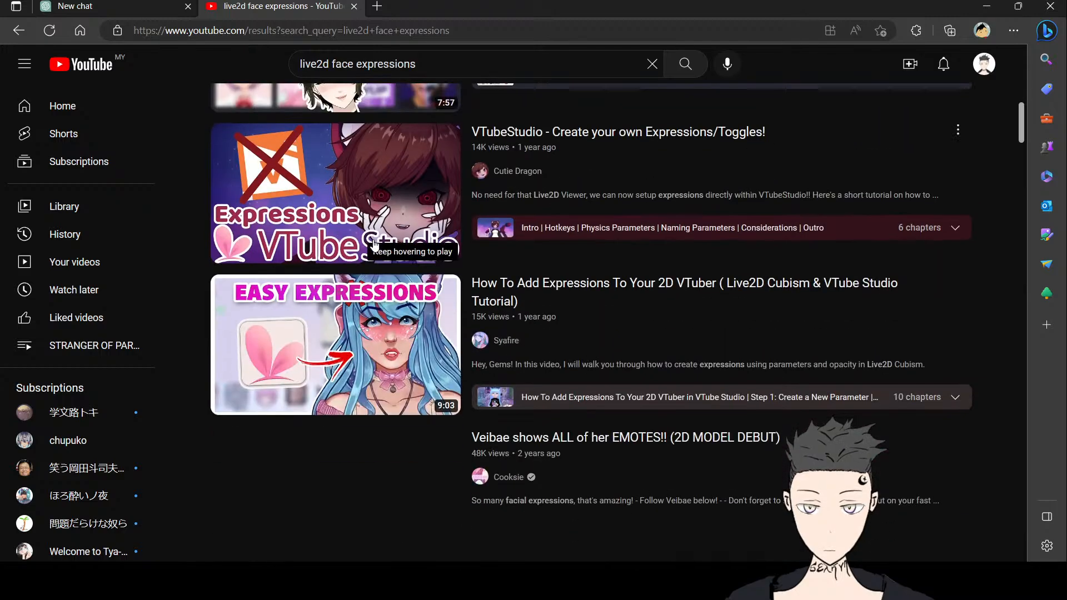
{"action": "scroll", "coordinate": [374, 245], "scroll_direction": "up", "scroll_amount": 1}
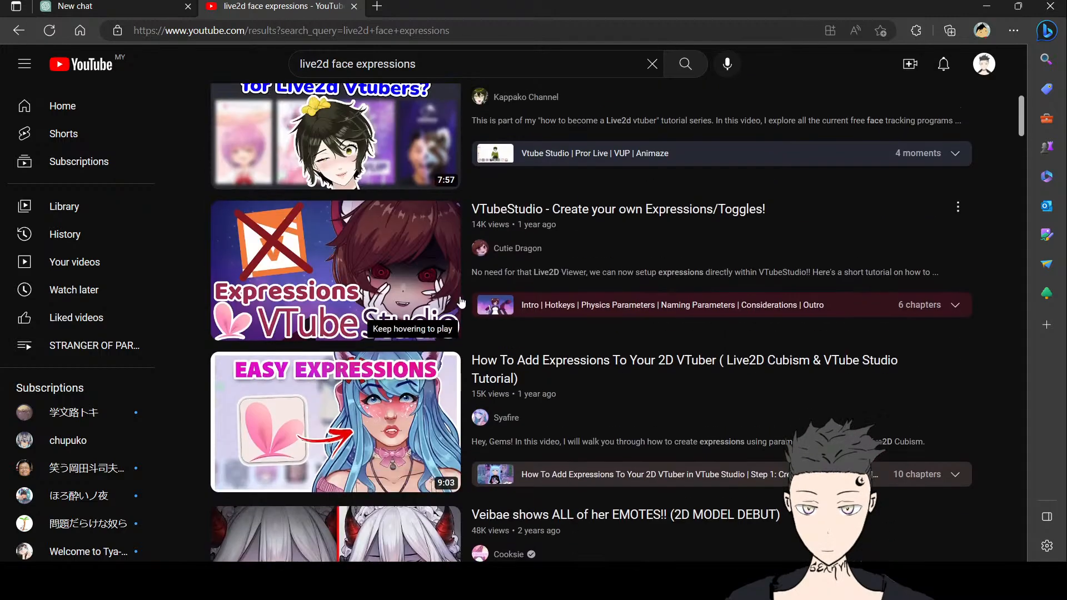
{"action": "mouse_move", "coordinate": [464, 269]}
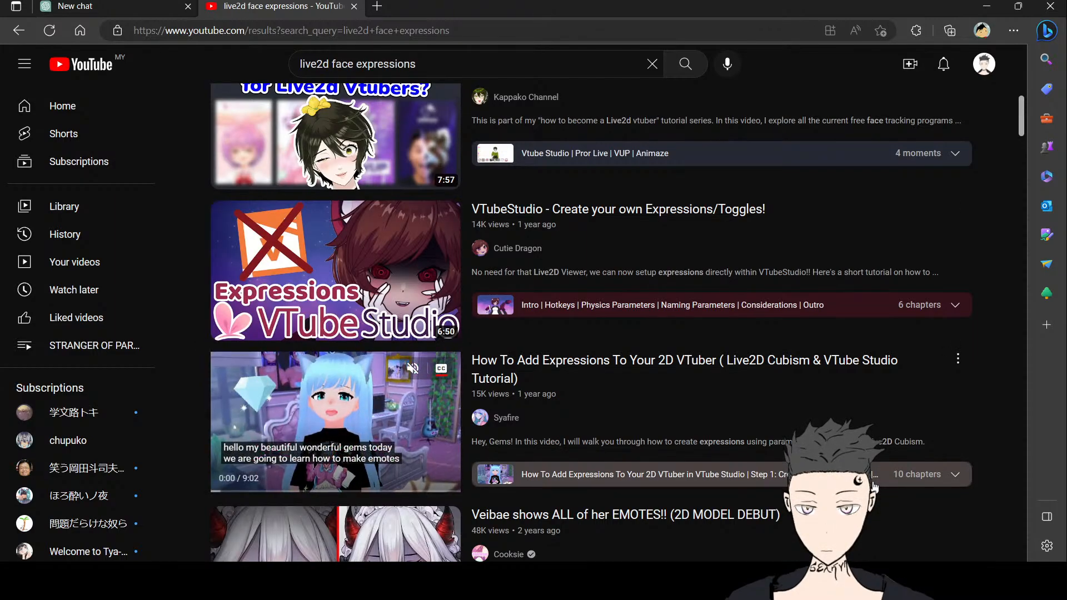
{"action": "left_click", "coordinate": [956, 306]}
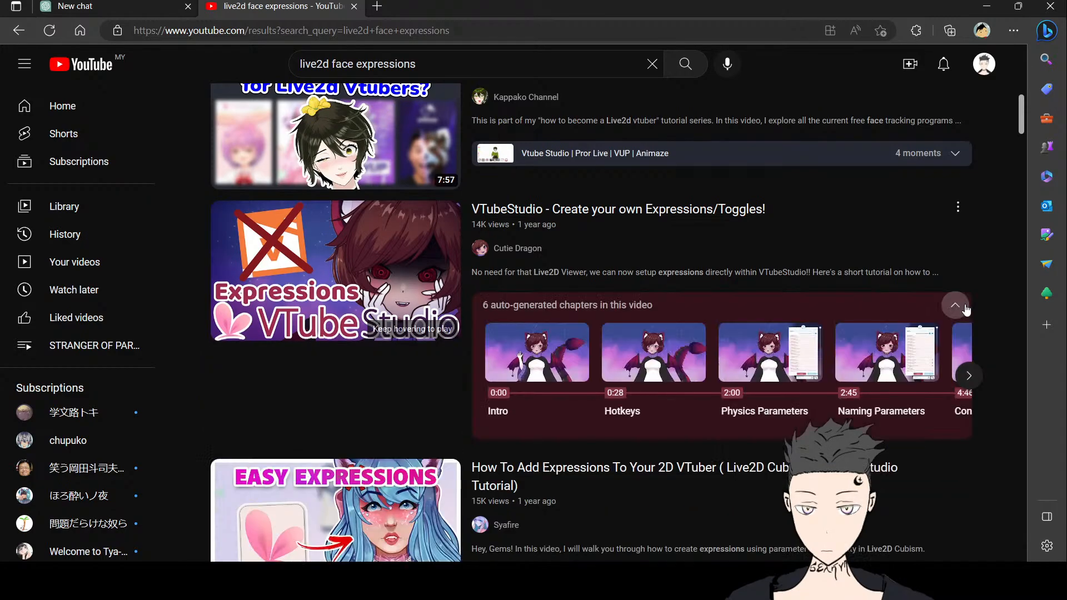
{"action": "left_click", "coordinate": [955, 305]}
{"action": "scroll", "coordinate": [892, 369], "scroll_direction": "down", "scroll_amount": 1}
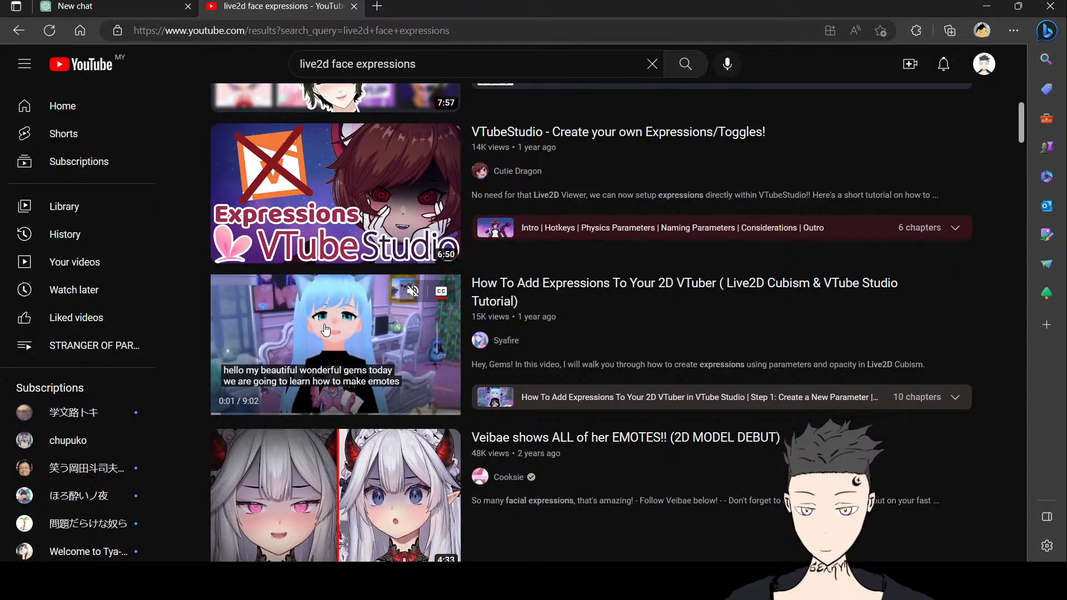
Step: Open and play the How To Add Expressions To Your 2D VTuber tutorial video in full screen, skipping the ad
{"action": "left_click", "coordinate": [326, 330]}
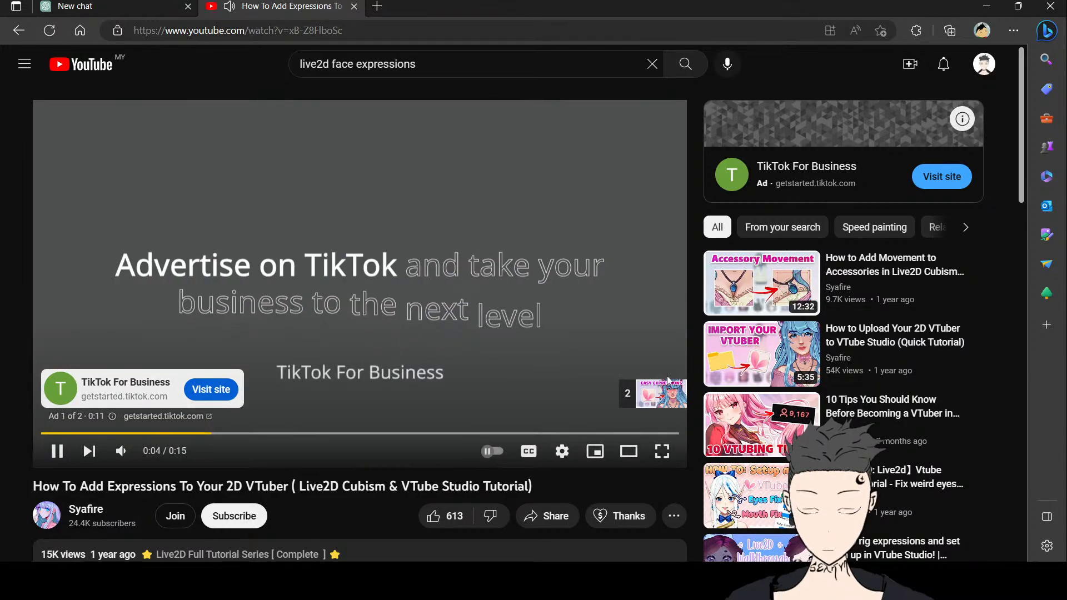
{"action": "left_click", "coordinate": [660, 393]}
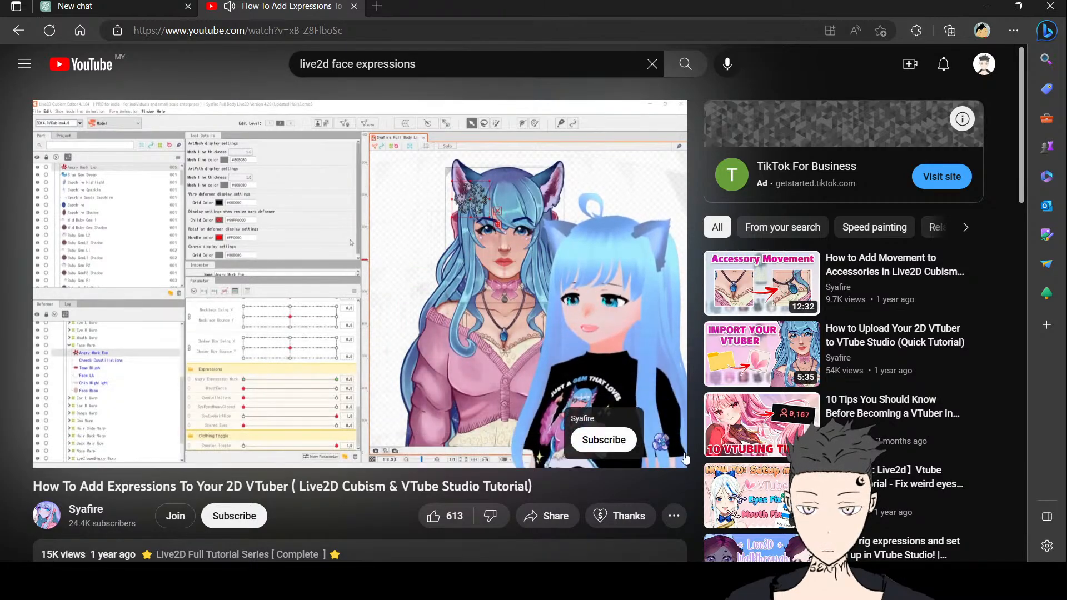
{"action": "left_click", "coordinate": [663, 452]}
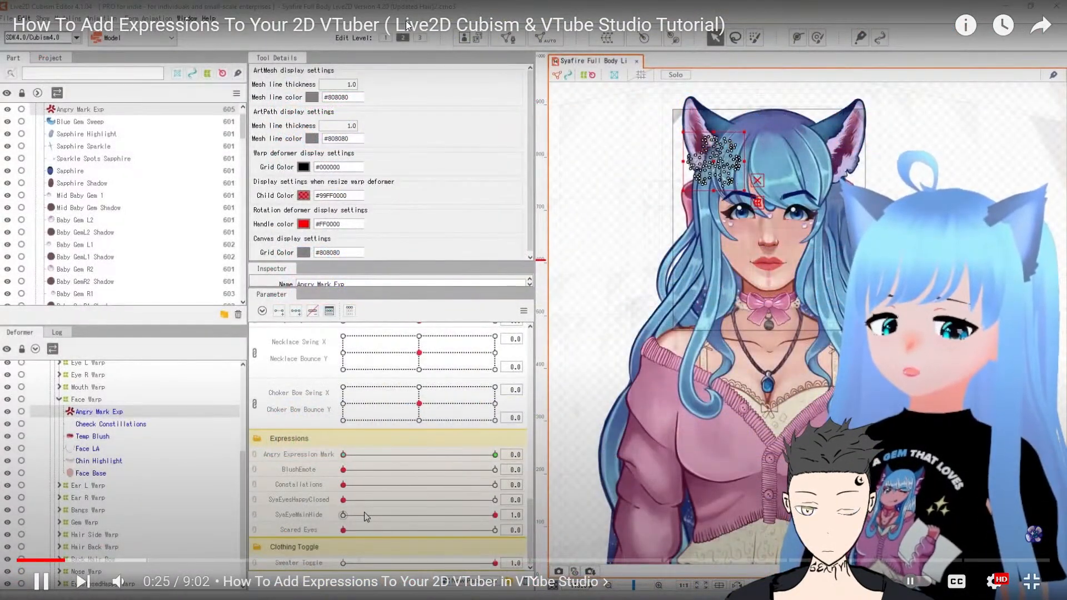
{"action": "left_click", "coordinate": [603, 395]}
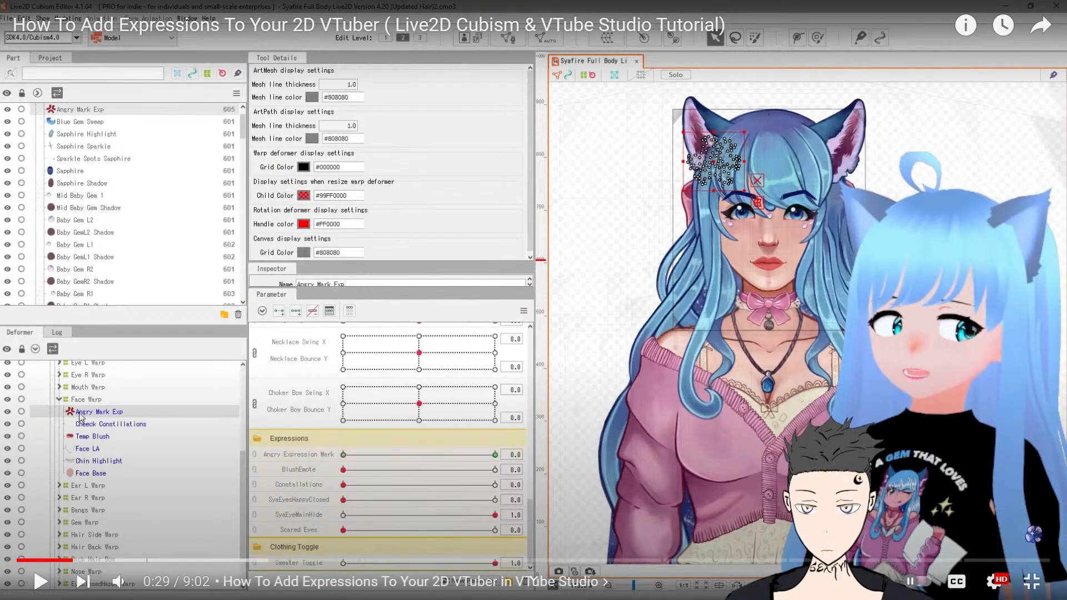
{"action": "left_click", "coordinate": [364, 485]}
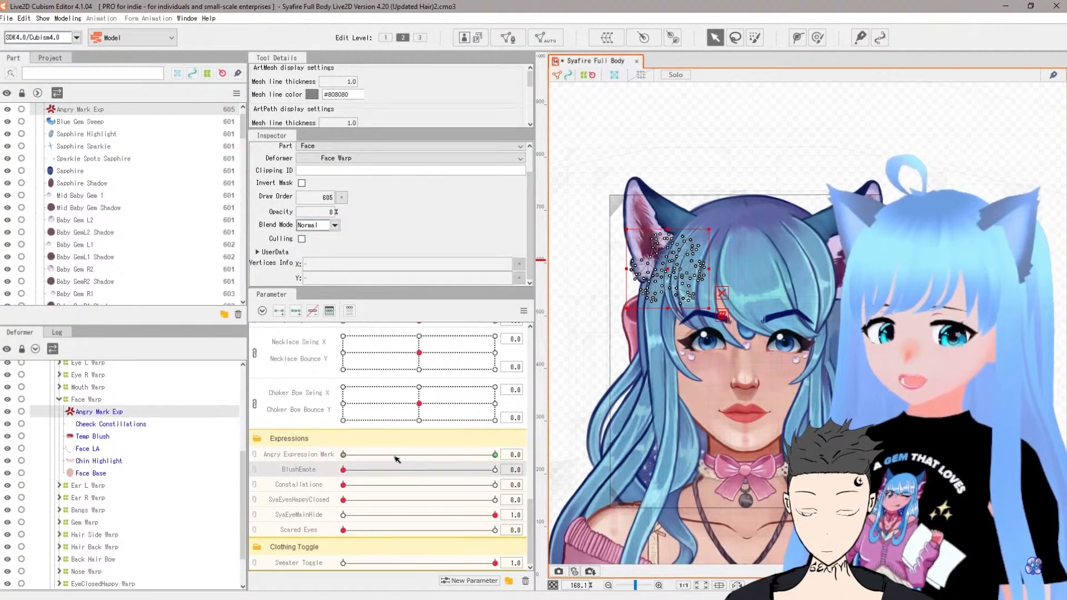
Step: Try the Angry Expression Mark parameter slider, then delete the Angry Expression Mark parameter
{"action": "left_click", "coordinate": [396, 456]}
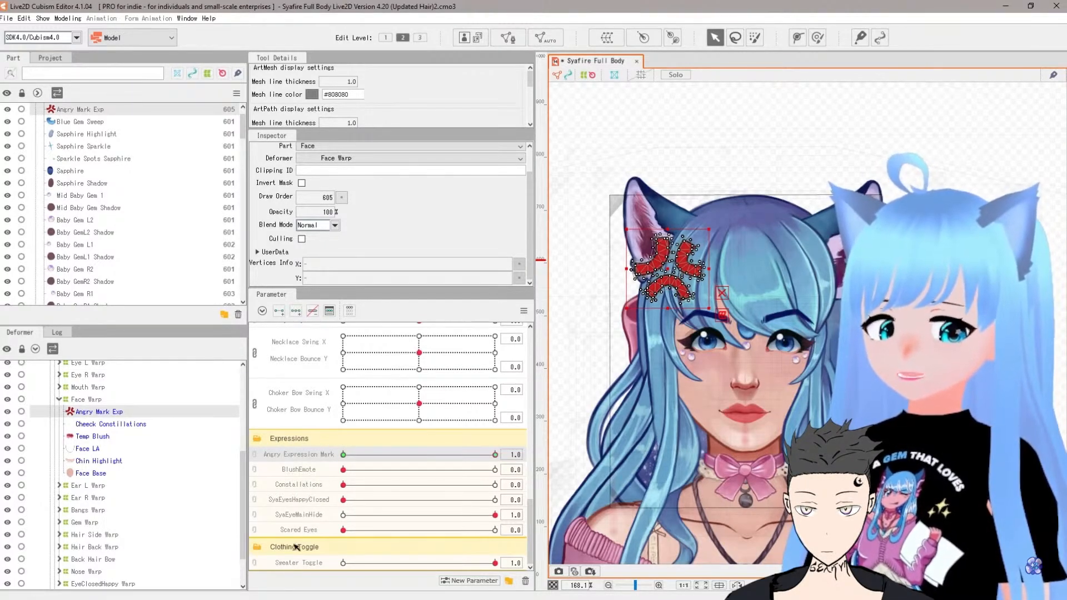
{"action": "left_click_drag", "start_coordinate": [399, 457], "coordinate": [367, 454]}
{"action": "right_click", "coordinate": [303, 460]}
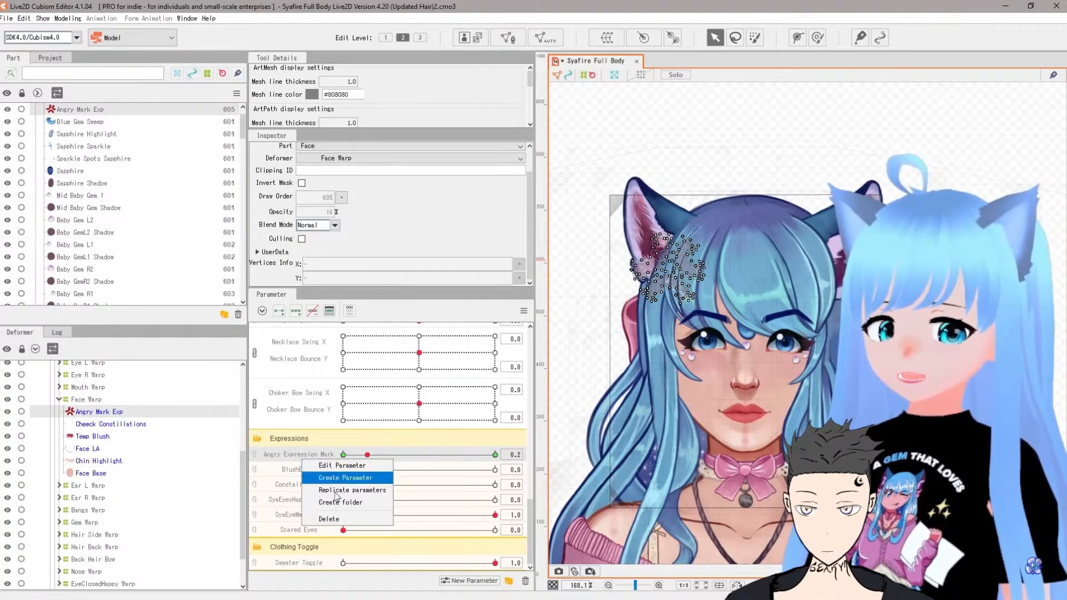
{"action": "left_click", "coordinate": [336, 519]}
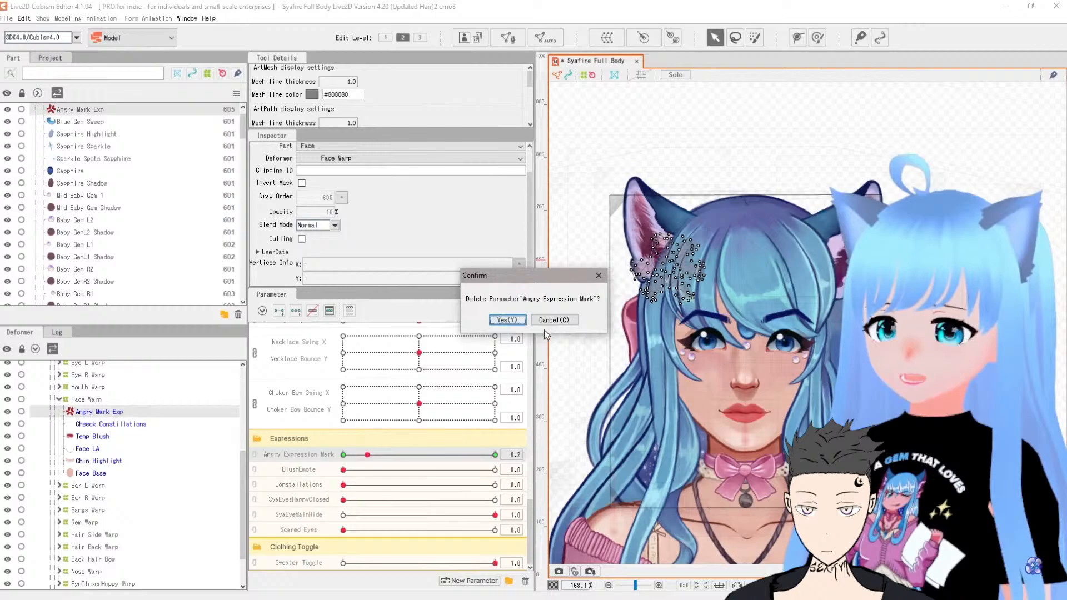
{"action": "left_click", "coordinate": [505, 321]}
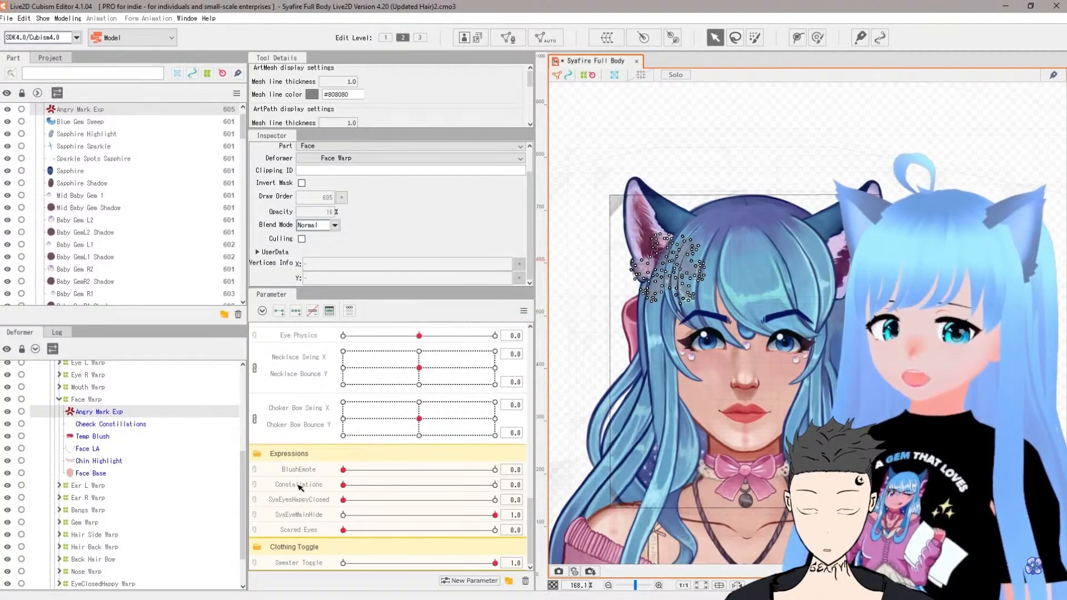
Step: Watch the tutorial's segment on opening the New Parameter dialog and naming the parameter, then pause and leave full screen
{"action": "left_click", "coordinate": [476, 581]}
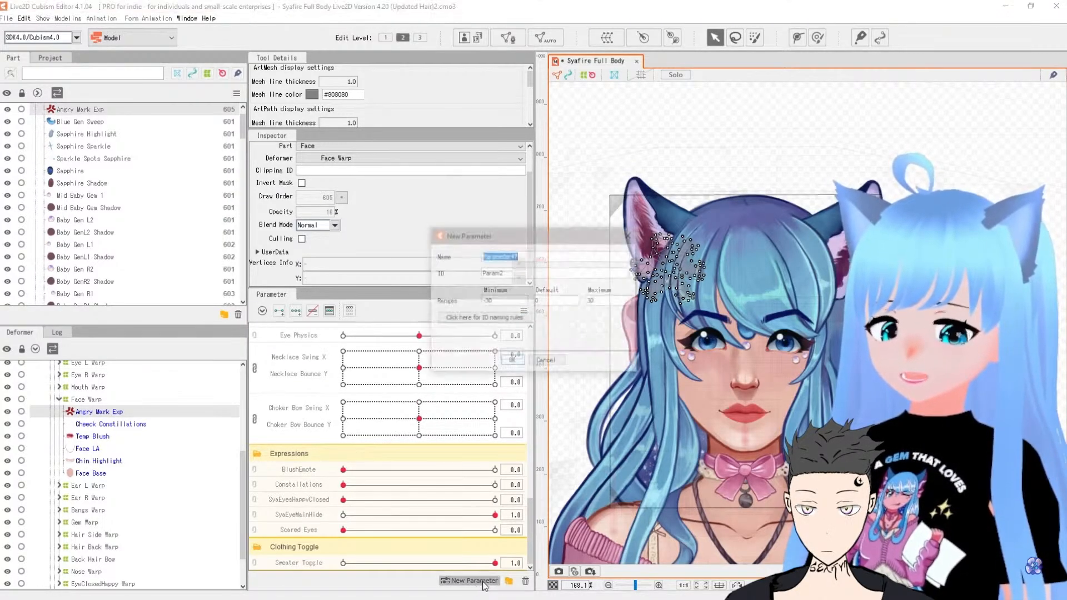
{"action": "left_click", "coordinate": [553, 361]}
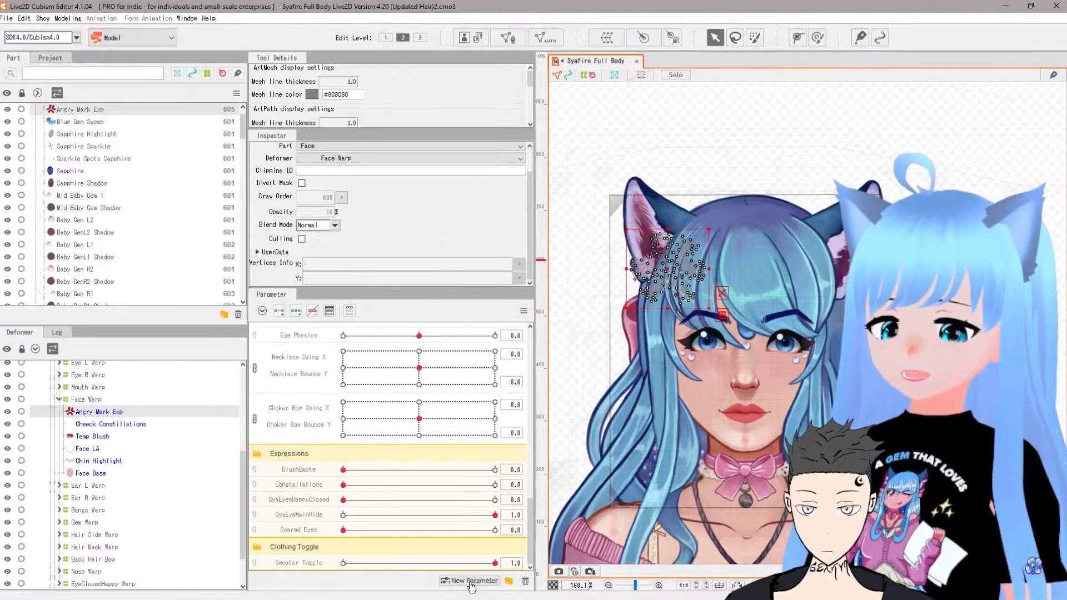
{"action": "left_click", "coordinate": [468, 580]}
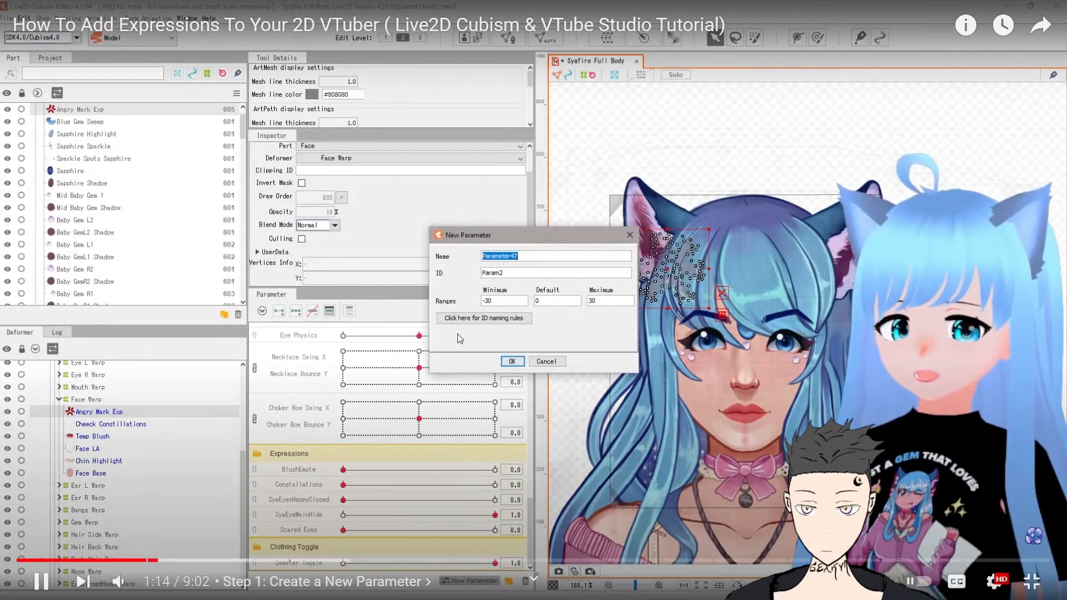
{"action": "type", "text": "AngrySyaMark"}
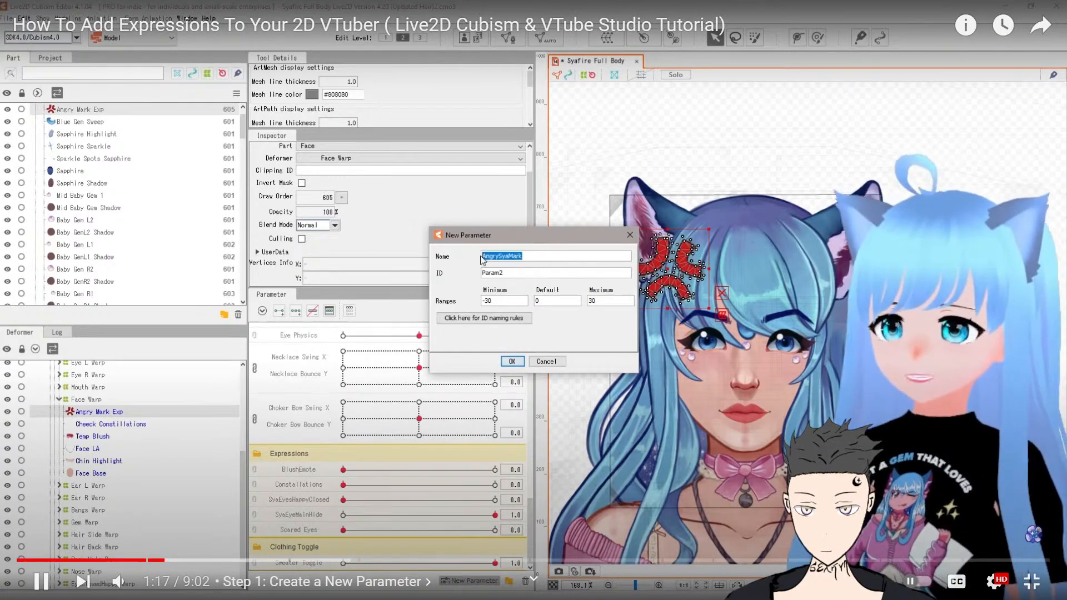
{"action": "key", "text": "space"}
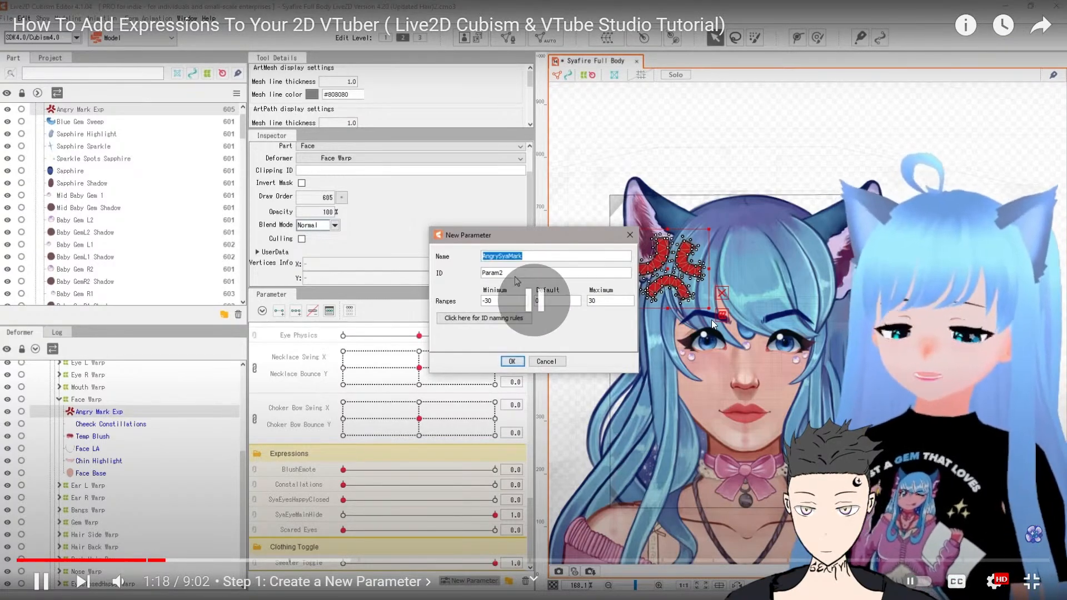
{"action": "left_click", "coordinate": [1029, 581]}
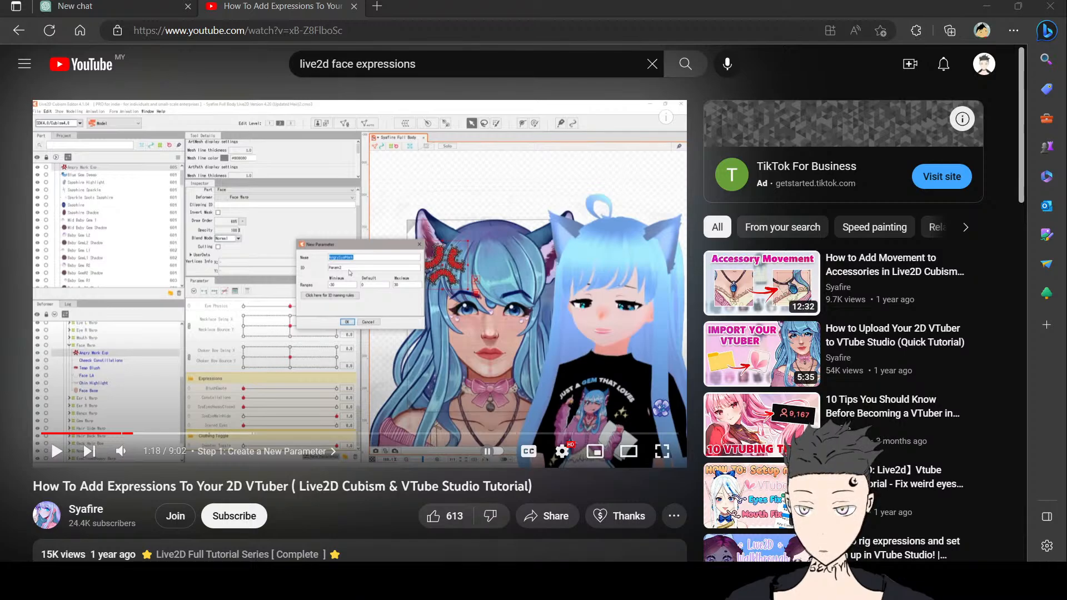
Step: Resume the tutorial in full screen and seek back to the New Parameter dialog section around 1:22
{"action": "left_click", "coordinate": [291, 348]}
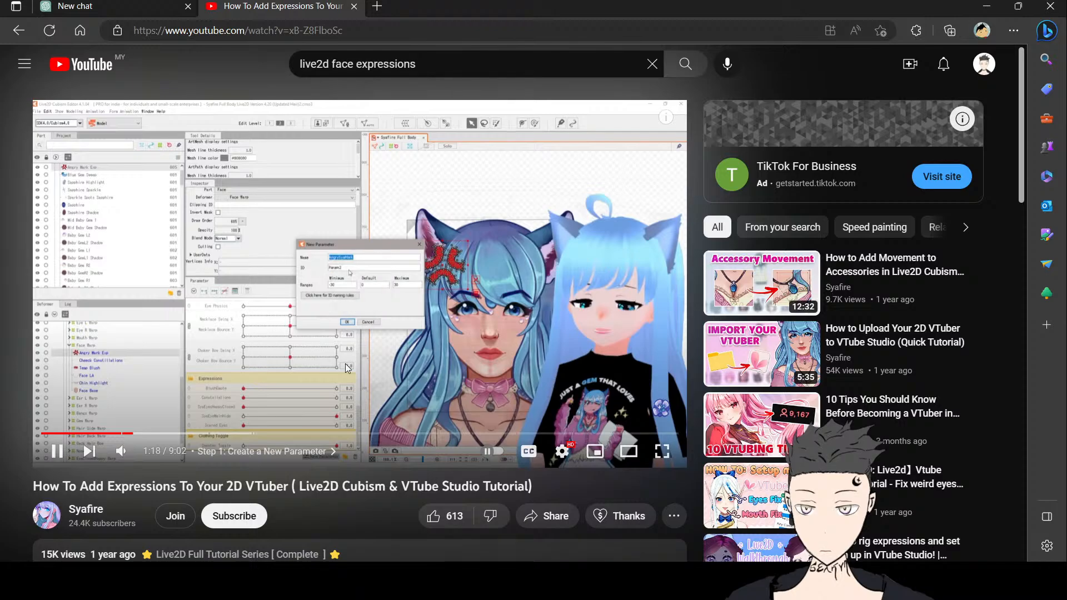
{"action": "left_click", "coordinate": [661, 452]}
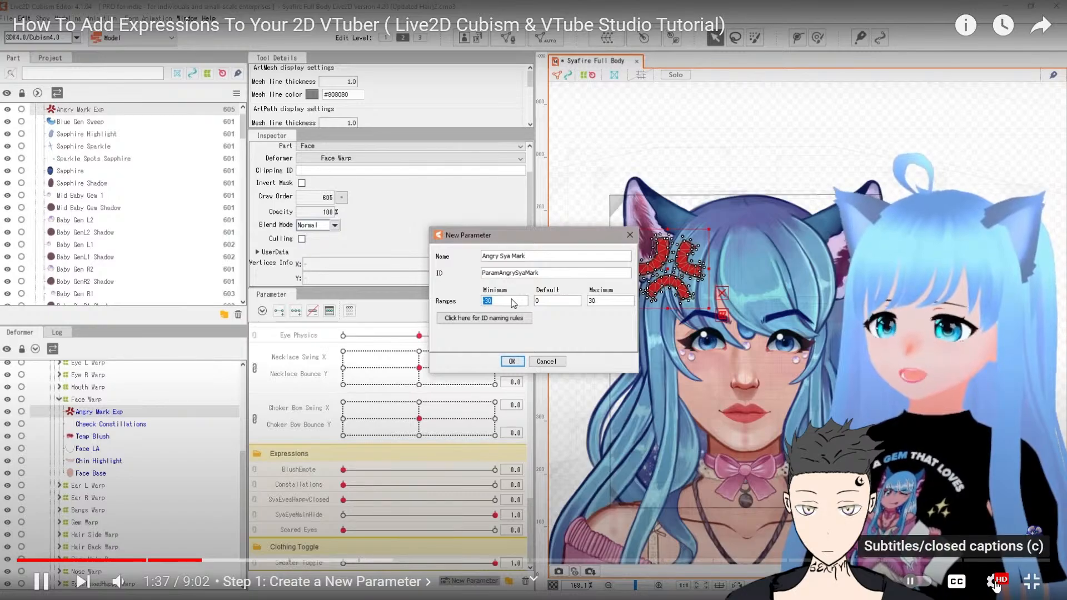
{"action": "left_click", "coordinate": [1023, 586]}
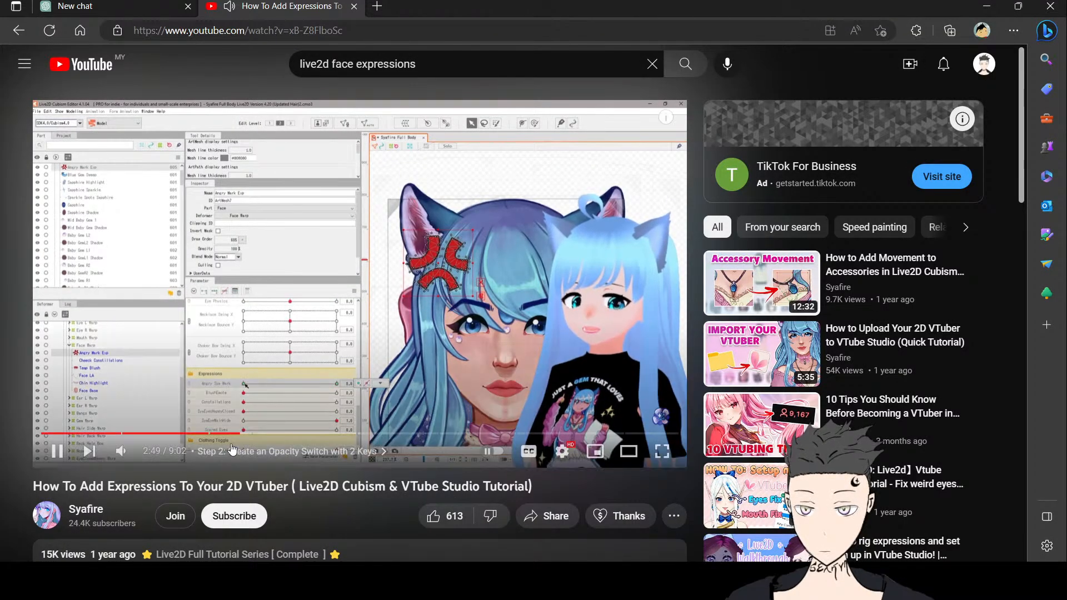
{"action": "left_click", "coordinate": [198, 436]}
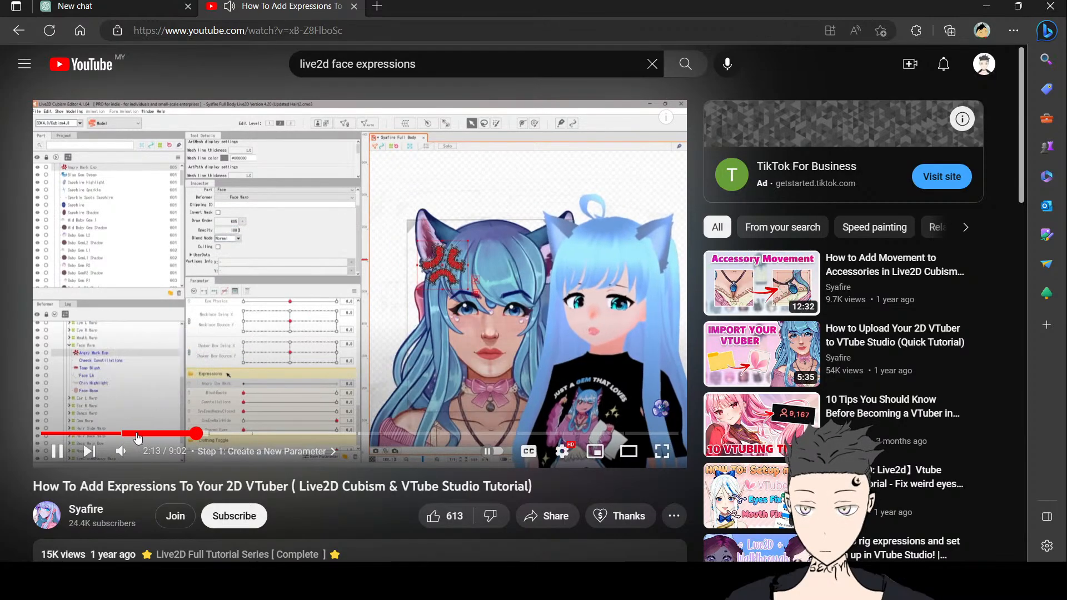
{"action": "left_click", "coordinate": [136, 436]}
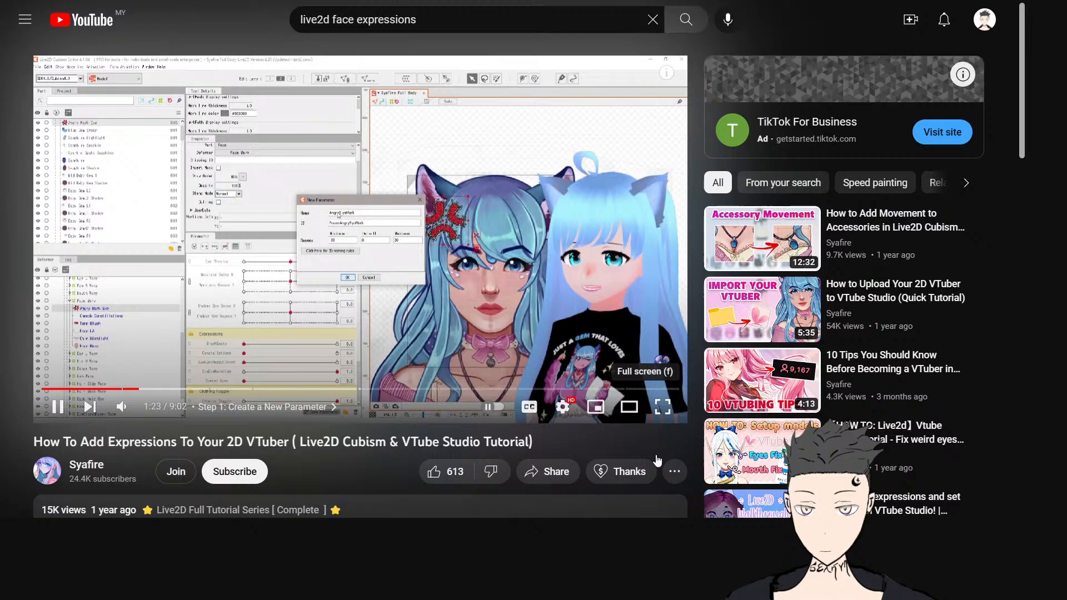
{"action": "left_click", "coordinate": [662, 452]}
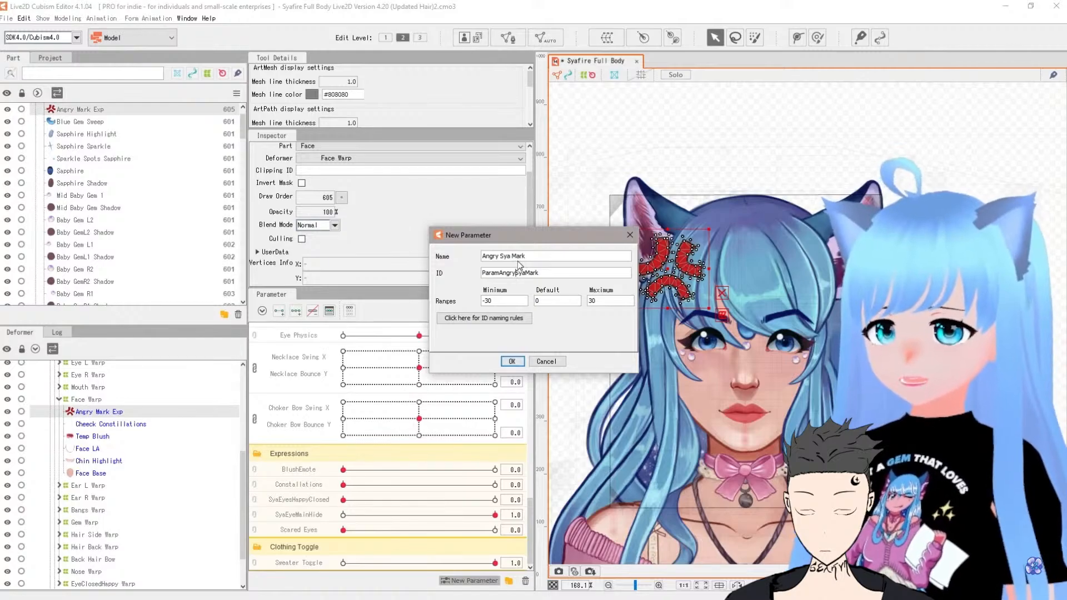
Step: Watch the tutorial set the parameter range to minimum 0 and maximum 1, then leave full screen
{"action": "left_click_drag", "start_coordinate": [504, 300], "coordinate": [480, 301]}
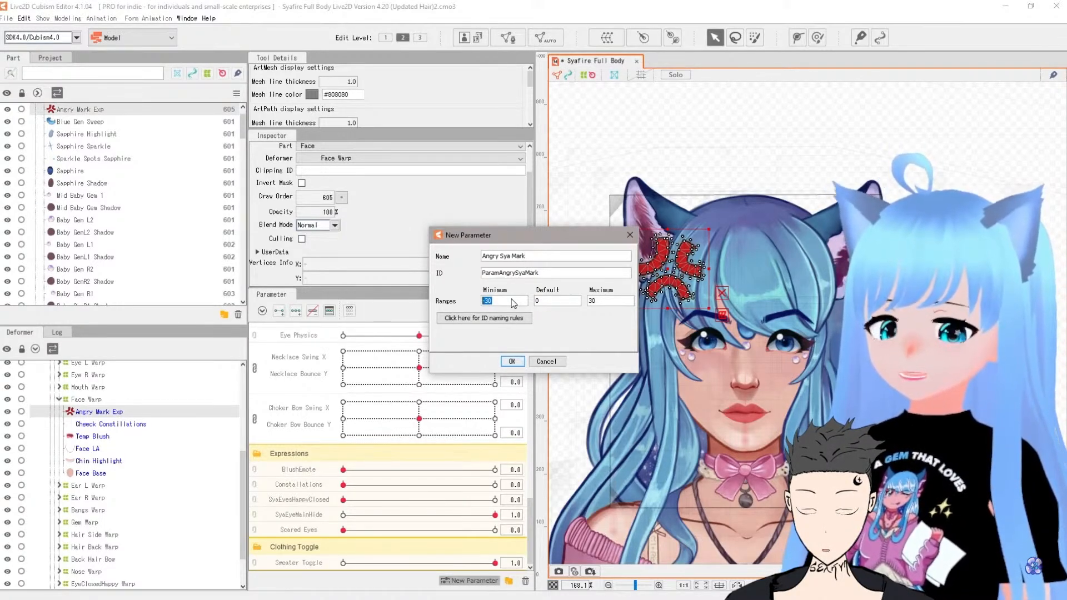
{"action": "type", "text": "0"}
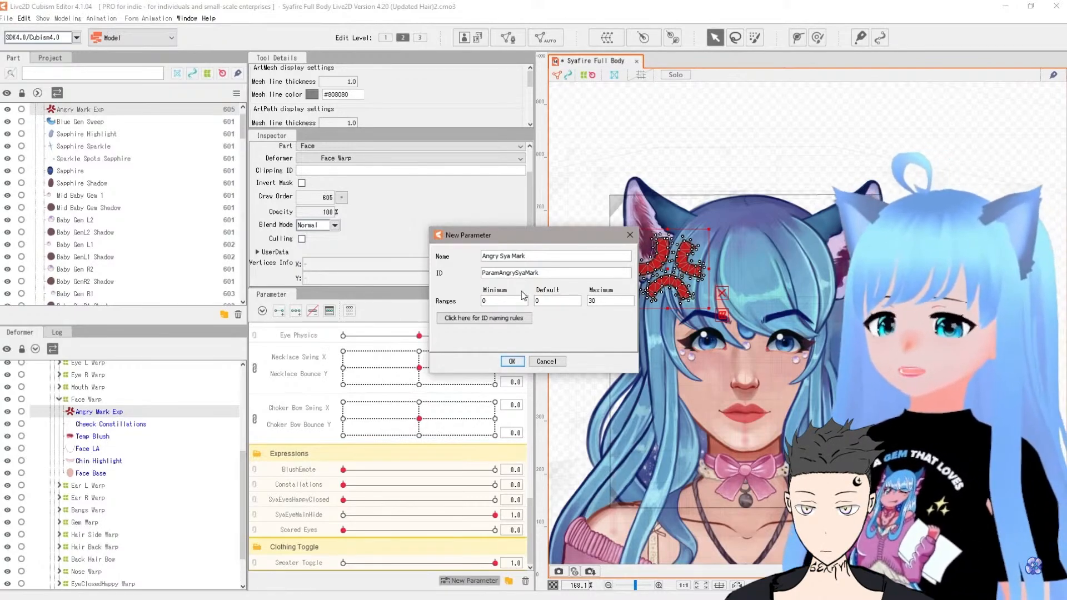
{"action": "key", "text": "Tab"}
{"action": "key", "text": "Tab"}
{"action": "type", "text": "1"}
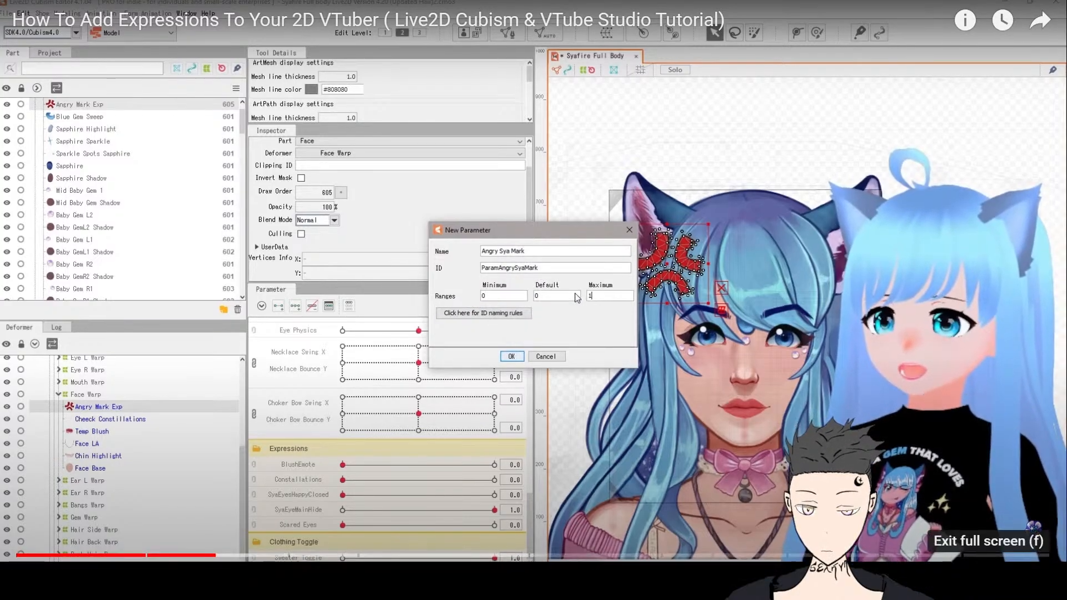
{"action": "left_click", "coordinate": [1031, 581]}
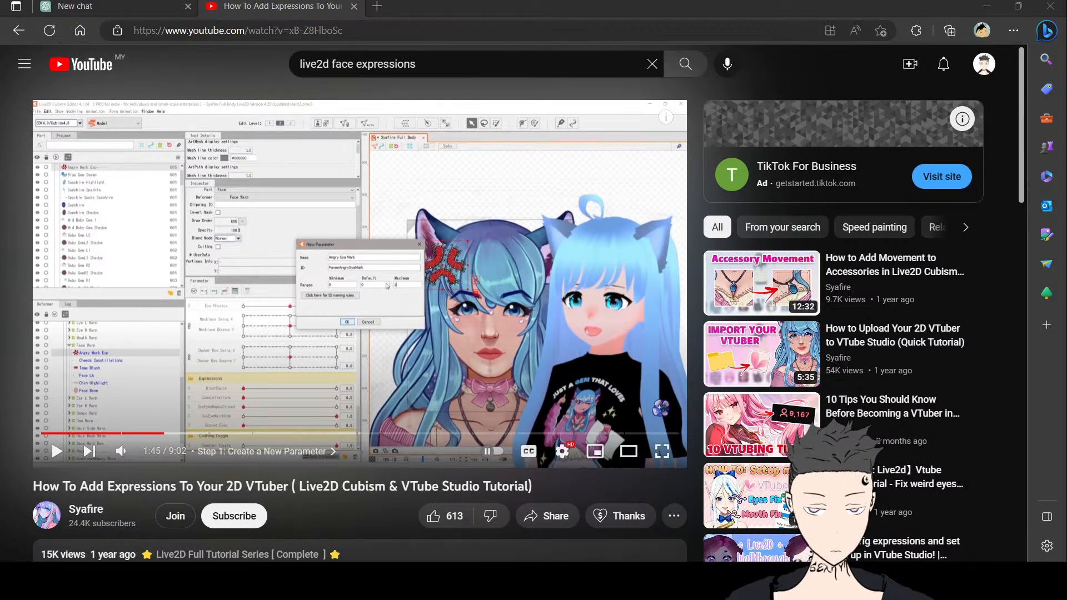
Step: Switch to the Cubism Editor and expand the Entire Body, Head, Neck and Mouth deformers to inspect the model's hierarchy
{"action": "key", "text": "alt+Tab"}
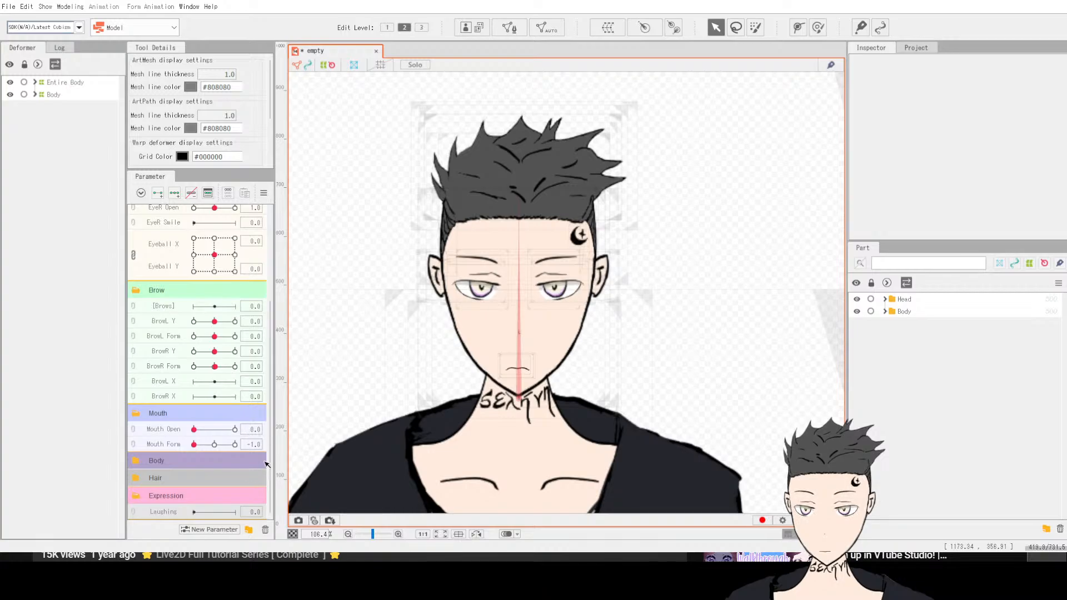
{"action": "left_click", "coordinate": [35, 82]}
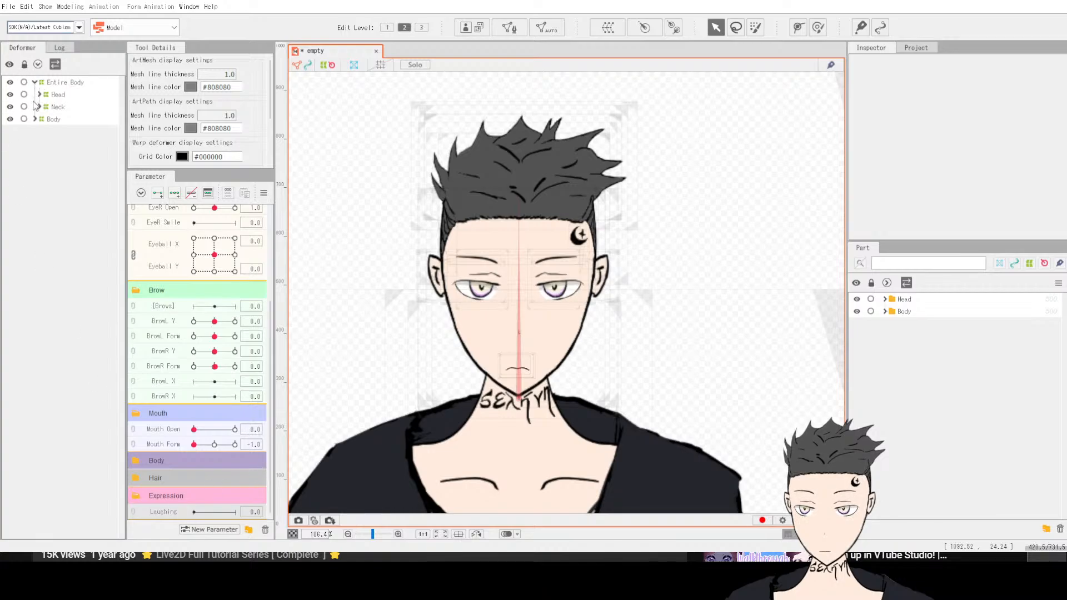
{"action": "left_click", "coordinate": [35, 119]}
{"action": "left_click", "coordinate": [44, 107]}
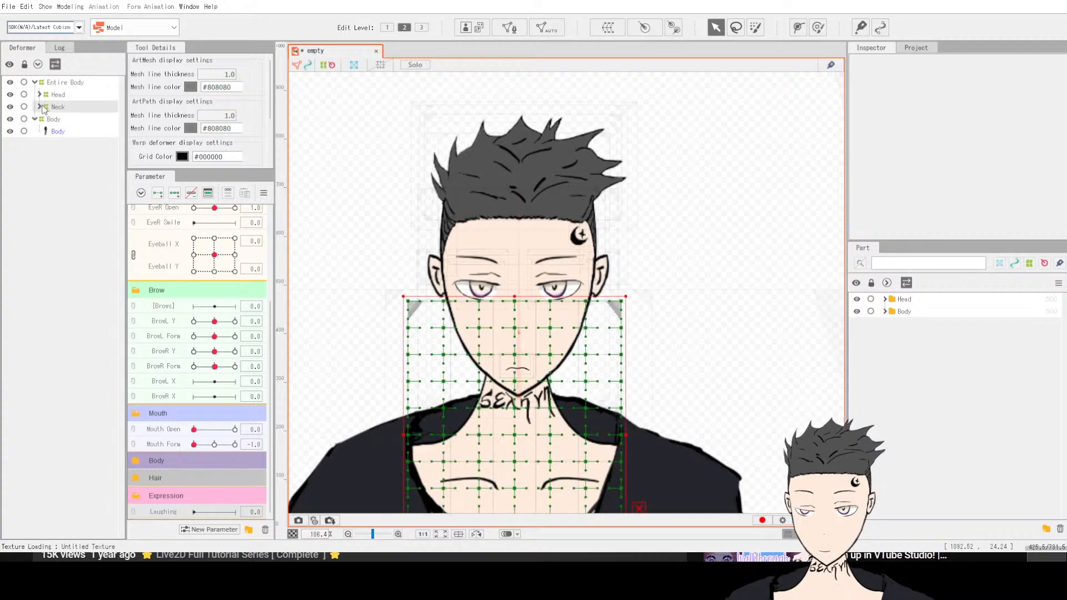
{"action": "left_click", "coordinate": [40, 107]}
{"action": "left_click", "coordinate": [39, 95]}
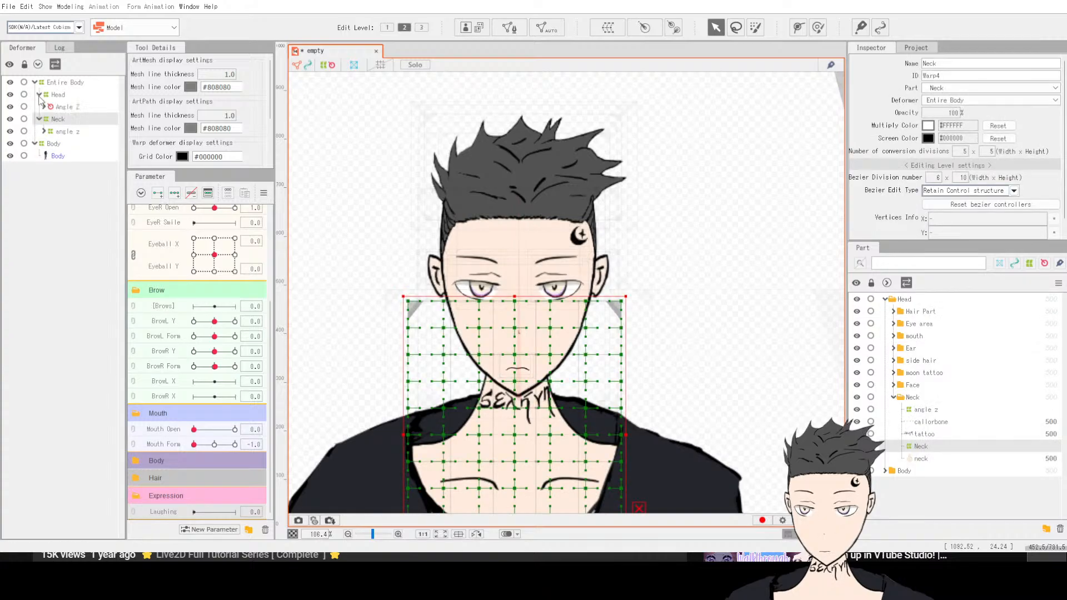
{"action": "left_click", "coordinate": [44, 107]}
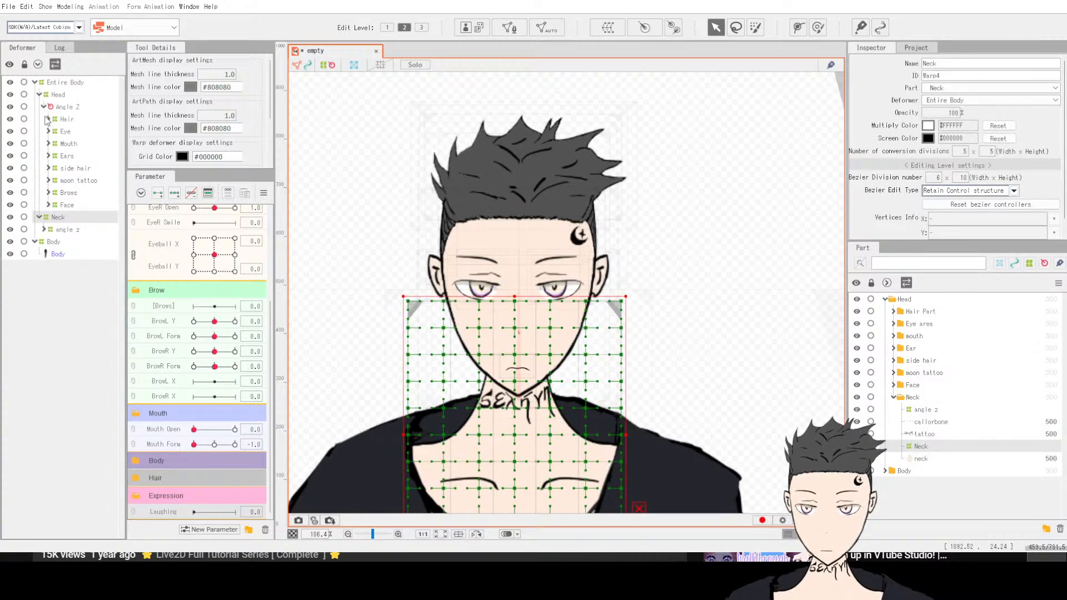
{"action": "left_click", "coordinate": [50, 144]}
{"action": "left_click", "coordinate": [48, 143]}
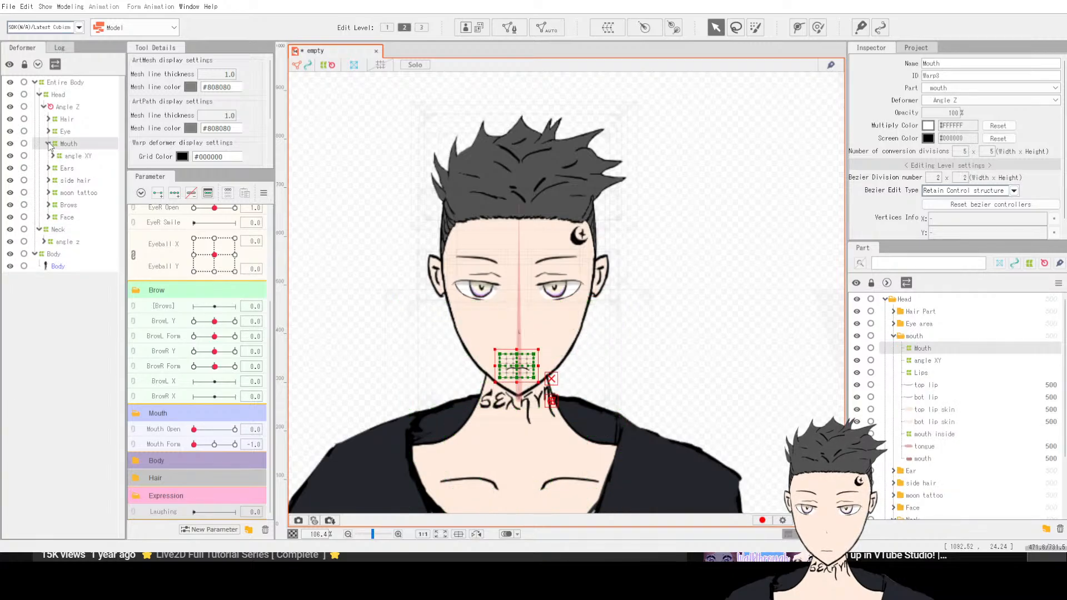
{"action": "left_click", "coordinate": [49, 144]}
{"action": "scroll", "coordinate": [976, 389], "scroll_direction": "down", "scroll_amount": 3}
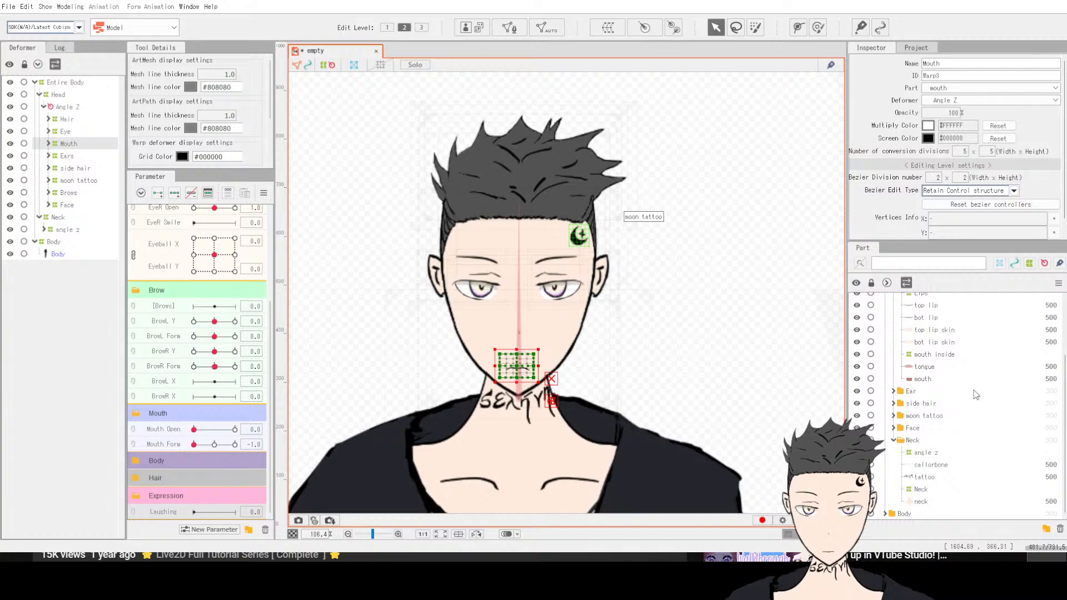
Step: Select the Mouth deformer from the part list and inspect its ID and Name fields
{"action": "left_click", "coordinate": [918, 515]}
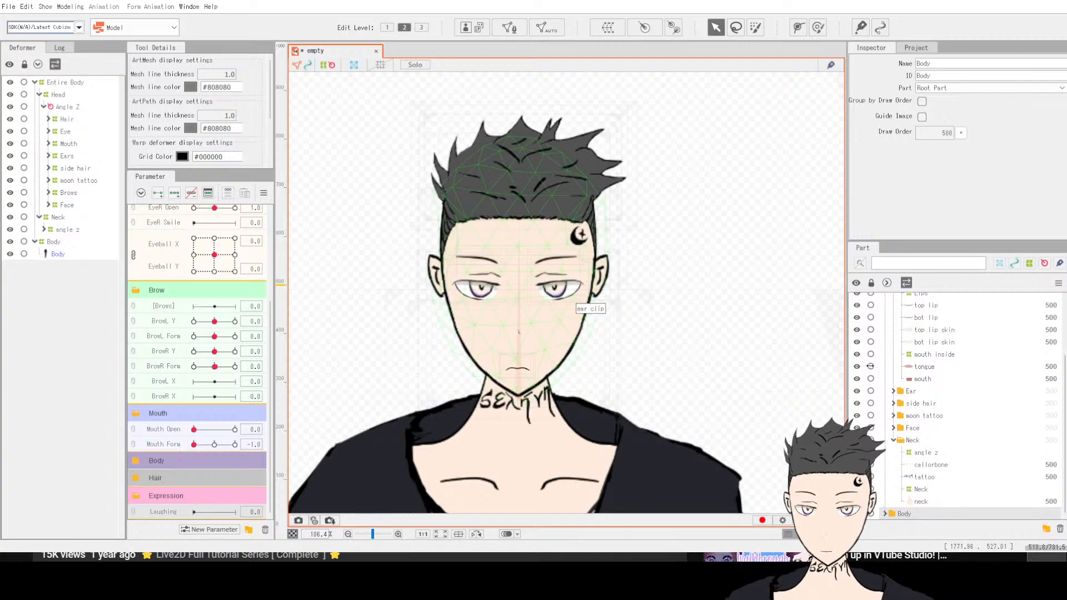
{"action": "scroll", "coordinate": [964, 392], "scroll_direction": "up", "scroll_amount": 2}
{"action": "left_click", "coordinate": [933, 349]}
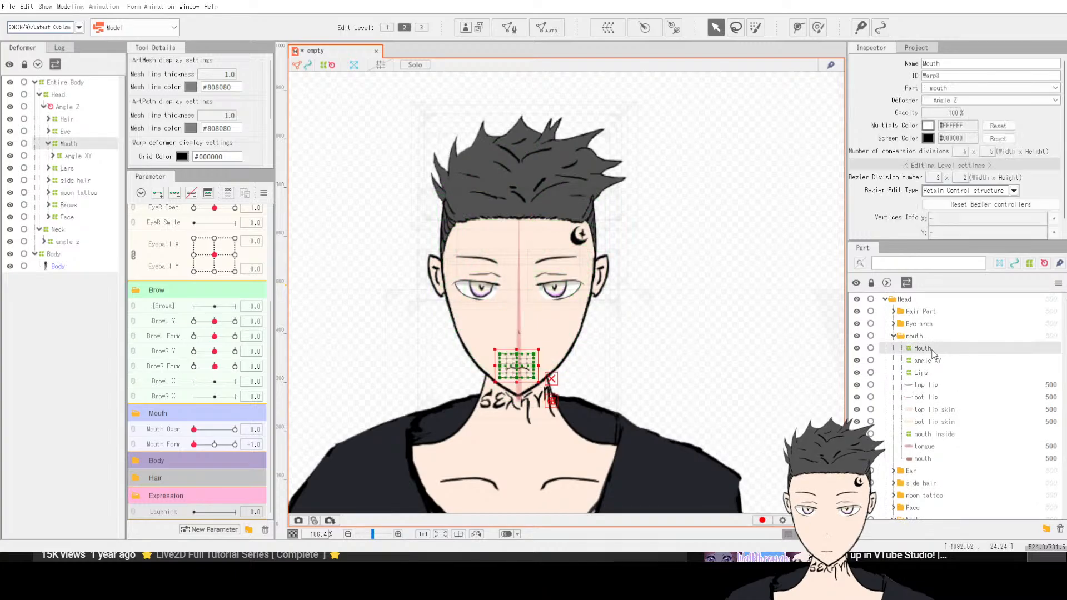
{"action": "double_click", "coordinate": [964, 75]}
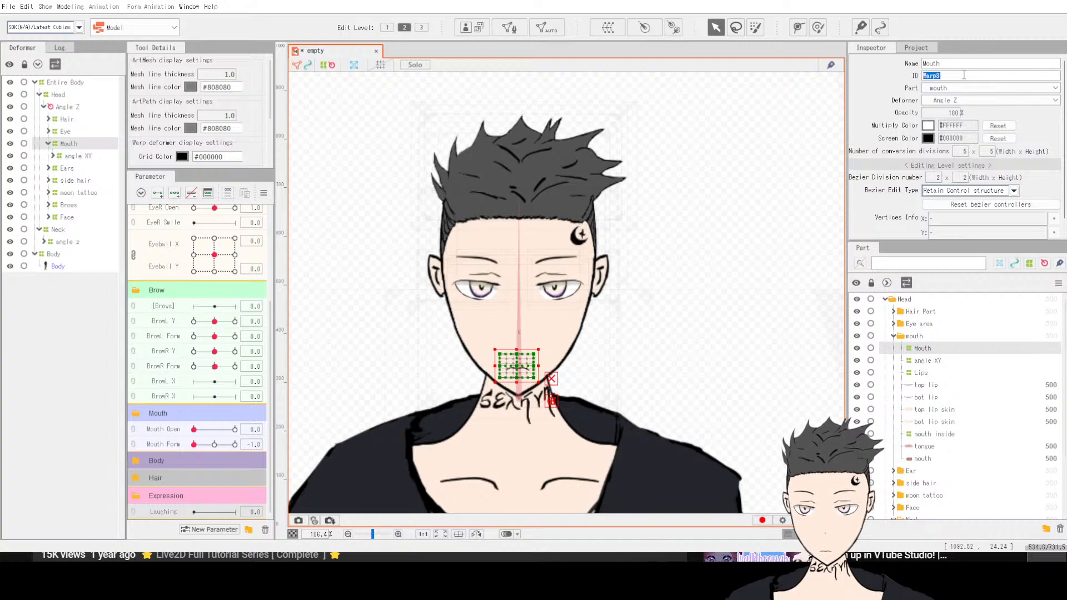
{"action": "double_click", "coordinate": [966, 65]}
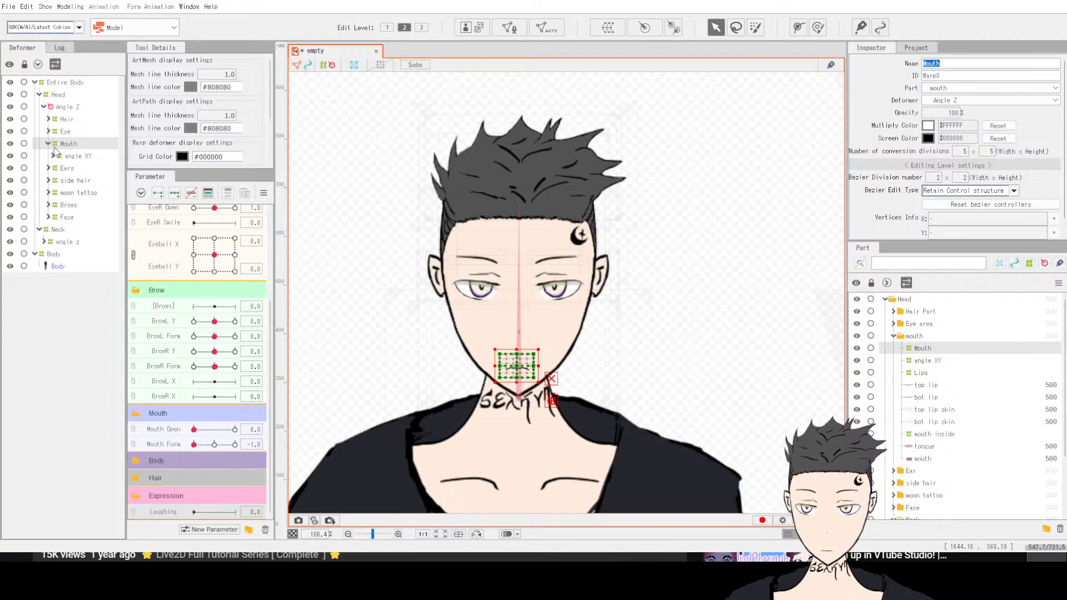
Step: Expand the Face deformer, select the Angle XY and Head deformers, and check the Expression parameters group
{"action": "left_click", "coordinate": [49, 217]}
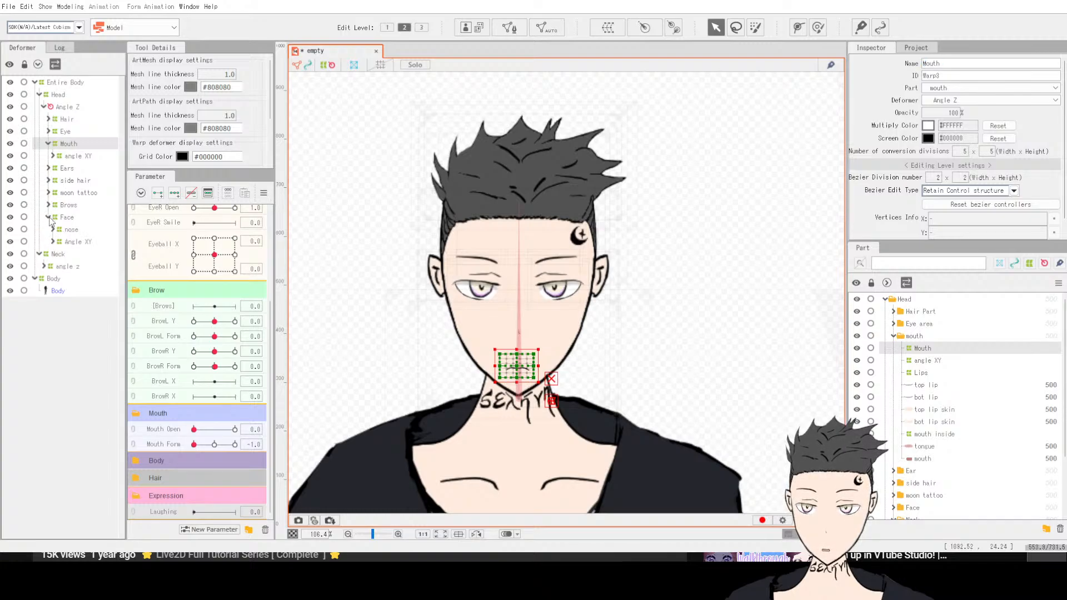
{"action": "left_click", "coordinate": [55, 242]}
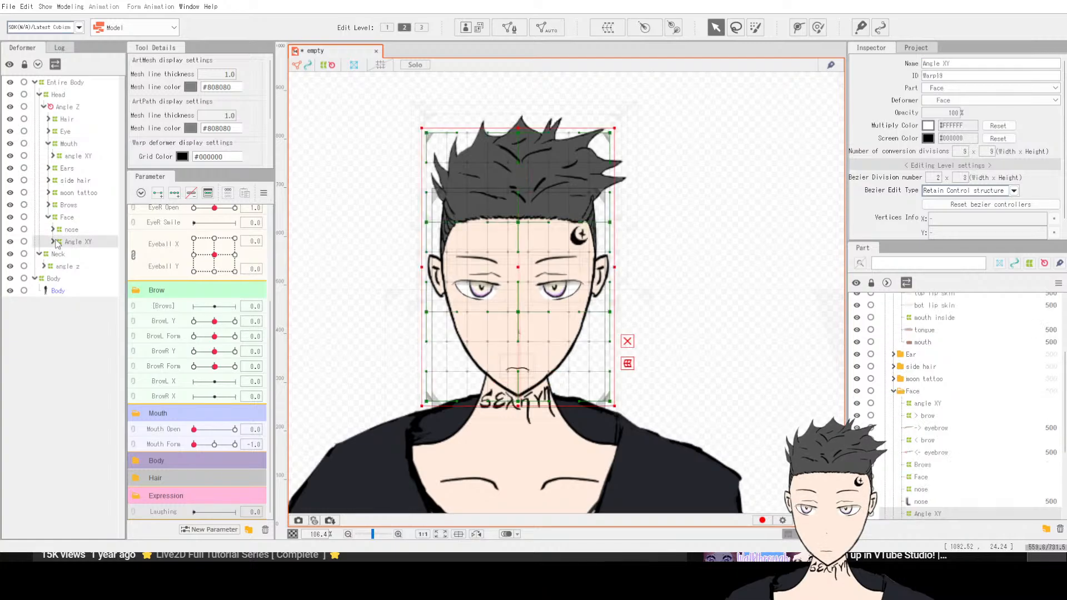
{"action": "left_click", "coordinate": [53, 241]}
{"action": "left_click", "coordinate": [52, 242]}
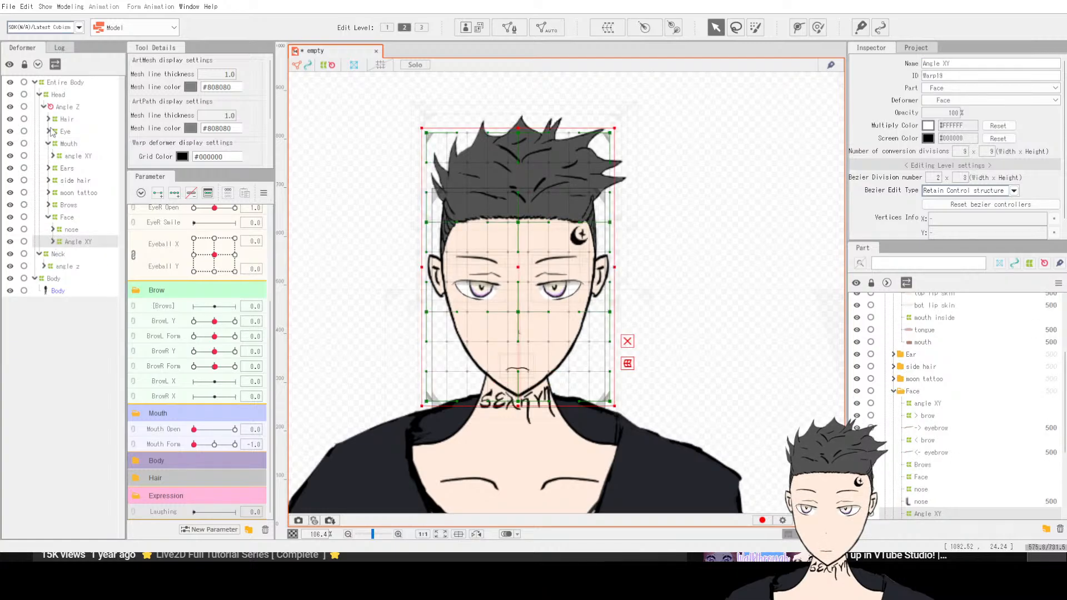
{"action": "left_click", "coordinate": [58, 95]}
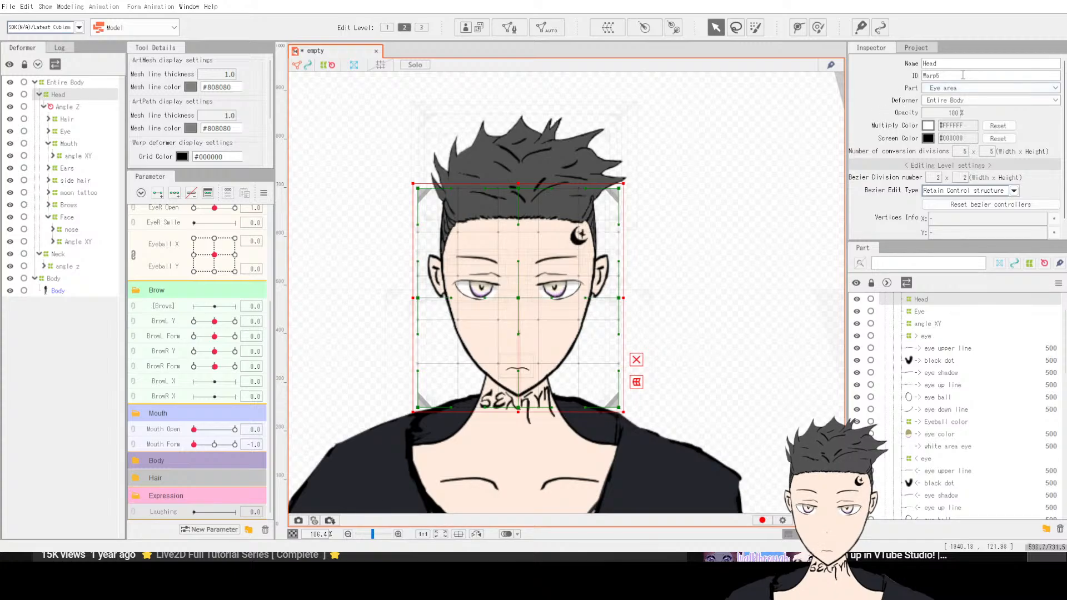
{"action": "double_click", "coordinate": [948, 60]}
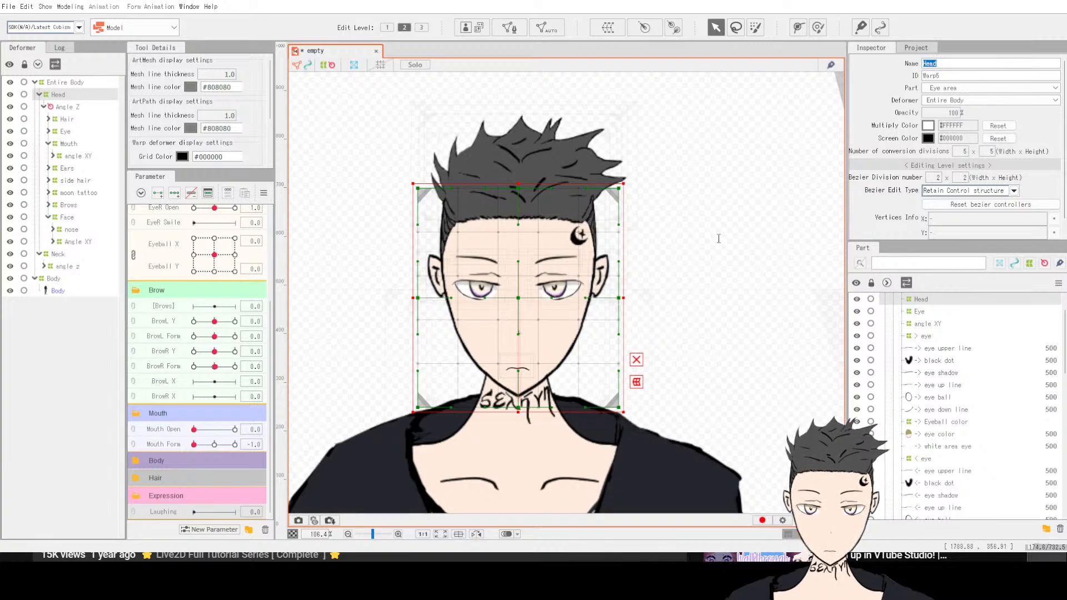
{"action": "left_click", "coordinate": [171, 431]}
{"action": "left_click", "coordinate": [168, 511]}
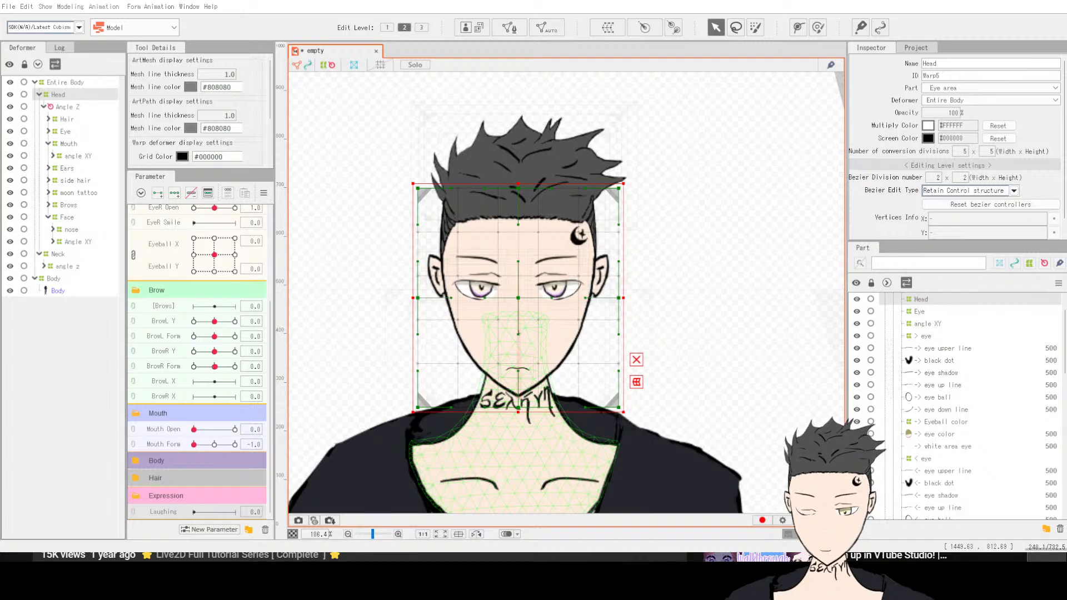
Step: Resume the tutorial video
{"action": "mouse_move", "coordinate": [469, 586]}
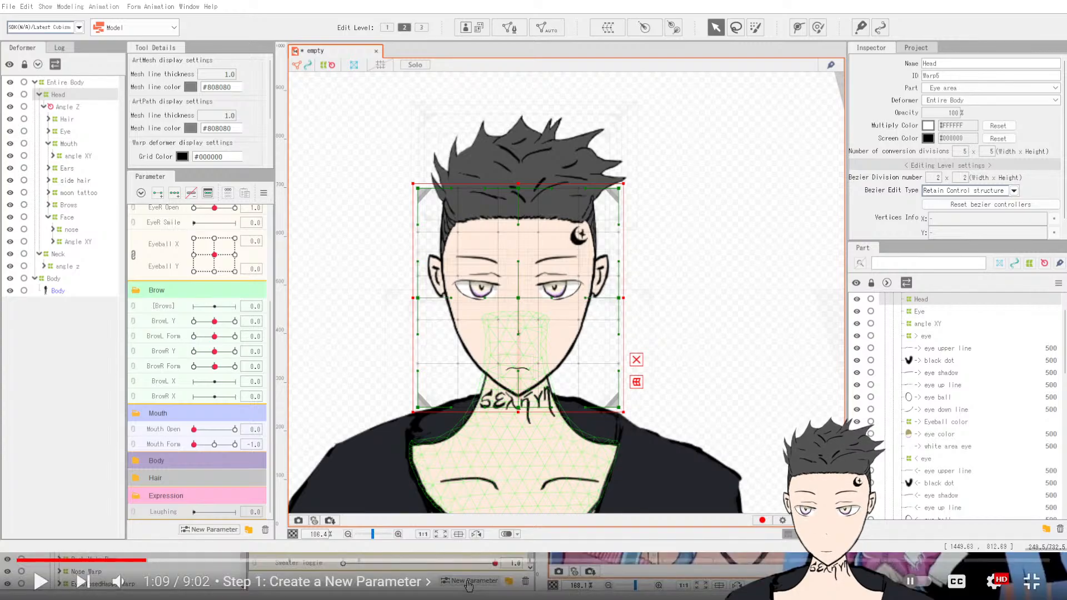
{"action": "left_click", "coordinate": [470, 586]}
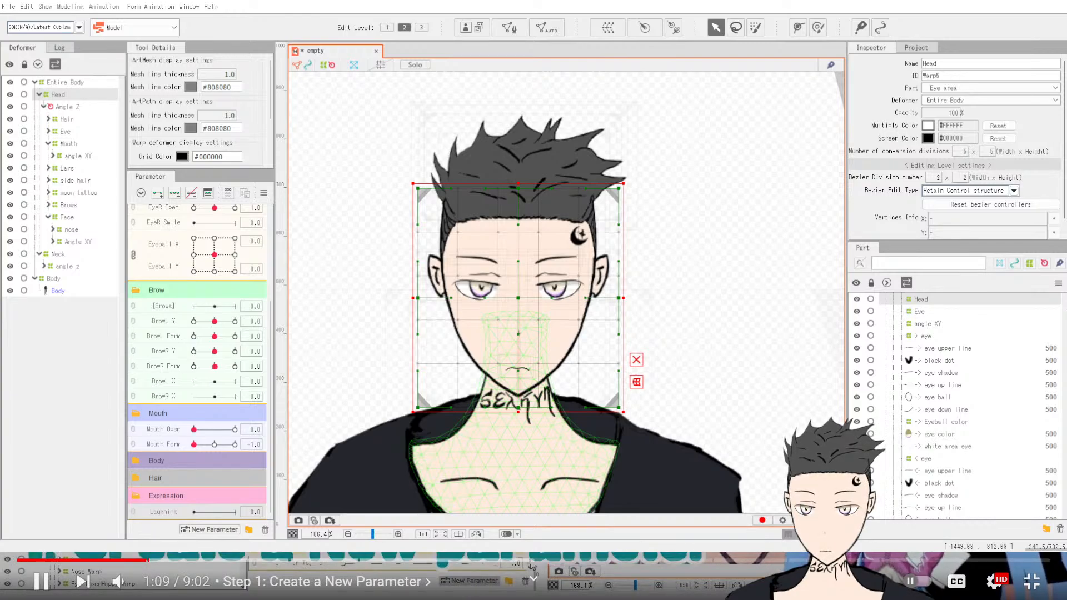
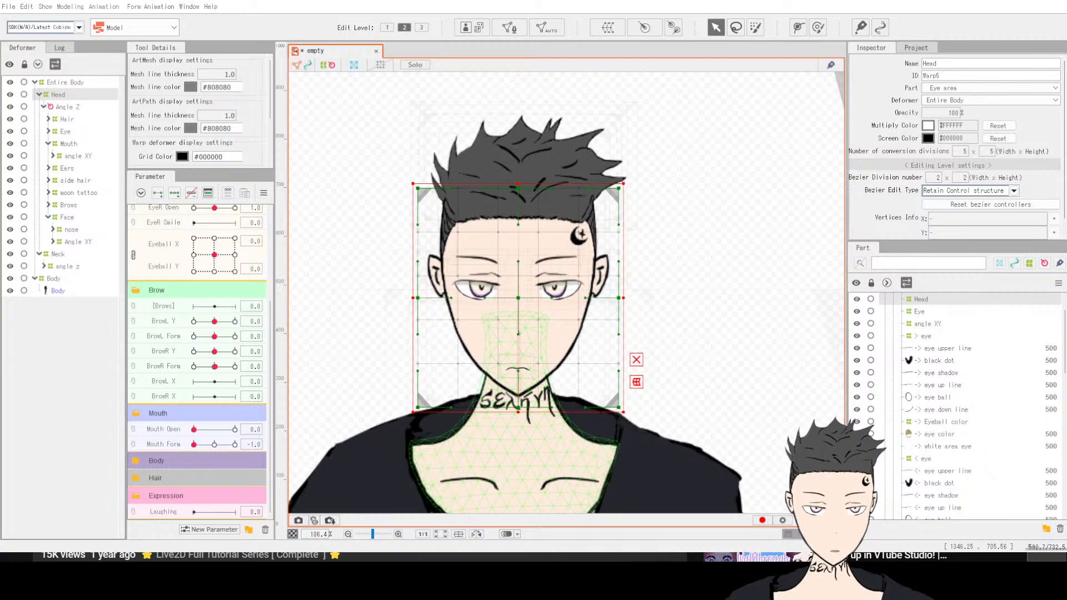
Step: Switch back to the tutorial video in the browser and resume playback
{"action": "key", "text": "alt+Tab"}
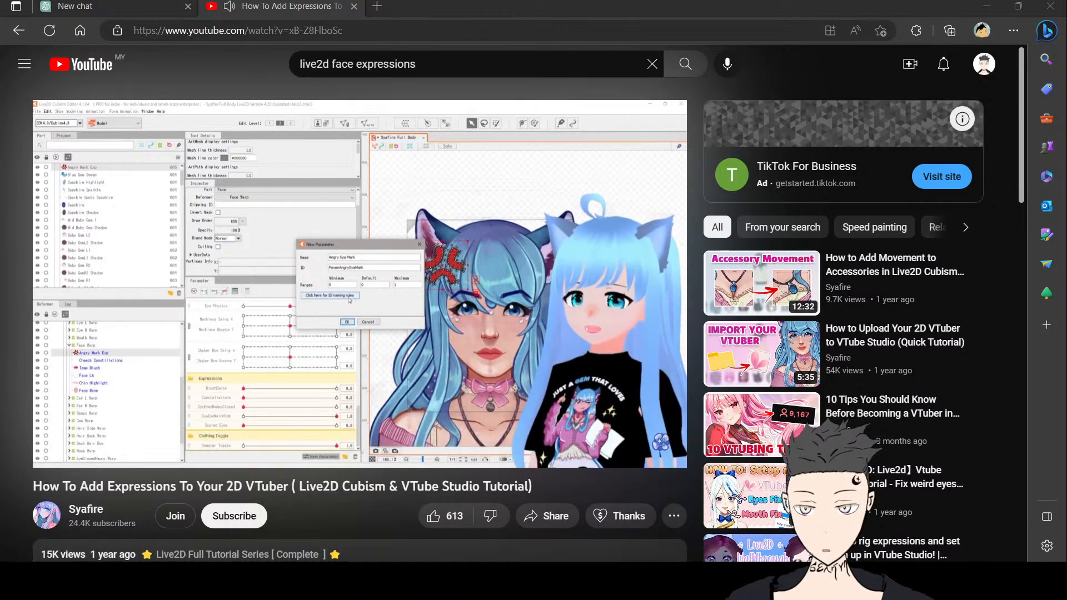
{"action": "left_click", "coordinate": [662, 452]}
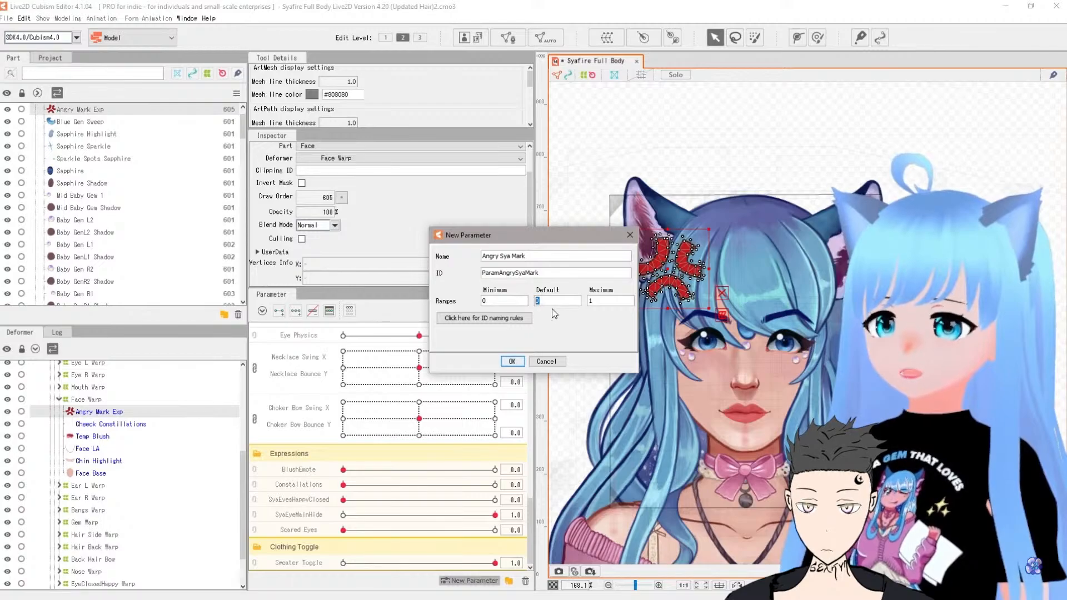
Step: Create the Angry Sya Mark parameter with a default of 0 and move it into the Expressions group
{"action": "left_click", "coordinate": [538, 301]}
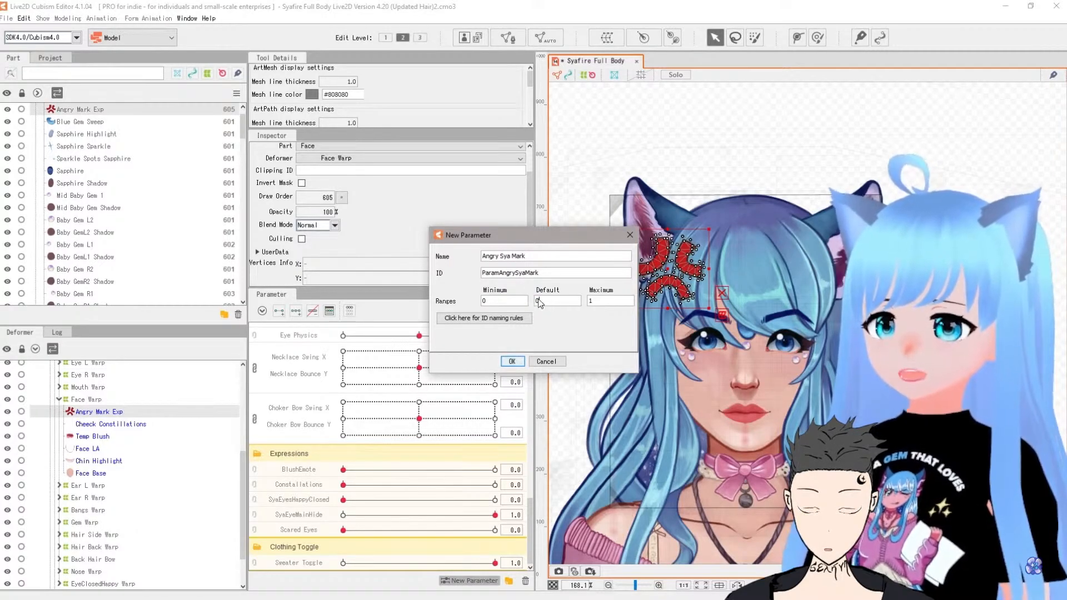
{"action": "key", "text": "BackSpace"}
{"action": "type", "text": "1"}
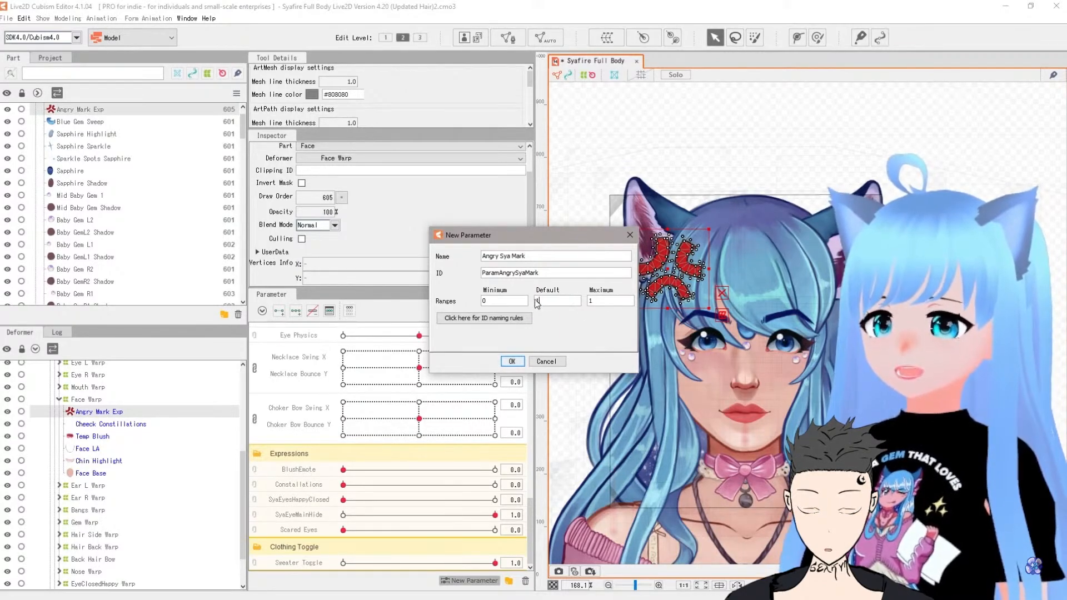
{"action": "key", "text": "BackSpace"}
{"action": "type", "text": "0"}
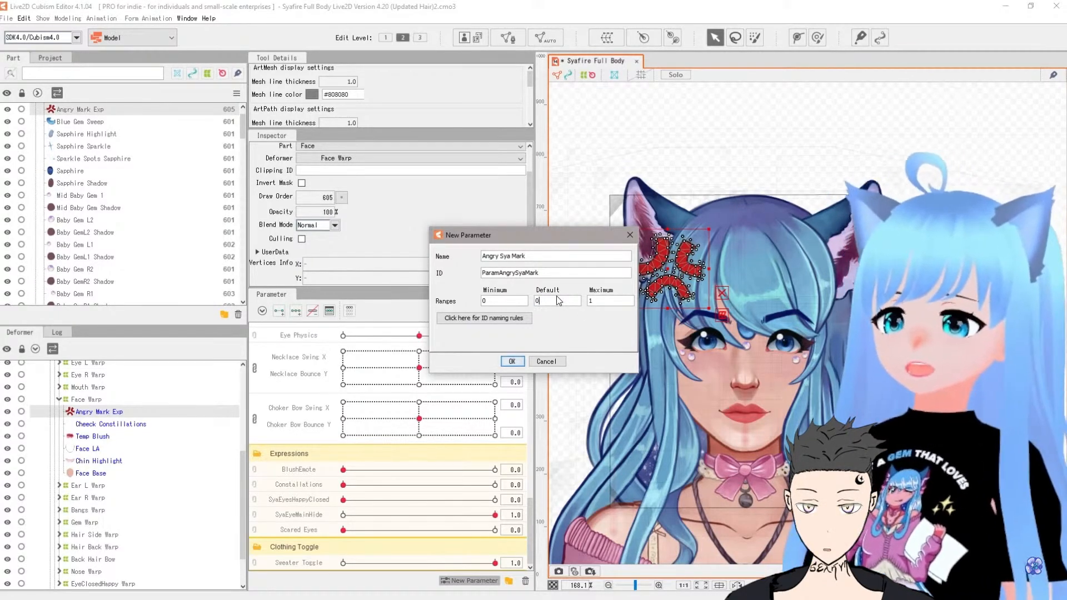
{"action": "left_click", "coordinate": [512, 361]}
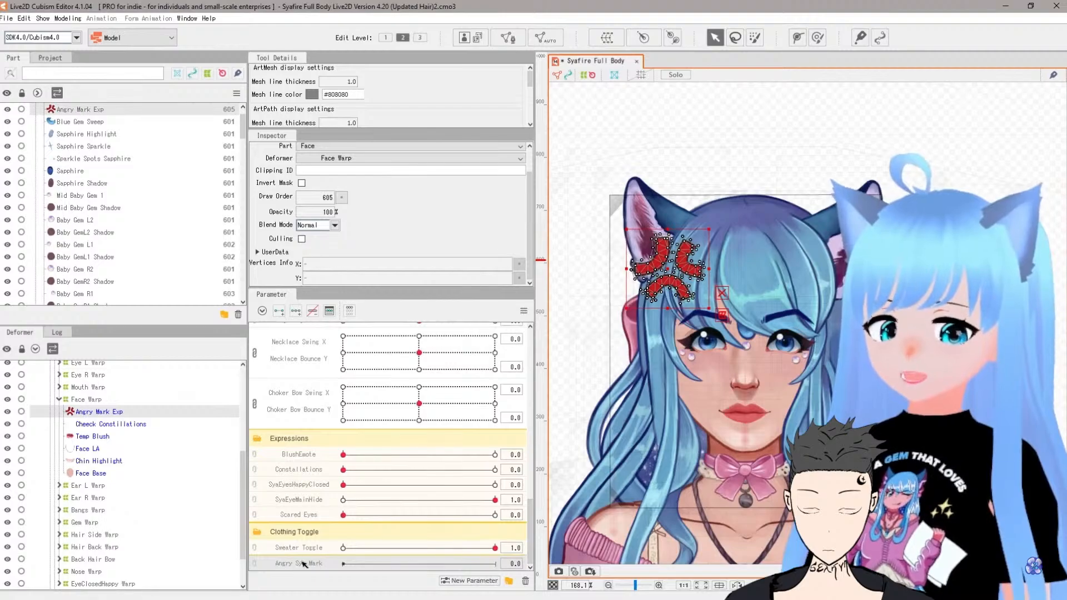
{"action": "left_click_drag", "start_coordinate": [301, 565], "coordinate": [310, 462]}
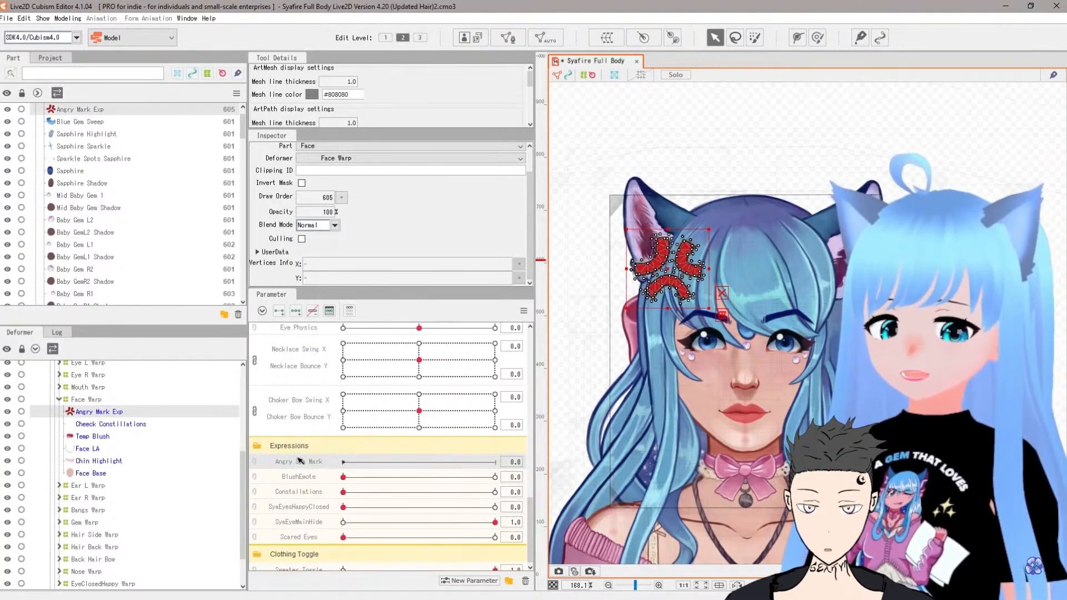
{"action": "mouse_move", "coordinate": [336, 464]}
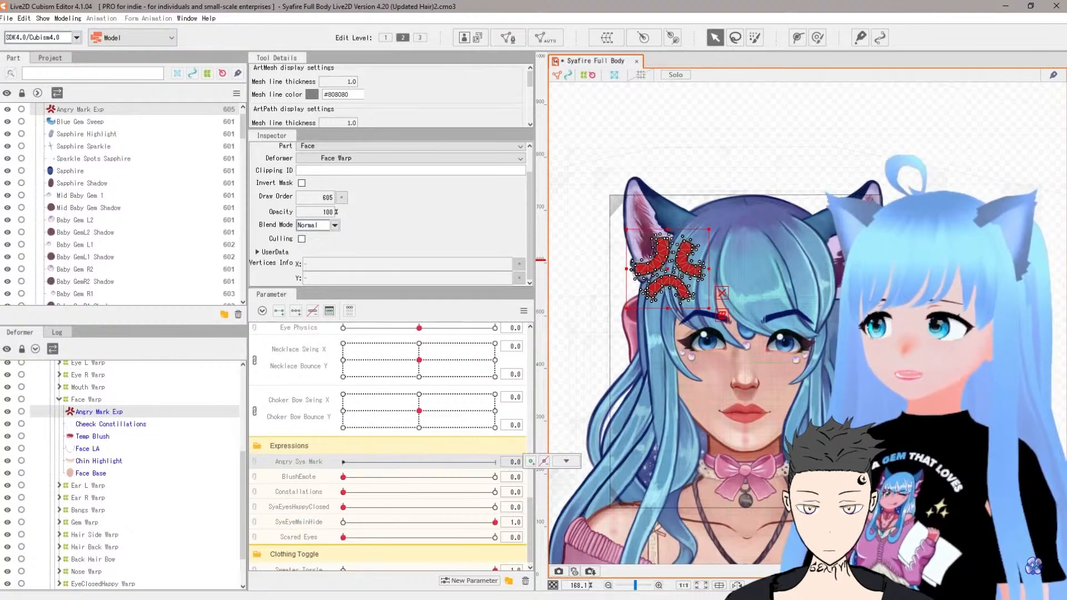
Step: Select the angry mark art mesh and add two keys to the Angry Sya Mark parameter
{"action": "left_click", "coordinate": [923, 300]}
{"action": "left_click", "coordinate": [697, 272]}
{"action": "scroll", "coordinate": [698, 272], "scroll_direction": "up", "scroll_amount": 2}
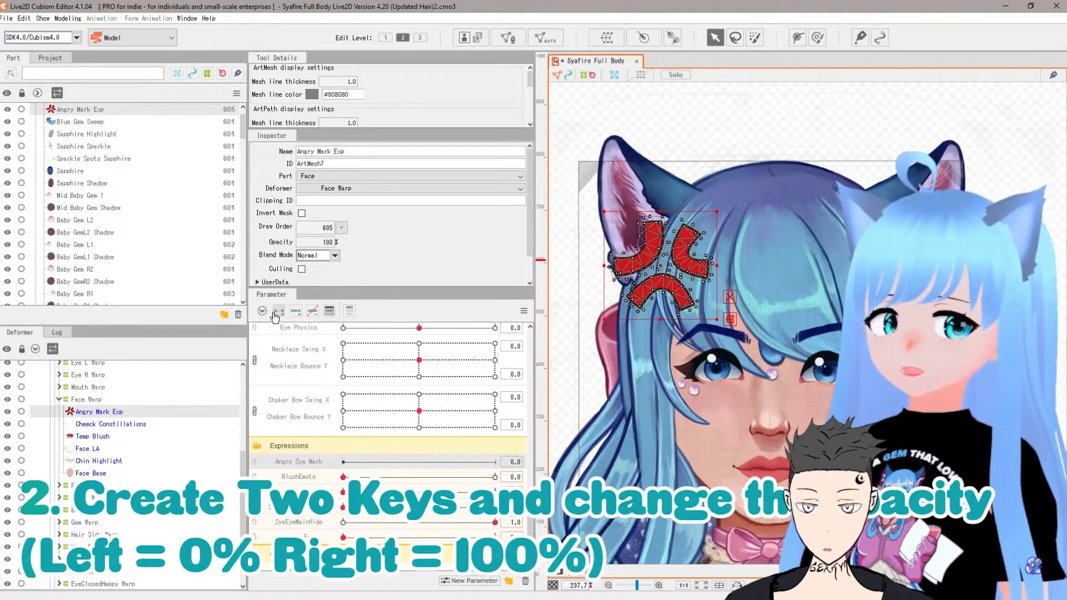
{"action": "left_click", "coordinate": [278, 313]}
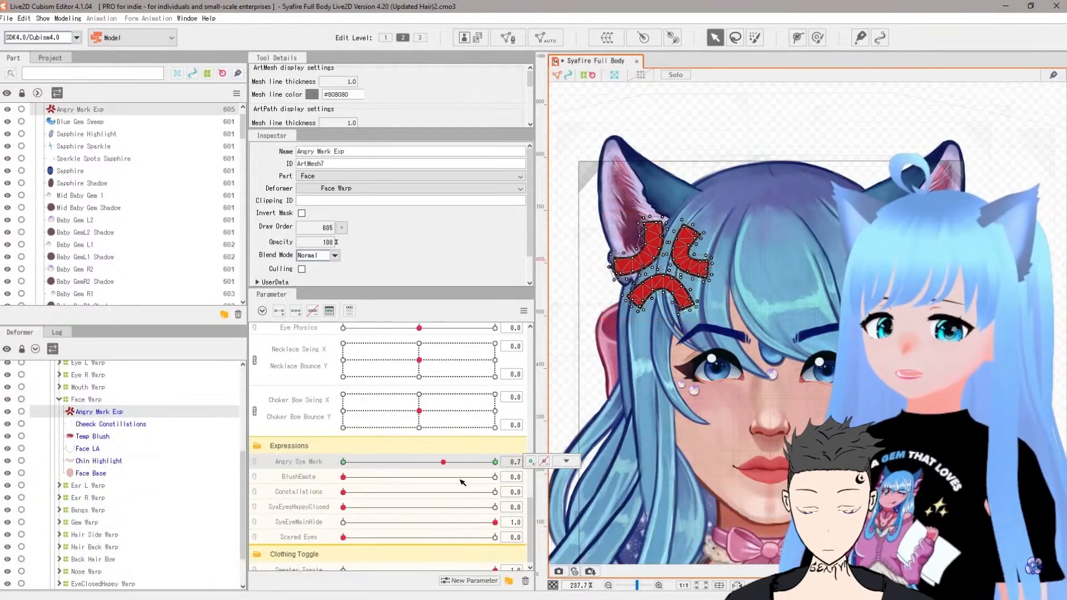
Step: Set the angry mark's opacity to 0% on the Angry Sya Mark parameter's 0 key
{"action": "left_click", "coordinate": [495, 464]}
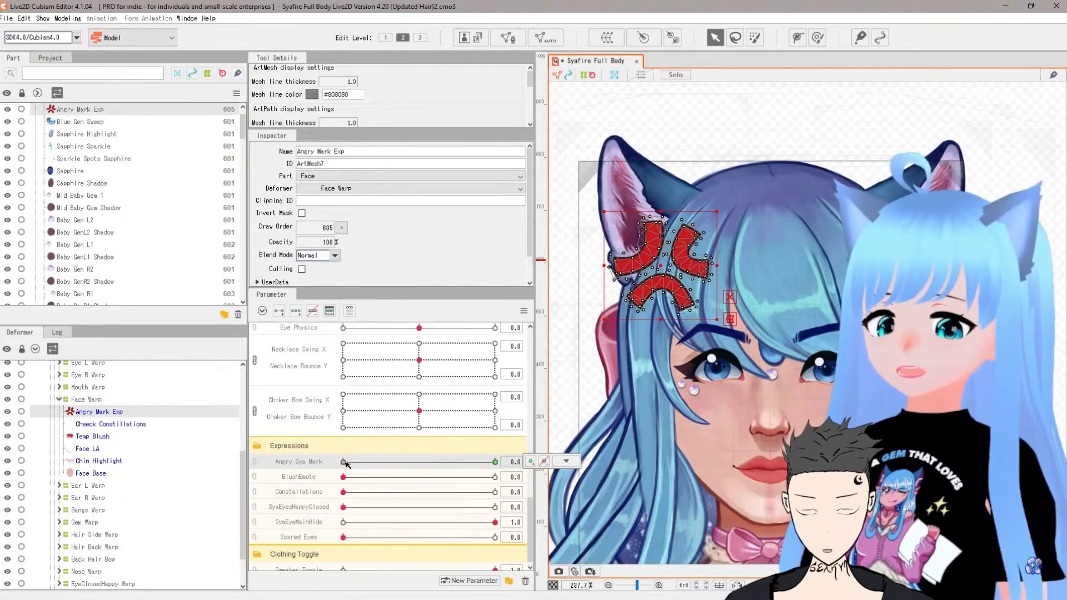
{"action": "left_click", "coordinate": [494, 462]}
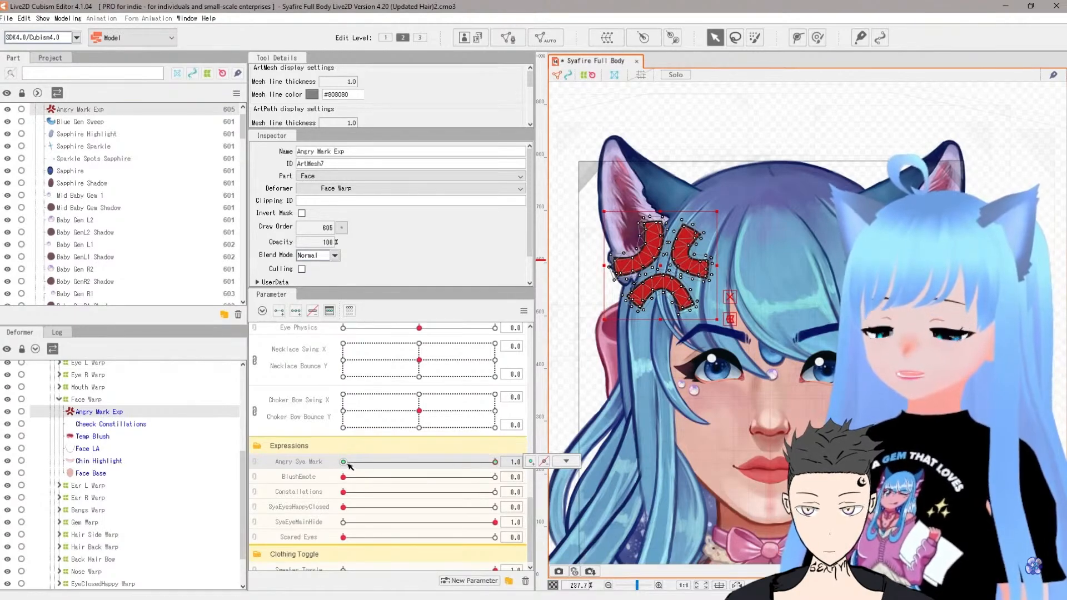
{"action": "left_click_drag", "start_coordinate": [350, 466], "coordinate": [509, 466]}
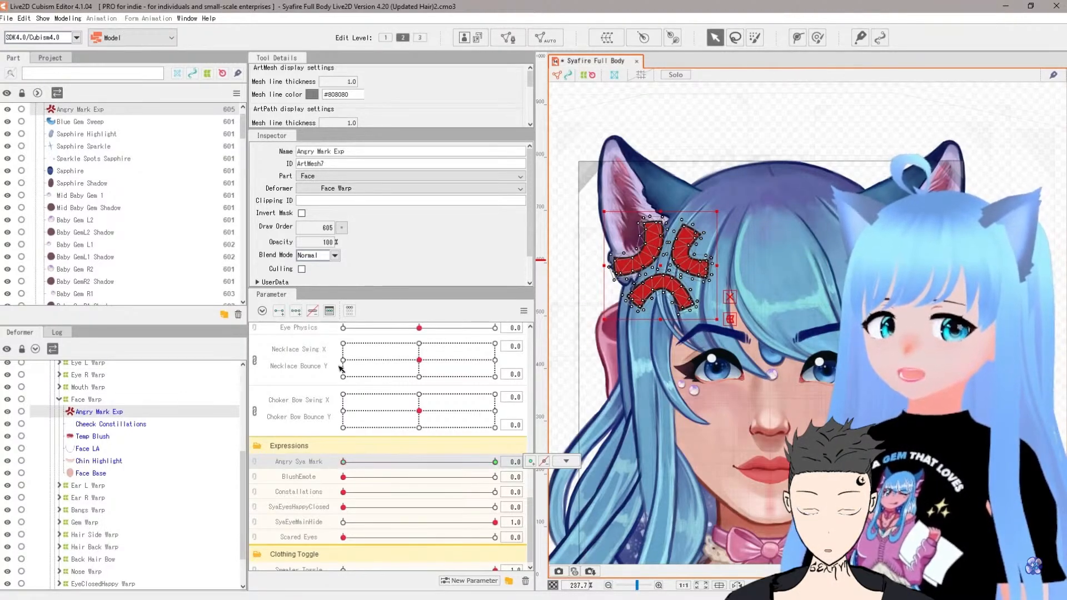
{"action": "double_click", "coordinate": [329, 243]}
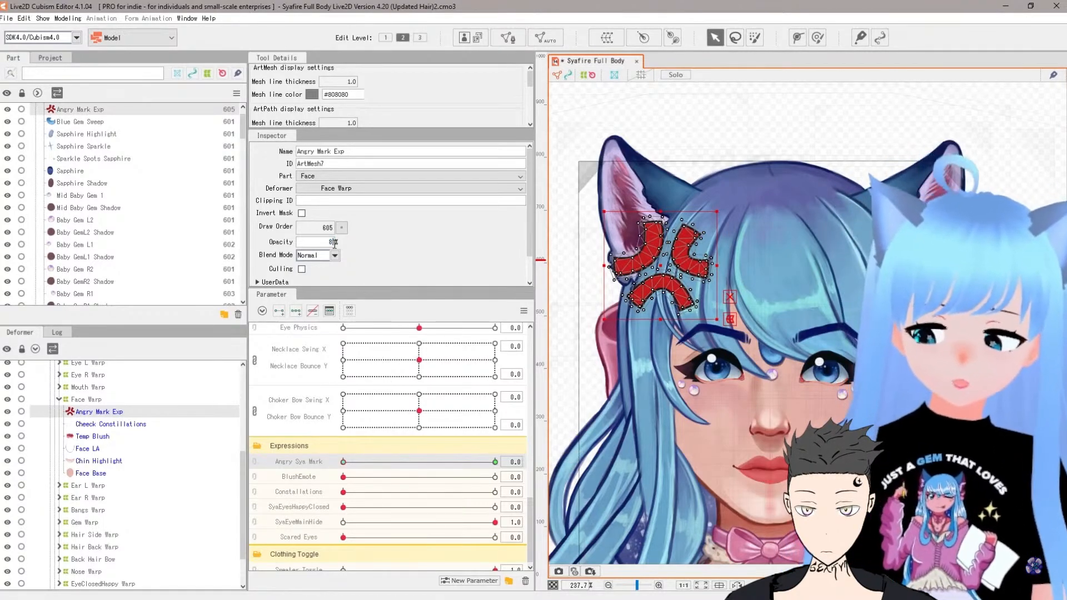
{"action": "key", "text": "BackSpace"}
{"action": "key", "text": "Return"}
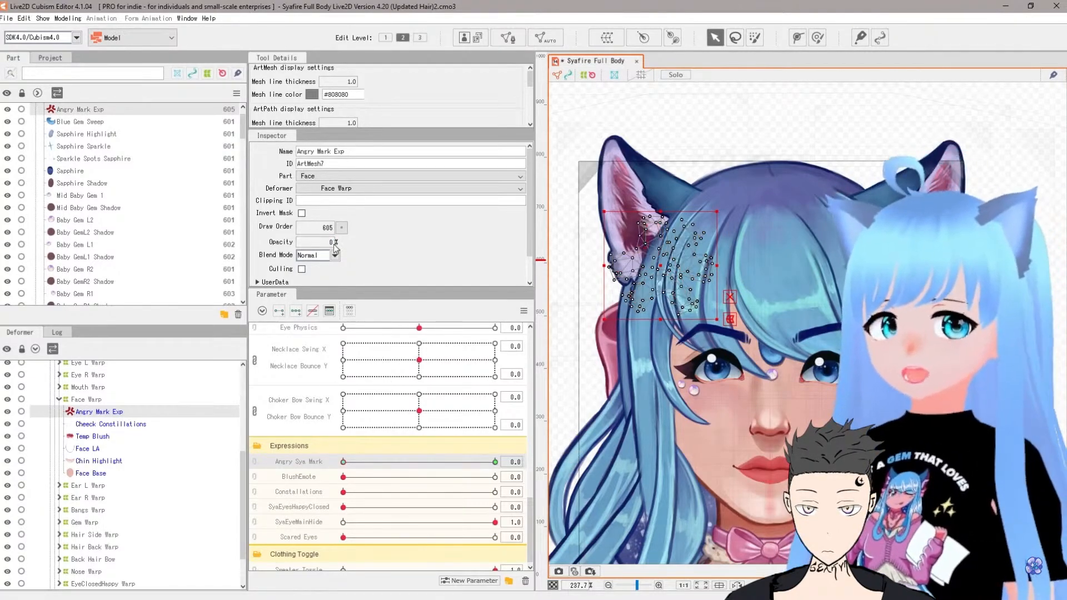
Step: Preview the Angry Sya Mark, BlushEmote and Constellations sliders
{"action": "left_click", "coordinate": [362, 462]}
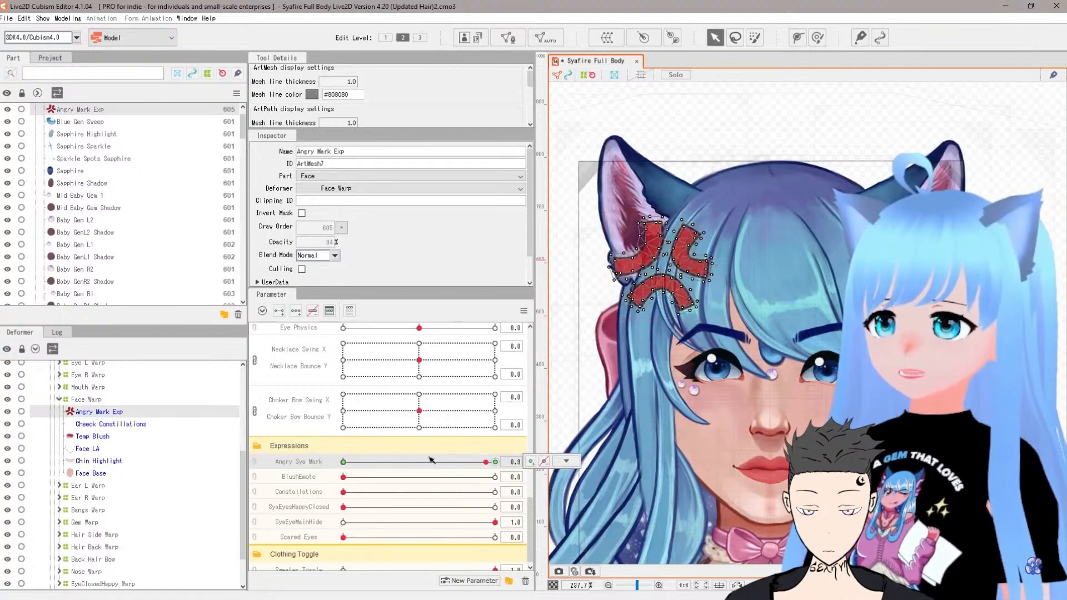
{"action": "left_click", "coordinate": [344, 462]}
{"action": "mouse_move", "coordinate": [351, 479]}
{"action": "left_mouse_down"}
{"action": "mouse_move", "coordinate": [501, 476]}
{"action": "mouse_move", "coordinate": [334, 477]}
{"action": "mouse_move", "coordinate": [502, 483]}
{"action": "mouse_move", "coordinate": [343, 478]}
{"action": "left_mouse_up"}
{"action": "left_click", "coordinate": [343, 492]}
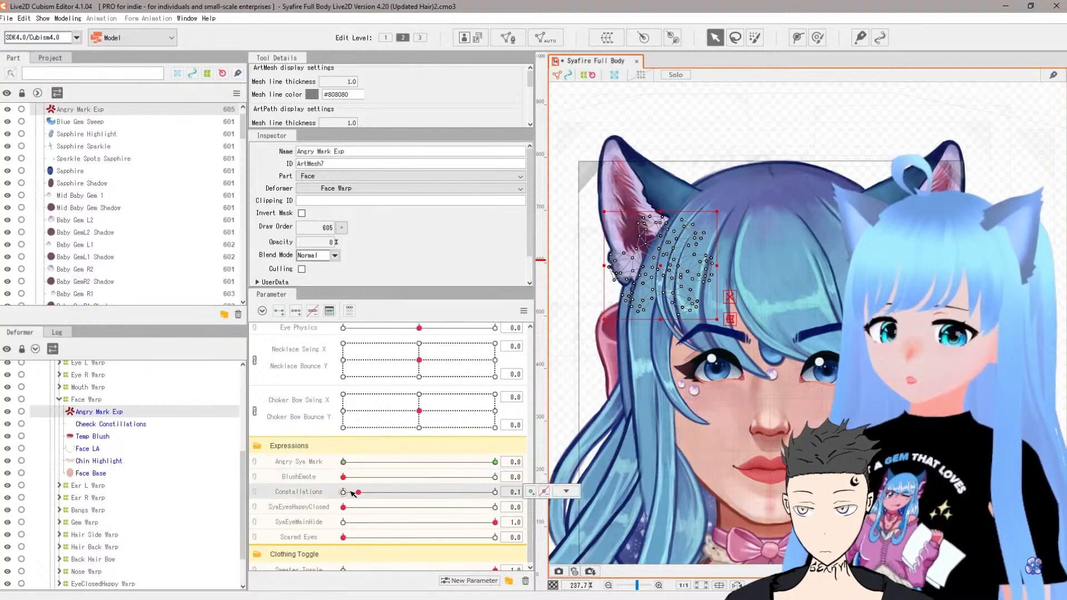
Step: Preview the SyaEyesHappyClosed and SyaEyeMainHide expressions by moving their sliders
{"action": "scroll", "coordinate": [344, 492], "scroll_direction": "down", "scroll_amount": 1}
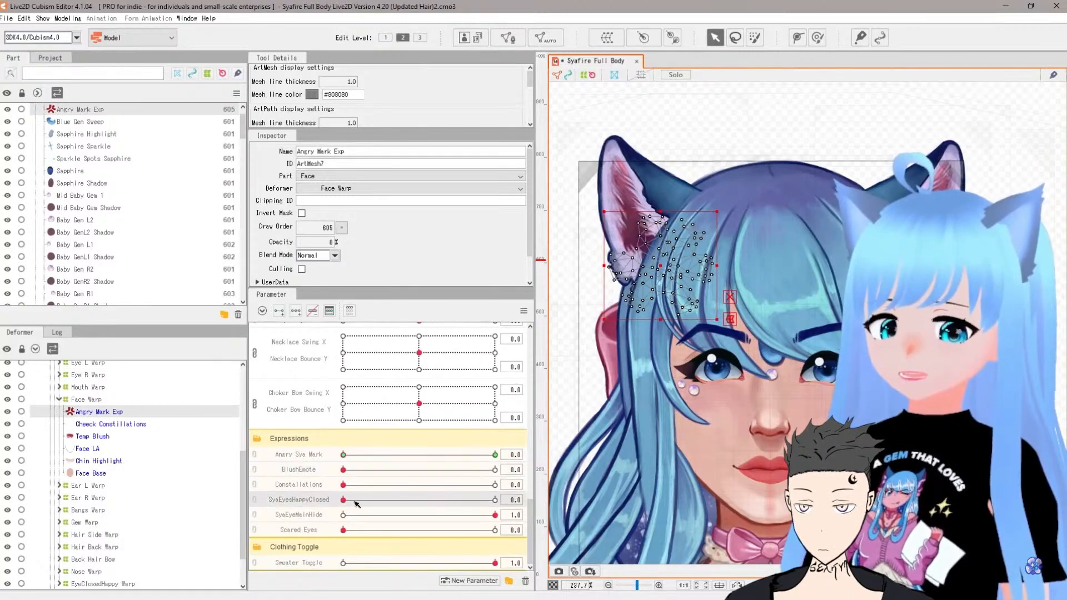
{"action": "left_click_drag", "start_coordinate": [343, 500], "coordinate": [411, 501]}
{"action": "mouse_move", "coordinate": [489, 502]}
{"action": "left_mouse_down"}
{"action": "mouse_move", "coordinate": [442, 502]}
{"action": "mouse_move", "coordinate": [496, 503]}
{"action": "left_mouse_up"}
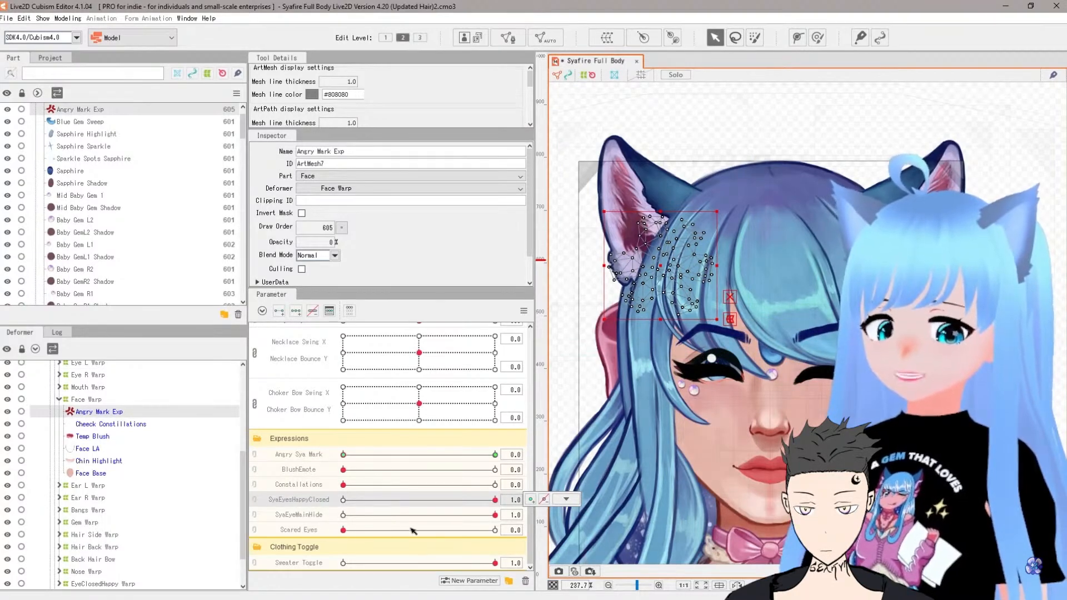
{"action": "left_click_drag", "start_coordinate": [494, 516], "coordinate": [338, 514]}
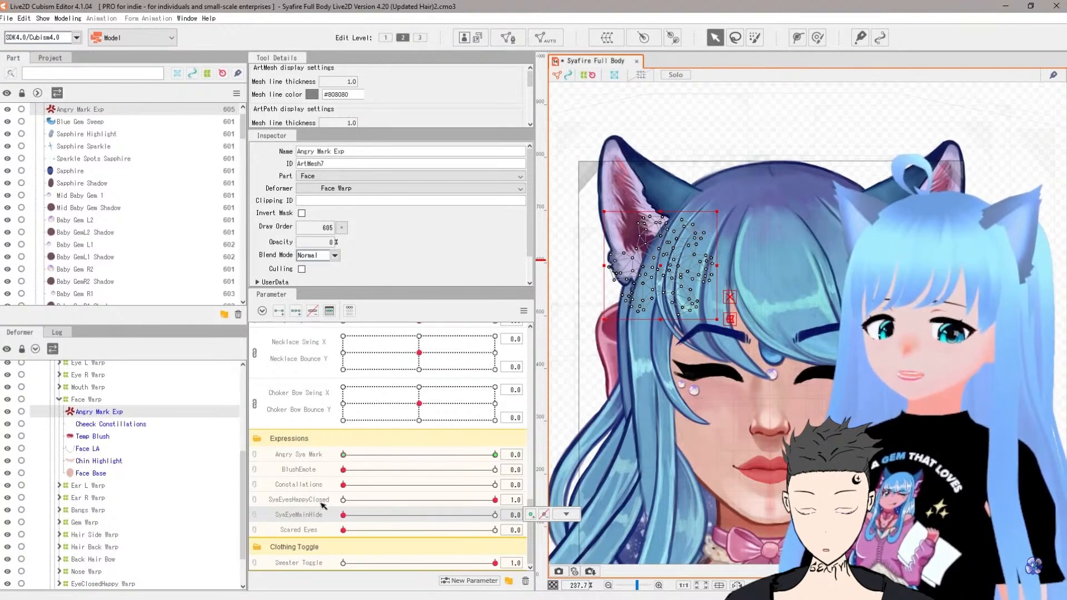
{"action": "mouse_move", "coordinate": [333, 518]}
{"action": "left_mouse_down"}
{"action": "mouse_move", "coordinate": [499, 521]}
{"action": "mouse_move", "coordinate": [340, 517]}
{"action": "left_mouse_up"}
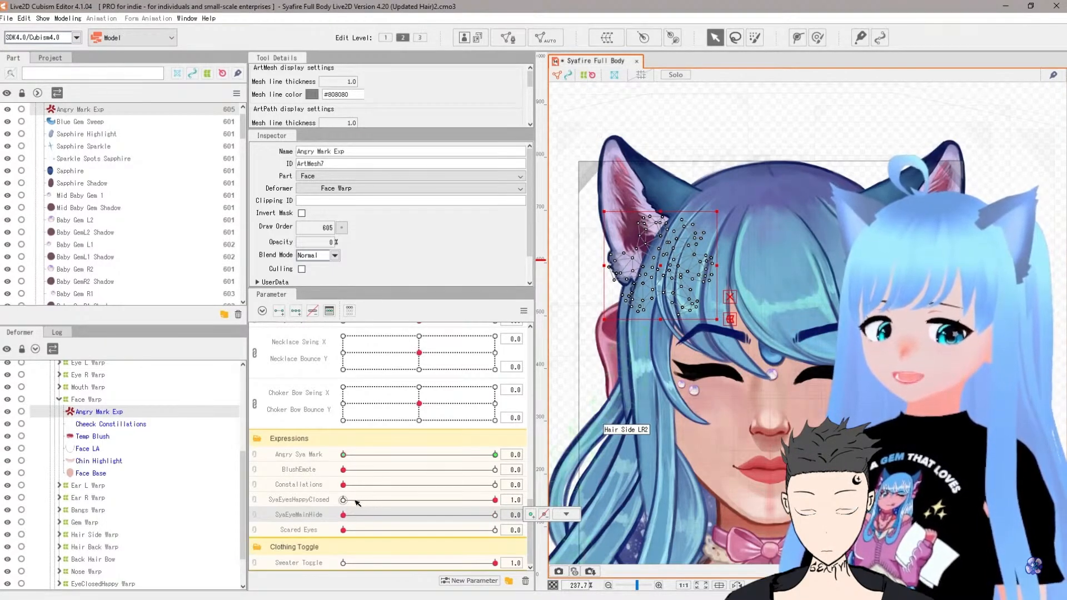
{"action": "left_click_drag", "start_coordinate": [357, 503], "coordinate": [344, 501]}
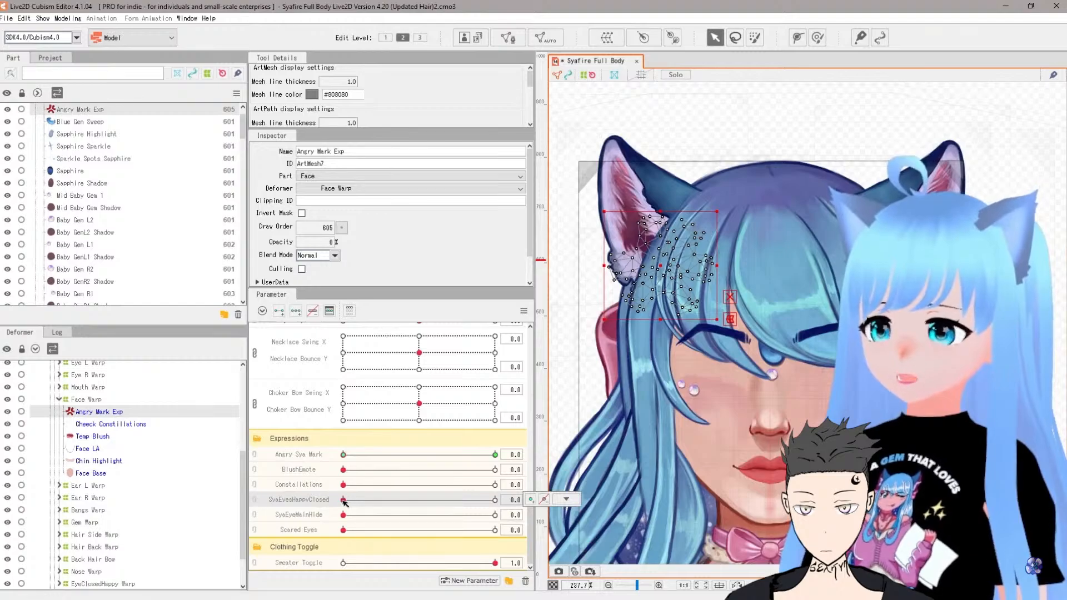
{"action": "left_click_drag", "start_coordinate": [356, 517], "coordinate": [495, 514]}
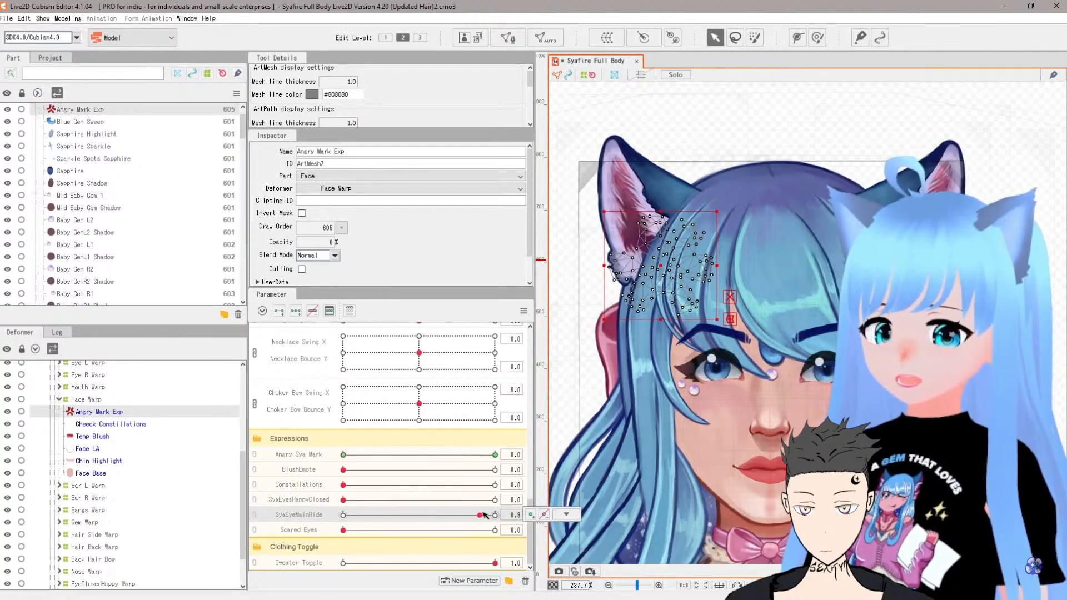
{"action": "right_click", "coordinate": [270, 517]}
{"action": "left_click", "coordinate": [292, 523]}
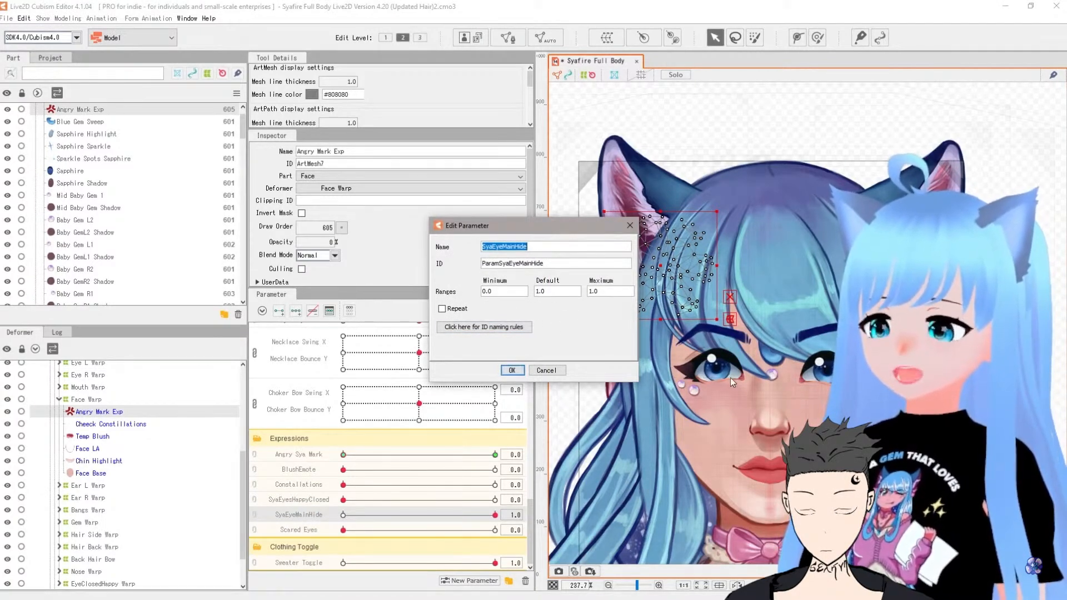
{"action": "double_click", "coordinate": [553, 292]}
{"action": "type", "text": "0"}
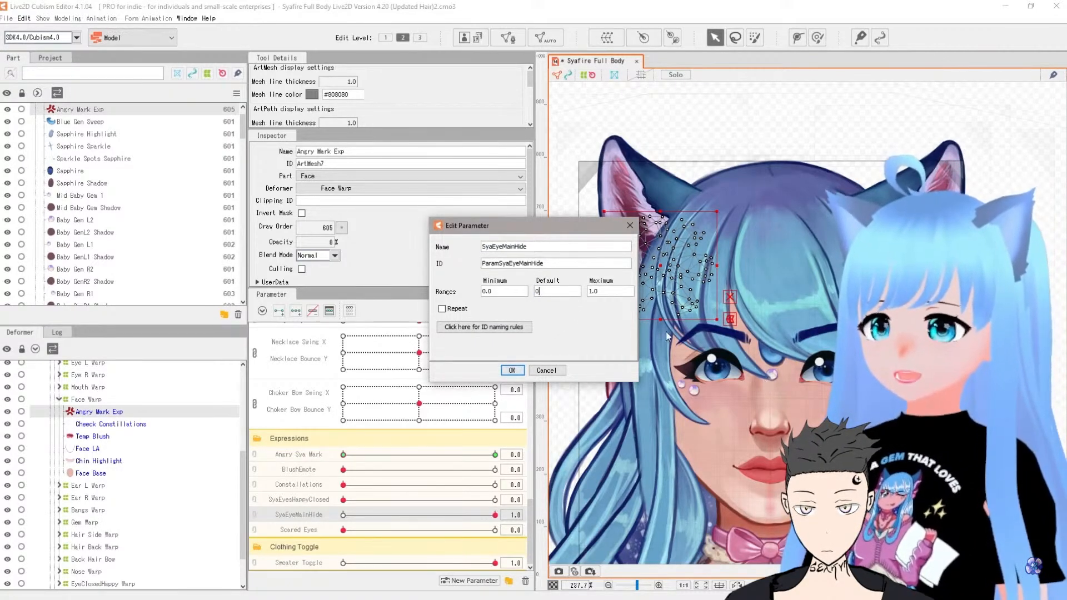
{"action": "key", "text": "BackSpace"}
{"action": "type", "text": "1"}
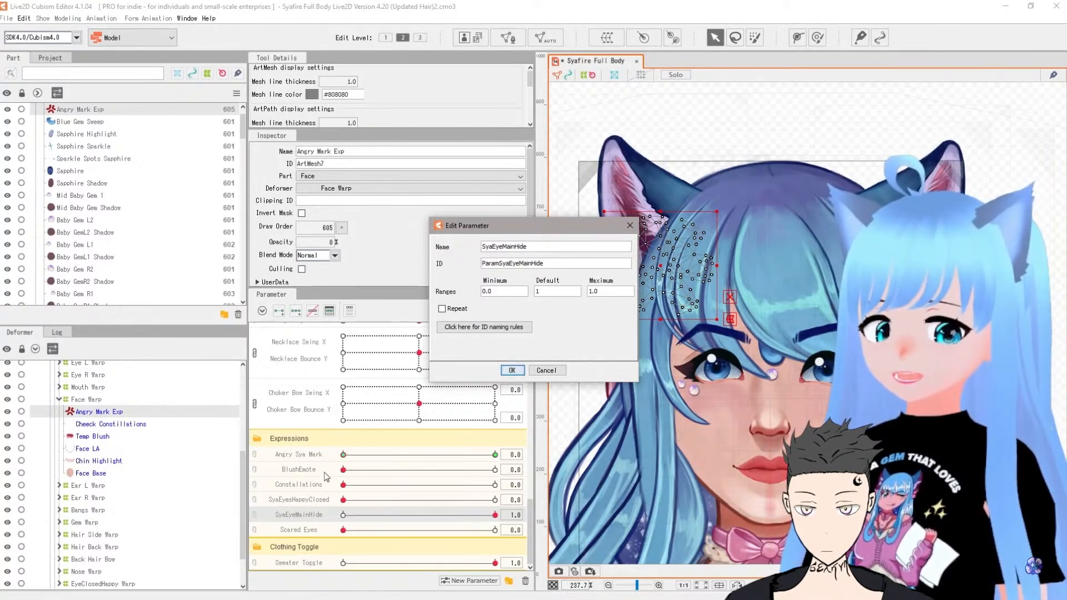
{"action": "left_click", "coordinate": [511, 370]}
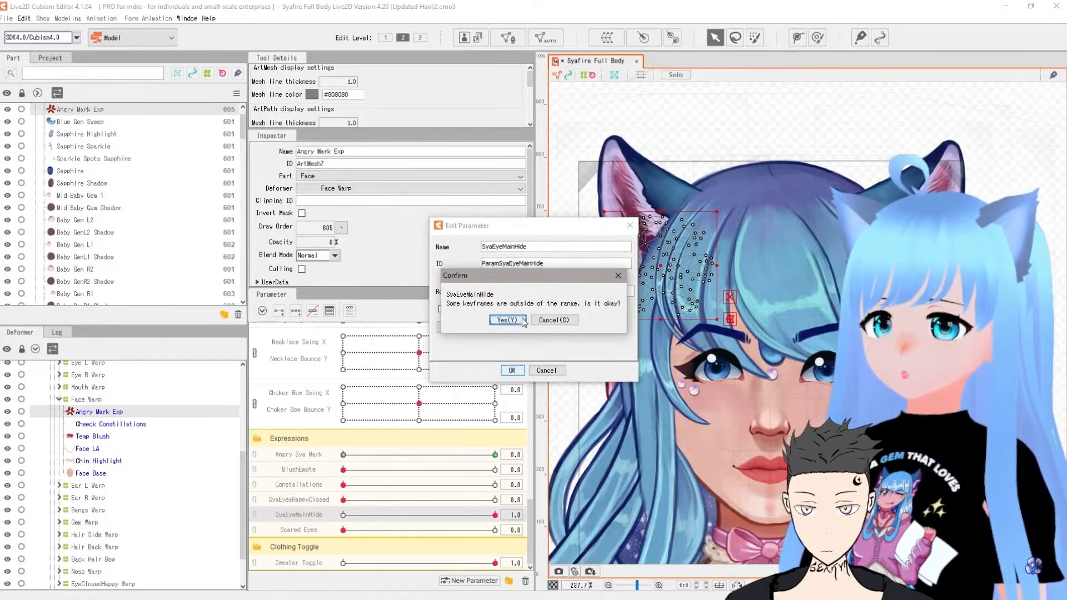
{"action": "left_click", "coordinate": [523, 321]}
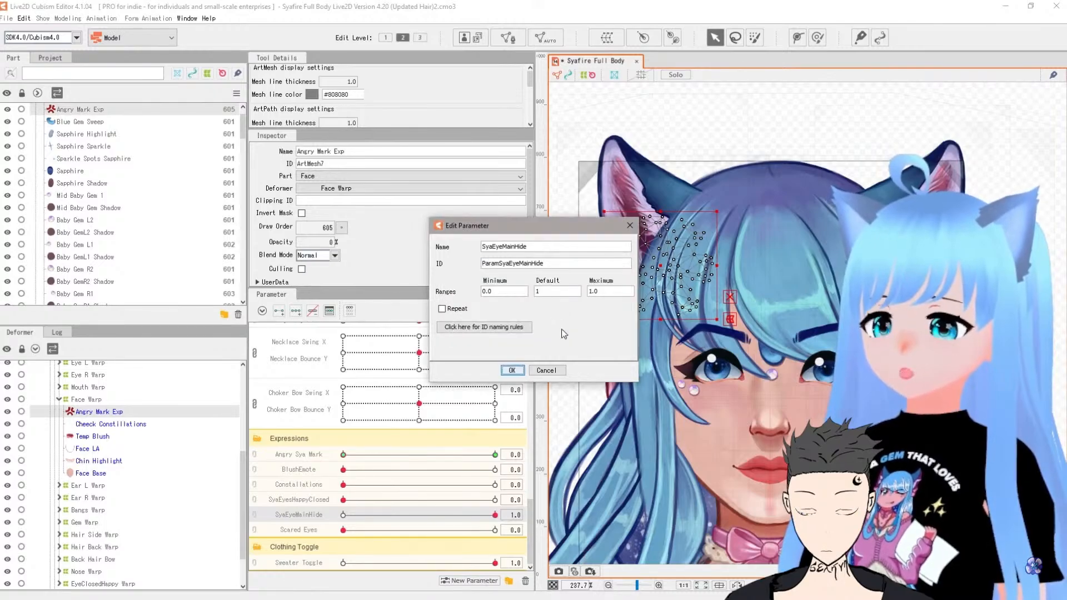
{"action": "left_click", "coordinate": [545, 369]}
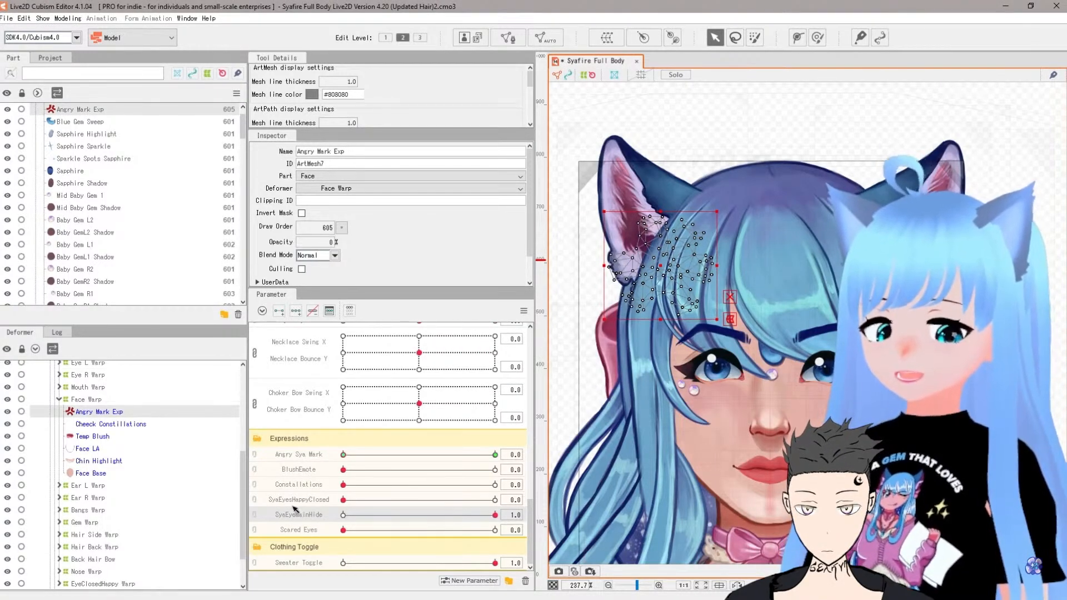
Step: Preview the Scared Eyes and Angry Sya Mark sliders and reset both to 0
{"action": "left_click", "coordinate": [343, 531]}
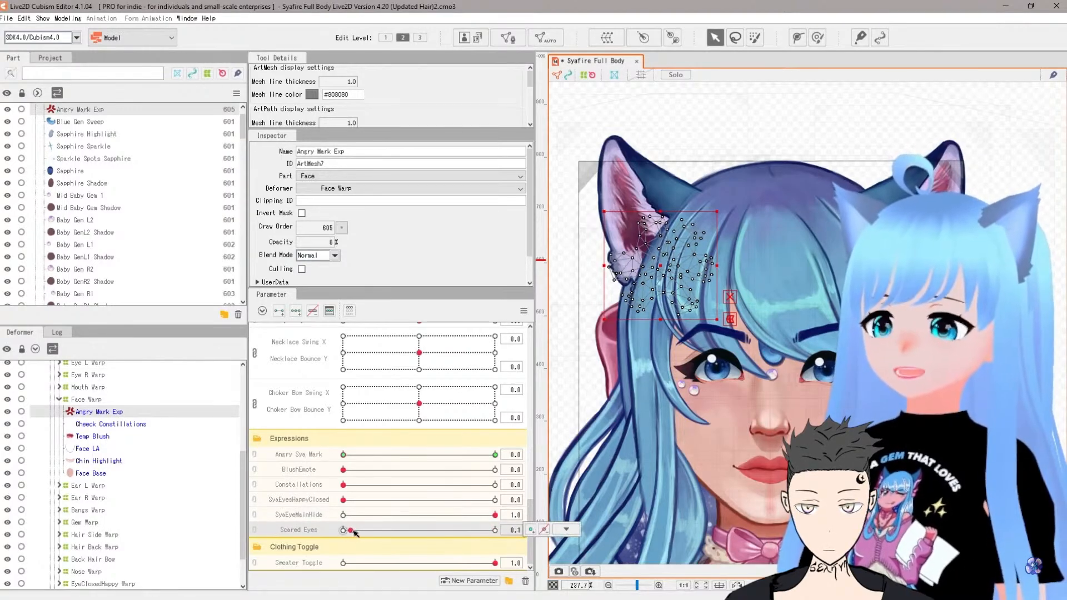
{"action": "left_click_drag", "start_coordinate": [345, 531], "coordinate": [495, 532]}
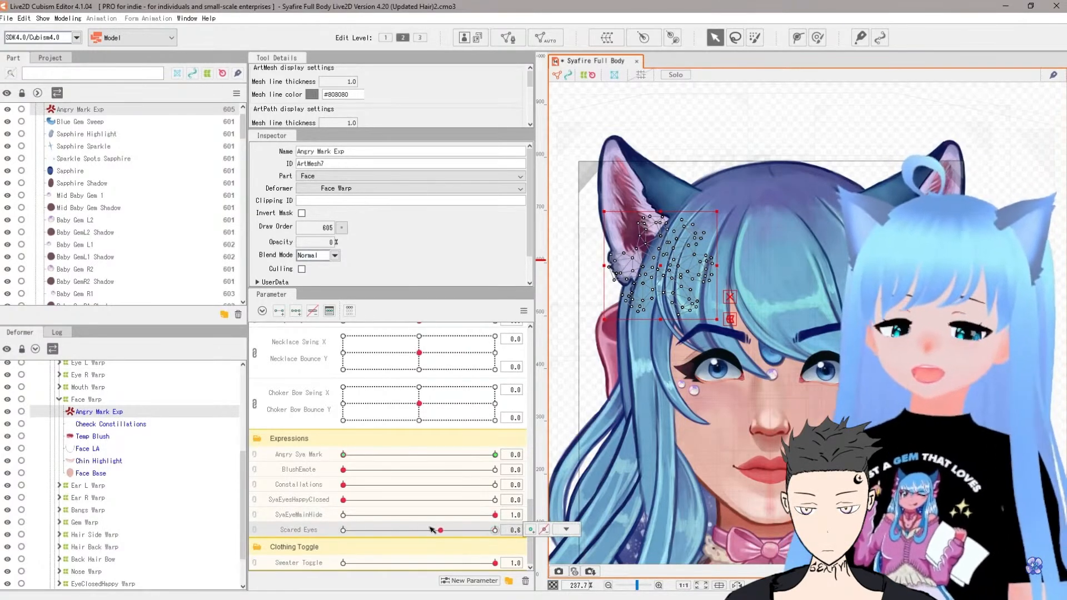
{"action": "left_click_drag", "start_coordinate": [495, 531], "coordinate": [349, 530]}
{"action": "left_click", "coordinate": [496, 531]}
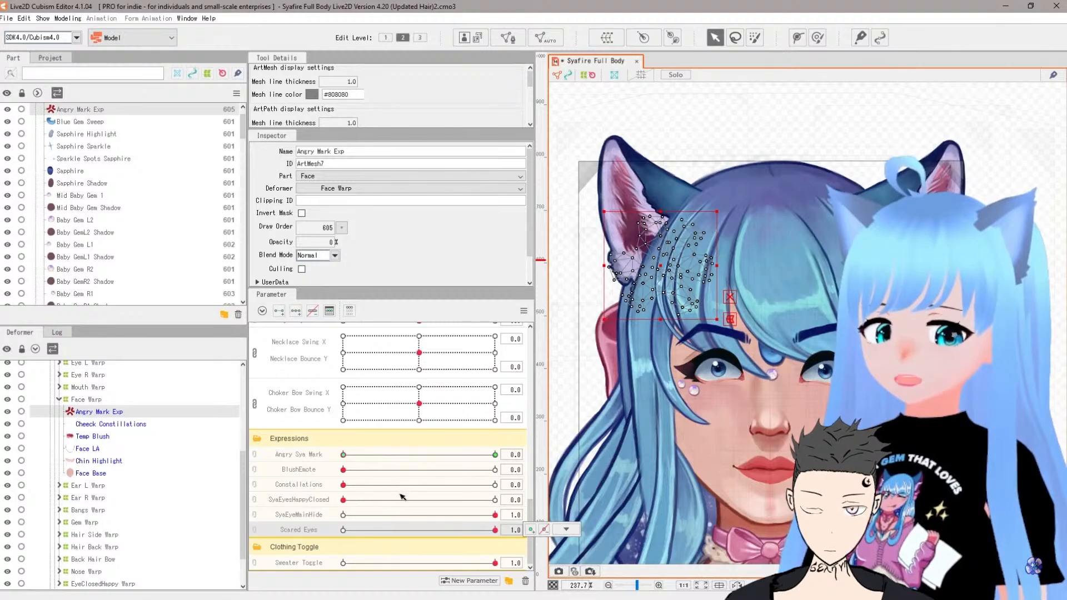
{"action": "left_click_drag", "start_coordinate": [402, 455], "coordinate": [517, 463]}
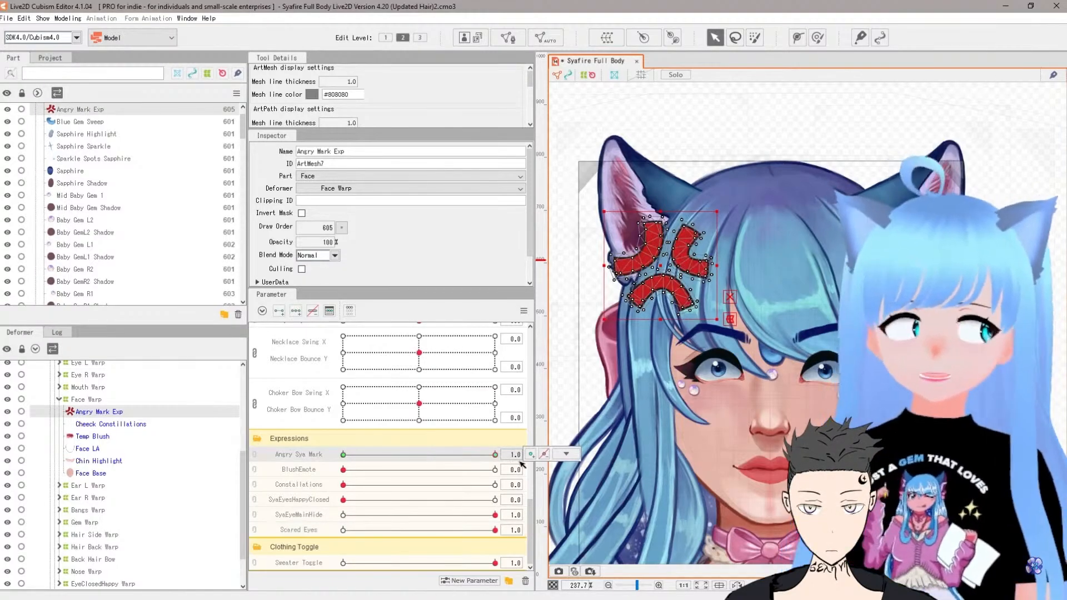
{"action": "left_click", "coordinate": [351, 461]}
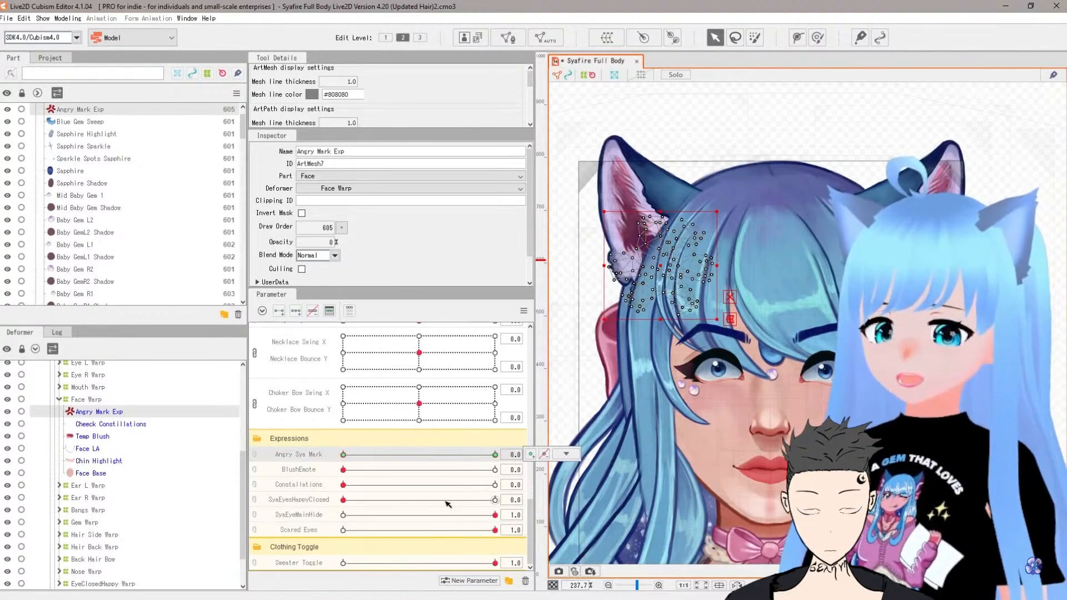
{"action": "left_click", "coordinate": [355, 532]}
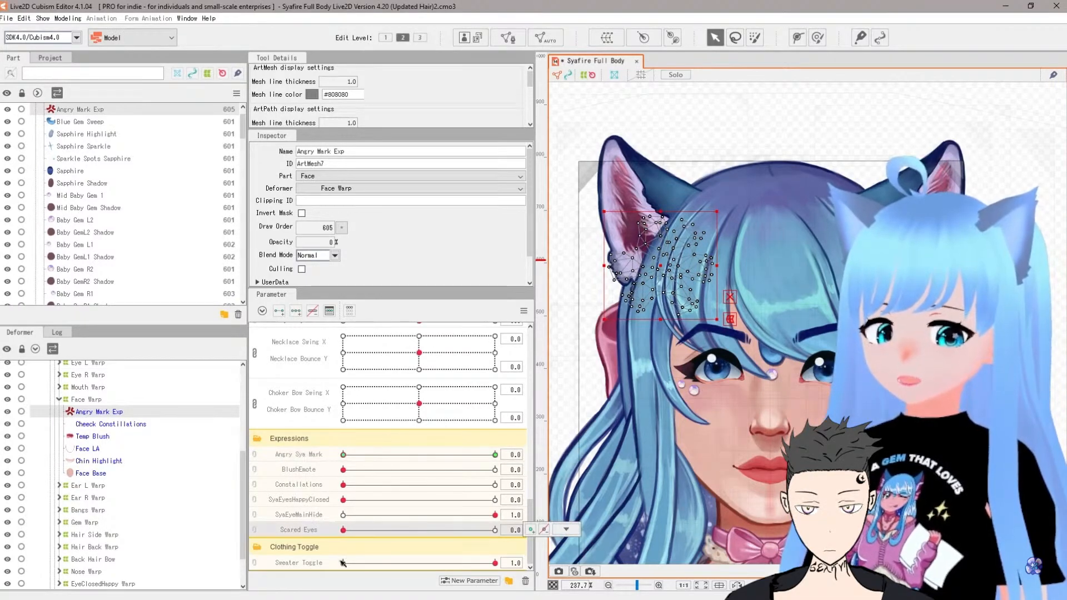
Step: Preview hiding the sweater by moving the Sweater Toggle slider to 0
{"action": "scroll", "coordinate": [828, 489], "scroll_direction": "down", "scroll_amount": 2}
{"action": "left_click_drag", "start_coordinate": [810, 520], "coordinate": [791, 166]}
{"action": "scroll", "coordinate": [750, 303], "scroll_direction": "up", "scroll_amount": 2}
{"action": "left_click_drag", "start_coordinate": [746, 302], "coordinate": [791, 421]}
{"action": "left_click_drag", "start_coordinate": [430, 565], "coordinate": [299, 569]}
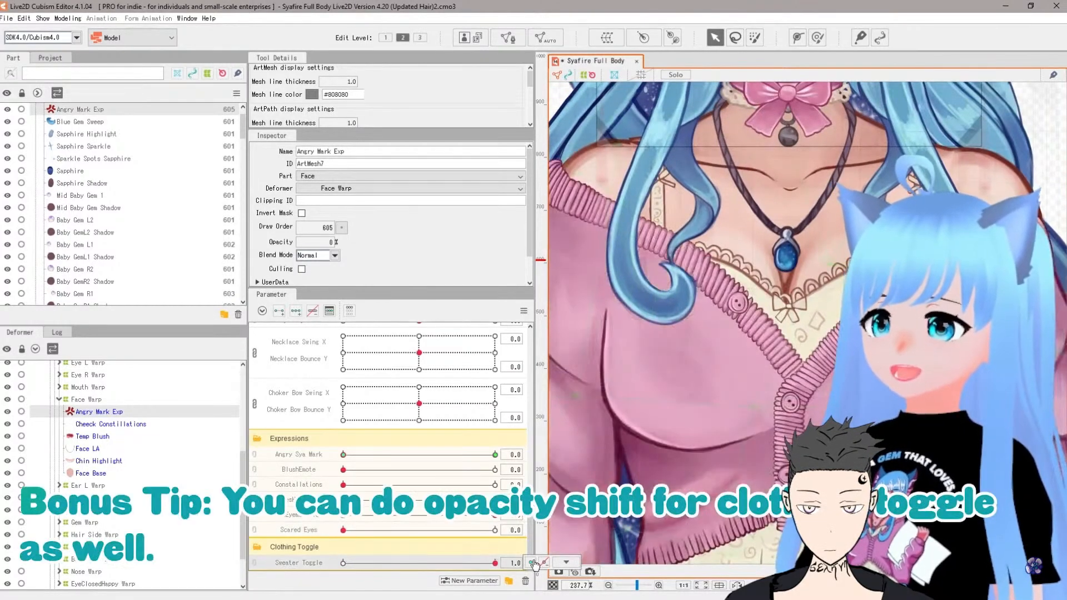
Step: Open the Sweater Toggle parameter's settings, cancel them, and slide the toggle back to 1
{"action": "scroll", "coordinate": [722, 333], "scroll_direction": "down", "scroll_amount": 2}
{"action": "scroll", "coordinate": [724, 346], "scroll_direction": "up", "scroll_amount": 1}
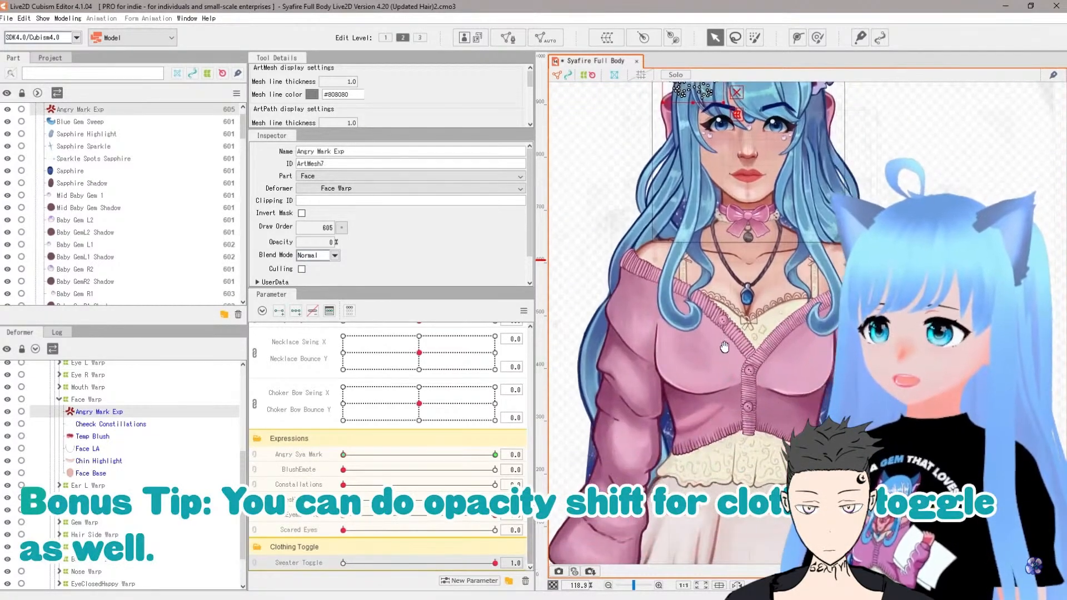
{"action": "left_click_drag", "start_coordinate": [495, 563], "coordinate": [376, 563]}
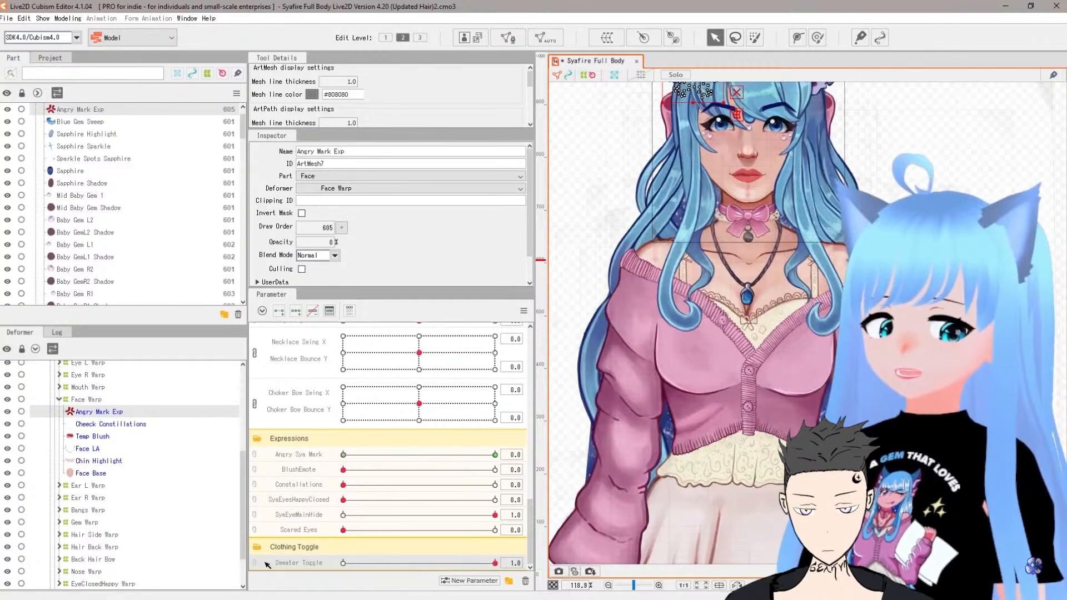
{"action": "left_click", "coordinate": [305, 545]}
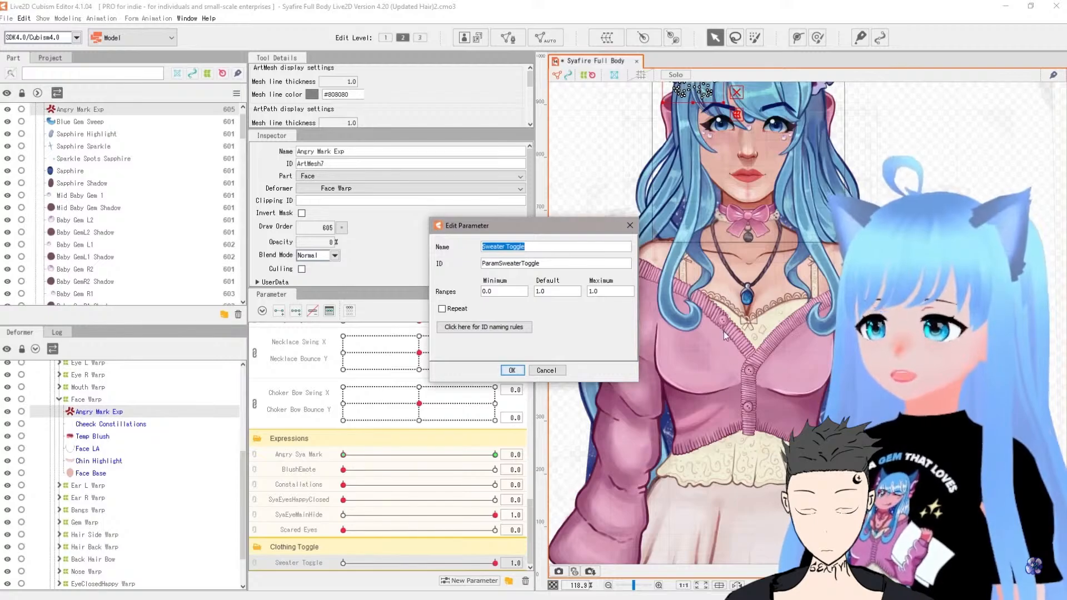
{"action": "left_click", "coordinate": [546, 369]}
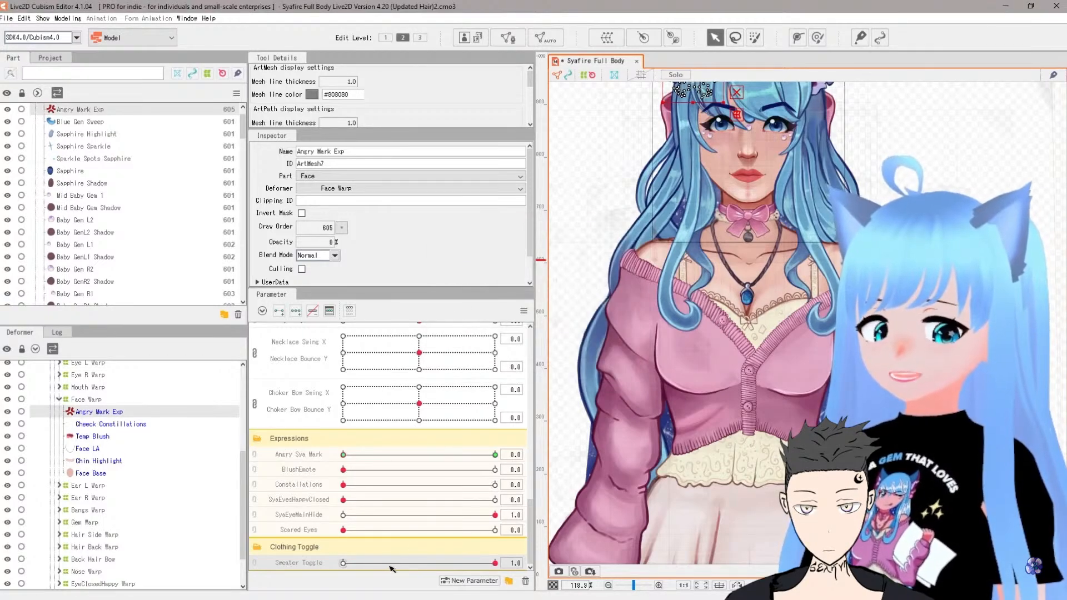
{"action": "left_click_drag", "start_coordinate": [392, 569], "coordinate": [516, 563]}
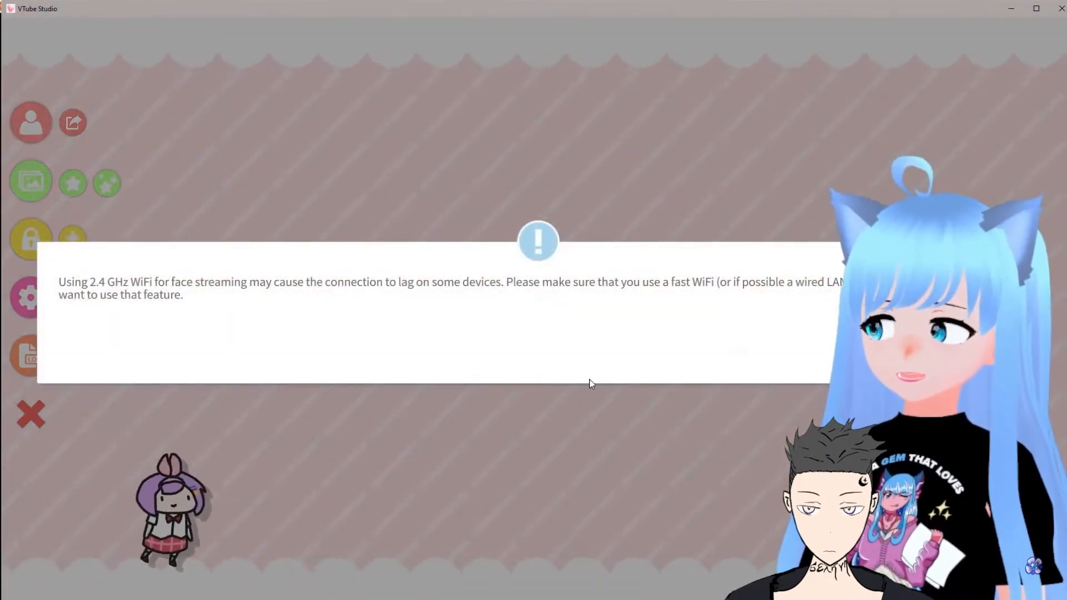
Step: Switch to VTube Studio and dismiss the Wi-Fi notice
{"action": "left_click", "coordinate": [988, 367]}
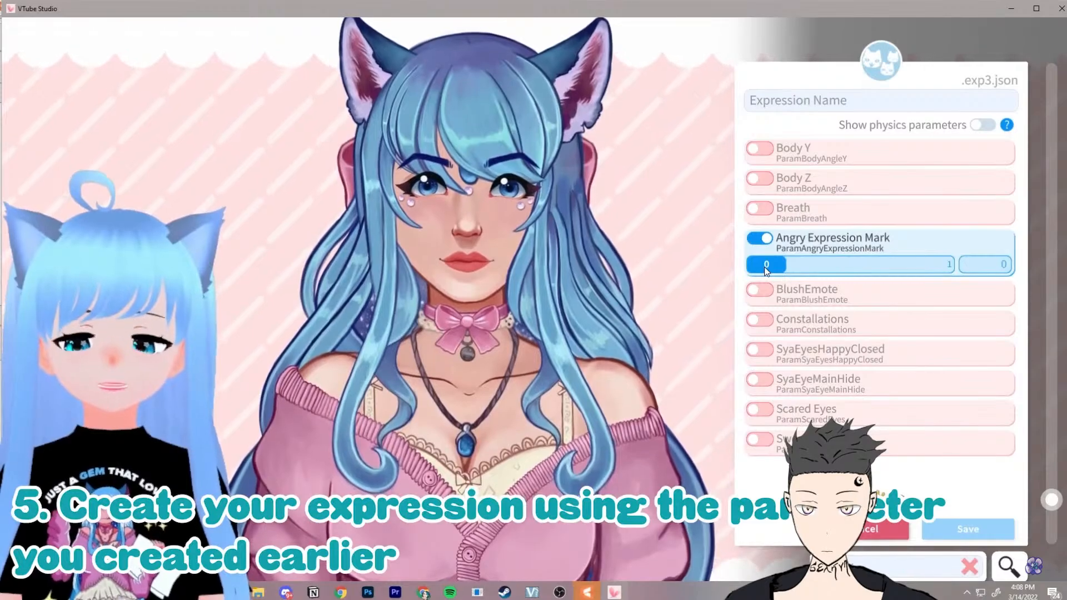
{"action": "mouse_move", "coordinate": [823, 359]}
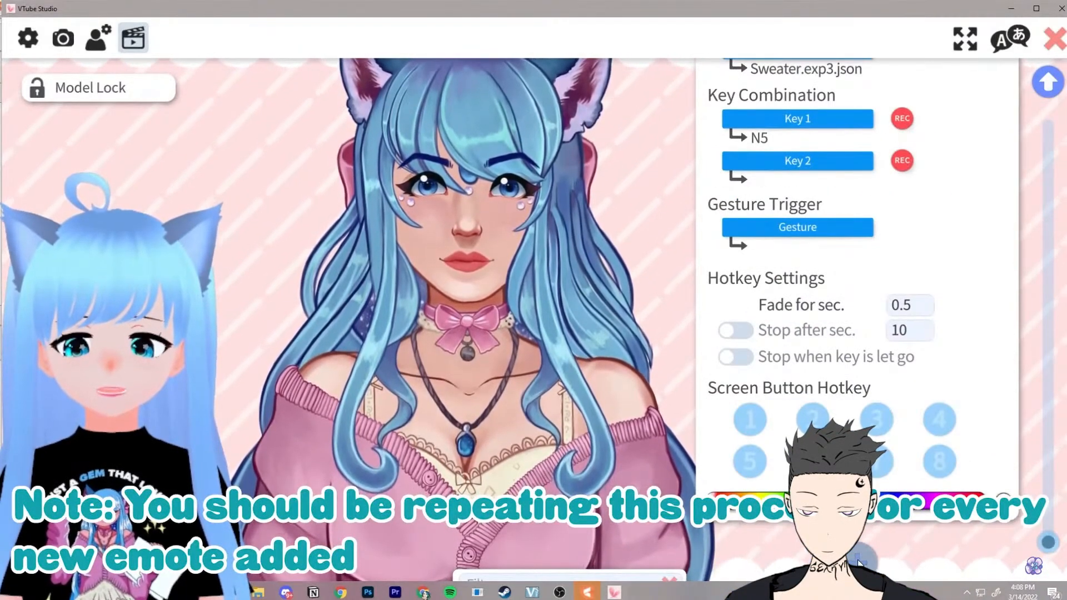
Step: Set a new hotkey's action to Set/Unset Expression (exp3)
{"action": "scroll", "coordinate": [888, 484], "scroll_direction": "down", "scroll_amount": 3}
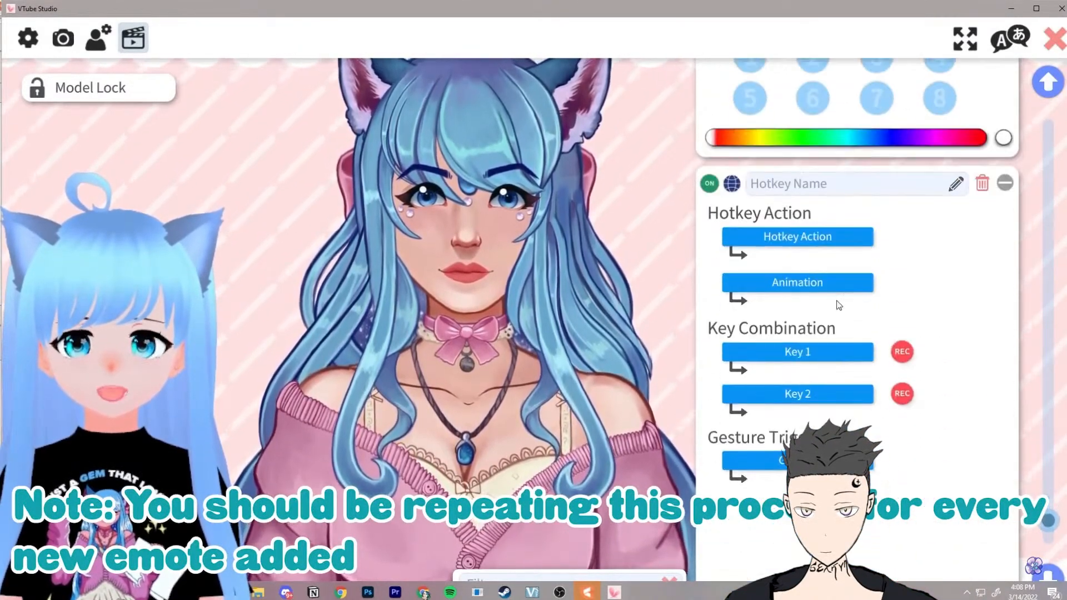
{"action": "left_click", "coordinate": [801, 235]}
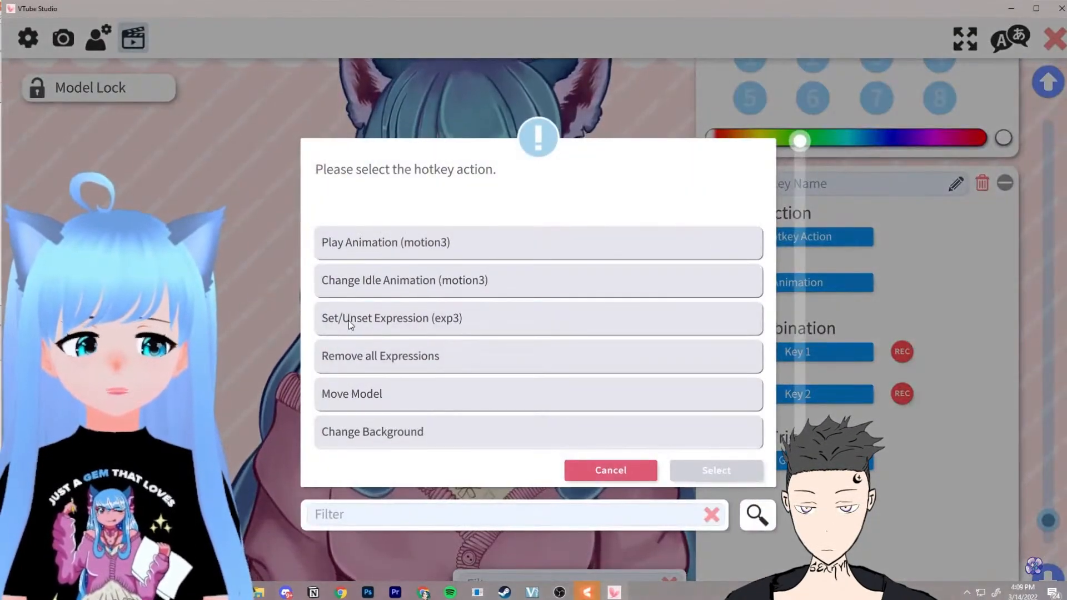
{"action": "left_click", "coordinate": [409, 323]}
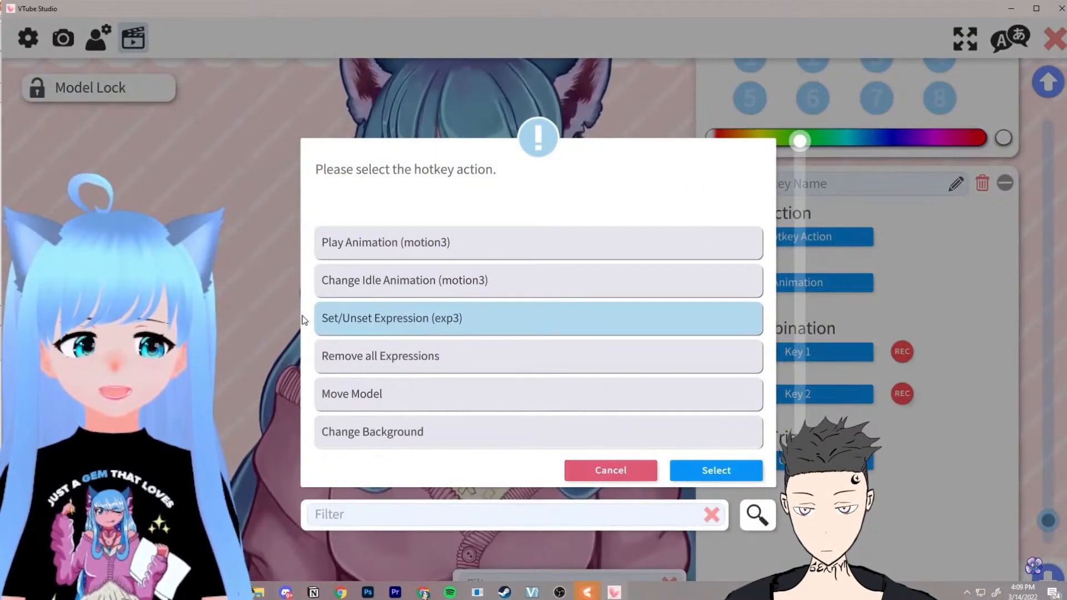
{"action": "left_click", "coordinate": [718, 468]}
Step: Choose AngrySya2 as the expression the hotkey sets
{"action": "left_click", "coordinate": [809, 282]}
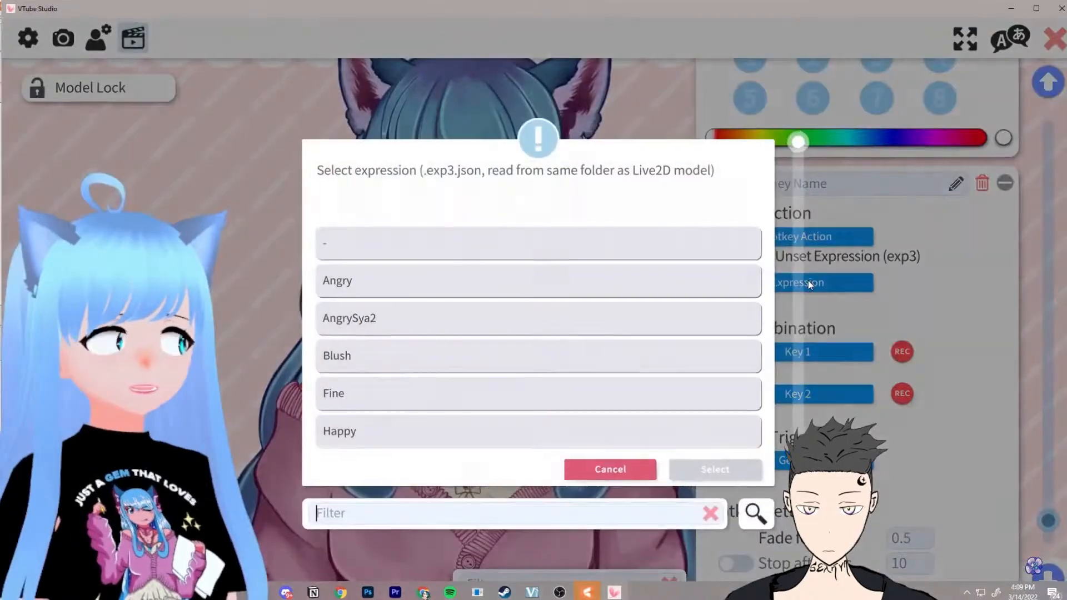
{"action": "left_click", "coordinate": [508, 287]}
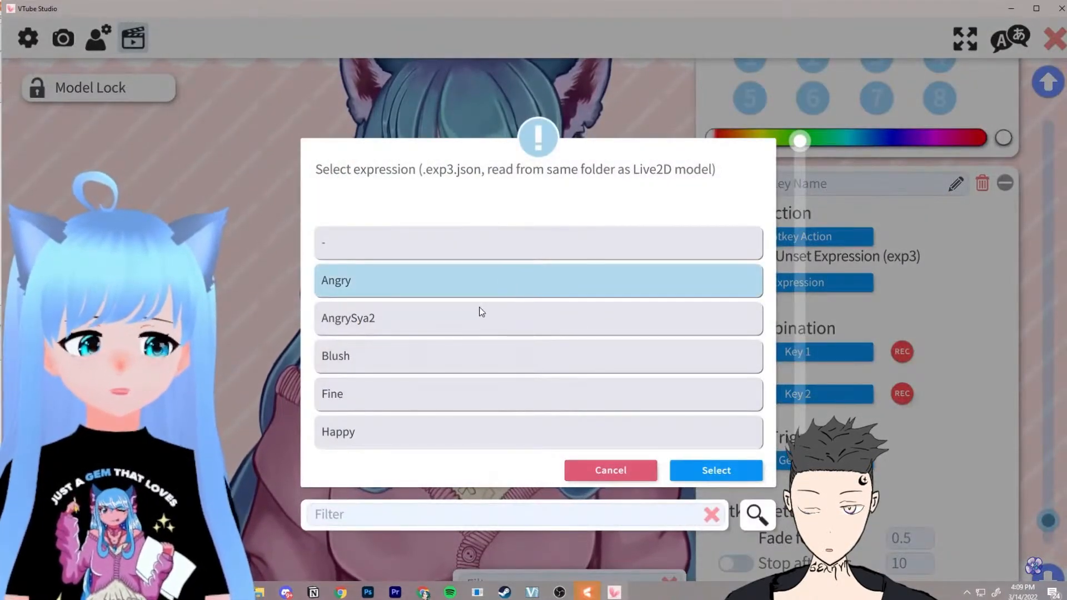
{"action": "left_click", "coordinate": [333, 326]}
{"action": "scroll", "coordinate": [395, 323], "scroll_direction": "down", "scroll_amount": 2}
{"action": "scroll", "coordinate": [476, 279], "scroll_direction": "up", "scroll_amount": 2}
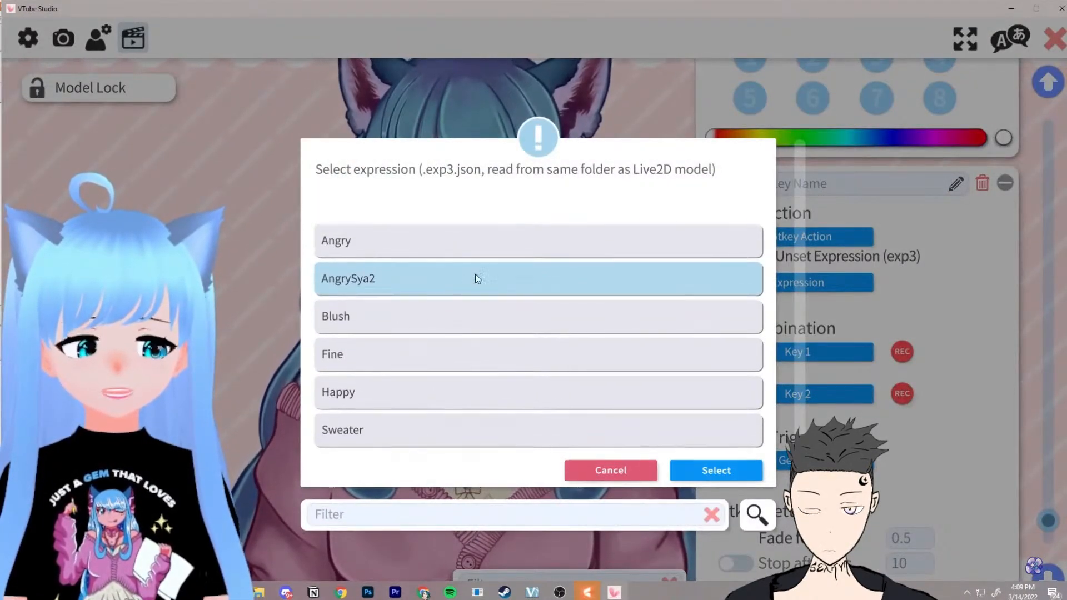
{"action": "scroll", "coordinate": [493, 329], "scroll_direction": "down", "scroll_amount": 2}
{"action": "scroll", "coordinate": [493, 328], "scroll_direction": "up", "scroll_amount": 2}
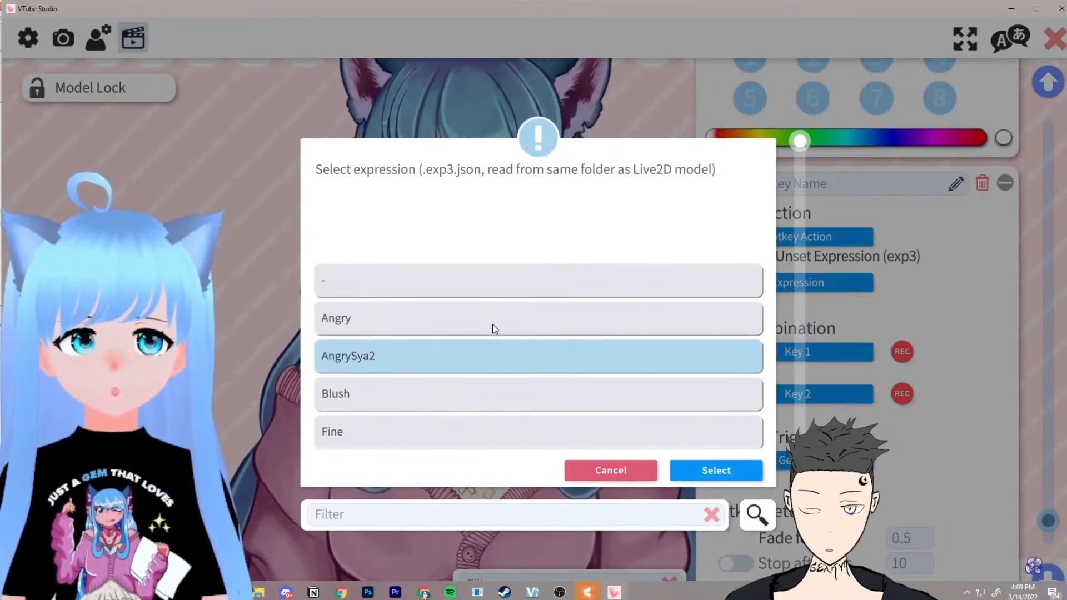
{"action": "scroll", "coordinate": [337, 291], "scroll_direction": "down", "scroll_amount": 1}
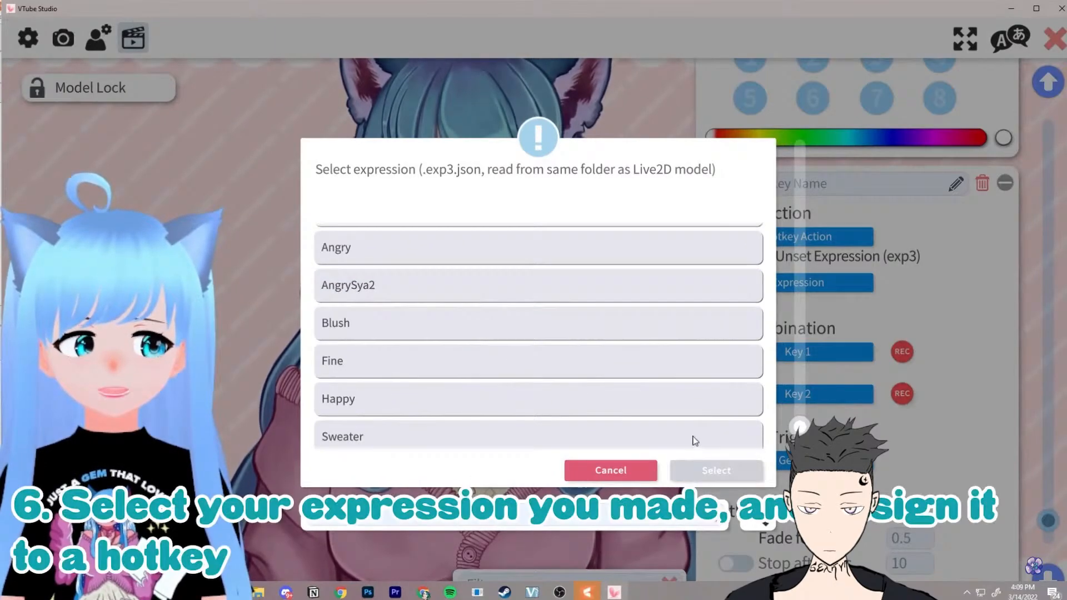
{"action": "left_click", "coordinate": [395, 283]}
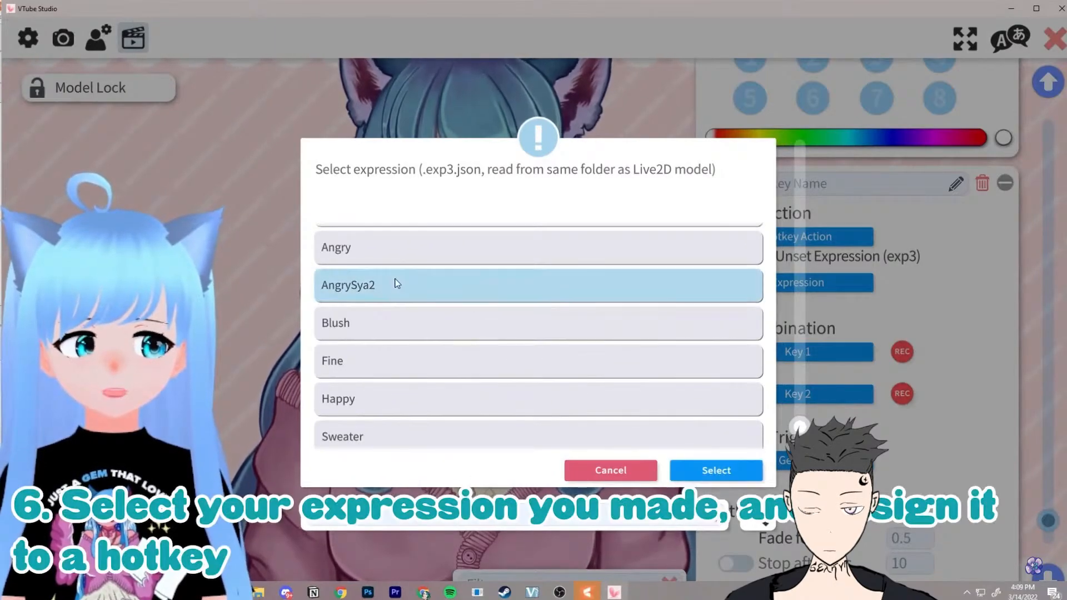
{"action": "left_click", "coordinate": [716, 470]}
Step: Assign the V key as Key 1 of the hotkey
{"action": "left_click", "coordinate": [793, 354]}
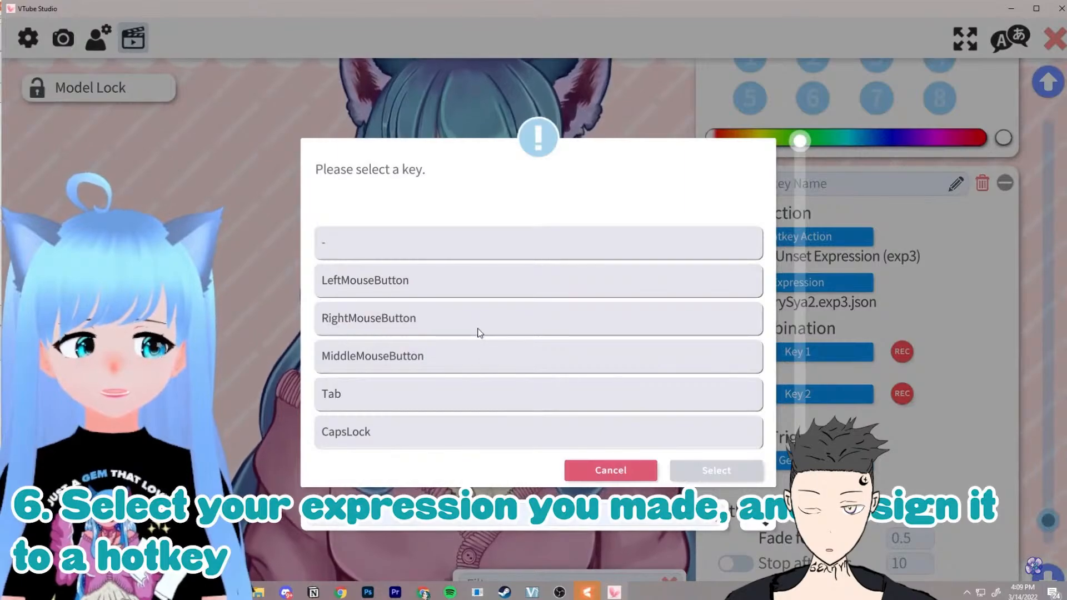
{"action": "scroll", "coordinate": [480, 333], "scroll_direction": "down", "scroll_amount": 1}
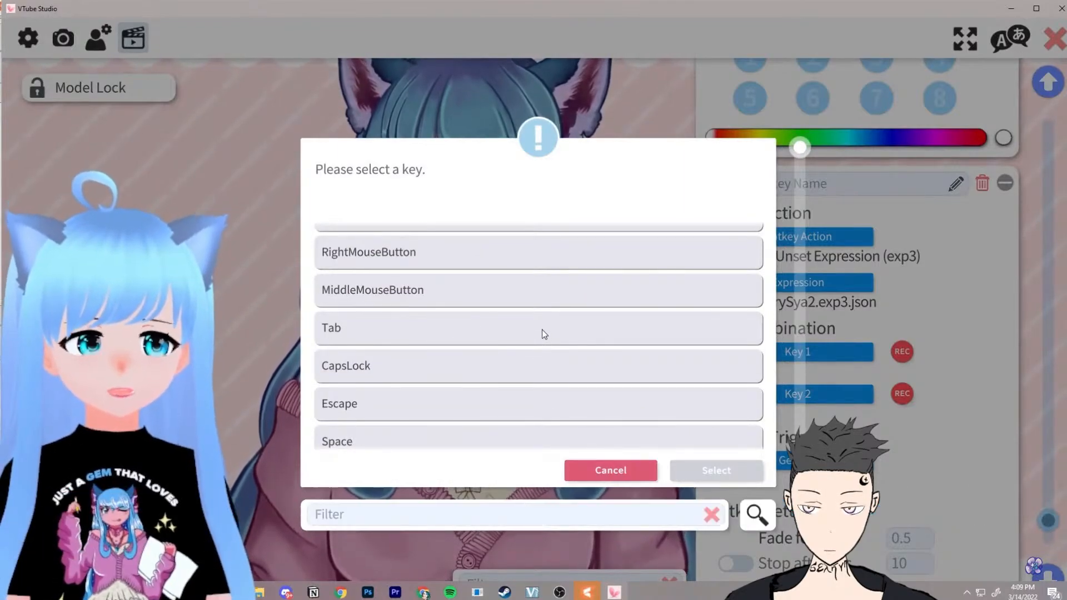
{"action": "type", "text": "v"}
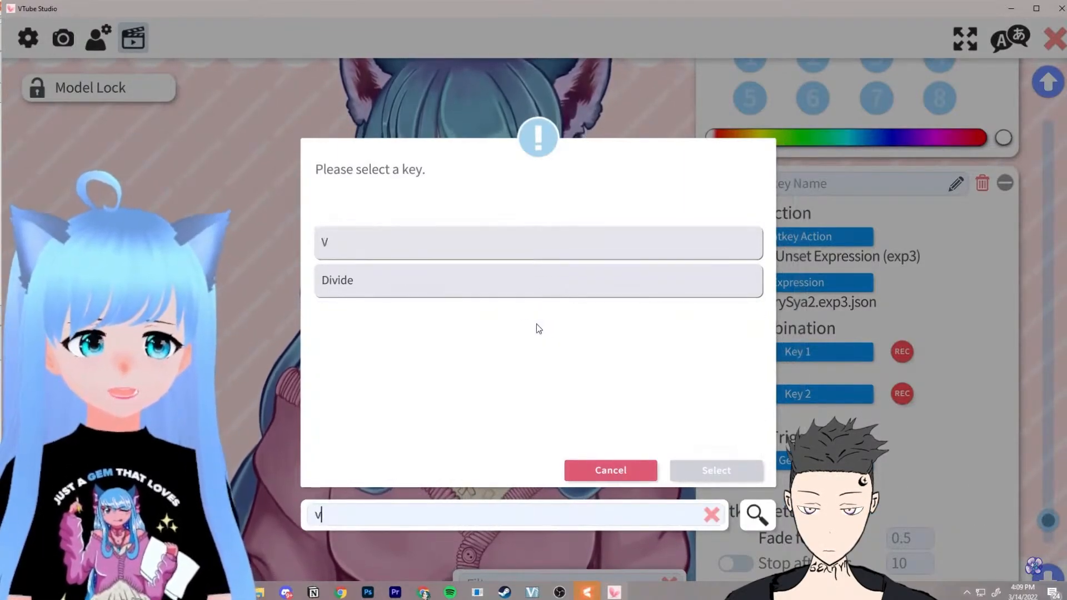
{"action": "left_click", "coordinate": [403, 252]}
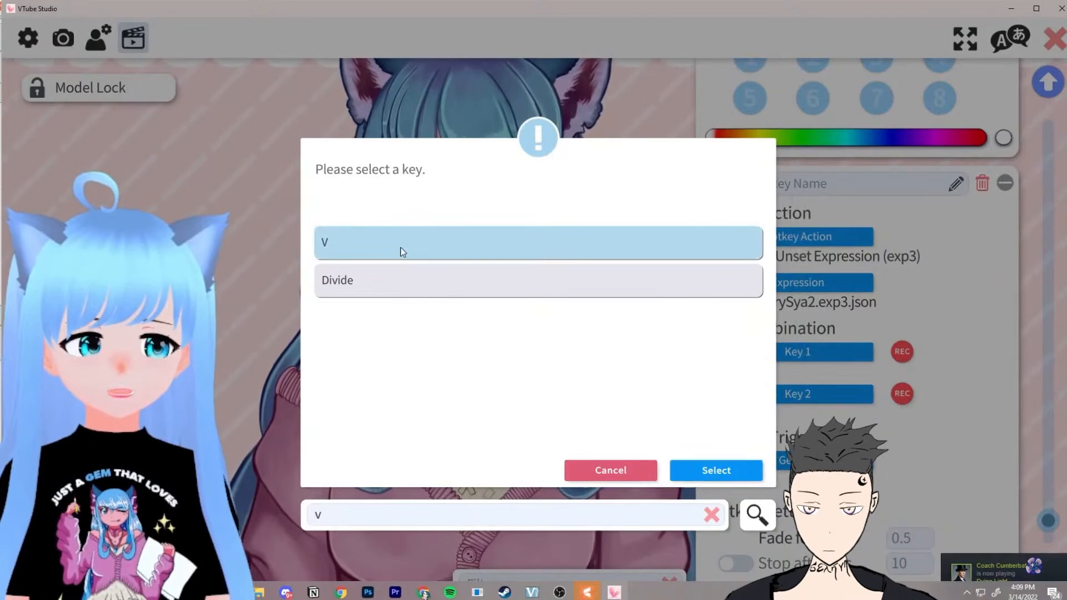
{"action": "left_click", "coordinate": [725, 469]}
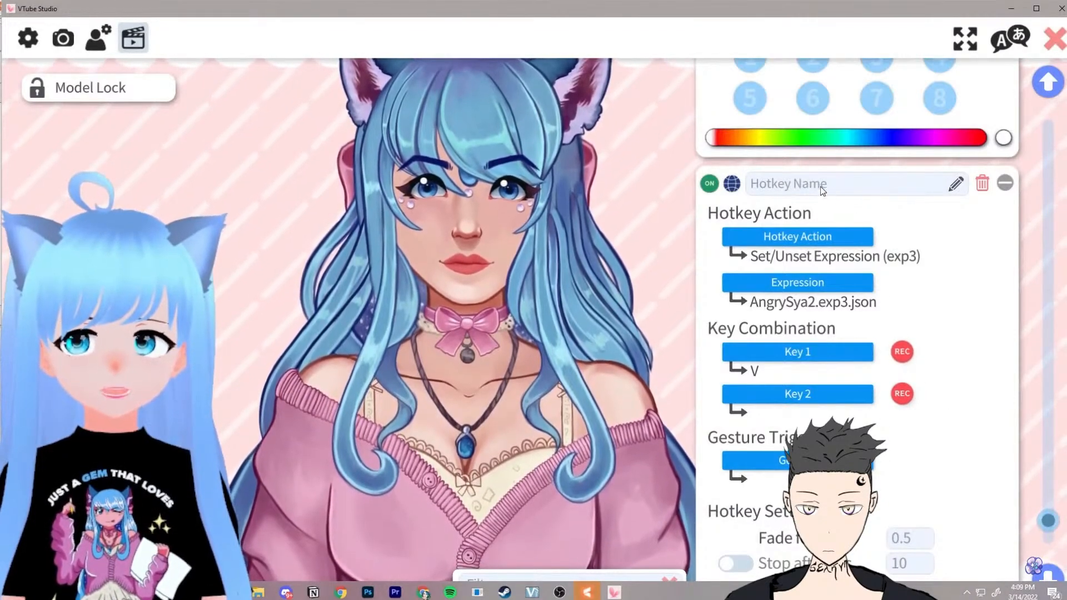
Step: Test the V and C hotkeys to toggle the expressions on the model
{"action": "key", "text": "v"}
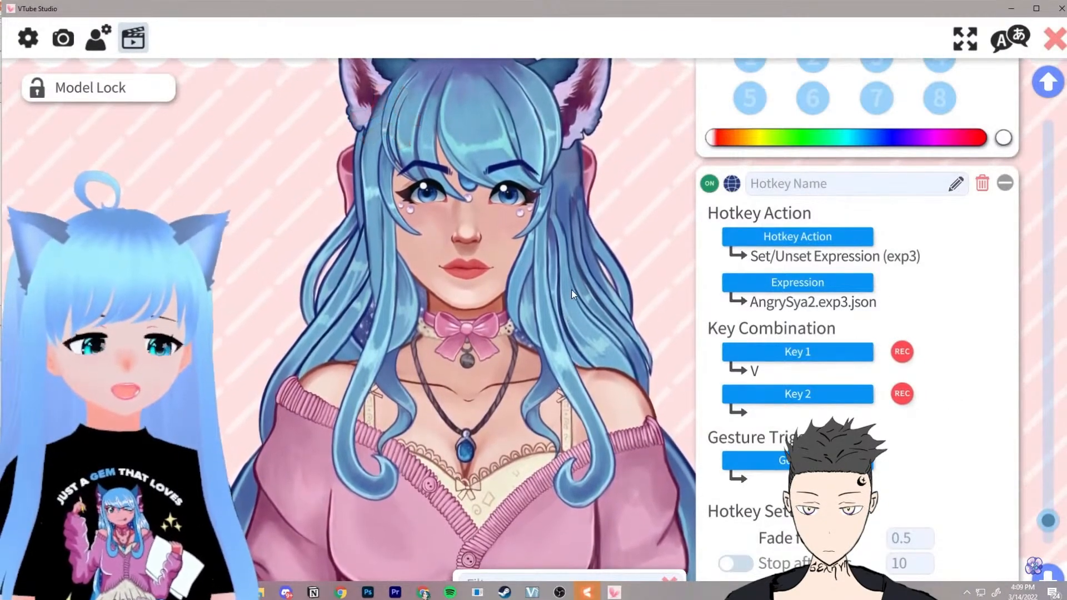
{"action": "left_click_drag", "start_coordinate": [575, 236], "coordinate": [560, 351]}
{"action": "key", "text": "v"}
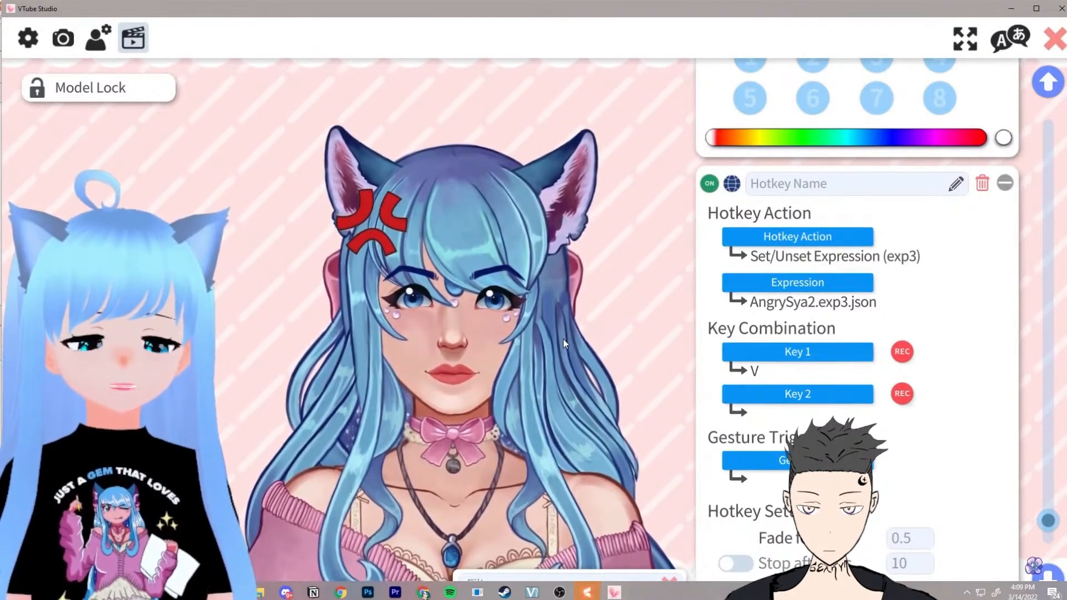
{"action": "key", "text": "v"}
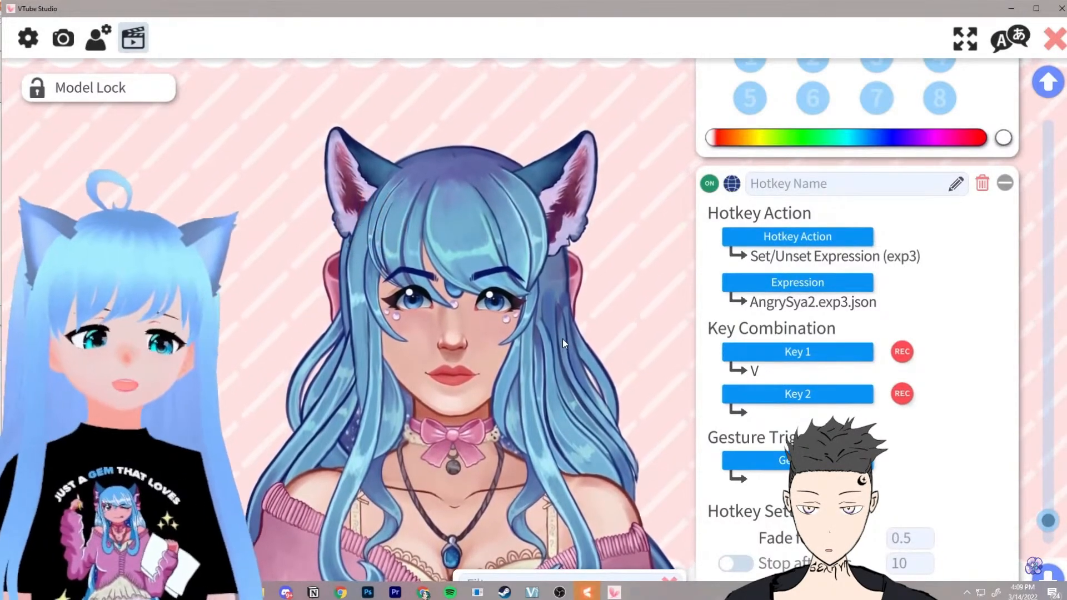
{"action": "key", "text": "v"}
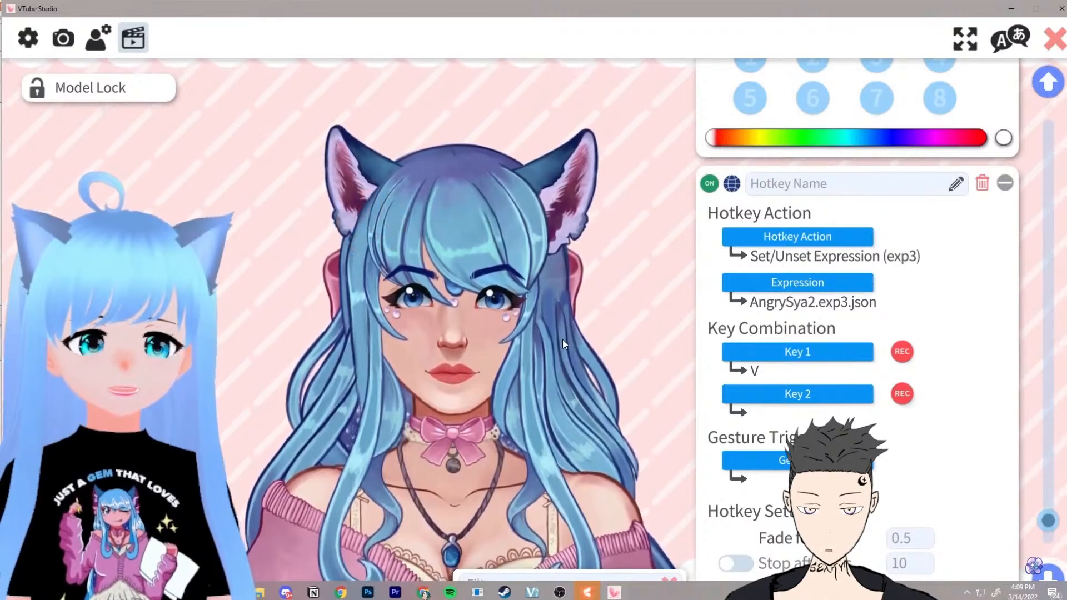
{"action": "key", "text": "c"}
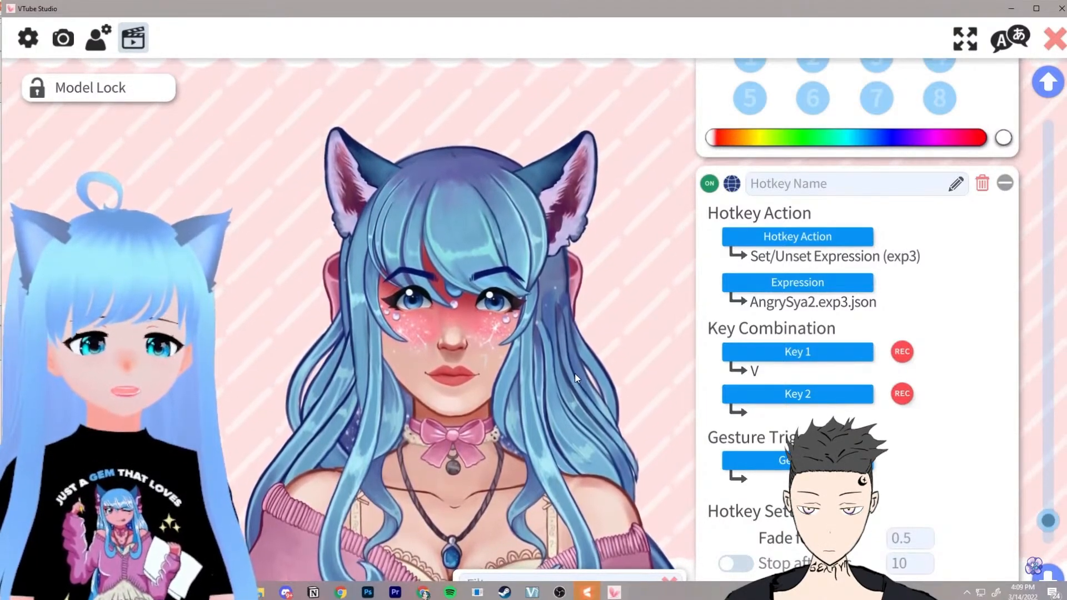
{"action": "key", "text": "v"}
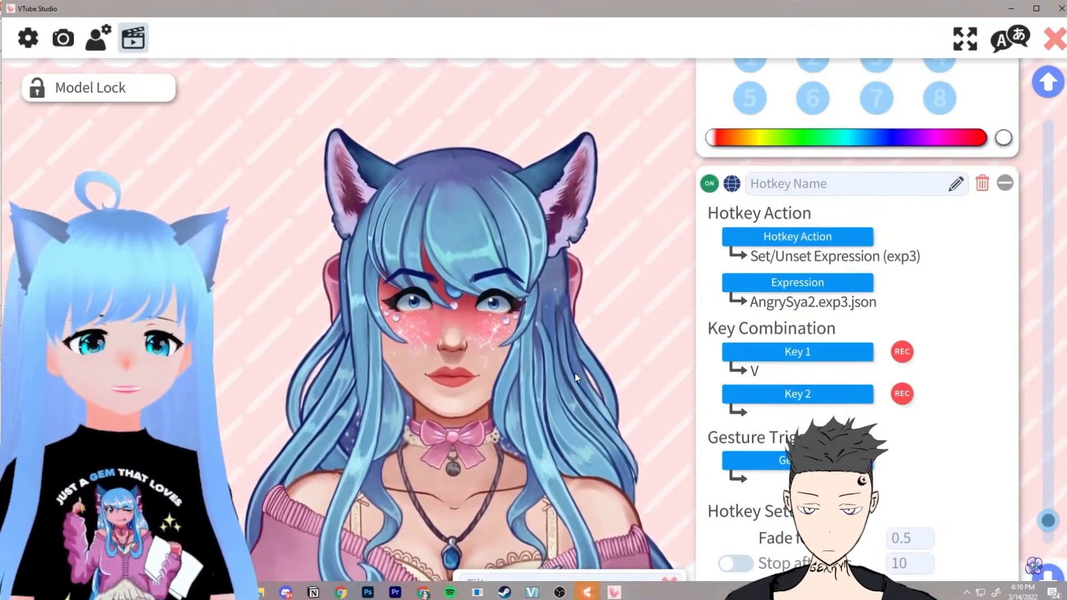
{"action": "key", "text": "v"}
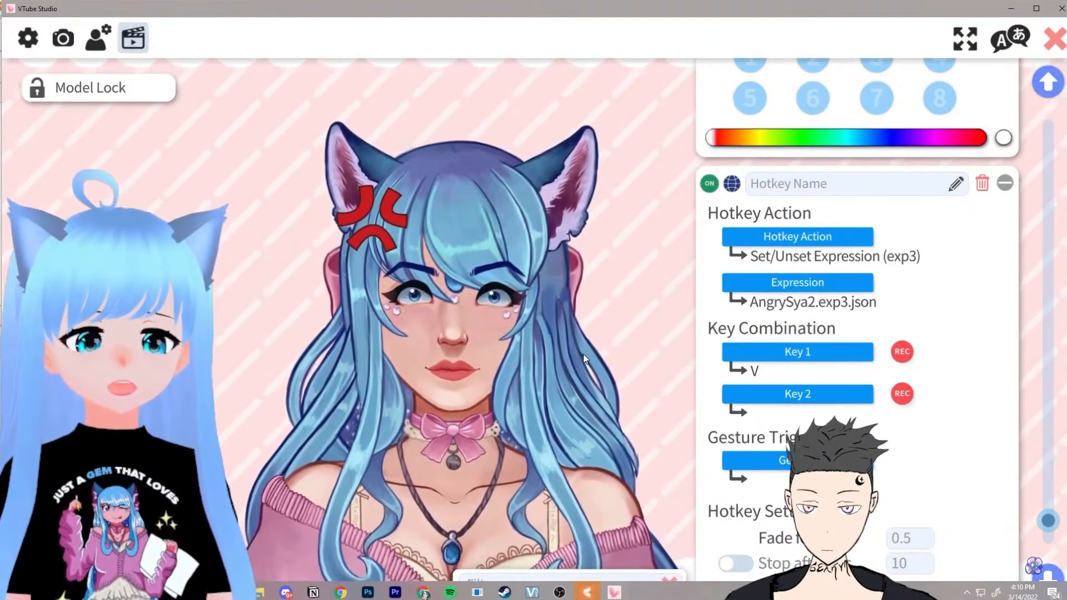
Step: Open the Expression Editor to create a new expression
{"action": "scroll", "coordinate": [871, 428], "scroll_direction": "down", "scroll_amount": 5}
{"action": "scroll", "coordinate": [917, 514], "scroll_direction": "up", "scroll_amount": 4}
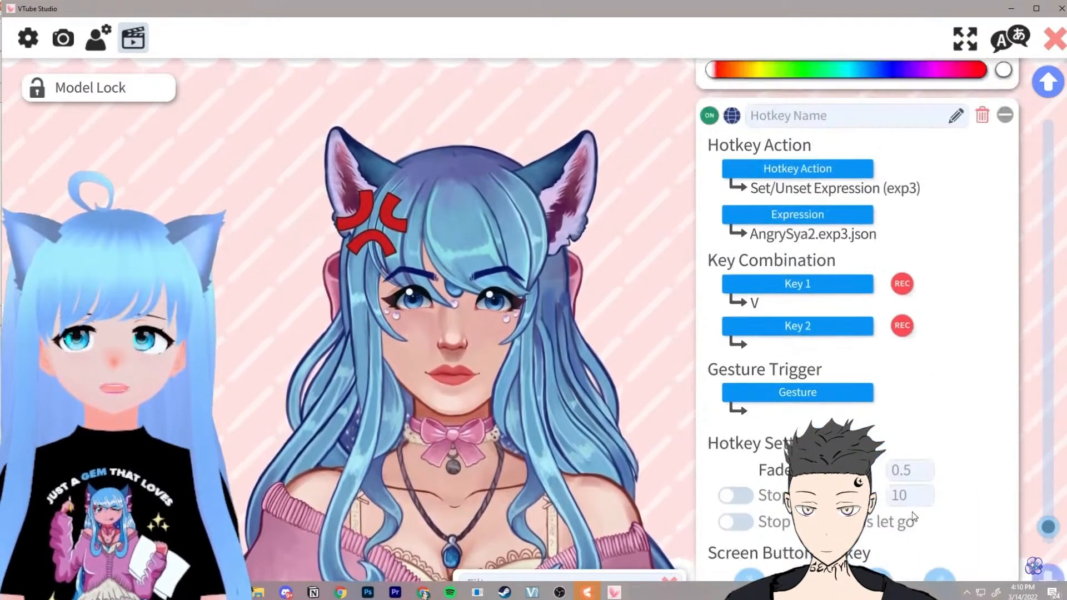
{"action": "scroll", "coordinate": [913, 507], "scroll_direction": "down", "scroll_amount": 7}
{"action": "scroll", "coordinate": [913, 505], "scroll_direction": "down", "scroll_amount": 4}
{"action": "scroll", "coordinate": [945, 477], "scroll_direction": "up", "scroll_amount": 3}
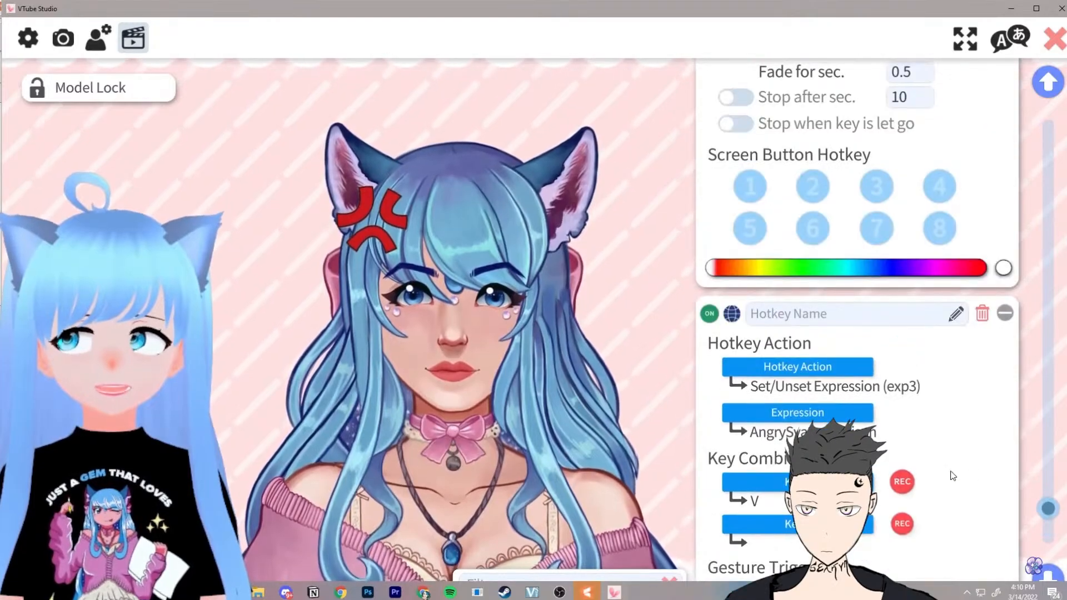
{"action": "scroll", "coordinate": [912, 355], "scroll_direction": "up", "scroll_amount": 12}
{"action": "left_click", "coordinate": [824, 251]}
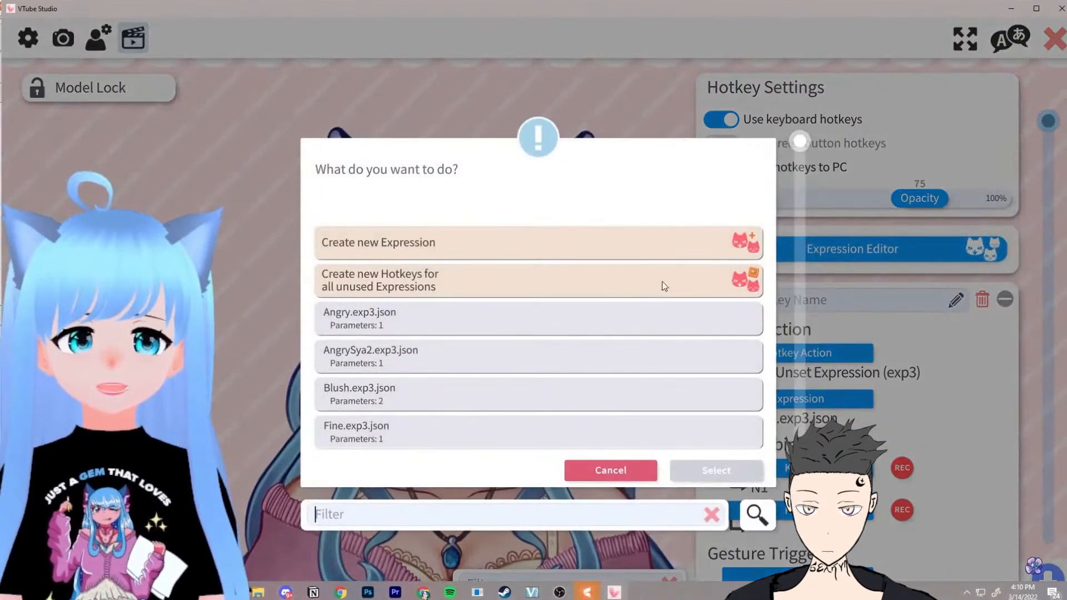
{"action": "left_click", "coordinate": [739, 472]}
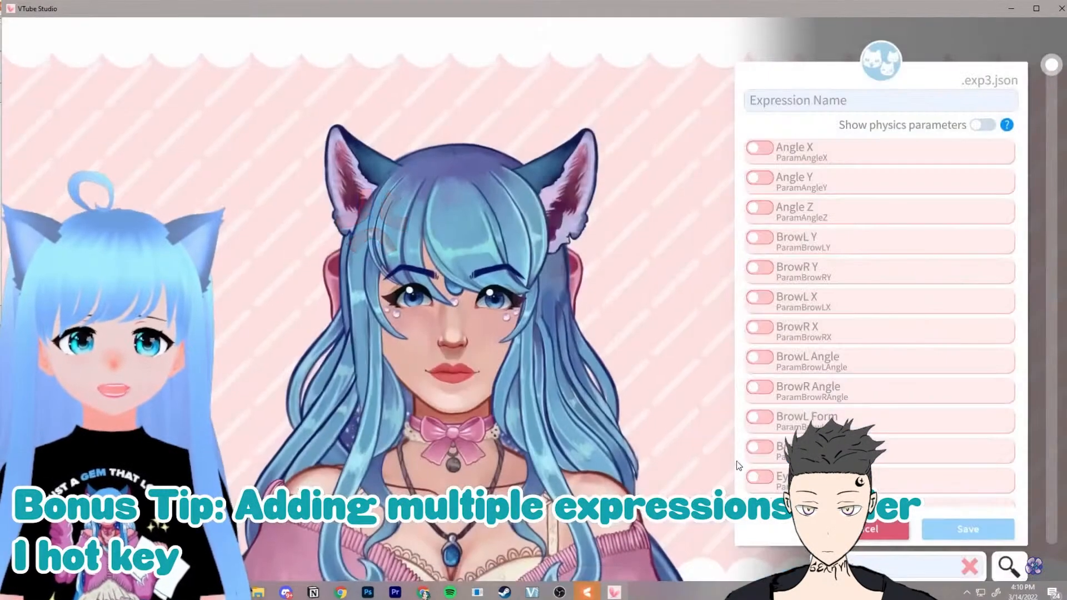
Step: In the new expression, enable BlushEmote and Constallations and set both to 1
{"action": "scroll", "coordinate": [925, 334], "scroll_direction": "down", "scroll_amount": 10}
{"action": "scroll", "coordinate": [940, 337], "scroll_direction": "down", "scroll_amount": 3}
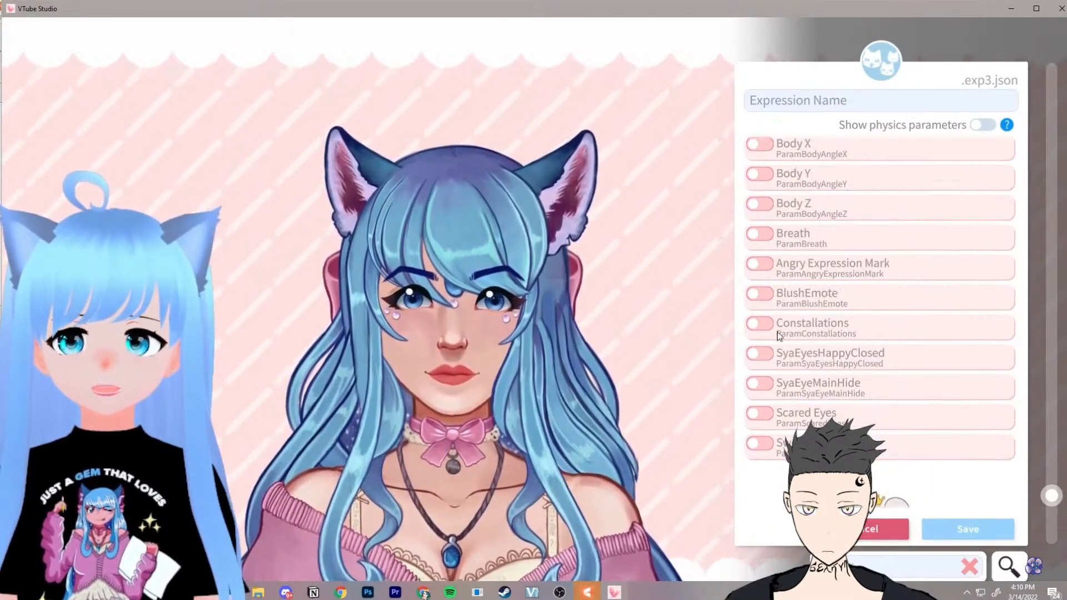
{"action": "left_click", "coordinate": [759, 295]}
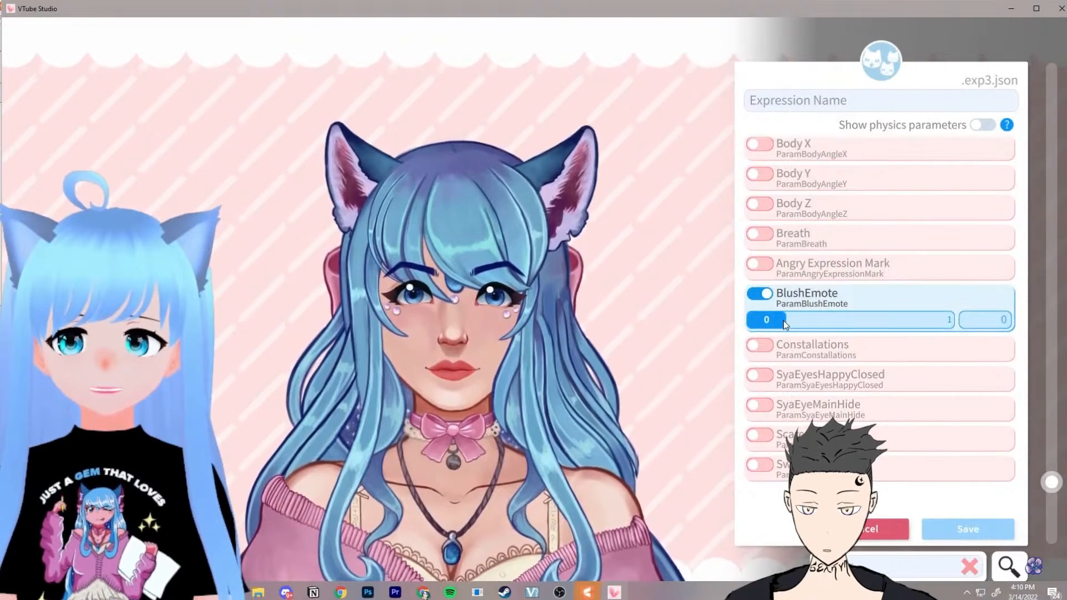
{"action": "left_click_drag", "start_coordinate": [766, 319], "coordinate": [939, 320]}
{"action": "left_click", "coordinate": [759, 346]}
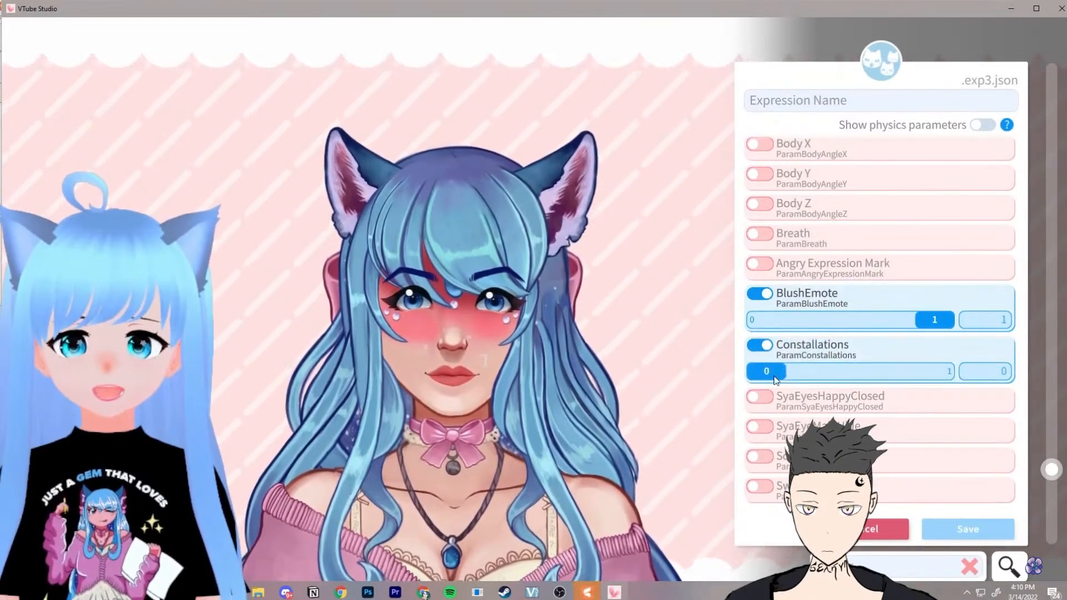
{"action": "left_click_drag", "start_coordinate": [767, 371], "coordinate": [939, 371]}
Step: Enable the Scared Eyes parameter in the expression and set it to 1
{"action": "scroll", "coordinate": [814, 235], "scroll_direction": "up", "scroll_amount": 2}
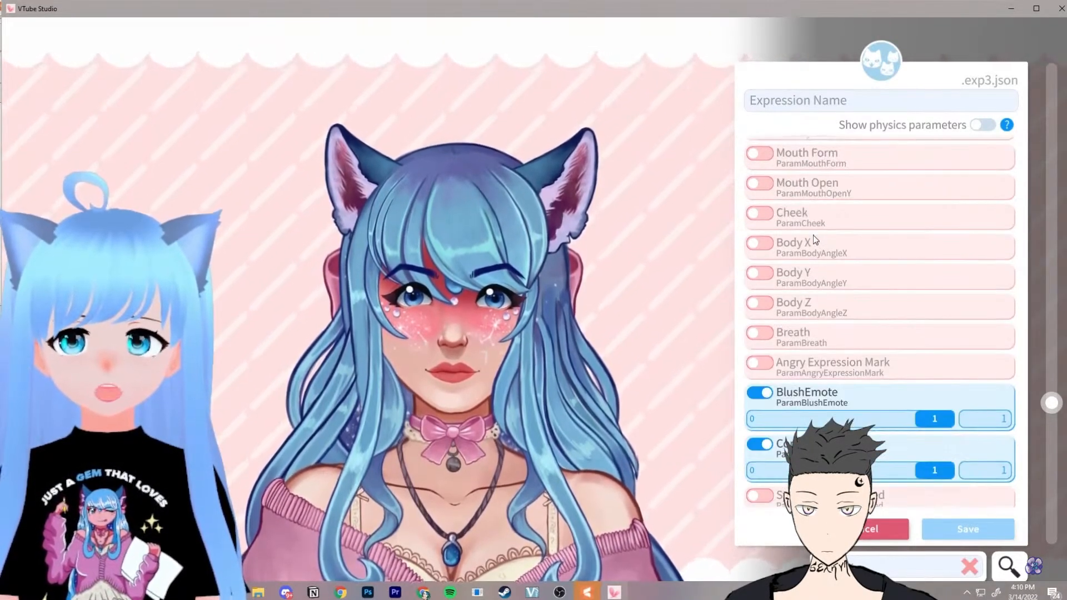
{"action": "scroll", "coordinate": [835, 285], "scroll_direction": "down", "scroll_amount": 4}
{"action": "left_click", "coordinate": [759, 390]}
{"action": "left_click_drag", "start_coordinate": [768, 423], "coordinate": [939, 417]}
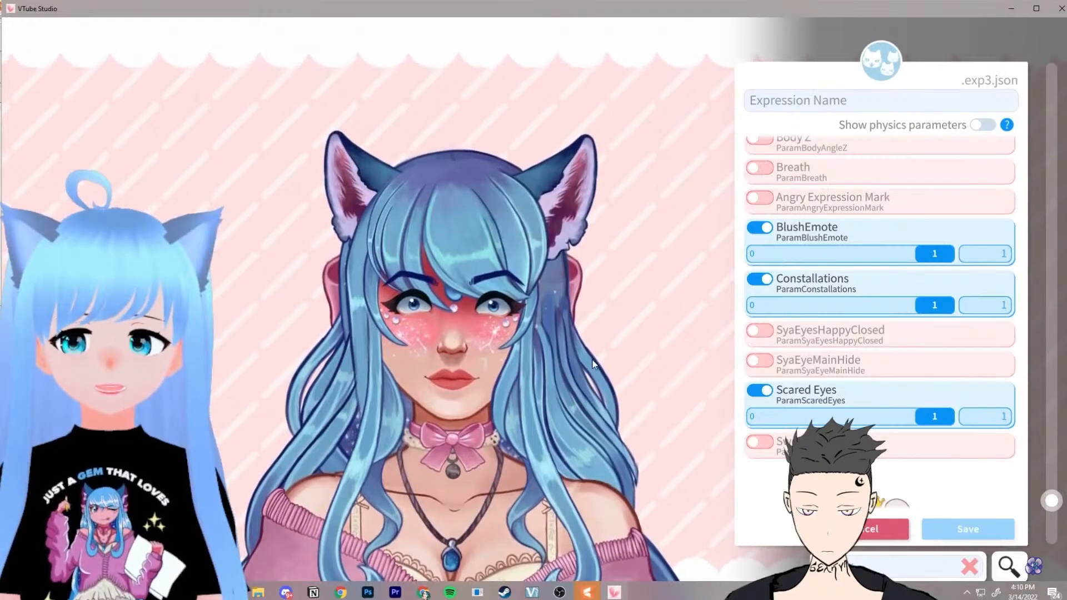
Step: Name the expression Scared Blush and save it
{"action": "left_click", "coordinate": [804, 106]}
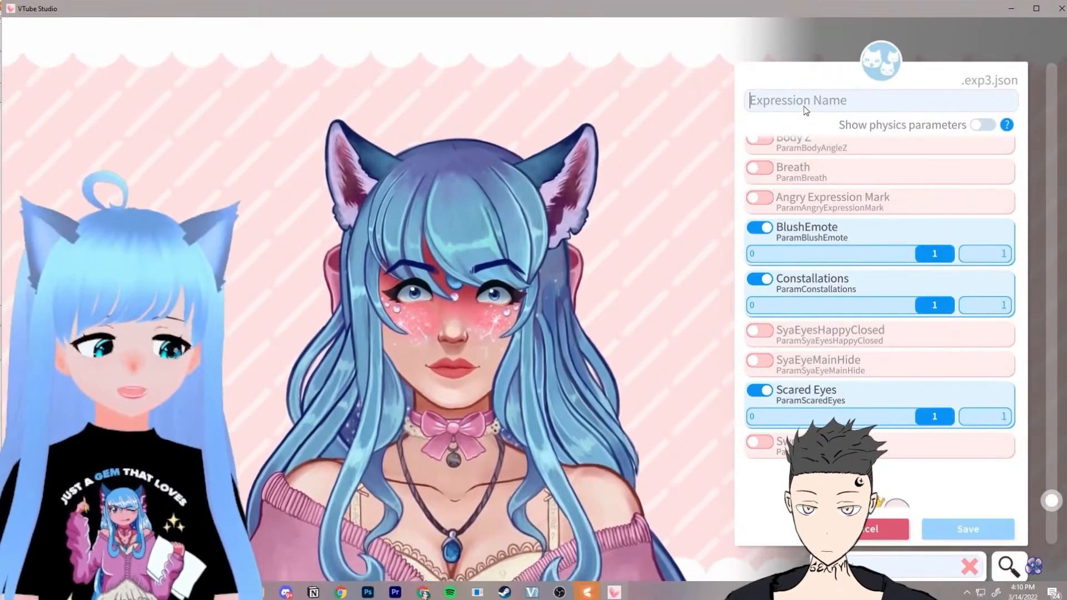
{"action": "type", "text": "Scared Blush"}
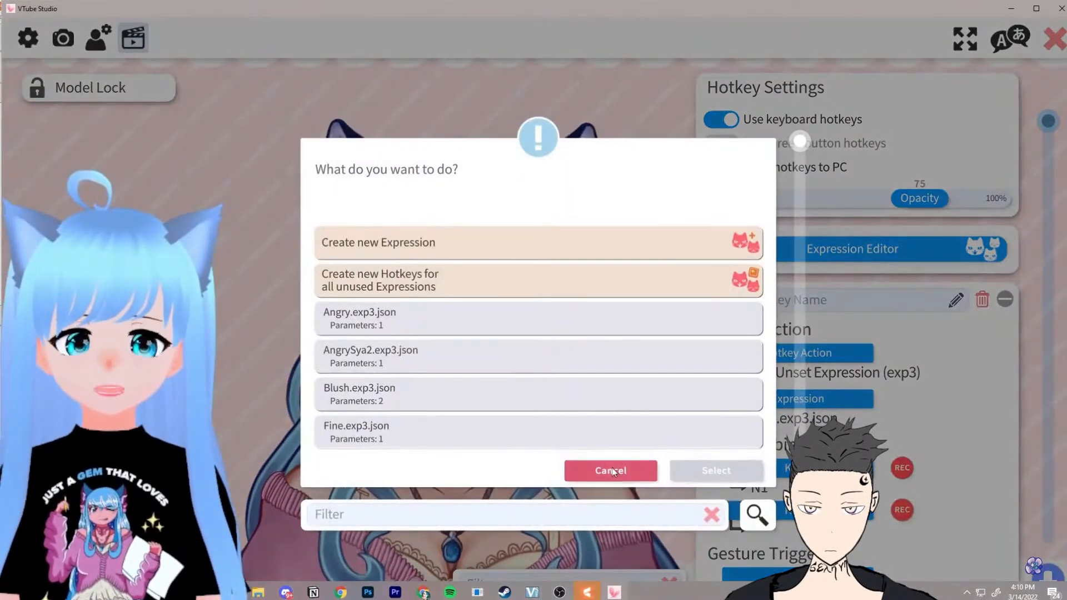
{"action": "left_click", "coordinate": [610, 470]}
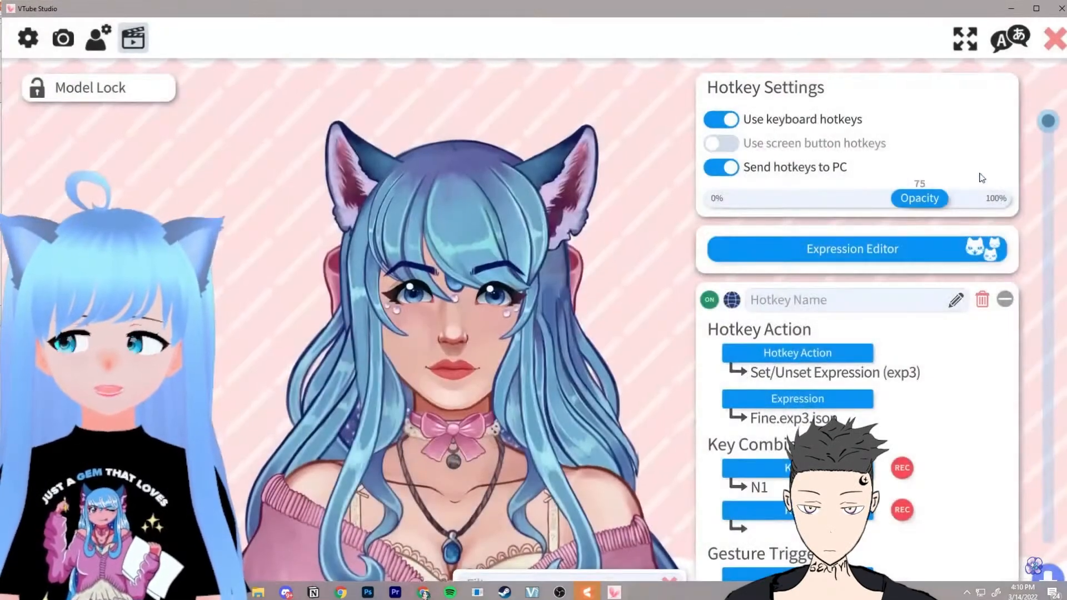
Step: Scroll down the hotkey list and add a new hotkey for the combined expression
{"action": "left_click_drag", "start_coordinate": [1046, 131], "coordinate": [1056, 585]}
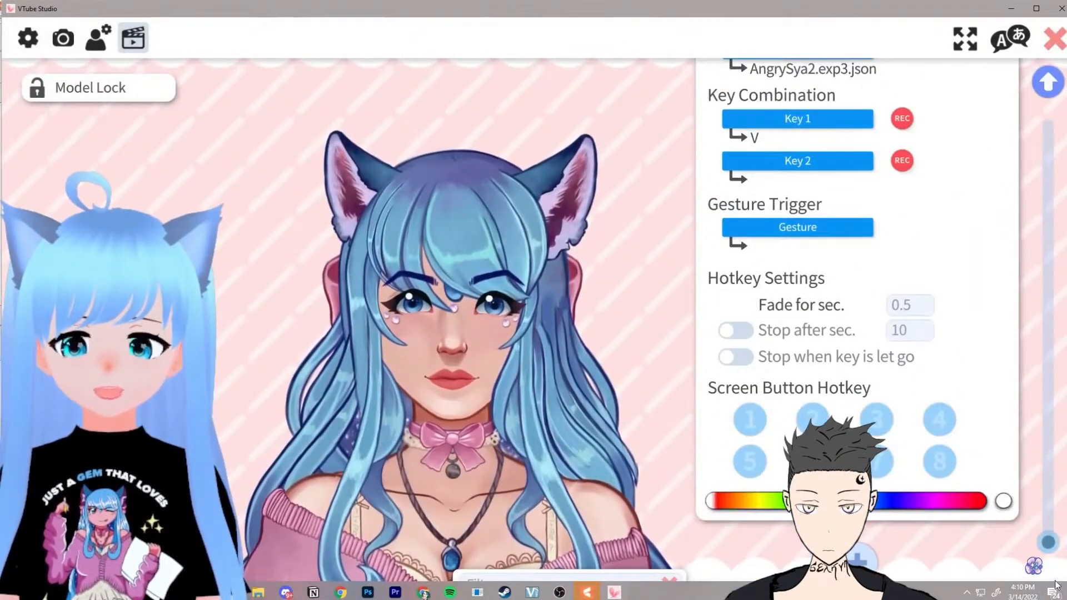
{"action": "left_click", "coordinate": [861, 561]}
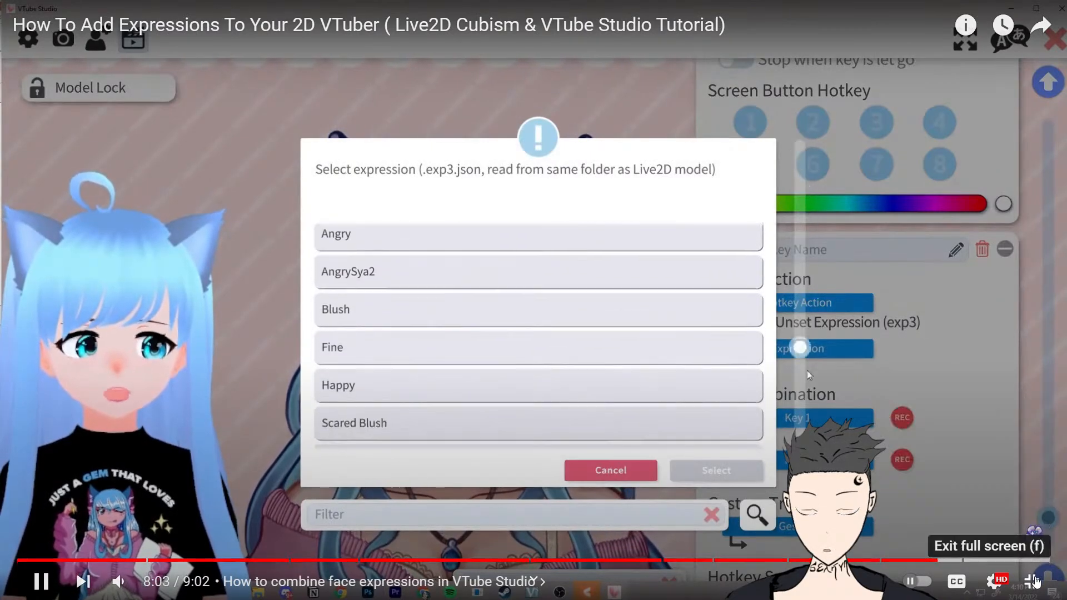
Step: Leave the tutorial video and switch to Cubism Editor
{"action": "left_click", "coordinate": [1032, 581]}
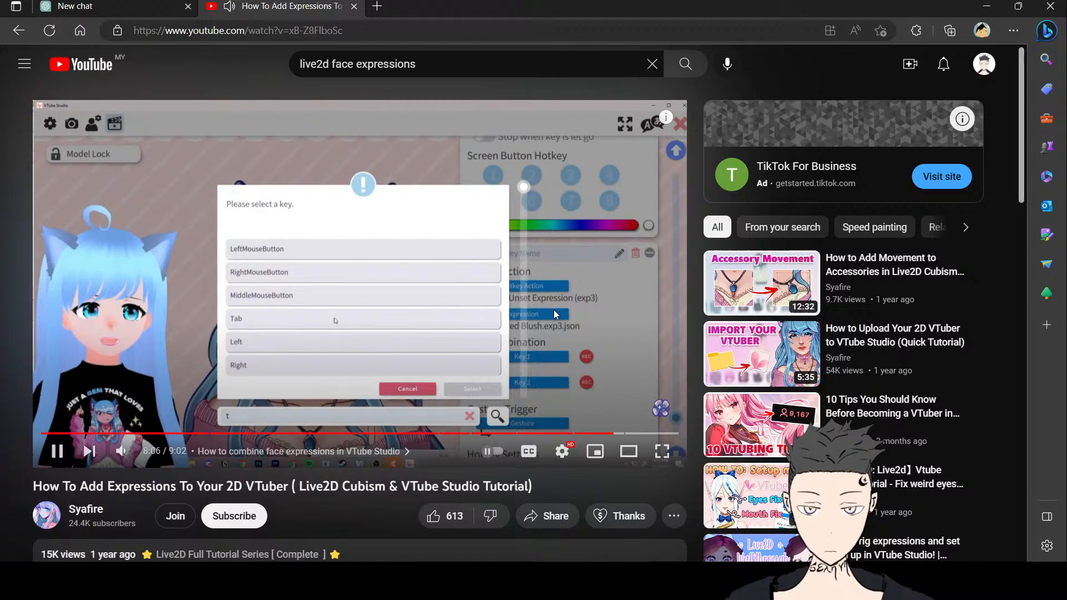
{"action": "left_click", "coordinate": [553, 309]}
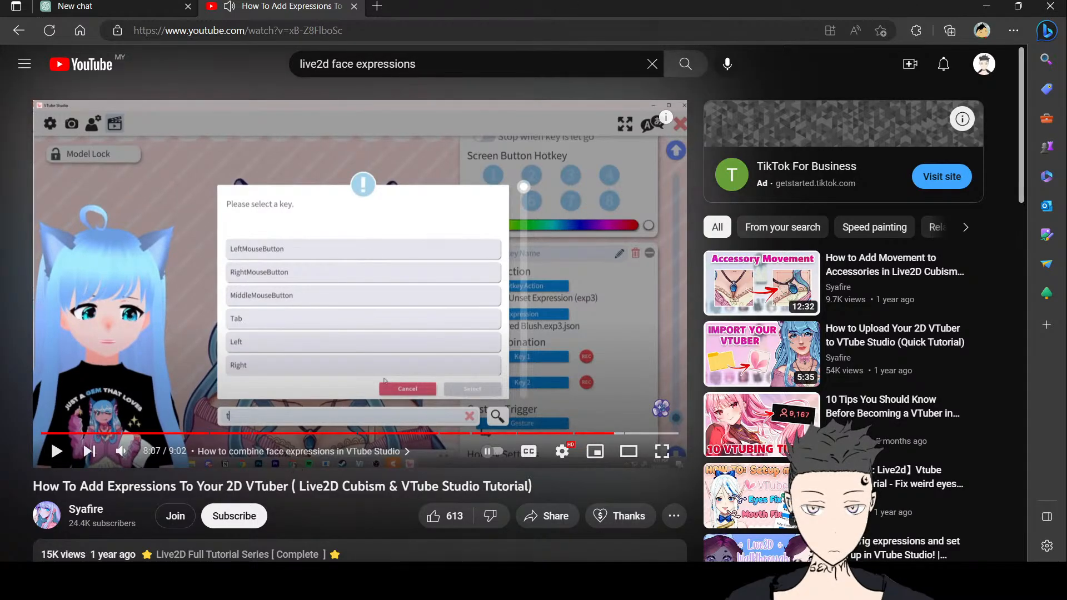
{"action": "key", "text": "alt+Tab"}
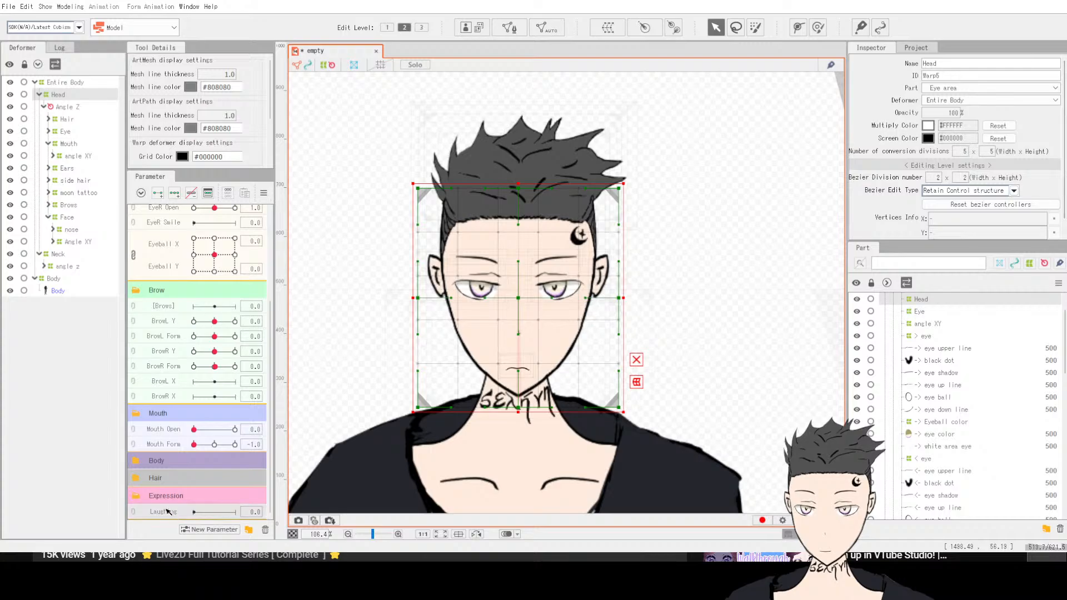
Step: Examine the parameter list and the Mouth folder in the deformer tree
{"action": "scroll", "coordinate": [196, 337], "scroll_direction": "up", "scroll_amount": 5}
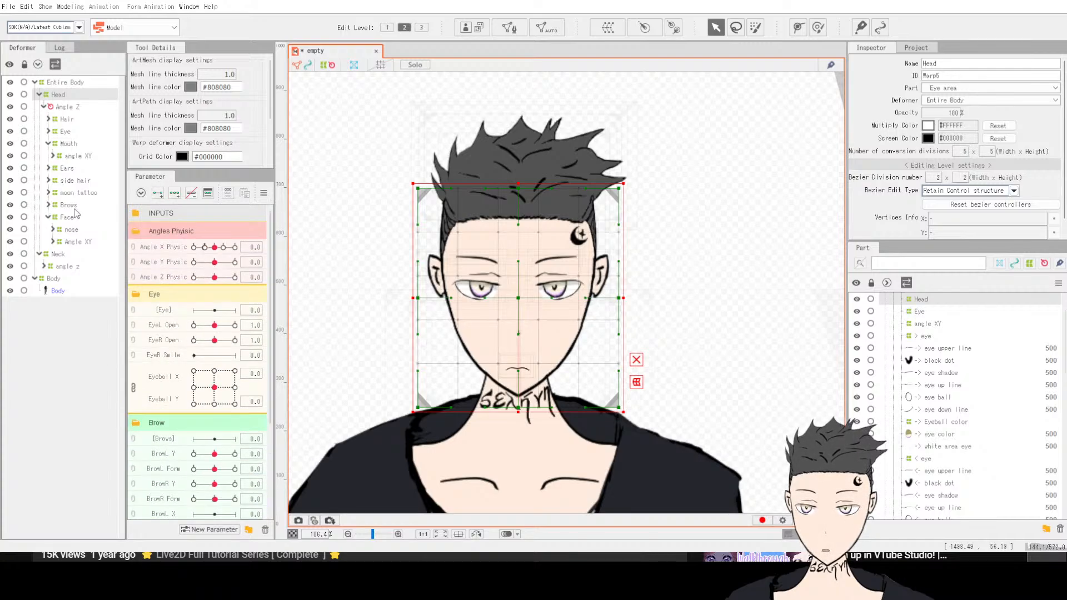
{"action": "scroll", "coordinate": [205, 319], "scroll_direction": "down", "scroll_amount": 3}
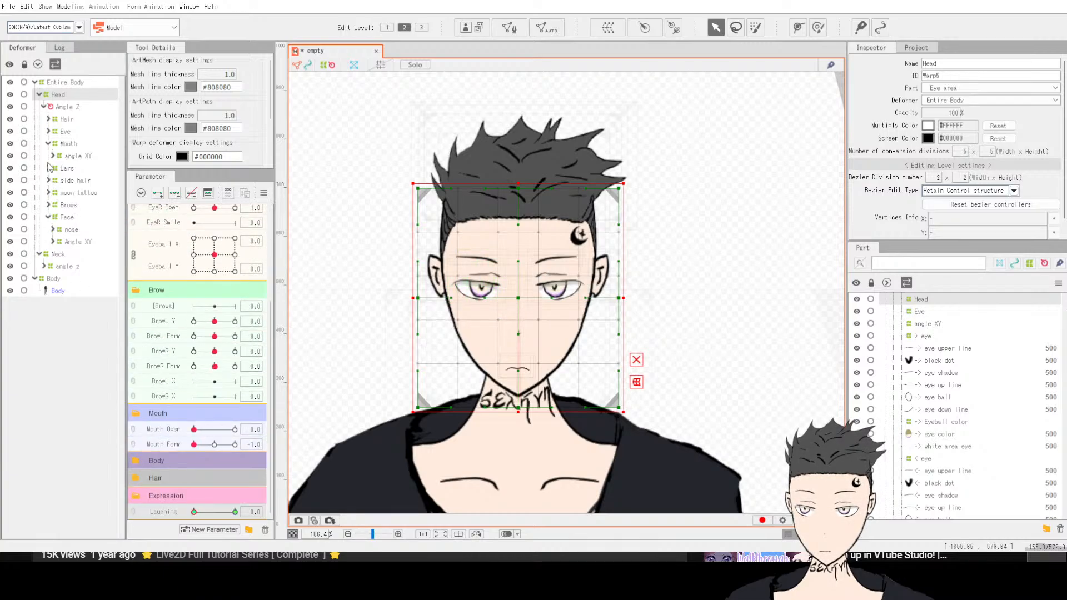
{"action": "left_click", "coordinate": [49, 144]}
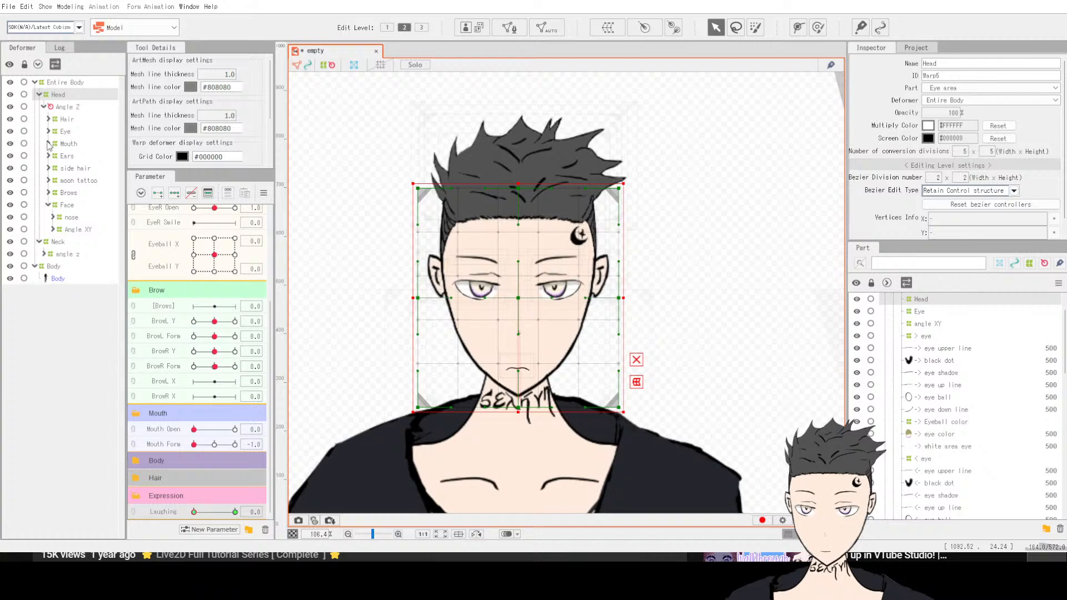
{"action": "left_click", "coordinate": [48, 143]}
{"action": "left_click", "coordinate": [49, 144]}
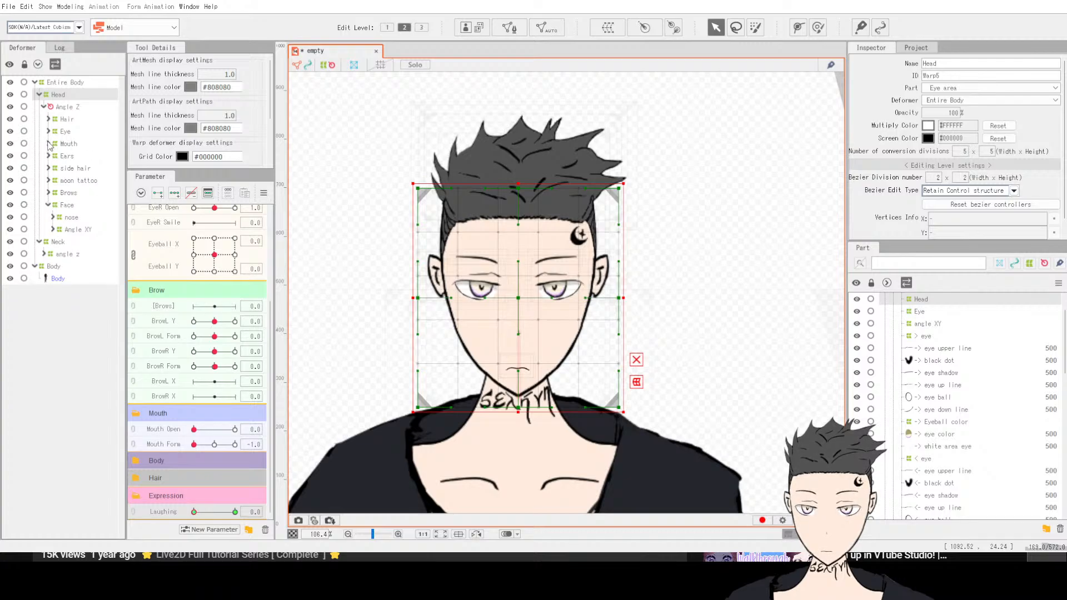
{"action": "left_click", "coordinate": [49, 144]}
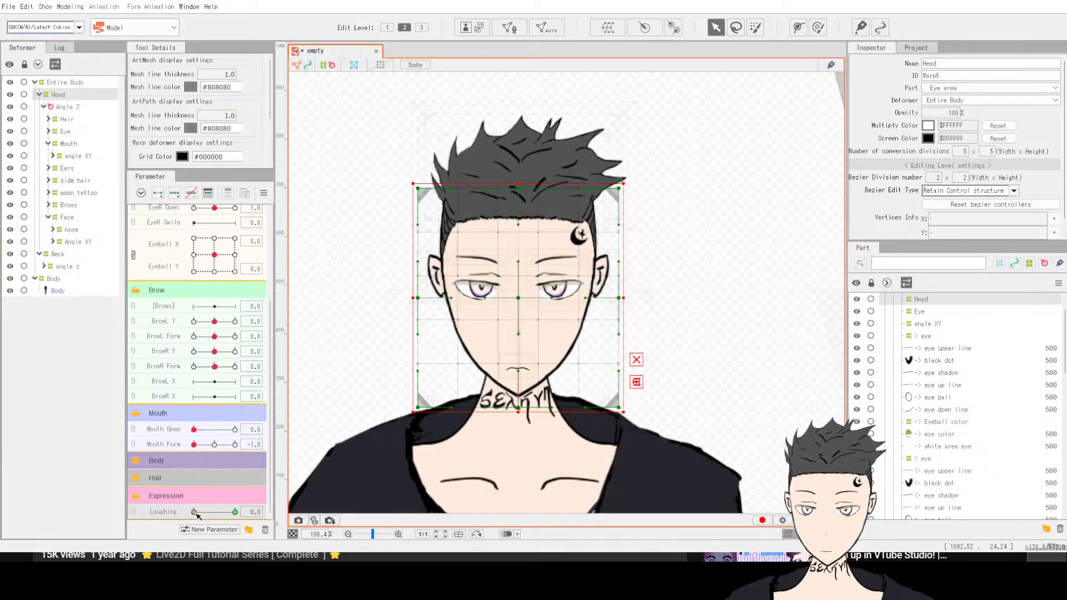
Step: Preview the Laughing parameter while selecting the Head and Mouth deformers in turn
{"action": "left_click_drag", "start_coordinate": [195, 512], "coordinate": [274, 514]}
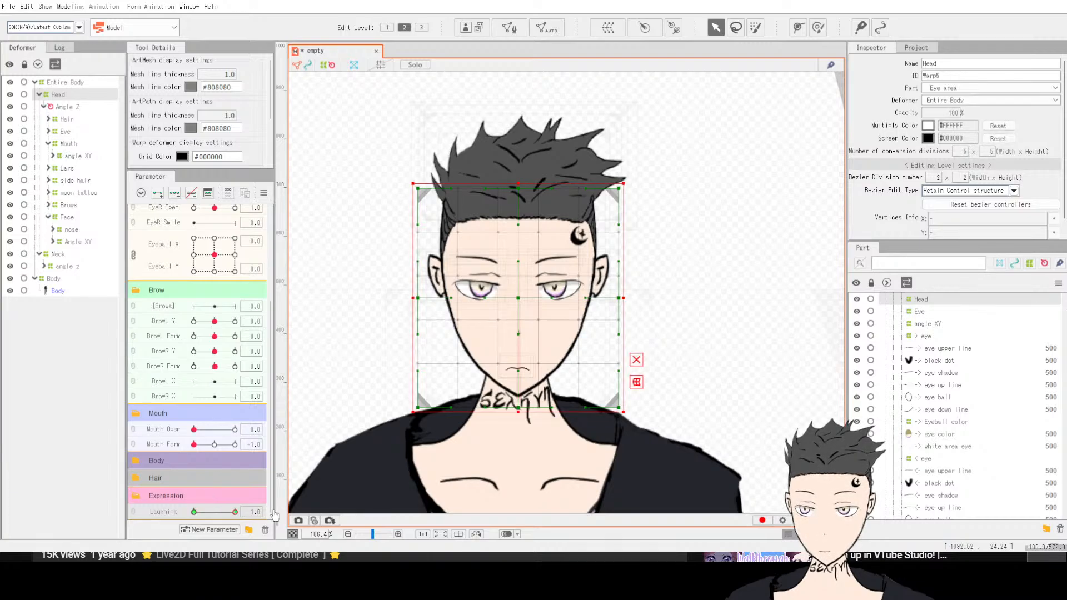
{"action": "left_click", "coordinate": [69, 144]}
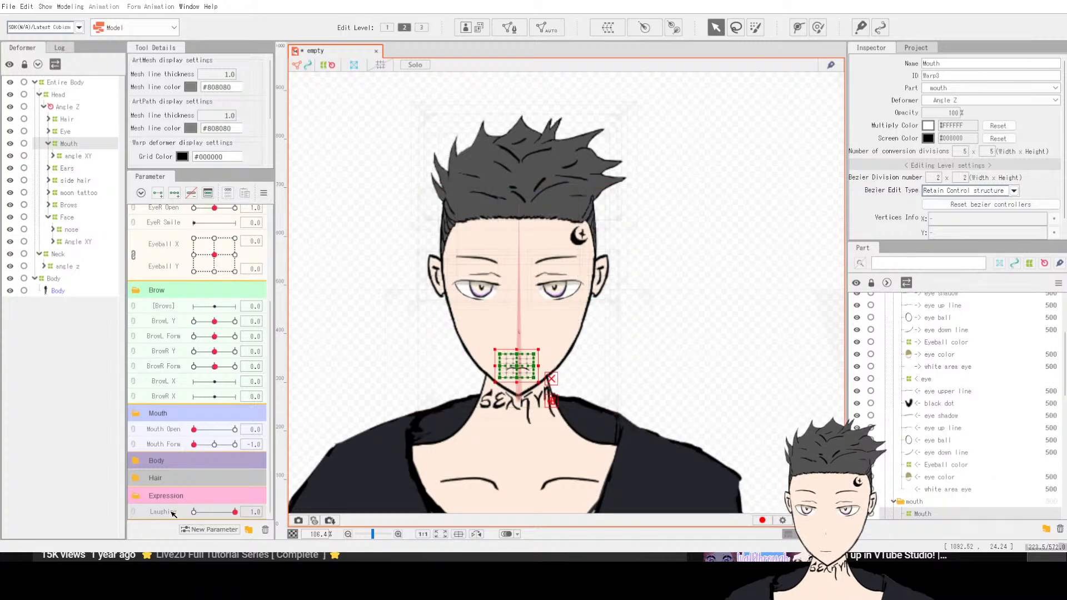
{"action": "left_click_drag", "start_coordinate": [195, 512], "coordinate": [183, 512]}
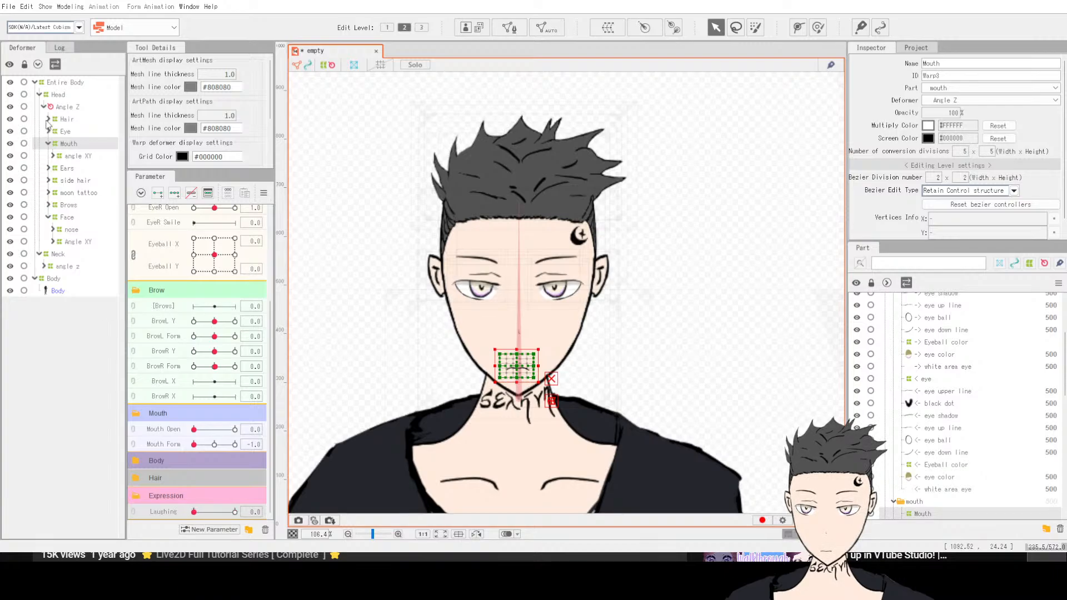
{"action": "left_click", "coordinate": [54, 96]}
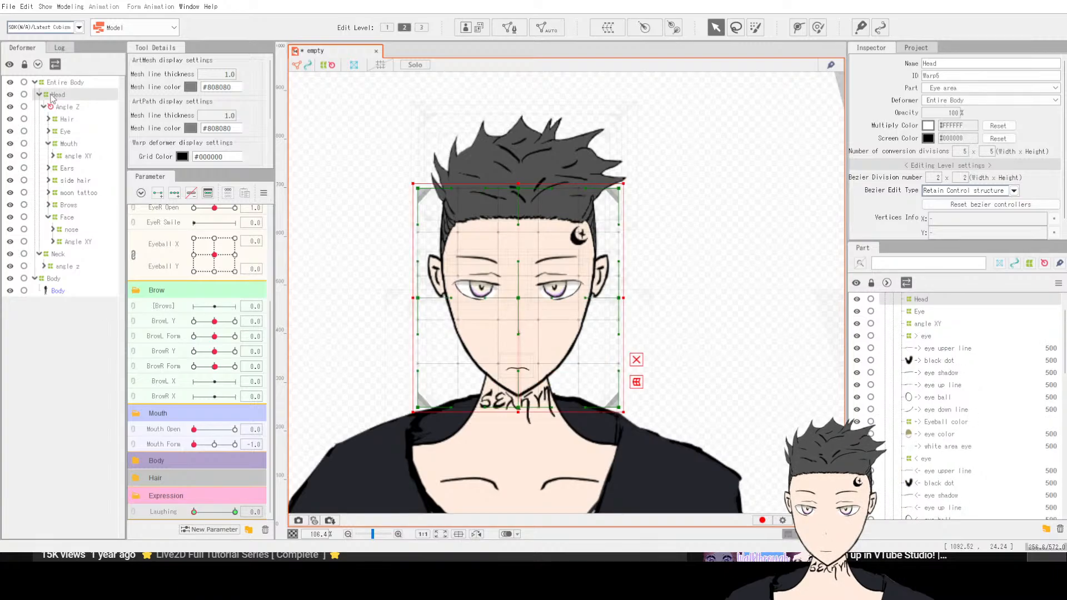
{"action": "left_click", "coordinate": [70, 146]}
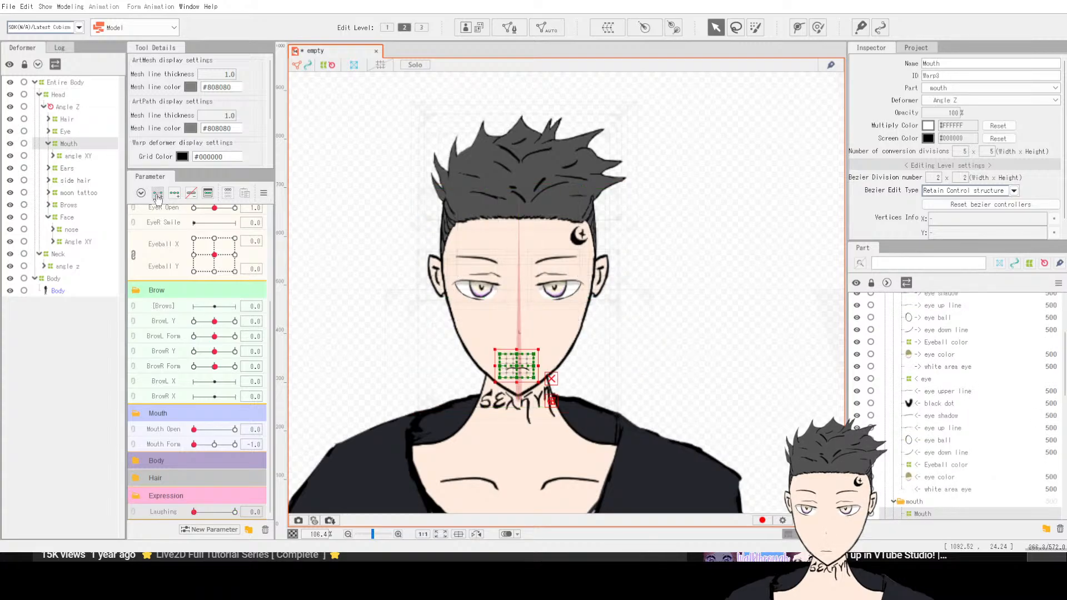
{"action": "left_click", "coordinate": [56, 96]}
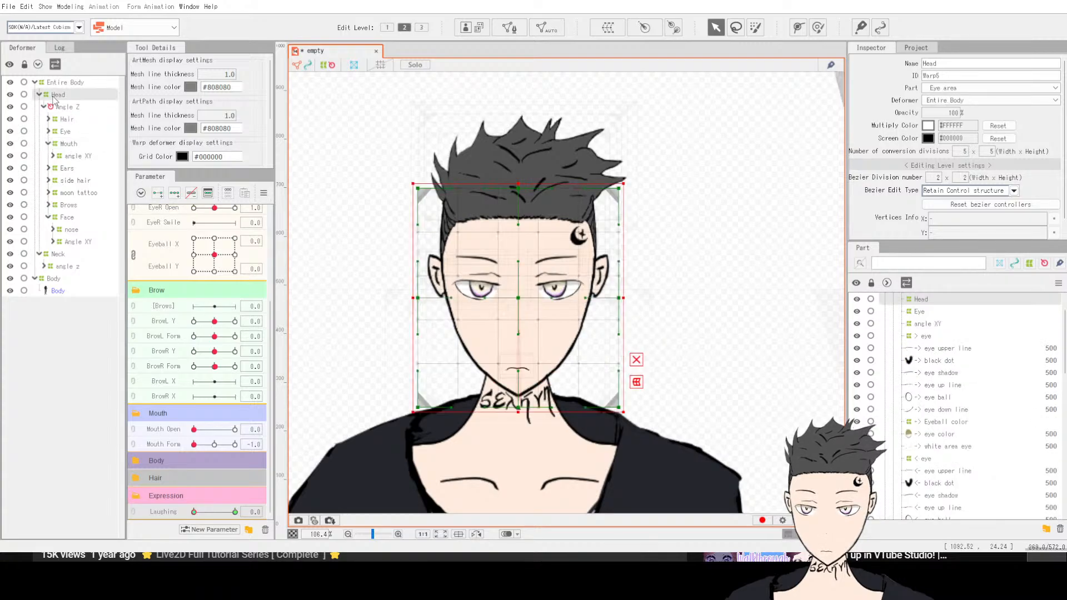
{"action": "left_click", "coordinate": [69, 143]}
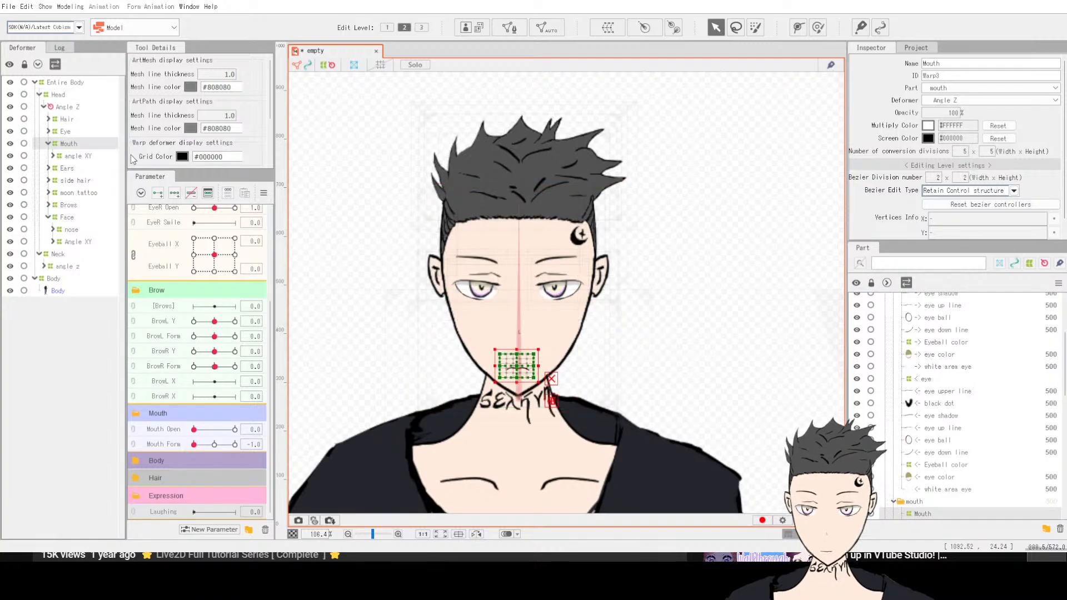
{"action": "left_click", "coordinate": [179, 198]}
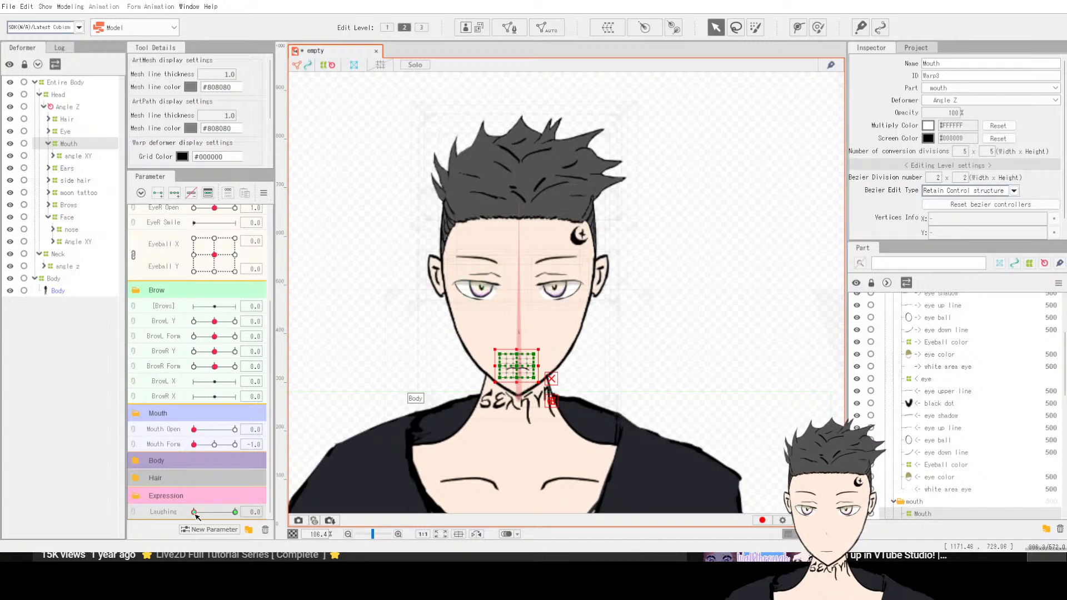
{"action": "left_click_drag", "start_coordinate": [196, 516], "coordinate": [237, 516]}
Step: Zoom in on the mouth and select the top lip mesh inside the Lips deformer
{"action": "scroll", "coordinate": [405, 278], "scroll_direction": "up", "scroll_amount": 5}
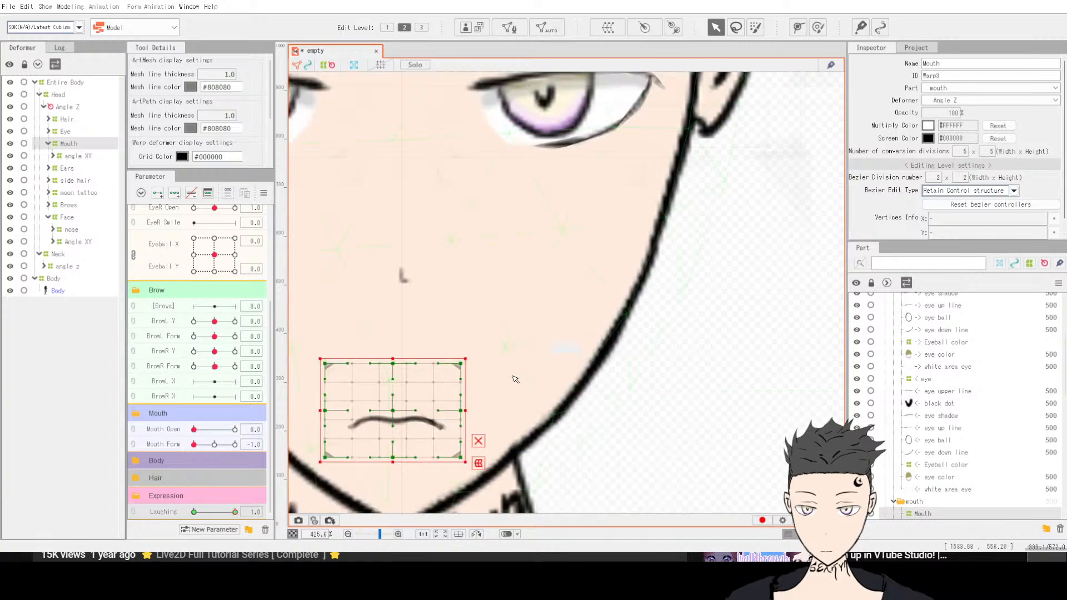
{"action": "scroll", "coordinate": [324, 234], "scroll_direction": "down", "scroll_amount": 7}
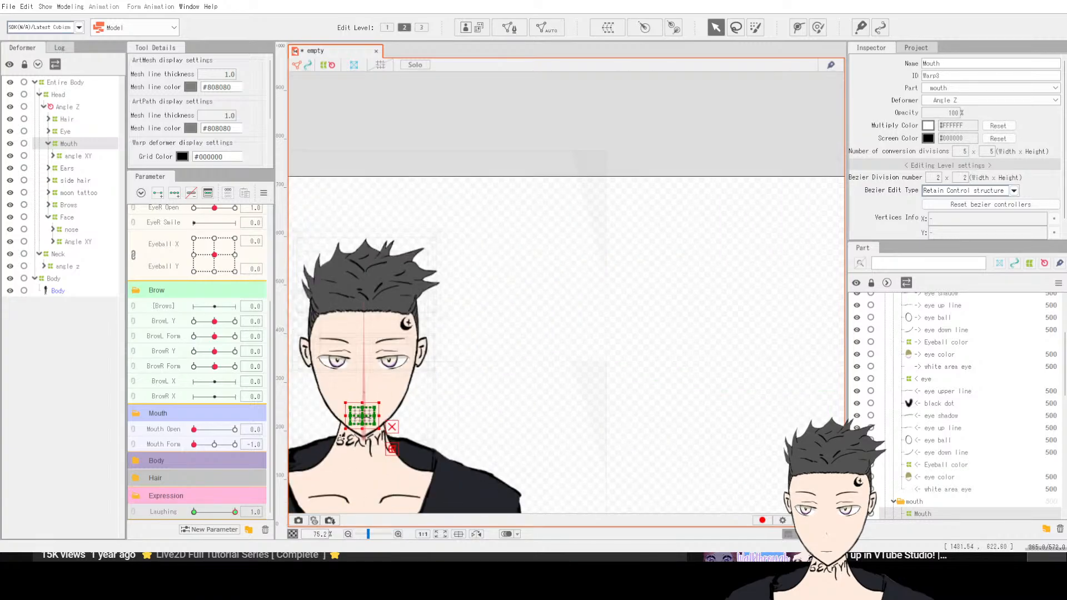
{"action": "scroll", "coordinate": [340, 436], "scroll_direction": "up", "scroll_amount": 6}
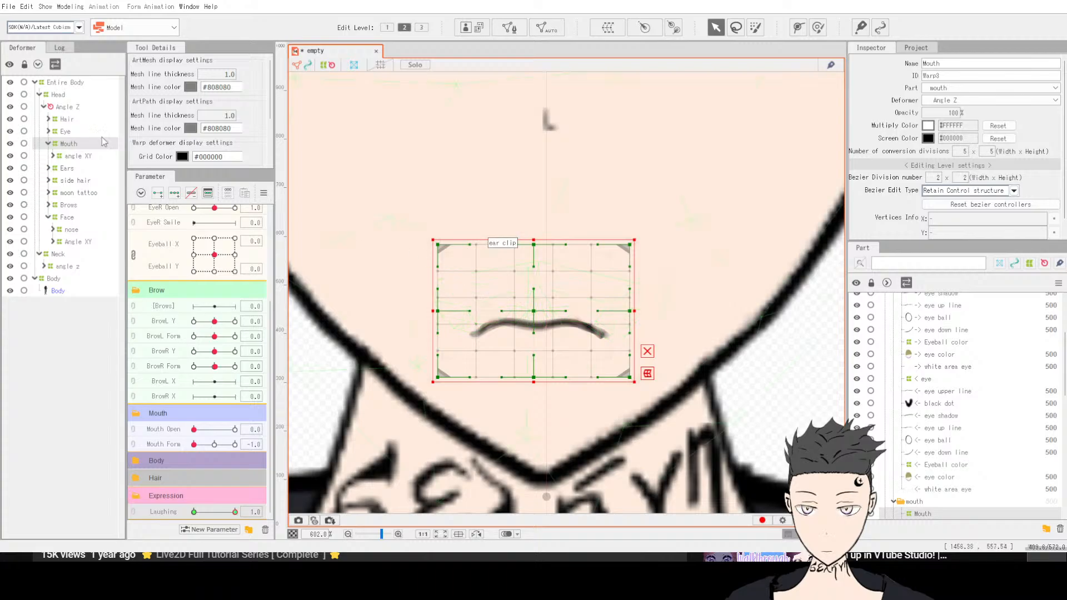
{"action": "left_click", "coordinate": [53, 156]}
{"action": "left_click", "coordinate": [57, 168]}
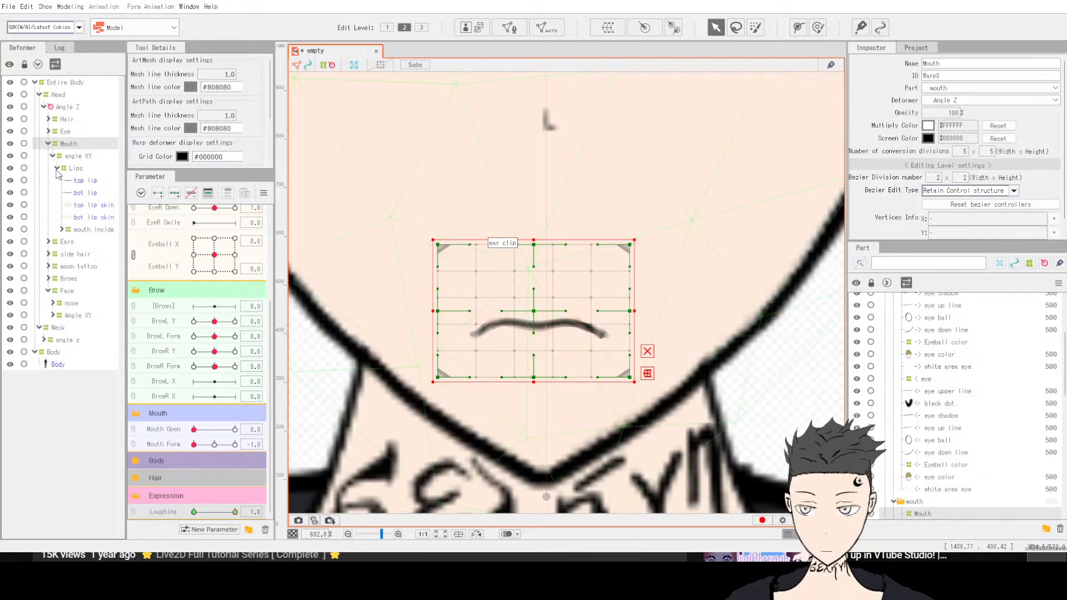
{"action": "left_click", "coordinate": [78, 180]}
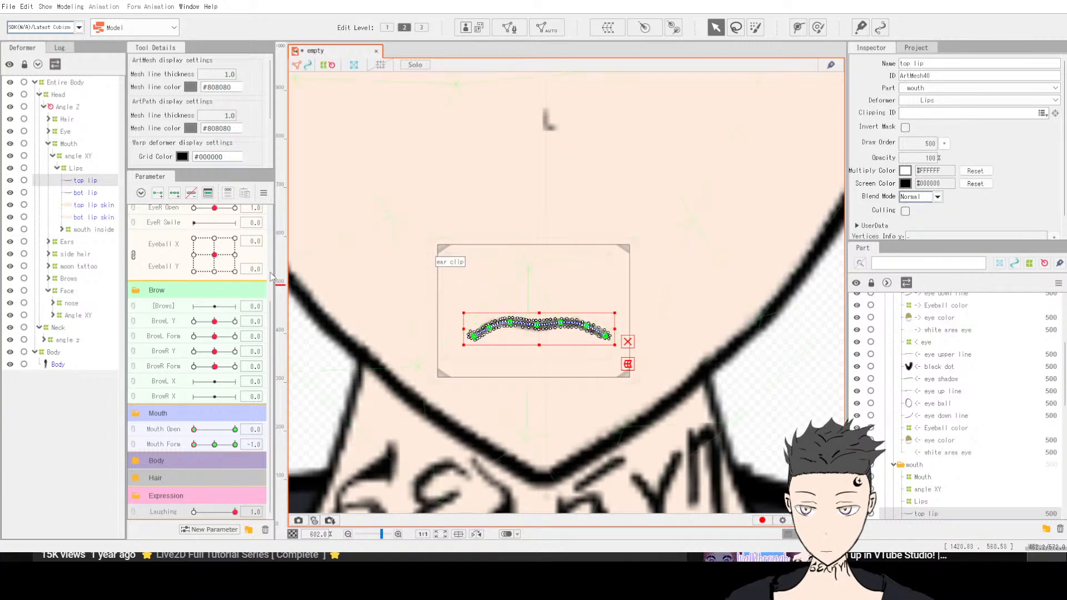
{"action": "left_click", "coordinate": [158, 193]}
Step: Select the Lips deformer and add keys to the Laughing parameter
{"action": "left_click", "coordinate": [66, 144]}
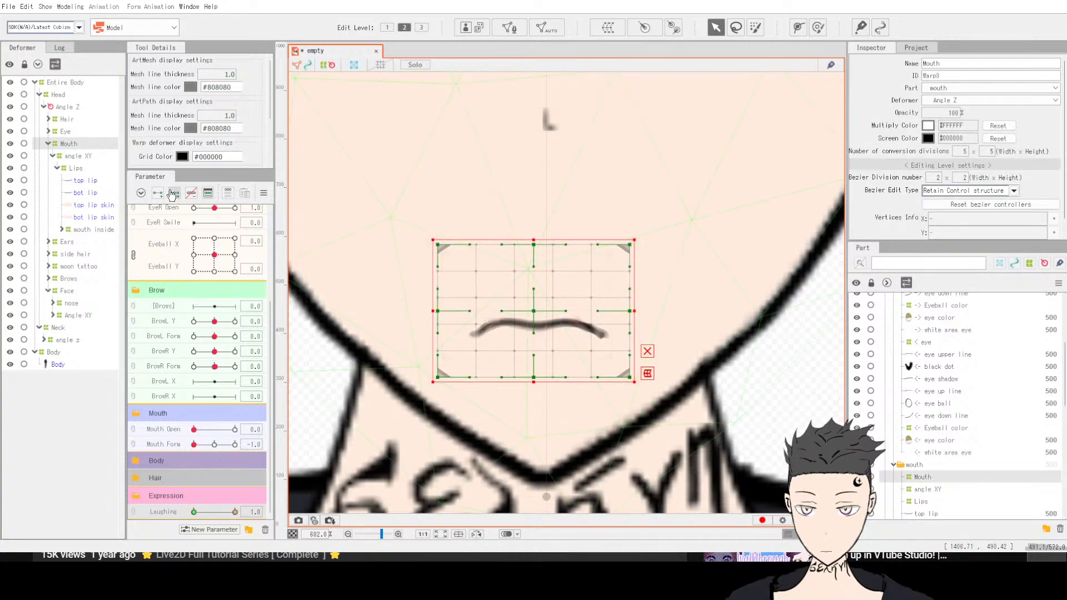
{"action": "left_click", "coordinate": [81, 159]}
{"action": "left_click", "coordinate": [77, 170]}
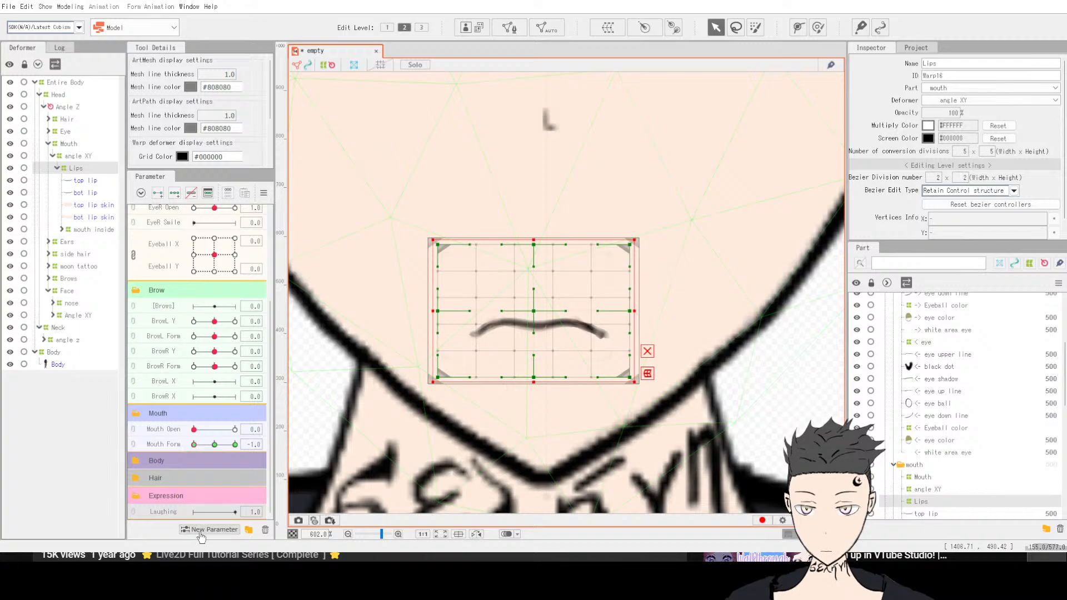
{"action": "left_click", "coordinate": [158, 194]}
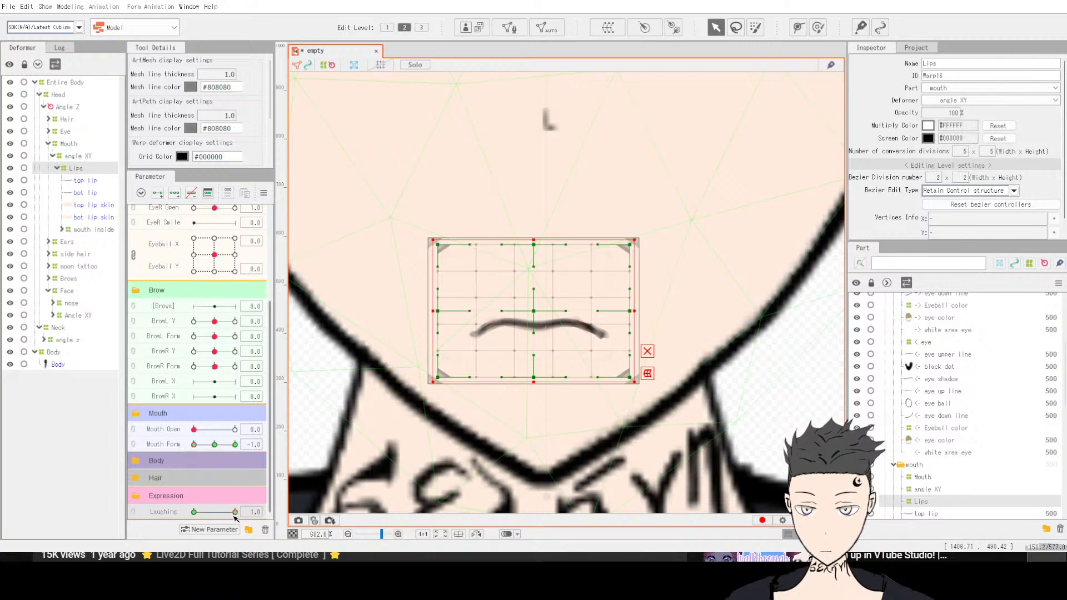
{"action": "mouse_move", "coordinate": [235, 512]}
{"action": "left_mouse_down"}
{"action": "mouse_move", "coordinate": [162, 510]}
{"action": "mouse_move", "coordinate": [241, 512]}
{"action": "left_mouse_up"}
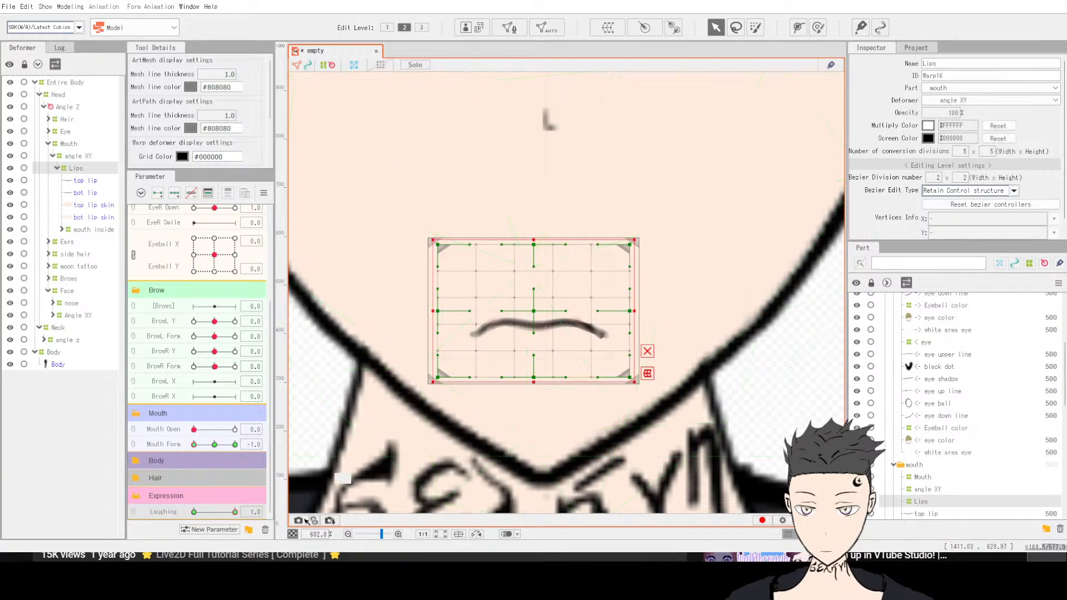
Step: Preview the Mouth Form and Laughing sliders together, leaving Mouth Form and Laughing both at 1
{"action": "scroll", "coordinate": [254, 380], "scroll_direction": "up", "scroll_amount": 3}
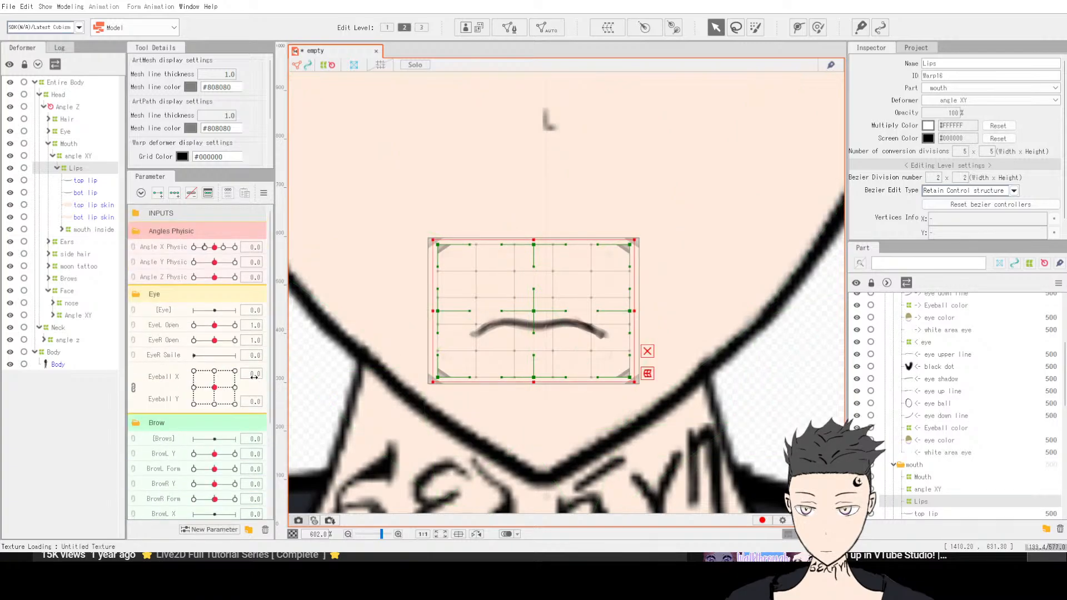
{"action": "scroll", "coordinate": [254, 377], "scroll_direction": "down", "scroll_amount": 3}
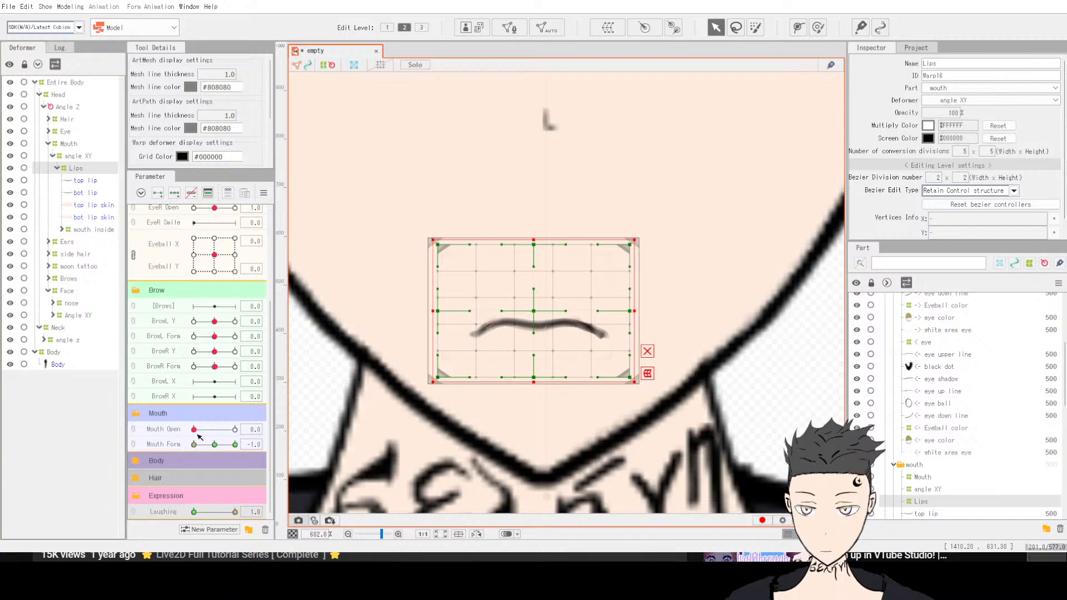
{"action": "left_click_drag", "start_coordinate": [201, 448], "coordinate": [216, 449]}
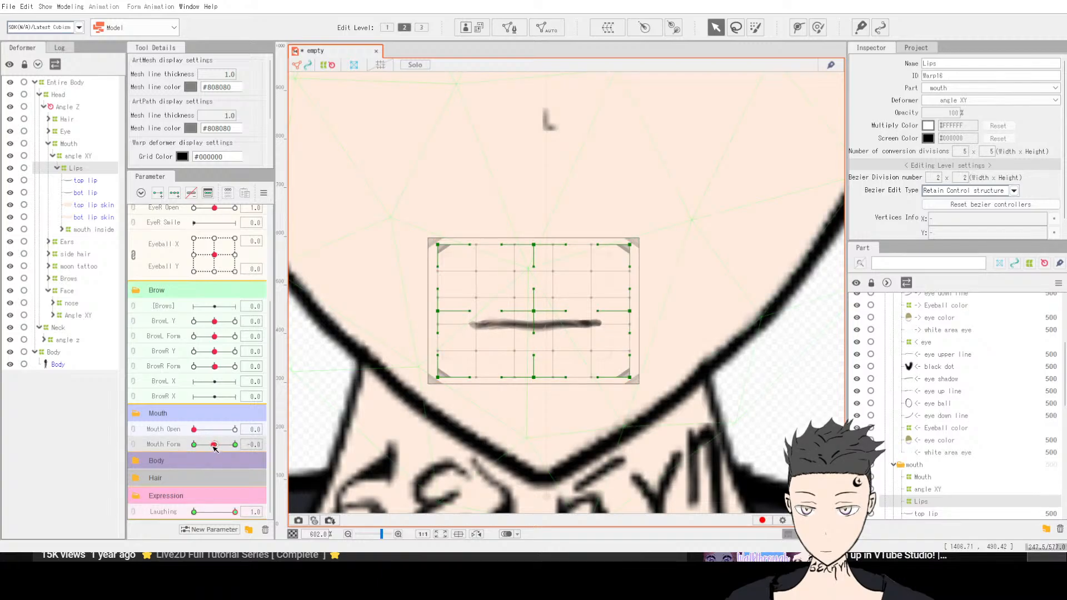
{"action": "left_click_drag", "start_coordinate": [233, 515], "coordinate": [195, 513]}
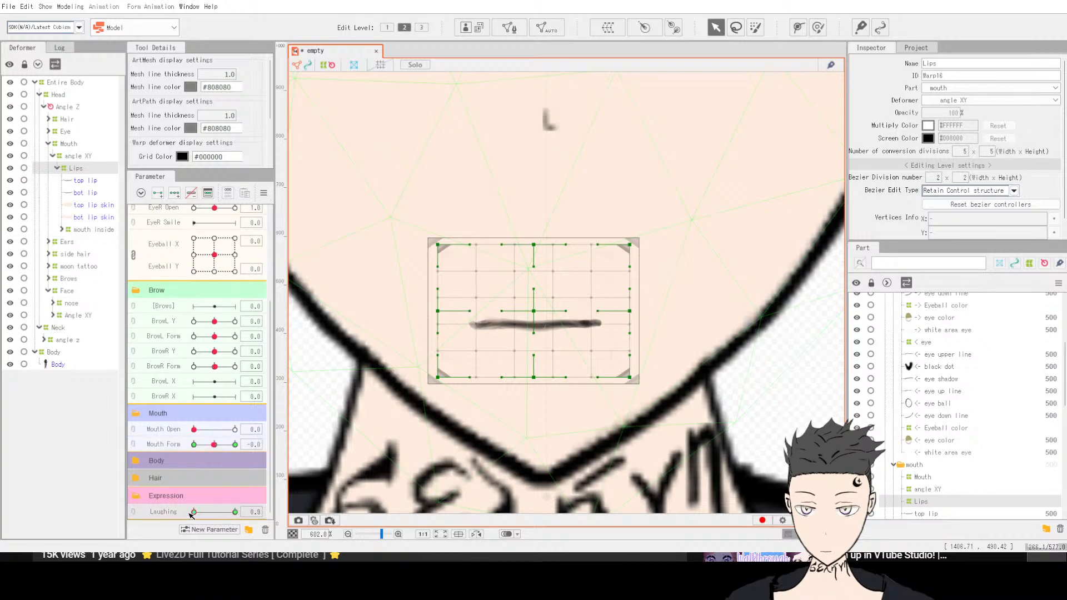
{"action": "left_click", "coordinate": [197, 446]}
{"action": "left_click_drag", "start_coordinate": [196, 450], "coordinate": [217, 451]}
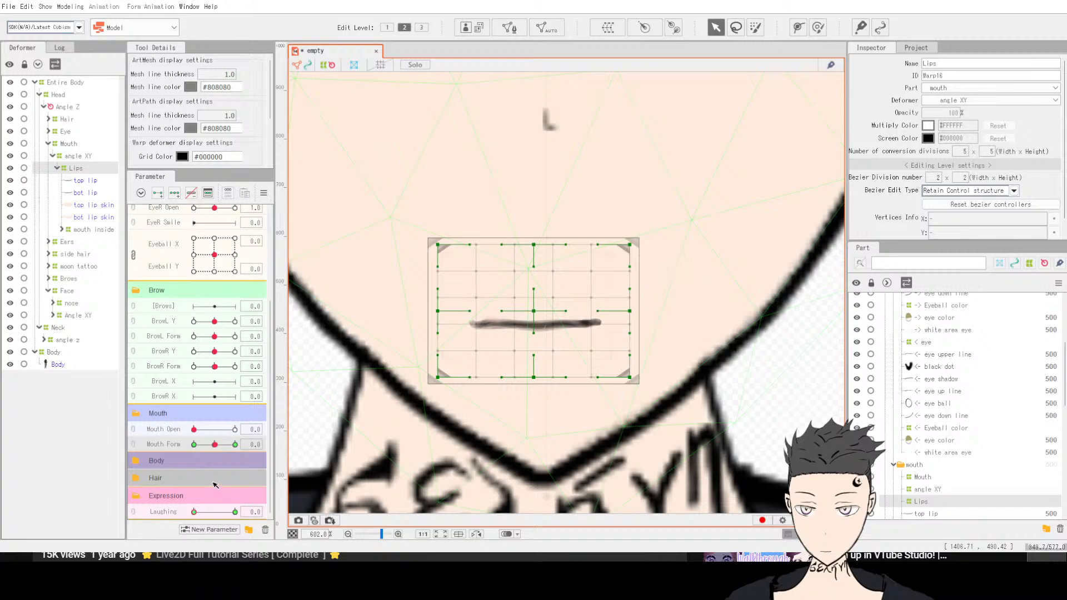
{"action": "left_click_drag", "start_coordinate": [194, 512], "coordinate": [236, 512]}
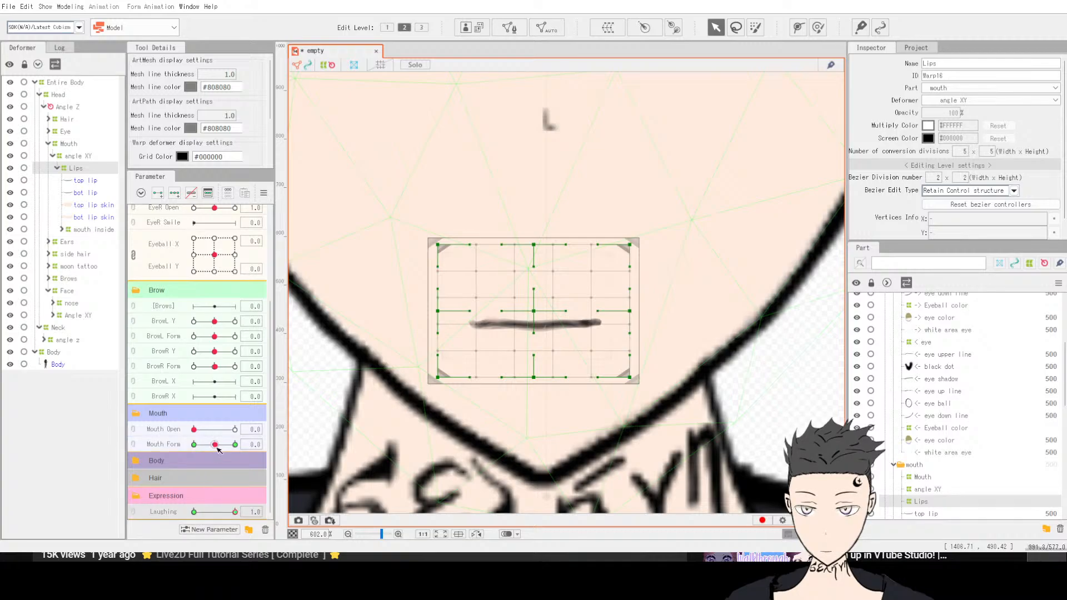
{"action": "left_click_drag", "start_coordinate": [218, 448], "coordinate": [236, 447]}
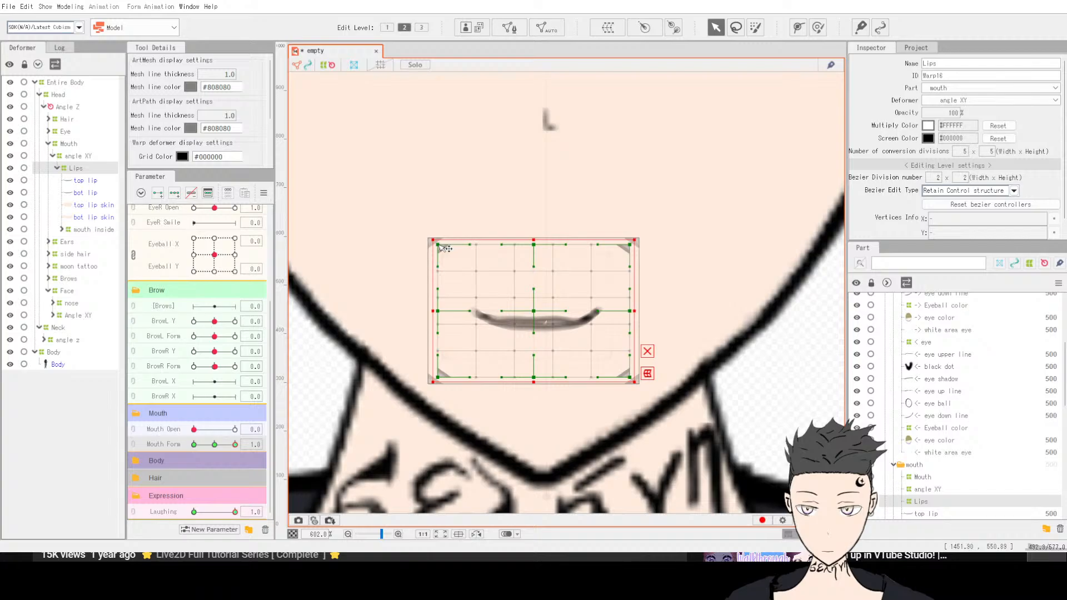
{"action": "left_click", "coordinate": [163, 512]}
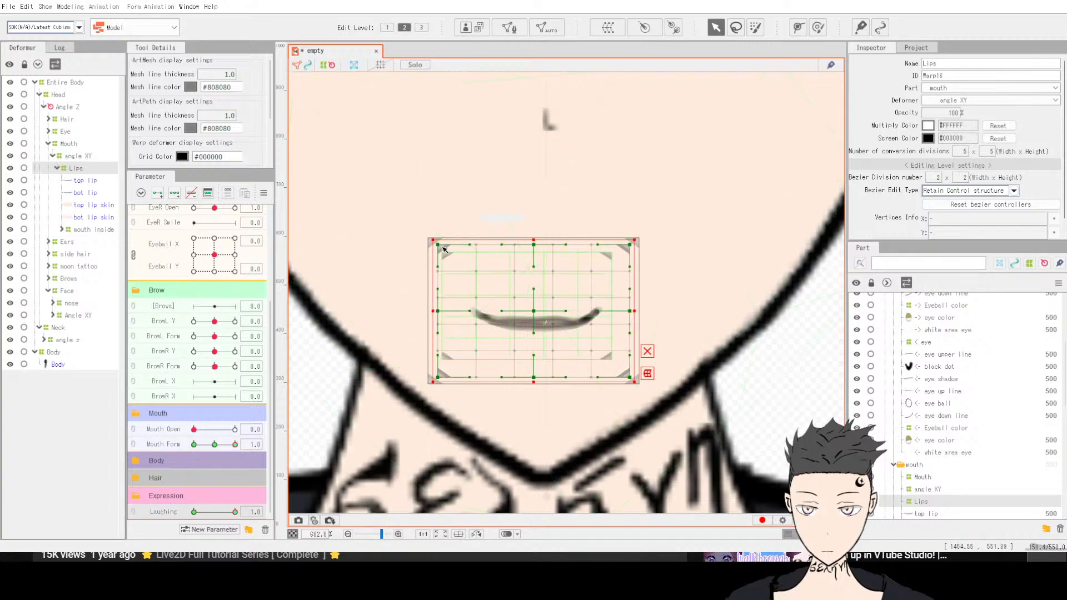
{"action": "left_click_drag", "start_coordinate": [431, 240], "coordinate": [353, 183]}
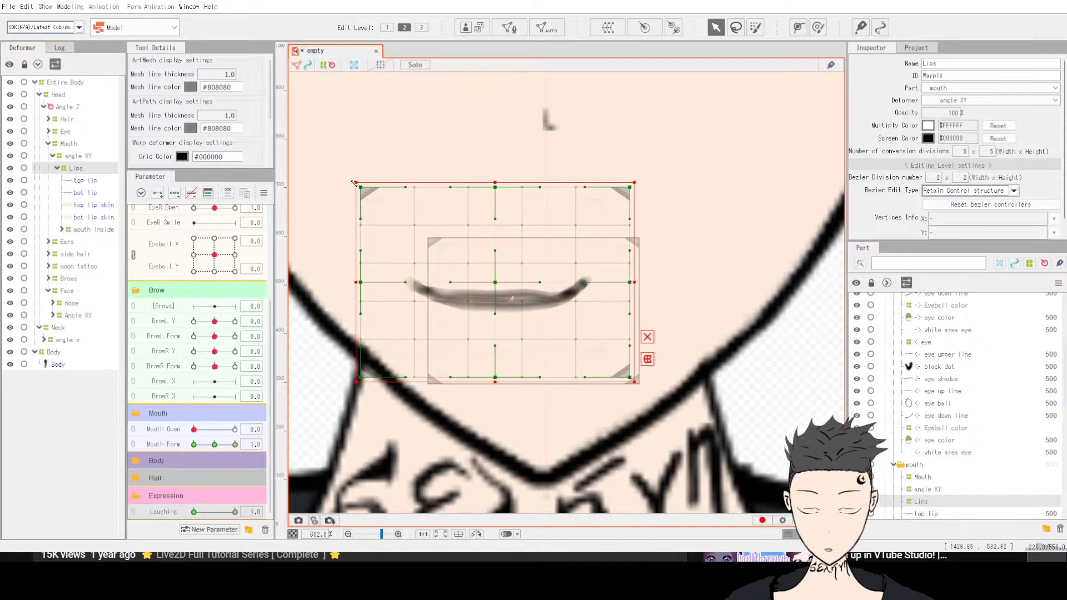
{"action": "key", "text": "ctrl+z"}
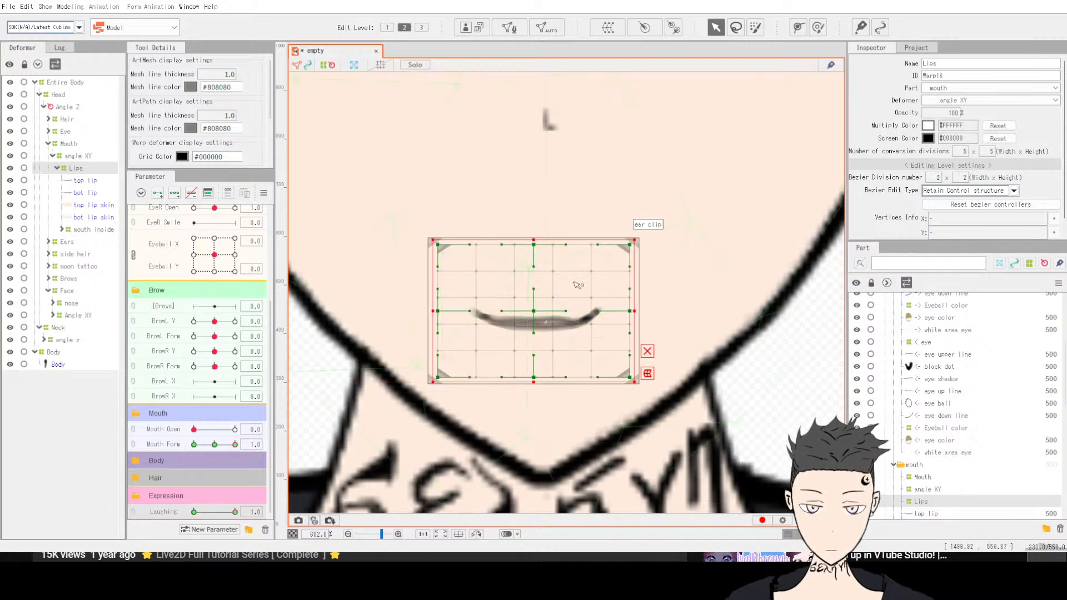
{"action": "scroll", "coordinate": [550, 300], "scroll_direction": "down", "scroll_amount": 3}
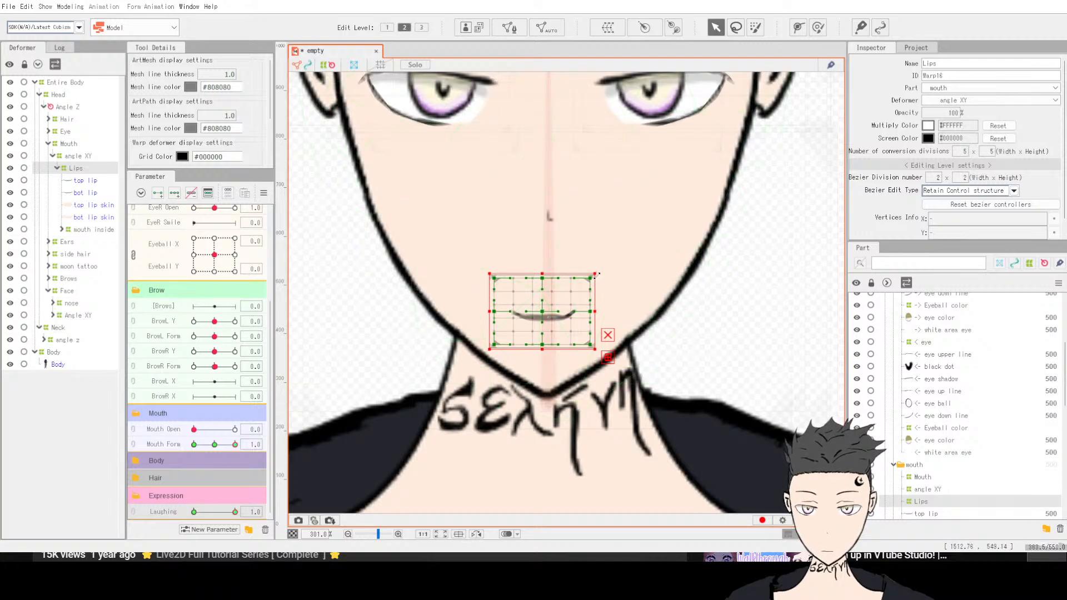
{"action": "left_click_drag", "start_coordinate": [597, 273], "coordinate": [620, 263]}
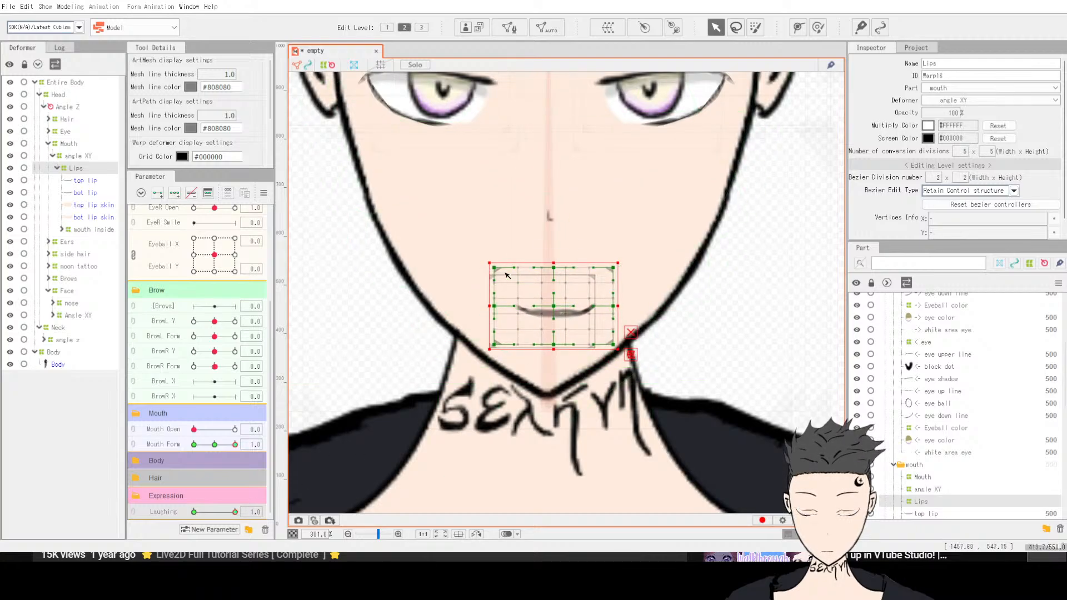
{"action": "left_click_drag", "start_coordinate": [490, 265], "coordinate": [460, 250]}
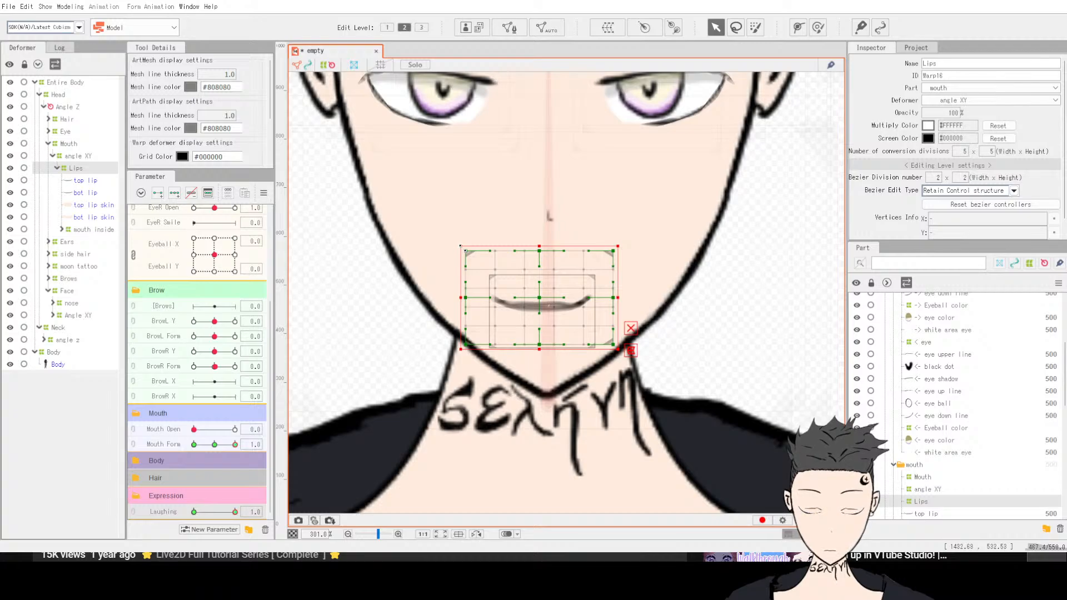
{"action": "key", "text": "ctrl+z"}
{"action": "key", "text": "ctrl+z"}
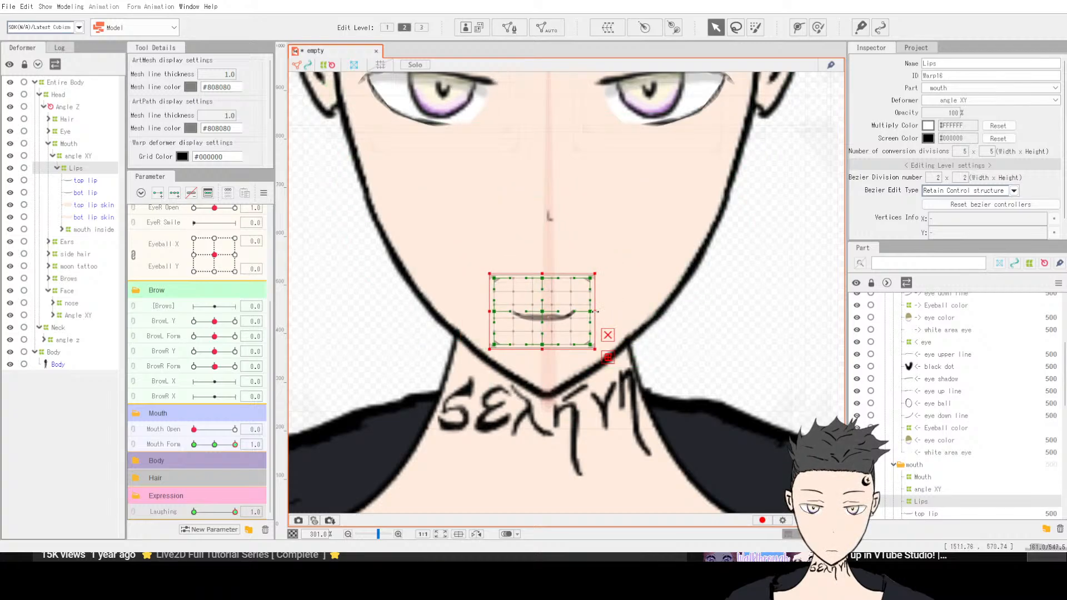
{"action": "left_click_drag", "start_coordinate": [594, 312], "coordinate": [654, 313]}
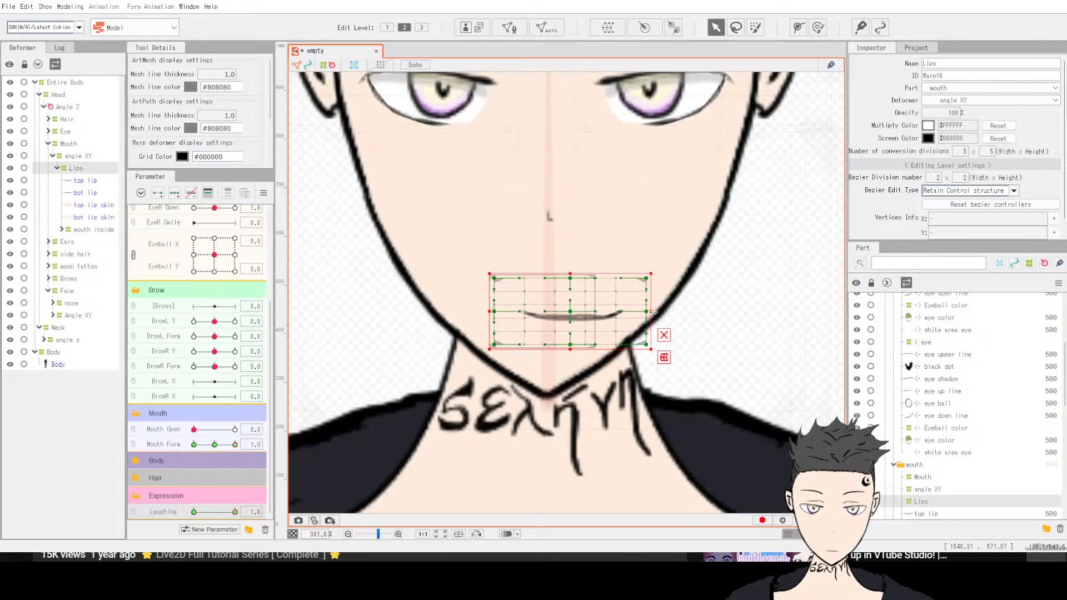
{"action": "key", "text": "ctrl+z"}
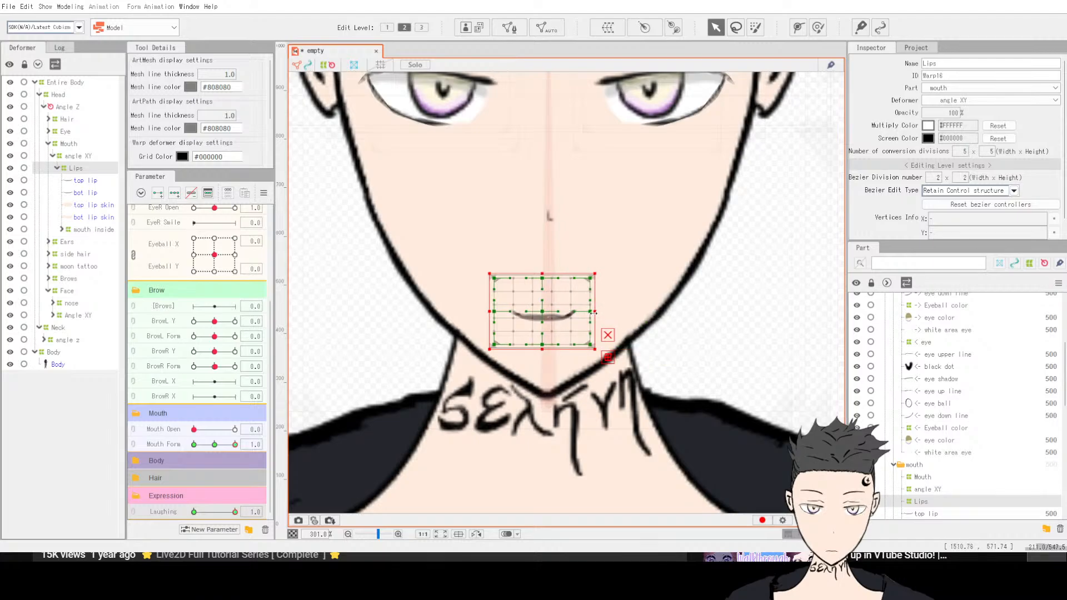
{"action": "scroll", "coordinate": [594, 316], "scroll_direction": "up", "scroll_amount": 5}
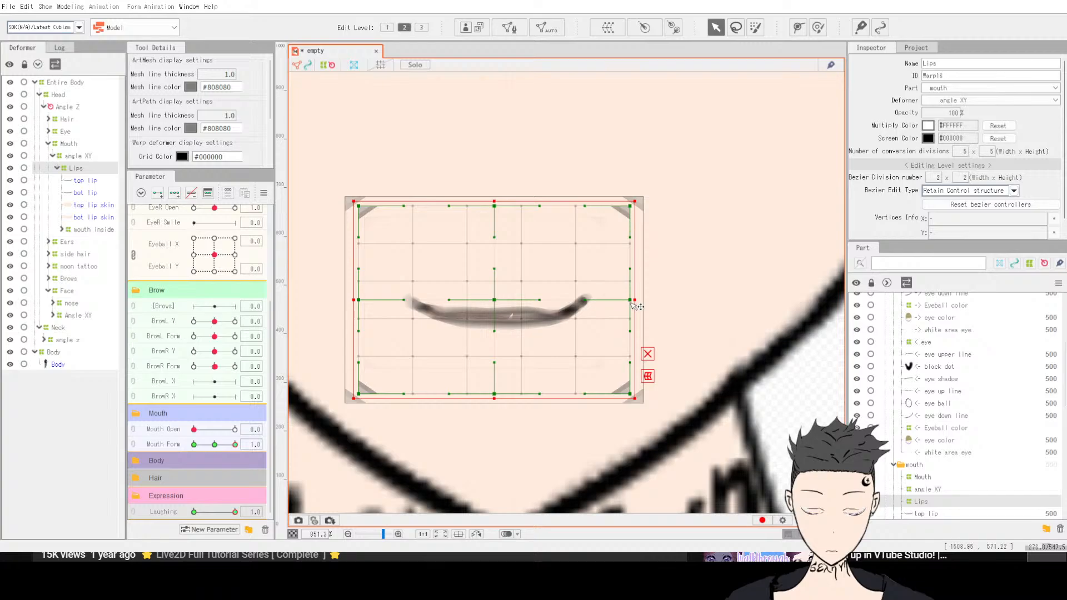
{"action": "scroll", "coordinate": [638, 307], "scroll_direction": "down", "scroll_amount": 2}
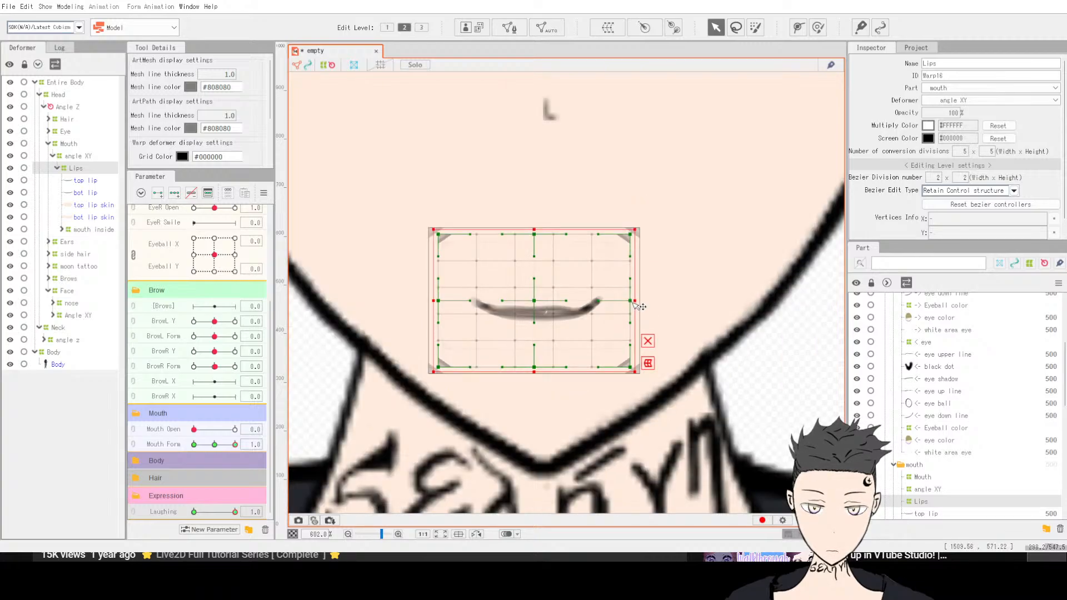
{"action": "left_click_drag", "start_coordinate": [637, 301], "coordinate": [667, 305]}
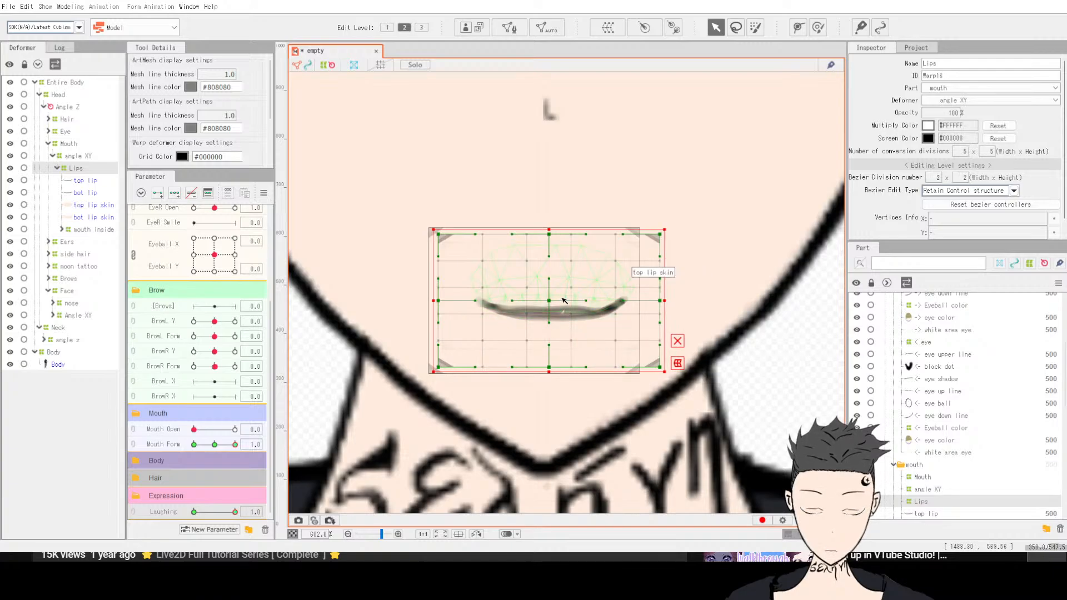
{"action": "key", "text": "ctrl+z"}
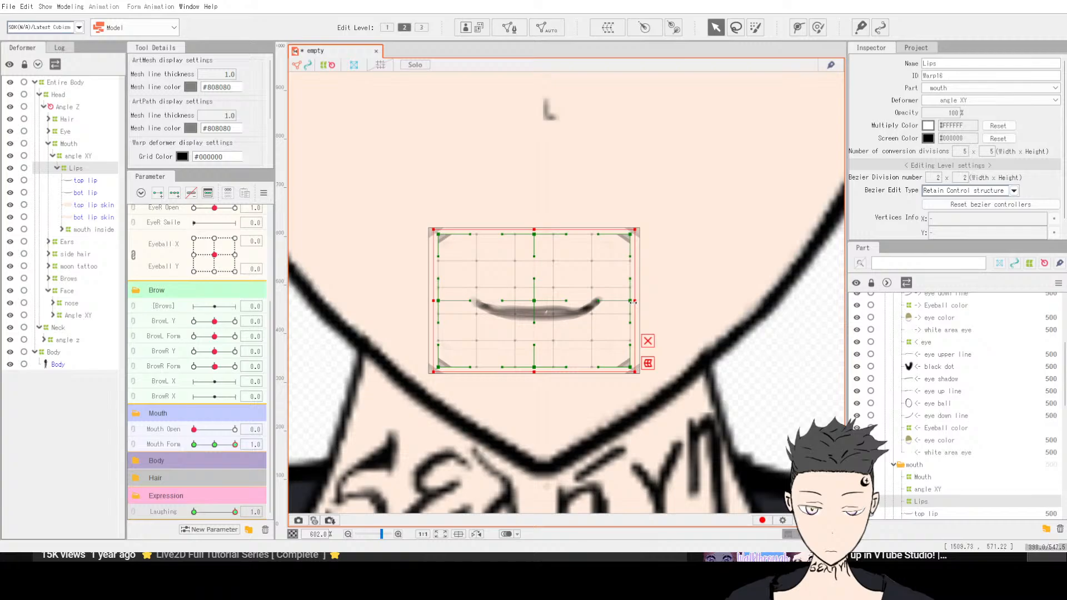
{"action": "left_click_drag", "start_coordinate": [634, 302], "coordinate": [656, 301]}
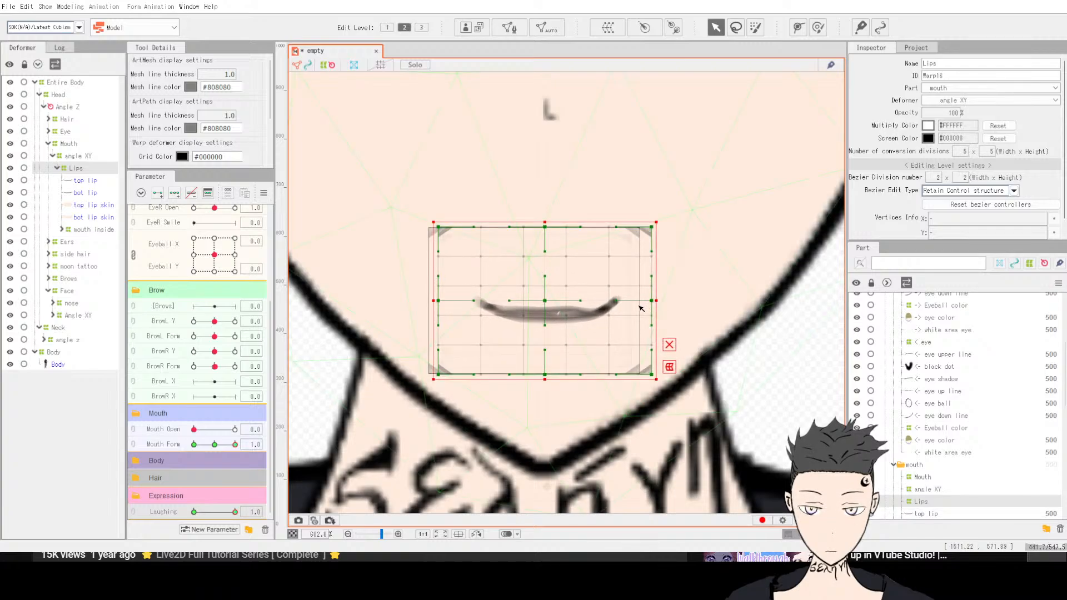
{"action": "key", "text": "ctrl+z"}
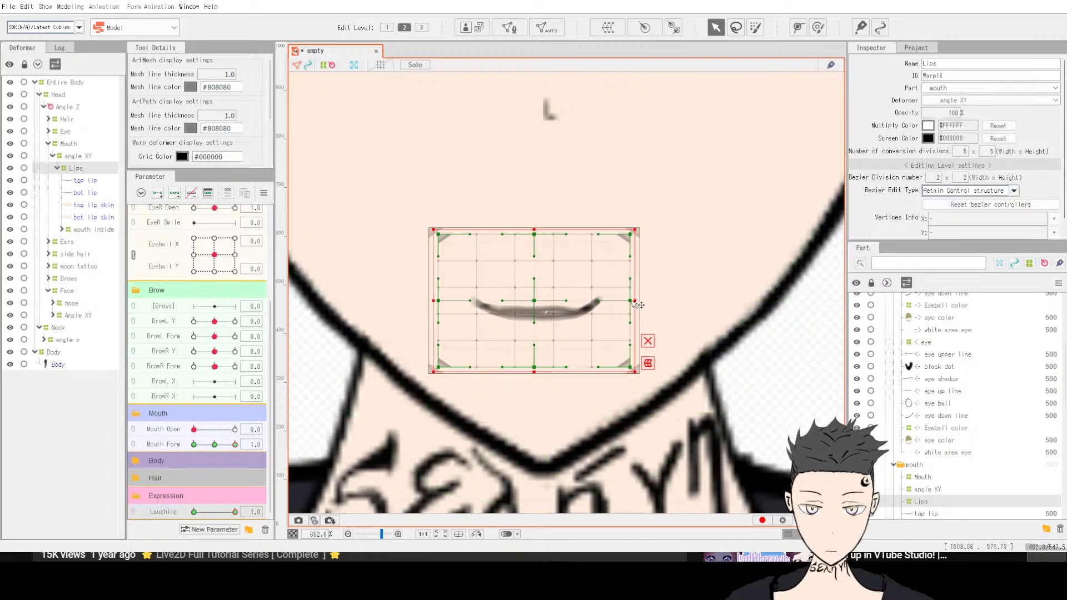
Step: Widen the Lips deformer by stretching its right and left edges outward for the laughing mouth
{"action": "left_click_drag", "start_coordinate": [637, 300], "coordinate": [653, 300]}
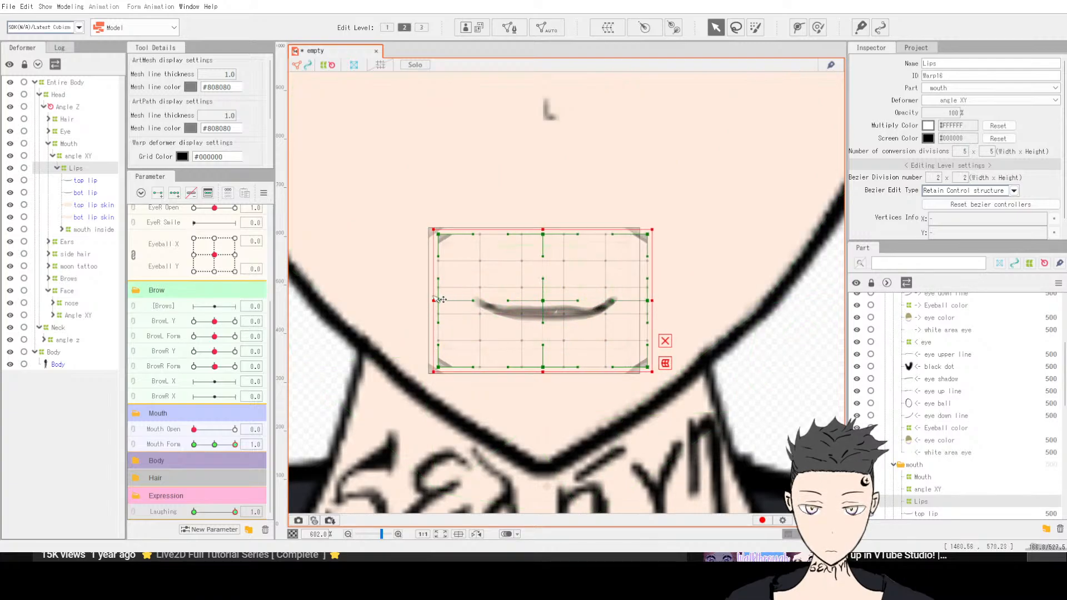
{"action": "left_click_drag", "start_coordinate": [433, 301], "coordinate": [420, 301]}
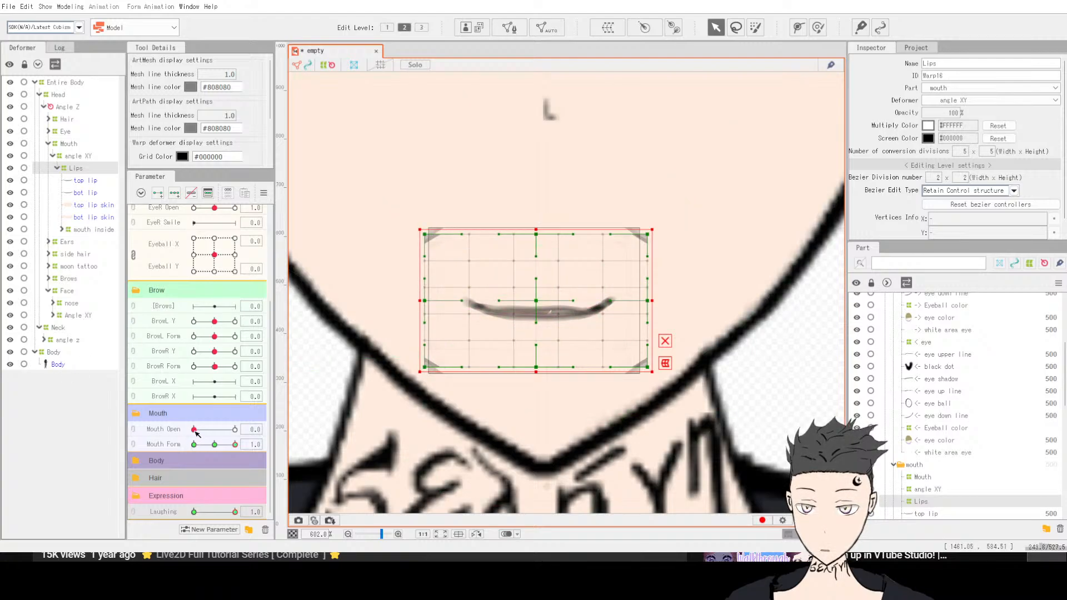
Step: Preview the widened mouth with Mouth Open raised to 1 and returned to 0
{"action": "left_click_drag", "start_coordinate": [194, 429], "coordinate": [235, 430]}
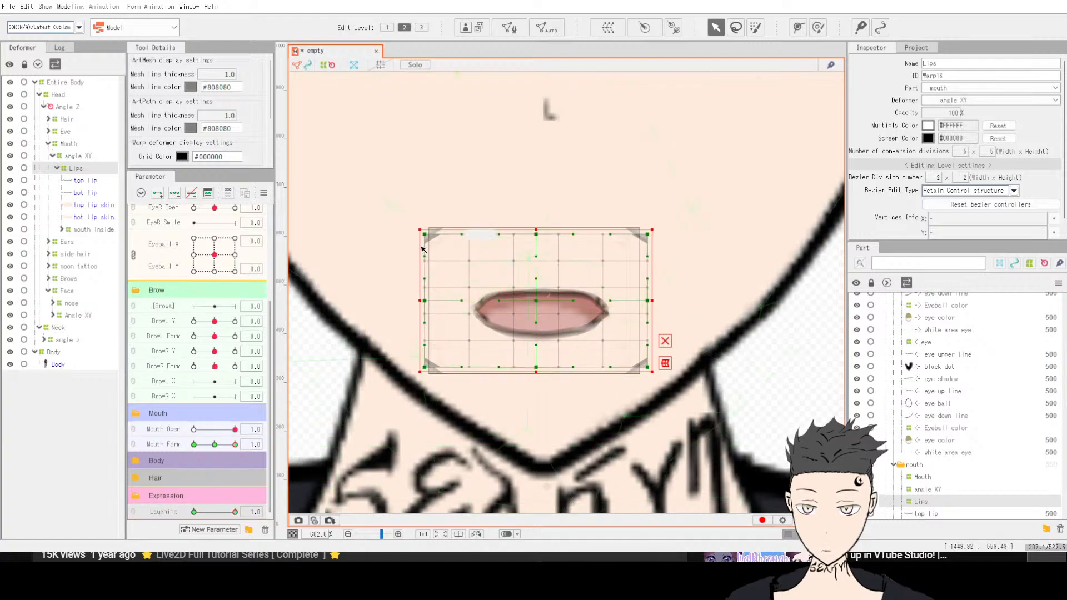
{"action": "left_click_drag", "start_coordinate": [424, 234], "coordinate": [412, 215]}
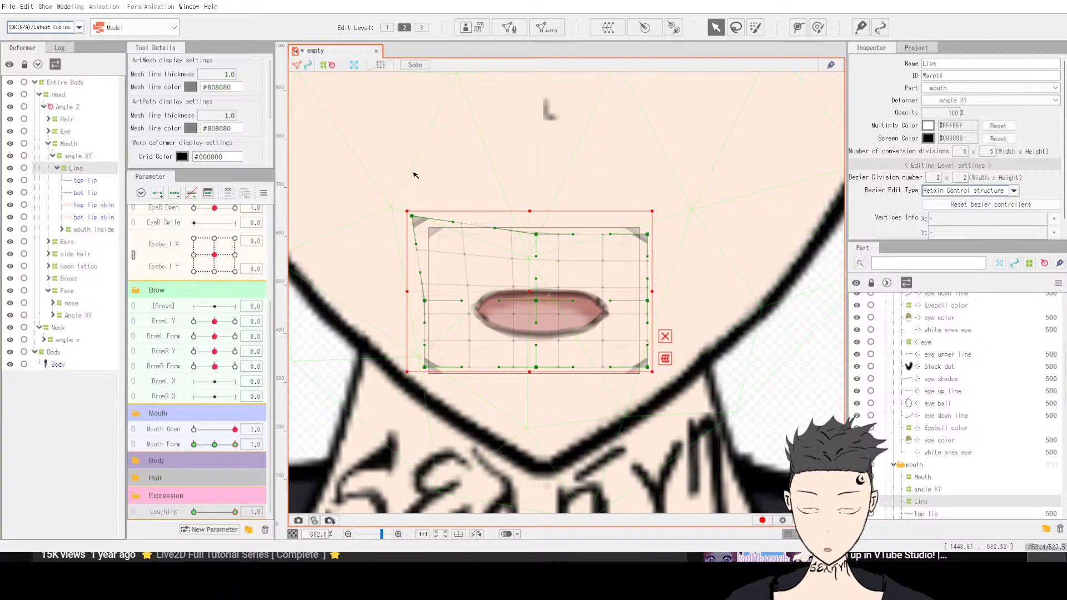
{"action": "key", "text": "ctrl+z"}
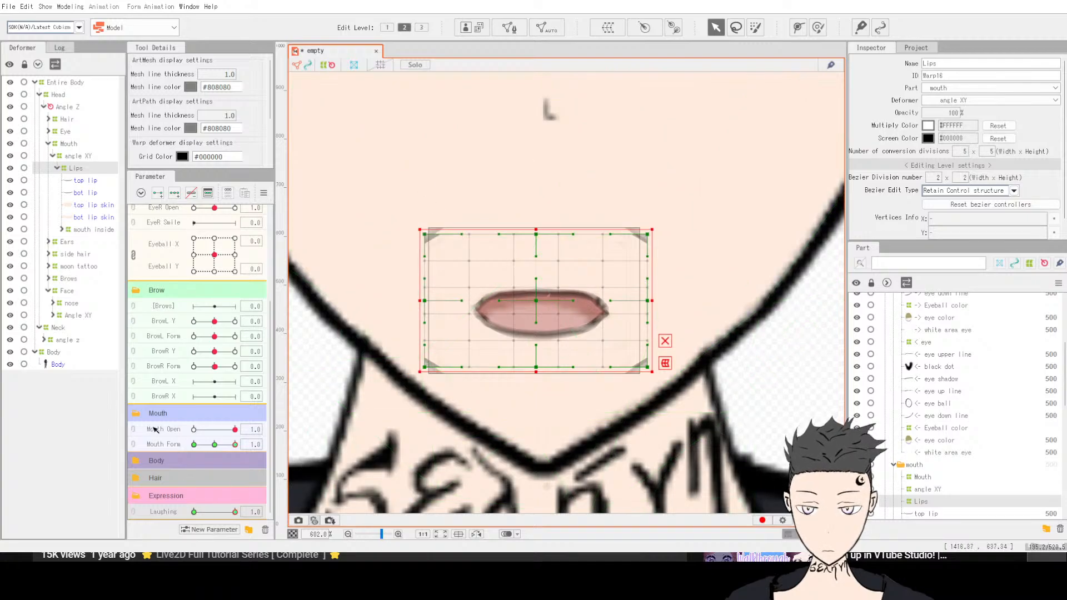
{"action": "left_click_drag", "start_coordinate": [225, 512], "coordinate": [404, 515]}
{"action": "left_click_drag", "start_coordinate": [231, 430], "coordinate": [171, 429]}
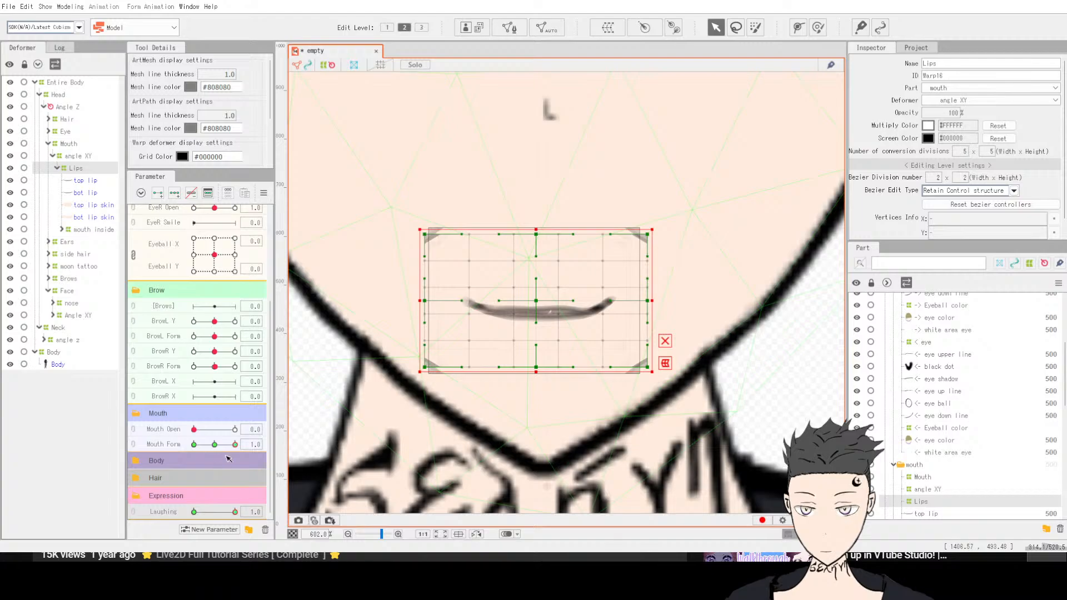
{"action": "left_click_drag", "start_coordinate": [235, 445], "coordinate": [283, 454]}
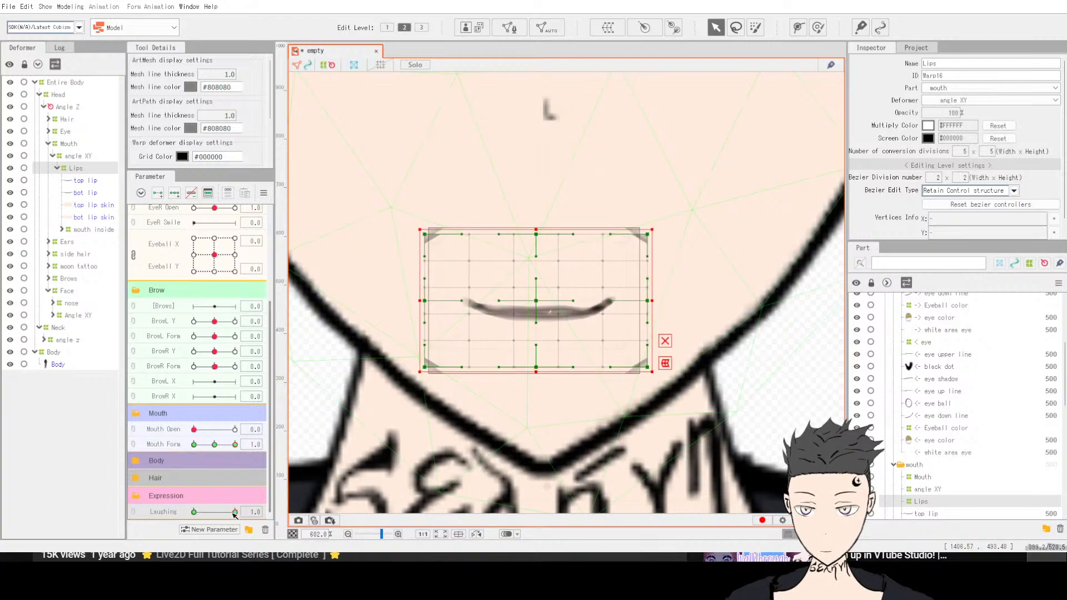
{"action": "scroll", "coordinate": [476, 404], "scroll_direction": "down", "scroll_amount": 5}
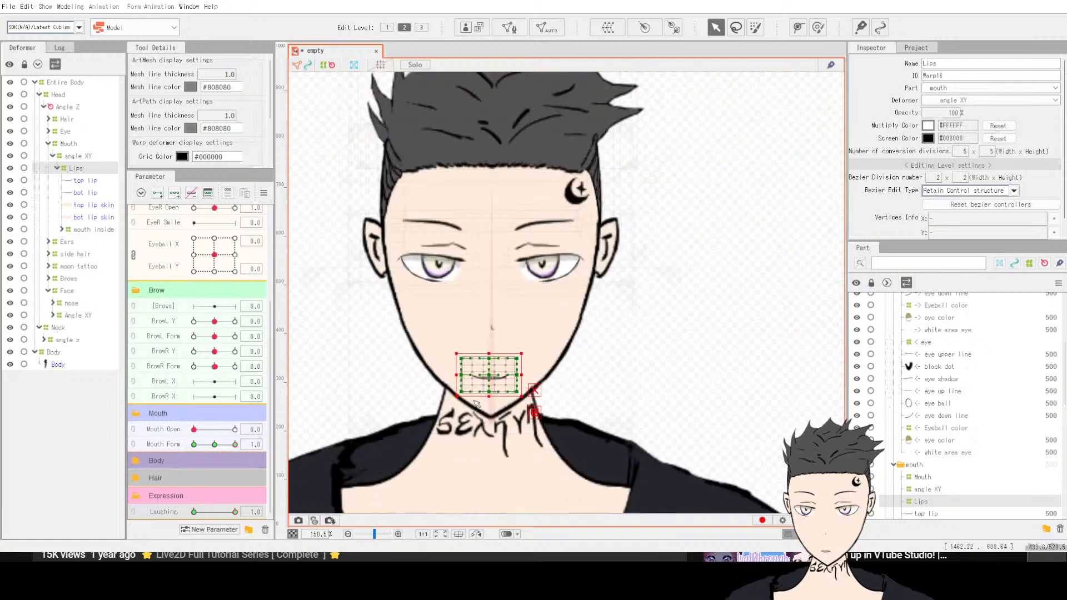
Step: Deselect the deformer and preview Laughing from 0 to 1 with Mouth Form reset to 0
{"action": "left_click", "coordinate": [433, 376]}
{"action": "left_click", "coordinate": [319, 361]}
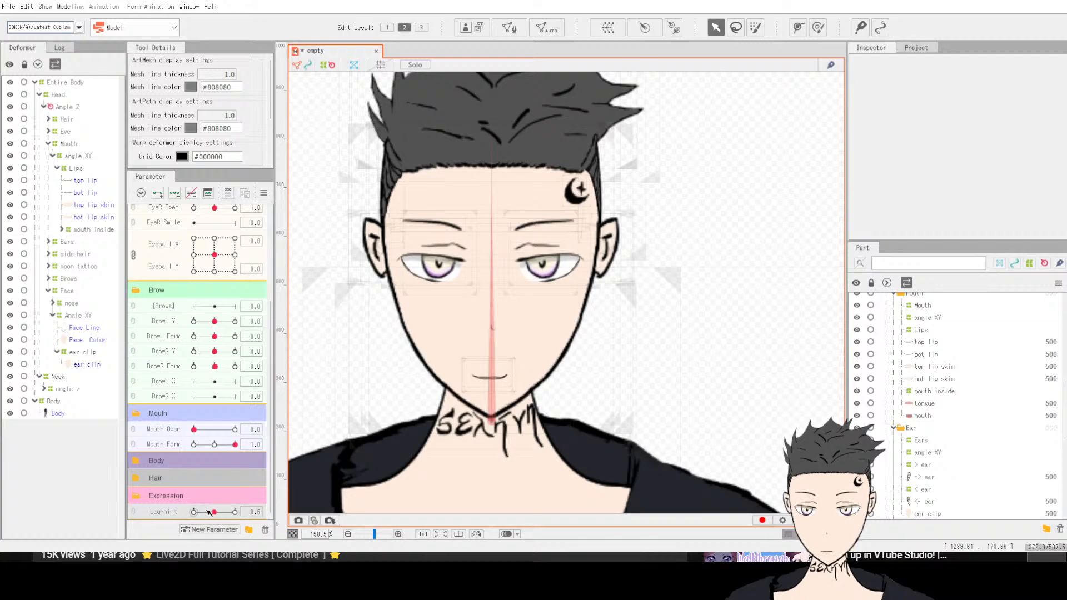
{"action": "left_click_drag", "start_coordinate": [209, 512], "coordinate": [192, 512]}
{"action": "left_click", "coordinate": [214, 444]}
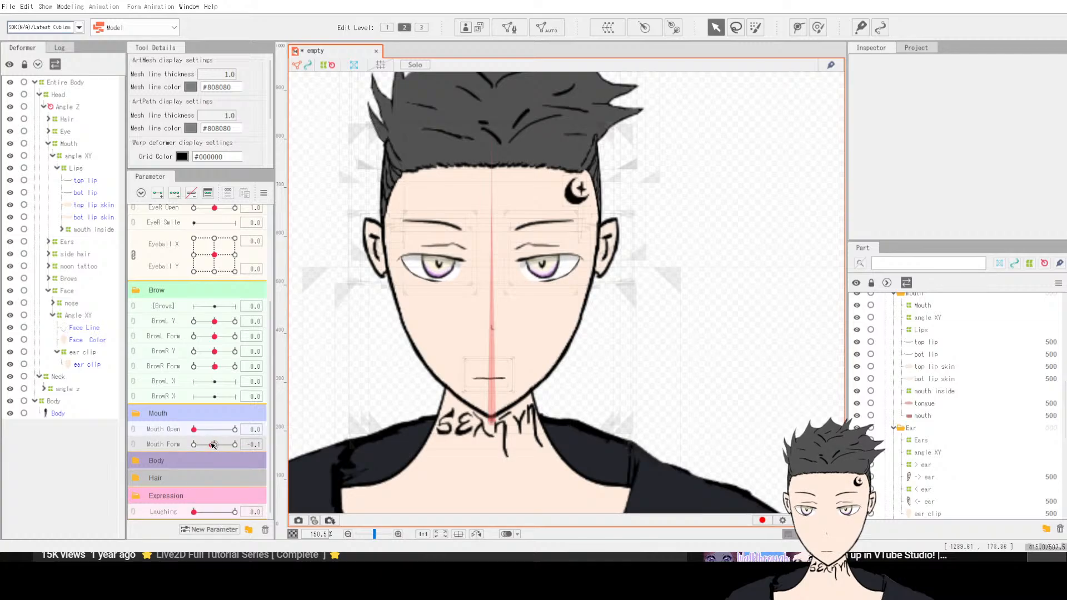
{"action": "left_click_drag", "start_coordinate": [213, 444], "coordinate": [214, 445]}
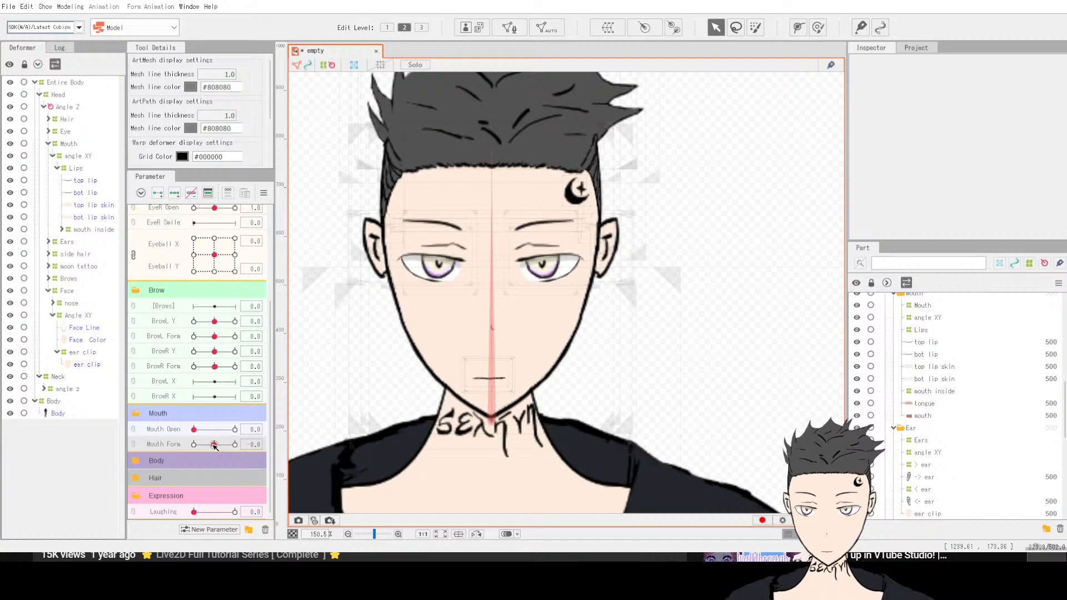
{"action": "mouse_move", "coordinate": [194, 512]}
{"action": "left_mouse_down"}
{"action": "mouse_move", "coordinate": [225, 511]}
{"action": "mouse_move", "coordinate": [151, 506]}
{"action": "mouse_move", "coordinate": [245, 505]}
{"action": "mouse_move", "coordinate": [176, 511]}
{"action": "left_mouse_up"}
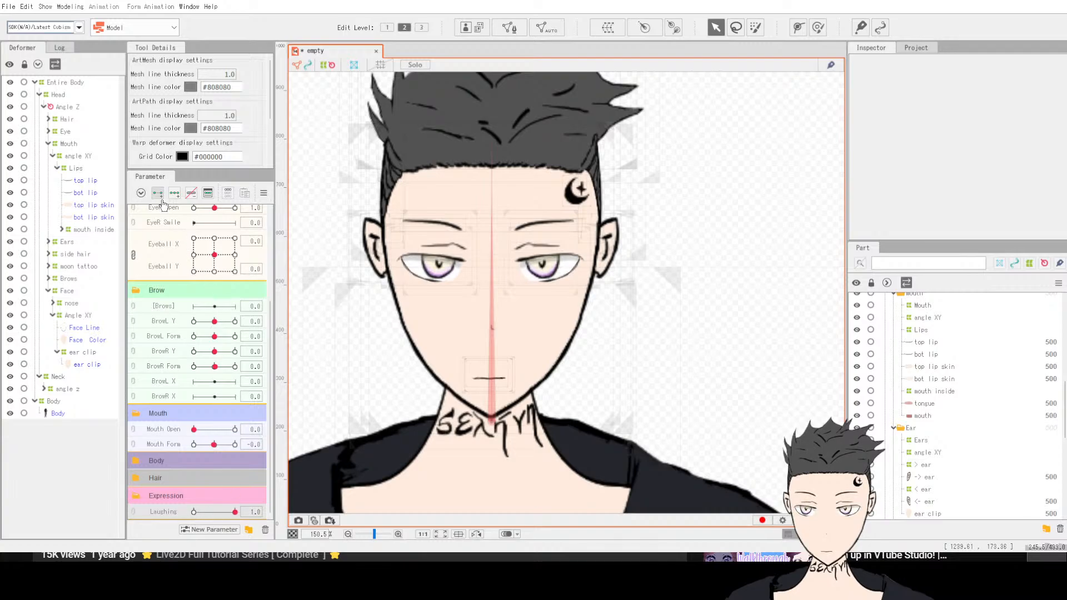
{"action": "left_click", "coordinate": [73, 169]}
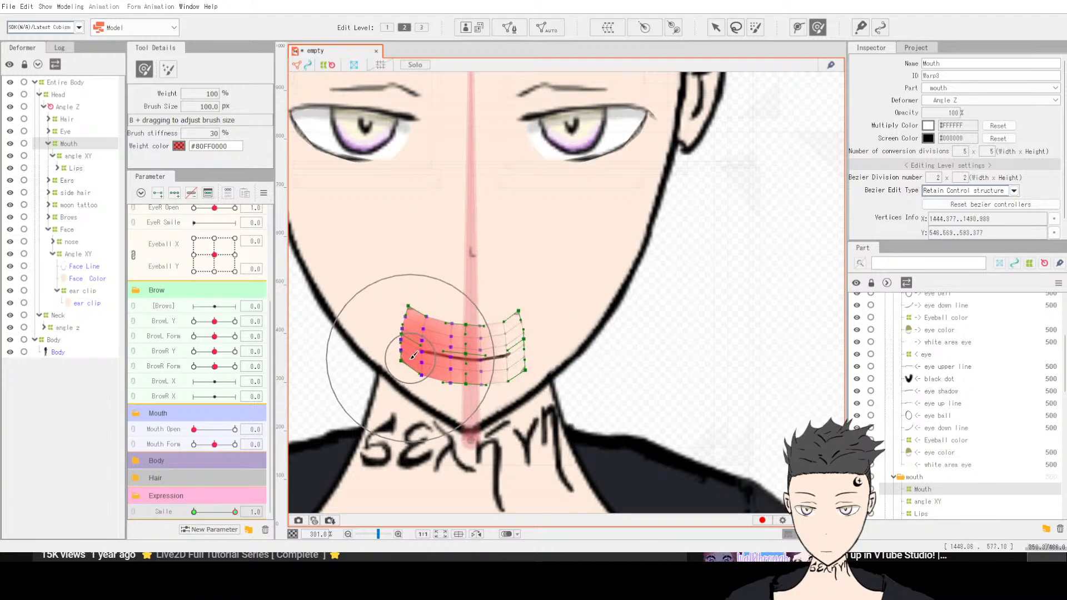
Step: Reshape the Mouth deformer with the transform brush, pulling its sides inward around the mouth, then deselect it
{"action": "left_click_drag", "start_coordinate": [455, 386], "coordinate": [456, 386]}
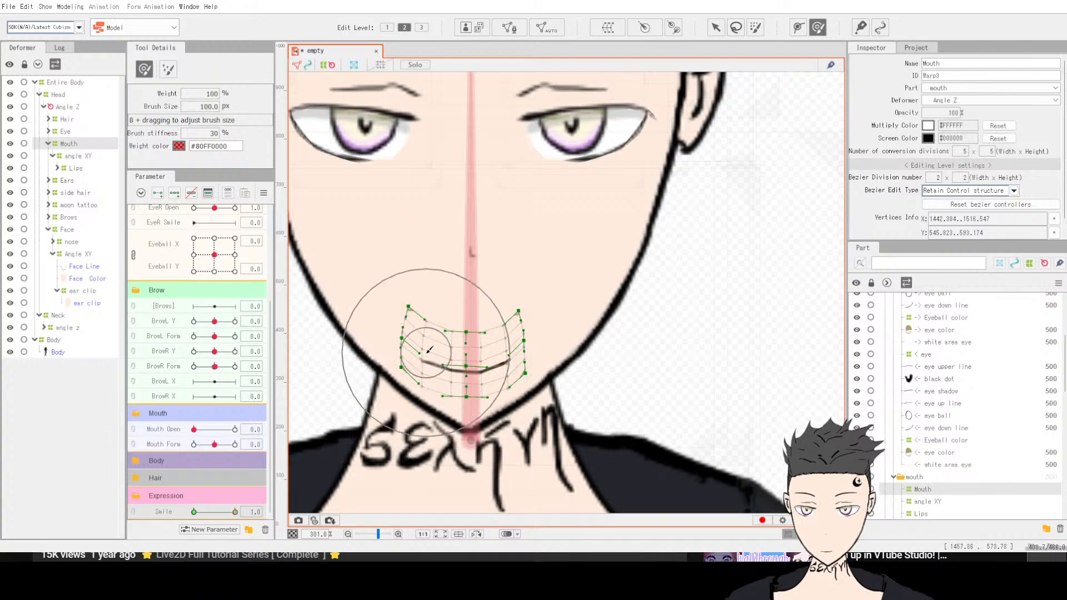
{"action": "left_click_drag", "start_coordinate": [421, 345], "coordinate": [433, 347]}
{"action": "left_click_drag", "start_coordinate": [552, 360], "coordinate": [539, 356]}
{"action": "left_click_drag", "start_coordinate": [357, 333], "coordinate": [444, 344]}
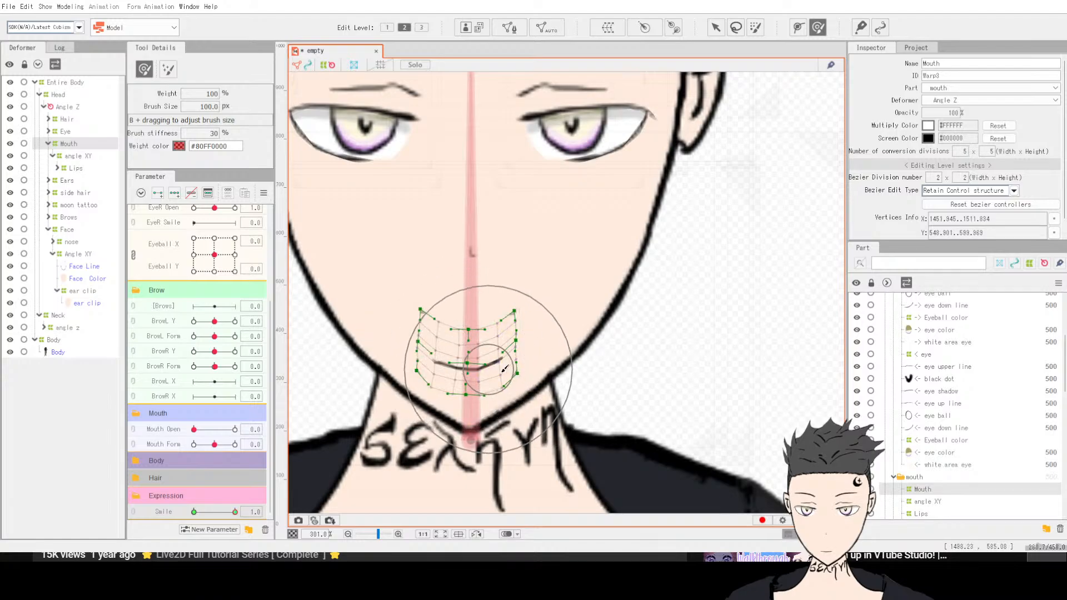
{"action": "left_click_drag", "start_coordinate": [506, 370], "coordinate": [457, 380]}
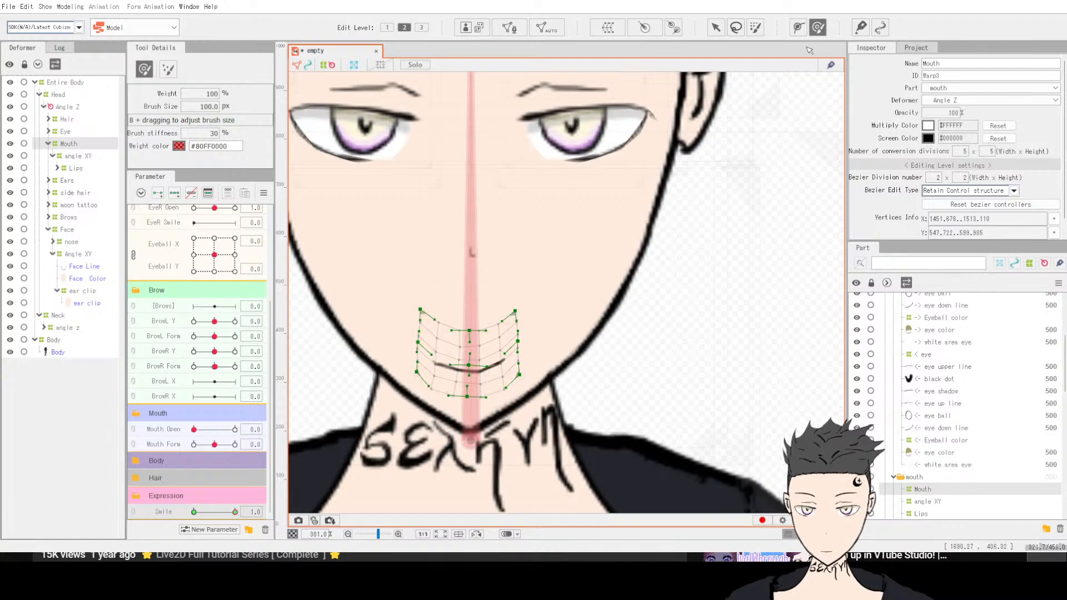
{"action": "left_click", "coordinate": [716, 27]}
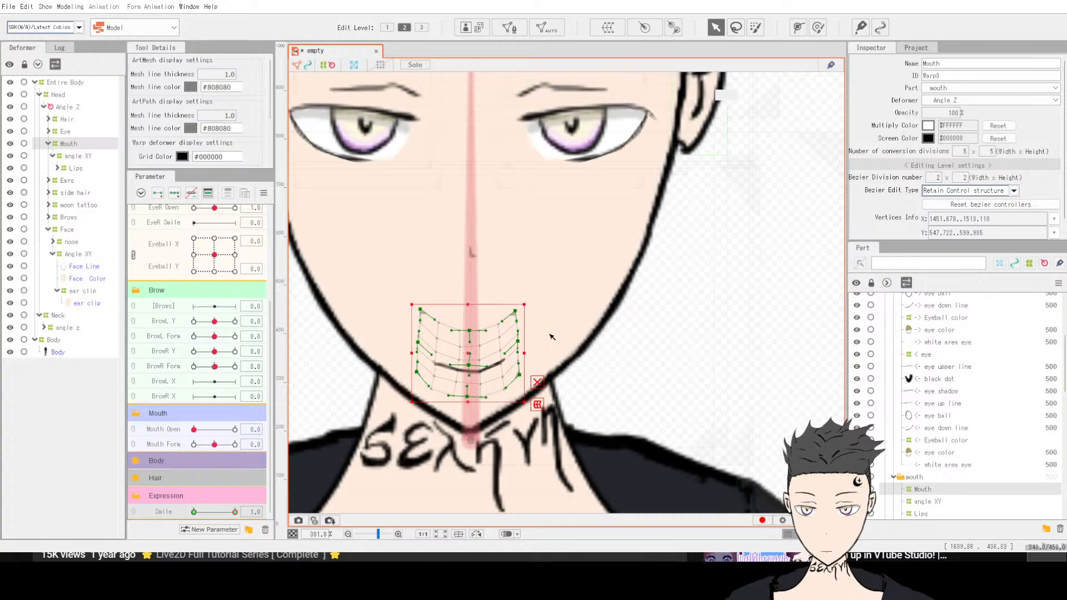
{"action": "left_click", "coordinate": [656, 330]}
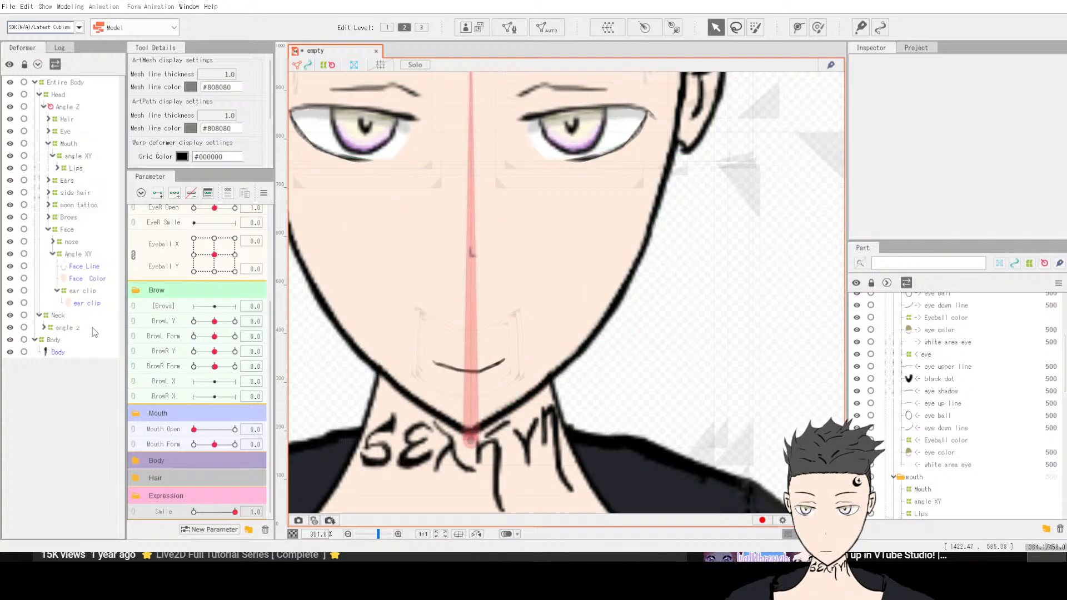
{"action": "left_click_drag", "start_coordinate": [194, 429], "coordinate": [148, 433]}
{"action": "left_click", "coordinate": [236, 512]}
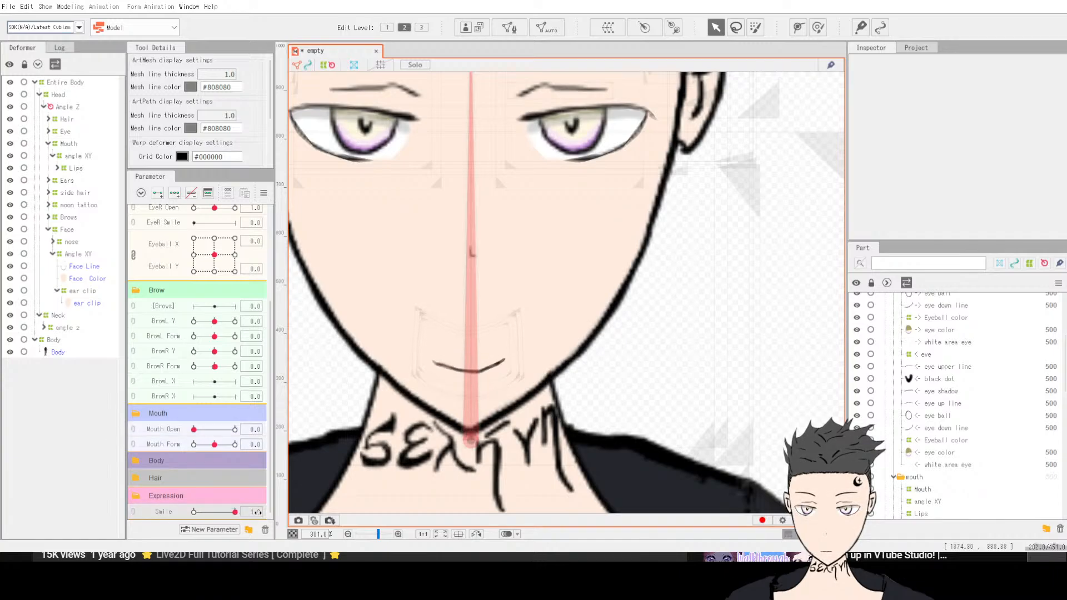
{"action": "scroll", "coordinate": [438, 348], "scroll_direction": "down", "scroll_amount": 5}
{"action": "scroll", "coordinate": [361, 353], "scroll_direction": "up", "scroll_amount": 5}
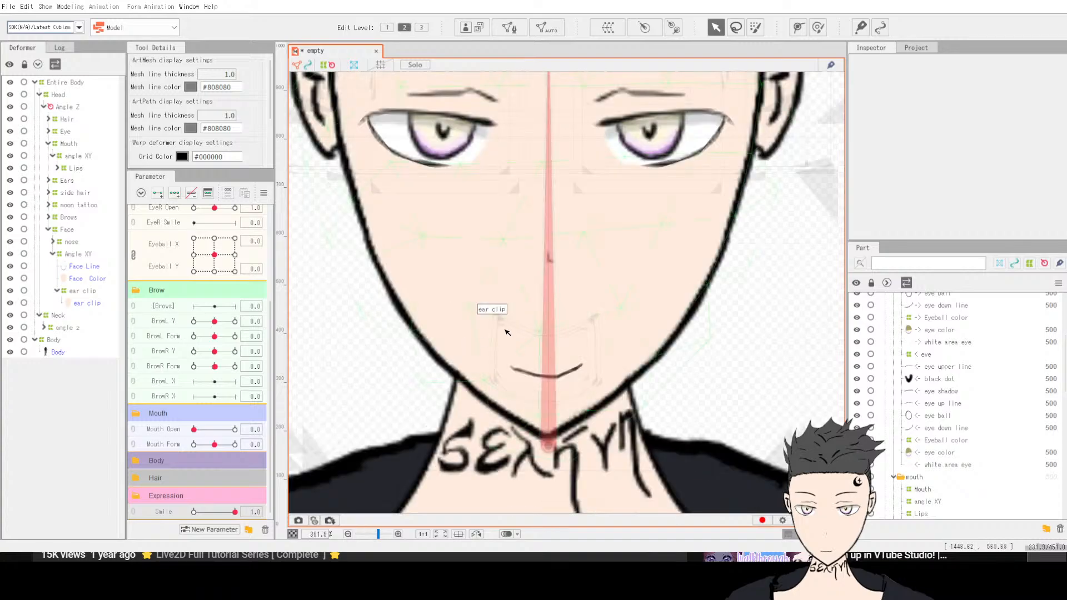
{"action": "scroll", "coordinate": [553, 297], "scroll_direction": "down", "scroll_amount": 3}
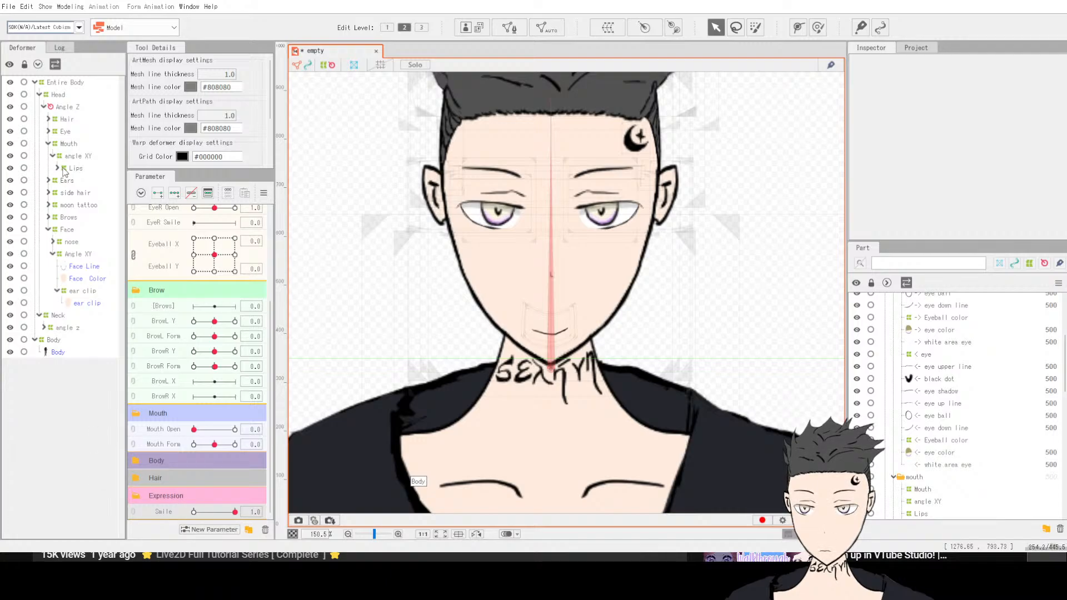
Step: Select the Brows deformer and add an Angry parameter to the Expression group
{"action": "left_click", "coordinate": [68, 217]}
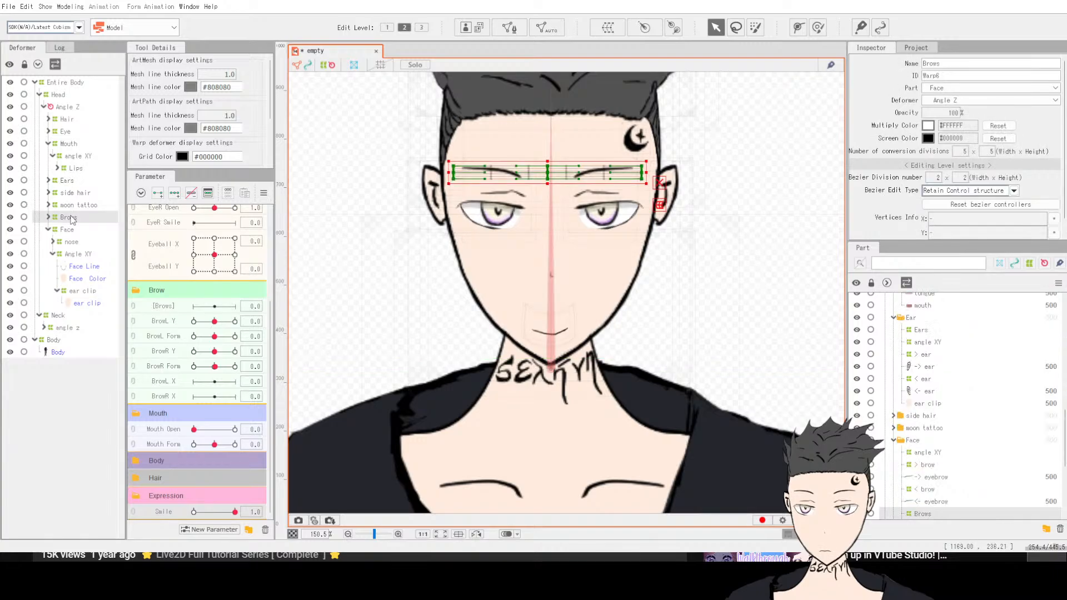
{"action": "left_click", "coordinate": [249, 530]}
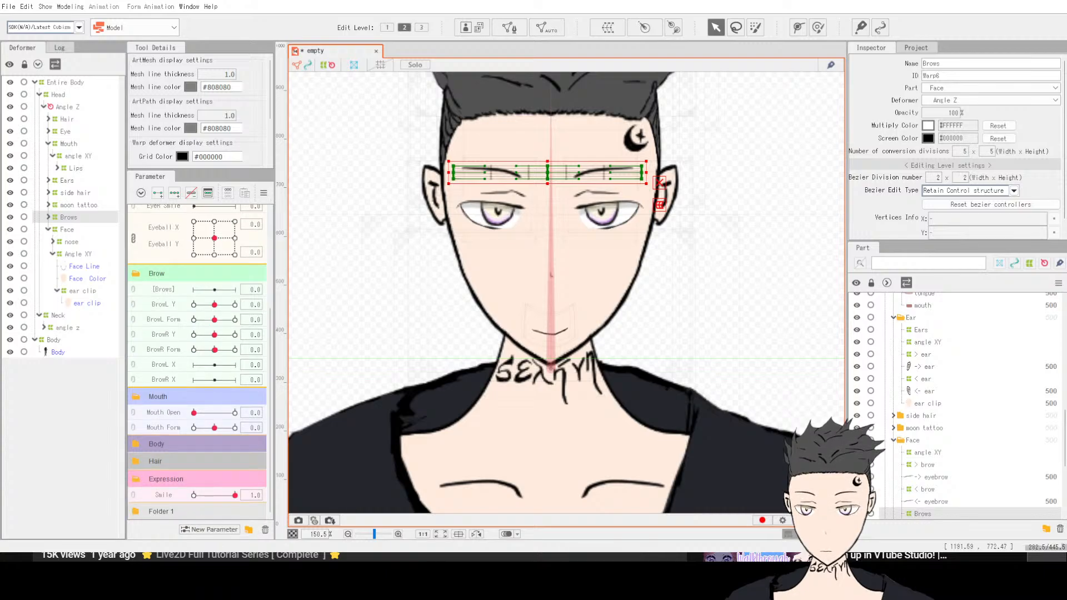
{"action": "key", "text": "ctrl+z"}
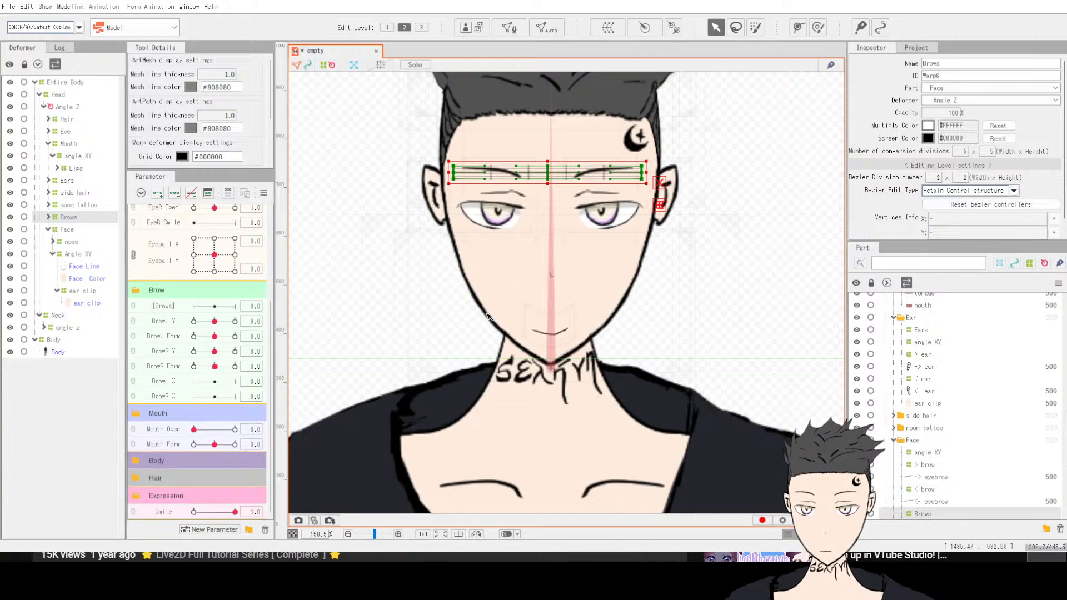
{"action": "left_click", "coordinate": [170, 511]}
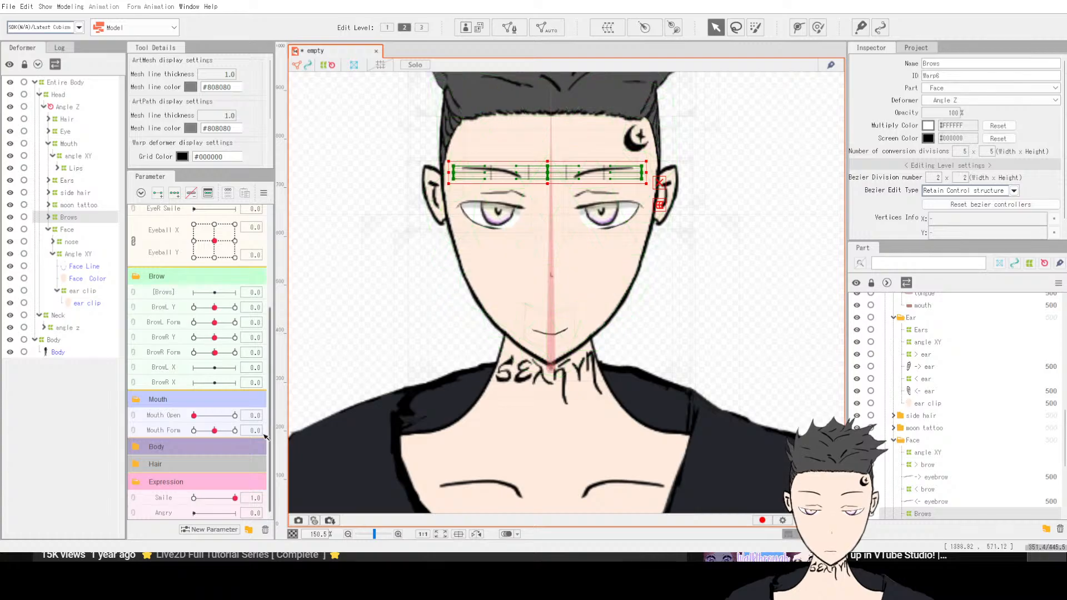
Step: Preview the Smile slider from 0 back to 1
{"action": "left_click_drag", "start_coordinate": [235, 498], "coordinate": [160, 500]}
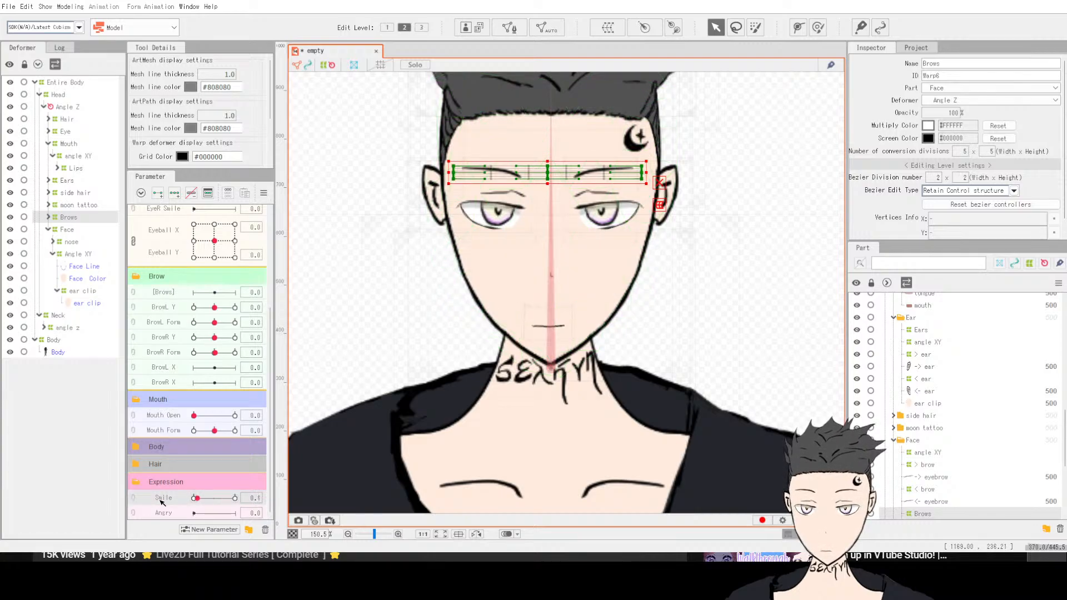
{"action": "left_click_drag", "start_coordinate": [238, 497], "coordinate": [268, 500]}
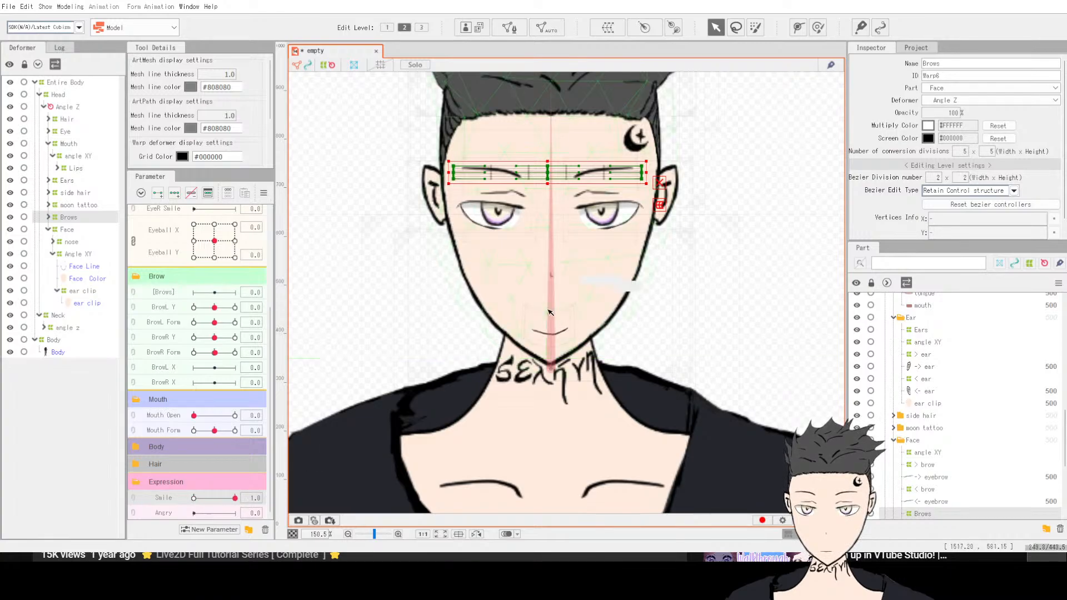
Step: Select the Mouth deformer and raise its left and right side points to curve the smile upward
{"action": "scroll", "coordinate": [611, 300], "scroll_direction": "up", "scroll_amount": 2}
{"action": "scroll", "coordinate": [489, 356], "scroll_direction": "up", "scroll_amount": 2}
{"action": "scroll", "coordinate": [406, 354], "scroll_direction": "down", "scroll_amount": 1}
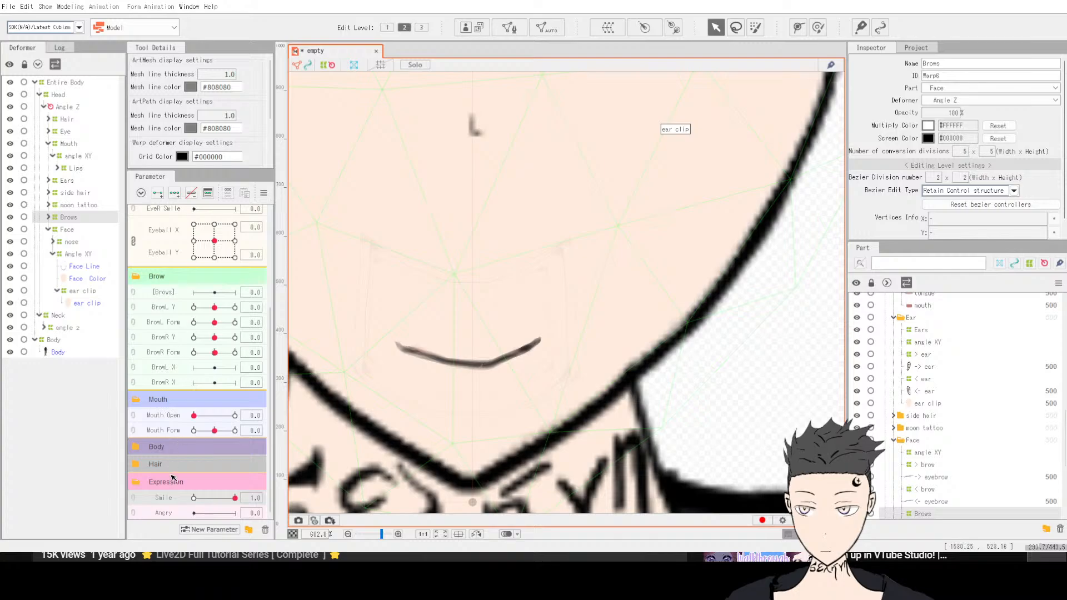
{"action": "left_click", "coordinate": [68, 145]}
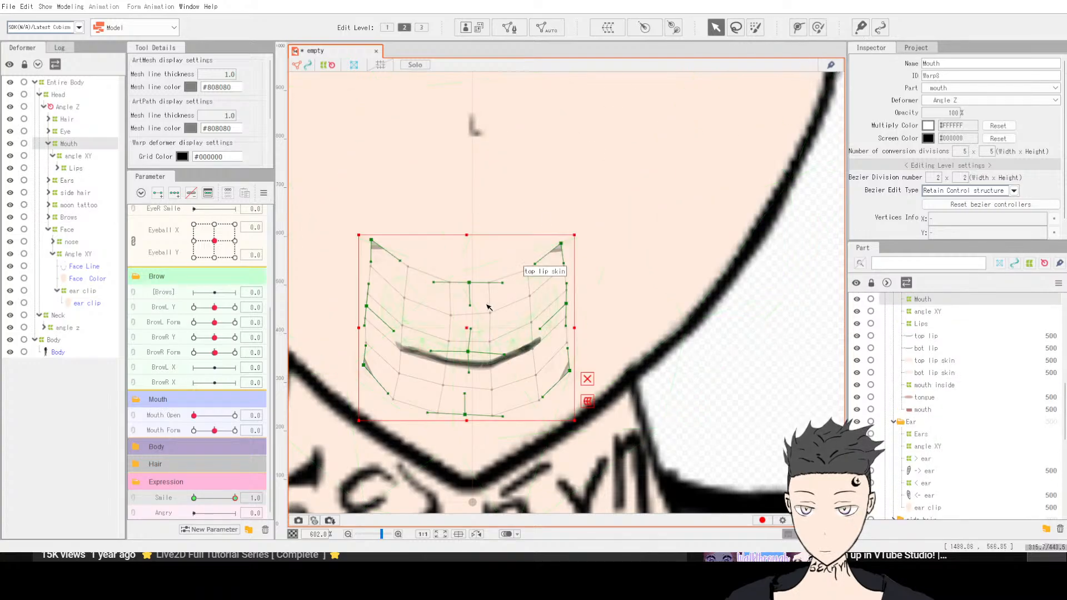
{"action": "left_click_drag", "start_coordinate": [476, 287], "coordinate": [475, 284]}
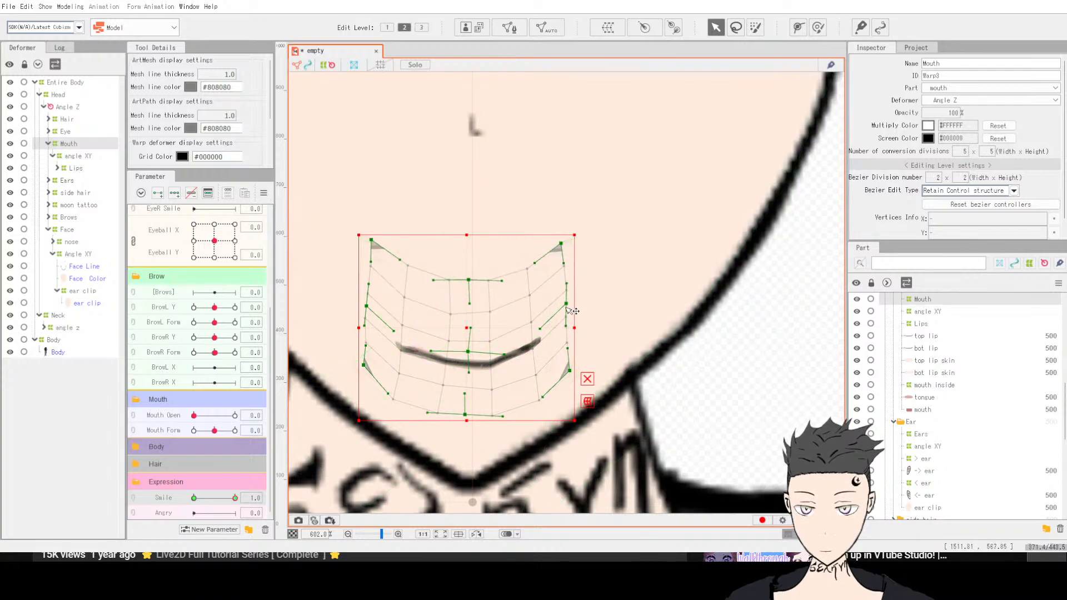
{"action": "left_click_drag", "start_coordinate": [567, 306], "coordinate": [571, 295]}
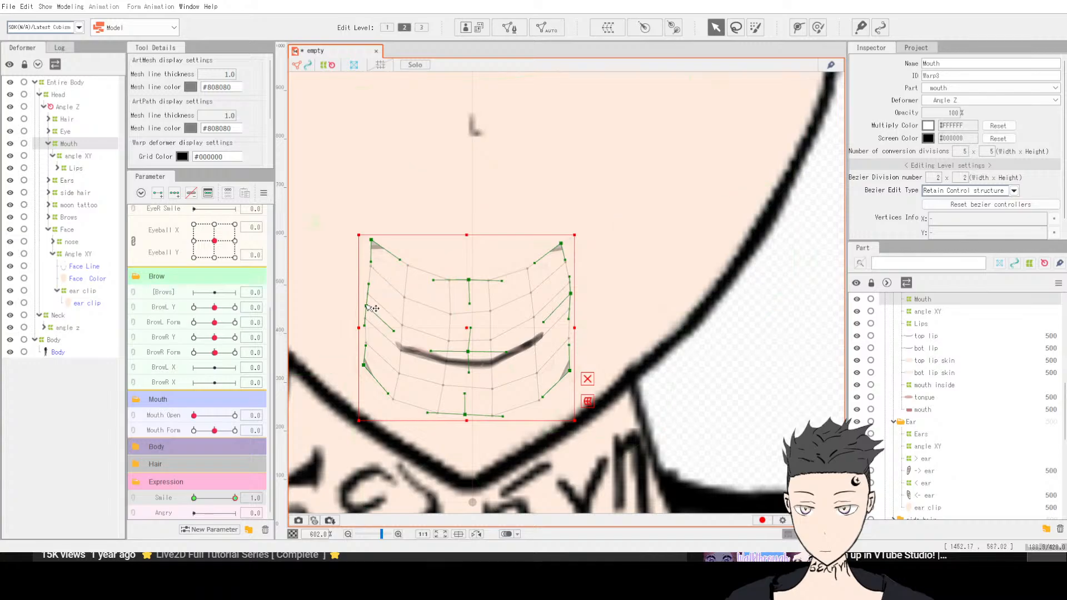
{"action": "left_click_drag", "start_coordinate": [366, 304], "coordinate": [363, 291]}
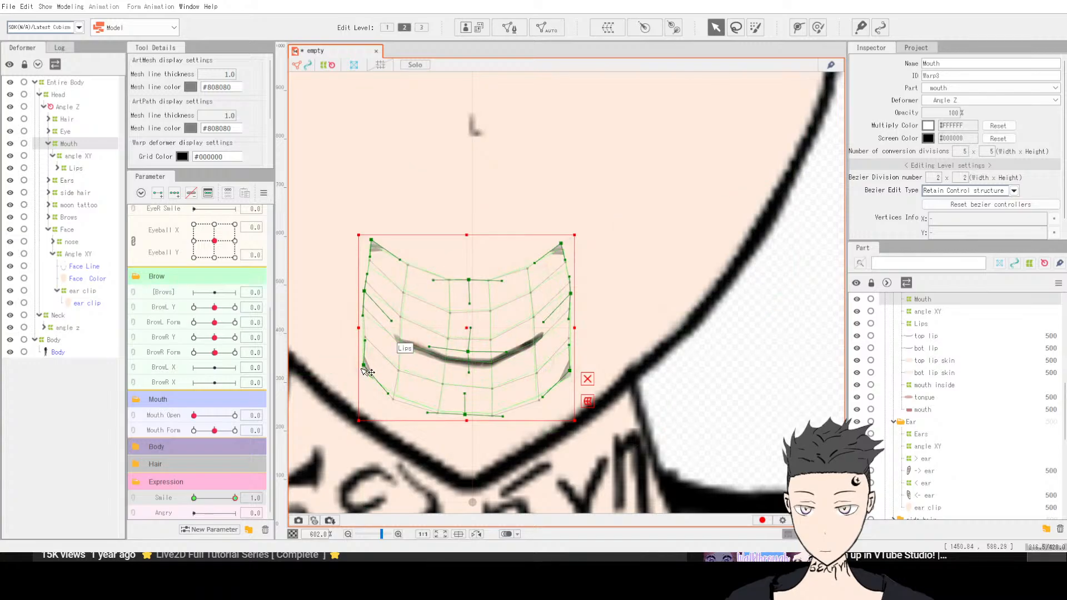
Step: Pull the Mouth deformer's lower and upper corners inward and recentre its middle points at Smile 1
{"action": "left_click_drag", "start_coordinate": [569, 370], "coordinate": [560, 365]}
{"action": "left_click_drag", "start_coordinate": [501, 414], "coordinate": [472, 413]}
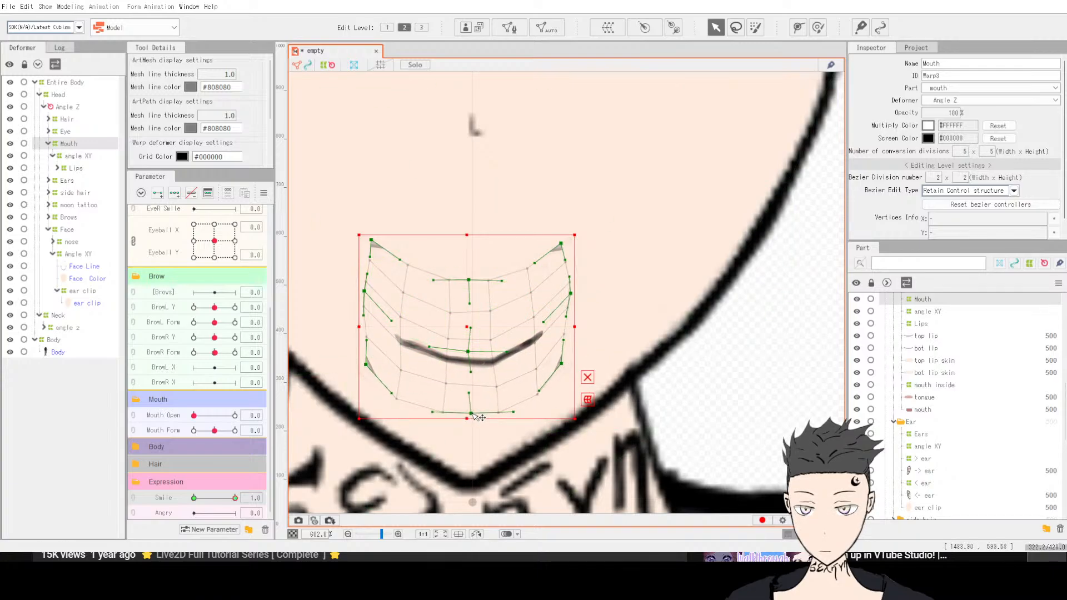
{"action": "left_click_drag", "start_coordinate": [468, 351], "coordinate": [472, 350]}
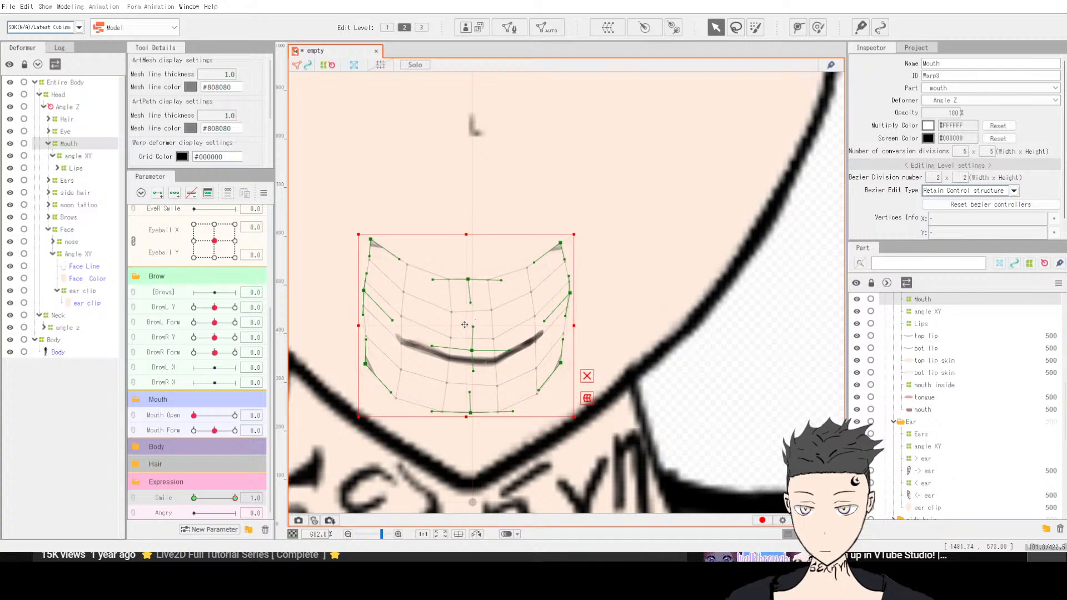
{"action": "left_click_drag", "start_coordinate": [470, 303], "coordinate": [467, 306]}
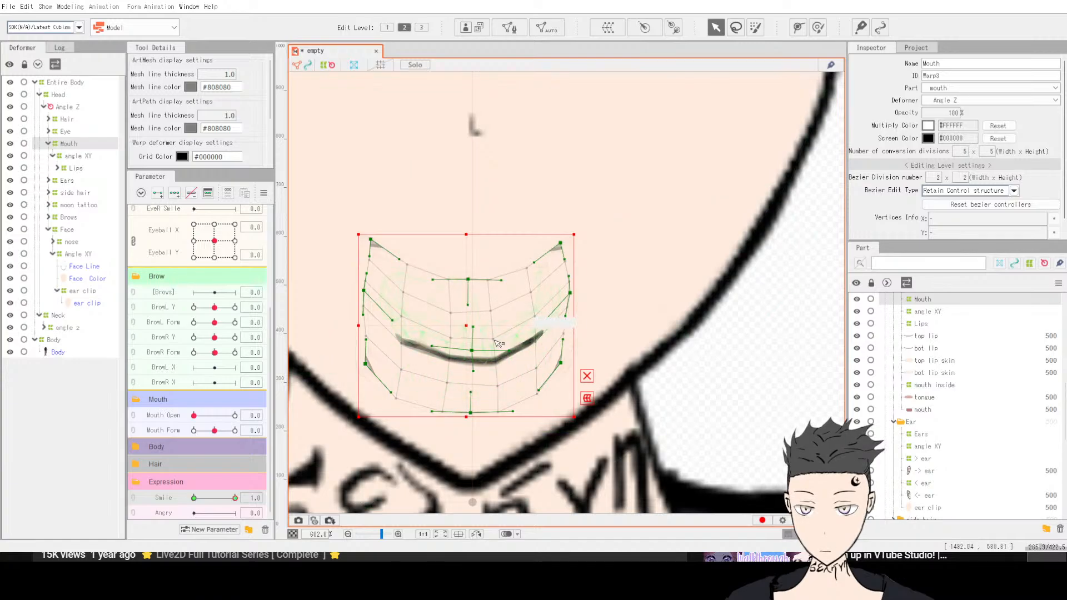
{"action": "left_click_drag", "start_coordinate": [511, 350], "coordinate": [469, 350]}
{"action": "left_click_drag", "start_coordinate": [570, 292], "coordinate": [562, 299]}
{"action": "left_click_drag", "start_coordinate": [364, 291], "coordinate": [379, 296]}
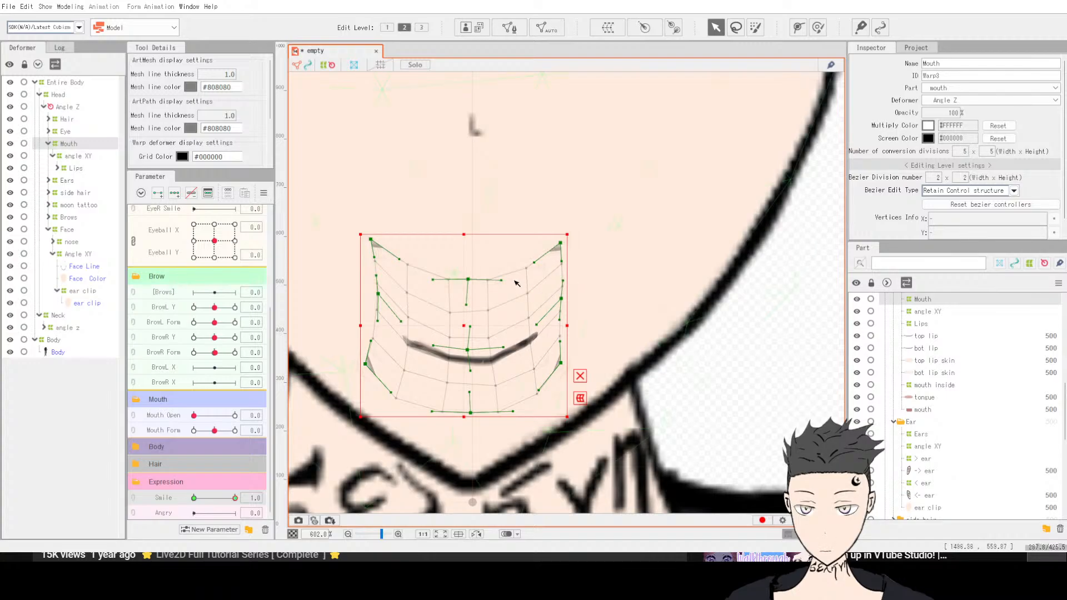
Step: Nudge points along the mouth line of the Mouth deformer to refine the smile curve
{"action": "left_click_drag", "start_coordinate": [406, 340], "coordinate": [409, 338]}
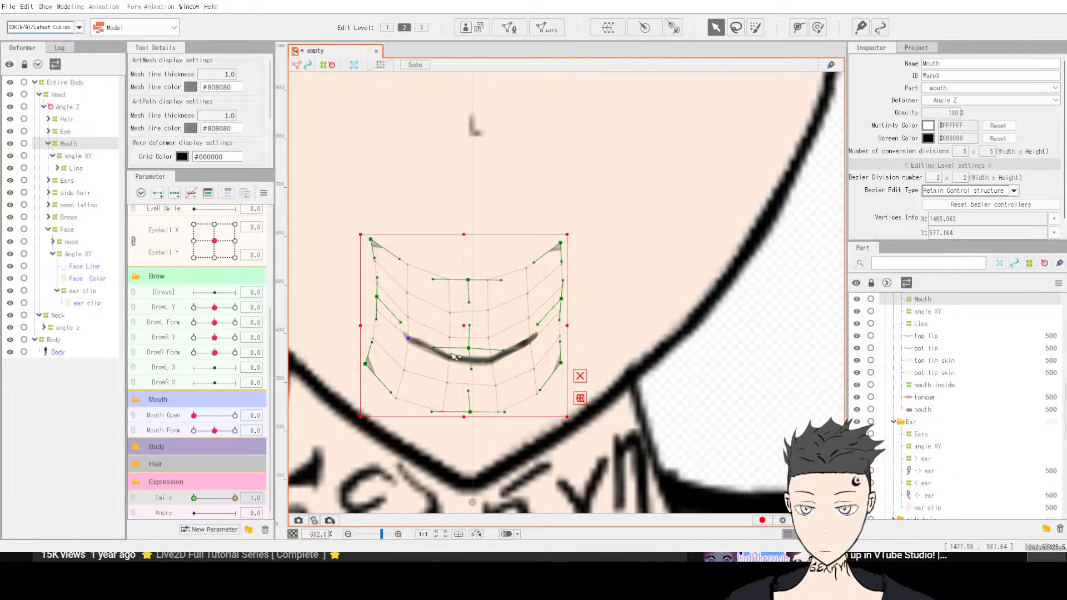
{"action": "left_click", "coordinate": [451, 356]}
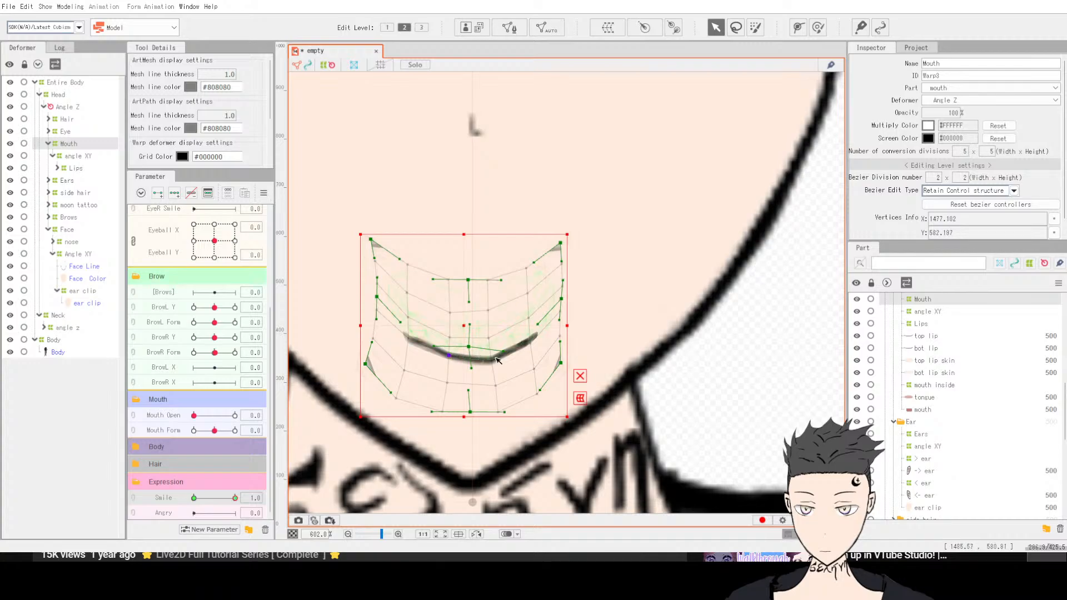
{"action": "left_click_drag", "start_coordinate": [449, 356], "coordinate": [452, 362]}
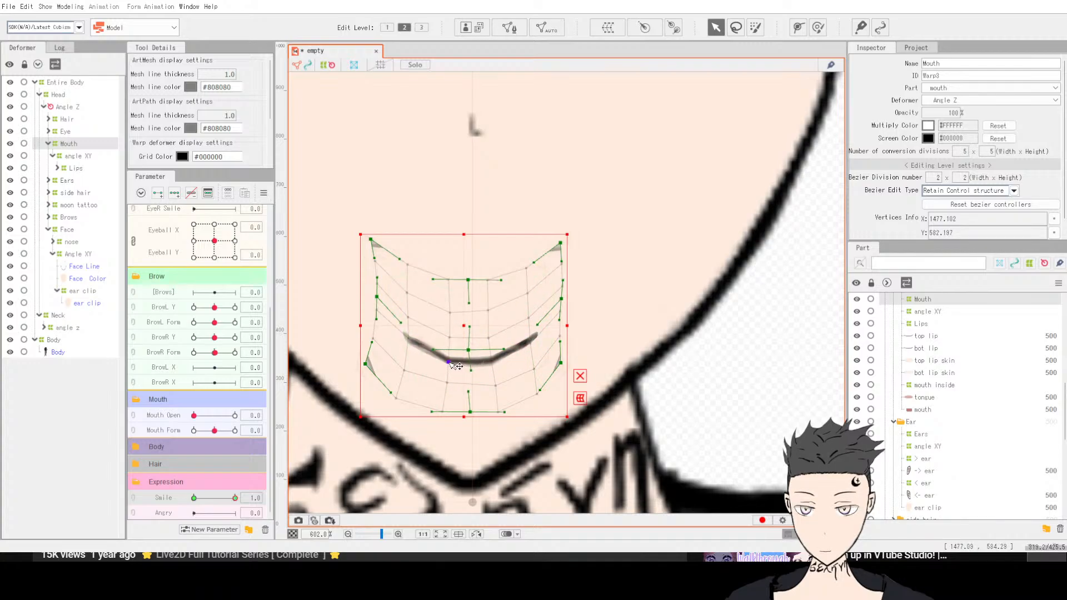
{"action": "left_click_drag", "start_coordinate": [493, 362], "coordinate": [489, 363]}
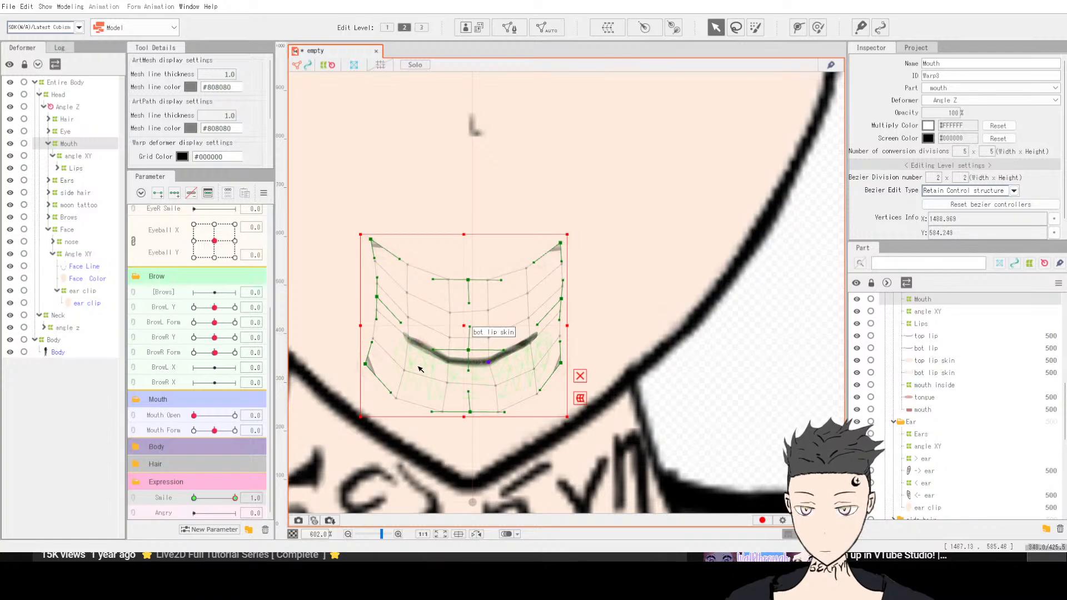
{"action": "left_click_drag", "start_coordinate": [404, 370], "coordinate": [407, 366]}
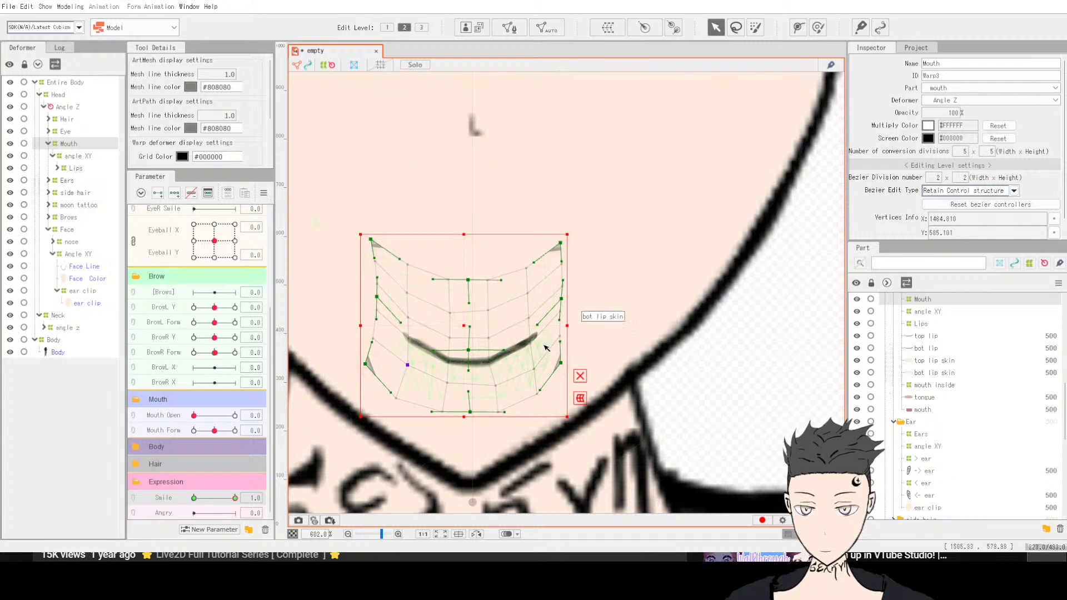
Step: Reselect the Mouth deformer and preview the Smile slider, ending at 0
{"action": "scroll", "coordinate": [693, 351], "scroll_direction": "down", "scroll_amount": 5}
{"action": "left_click", "coordinate": [751, 371]}
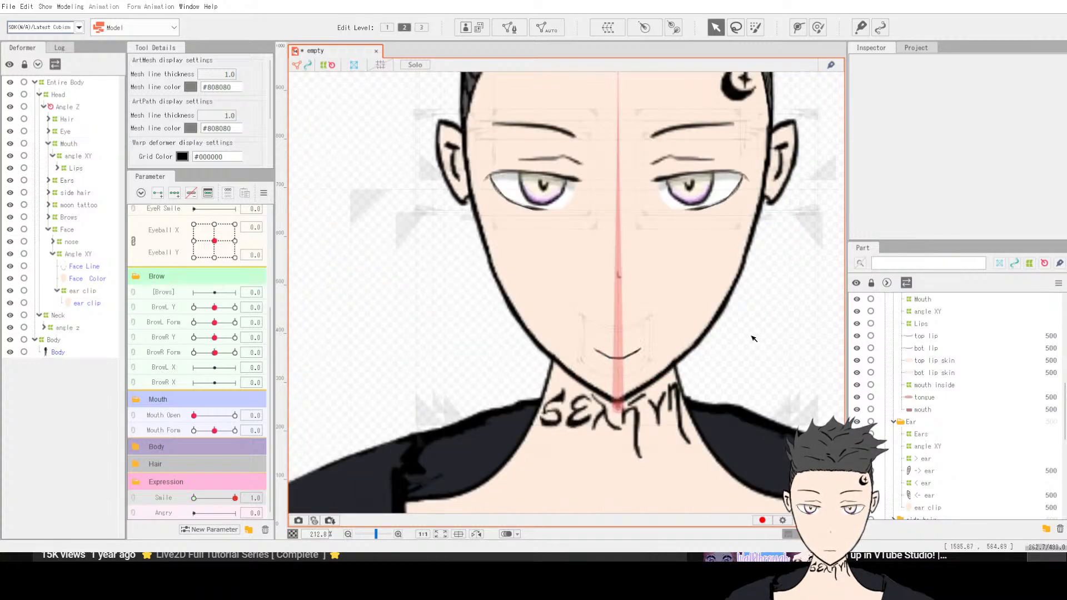
{"action": "left_click", "coordinate": [625, 340]}
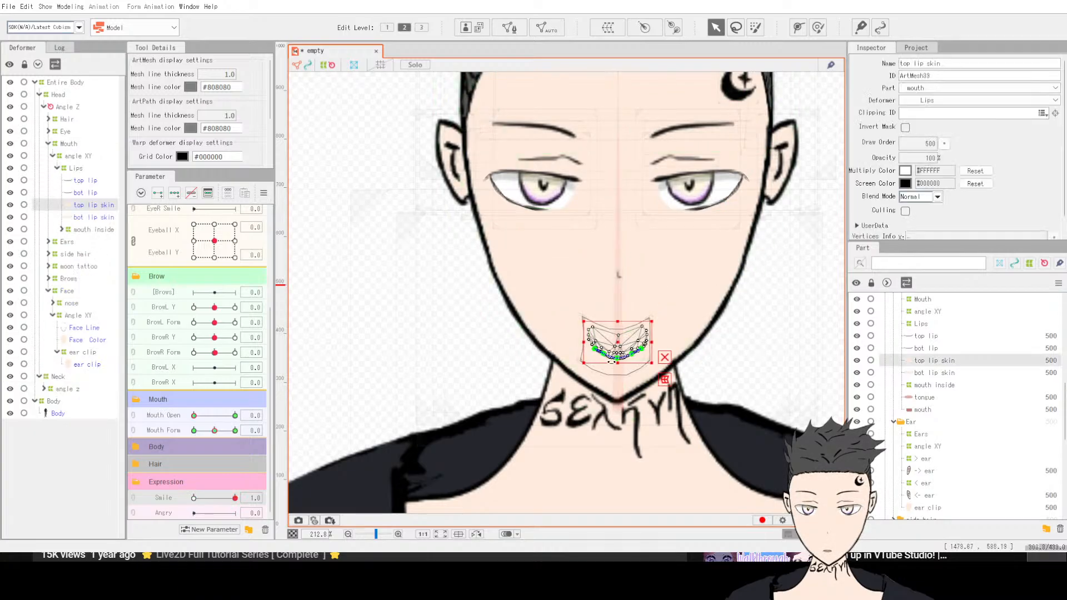
{"action": "left_click", "coordinate": [65, 144]}
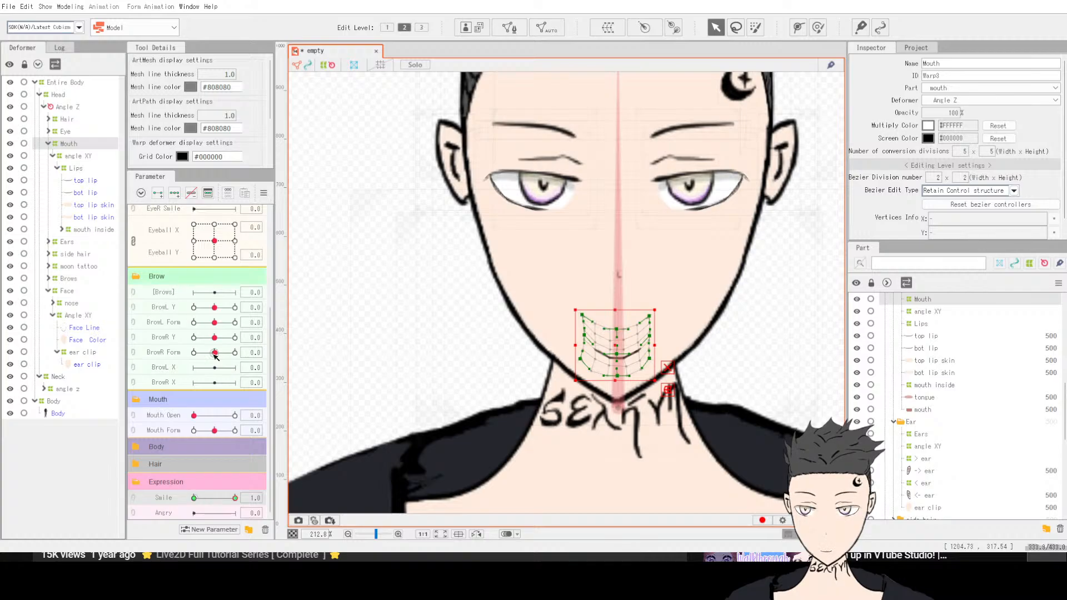
{"action": "left_click_drag", "start_coordinate": [204, 500], "coordinate": [273, 506]}
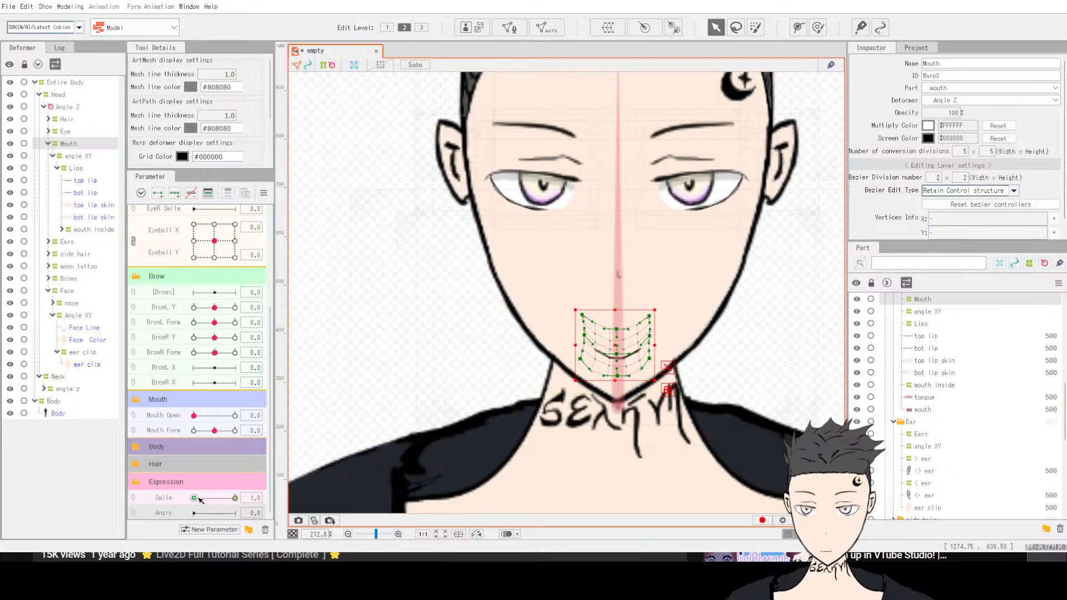
{"action": "left_click_drag", "start_coordinate": [201, 501], "coordinate": [172, 503]}
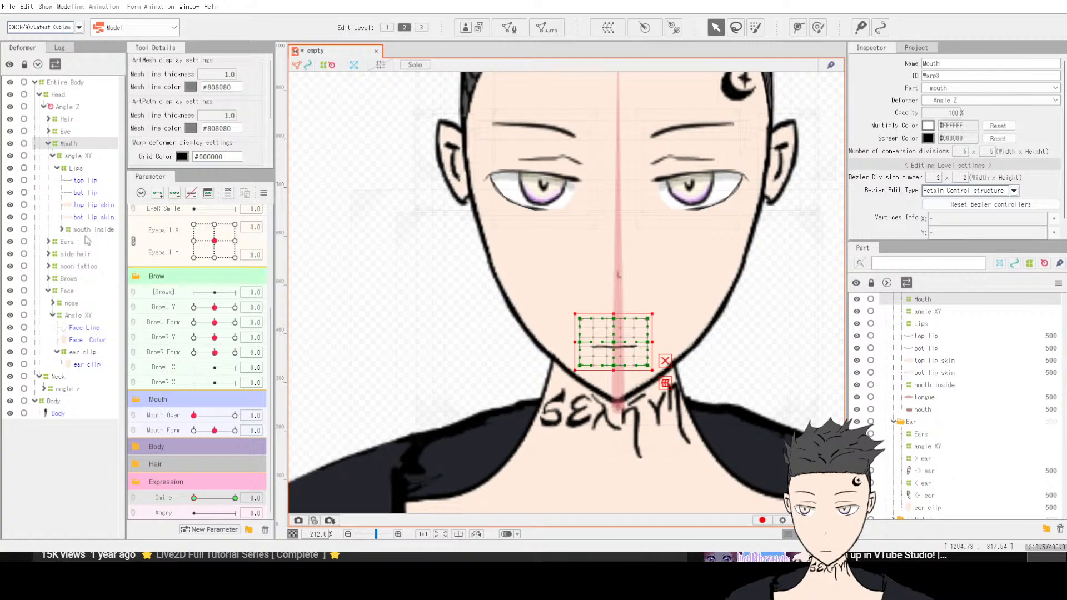
Step: Select the Brows deformer, add keys to the Angry parameter, and set Angry to 1
{"action": "left_click", "coordinate": [66, 279]}
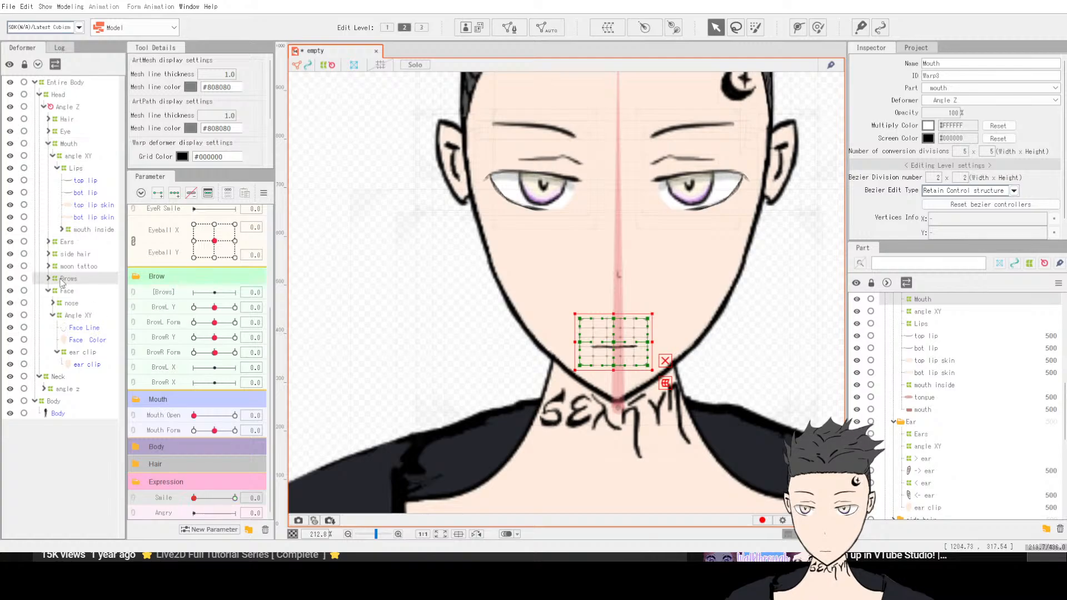
{"action": "left_click", "coordinate": [48, 278]}
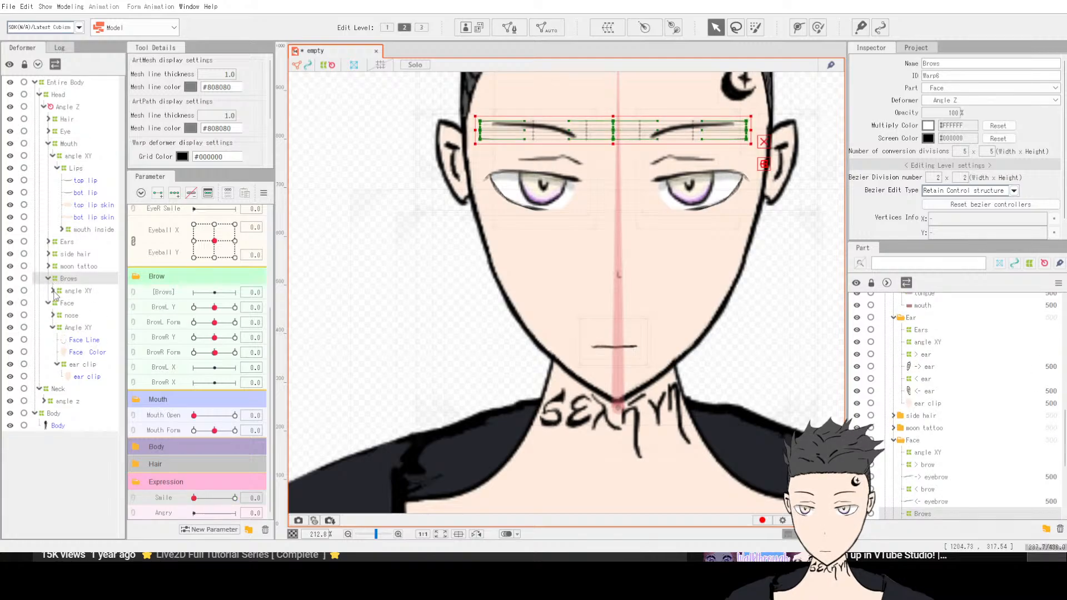
{"action": "left_click", "coordinate": [53, 291]}
{"action": "left_click", "coordinate": [83, 292]}
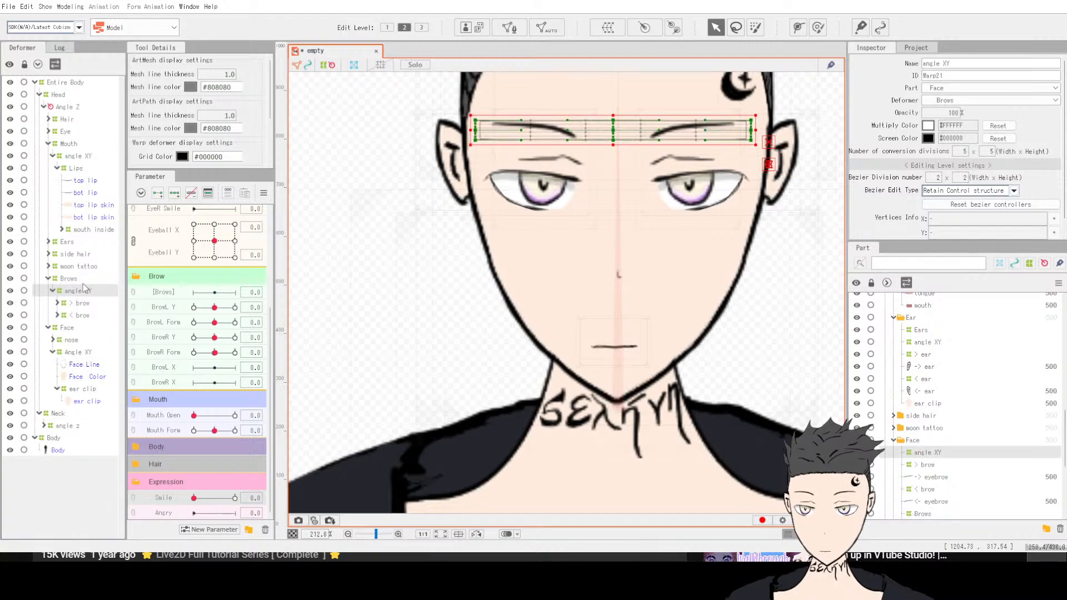
{"action": "scroll", "coordinate": [196, 318], "scroll_direction": "up", "scroll_amount": 4}
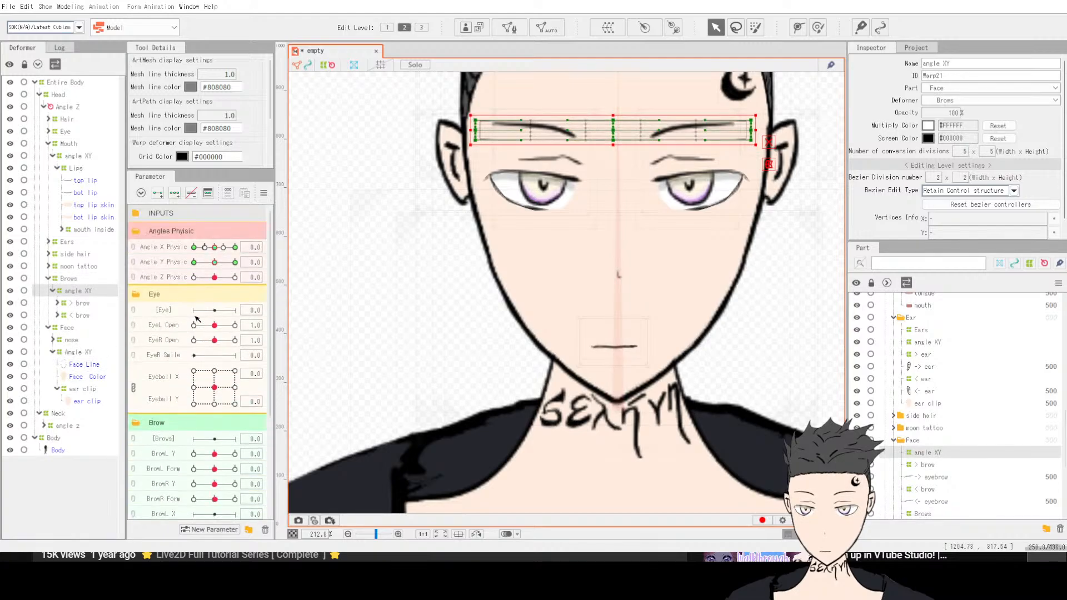
{"action": "scroll", "coordinate": [195, 319], "scroll_direction": "down", "scroll_amount": 4}
{"action": "left_click", "coordinate": [71, 279]}
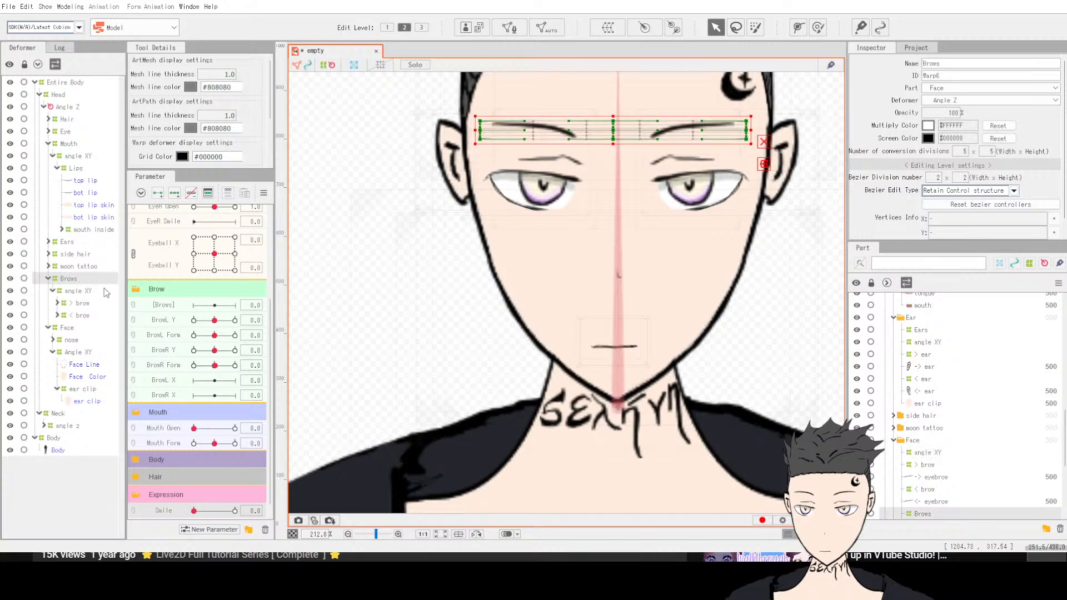
{"action": "scroll", "coordinate": [151, 305], "scroll_direction": "up", "scroll_amount": 3}
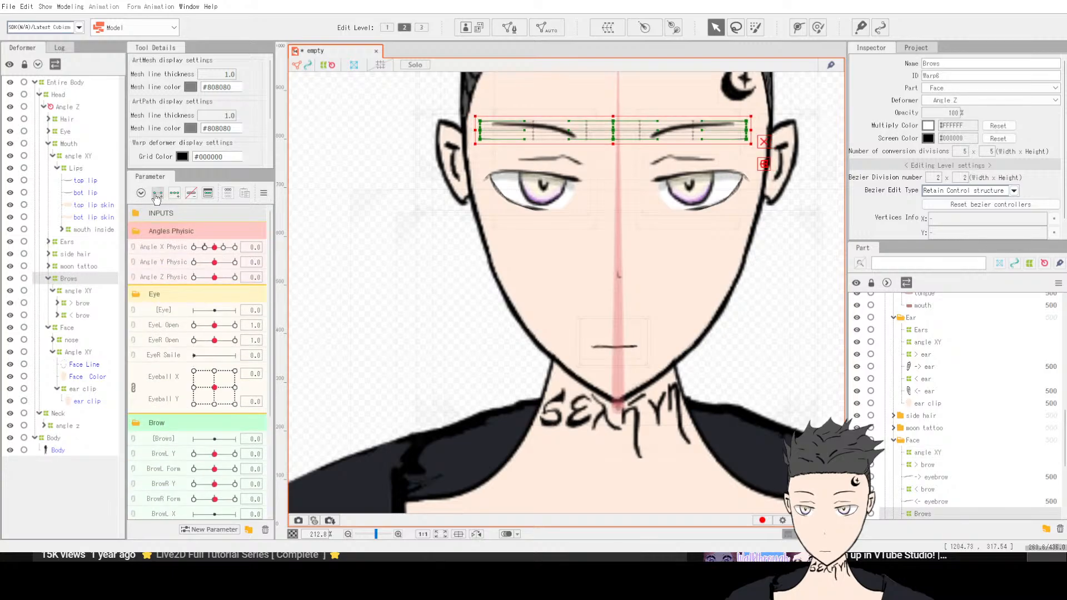
{"action": "scroll", "coordinate": [211, 406], "scroll_direction": "down", "scroll_amount": 3}
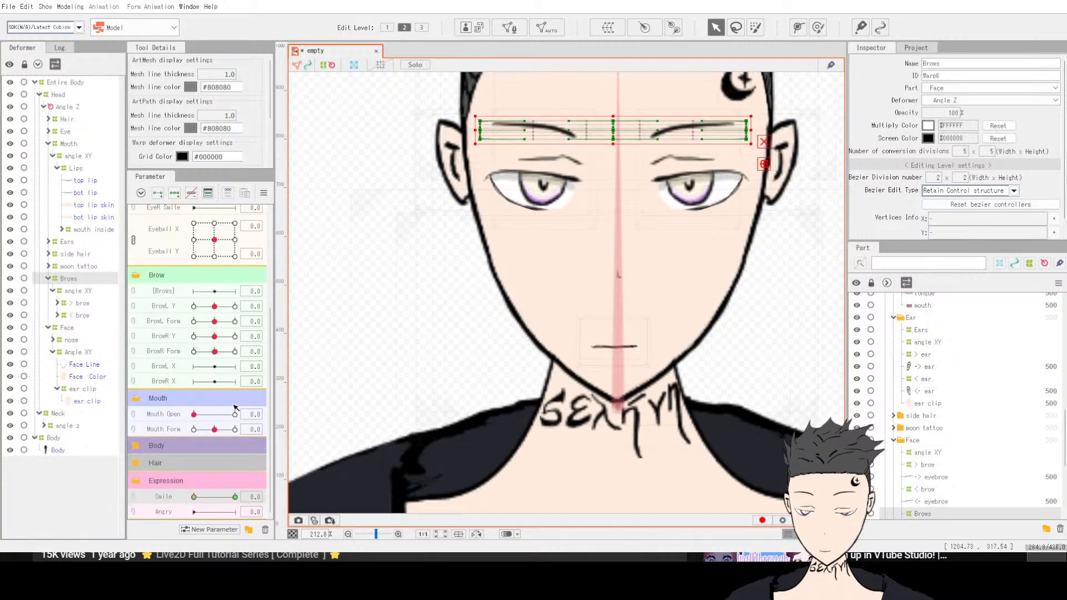
{"action": "left_click", "coordinate": [178, 516]}
{"action": "left_click", "coordinate": [157, 193]}
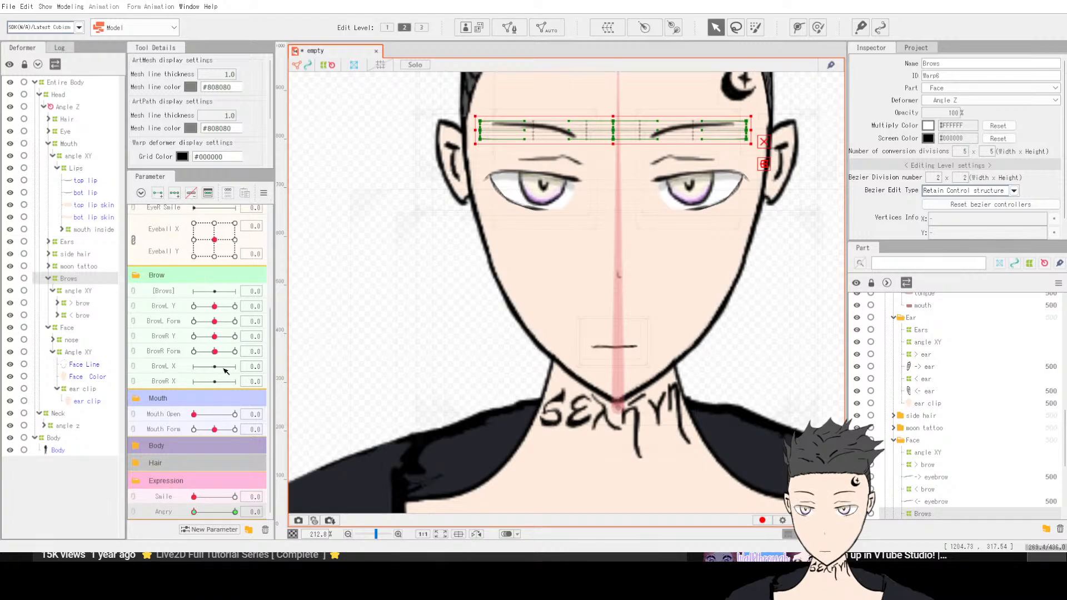
{"action": "left_click_drag", "start_coordinate": [195, 514], "coordinate": [236, 512]}
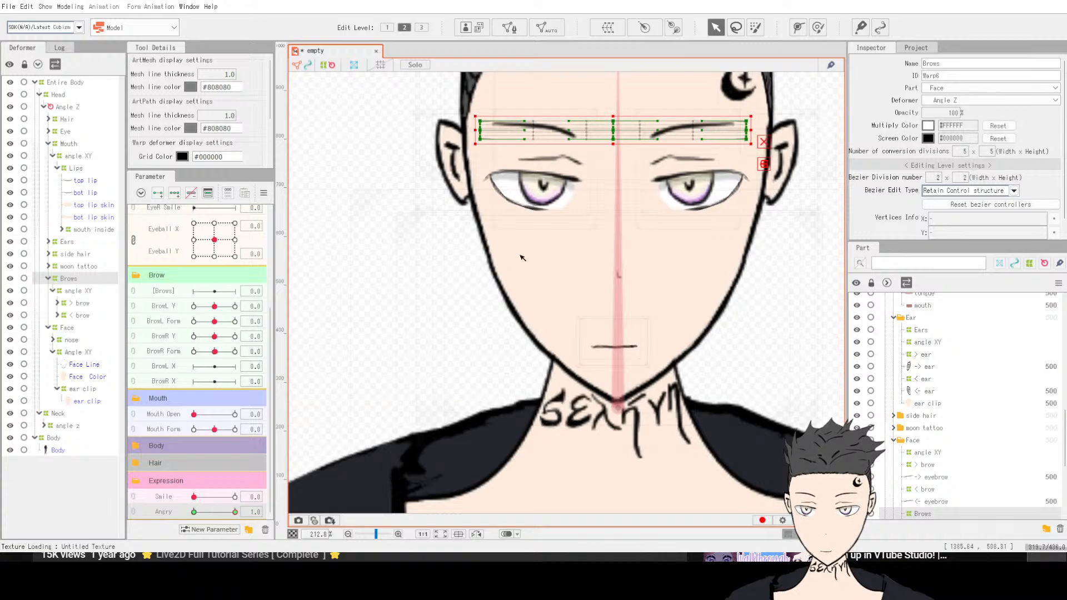
Step: With the Deform Brush, pull the brows' inner ends down into an angry V shape at Angry 1
{"action": "left_click", "coordinate": [820, 29]}
{"action": "mouse_move", "coordinate": [582, 99]}
{"action": "left_mouse_down"}
{"action": "mouse_move", "coordinate": [588, 119]}
{"action": "mouse_move", "coordinate": [581, 112]}
{"action": "mouse_move", "coordinate": [639, 101]}
{"action": "mouse_move", "coordinate": [663, 121]}
{"action": "mouse_move", "coordinate": [644, 106]}
{"action": "left_mouse_up"}
{"action": "key", "text": "ctrl+z"}
{"action": "key", "text": "ctrl+z"}
{"action": "key", "text": "ctrl+z"}
{"action": "key", "text": "ctrl+z"}
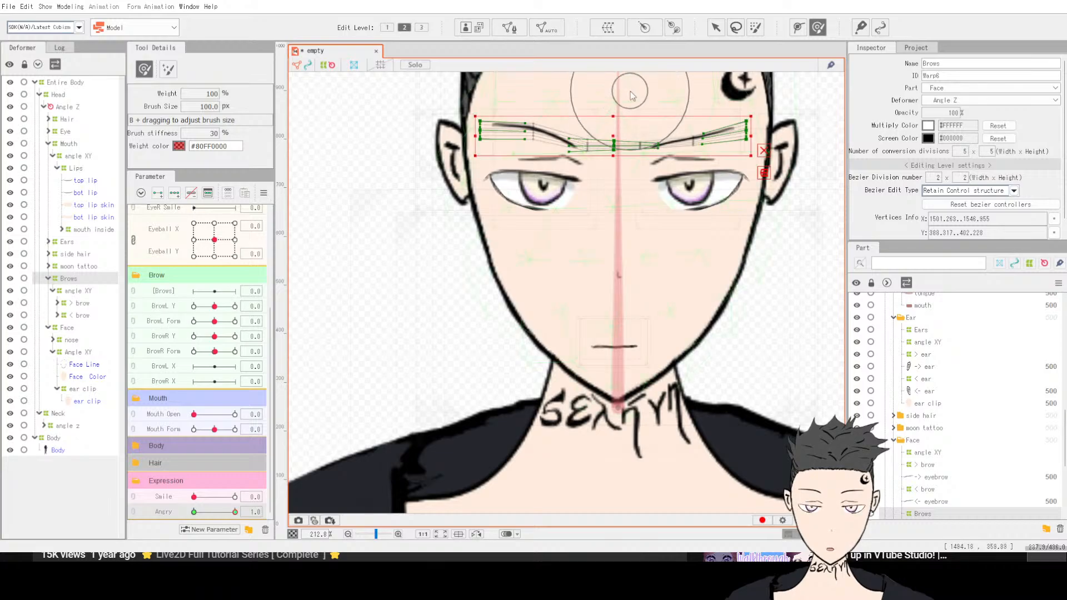
{"action": "scroll", "coordinate": [652, 161], "scroll_direction": "down", "scroll_amount": 4}
{"action": "scroll", "coordinate": [675, 157], "scroll_direction": "up", "scroll_amount": 6}
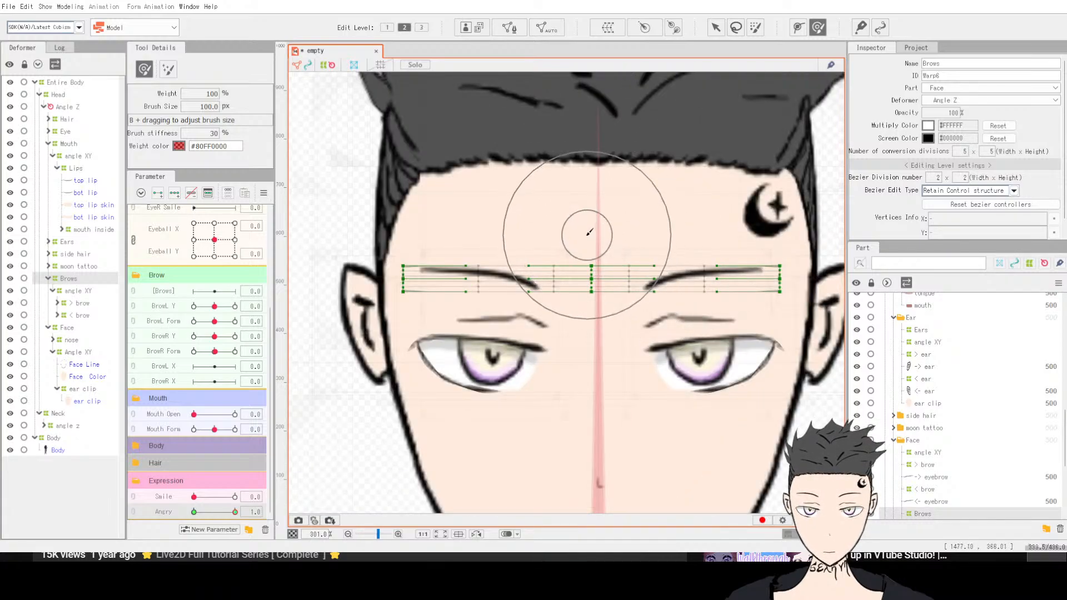
{"action": "mouse_move", "coordinate": [581, 229]}
{"action": "left_mouse_down"}
{"action": "mouse_move", "coordinate": [585, 292]}
{"action": "mouse_move", "coordinate": [599, 272]}
{"action": "mouse_move", "coordinate": [578, 248]}
{"action": "left_mouse_up"}
{"action": "mouse_move", "coordinate": [590, 290]}
{"action": "left_mouse_down"}
{"action": "mouse_move", "coordinate": [594, 319]}
{"action": "mouse_move", "coordinate": [603, 310]}
{"action": "left_mouse_up"}
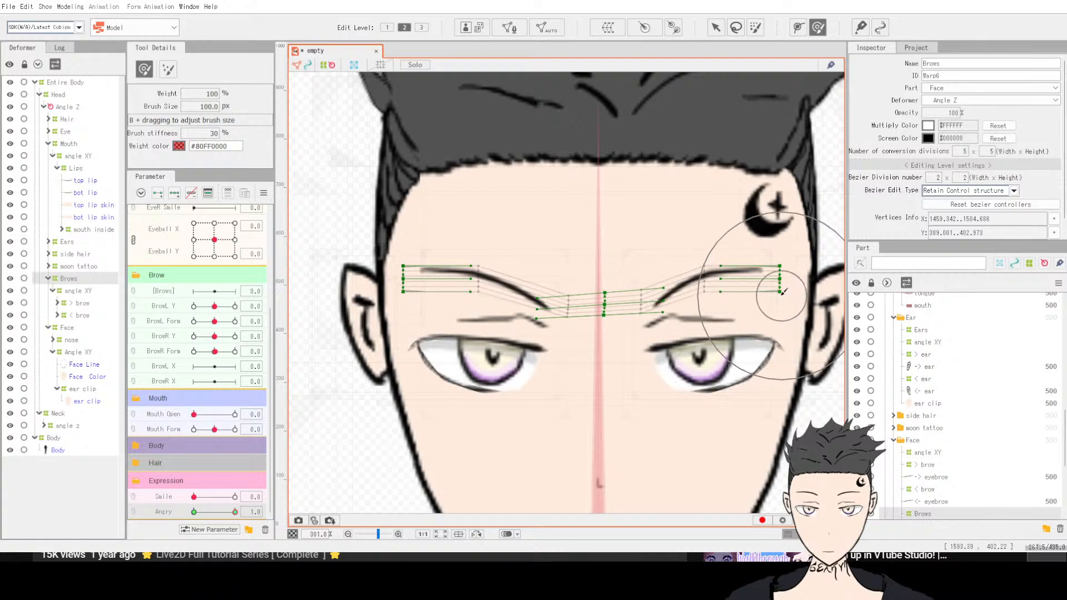
{"action": "left_click_drag", "start_coordinate": [783, 296], "coordinate": [786, 286]}
{"action": "left_click_drag", "start_coordinate": [422, 291], "coordinate": [430, 278]}
{"action": "left_click_drag", "start_coordinate": [639, 303], "coordinate": [659, 311]}
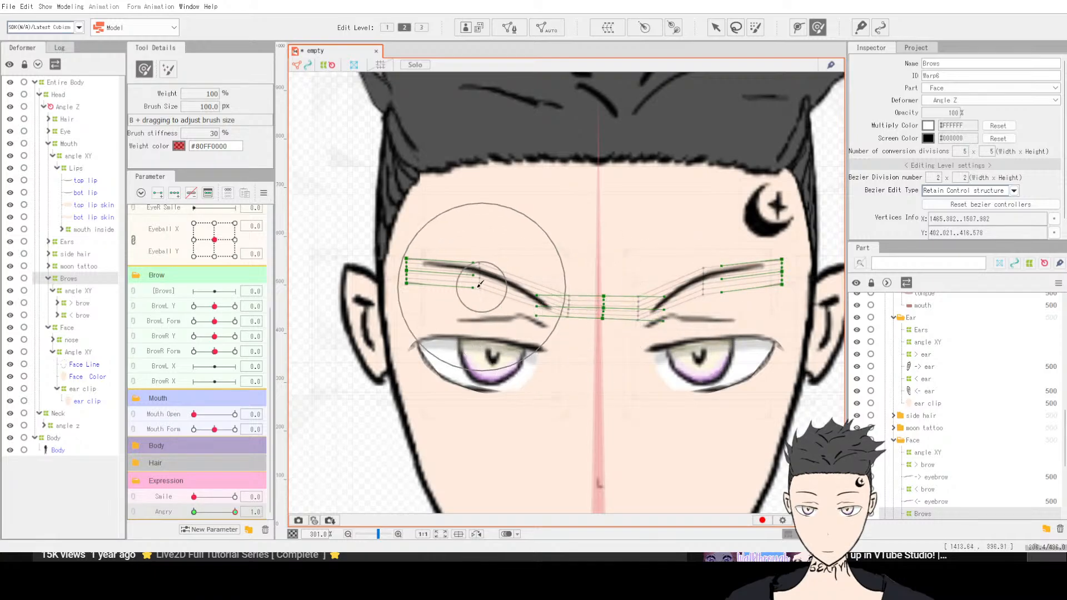
{"action": "left_click_drag", "start_coordinate": [459, 283], "coordinate": [461, 286]}
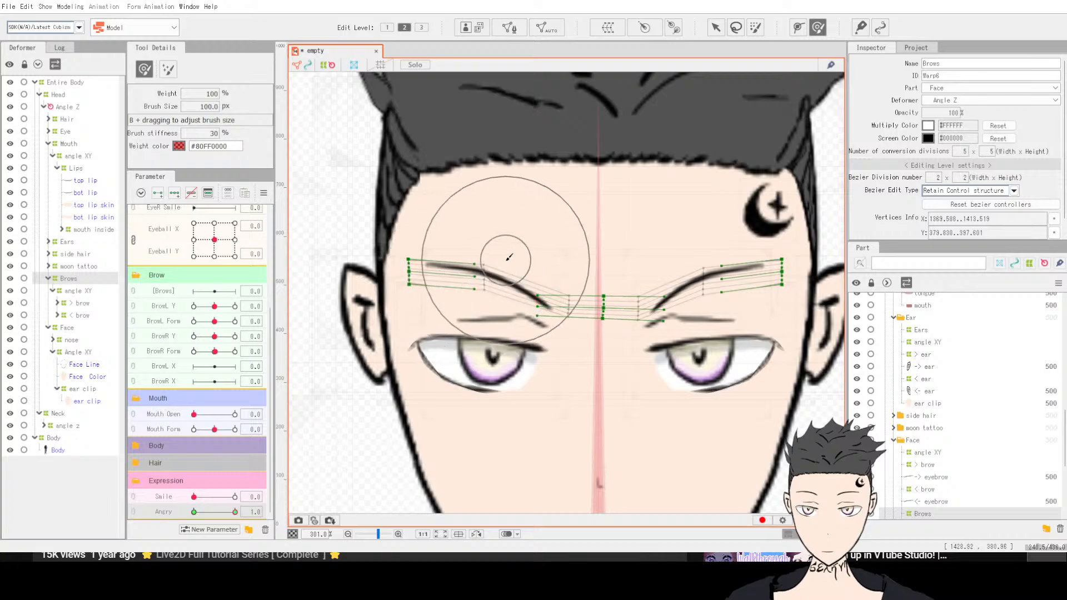
{"action": "left_click_drag", "start_coordinate": [506, 257], "coordinate": [501, 269]}
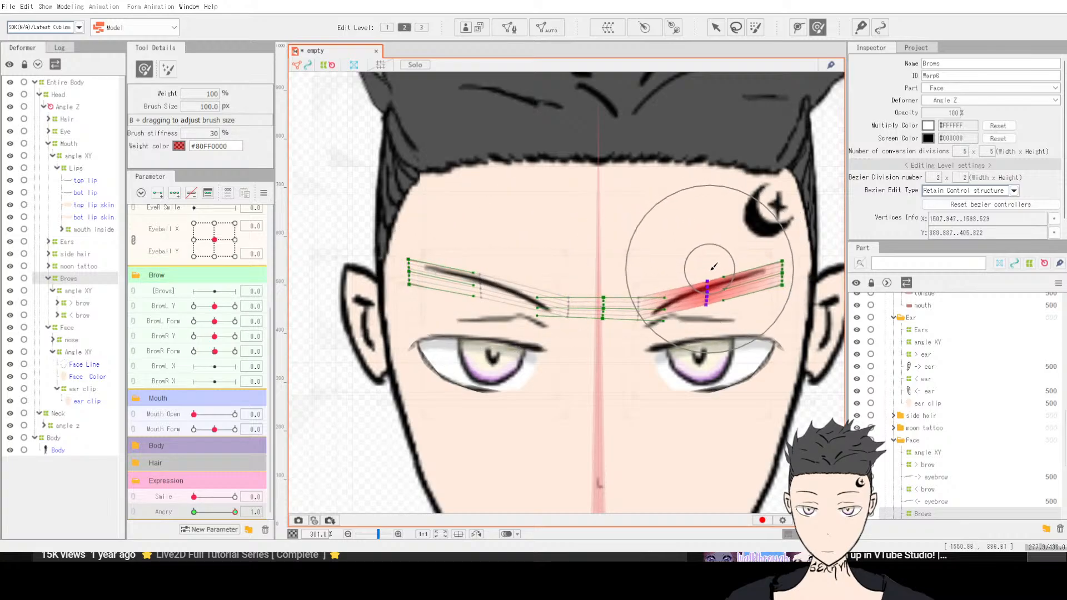
Step: Refine the angry brow shape with further Deform Brush strokes on both brows
{"action": "scroll", "coordinate": [712, 333], "scroll_direction": "down", "scroll_amount": 5}
{"action": "scroll", "coordinate": [690, 458], "scroll_direction": "up", "scroll_amount": 3}
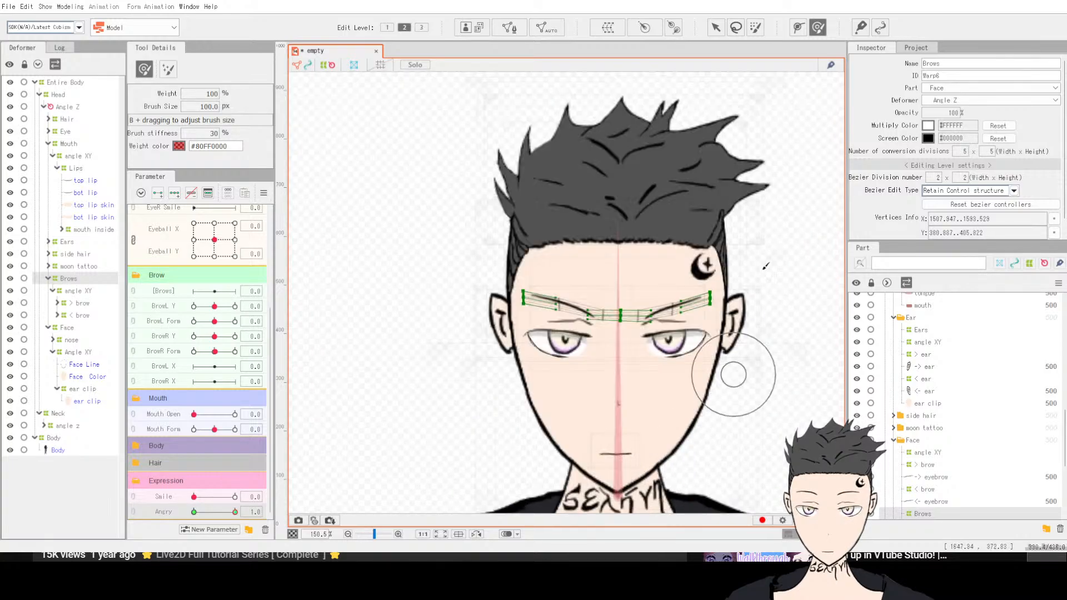
{"action": "left_click_drag", "start_coordinate": [220, 512], "coordinate": [245, 517]}
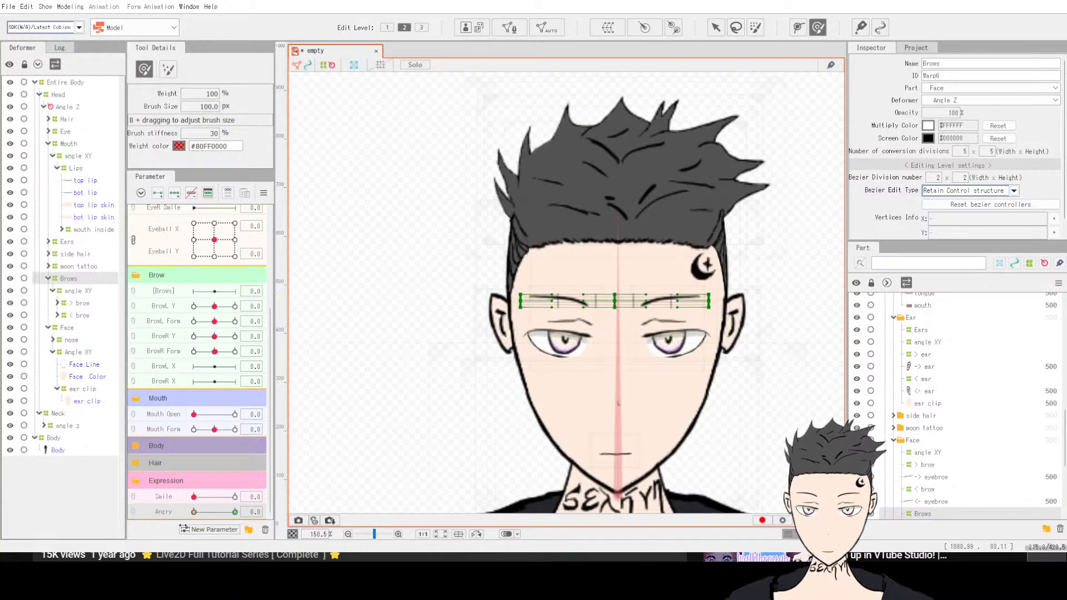
{"action": "scroll", "coordinate": [667, 328], "scroll_direction": "up", "scroll_amount": 3}
{"action": "mouse_move", "coordinate": [613, 308]}
{"action": "left_mouse_down"}
{"action": "mouse_move", "coordinate": [502, 315]}
{"action": "mouse_move", "coordinate": [611, 302]}
{"action": "mouse_move", "coordinate": [579, 305]}
{"action": "left_mouse_up"}
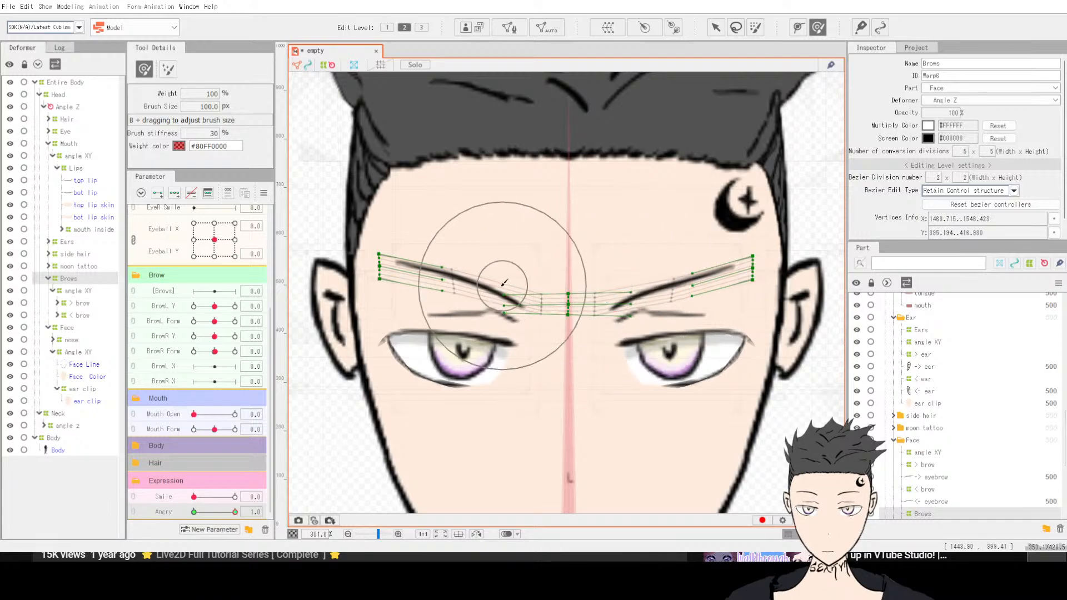
{"action": "mouse_move", "coordinate": [433, 239]}
{"action": "left_mouse_down"}
{"action": "mouse_move", "coordinate": [432, 255]}
{"action": "mouse_move", "coordinate": [436, 245]}
{"action": "left_mouse_up"}
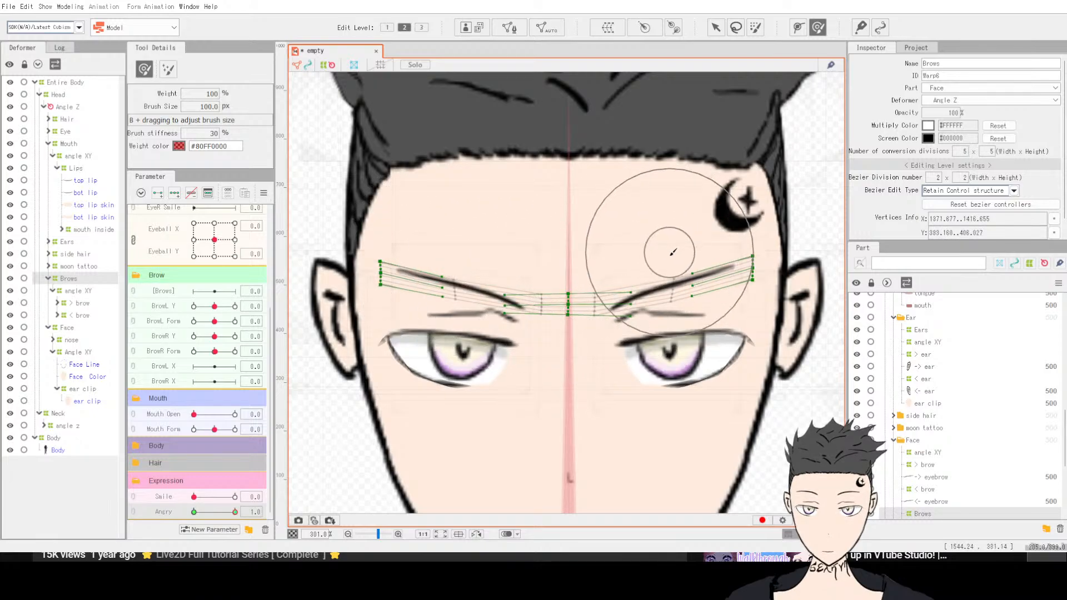
{"action": "left_click_drag", "start_coordinate": [674, 239], "coordinate": [672, 249]}
{"action": "left_click_drag", "start_coordinate": [739, 245], "coordinate": [739, 247]}
{"action": "scroll", "coordinate": [494, 319], "scroll_direction": "down", "scroll_amount": 3}
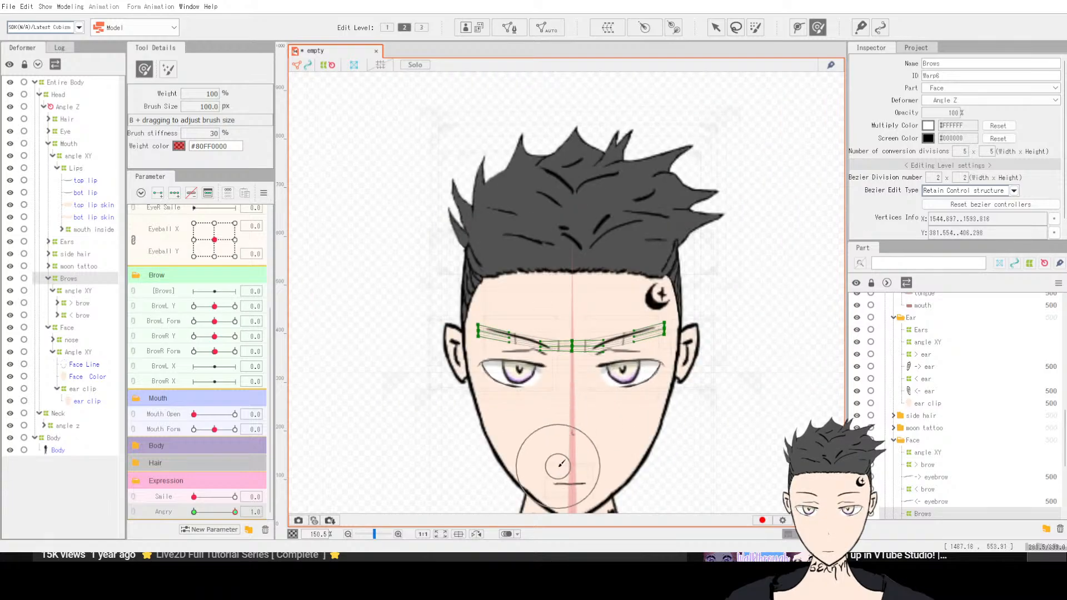
Step: Leave the brush, deselect the deformer, and preview the Angry slider, returning it to 0
{"action": "left_click", "coordinate": [715, 27]}
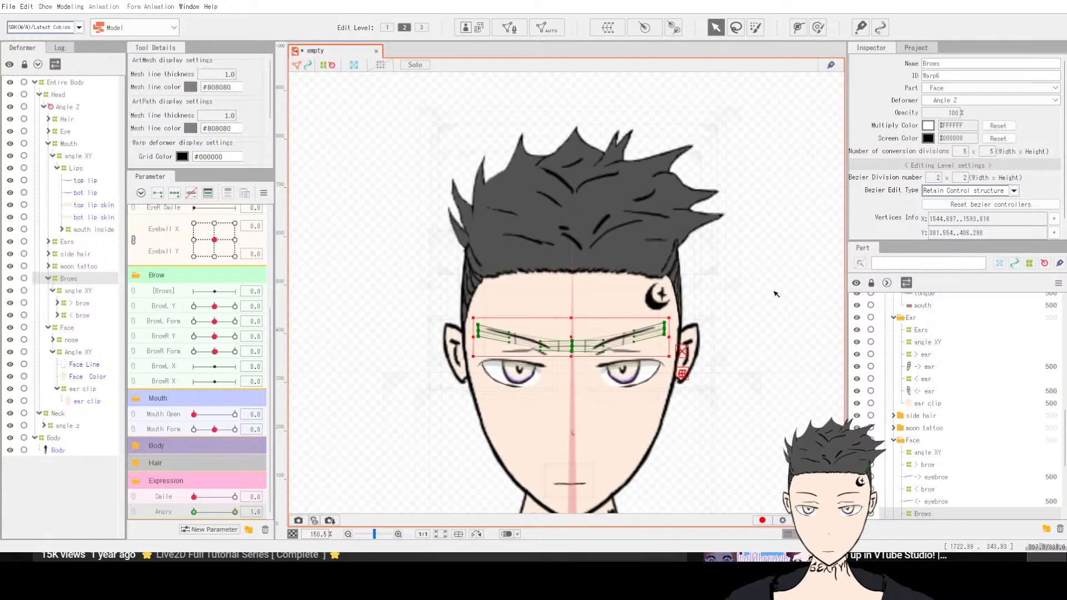
{"action": "left_click", "coordinate": [775, 295]}
{"action": "scroll", "coordinate": [599, 465], "scroll_direction": "down", "scroll_amount": 2}
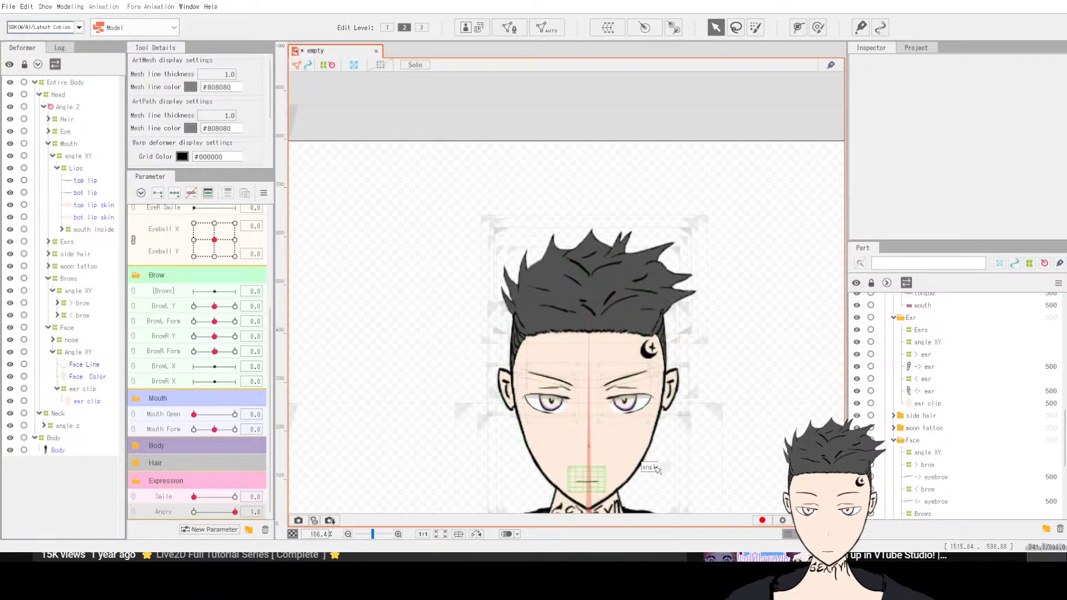
{"action": "scroll", "coordinate": [619, 488], "scroll_direction": "up", "scroll_amount": 10}
{"action": "scroll", "coordinate": [422, 434], "scroll_direction": "down", "scroll_amount": 6}
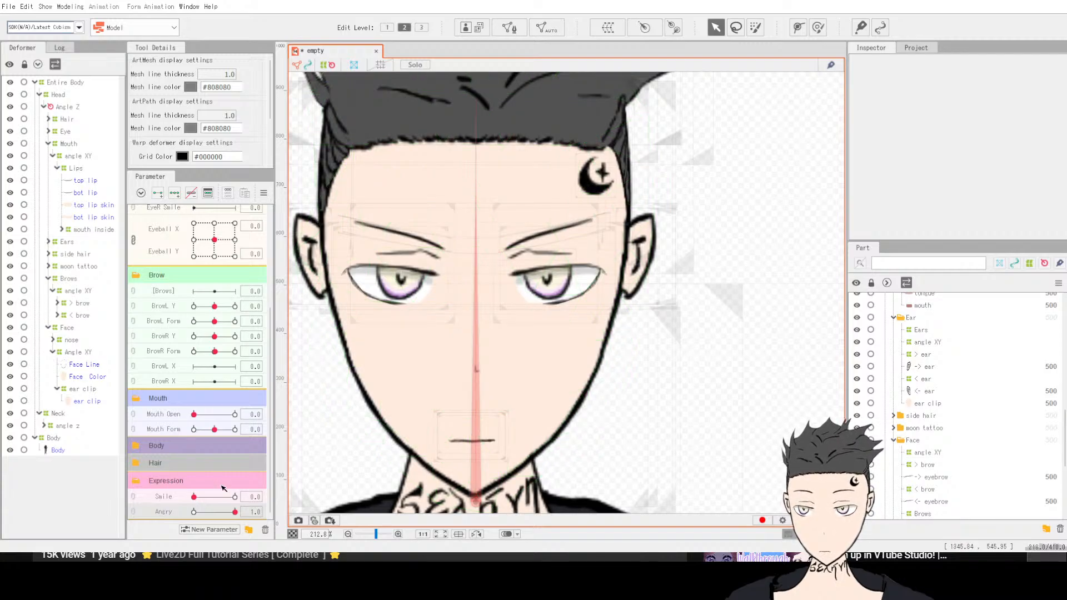
{"action": "mouse_move", "coordinate": [232, 512]}
{"action": "left_mouse_down"}
{"action": "mouse_move", "coordinate": [189, 516]}
{"action": "mouse_move", "coordinate": [250, 519]}
{"action": "left_mouse_up"}
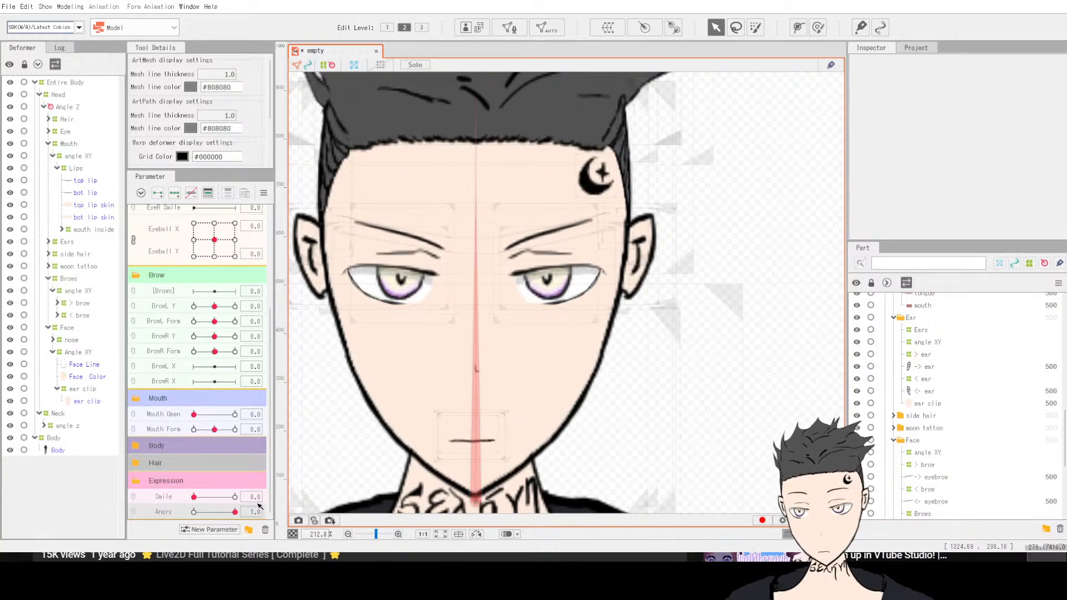
{"action": "left_click_drag", "start_coordinate": [235, 512], "coordinate": [172, 515]}
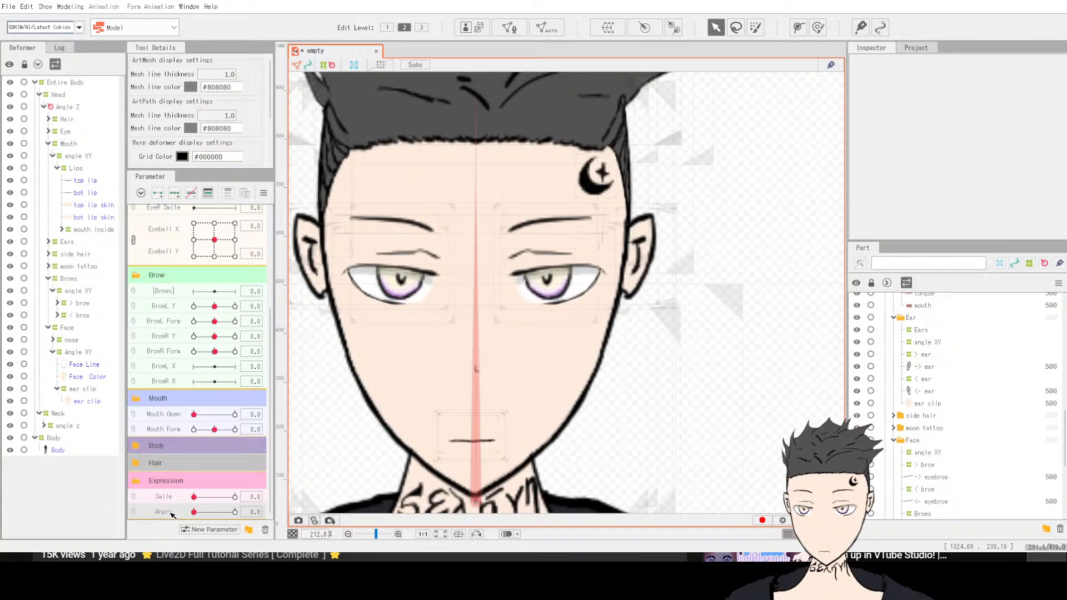
{"action": "left_click", "coordinate": [217, 482]}
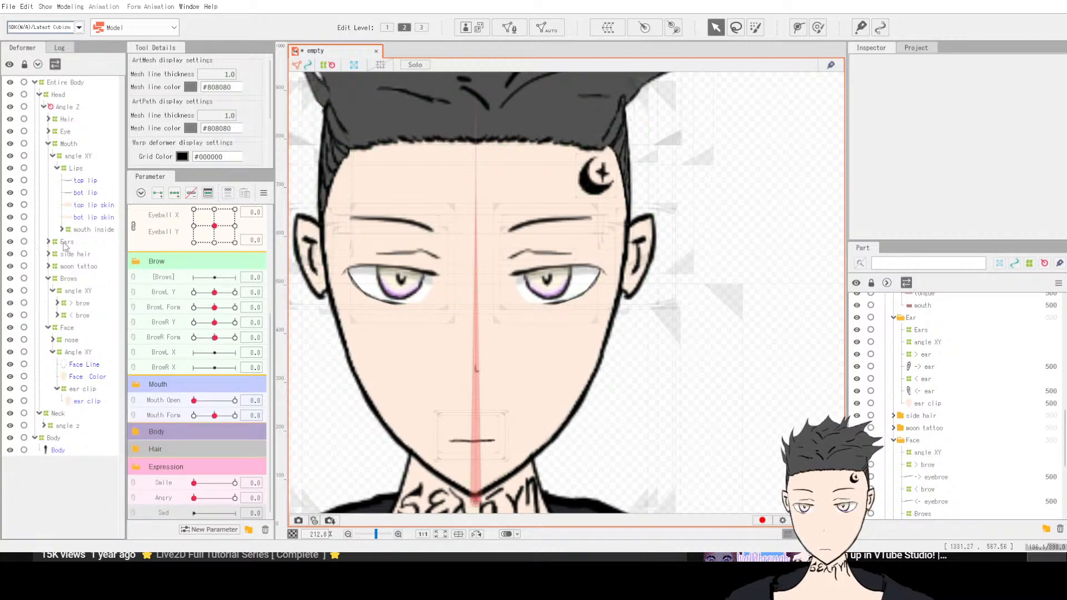
Step: Reselect the Brows deformer, set the Sad parameter to 1, and switch to the Deform Brush
{"action": "left_click", "coordinate": [69, 279]}
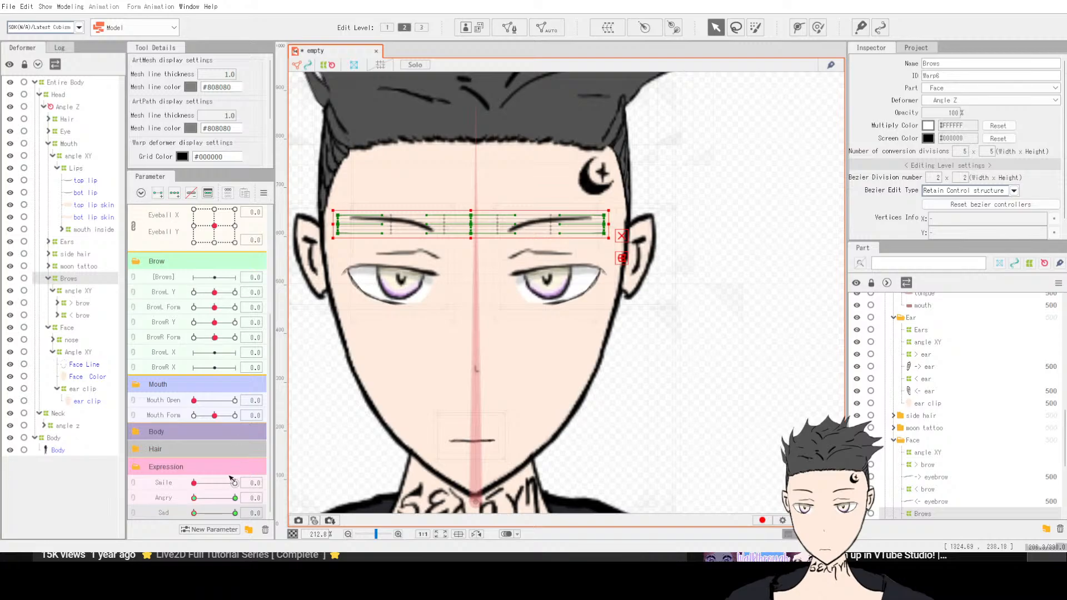
{"action": "left_click_drag", "start_coordinate": [205, 515], "coordinate": [235, 512]}
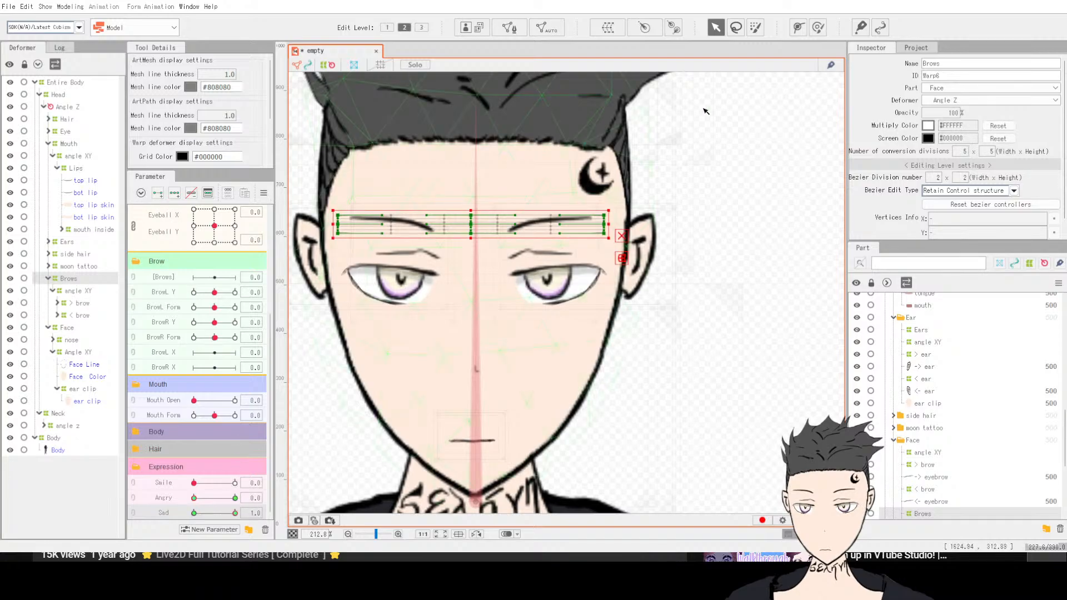
{"action": "left_click", "coordinate": [818, 28]}
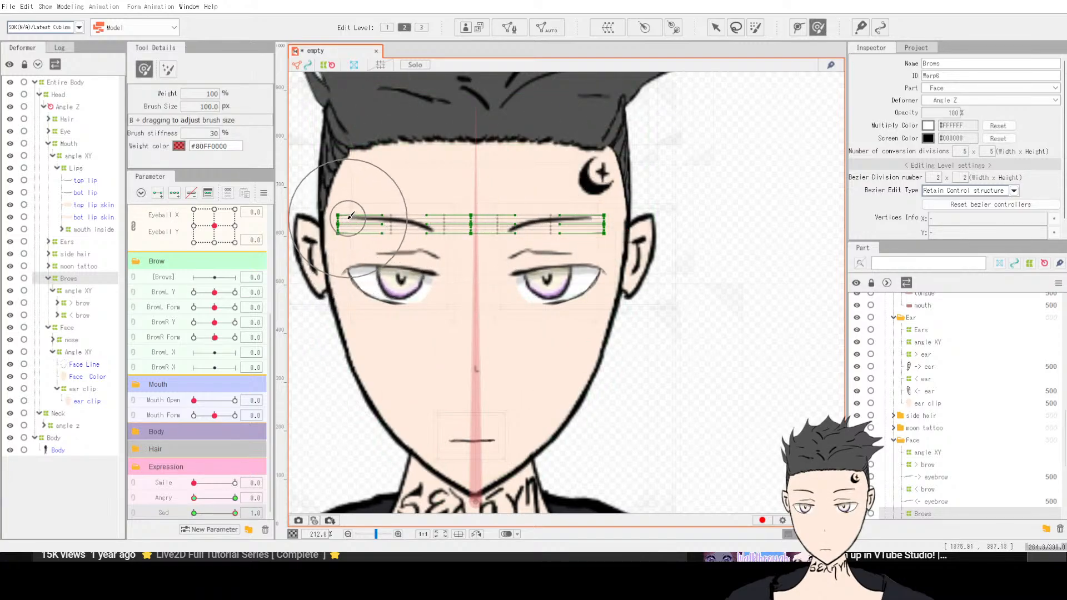
Step: Lower the brows' outer ends and raise their inner ends with the Deform Brush for a sad look
{"action": "mouse_move", "coordinate": [344, 221]}
{"action": "left_mouse_down"}
{"action": "mouse_move", "coordinate": [342, 268]}
{"action": "mouse_move", "coordinate": [347, 236]}
{"action": "left_mouse_up"}
{"action": "mouse_move", "coordinate": [611, 210]}
{"action": "left_mouse_down"}
{"action": "mouse_move", "coordinate": [623, 237]}
{"action": "mouse_move", "coordinate": [614, 226]}
{"action": "left_mouse_up"}
{"action": "mouse_move", "coordinate": [460, 233]}
{"action": "left_mouse_down"}
{"action": "mouse_move", "coordinate": [432, 227]}
{"action": "mouse_move", "coordinate": [458, 228]}
{"action": "left_mouse_up"}
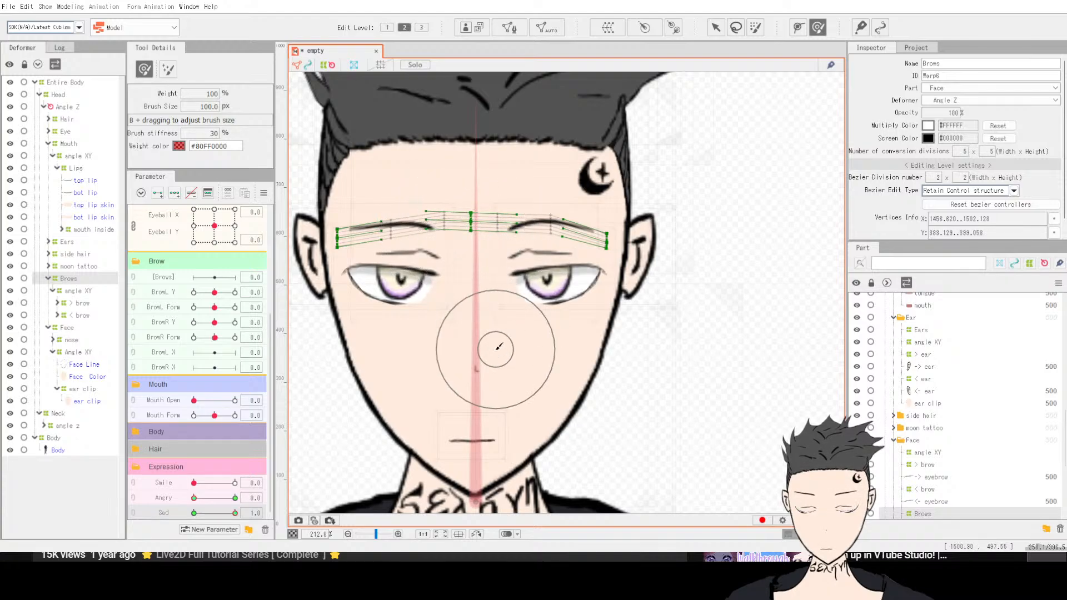
{"action": "mouse_move", "coordinate": [519, 266]}
{"action": "left_mouse_down"}
{"action": "mouse_move", "coordinate": [512, 219]}
{"action": "mouse_move", "coordinate": [528, 228]}
{"action": "left_mouse_up"}
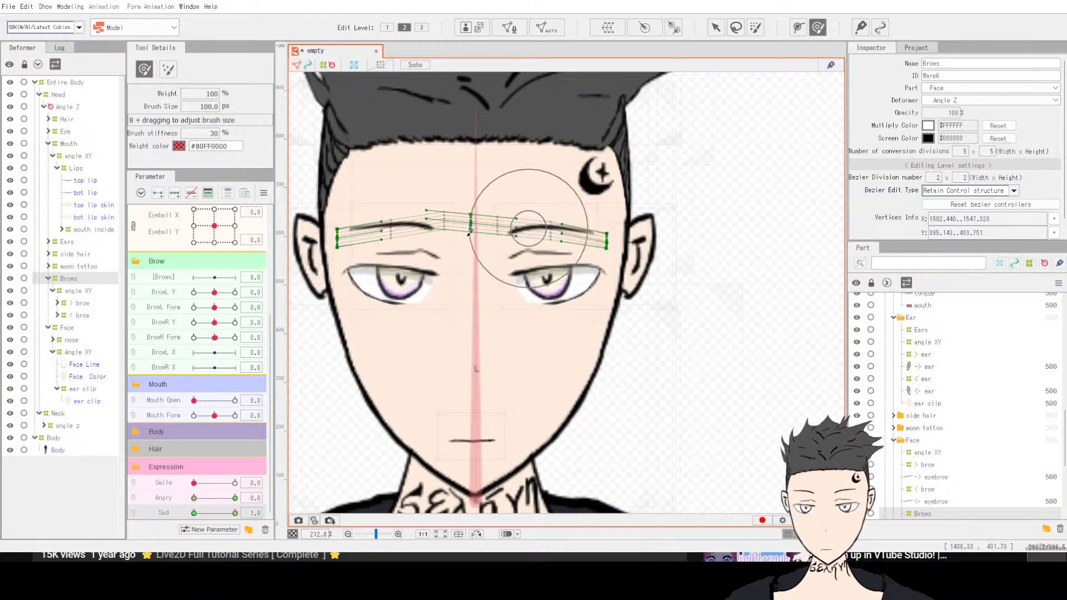
{"action": "left_click_drag", "start_coordinate": [394, 207], "coordinate": [399, 220]}
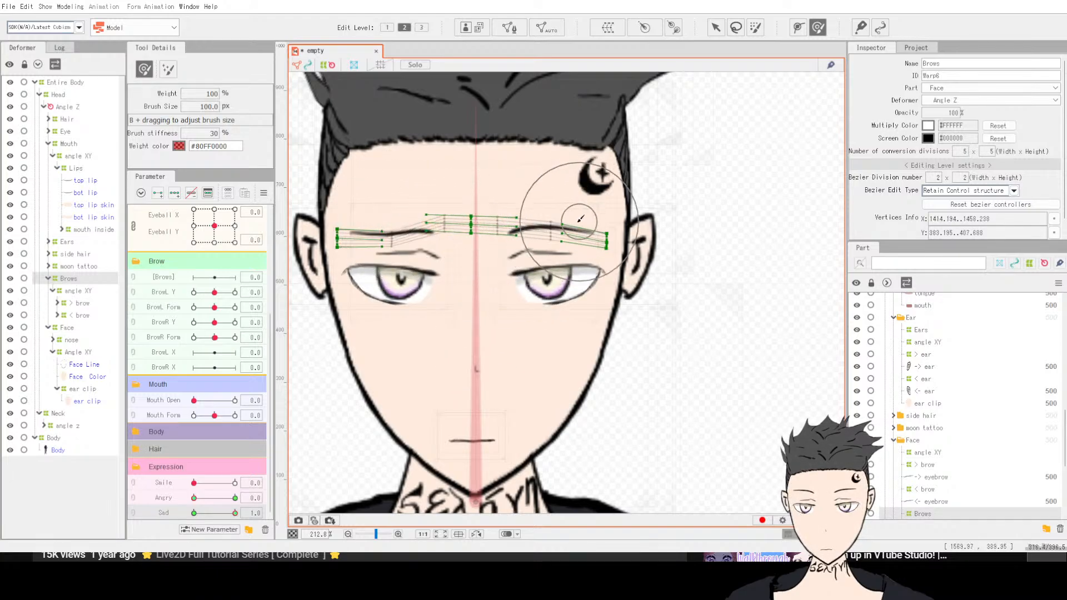
{"action": "left_click_drag", "start_coordinate": [550, 206], "coordinate": [548, 214]}
{"action": "left_click_drag", "start_coordinate": [447, 207], "coordinate": [445, 210]}
{"action": "mouse_move", "coordinate": [512, 210]}
{"action": "left_mouse_down"}
{"action": "mouse_move", "coordinate": [542, 210]}
{"action": "mouse_move", "coordinate": [521, 210]}
{"action": "left_mouse_up"}
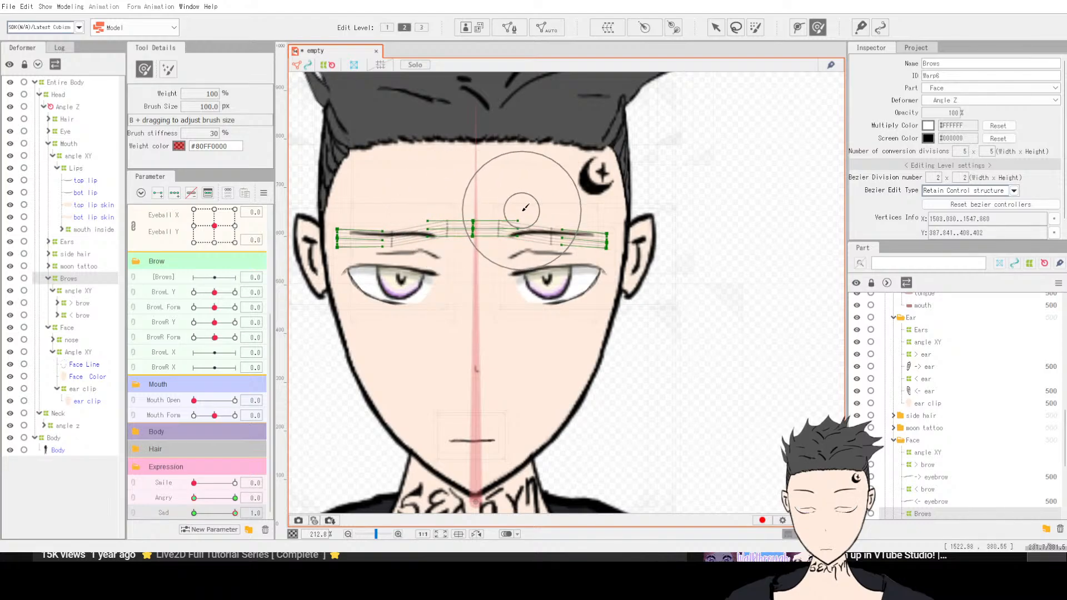
{"action": "left_click_drag", "start_coordinate": [321, 244], "coordinate": [354, 251]}
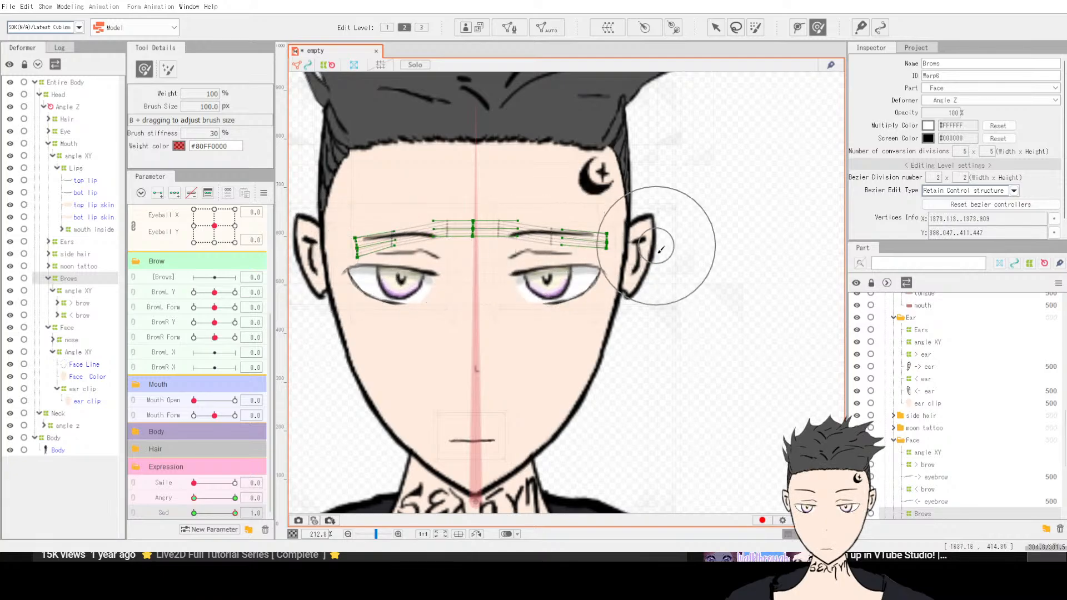
{"action": "left_click_drag", "start_coordinate": [660, 250], "coordinate": [613, 265]}
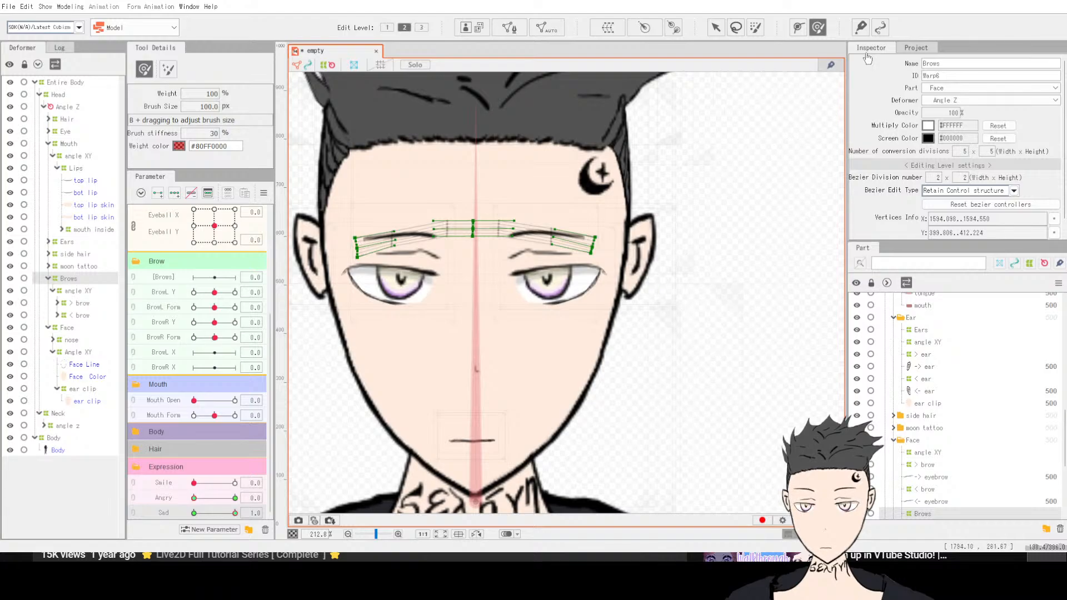
Step: Leave the brush and inspect the Eye deformer hierarchy, selecting its angle XY and the left and right eye warps
{"action": "left_click", "coordinate": [715, 28]}
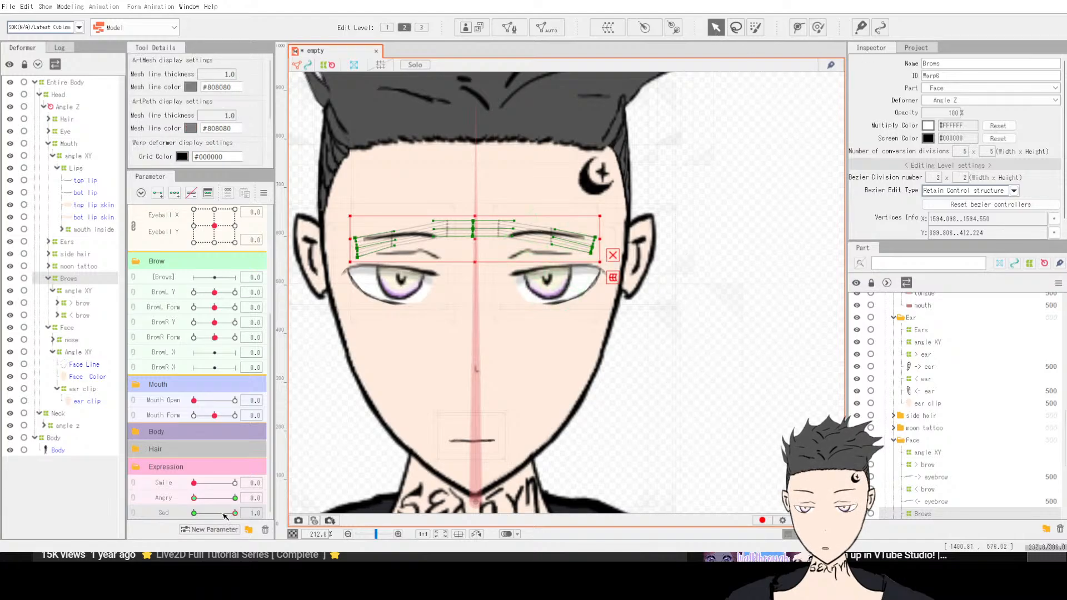
{"action": "mouse_move", "coordinate": [224, 514]}
{"action": "left_mouse_down"}
{"action": "mouse_move", "coordinate": [166, 512]}
{"action": "mouse_move", "coordinate": [238, 514]}
{"action": "left_mouse_up"}
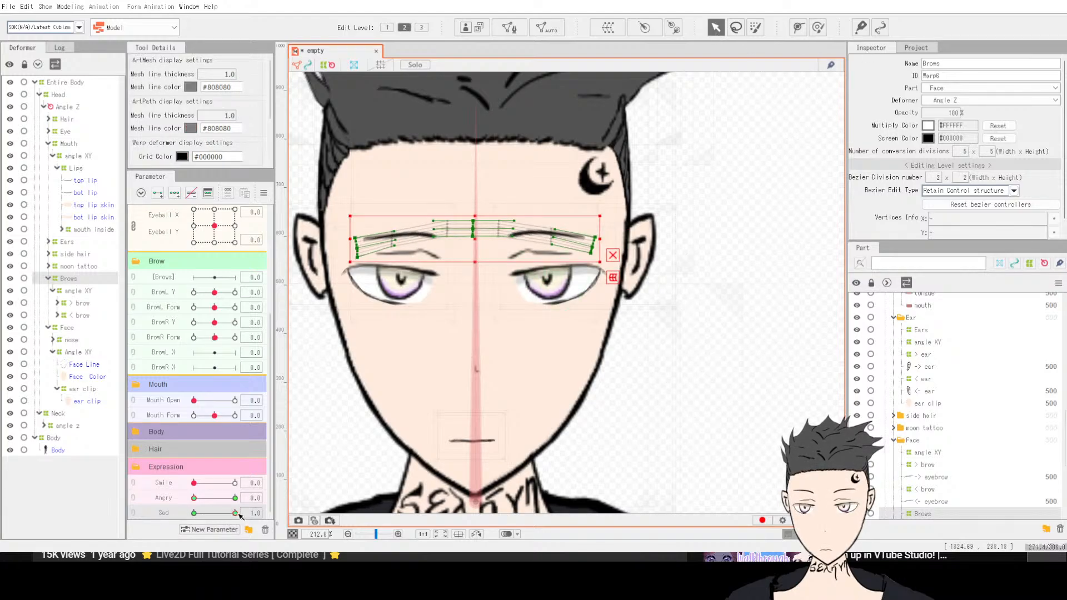
{"action": "left_click", "coordinate": [66, 132]}
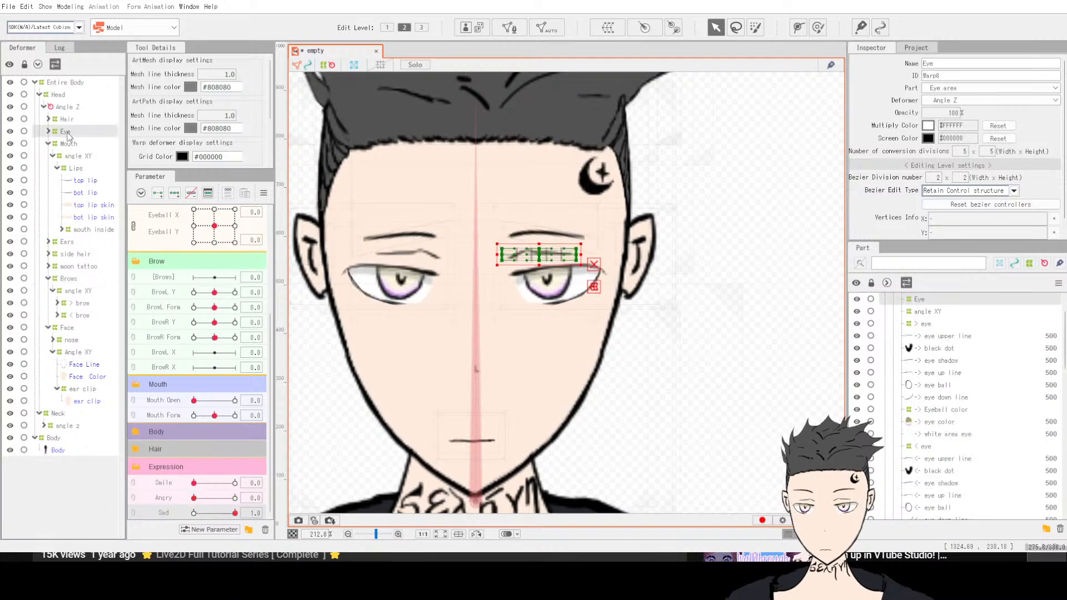
{"action": "left_click", "coordinate": [49, 132]}
{"action": "left_click", "coordinate": [70, 144]}
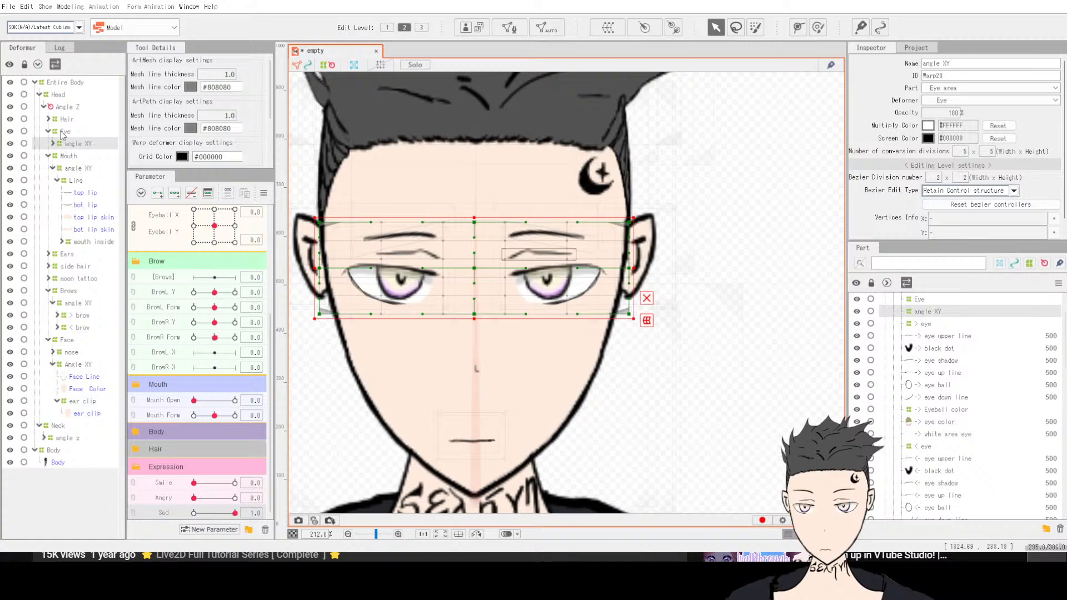
{"action": "left_click", "coordinate": [62, 132]}
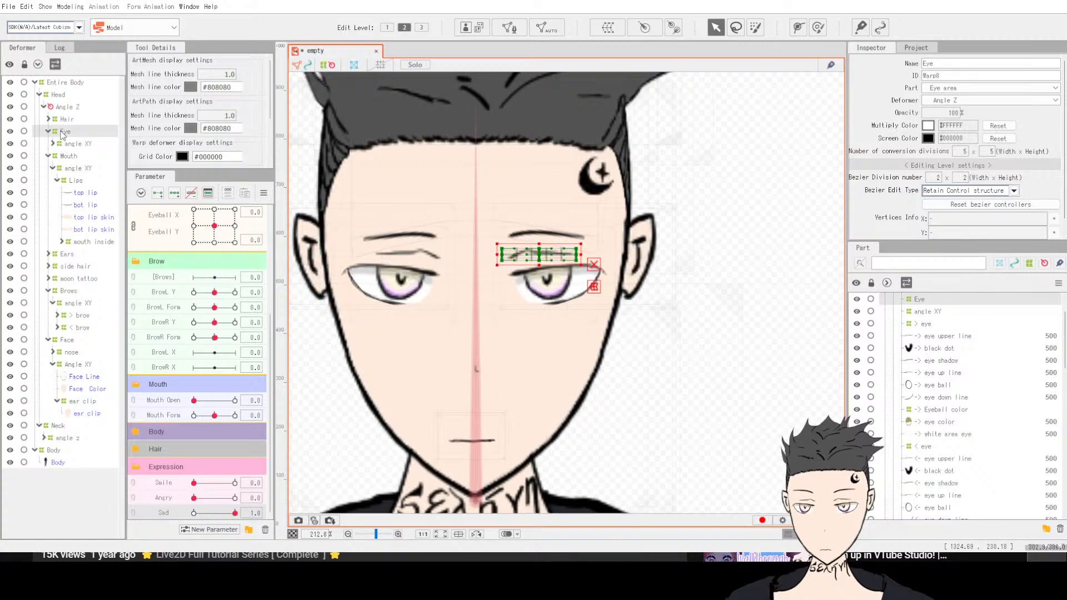
{"action": "left_click", "coordinate": [54, 144]}
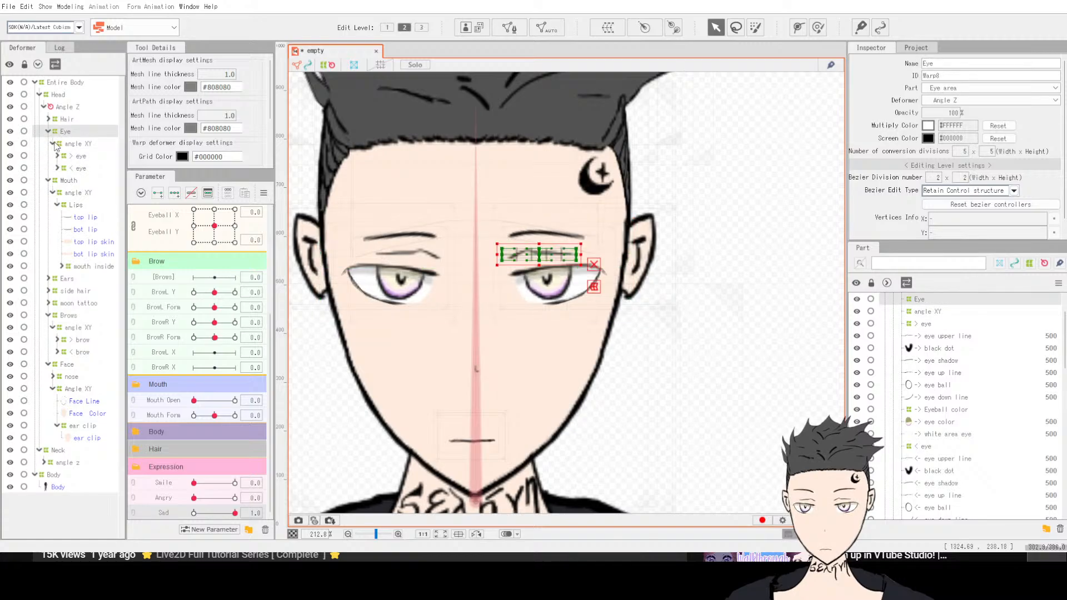
{"action": "left_click", "coordinate": [81, 158]}
{"action": "left_click", "coordinate": [80, 168]}
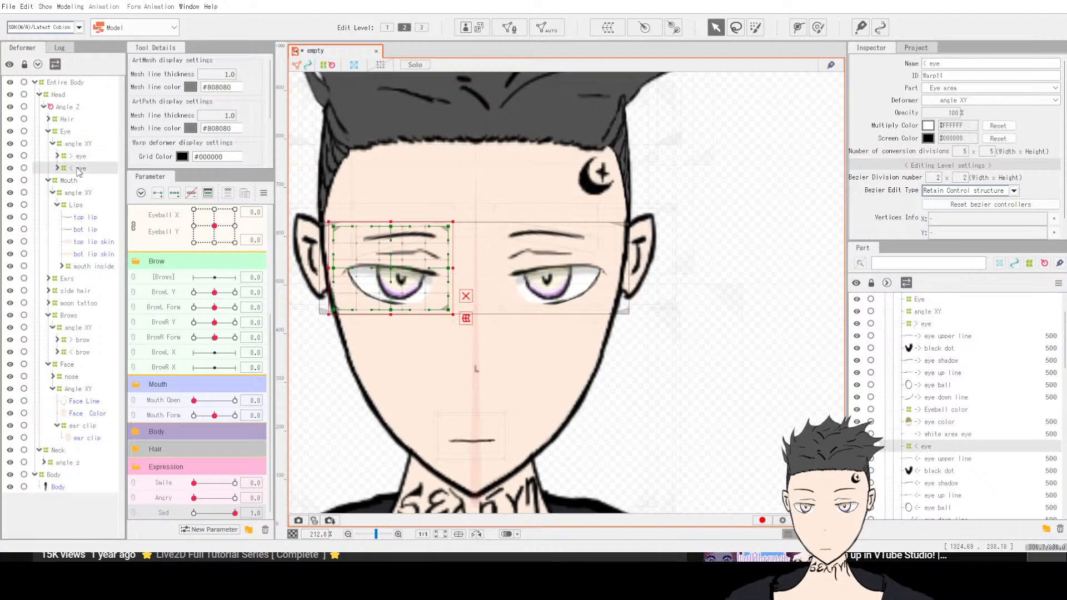
{"action": "left_click", "coordinate": [65, 133]}
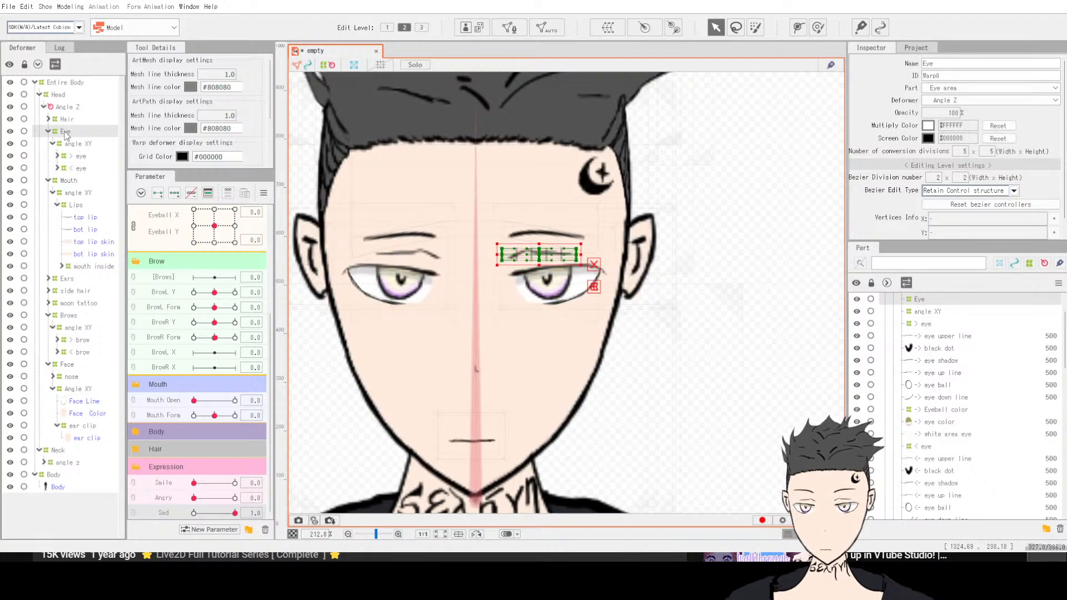
{"action": "left_click", "coordinate": [594, 265]}
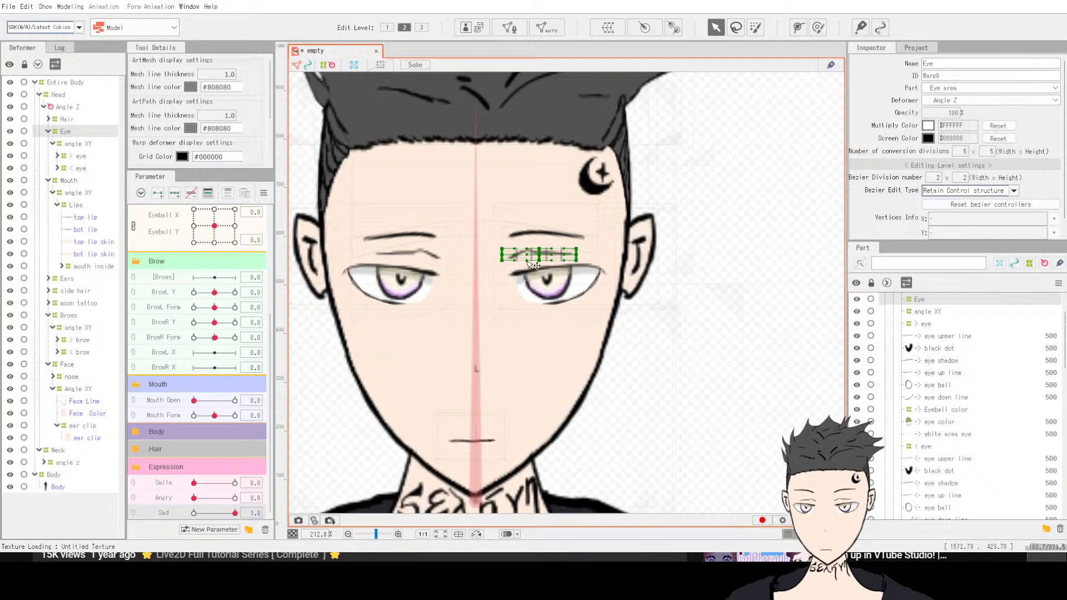
{"action": "left_click", "coordinate": [72, 145]}
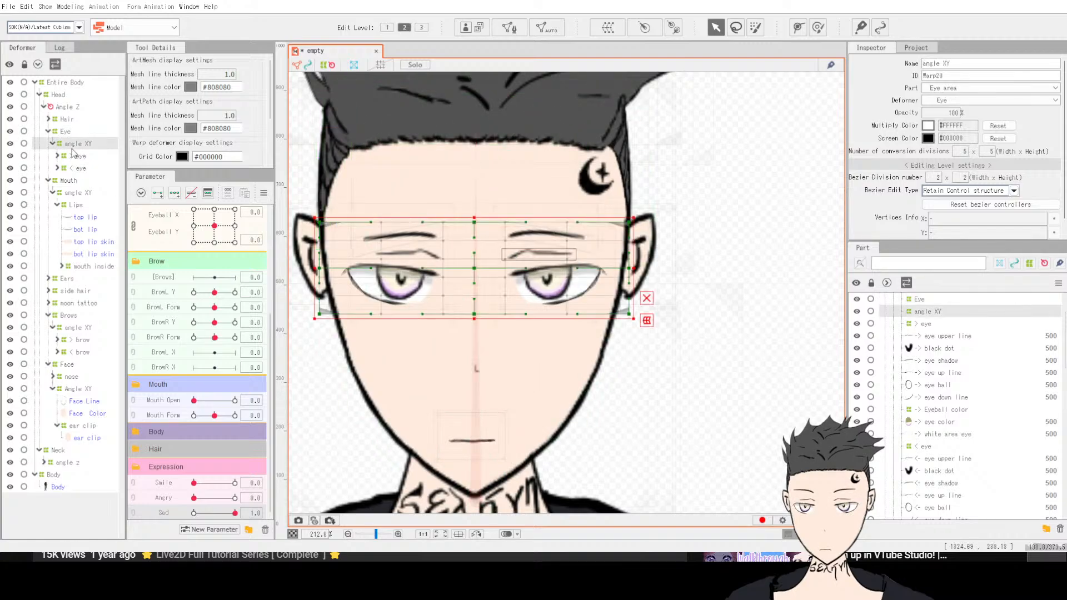
{"action": "left_click", "coordinate": [74, 157]}
{"action": "left_click", "coordinate": [77, 168]}
{"action": "left_click", "coordinate": [76, 156]}
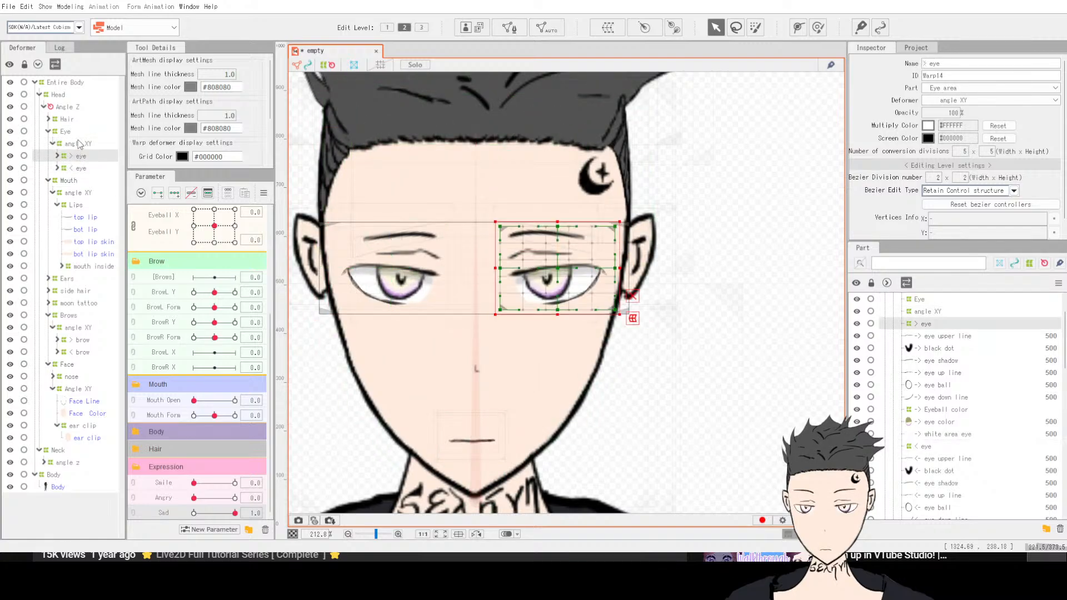
{"action": "left_click", "coordinate": [79, 143]}
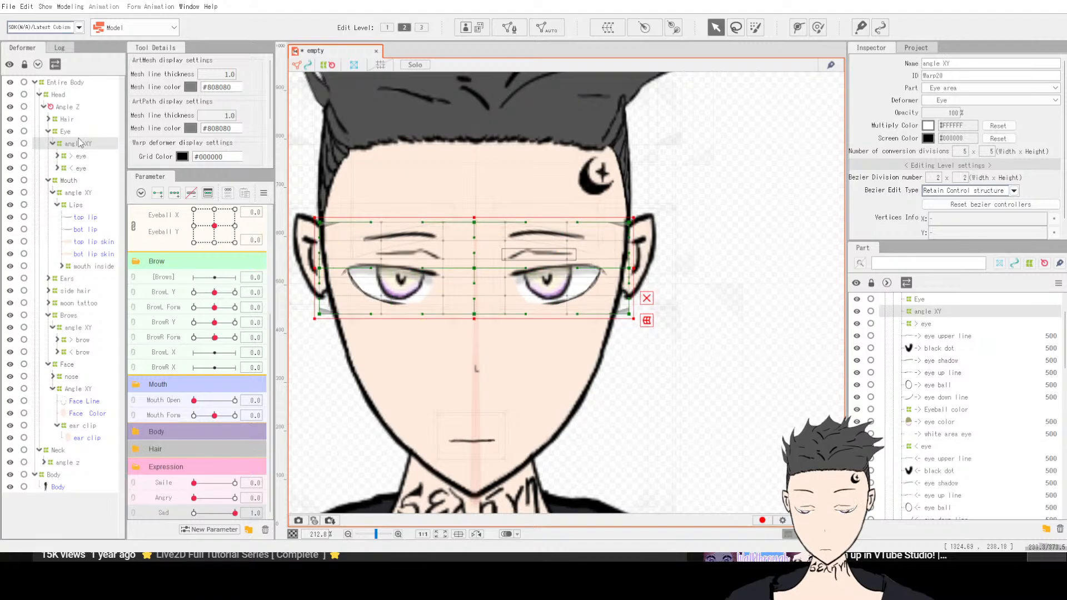
{"action": "mouse_move", "coordinate": [234, 513]}
{"action": "left_mouse_down"}
{"action": "mouse_move", "coordinate": [168, 512]}
{"action": "mouse_move", "coordinate": [237, 512]}
{"action": "left_mouse_up"}
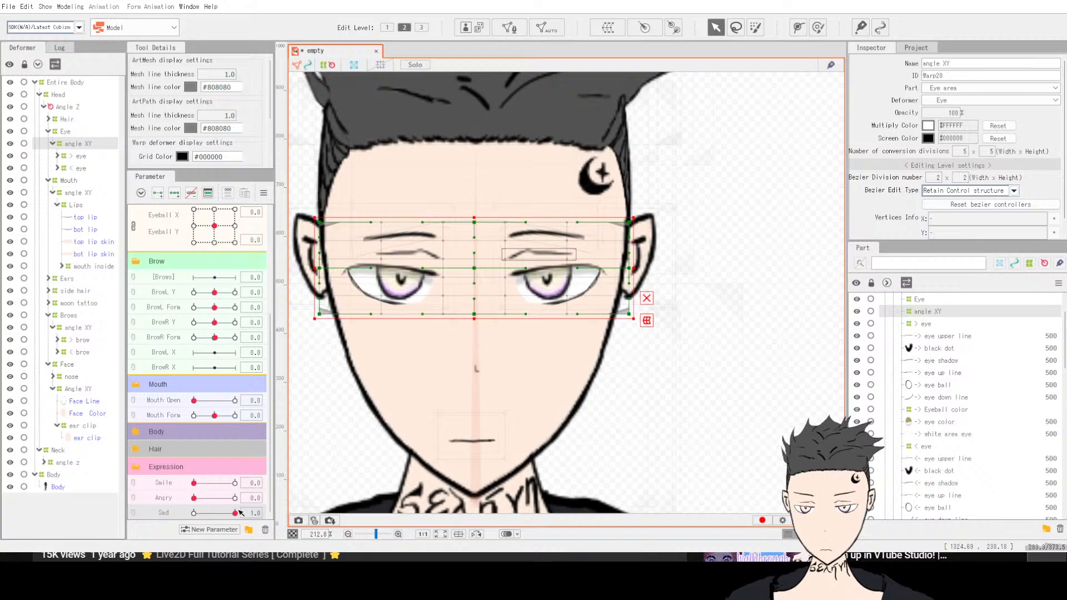
Step: Reselect the Brows deformer and bend both brows further into a sad shape with the Deform Brush
{"action": "left_click", "coordinate": [68, 316]}
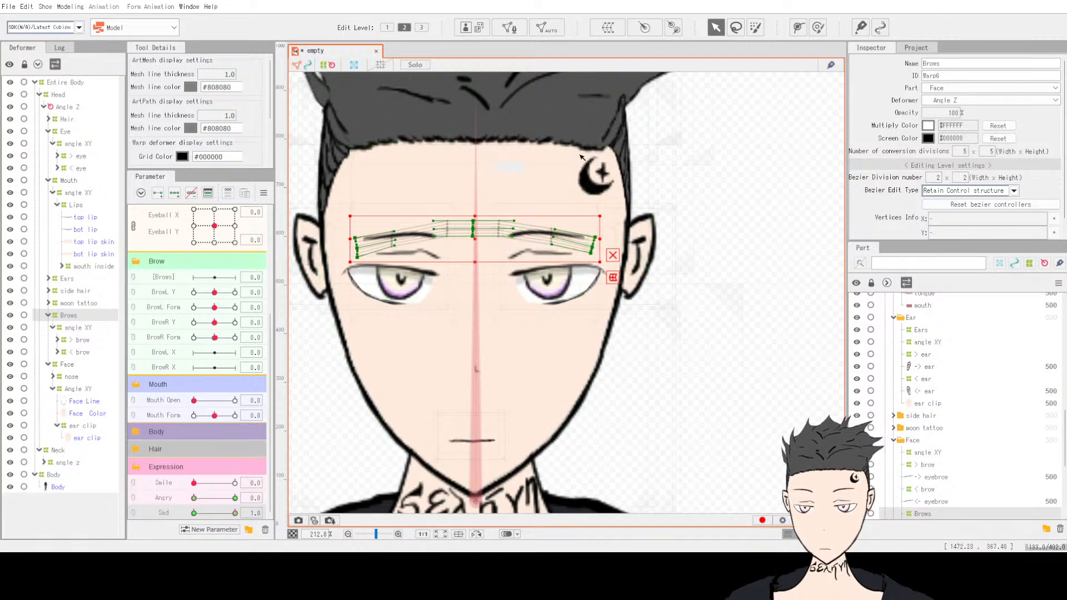
{"action": "left_click", "coordinate": [817, 29]}
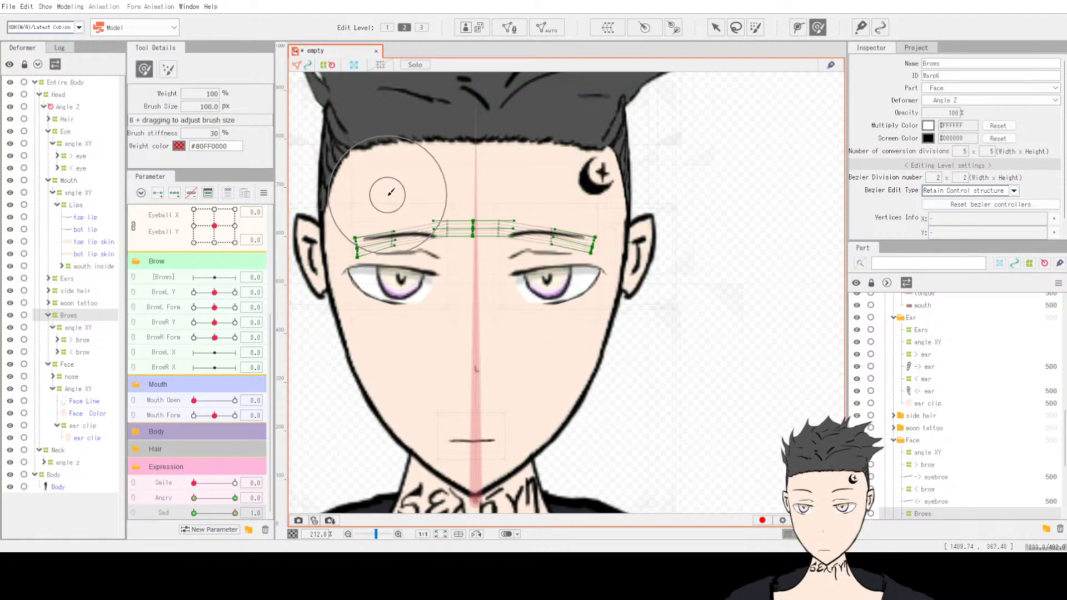
{"action": "left_click_drag", "start_coordinate": [392, 225], "coordinate": [417, 230]}
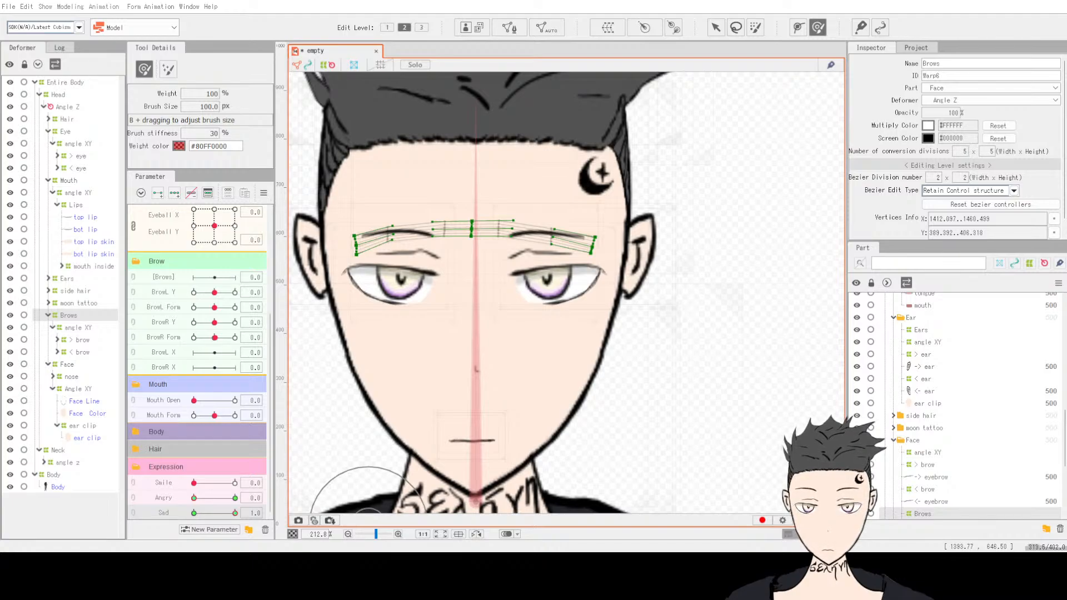
{"action": "mouse_move", "coordinate": [409, 215]}
{"action": "left_mouse_down"}
{"action": "mouse_move", "coordinate": [393, 209]}
{"action": "mouse_move", "coordinate": [398, 223]}
{"action": "mouse_move", "coordinate": [455, 245]}
{"action": "mouse_move", "coordinate": [562, 219]}
{"action": "mouse_move", "coordinate": [541, 236]}
{"action": "mouse_move", "coordinate": [541, 215]}
{"action": "left_mouse_up"}
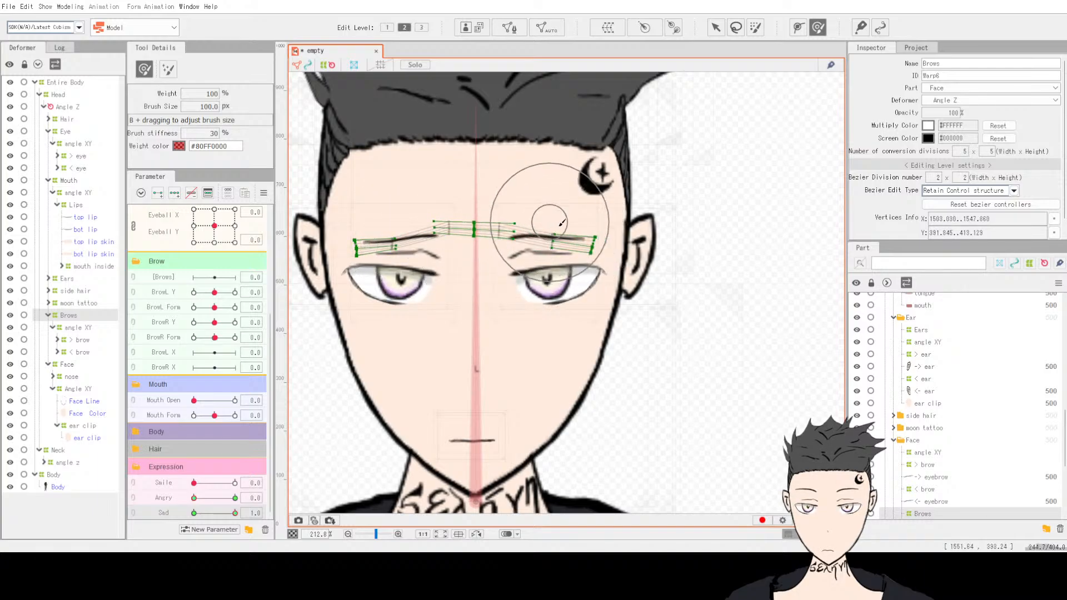
{"action": "left_click_drag", "start_coordinate": [382, 246], "coordinate": [377, 249]}
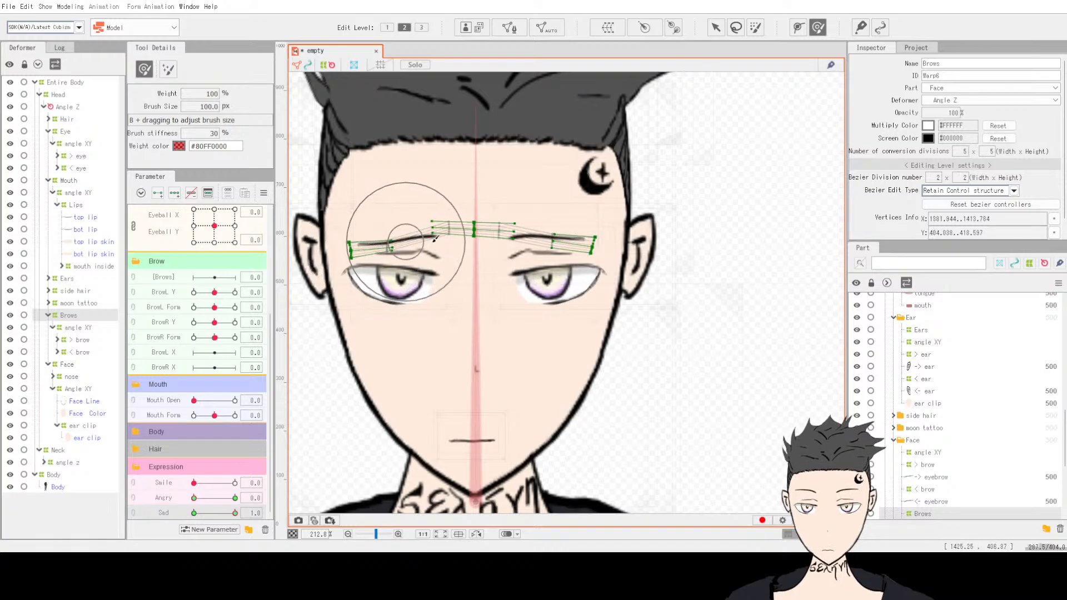
{"action": "left_click_drag", "start_coordinate": [562, 238], "coordinate": [565, 242]}
{"action": "left_click_drag", "start_coordinate": [430, 253], "coordinate": [428, 250]}
{"action": "left_click_drag", "start_coordinate": [537, 255], "coordinate": [564, 232]}
{"action": "left_click_drag", "start_coordinate": [386, 232], "coordinate": [386, 232]}
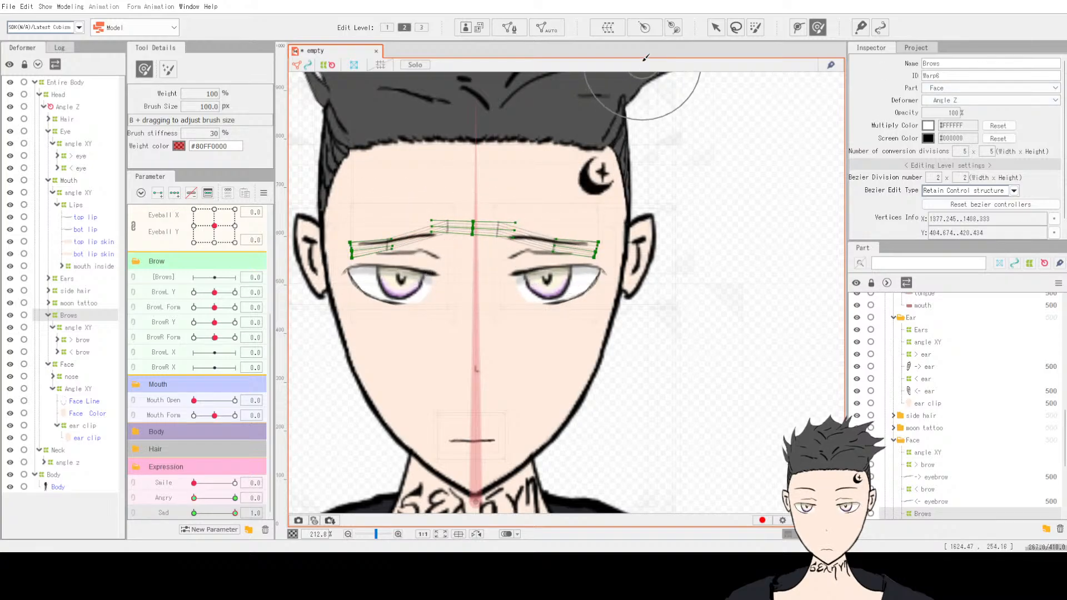
Step: Zoom in on the brows, reselect the Brows deformer, and refine the sad brow curves with more Deform Brush strokes
{"action": "left_click", "coordinate": [715, 27]}
{"action": "left_click", "coordinate": [693, 307]}
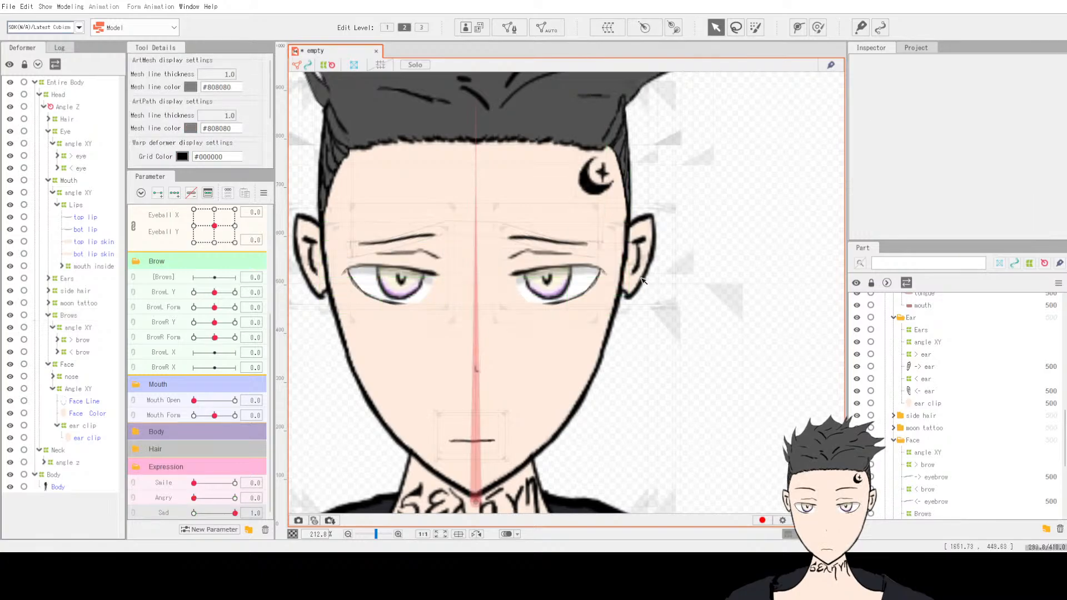
{"action": "scroll", "coordinate": [665, 316], "scroll_direction": "down", "scroll_amount": 3}
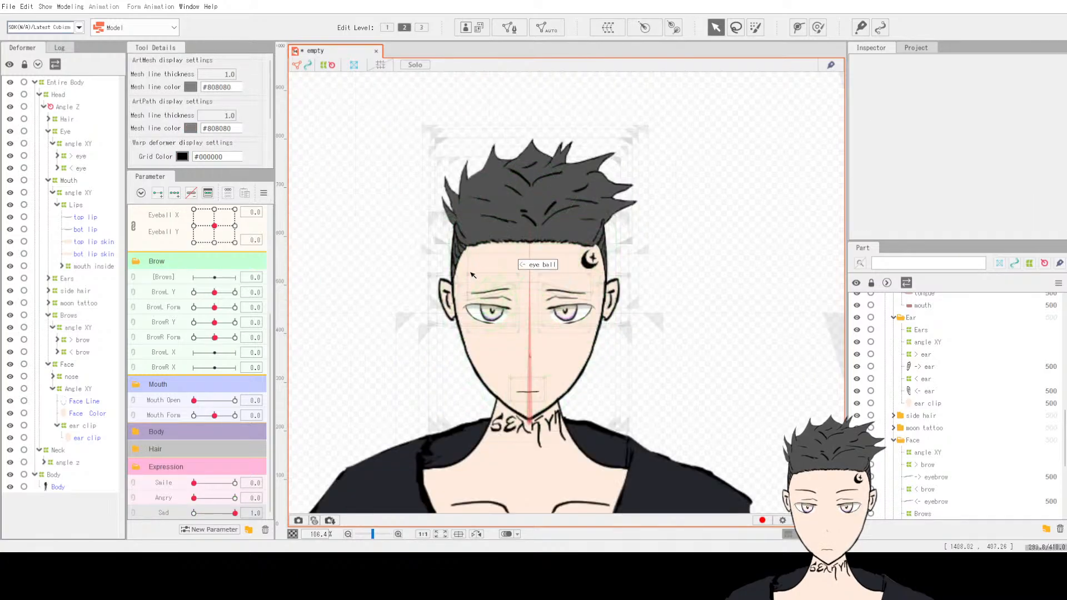
{"action": "scroll", "coordinate": [516, 275], "scroll_direction": "up", "scroll_amount": 5}
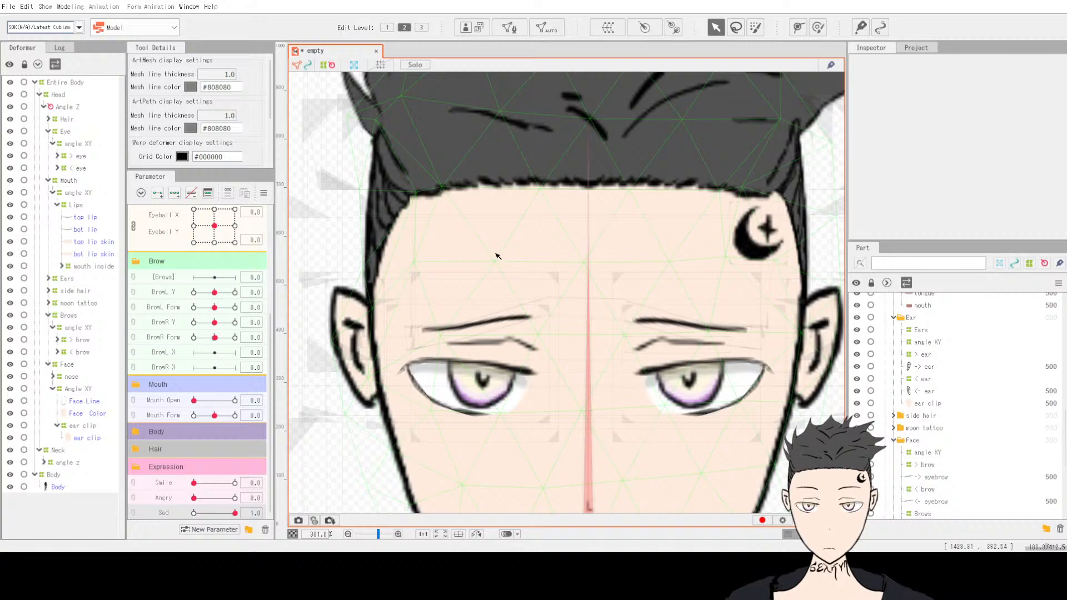
{"action": "scroll", "coordinate": [498, 255], "scroll_direction": "down", "scroll_amount": 6}
{"action": "scroll", "coordinate": [616, 385], "scroll_direction": "up", "scroll_amount": 8}
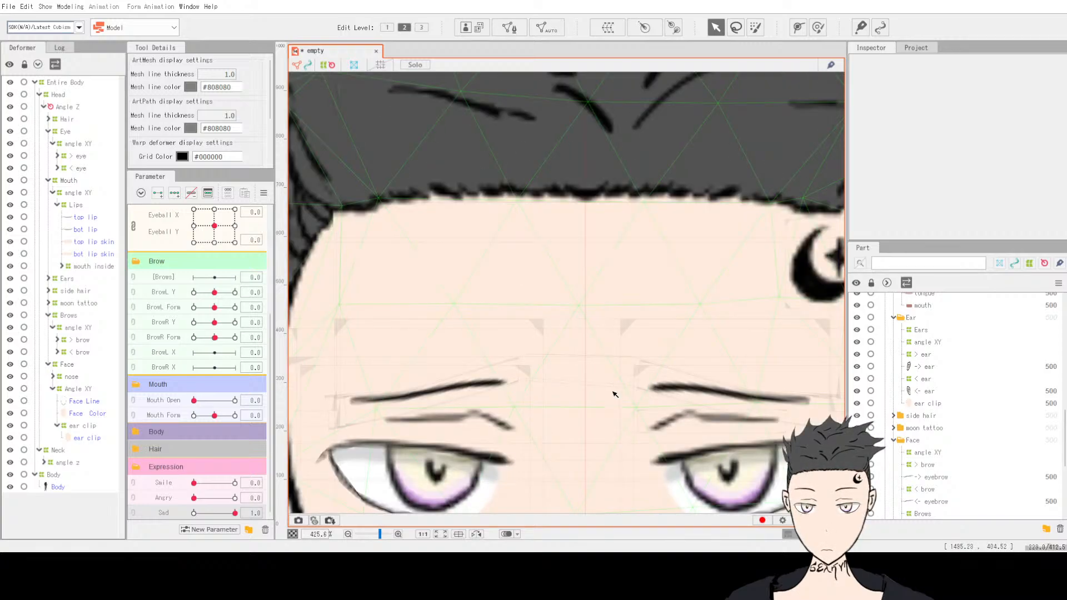
{"action": "left_click", "coordinate": [818, 27]}
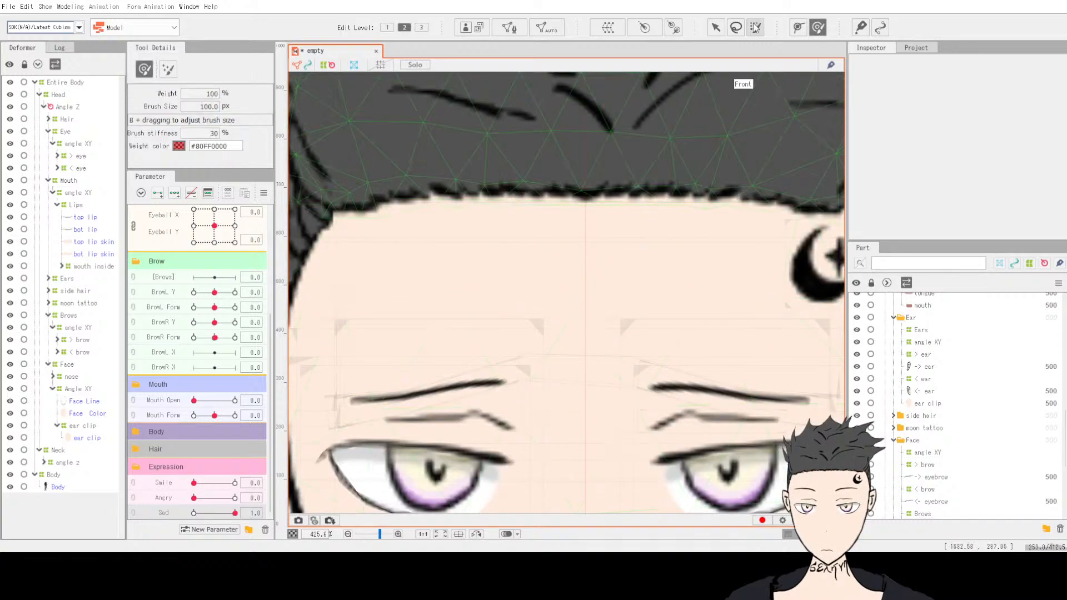
{"action": "left_click", "coordinate": [798, 28]}
{"action": "left_click", "coordinate": [818, 27]}
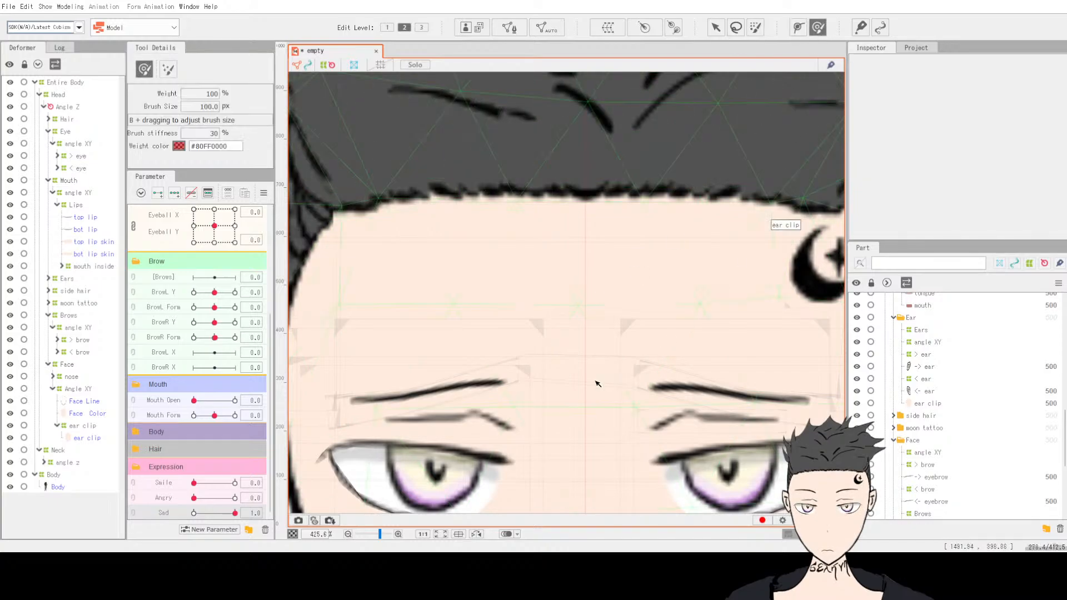
{"action": "left_click", "coordinate": [86, 437]}
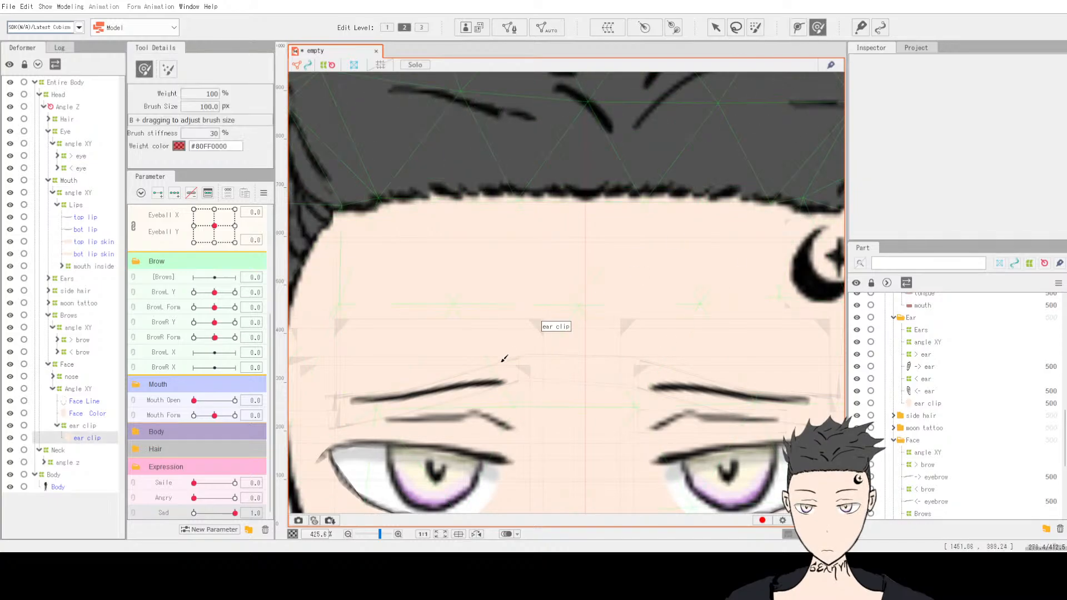
{"action": "left_click", "coordinate": [52, 390]}
{"action": "left_click", "coordinate": [67, 315]}
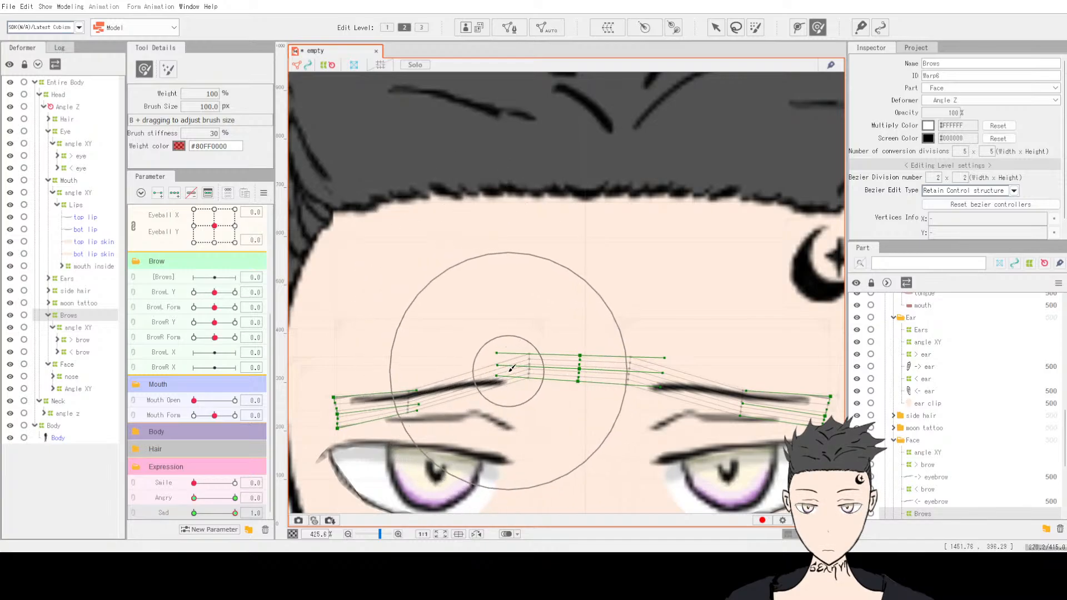
{"action": "left_click_drag", "start_coordinate": [507, 370], "coordinate": [508, 382]}
{"action": "mouse_move", "coordinate": [691, 366]}
{"action": "left_mouse_down"}
{"action": "mouse_move", "coordinate": [688, 376]}
{"action": "mouse_move", "coordinate": [666, 352]}
{"action": "left_mouse_up"}
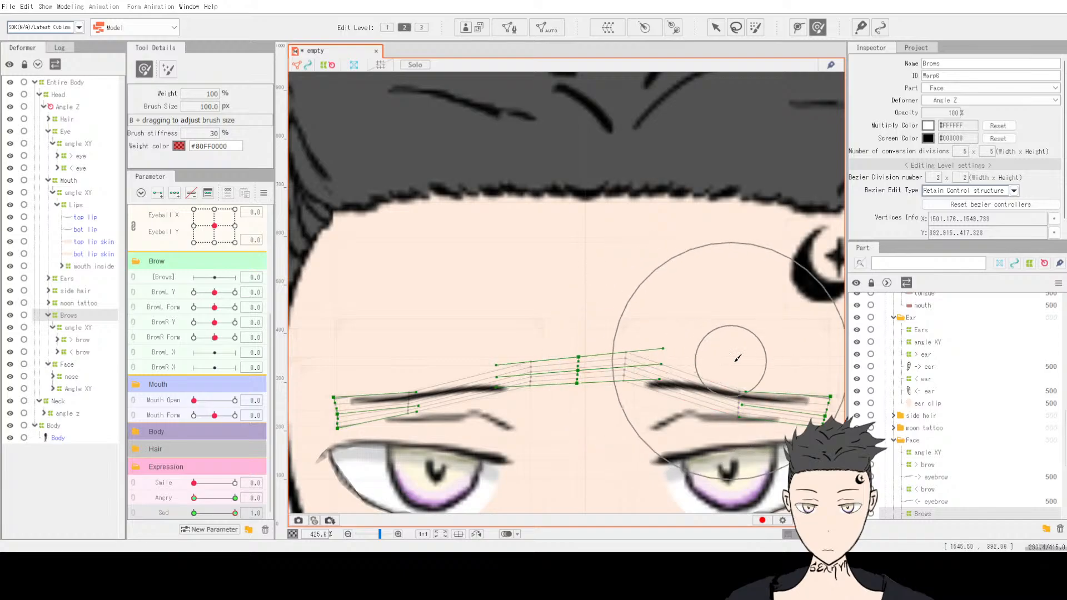
{"action": "left_click_drag", "start_coordinate": [733, 361], "coordinate": [732, 372]}
{"action": "left_click_drag", "start_coordinate": [405, 358], "coordinate": [416, 366]}
{"action": "mouse_move", "coordinate": [479, 417]}
{"action": "left_mouse_down"}
{"action": "mouse_move", "coordinate": [479, 401]}
{"action": "mouse_move", "coordinate": [425, 405]}
{"action": "mouse_move", "coordinate": [426, 417]}
{"action": "left_mouse_up"}
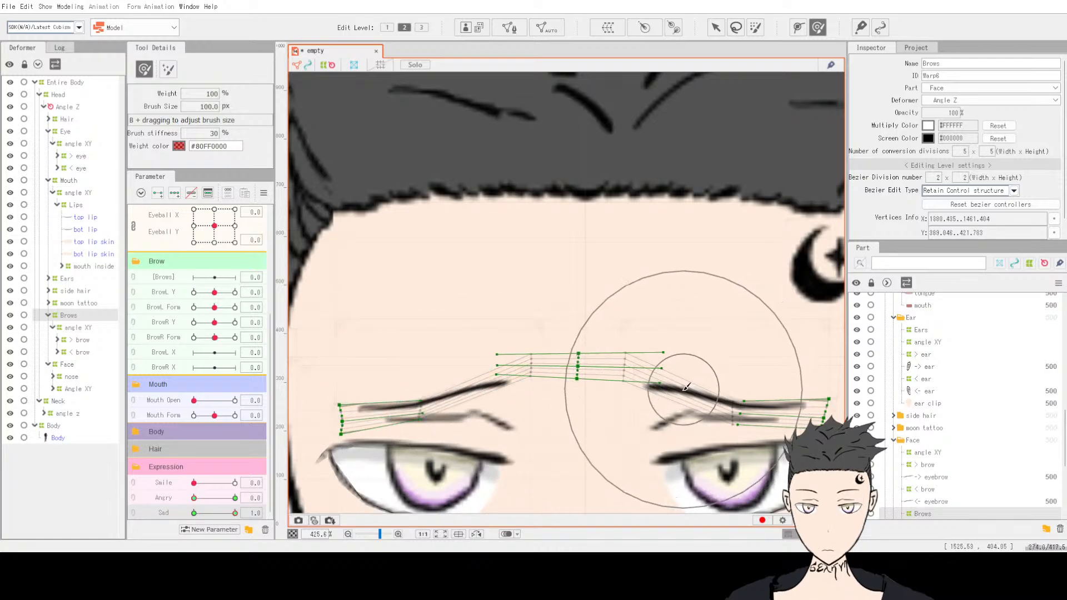
{"action": "left_click_drag", "start_coordinate": [684, 389], "coordinate": [679, 379]}
{"action": "left_click_drag", "start_coordinate": [754, 385], "coordinate": [748, 388]}
{"action": "left_click_drag", "start_coordinate": [670, 337], "coordinate": [661, 346]}
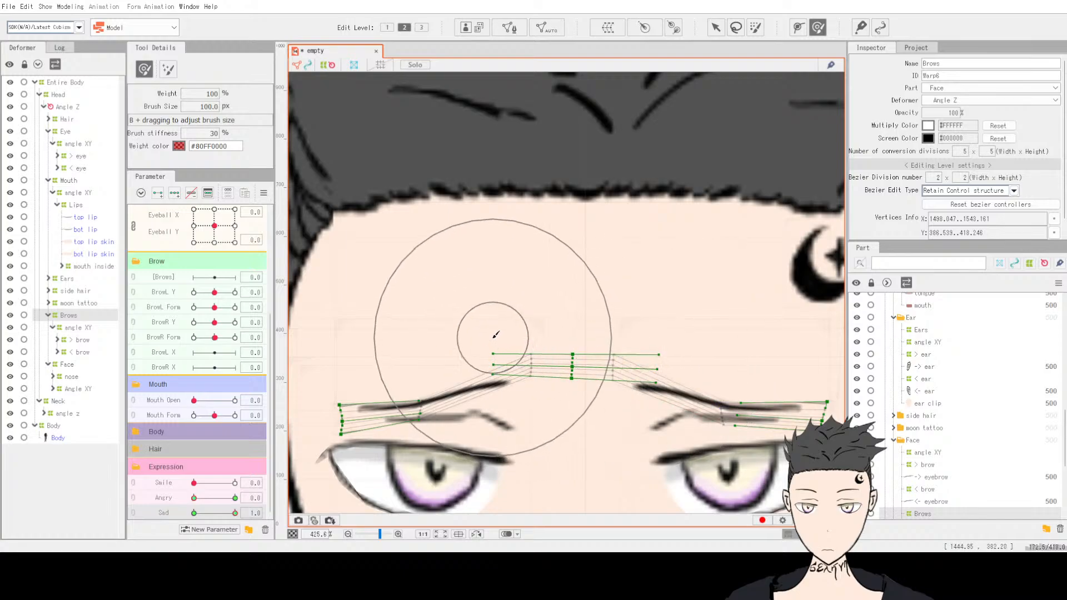
{"action": "left_click_drag", "start_coordinate": [493, 337], "coordinate": [517, 336]}
{"action": "mouse_move", "coordinate": [716, 366]}
{"action": "left_mouse_down"}
{"action": "mouse_move", "coordinate": [691, 359]}
{"action": "mouse_move", "coordinate": [723, 363]}
{"action": "left_mouse_up"}
{"action": "left_click_drag", "start_coordinate": [615, 365], "coordinate": [617, 373]}
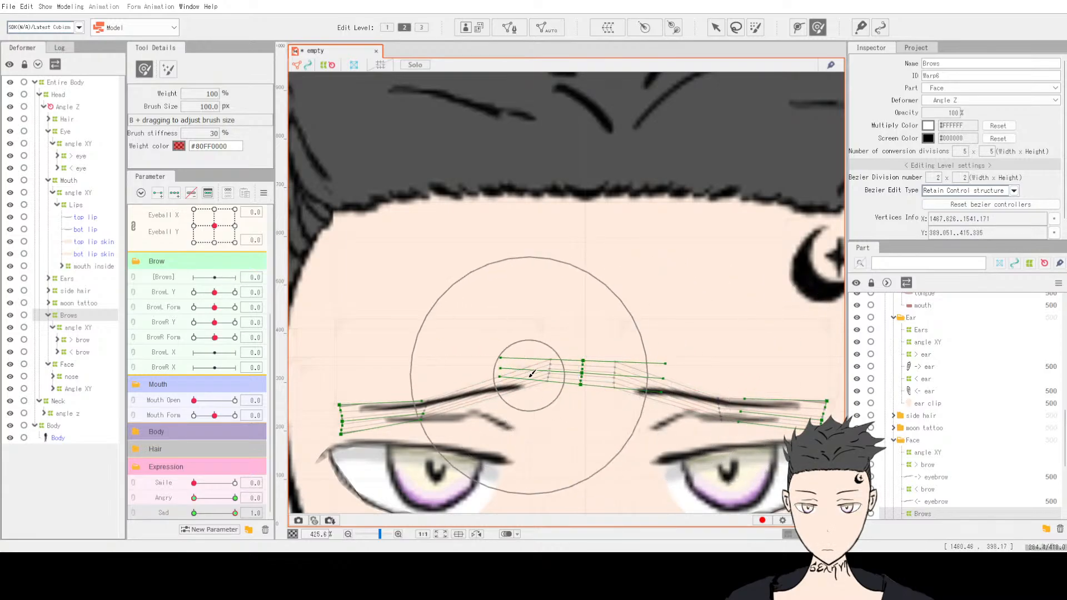
{"action": "mouse_move", "coordinate": [524, 378]}
{"action": "left_mouse_down"}
{"action": "mouse_move", "coordinate": [520, 371]}
{"action": "mouse_move", "coordinate": [531, 407]}
{"action": "left_mouse_up"}
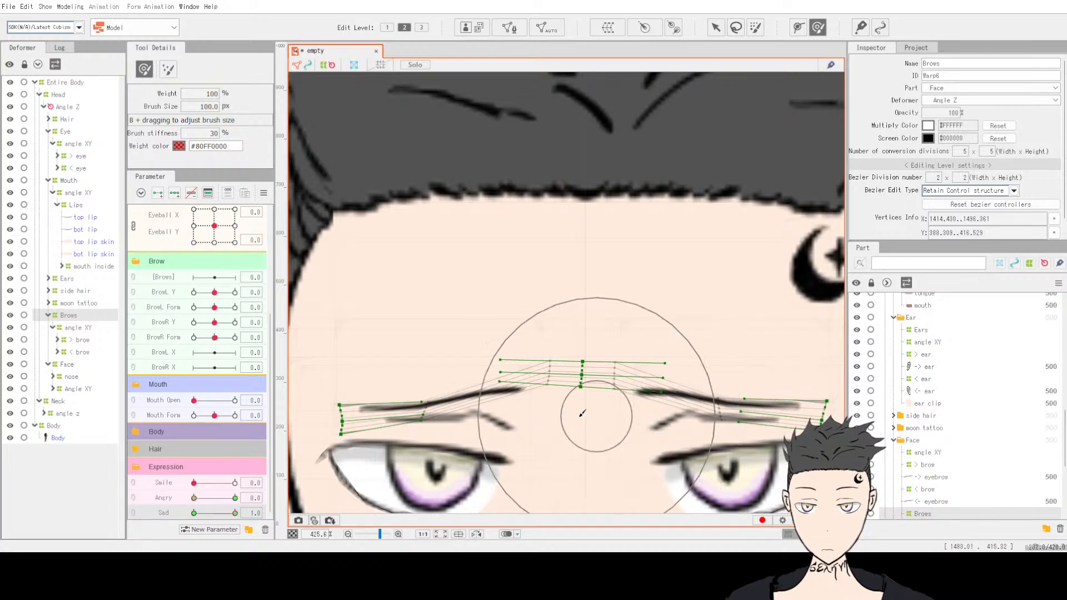
{"action": "mouse_move", "coordinate": [529, 405]}
{"action": "left_mouse_down"}
{"action": "mouse_move", "coordinate": [483, 420]}
{"action": "mouse_move", "coordinate": [529, 455]}
{"action": "mouse_move", "coordinate": [604, 476]}
{"action": "mouse_move", "coordinate": [680, 365]}
{"action": "mouse_move", "coordinate": [608, 408]}
{"action": "mouse_move", "coordinate": [638, 388]}
{"action": "mouse_move", "coordinate": [526, 402]}
{"action": "mouse_move", "coordinate": [494, 362]}
{"action": "mouse_move", "coordinate": [487, 418]}
{"action": "mouse_move", "coordinate": [516, 442]}
{"action": "mouse_move", "coordinate": [561, 402]}
{"action": "left_mouse_up"}
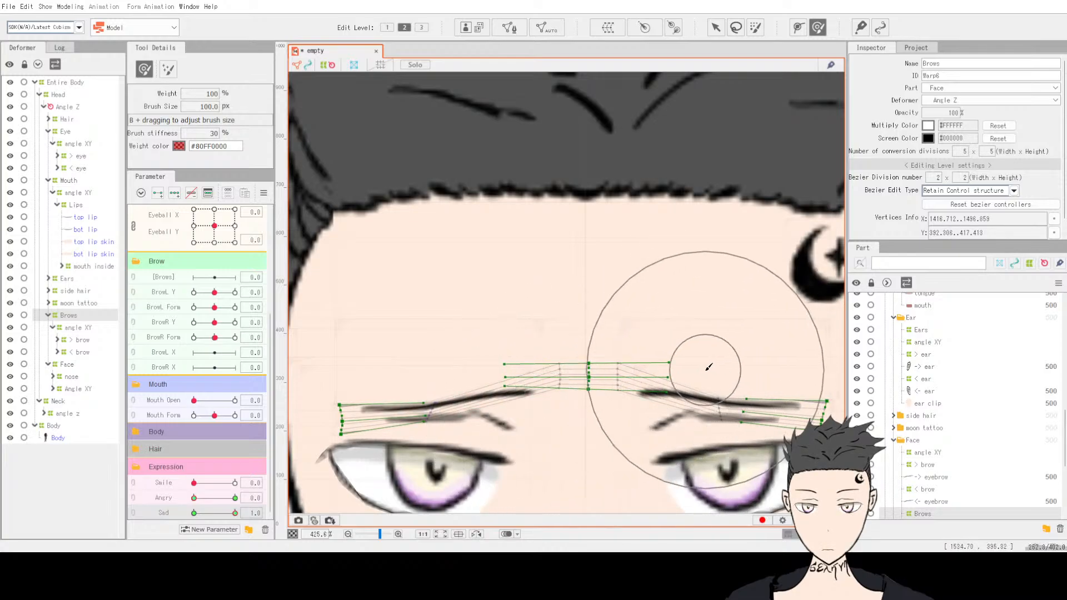
{"action": "mouse_move", "coordinate": [709, 367]}
{"action": "left_mouse_down"}
{"action": "mouse_move", "coordinate": [775, 374]}
{"action": "mouse_move", "coordinate": [767, 377]}
{"action": "left_mouse_up"}
{"action": "mouse_move", "coordinate": [334, 386]}
{"action": "left_mouse_down"}
{"action": "mouse_move", "coordinate": [374, 377]}
{"action": "mouse_move", "coordinate": [362, 383]}
{"action": "left_mouse_up"}
{"action": "mouse_move", "coordinate": [579, 382]}
{"action": "left_mouse_down"}
{"action": "mouse_move", "coordinate": [512, 399]}
{"action": "mouse_move", "coordinate": [529, 378]}
{"action": "mouse_move", "coordinate": [553, 392]}
{"action": "left_mouse_up"}
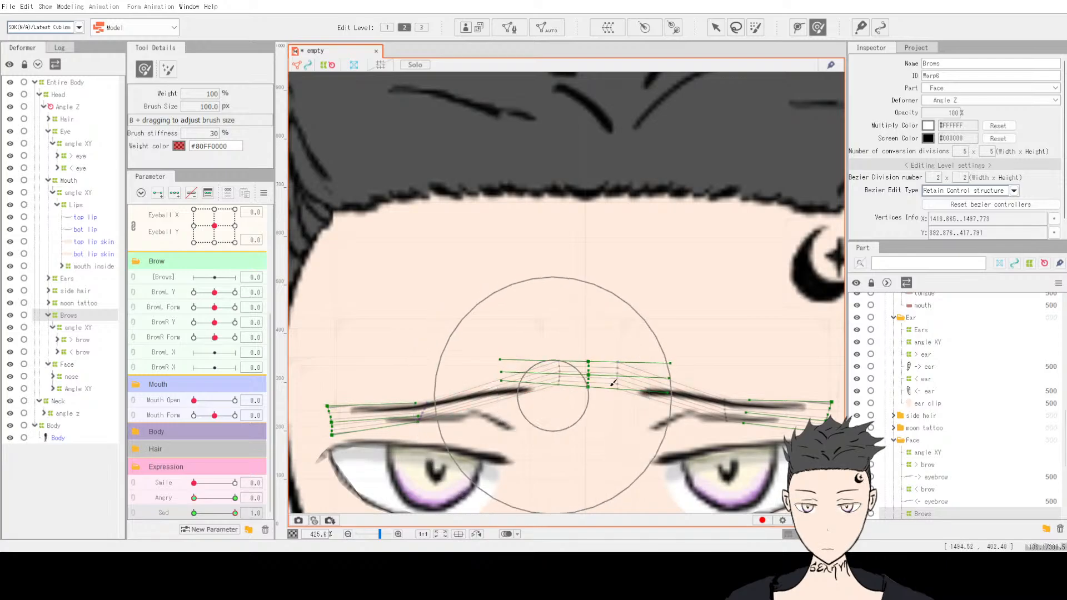
{"action": "scroll", "coordinate": [614, 382], "scroll_direction": "down", "scroll_amount": 3}
{"action": "left_click", "coordinate": [716, 28]}
{"action": "scroll", "coordinate": [723, 433], "scroll_direction": "down", "scroll_amount": 3}
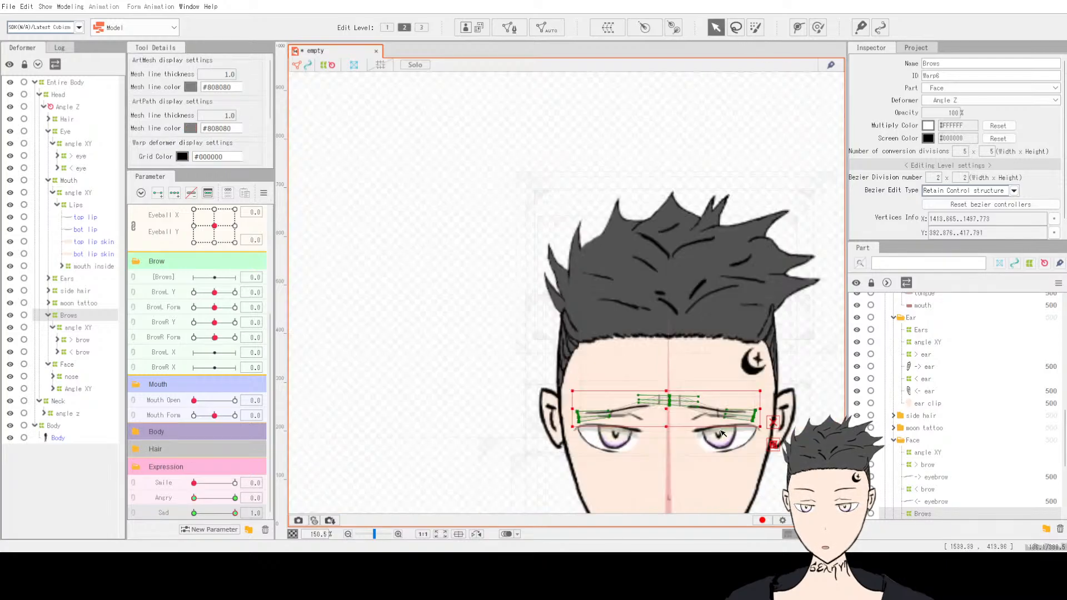
Step: Review the sad brow shape at different zoom levels with the Sad parameter at 1
{"action": "scroll", "coordinate": [760, 503], "scroll_direction": "up", "scroll_amount": 1}
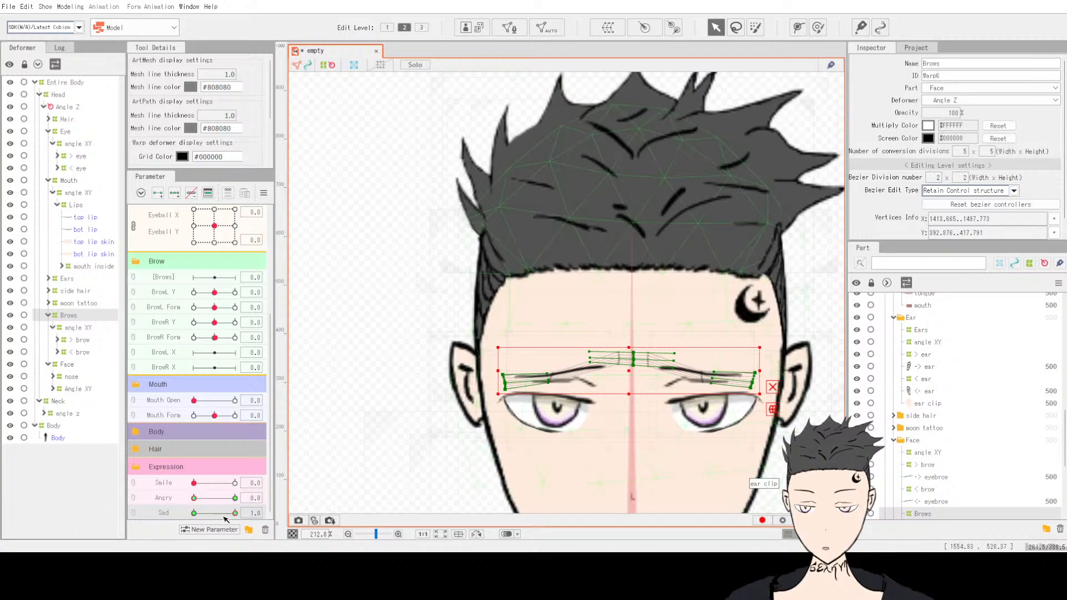
{"action": "mouse_move", "coordinate": [229, 515]}
{"action": "left_mouse_down"}
{"action": "mouse_move", "coordinate": [167, 512]}
{"action": "mouse_move", "coordinate": [235, 513]}
{"action": "left_mouse_up"}
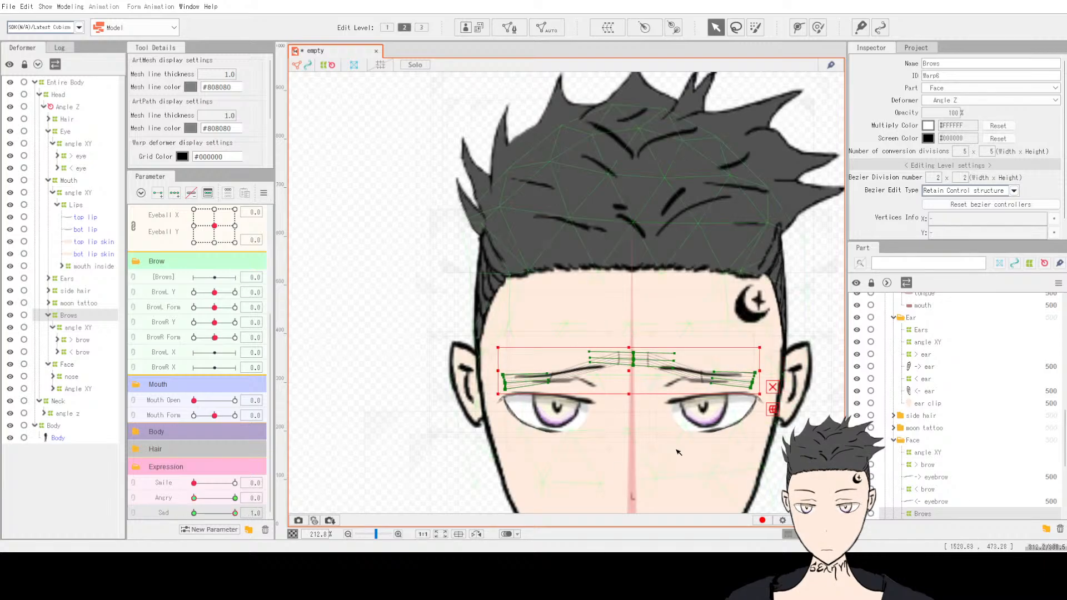
{"action": "scroll", "coordinate": [769, 483], "scroll_direction": "down", "scroll_amount": 3}
{"action": "left_click", "coordinate": [770, 484]}
{"action": "scroll", "coordinate": [768, 484], "scroll_direction": "down", "scroll_amount": 1}
{"action": "scroll", "coordinate": [769, 485], "scroll_direction": "up", "scroll_amount": 2}
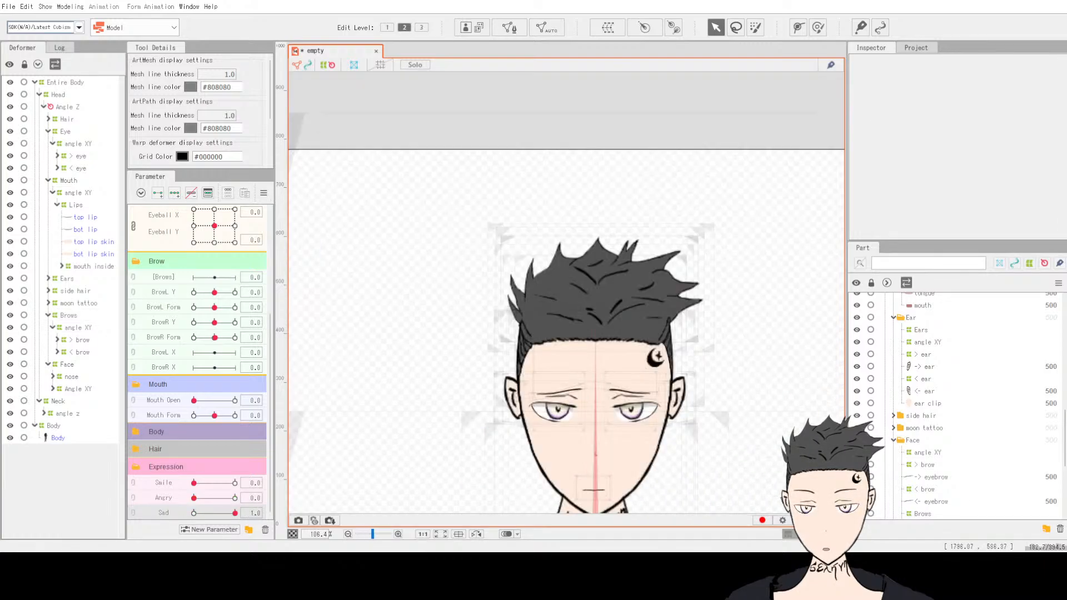
{"action": "scroll", "coordinate": [721, 480], "scroll_direction": "up", "scroll_amount": 1}
{"action": "left_click_drag", "start_coordinate": [721, 480], "coordinate": [610, 459]}
{"action": "scroll", "coordinate": [610, 460], "scroll_direction": "down", "scroll_amount": 1}
{"action": "scroll", "coordinate": [411, 453], "scroll_direction": "up", "scroll_amount": 2}
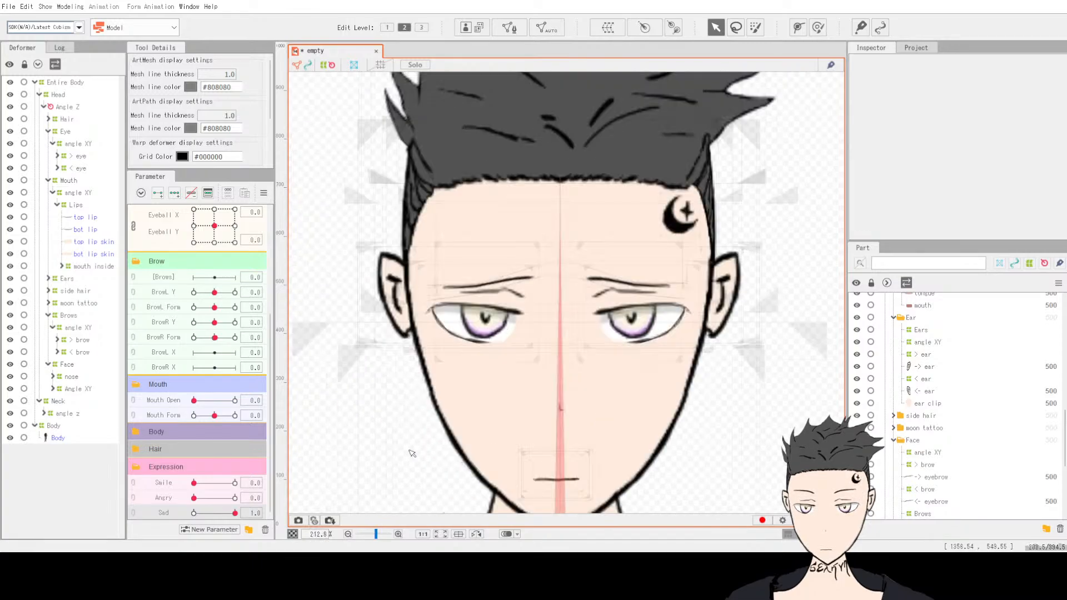
{"action": "mouse_move", "coordinate": [235, 513]}
{"action": "left_mouse_down"}
{"action": "mouse_move", "coordinate": [197, 514]}
{"action": "mouse_move", "coordinate": [240, 519]}
{"action": "left_mouse_up"}
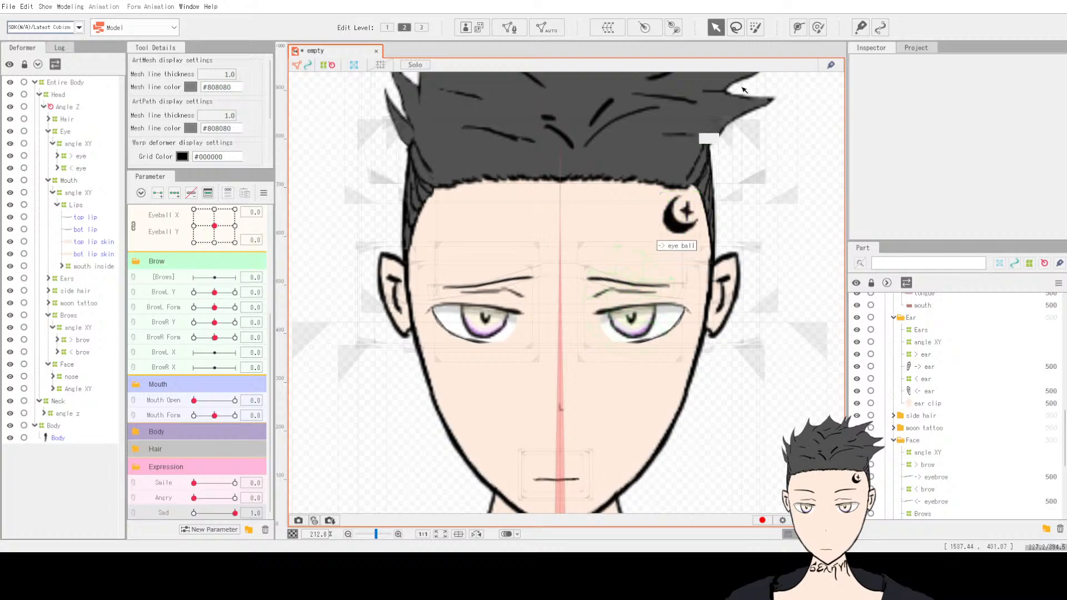
Step: Reselect the Brows deformer and nudge the right brow's outer corner point slightly downward
{"action": "left_click", "coordinate": [64, 316]}
{"action": "scroll", "coordinate": [445, 352], "scroll_direction": "up", "scroll_amount": 5}
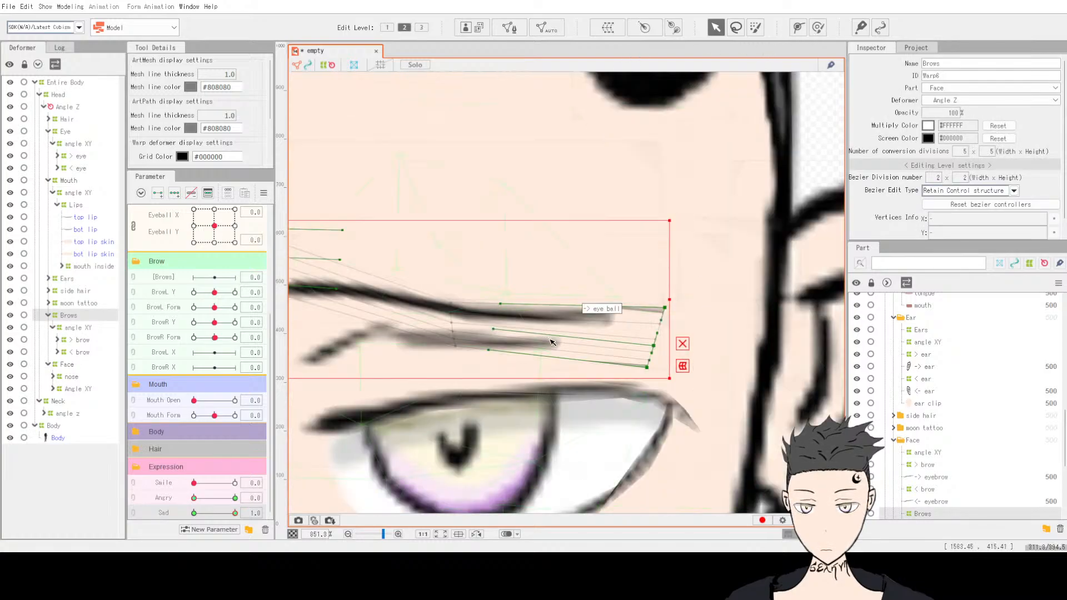
{"action": "scroll", "coordinate": [444, 353], "scroll_direction": "down", "scroll_amount": 5}
{"action": "scroll", "coordinate": [501, 339], "scroll_direction": "up", "scroll_amount": 3}
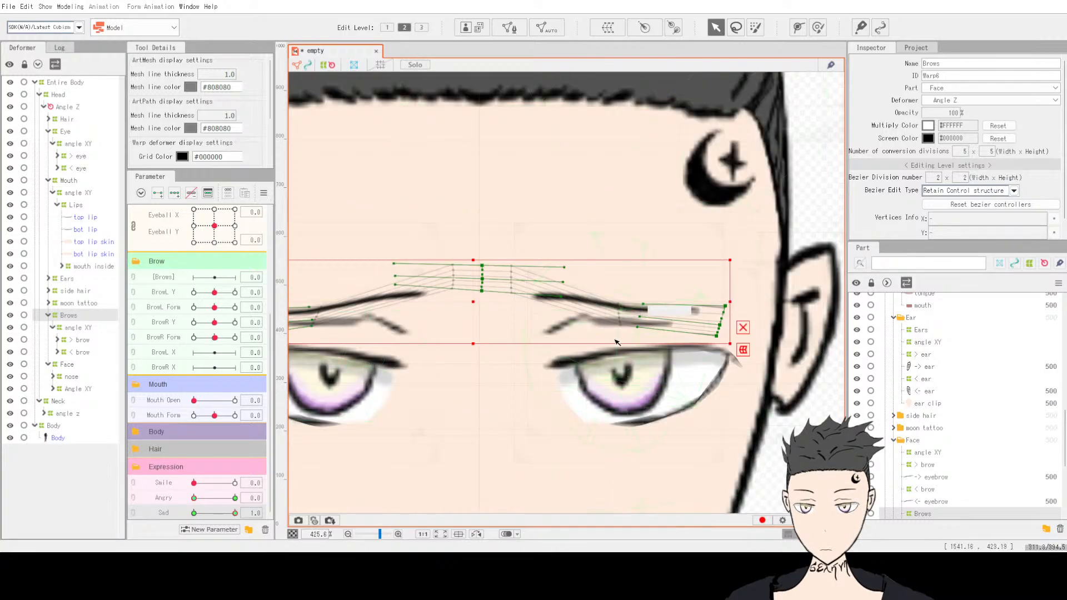
{"action": "scroll", "coordinate": [522, 341], "scroll_direction": "down", "scroll_amount": 3}
{"action": "scroll", "coordinate": [522, 341], "scroll_direction": "up", "scroll_amount": 2}
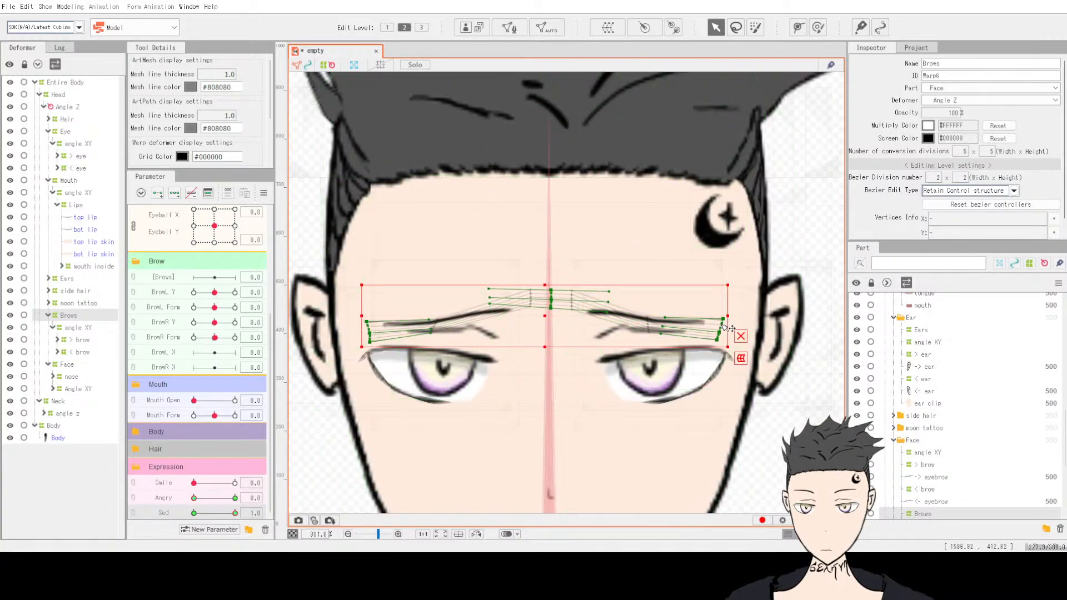
{"action": "left_click_drag", "start_coordinate": [724, 321], "coordinate": [724, 328]}
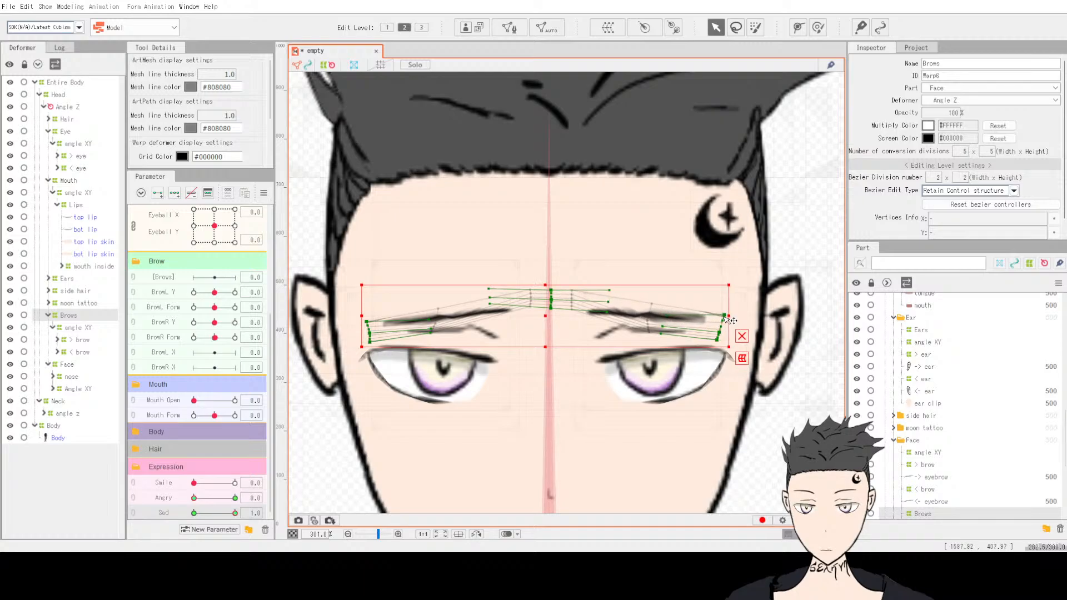
{"action": "scroll", "coordinate": [724, 323], "scroll_direction": "up", "scroll_amount": 4}
Step: Try lifting the right brow's outer corner point, then undo the move
{"action": "left_click_drag", "start_coordinate": [728, 312], "coordinate": [734, 269]}
{"action": "left_click", "coordinate": [617, 286]}
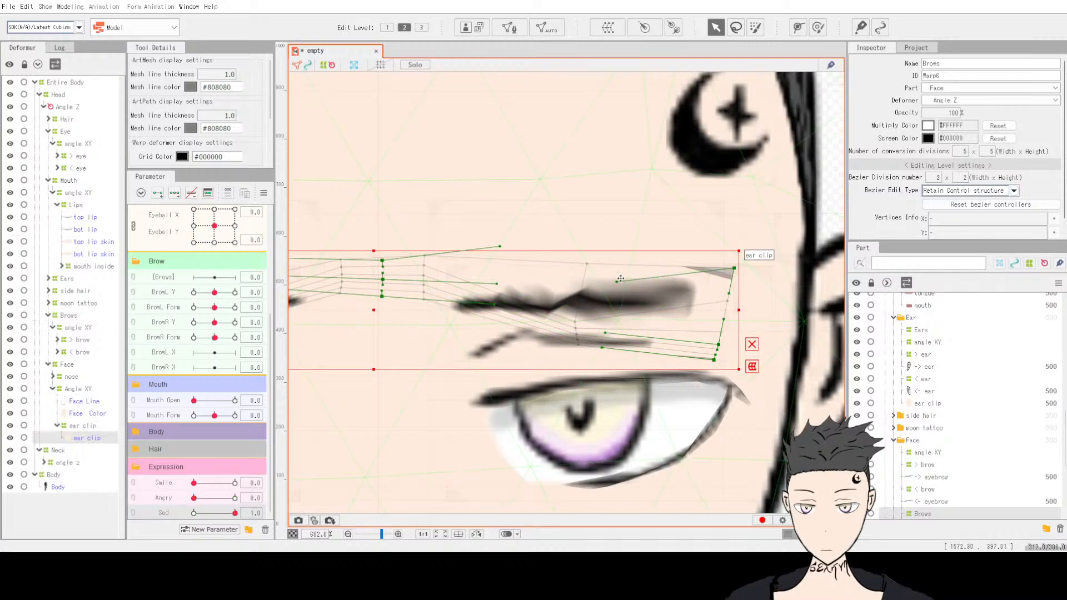
{"action": "scroll", "coordinate": [616, 292], "scroll_direction": "down", "scroll_amount": 8}
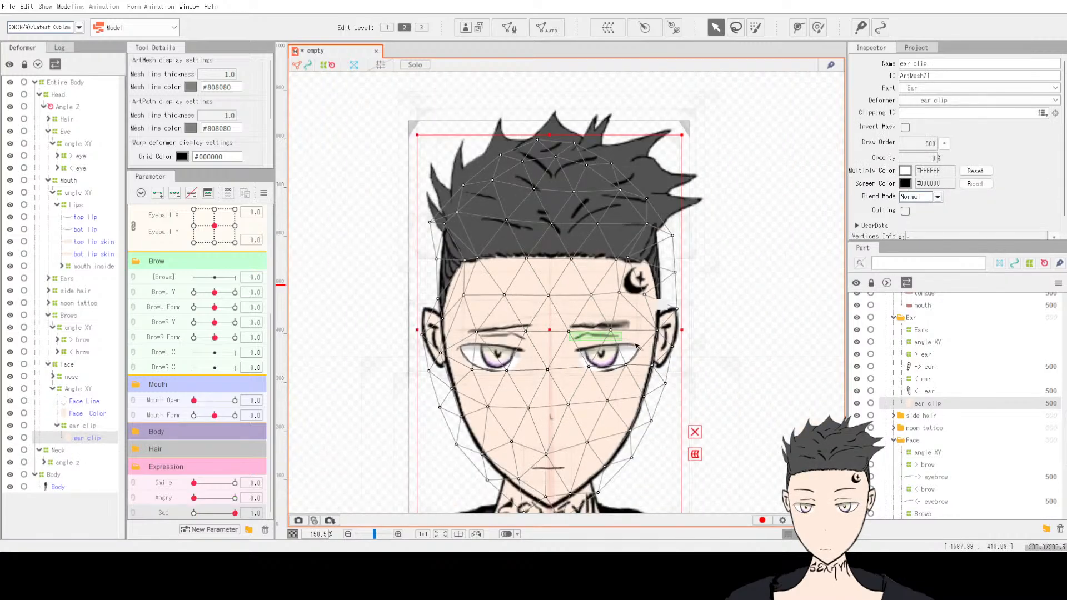
{"action": "left_click", "coordinate": [683, 345]}
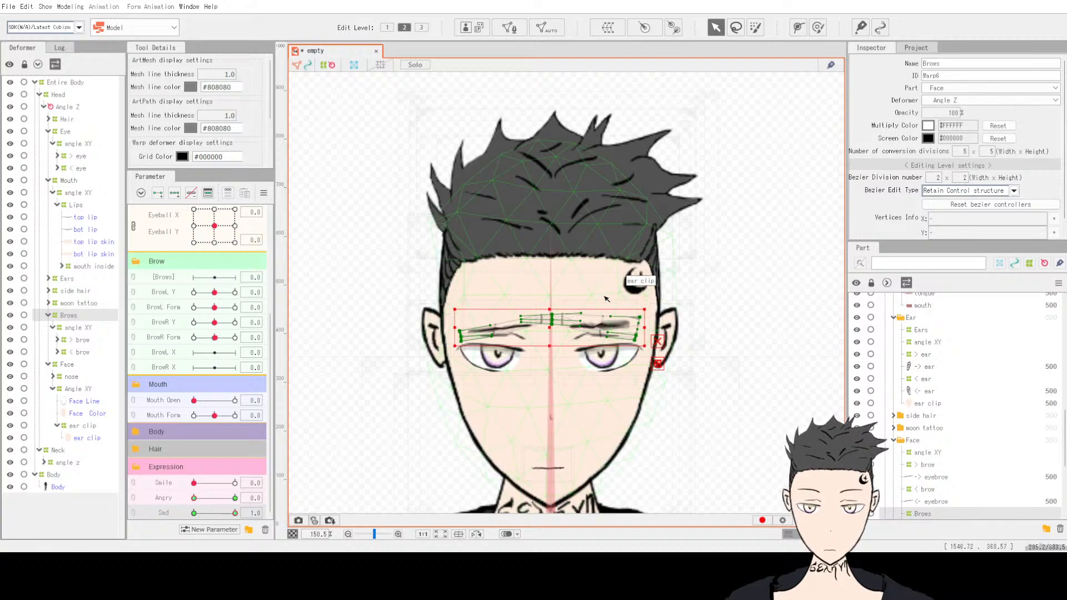
{"action": "scroll", "coordinate": [611, 299], "scroll_direction": "up", "scroll_amount": 6}
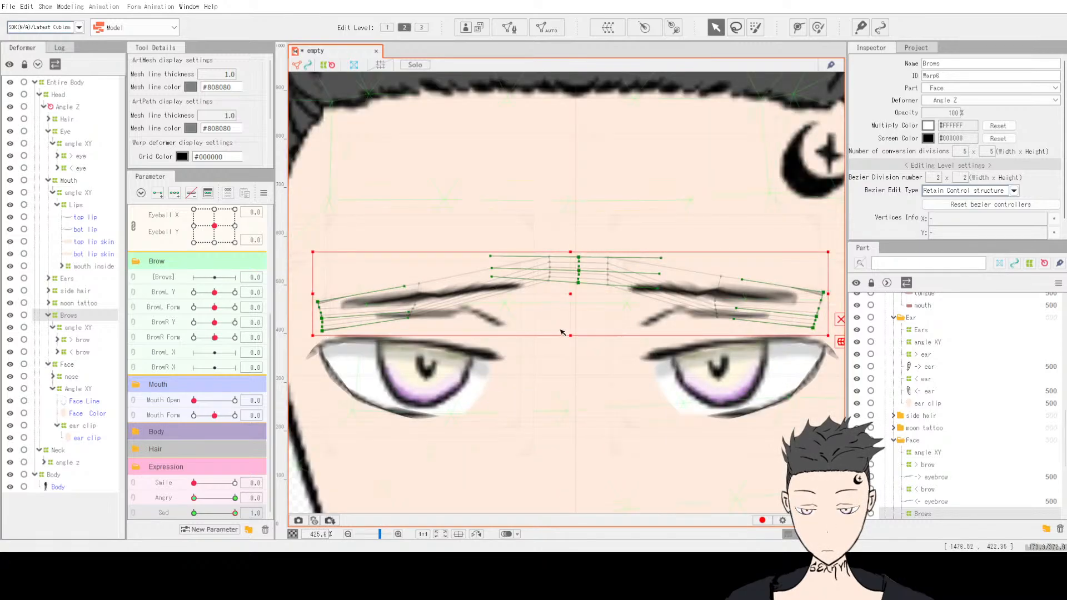
{"action": "key", "text": "ctrl+z"}
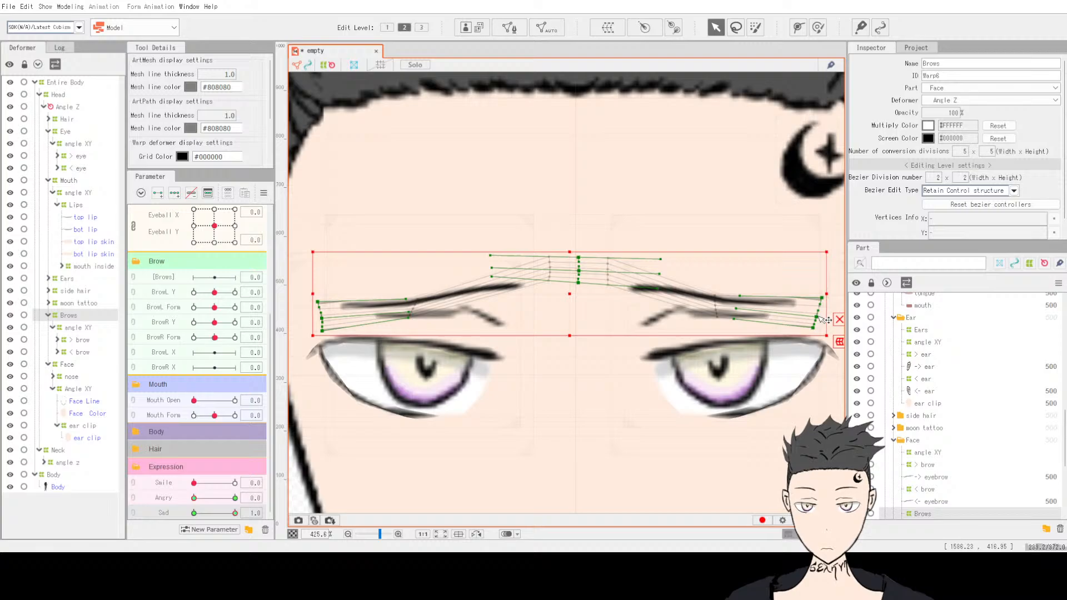
Step: Stretch both sad brows' outer ends outward with the Deform Brush, then leave the brush
{"action": "left_click", "coordinate": [817, 28]}
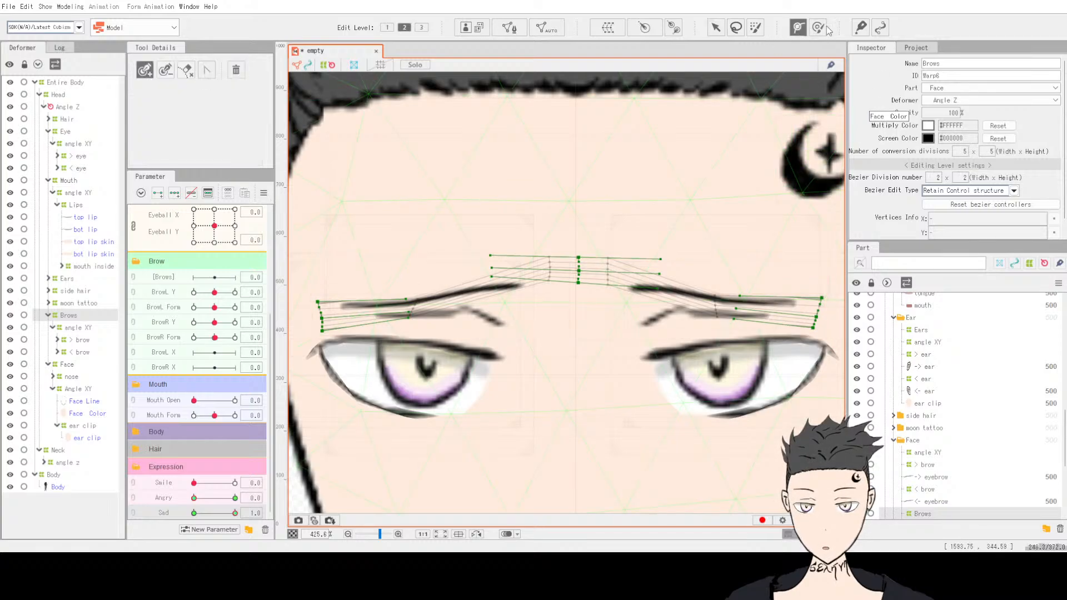
{"action": "left_click_drag", "start_coordinate": [808, 261], "coordinate": [811, 276]}
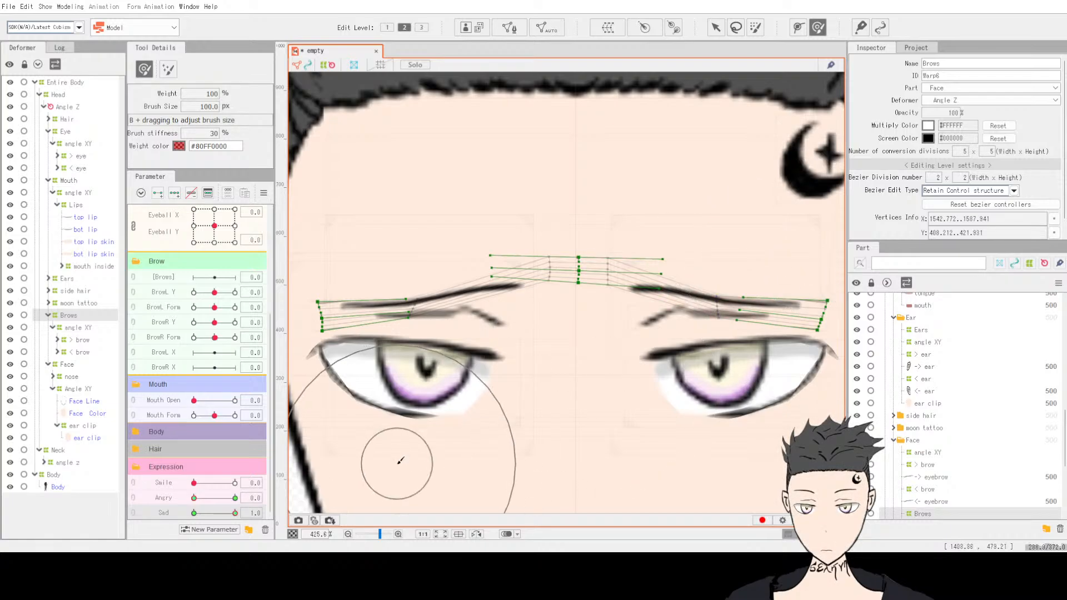
{"action": "left_click_drag", "start_coordinate": [372, 295], "coordinate": [352, 295]}
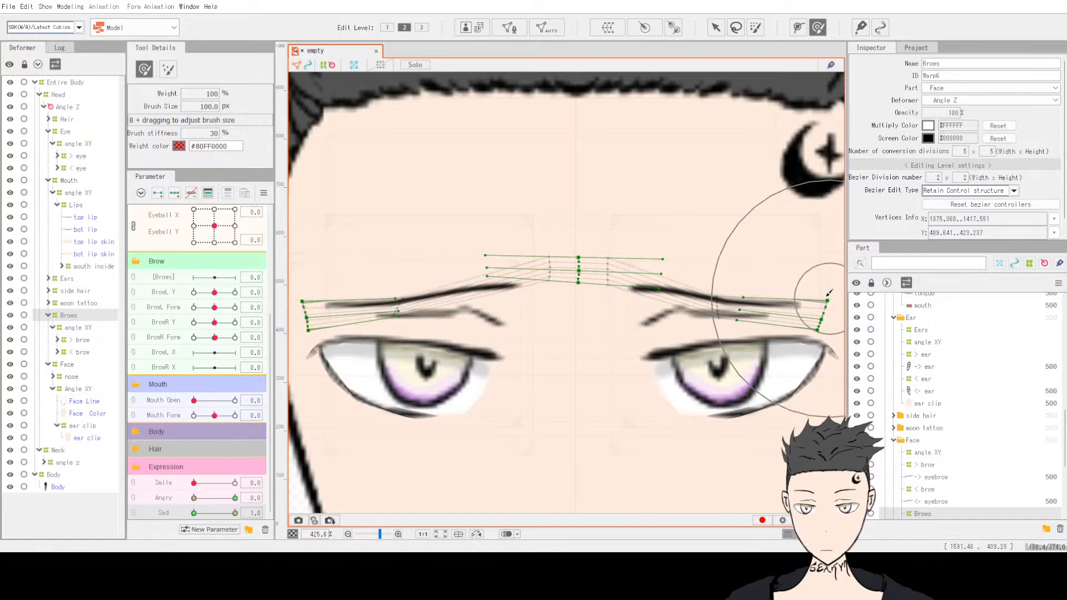
{"action": "left_click_drag", "start_coordinate": [781, 295], "coordinate": [821, 289]}
{"action": "left_click_drag", "start_coordinate": [589, 342], "coordinate": [598, 335]}
{"action": "left_click", "coordinate": [714, 29]}
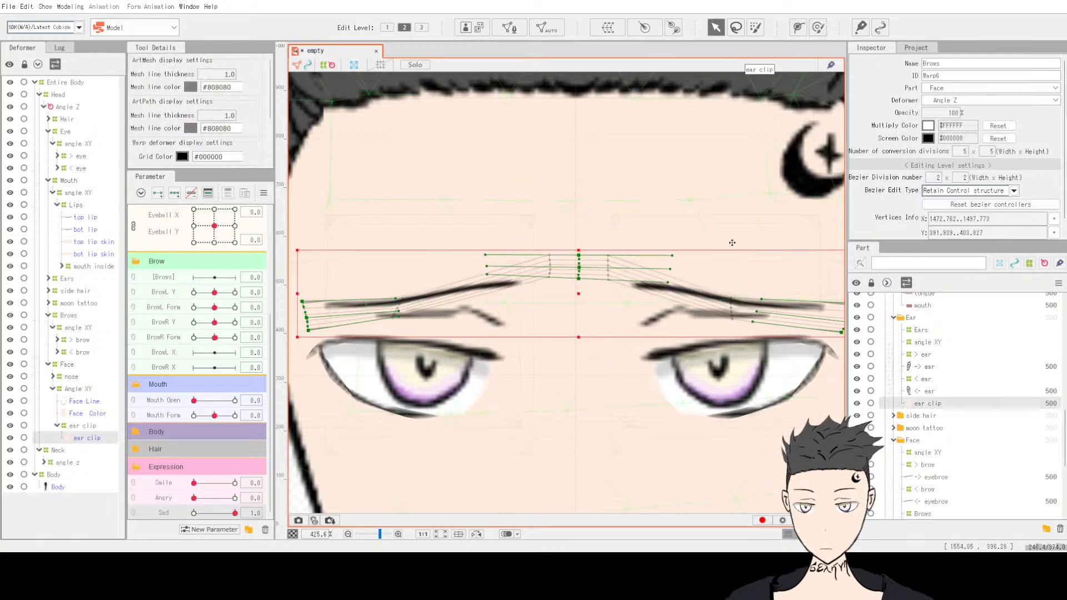
Step: Switch the Expression parameters to Smile at 1, with Angry and Sad at 0
{"action": "left_click", "coordinate": [708, 199]}
{"action": "scroll", "coordinate": [675, 272], "scroll_direction": "down", "scroll_amount": 6}
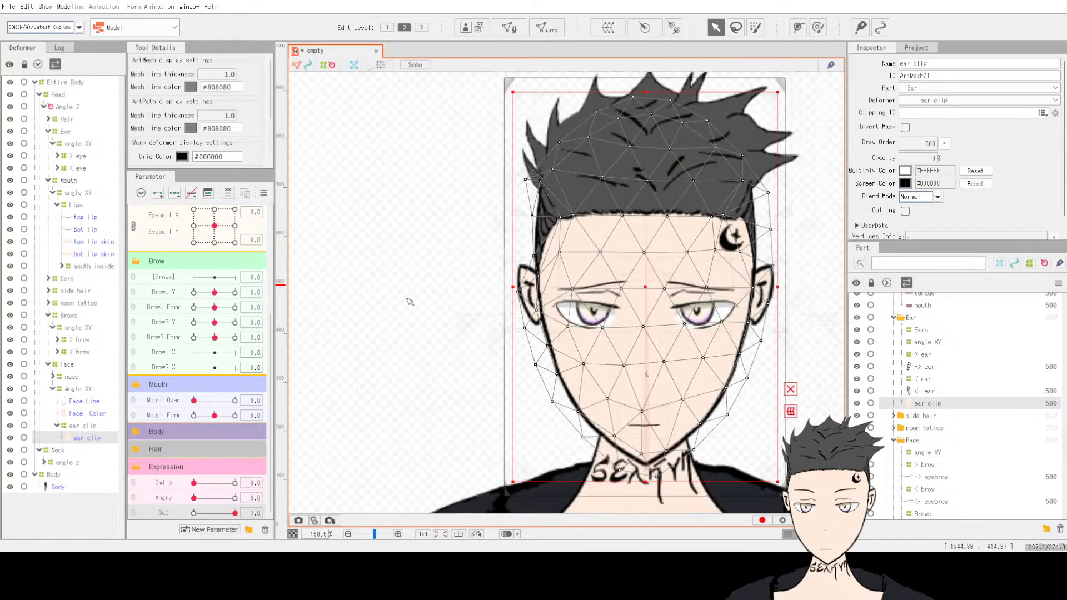
{"action": "left_click", "coordinate": [503, 309]}
{"action": "scroll", "coordinate": [799, 320], "scroll_direction": "up", "scroll_amount": 2}
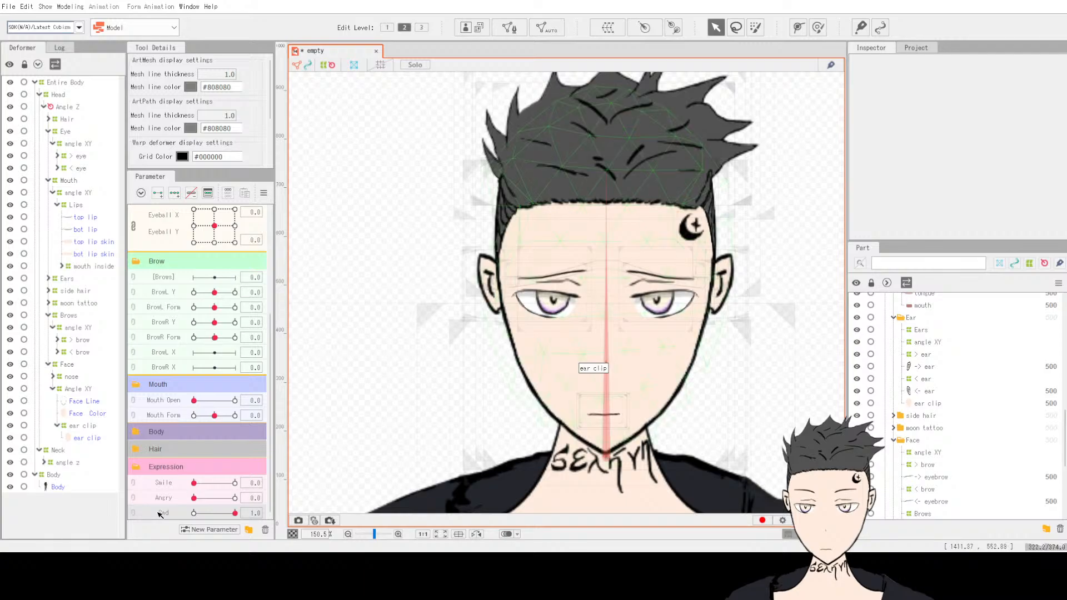
{"action": "left_click", "coordinate": [194, 513]}
{"action": "left_click", "coordinate": [234, 498]}
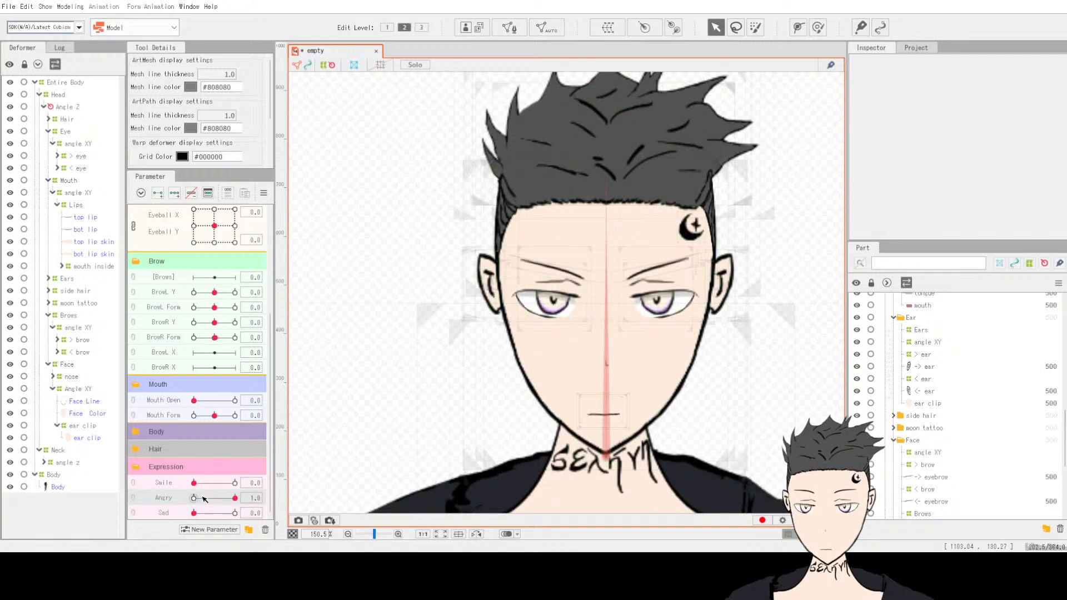
{"action": "left_click_drag", "start_coordinate": [235, 498], "coordinate": [263, 484]}
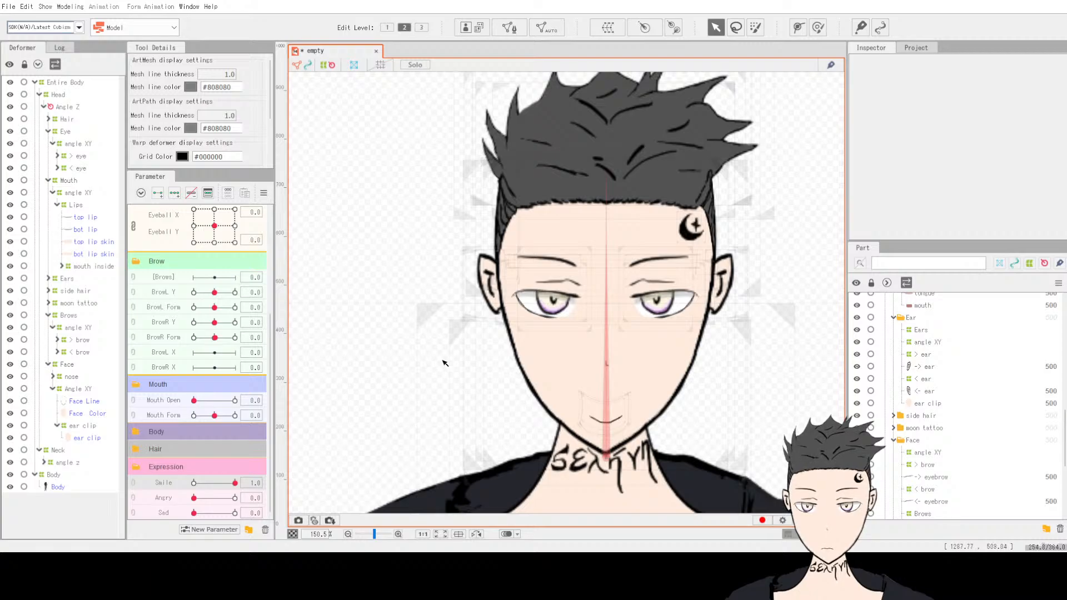
Step: Select the Mouth deformer and curve the mouth into a smile with Deform Brush strokes
{"action": "left_click", "coordinate": [817, 27]}
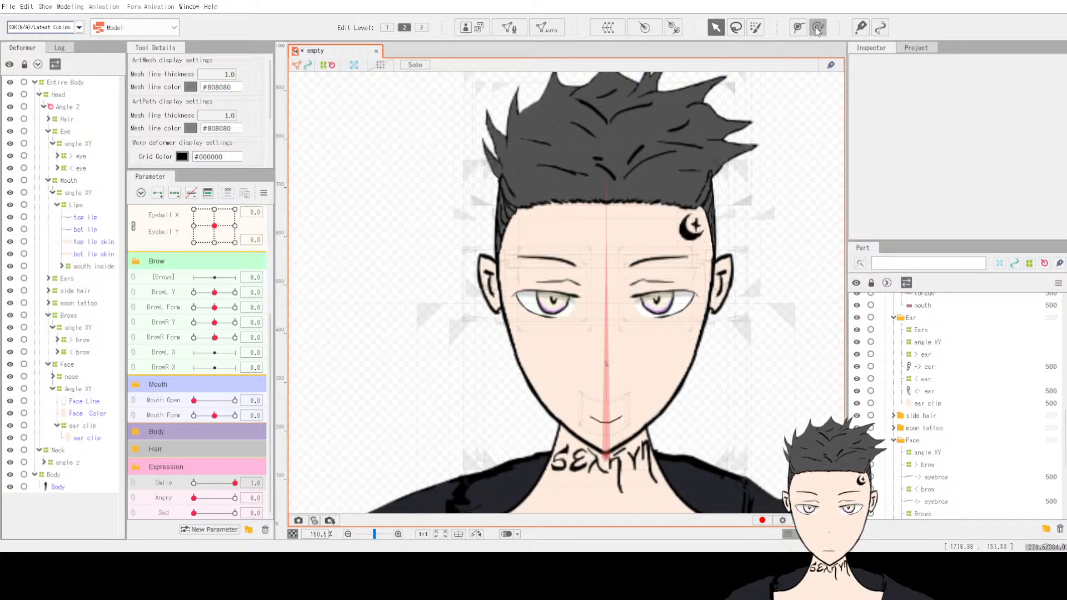
{"action": "left_click", "coordinate": [68, 180]}
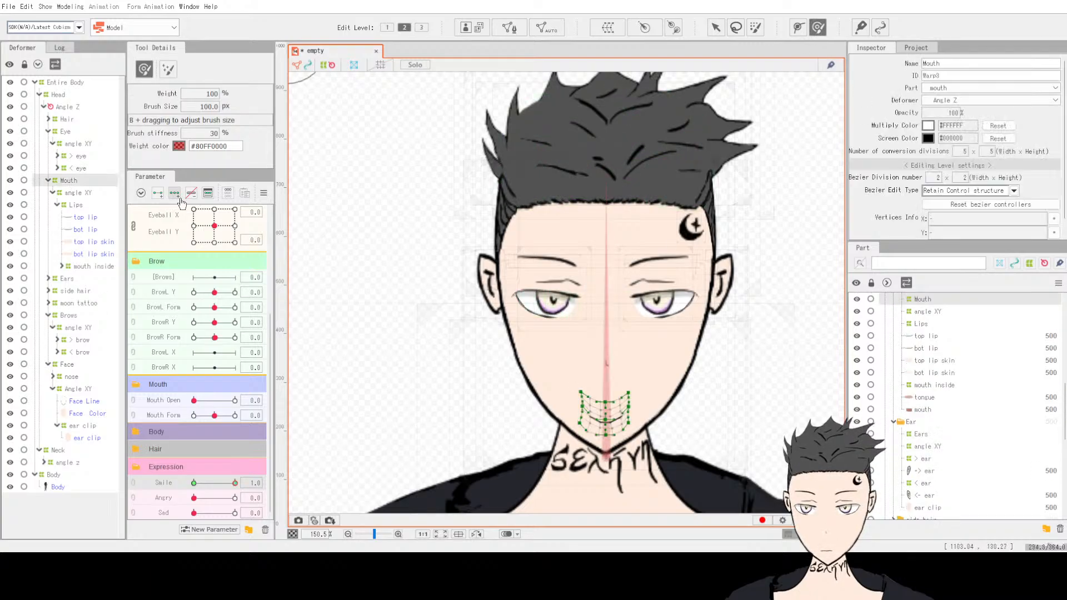
{"action": "scroll", "coordinate": [611, 422], "scroll_direction": "up", "scroll_amount": 3}
{"action": "mouse_move", "coordinate": [571, 451]}
{"action": "left_mouse_down"}
{"action": "mouse_move", "coordinate": [573, 433]}
{"action": "mouse_move", "coordinate": [652, 424]}
{"action": "mouse_move", "coordinate": [656, 411]}
{"action": "left_mouse_up"}
{"action": "left_click_drag", "start_coordinate": [565, 399], "coordinate": [595, 400]}
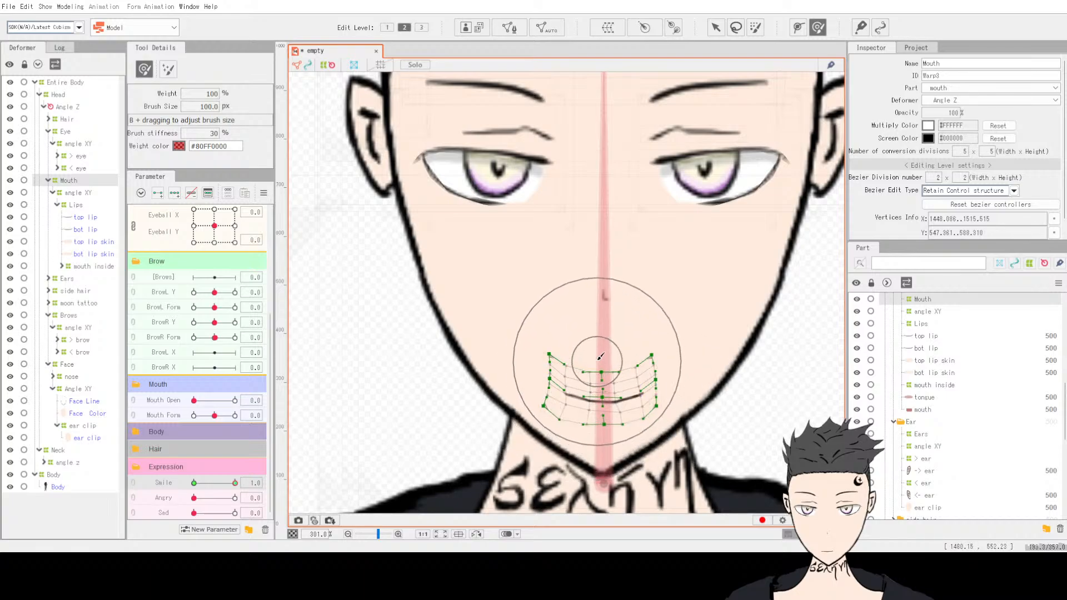
{"action": "mouse_move", "coordinate": [598, 355]}
{"action": "left_mouse_down"}
{"action": "mouse_move", "coordinate": [601, 364]}
{"action": "mouse_move", "coordinate": [557, 378]}
{"action": "left_mouse_up"}
{"action": "left_click_drag", "start_coordinate": [667, 398], "coordinate": [664, 384]}
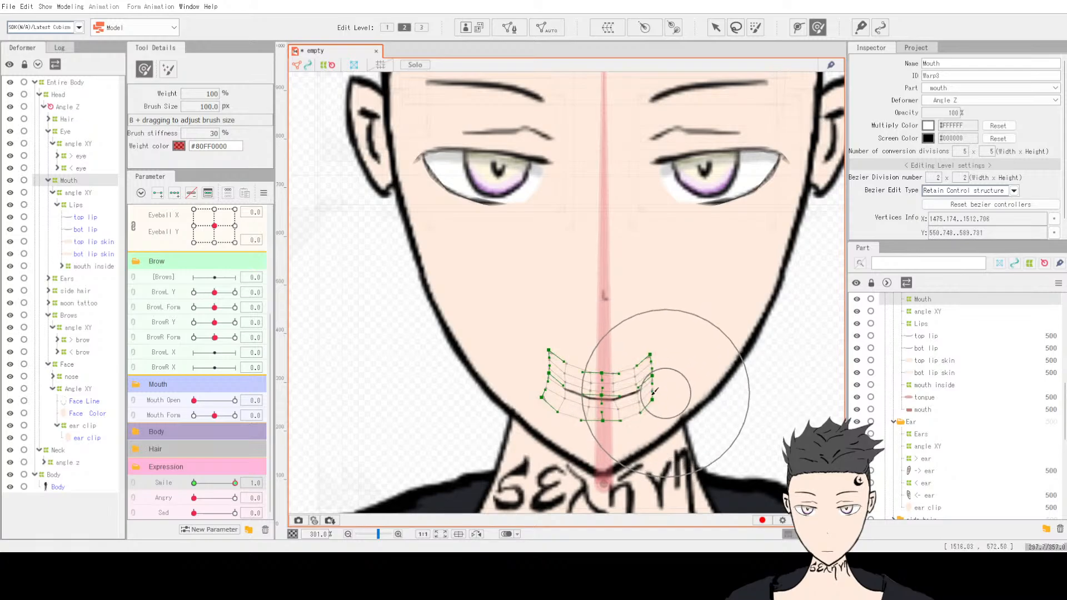
{"action": "left_click_drag", "start_coordinate": [484, 404], "coordinate": [555, 396]}
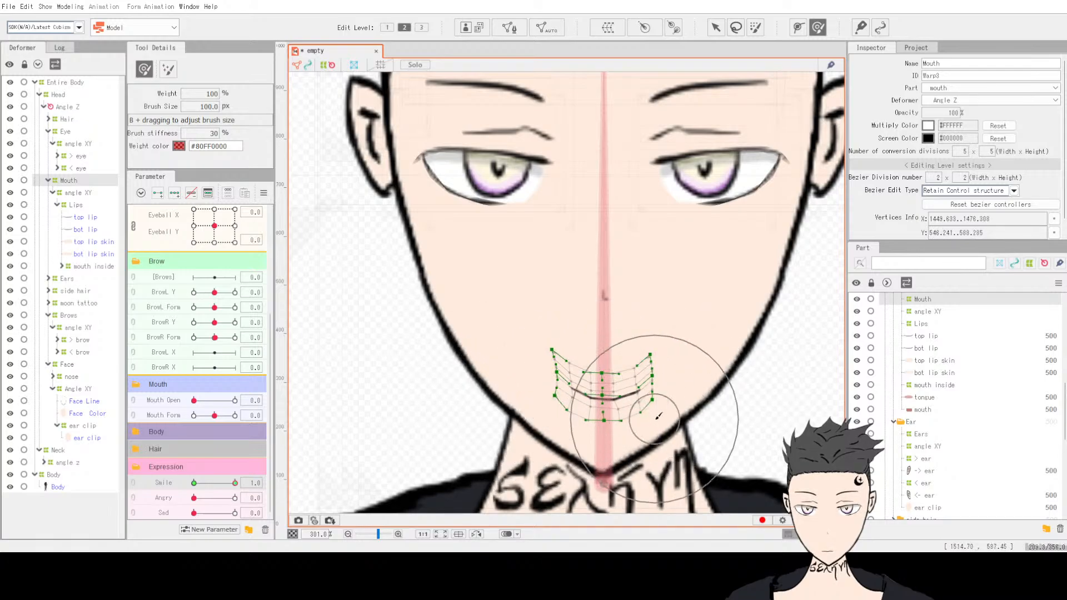
{"action": "left_click_drag", "start_coordinate": [660, 415], "coordinate": [654, 416]}
{"action": "left_click_drag", "start_coordinate": [589, 402], "coordinate": [590, 393]}
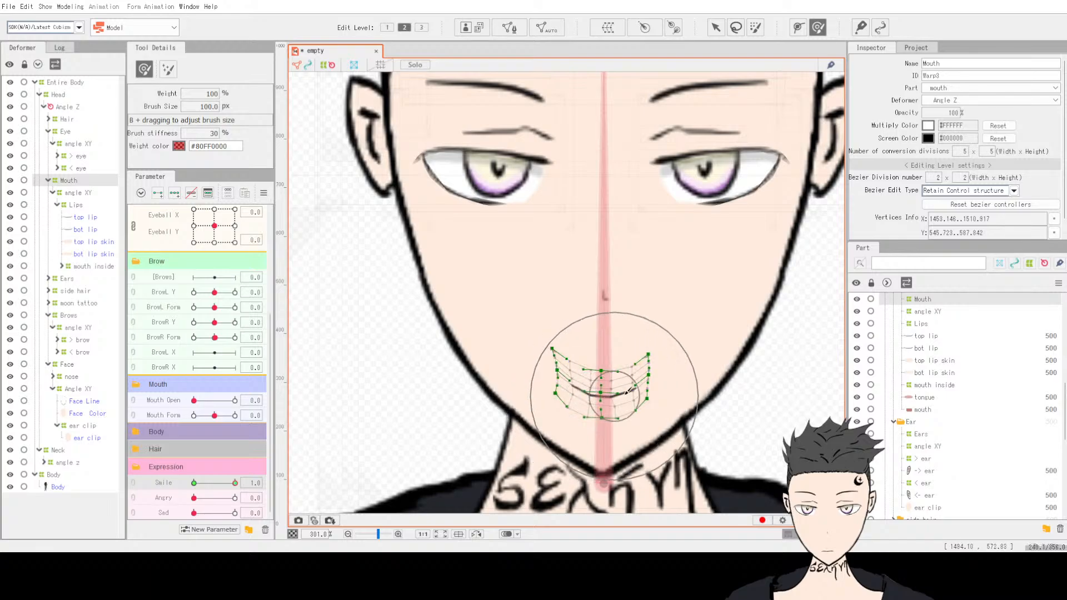
{"action": "left_click_drag", "start_coordinate": [548, 317], "coordinate": [550, 329]}
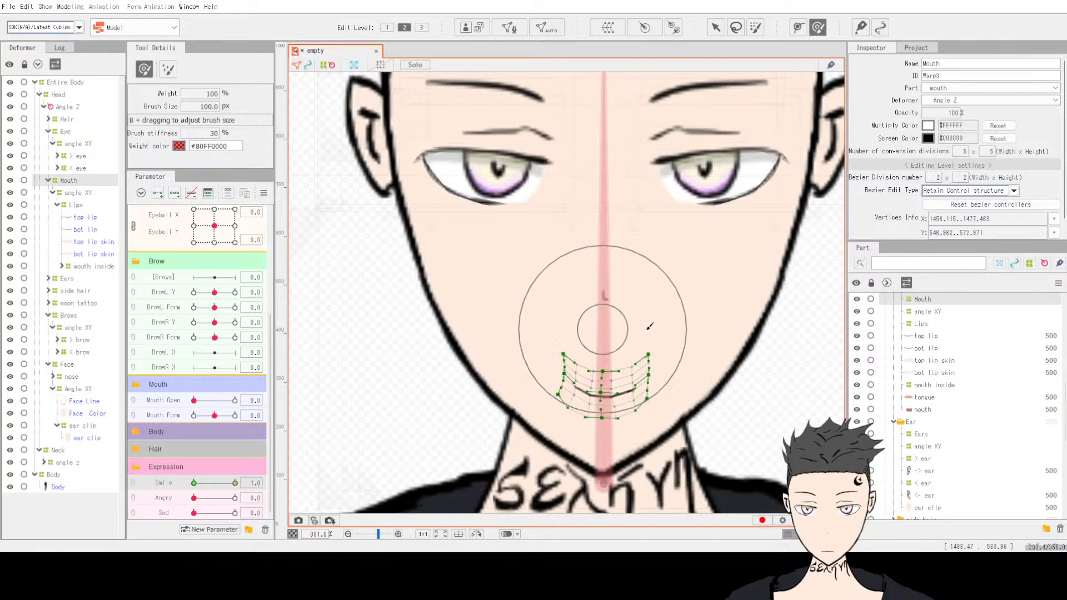
{"action": "left_click_drag", "start_coordinate": [665, 324], "coordinate": [661, 325]}
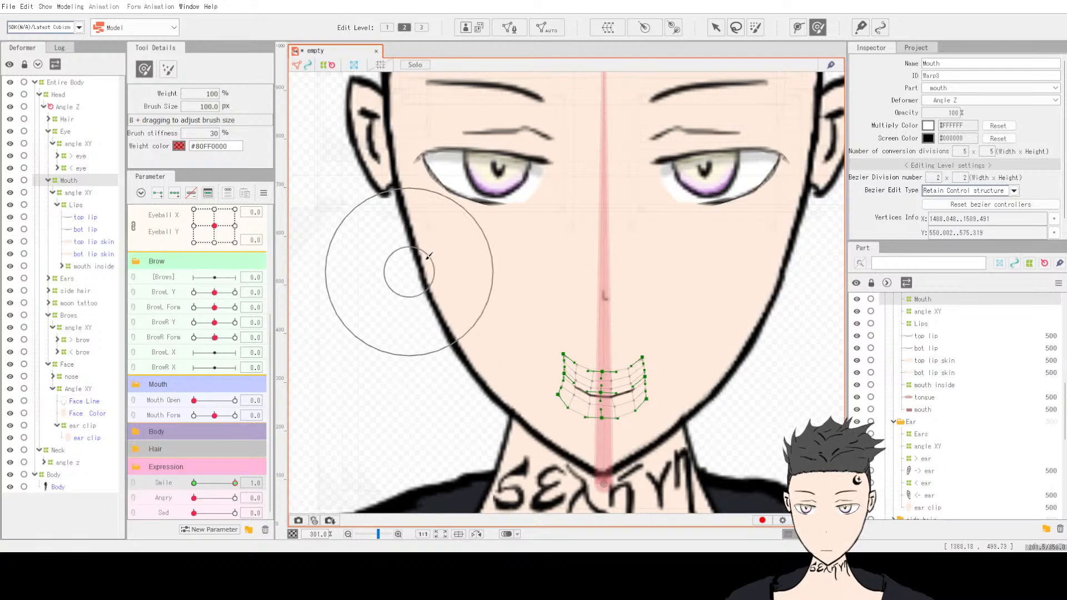
{"action": "key", "text": "v"}
{"action": "left_click", "coordinate": [800, 376]}
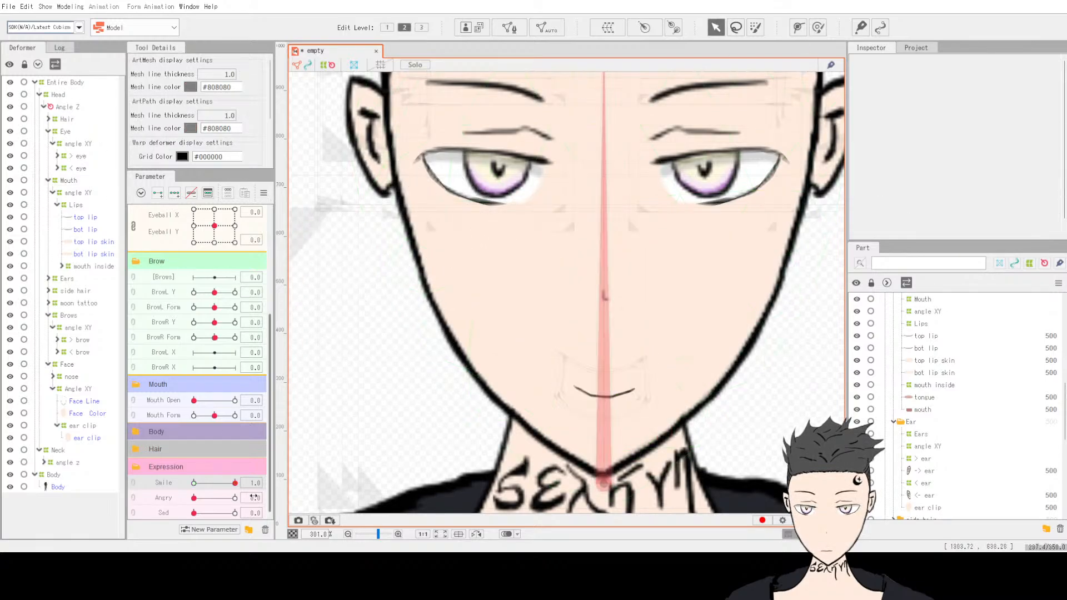
Step: Toggle the Smile parameter between 0 and 1 to preview the smiling mouth
{"action": "left_click_drag", "start_coordinate": [235, 483], "coordinate": [143, 502]}
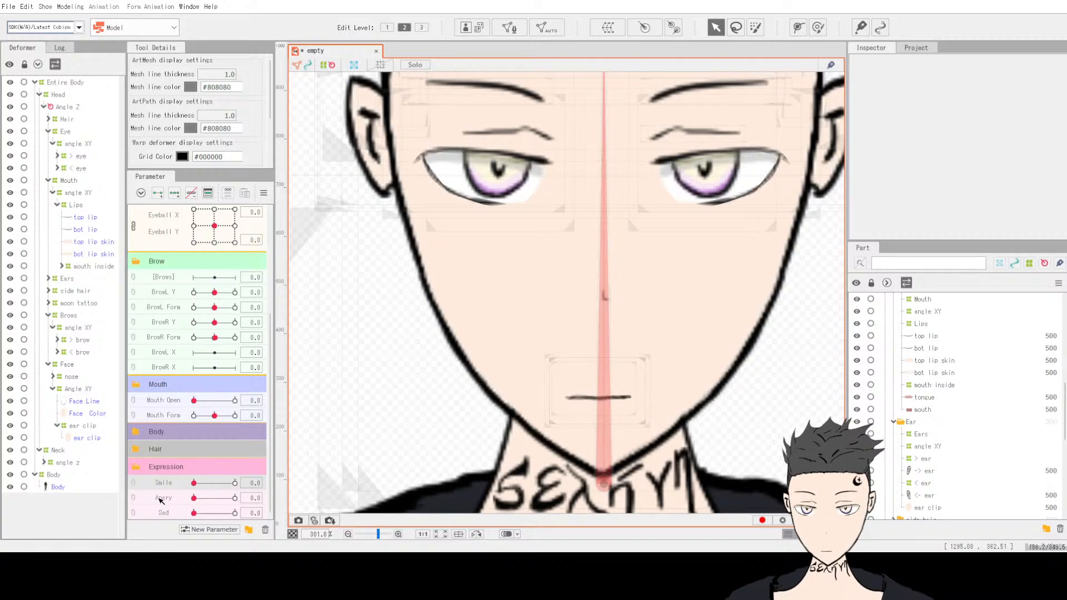
{"action": "left_click_drag", "start_coordinate": [190, 503], "coordinate": [253, 497]}
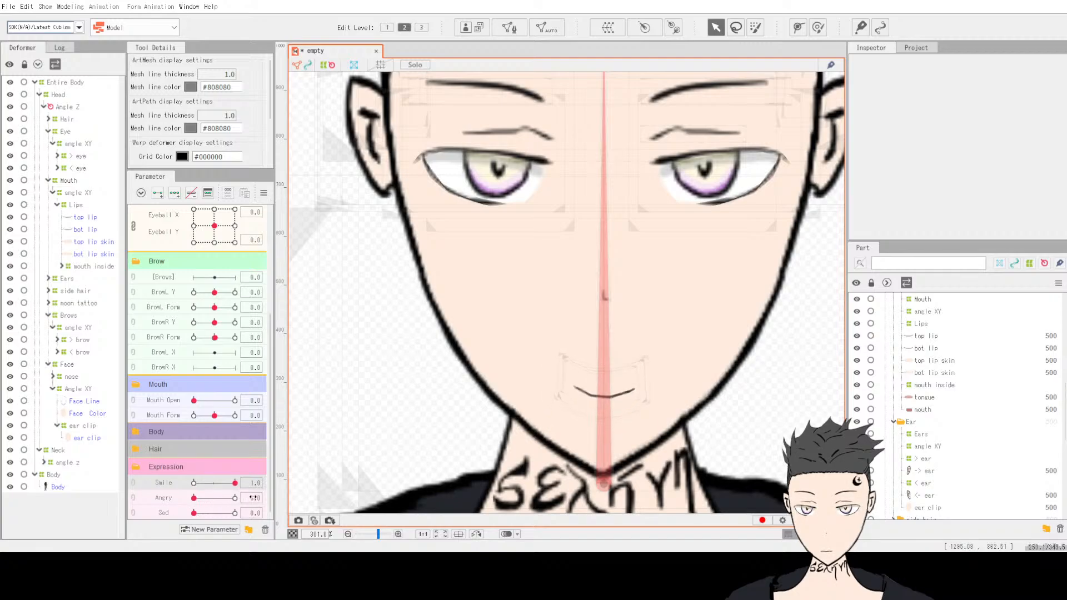
{"action": "scroll", "coordinate": [778, 350], "scroll_direction": "down", "scroll_amount": 4}
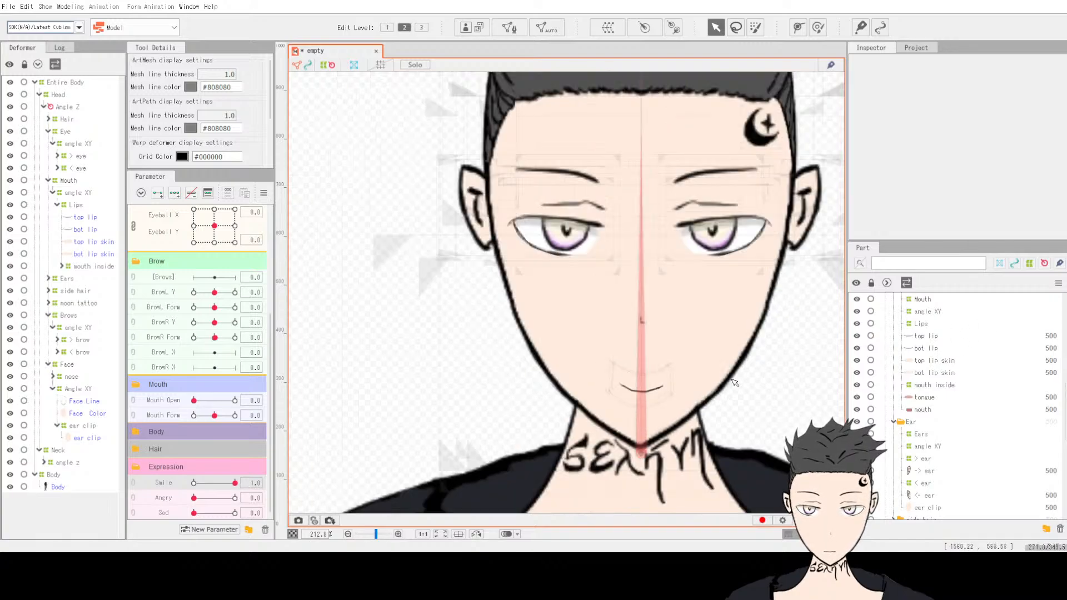
{"action": "scroll", "coordinate": [817, 353], "scroll_direction": "up", "scroll_amount": 6}
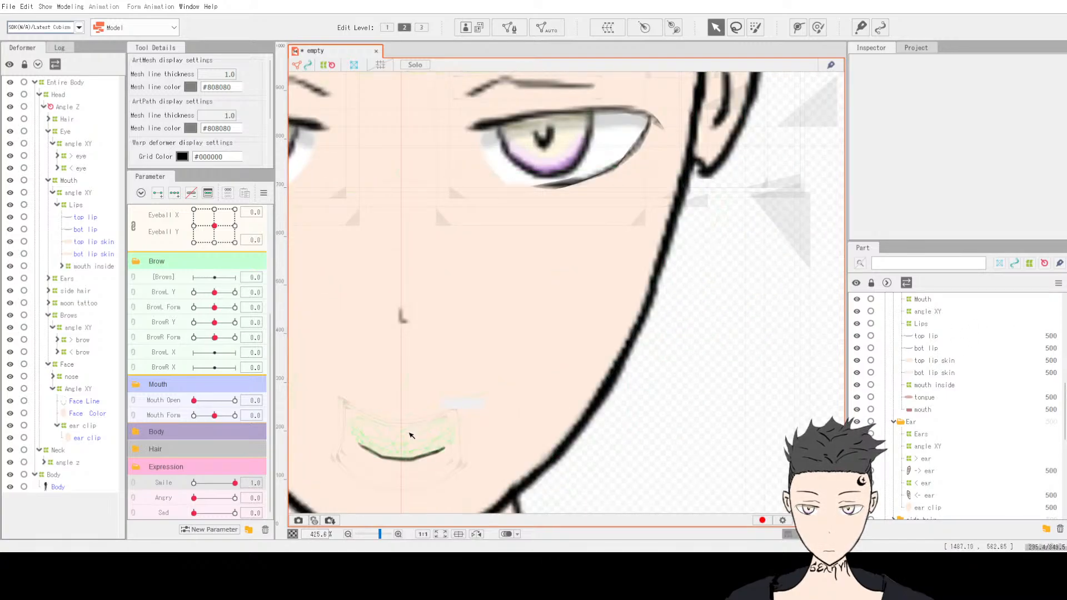
Step: Reset the Smile parameter to 0 and save the model file
{"action": "scroll", "coordinate": [475, 476], "scroll_direction": "down", "scroll_amount": 4}
{"action": "scroll", "coordinate": [329, 423], "scroll_direction": "up", "scroll_amount": 2}
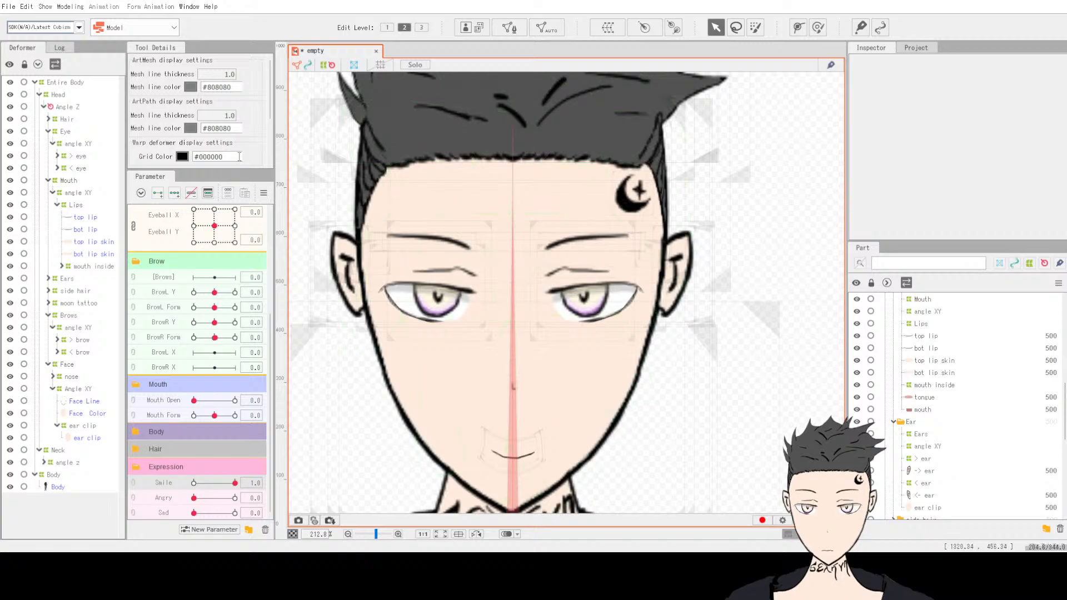
{"action": "left_click", "coordinate": [194, 482]}
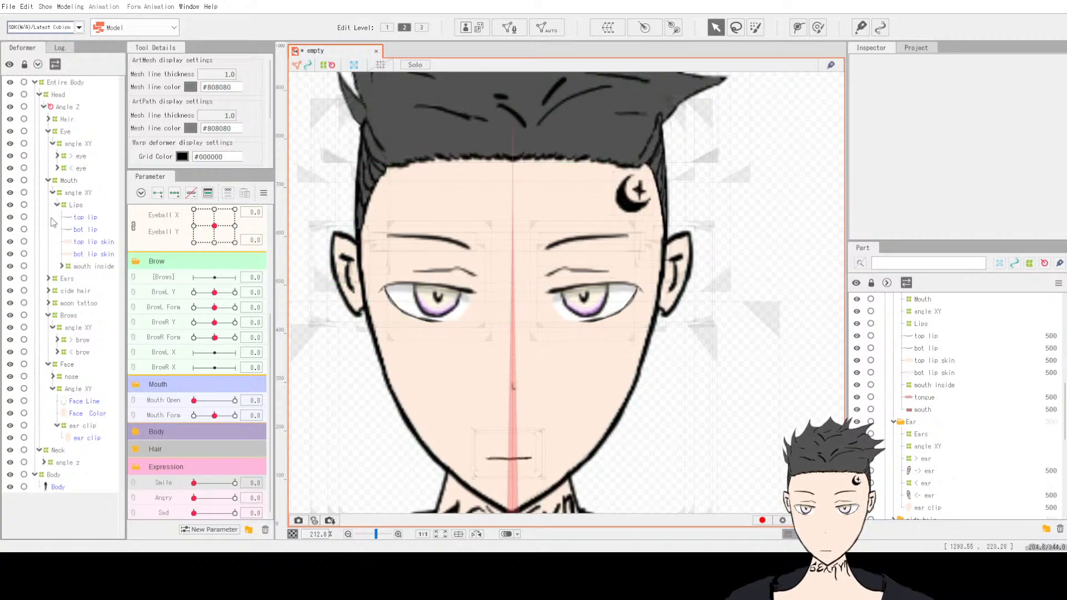
{"action": "left_click", "coordinate": [12, 9]}
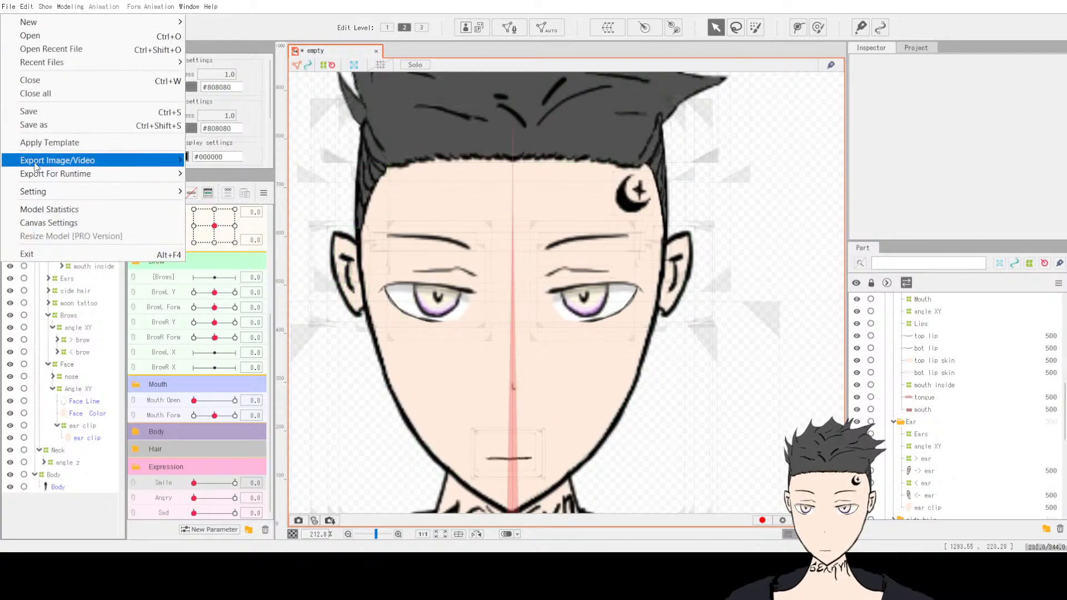
{"action": "left_click", "coordinate": [54, 113]}
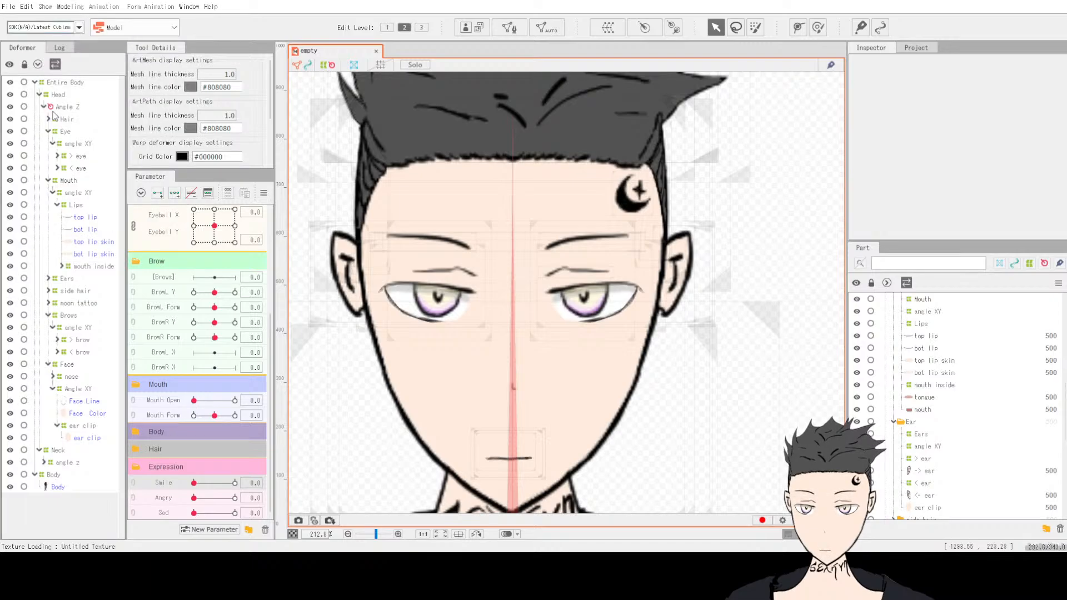
{"action": "left_click", "coordinate": [10, 6]}
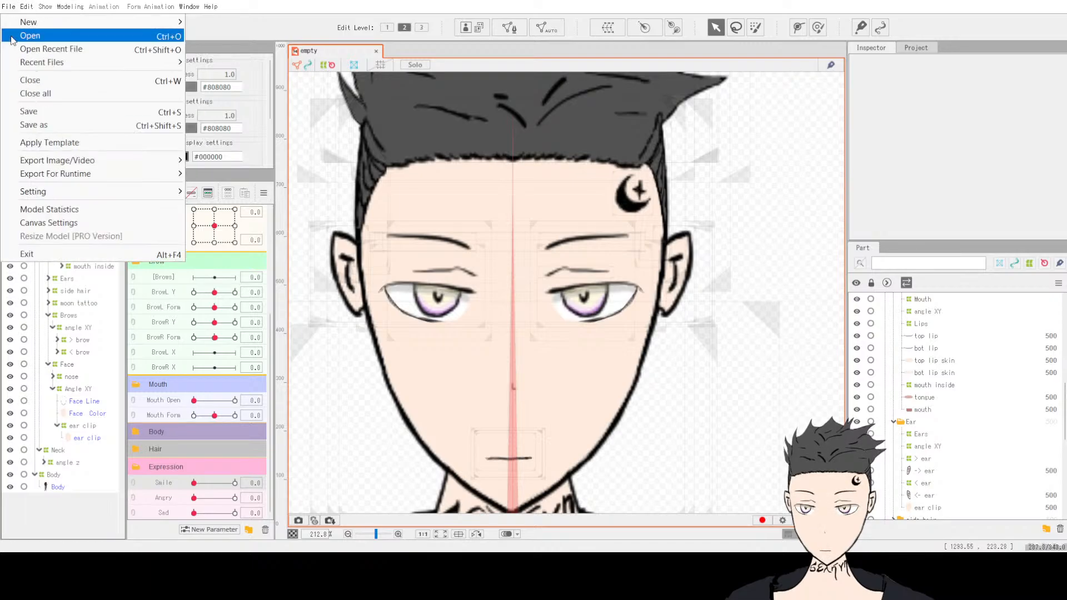
{"action": "mouse_move", "coordinate": [58, 192]}
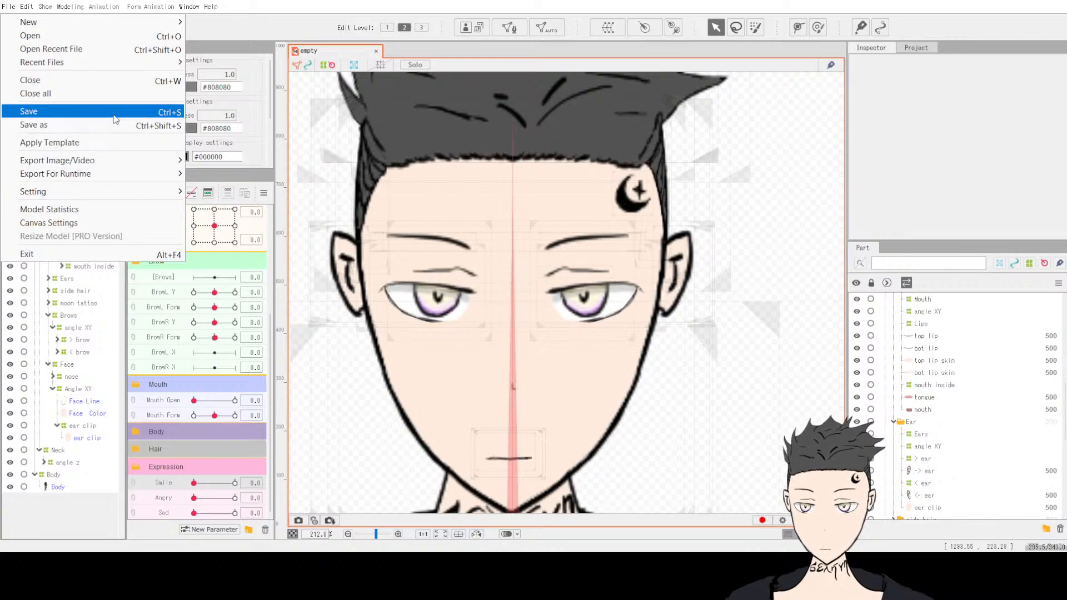
{"action": "mouse_move", "coordinate": [98, 173]}
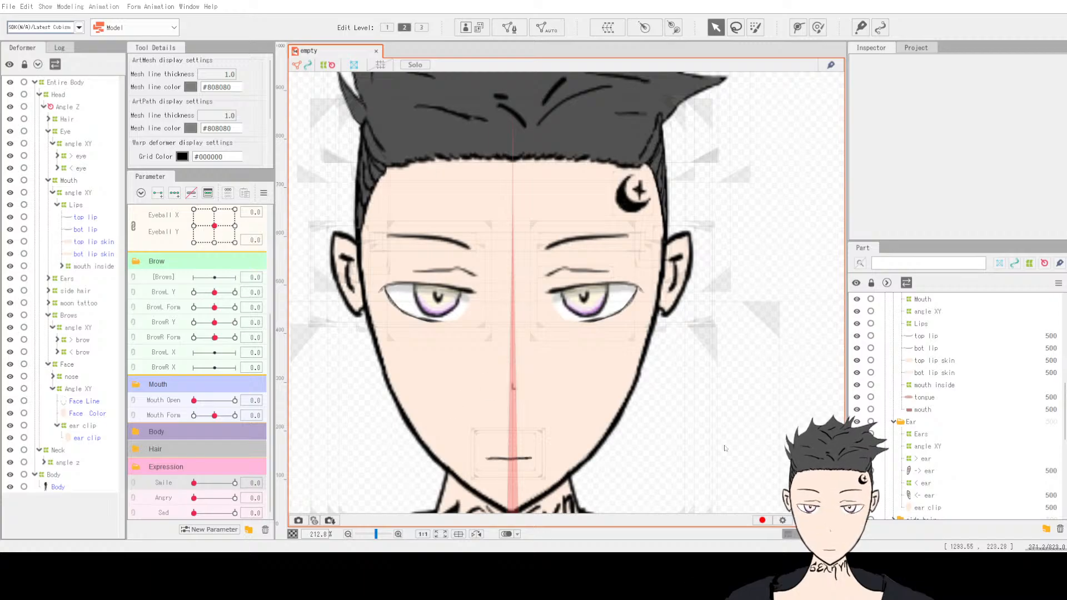
Step: Switch to VTube Studio and open its model menu to view the loaded model
{"action": "double_click", "coordinate": [784, 563]}
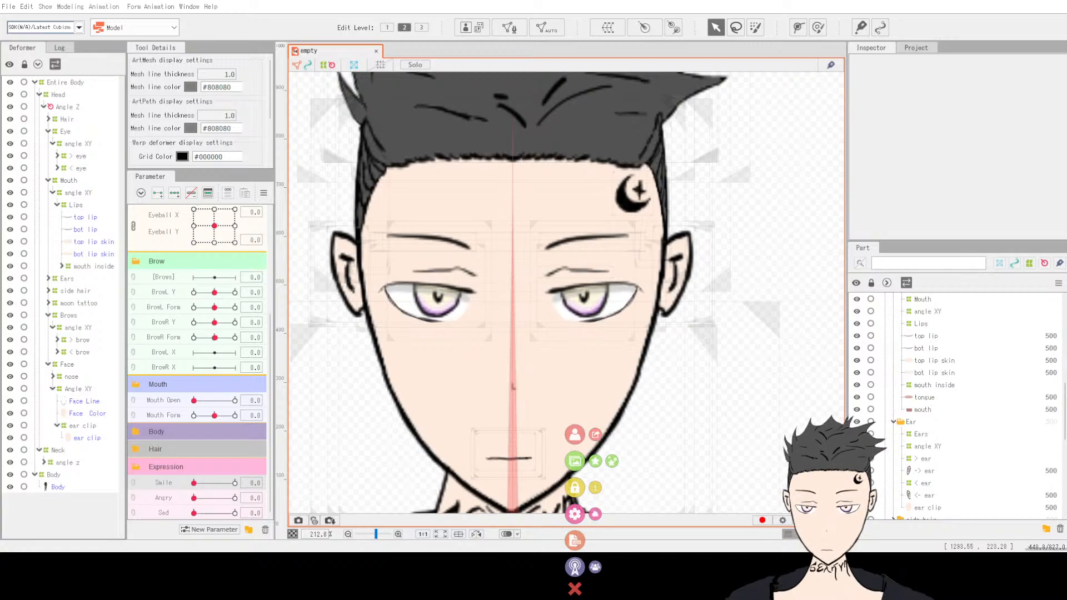
{"action": "left_click", "coordinate": [577, 437]}
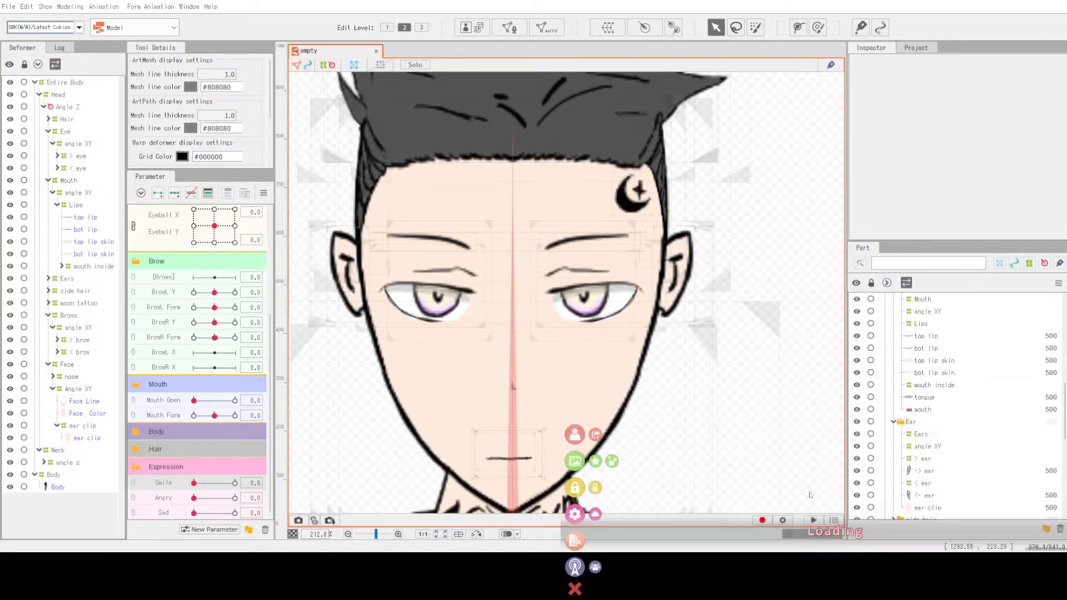
{"action": "left_click", "coordinate": [596, 435]}
{"action": "left_click", "coordinate": [891, 574]}
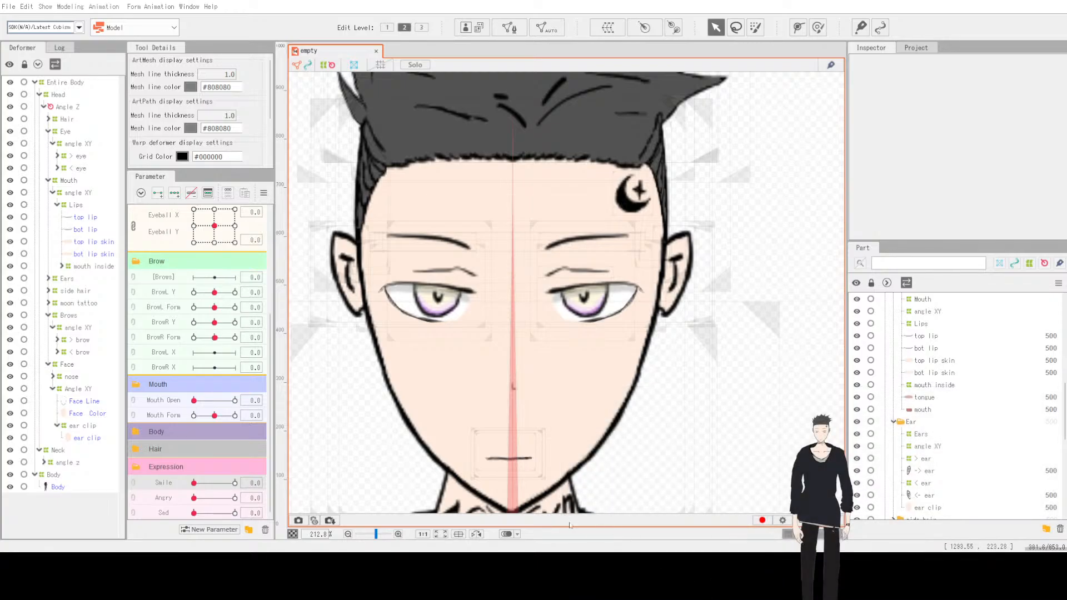
{"action": "double_click", "coordinate": [718, 405]}
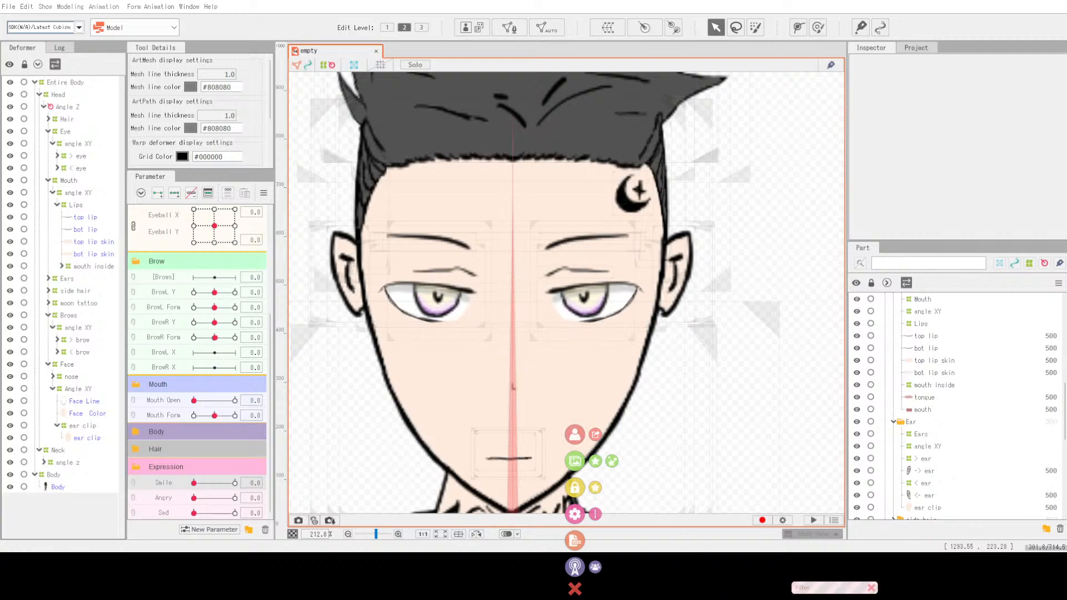
{"action": "left_click", "coordinate": [576, 461]}
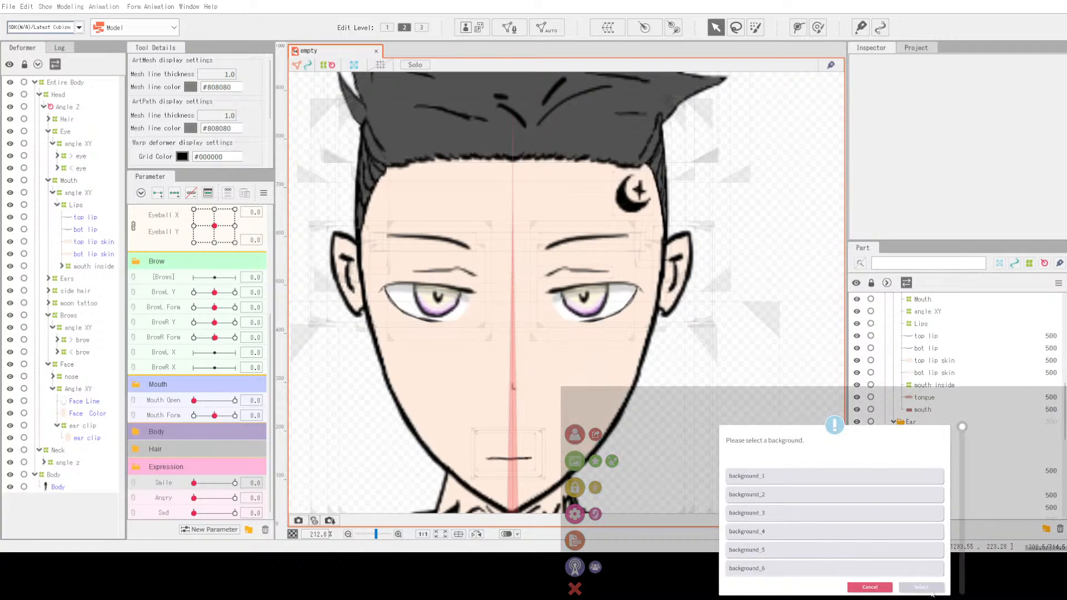
{"action": "left_click", "coordinate": [871, 588]}
Step: Calibrate the webcam face tracking in the camera settings and close the tracking panel
{"action": "left_click", "coordinate": [574, 514]}
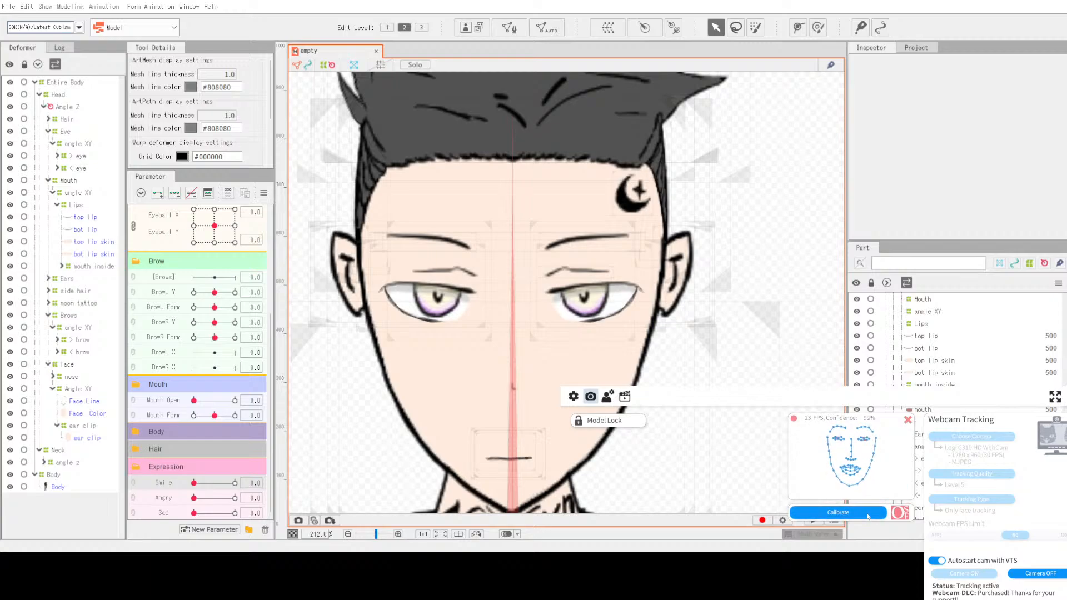
{"action": "left_click", "coordinate": [868, 515]}
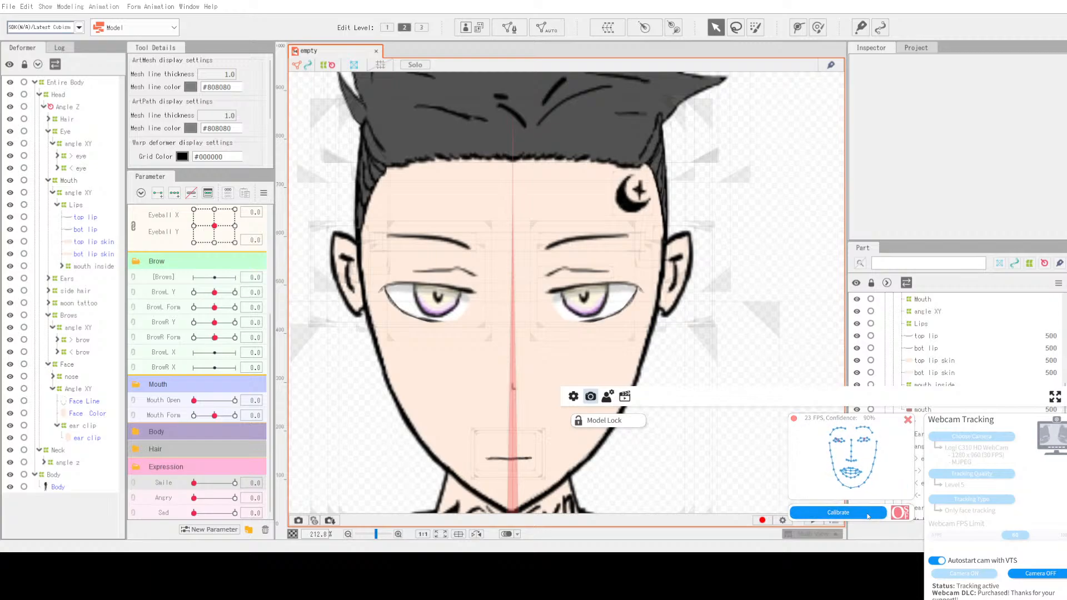
{"action": "left_click", "coordinate": [908, 420]}
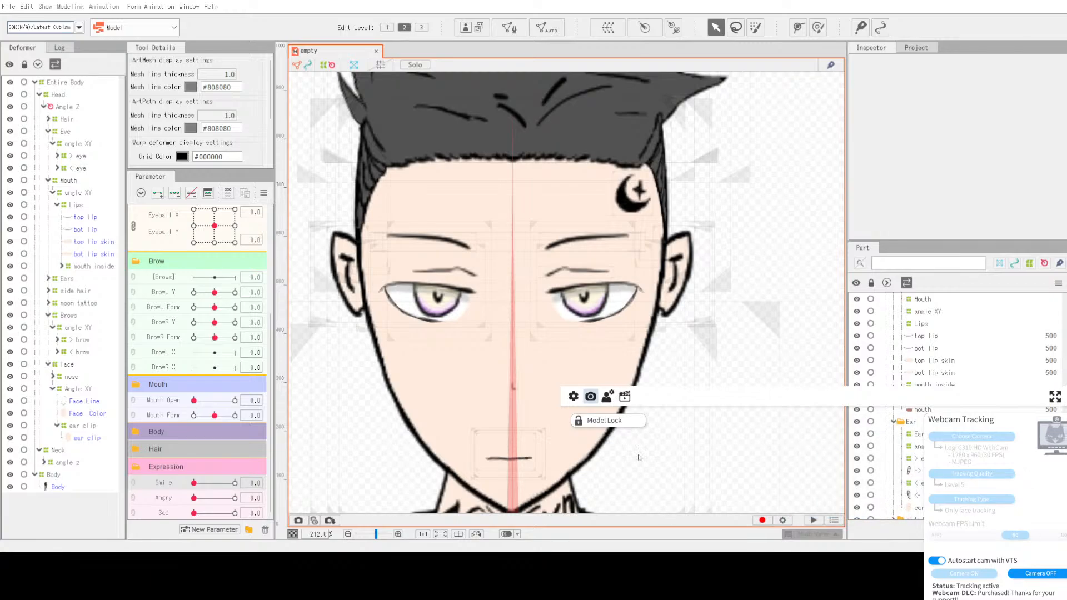
Step: Browse the general configuration, background and screenshot settings without changing them
{"action": "left_click", "coordinate": [607, 396]}
{"action": "left_click", "coordinate": [574, 397]}
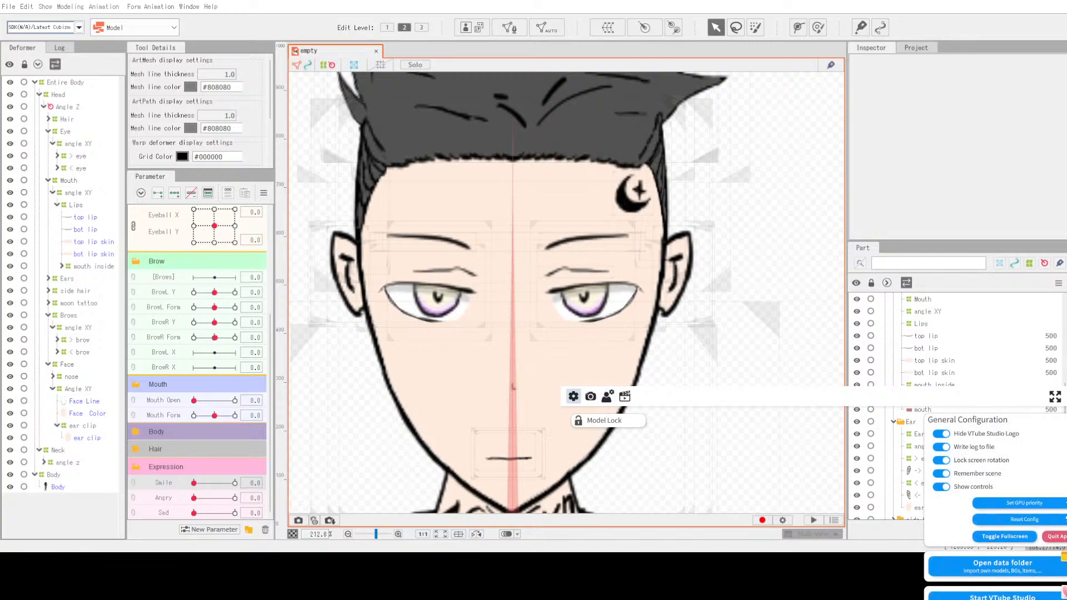
{"action": "double_click", "coordinate": [625, 437]}
{"action": "double_click", "coordinate": [601, 414]}
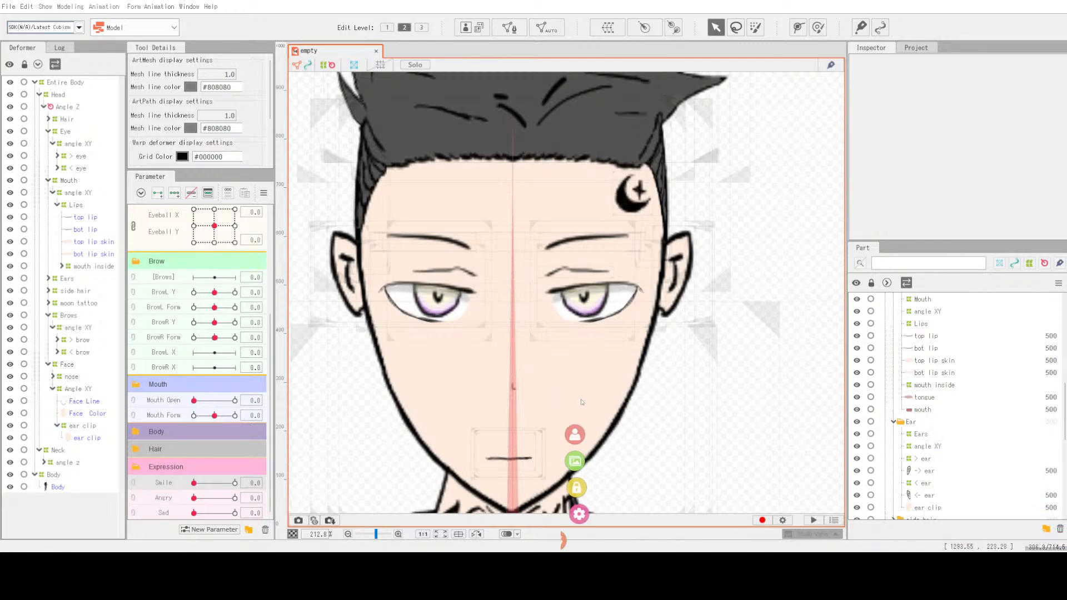
{"action": "left_click", "coordinate": [574, 462]}
{"action": "left_click", "coordinate": [869, 587]}
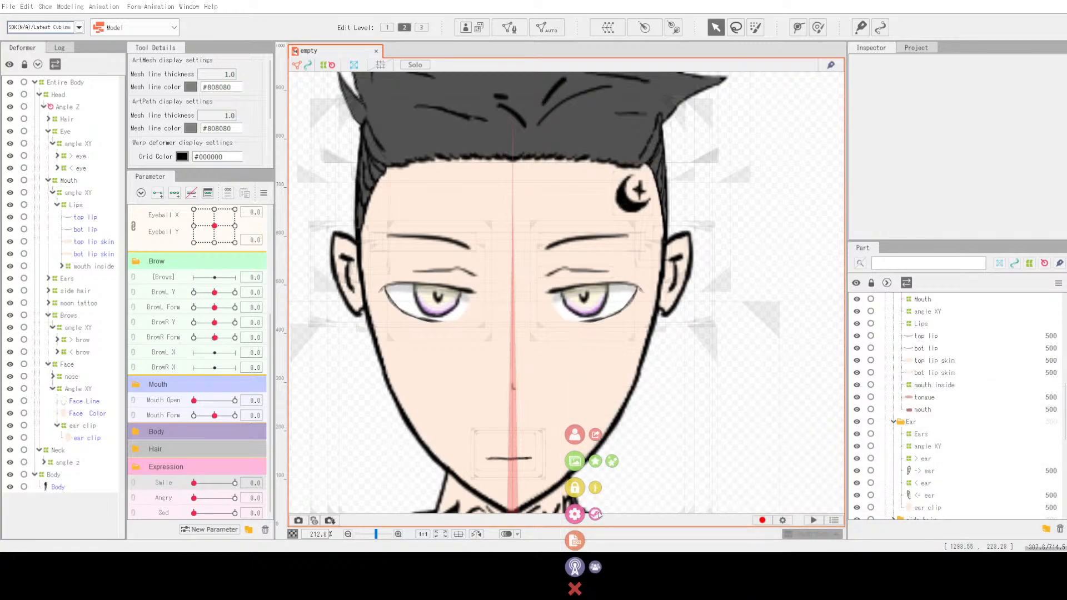
{"action": "left_click", "coordinate": [595, 435]}
{"action": "left_click", "coordinate": [884, 575]}
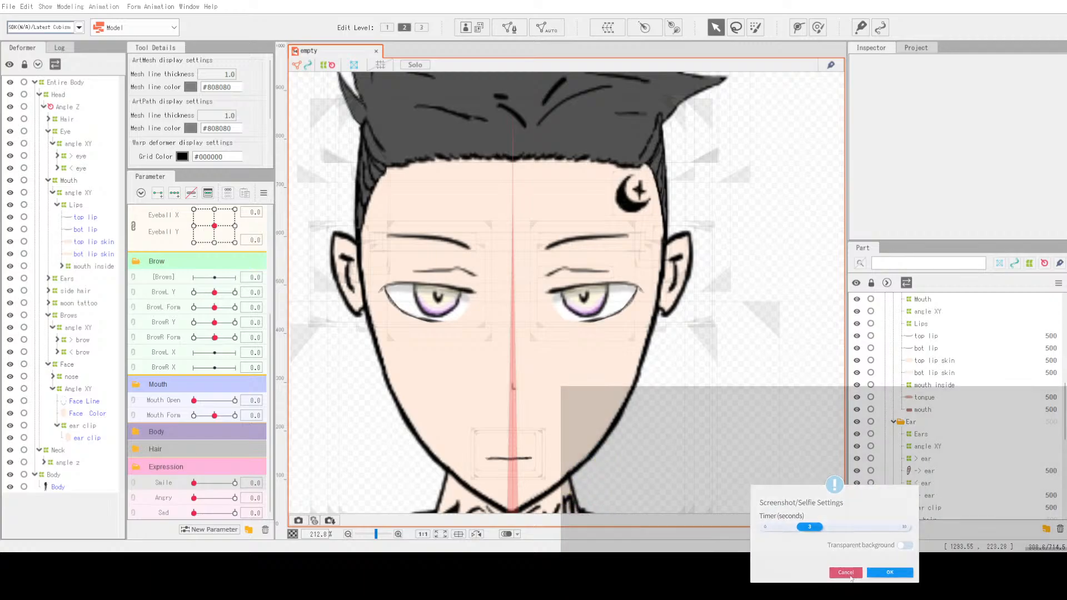
Step: Open the model import instructions and open the Live2D models folder
{"action": "double_click", "coordinate": [574, 407]}
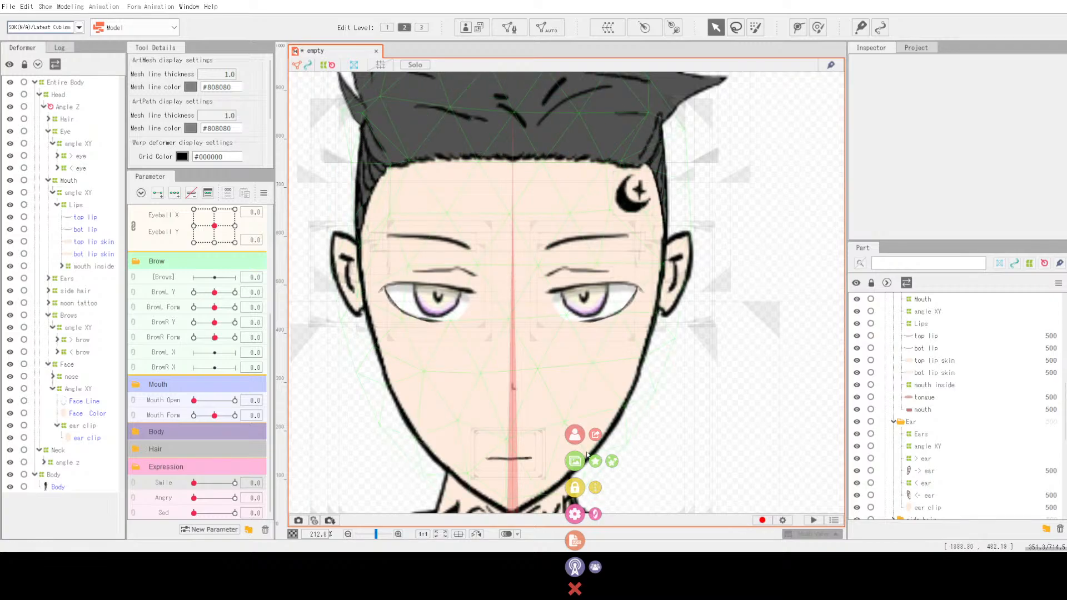
{"action": "left_click", "coordinate": [575, 434]}
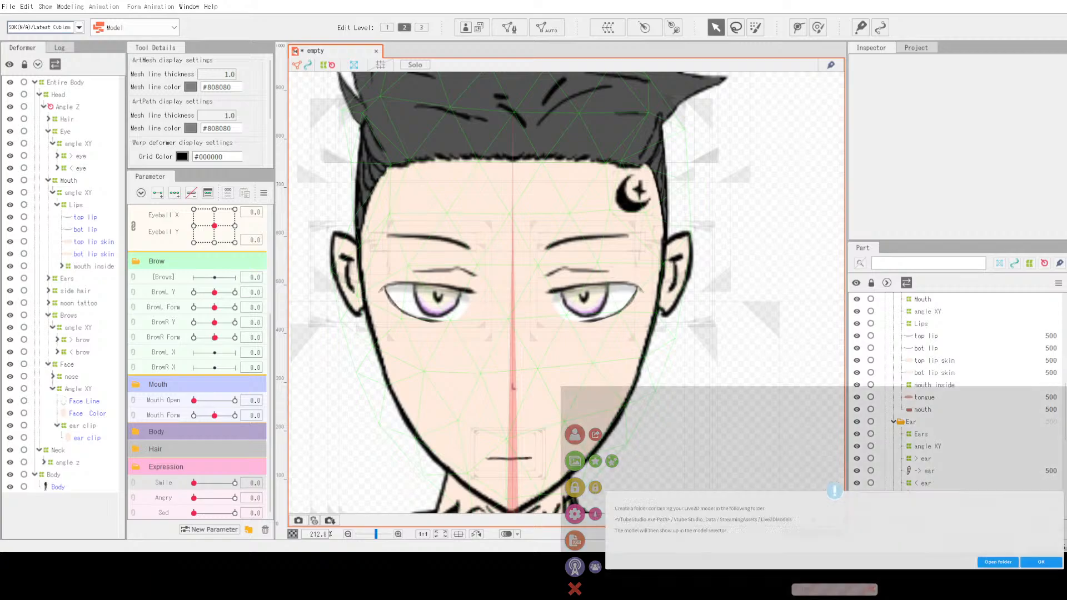
{"action": "left_click", "coordinate": [1024, 567]}
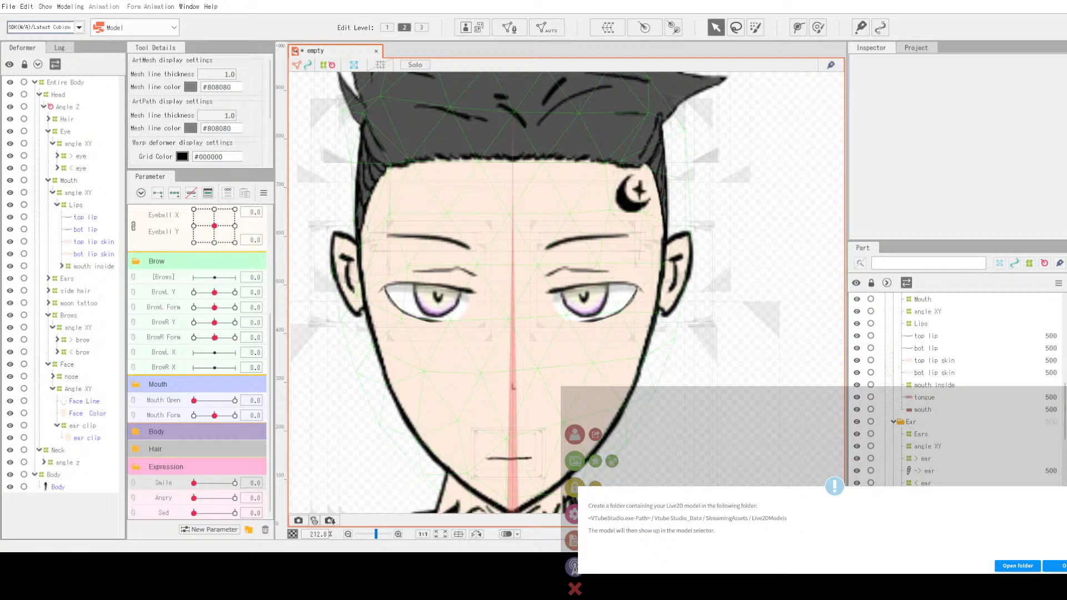
Step: Close the import instructions and load the empty model from the model selector into the scene
{"action": "left_click", "coordinate": [1061, 565]}
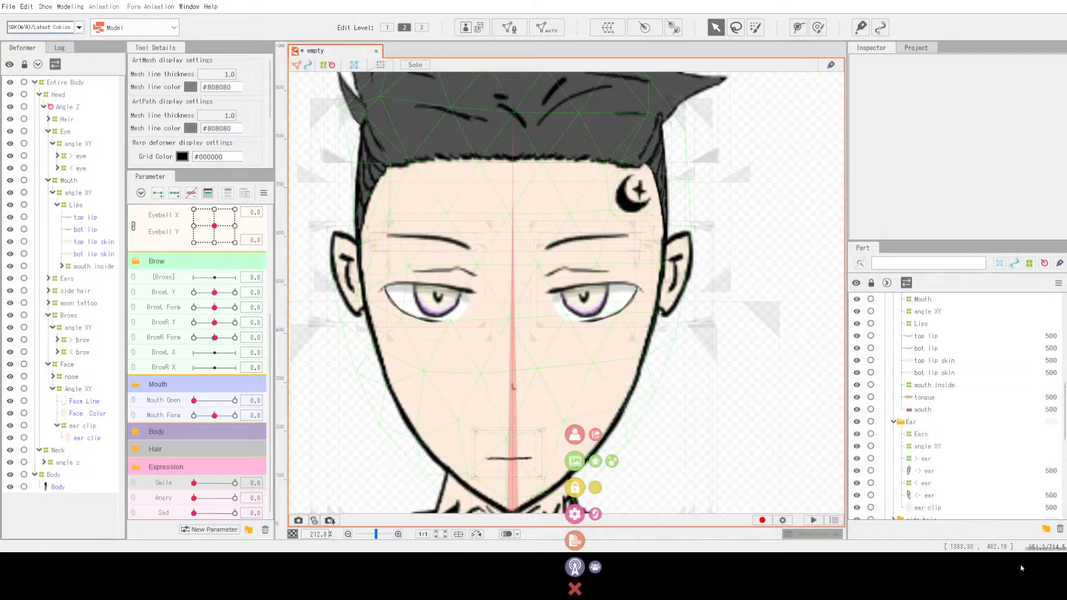
{"action": "left_click", "coordinate": [578, 434]}
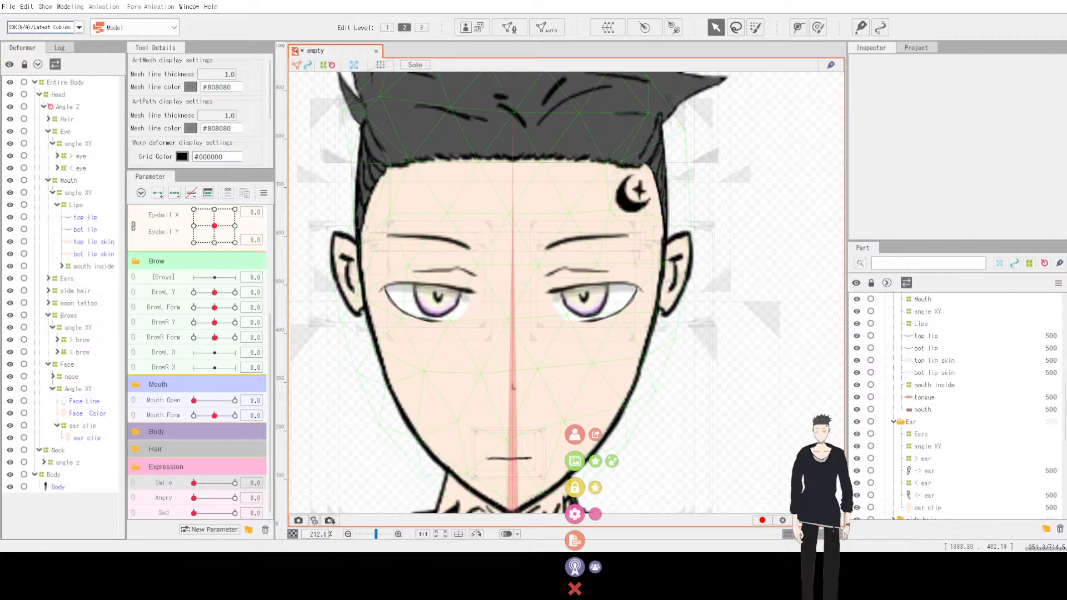
{"action": "left_click", "coordinate": [574, 461]}
{"action": "scroll", "coordinate": [773, 490], "scroll_direction": "down", "scroll_amount": 4}
{"action": "left_click", "coordinate": [855, 586]}
{"action": "left_click", "coordinate": [575, 436]}
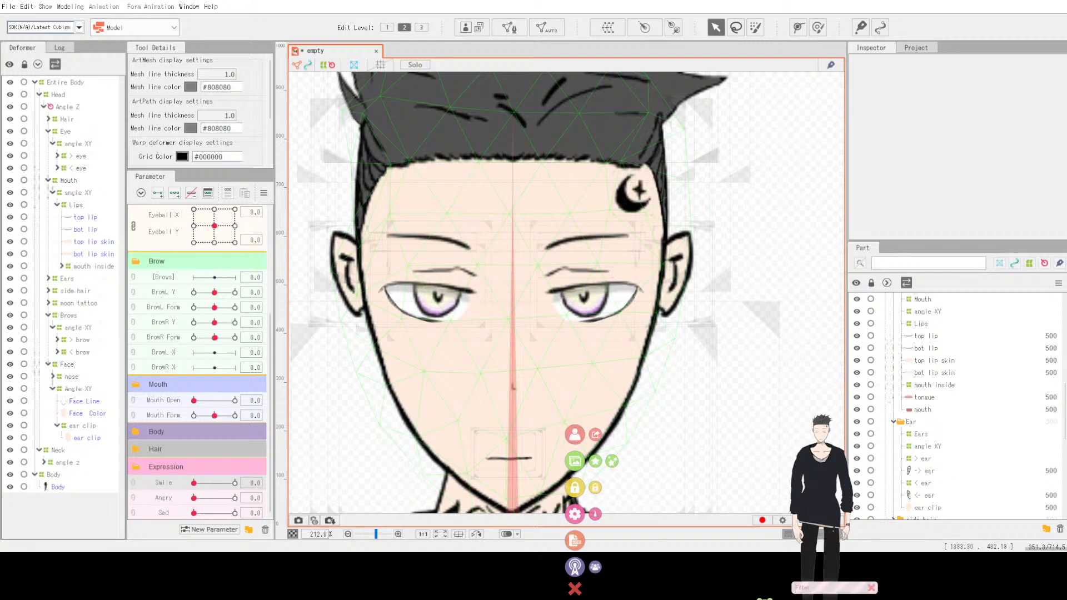
{"action": "left_click", "coordinate": [765, 599]}
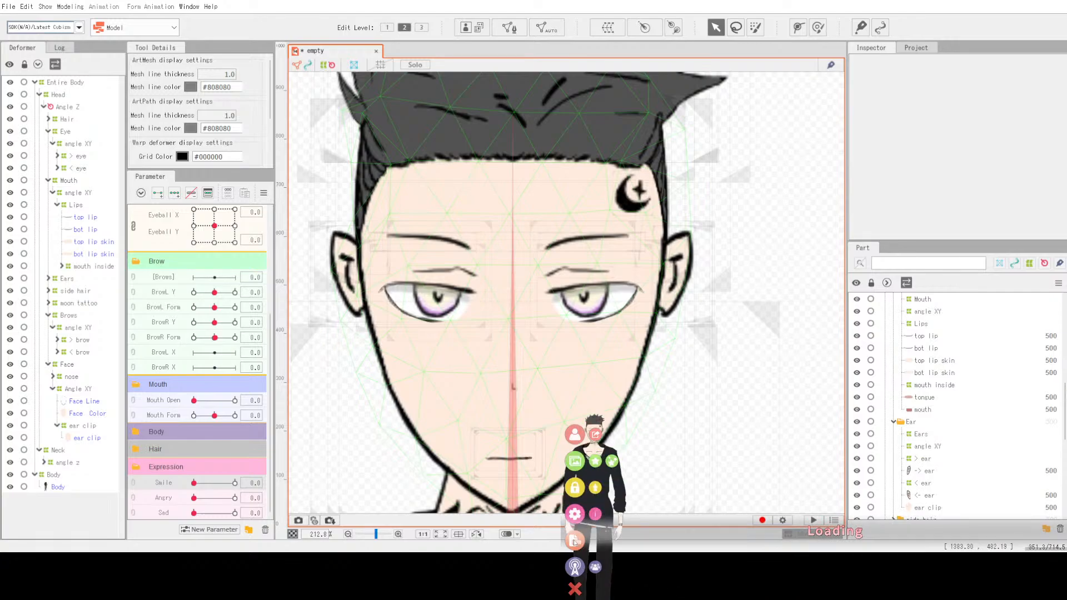
Step: Open the settings and browse the general, camera, model and hotkey settings panels
{"action": "left_click", "coordinate": [578, 516]}
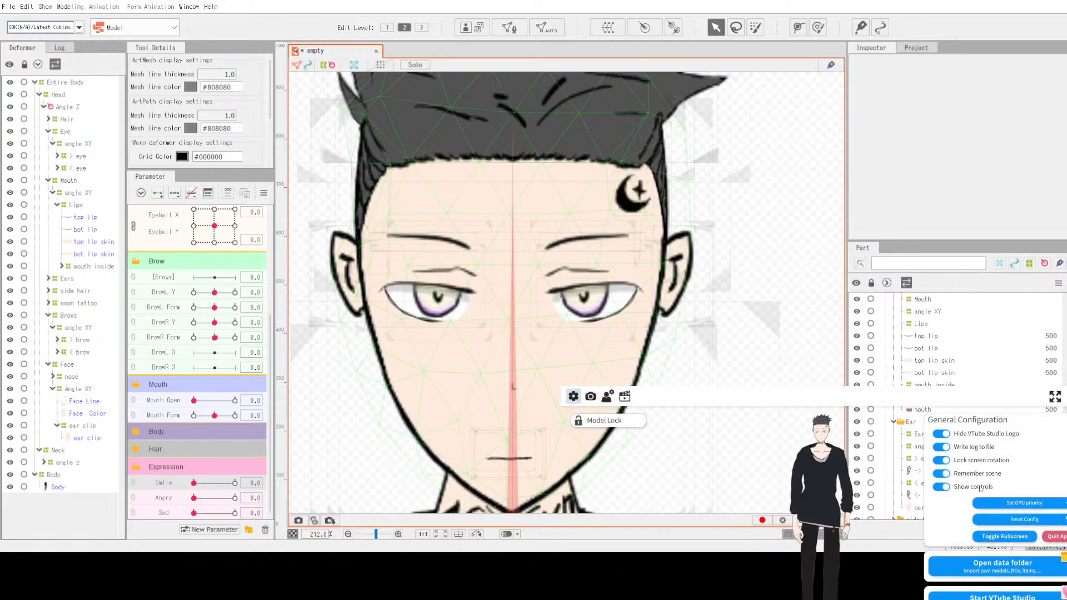
{"action": "scroll", "coordinate": [947, 433], "scroll_direction": "down", "scroll_amount": 3}
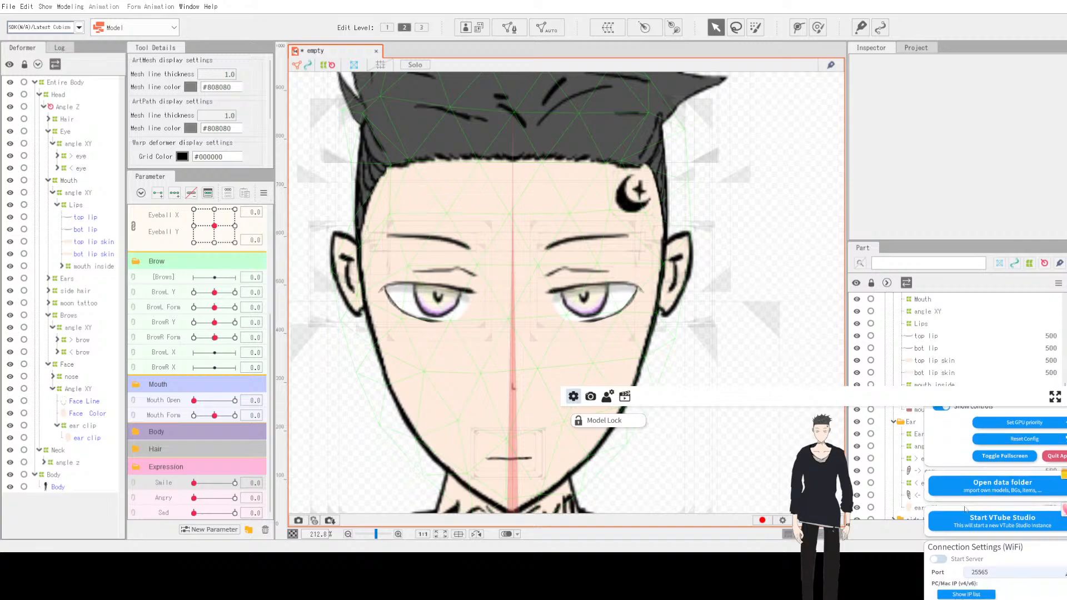
{"action": "left_click", "coordinate": [590, 396]}
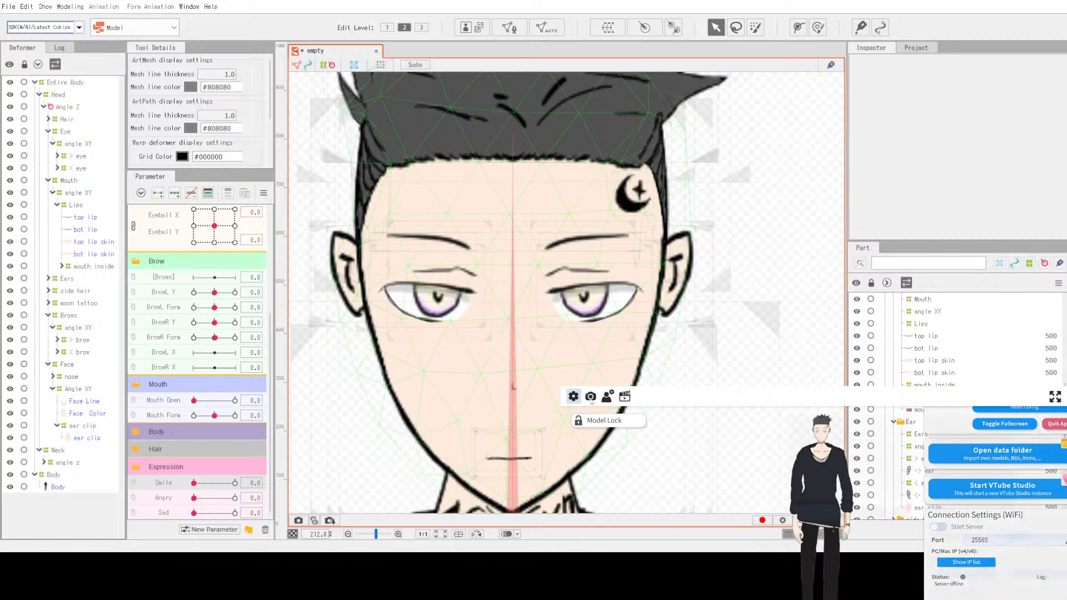
{"action": "left_click", "coordinate": [608, 397]}
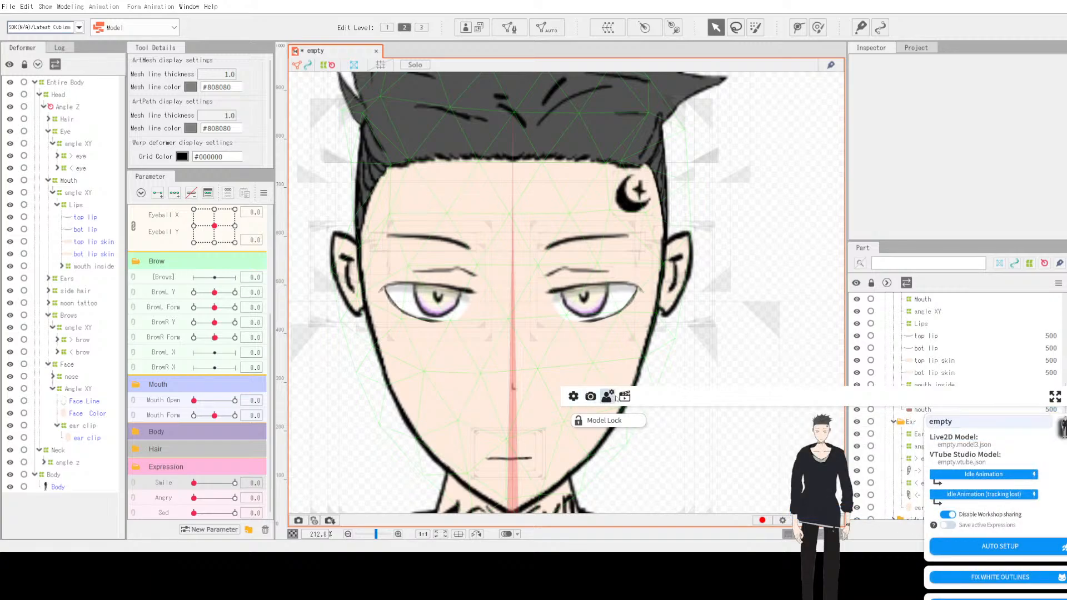
{"action": "left_click", "coordinate": [622, 397]}
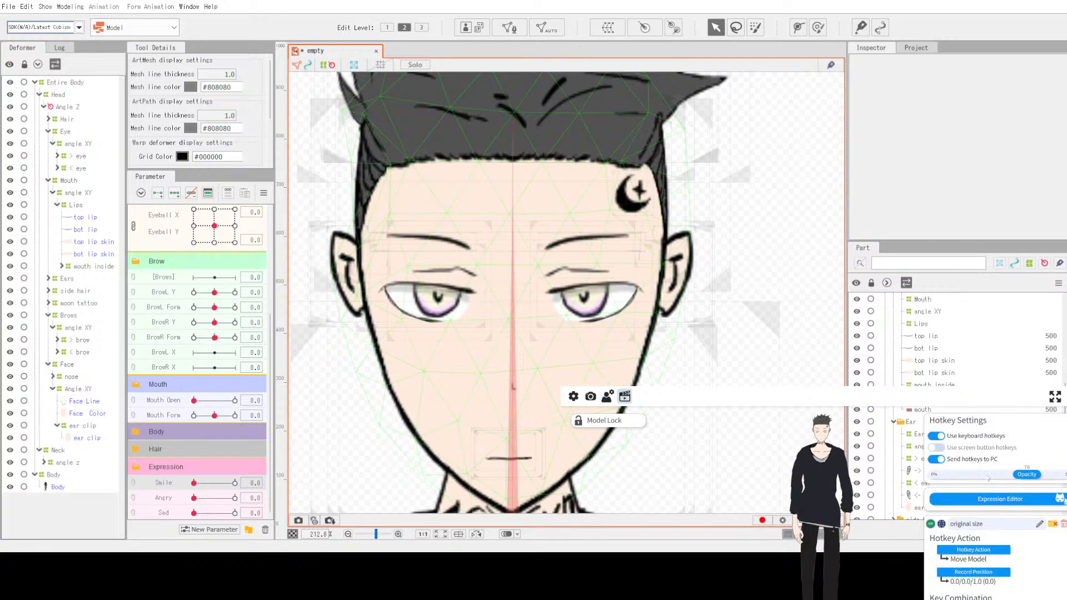
{"action": "scroll", "coordinate": [988, 478], "scroll_direction": "down", "scroll_amount": 2}
{"action": "scroll", "coordinate": [1006, 491], "scroll_direction": "up", "scroll_amount": 2}
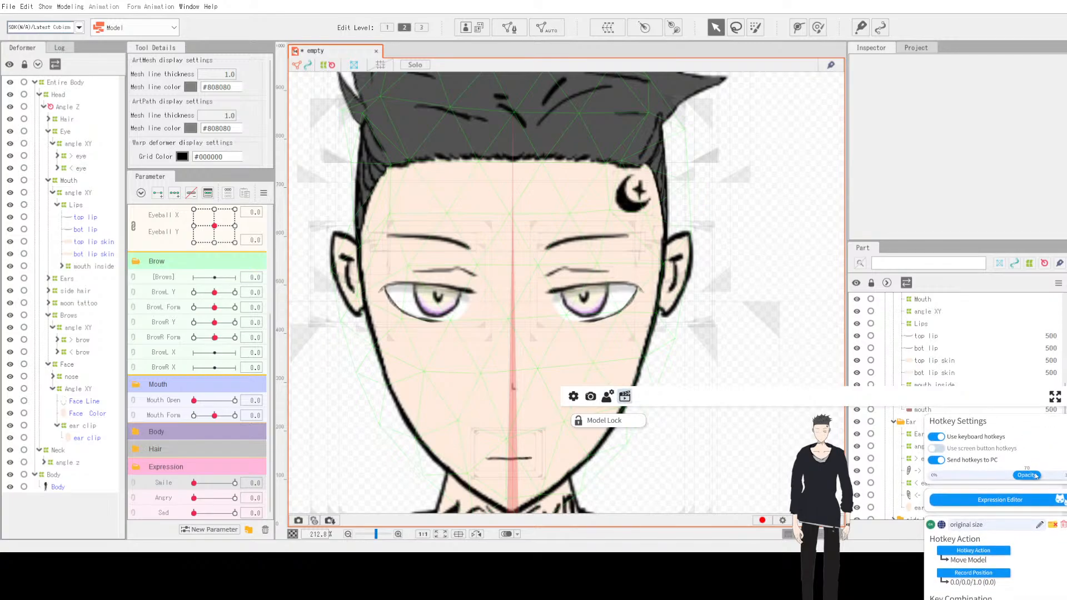
Step: Try to create new hotkeys for all unused expressions from the Expression Editor
{"action": "left_click", "coordinate": [1012, 497]}
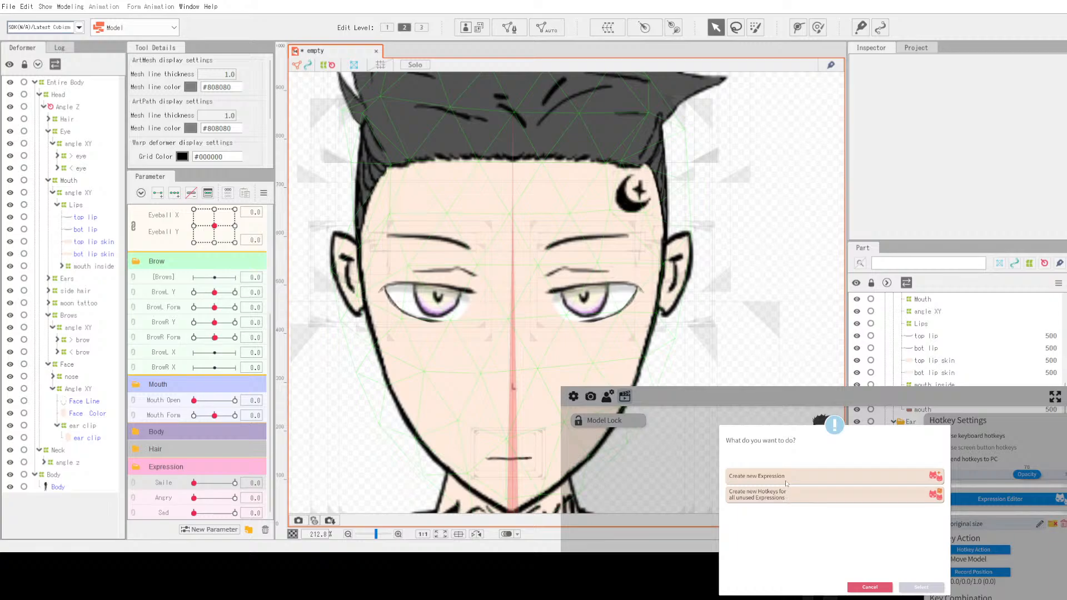
{"action": "left_click", "coordinate": [806, 496]}
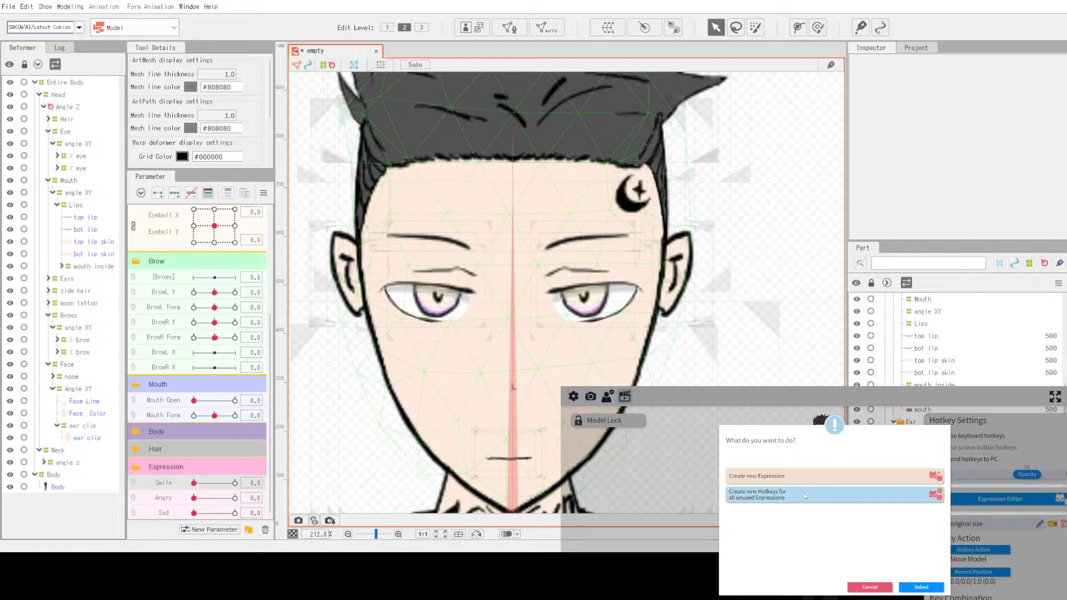
{"action": "left_click", "coordinate": [910, 587]}
{"action": "left_click", "coordinate": [1055, 553]}
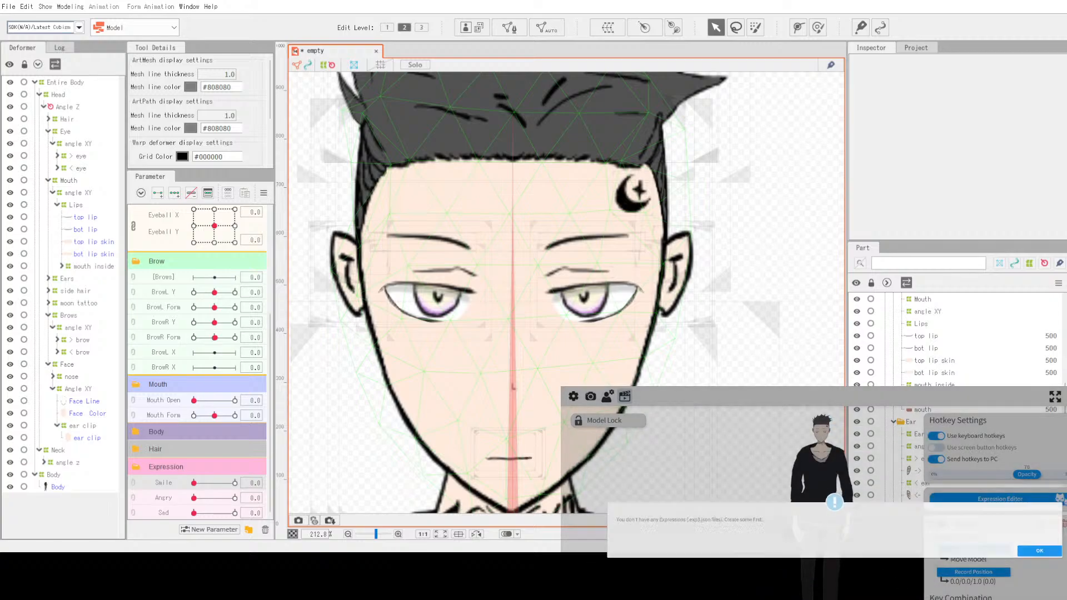
Step: Start a new expression in the Expression Editor, browse its parameter list, and cancel without saving
{"action": "left_click", "coordinate": [973, 499]}
{"action": "double_click", "coordinate": [849, 473]}
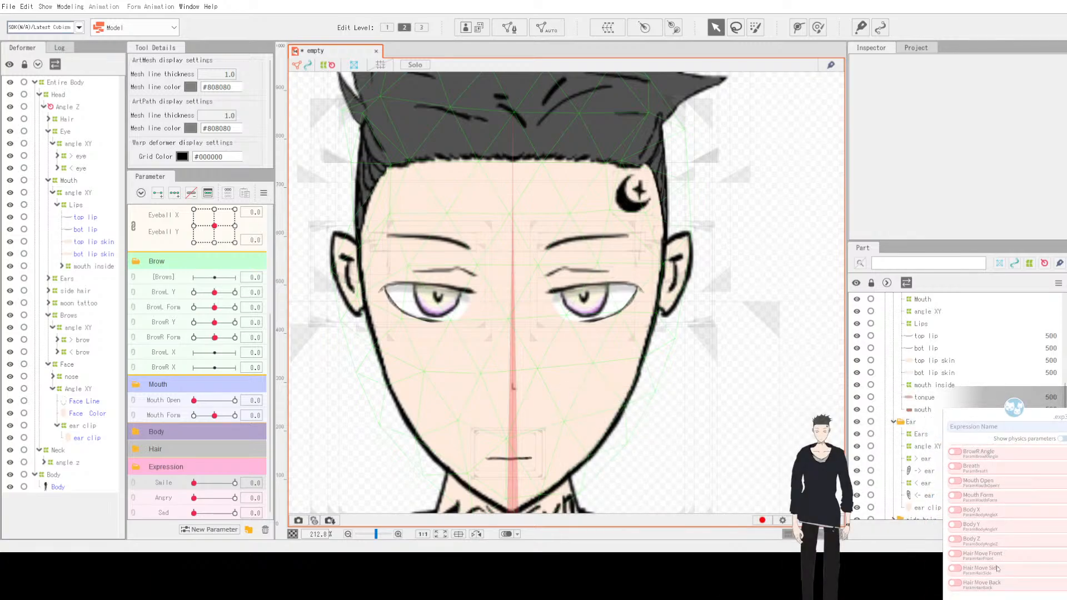
{"action": "scroll", "coordinate": [974, 587], "scroll_direction": "up", "scroll_amount": 5}
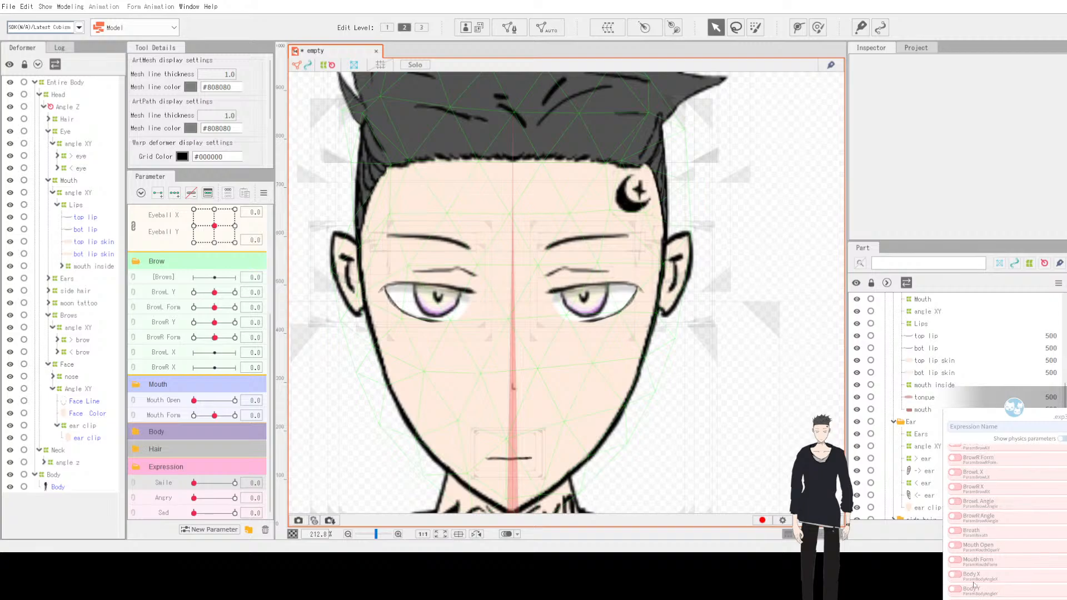
{"action": "scroll", "coordinate": [974, 586], "scroll_direction": "up", "scroll_amount": 6}
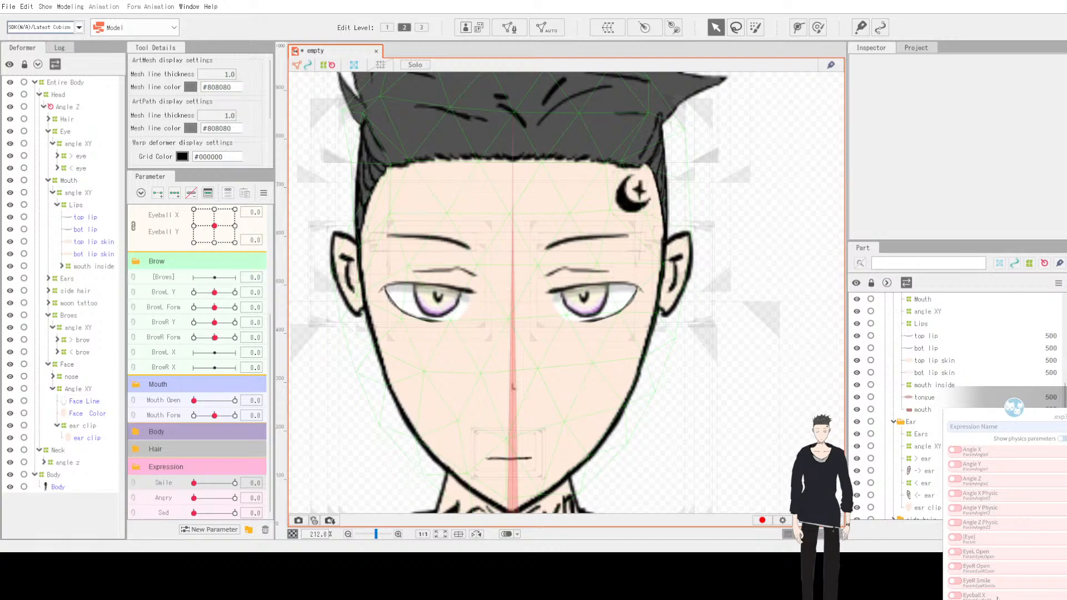
{"action": "scroll", "coordinate": [997, 594], "scroll_direction": "down", "scroll_amount": 10}
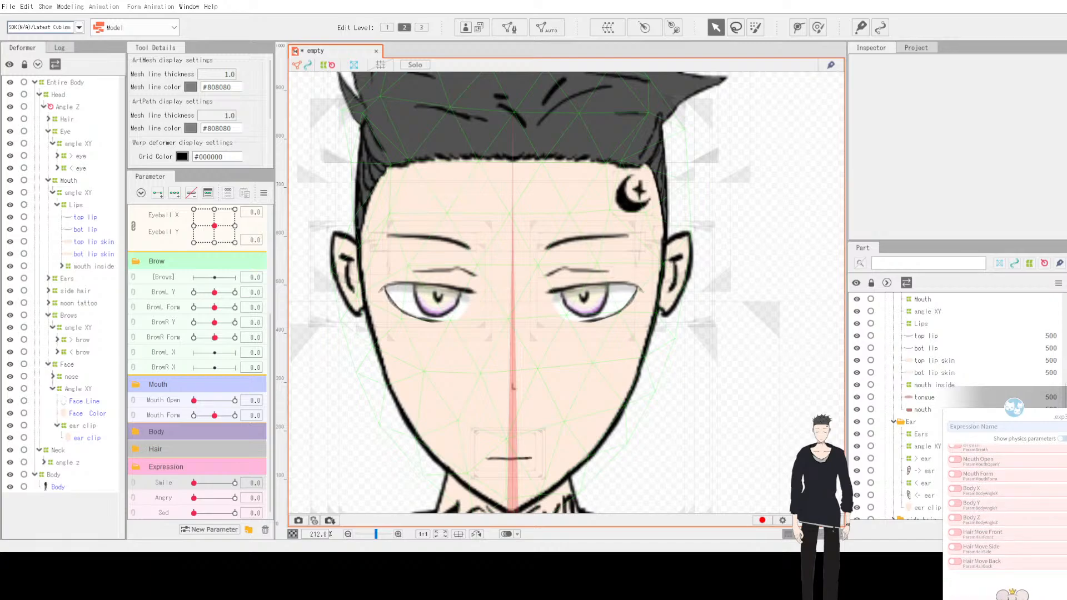
{"action": "scroll", "coordinate": [1000, 528], "scroll_direction": "up", "scroll_amount": 2}
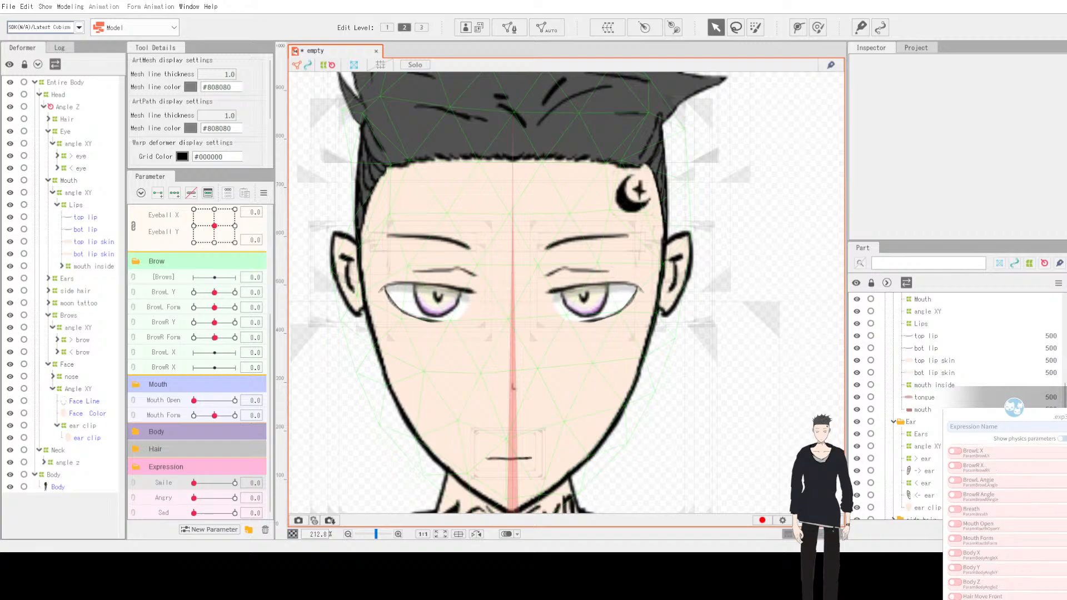
{"action": "left_click", "coordinate": [1000, 499]}
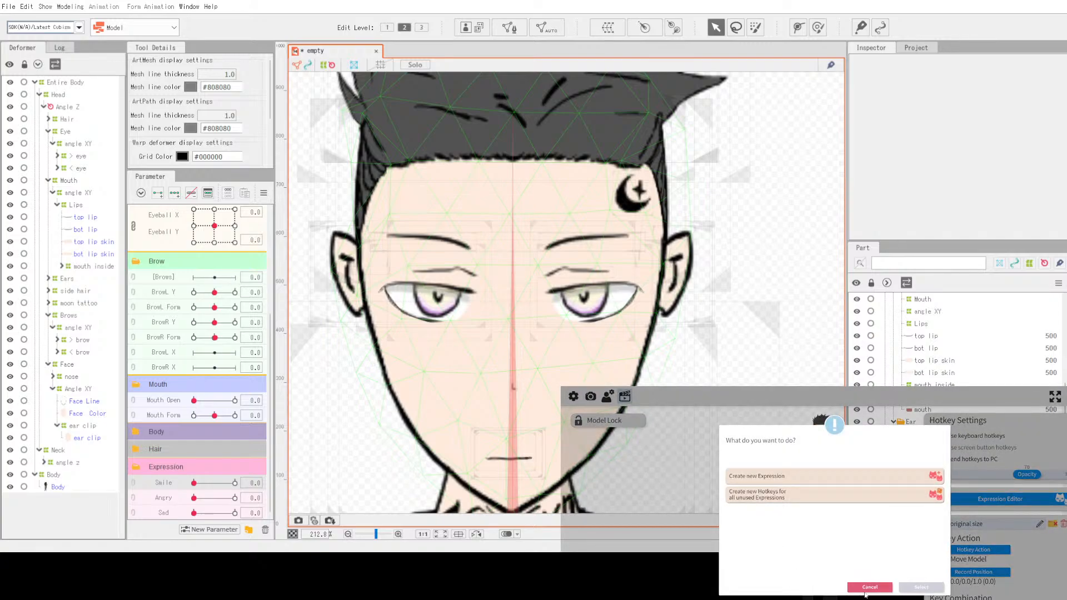
{"action": "left_click", "coordinate": [865, 590]}
Step: Review the model settings, including physics and parameter mappings, alongside the camera tracking settings
{"action": "left_click", "coordinate": [608, 397]}
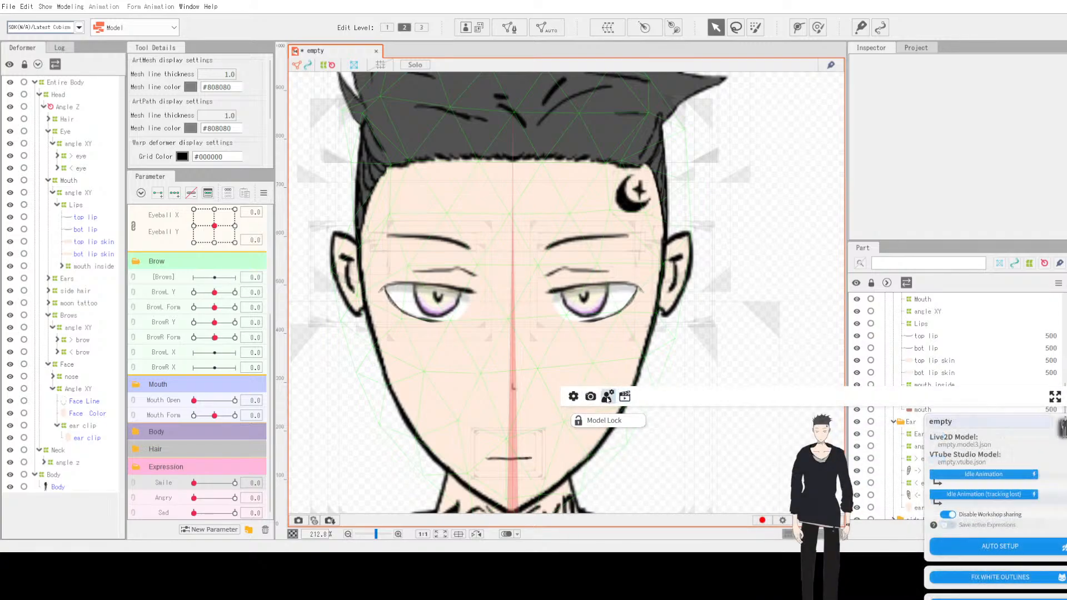
{"action": "left_click", "coordinate": [573, 396]}
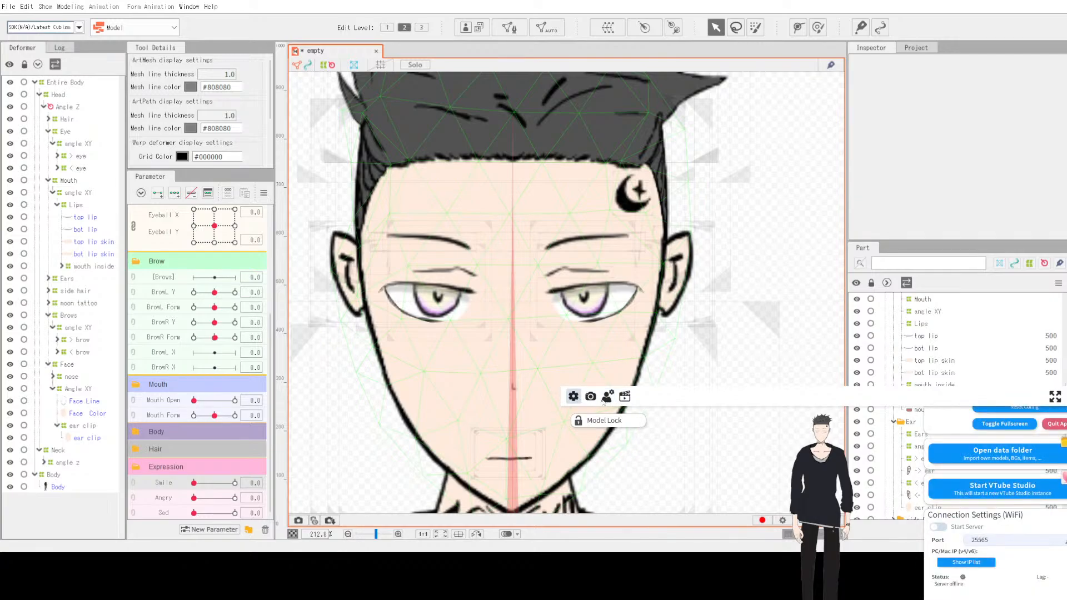
{"action": "left_click", "coordinate": [590, 396]}
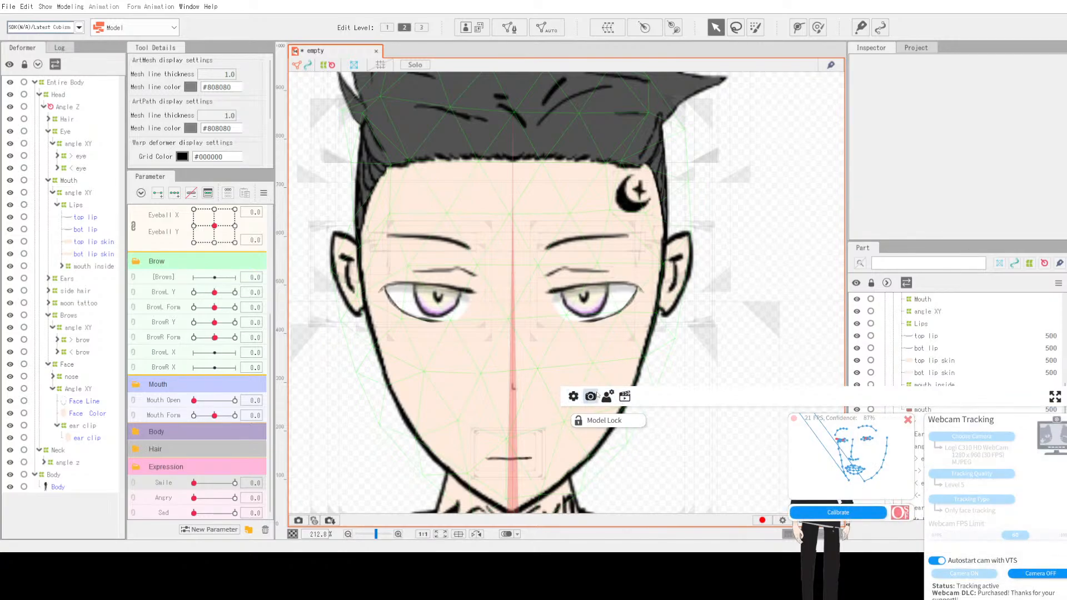
{"action": "left_click", "coordinate": [608, 396]}
{"action": "left_click", "coordinate": [590, 396]}
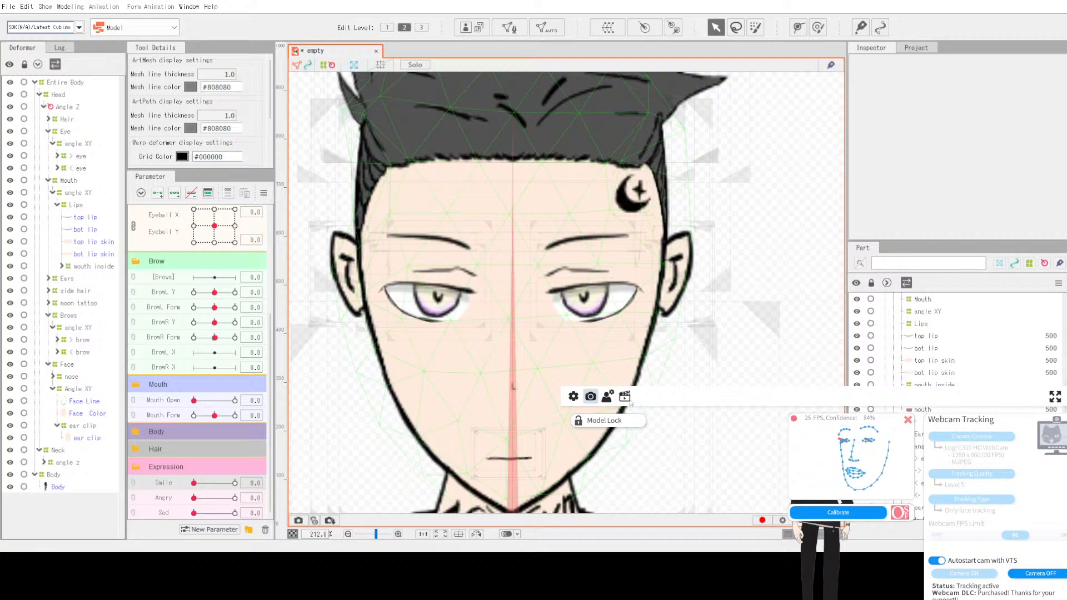
{"action": "left_click", "coordinate": [610, 396]}
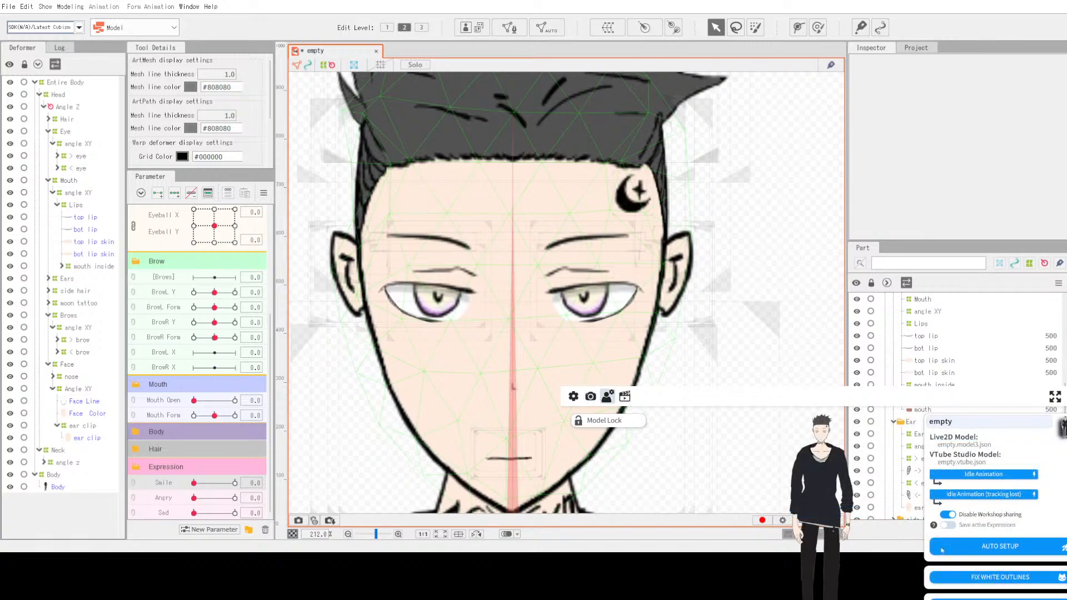
{"action": "scroll", "coordinate": [940, 550], "scroll_direction": "down", "scroll_amount": 5}
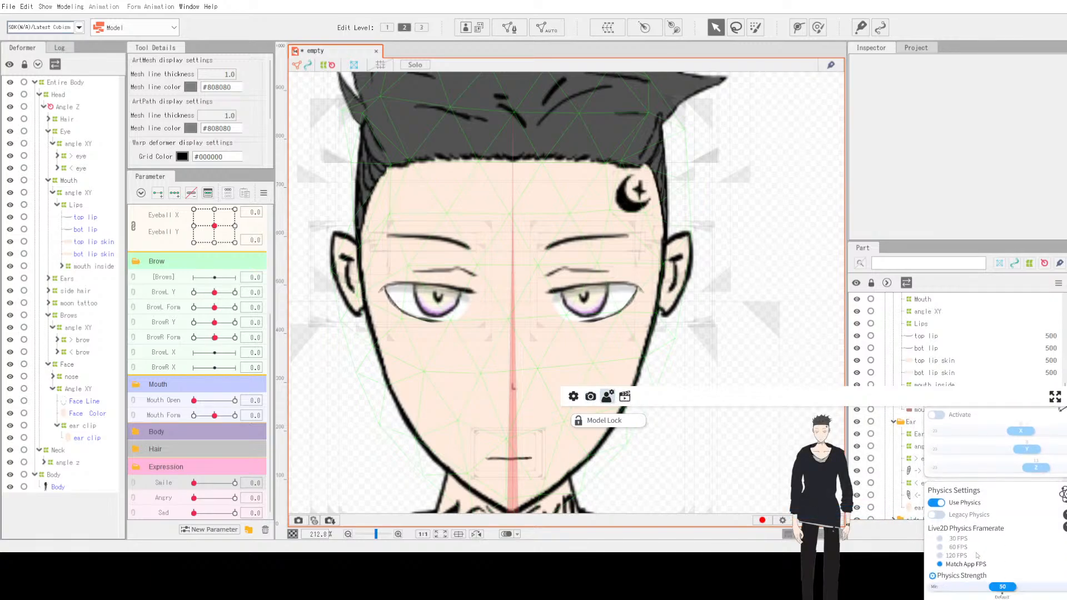
{"action": "scroll", "coordinate": [976, 555], "scroll_direction": "down", "scroll_amount": 2}
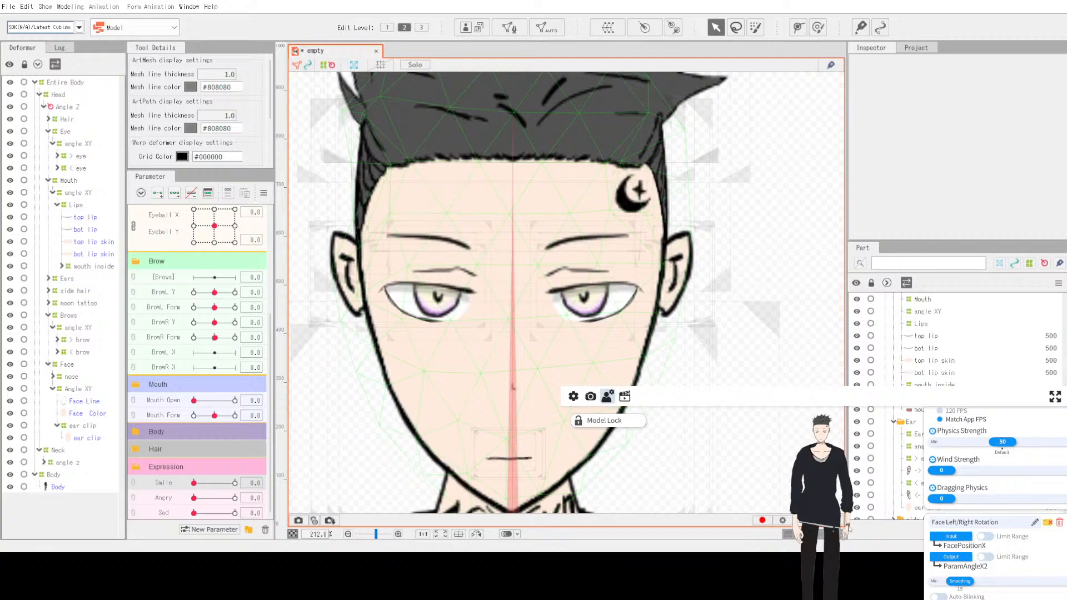
Step: Scroll through the hotkey and general settings, including USB, microphone, lipsync and Twitch sections
{"action": "left_click", "coordinate": [625, 397]}
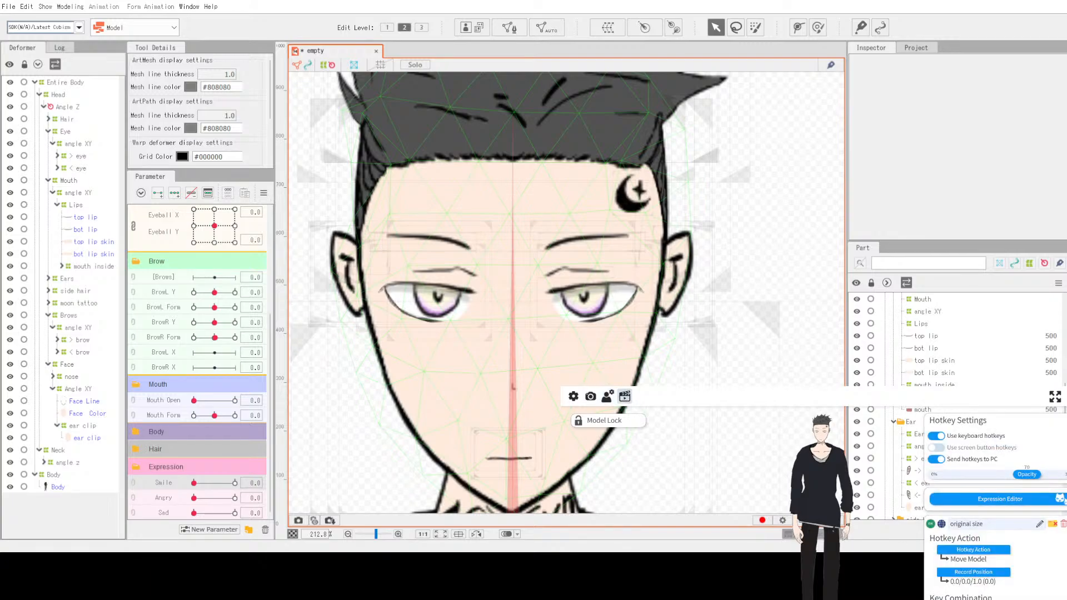
{"action": "left_click", "coordinate": [573, 396]}
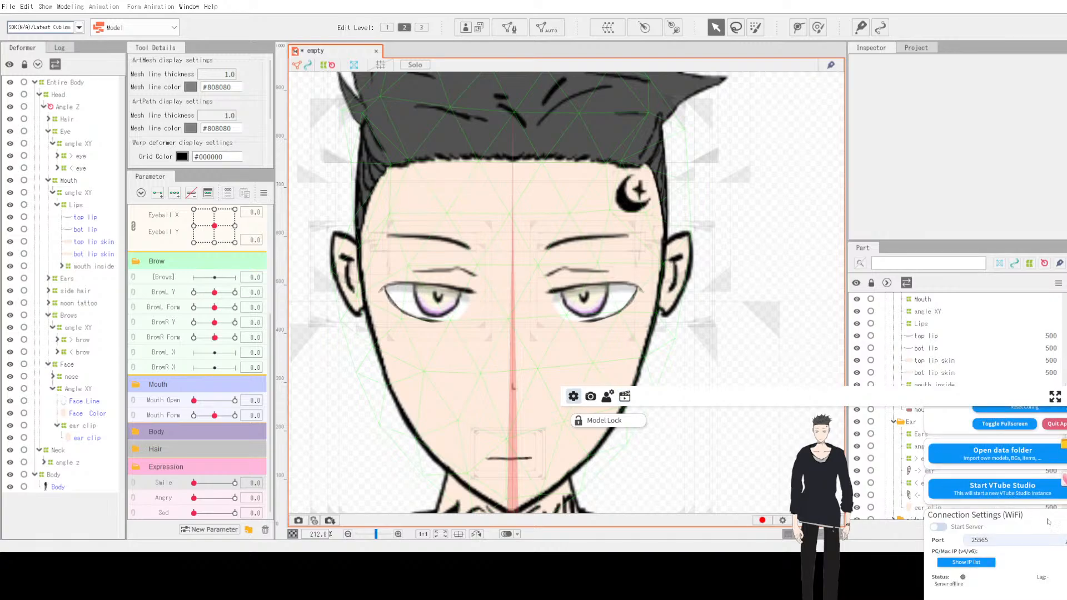
{"action": "scroll", "coordinate": [1048, 521], "scroll_direction": "up", "scroll_amount": 2}
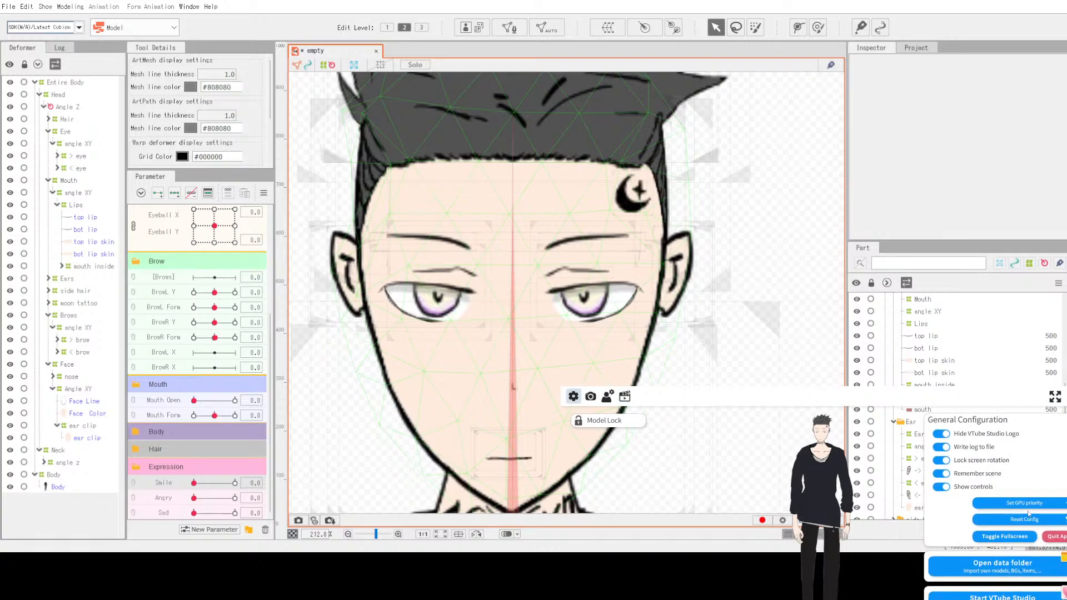
{"action": "scroll", "coordinate": [1029, 514], "scroll_direction": "down", "scroll_amount": 8}
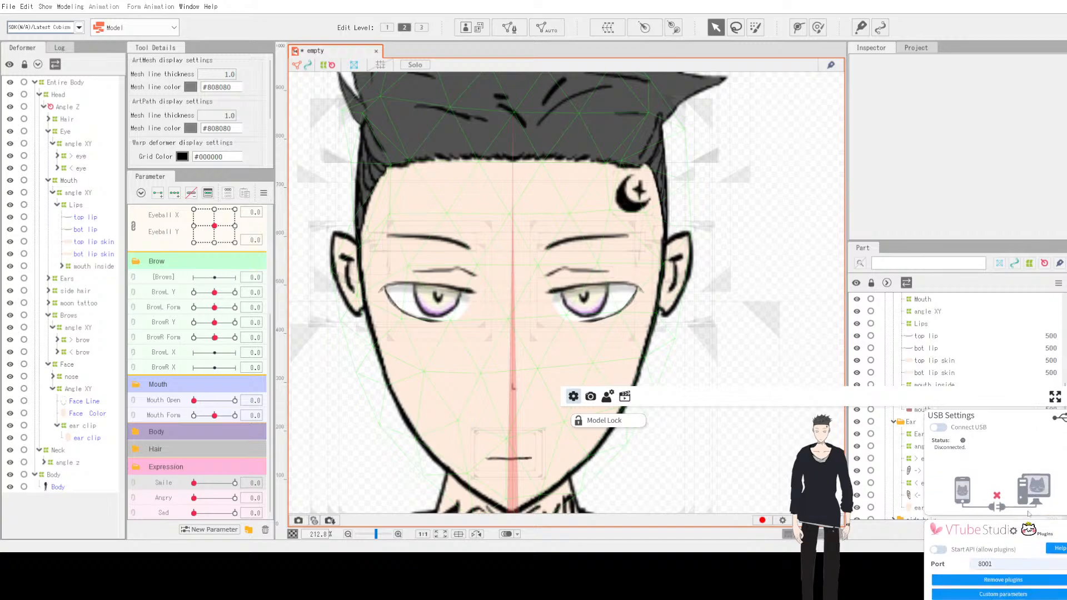
{"action": "scroll", "coordinate": [1029, 514], "scroll_direction": "down", "scroll_amount": 8}
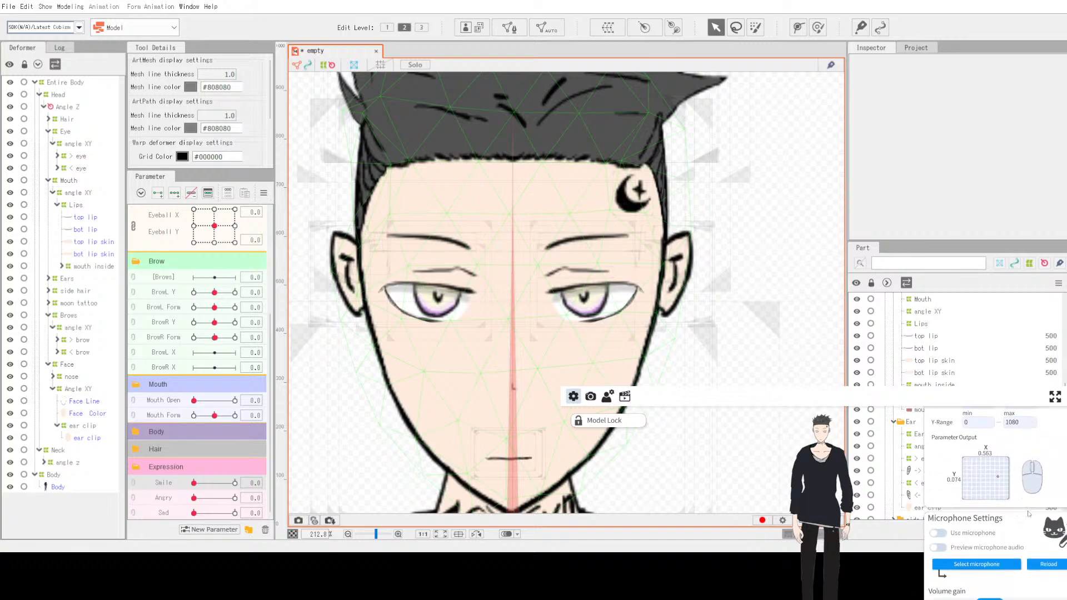
{"action": "scroll", "coordinate": [1029, 514], "scroll_direction": "down", "scroll_amount": 8}
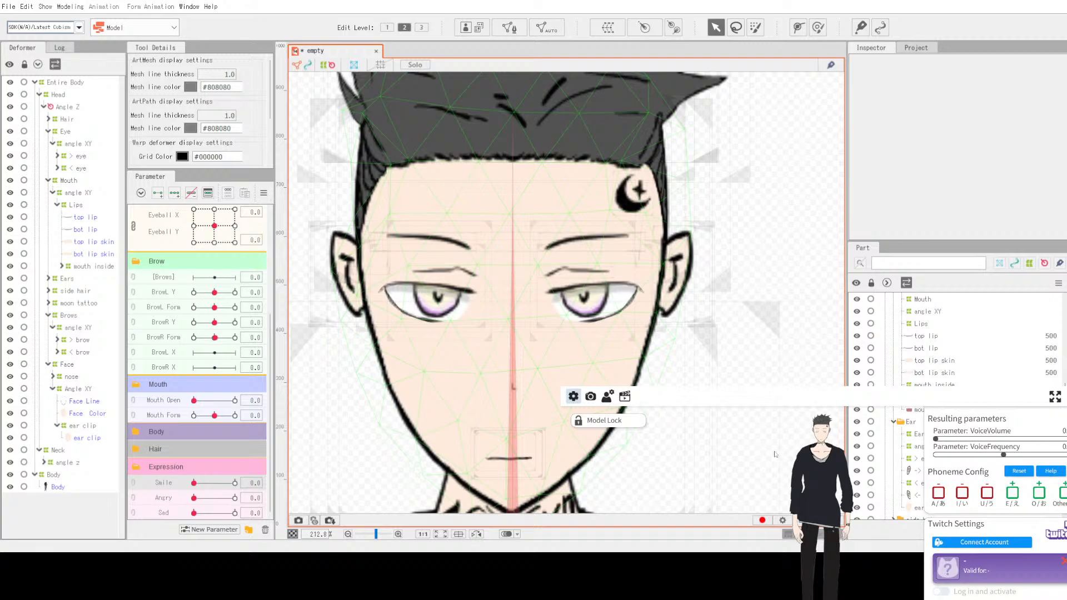
Step: Close the settings panels and return to the main scene
{"action": "left_click", "coordinate": [607, 396]}
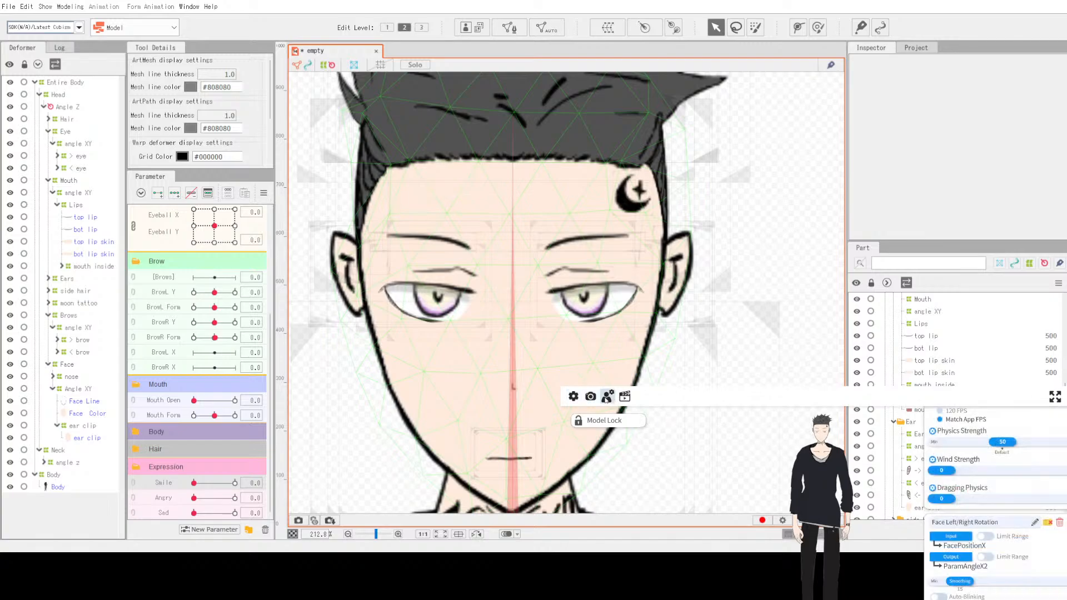
{"action": "left_click", "coordinate": [592, 398]}
{"action": "left_click", "coordinate": [574, 397]}
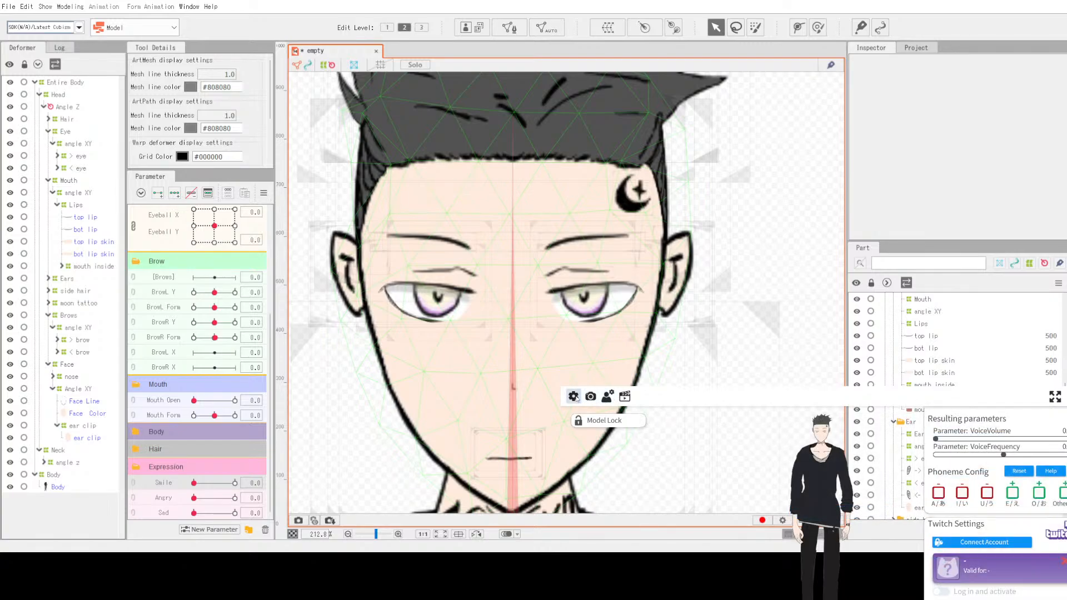
{"action": "left_click", "coordinate": [590, 397]}
{"action": "left_click", "coordinate": [574, 396]}
{"action": "double_click", "coordinate": [847, 470]}
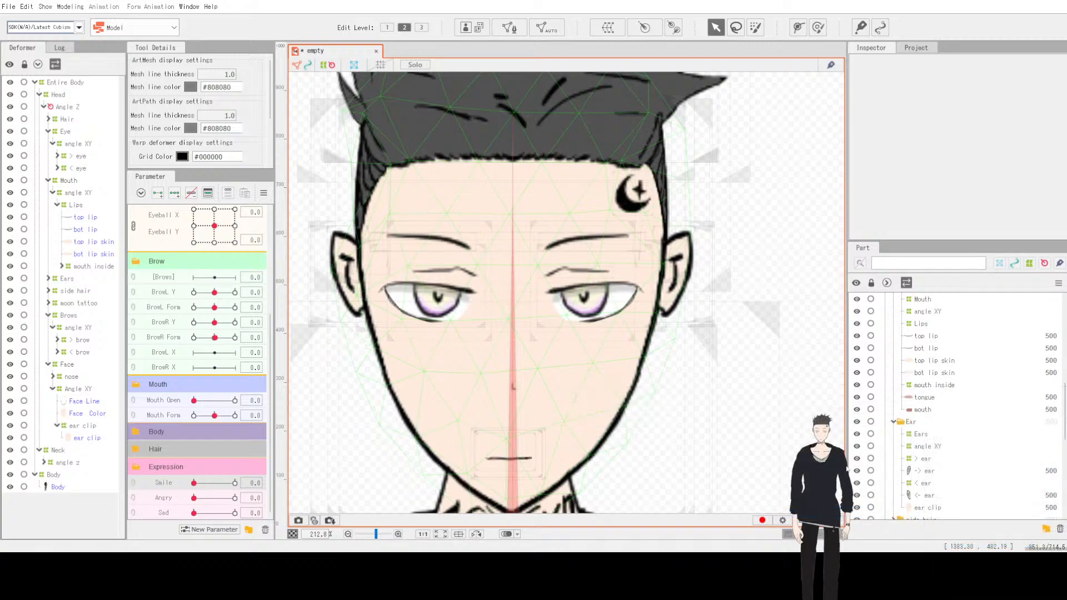
{"action": "double_click", "coordinate": [609, 455]}
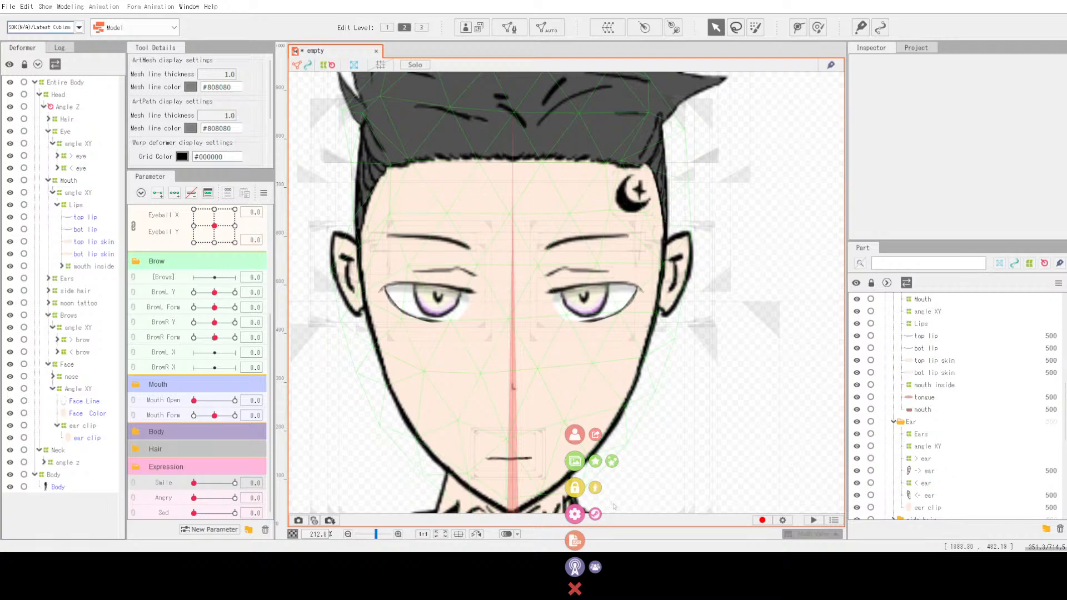
Step: Open VTube Studio's Live2D models folder from the model-loading prompt
{"action": "left_click", "coordinate": [579, 441]}
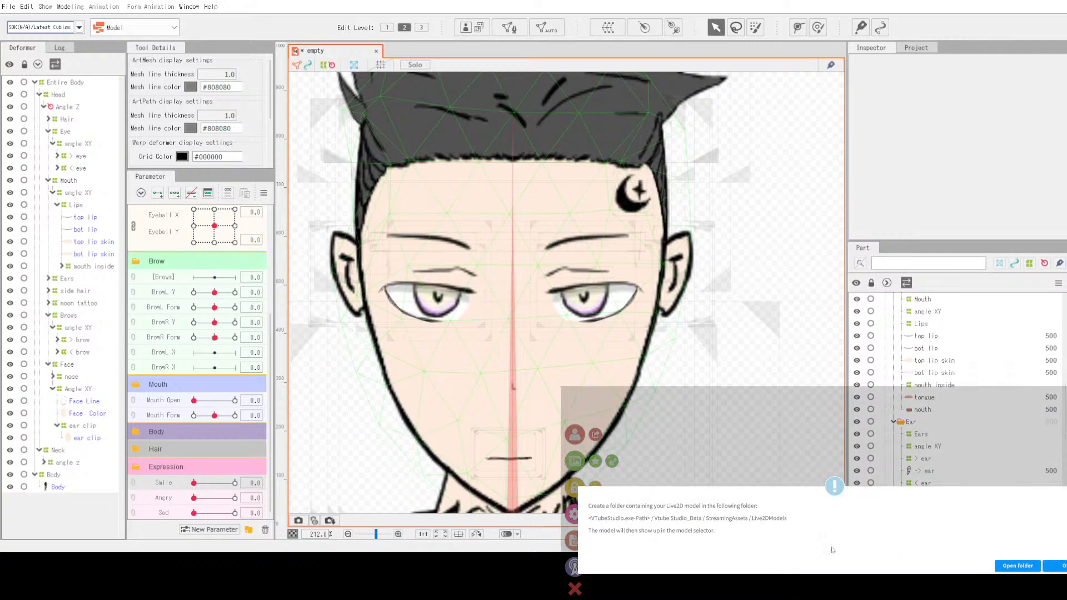
{"action": "left_click", "coordinate": [1019, 567]}
{"action": "left_click", "coordinate": [1053, 567]}
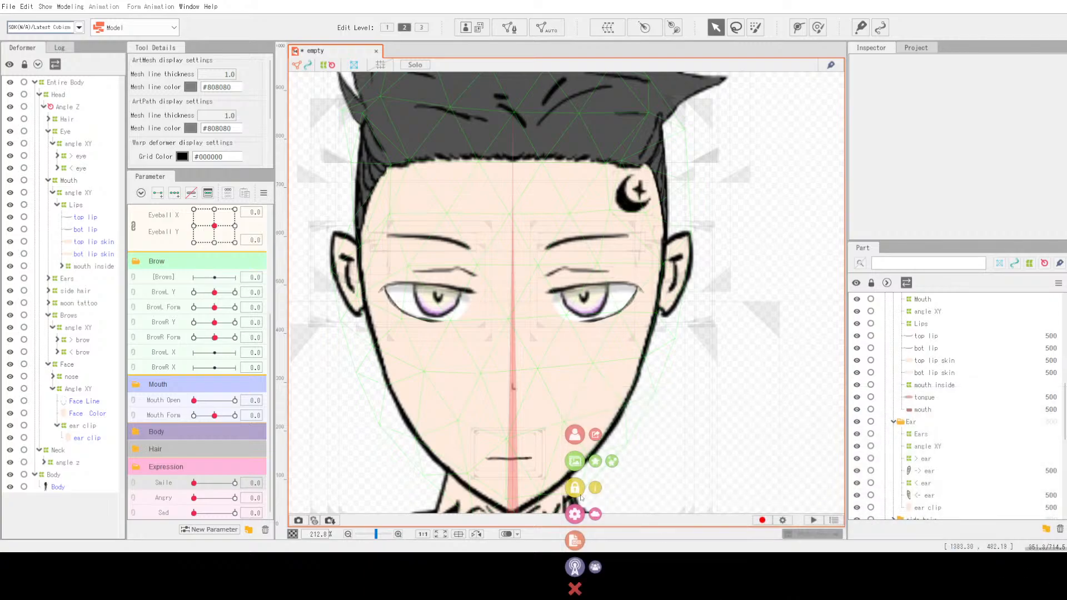
Step: Reopen the model-loading prompt and open the Live2D models folder again
{"action": "left_click", "coordinate": [574, 434]}
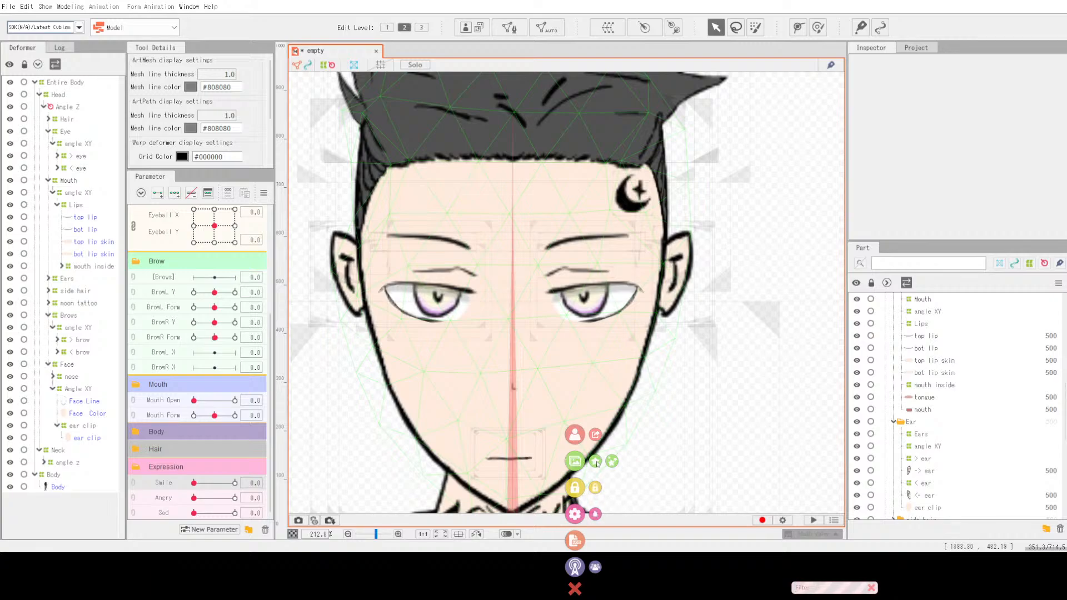
{"action": "left_click", "coordinate": [607, 506]}
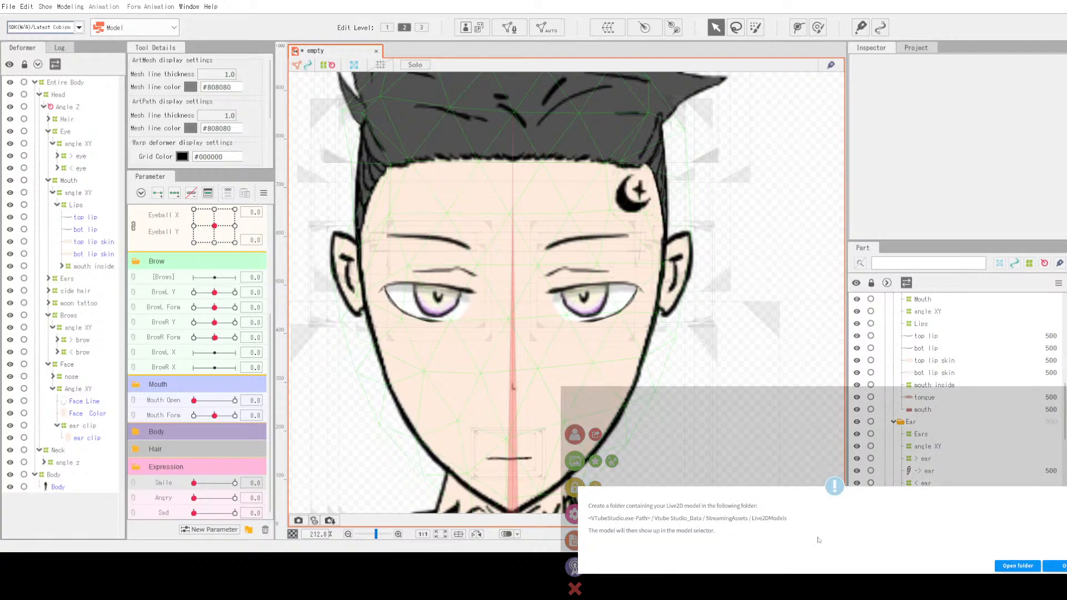
{"action": "left_click", "coordinate": [1031, 566]}
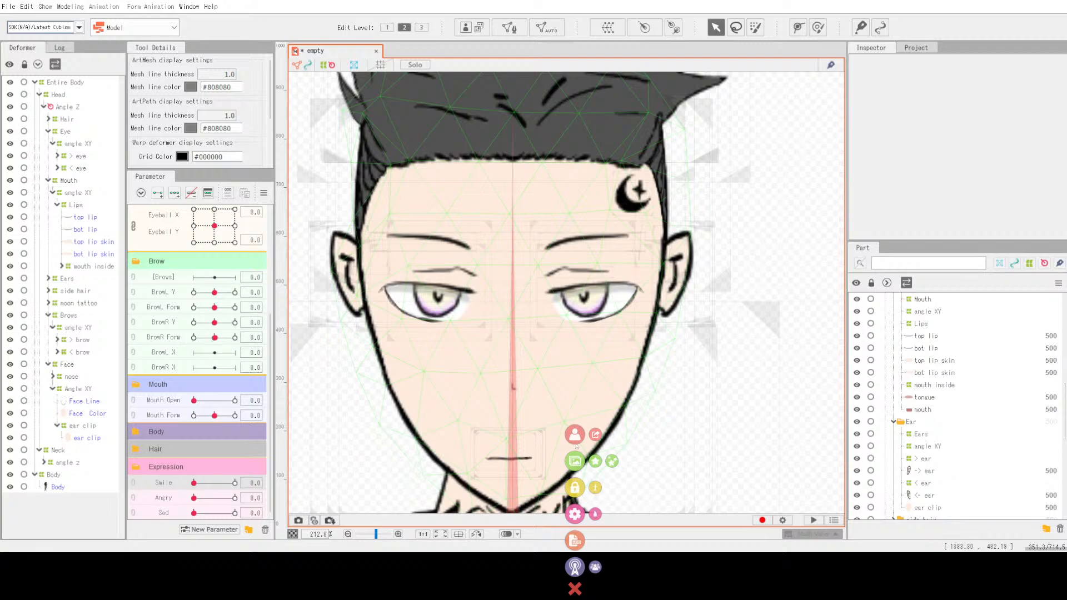
Step: Load the model named empty from the model selector and confirm running Auto Setup on it
{"action": "left_click", "coordinate": [576, 437]}
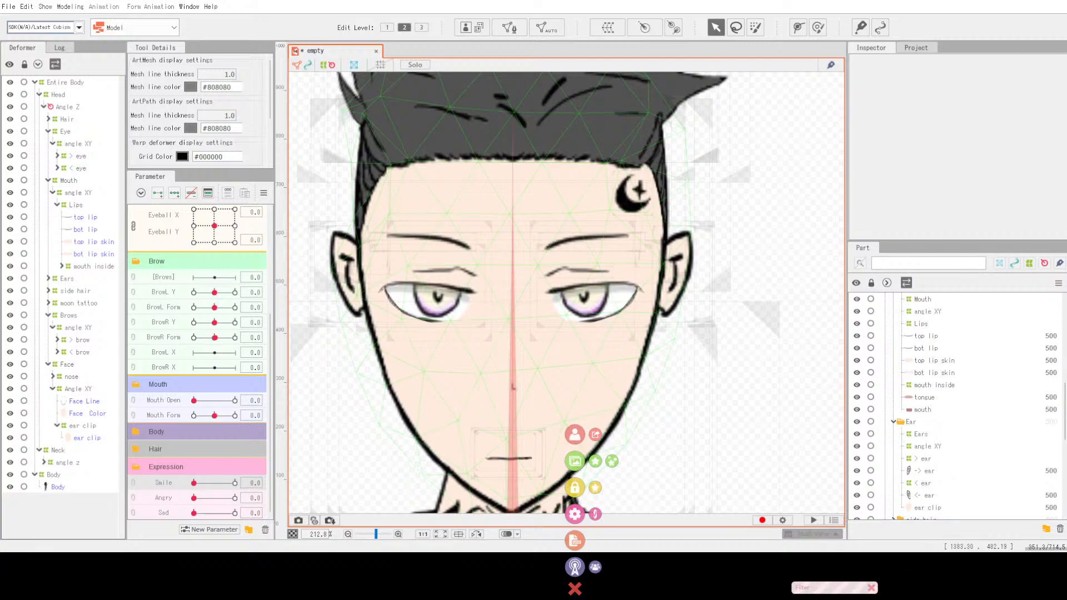
{"action": "left_click", "coordinate": [575, 594]}
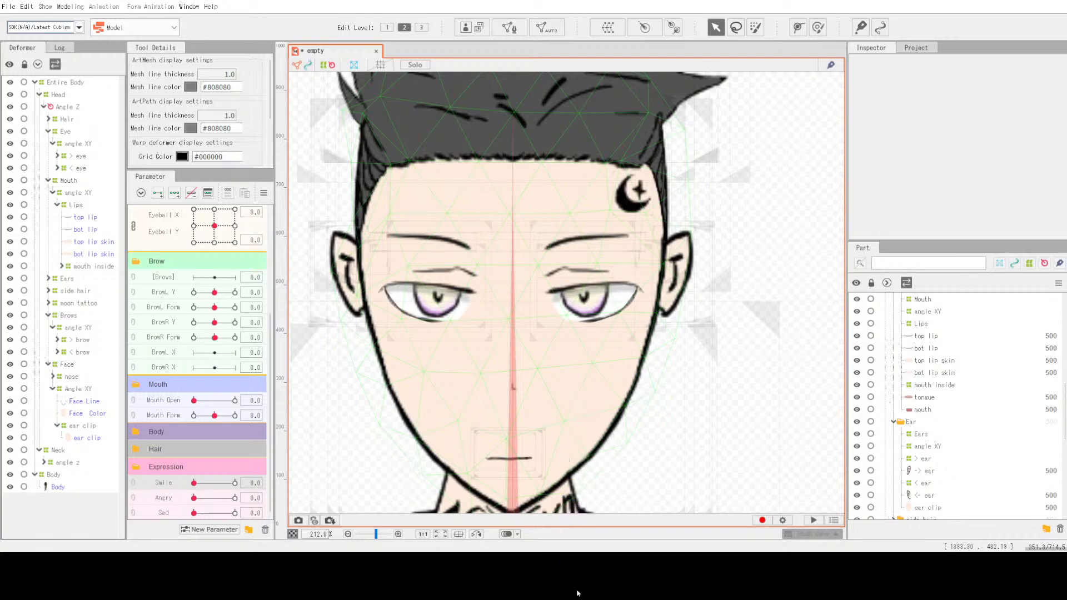
{"action": "double_click", "coordinate": [583, 515]}
{"action": "left_click", "coordinate": [575, 514]}
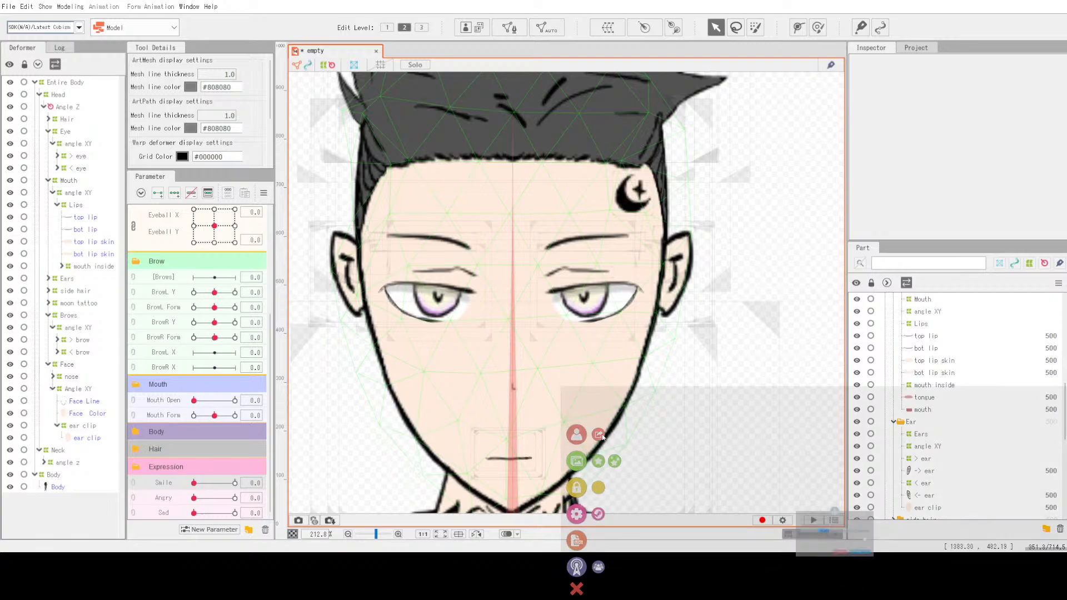
{"action": "left_click", "coordinate": [847, 575]}
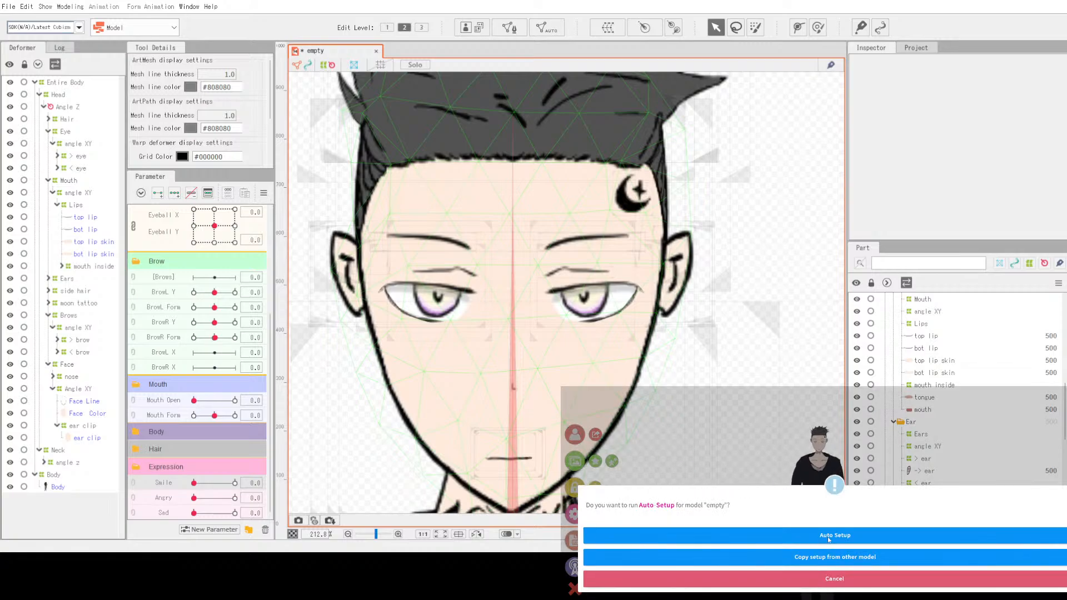
{"action": "left_click", "coordinate": [828, 537]}
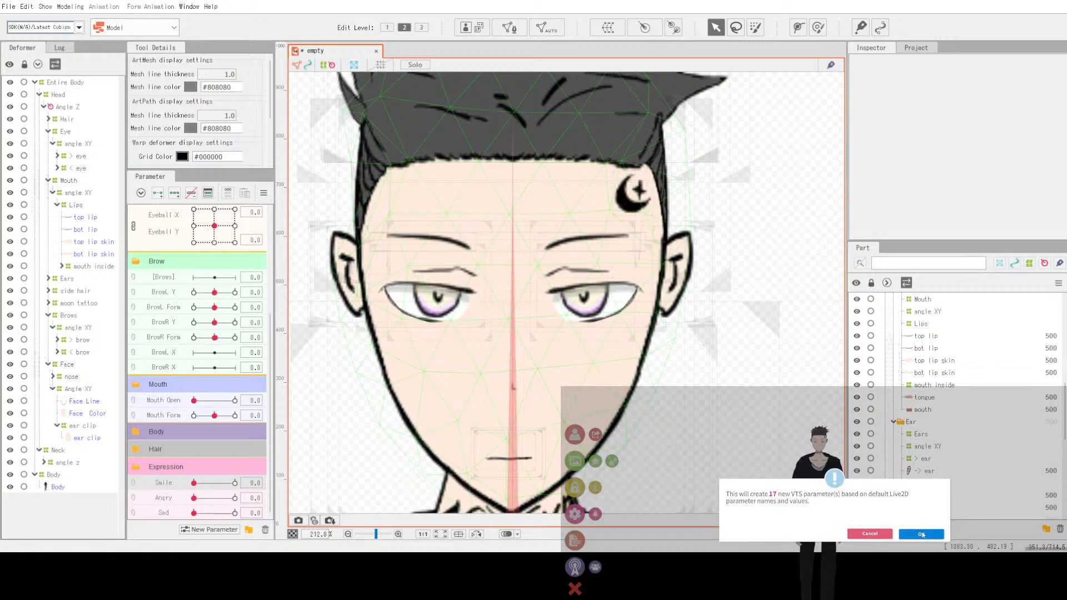
{"action": "left_click", "coordinate": [922, 535]}
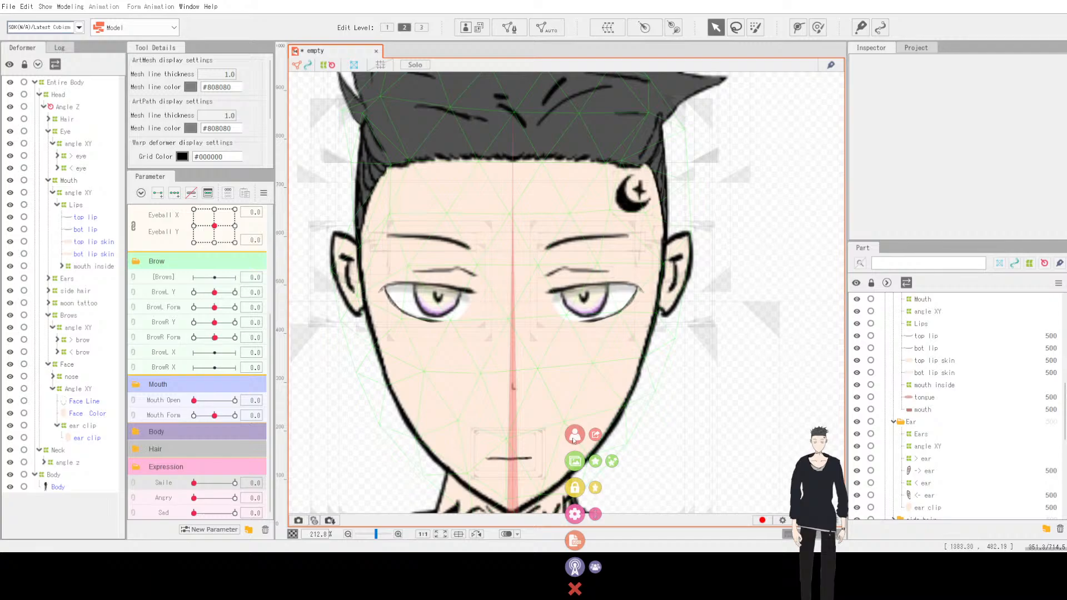
Step: Browse the background selection list and cancel without choosing a background
{"action": "left_click", "coordinate": [577, 461]}
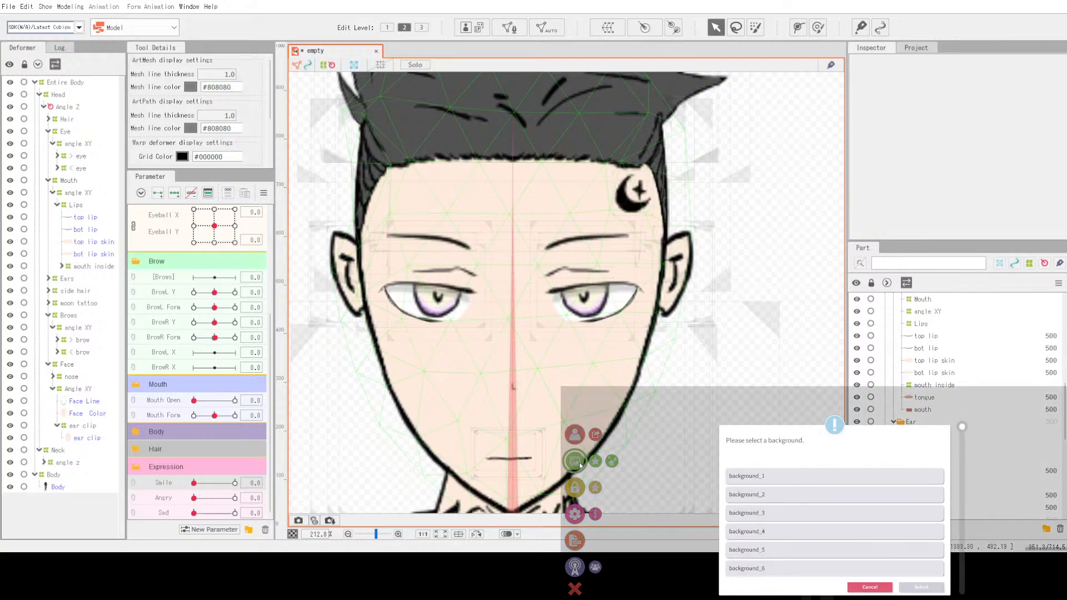
{"action": "scroll", "coordinate": [813, 501], "scroll_direction": "down", "scroll_amount": 10}
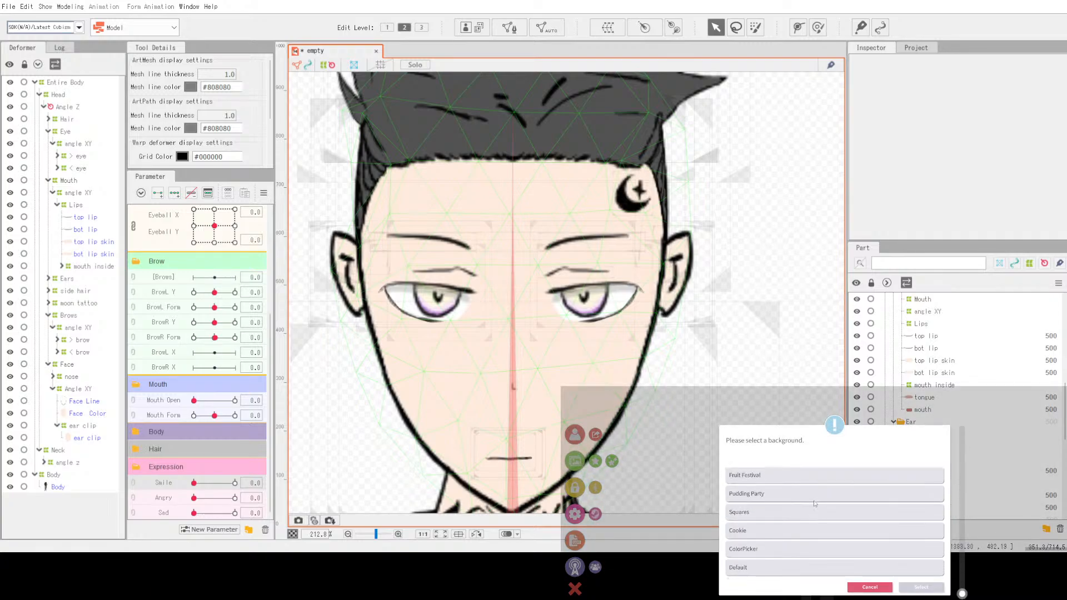
{"action": "scroll", "coordinate": [815, 503], "scroll_direction": "up", "scroll_amount": 6}
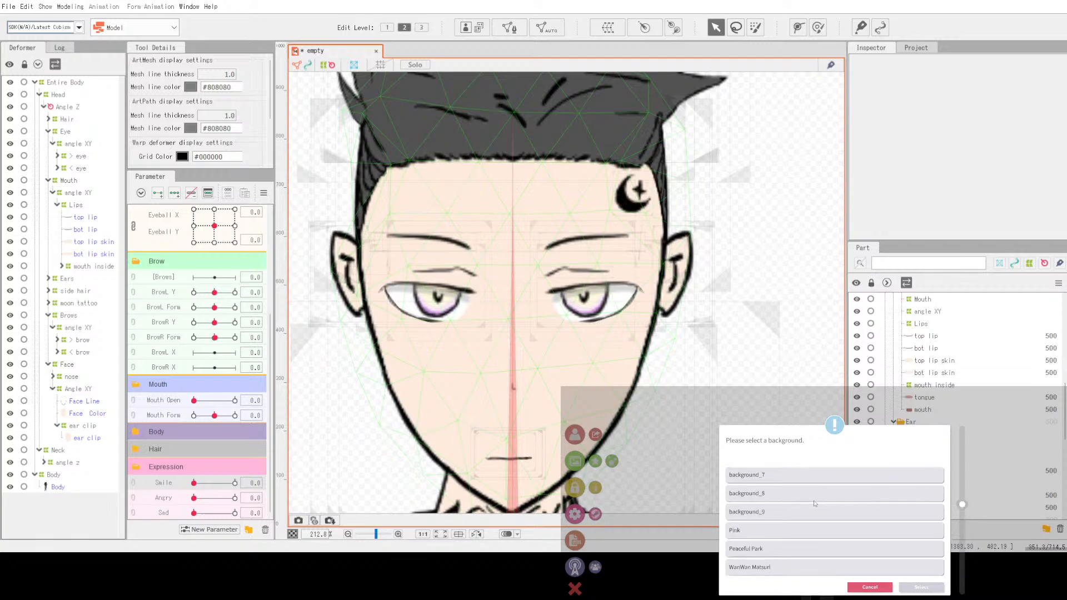
{"action": "scroll", "coordinate": [814, 503], "scroll_direction": "down", "scroll_amount": 4}
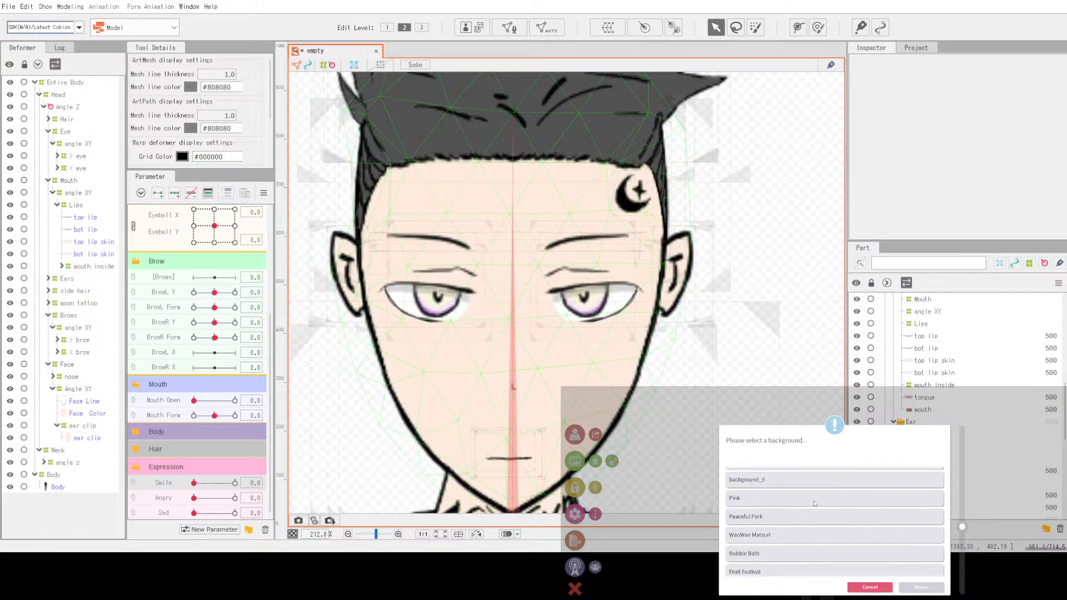
{"action": "left_click", "coordinate": [869, 588]}
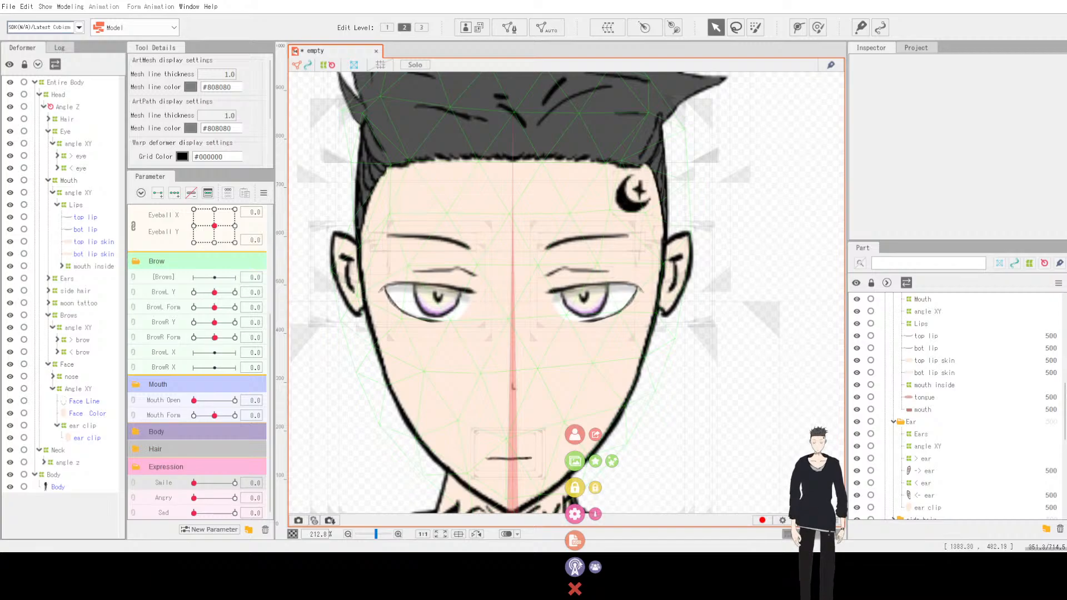
Step: Open the log to review the Auto Setup parameter mapping messages, then close it
{"action": "left_click", "coordinate": [575, 566]}
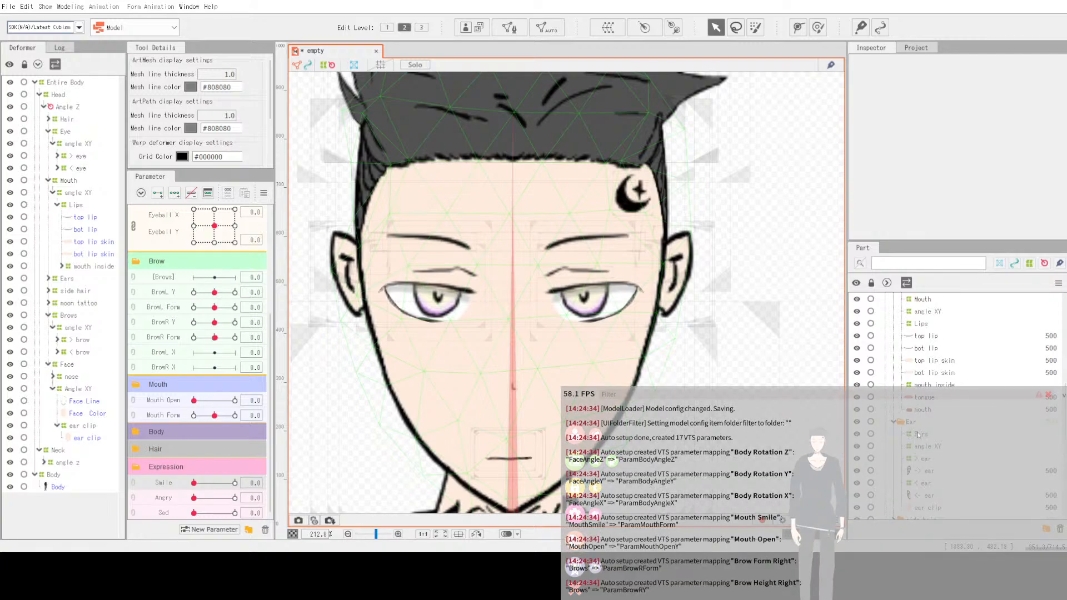
{"action": "left_click", "coordinate": [1064, 395]}
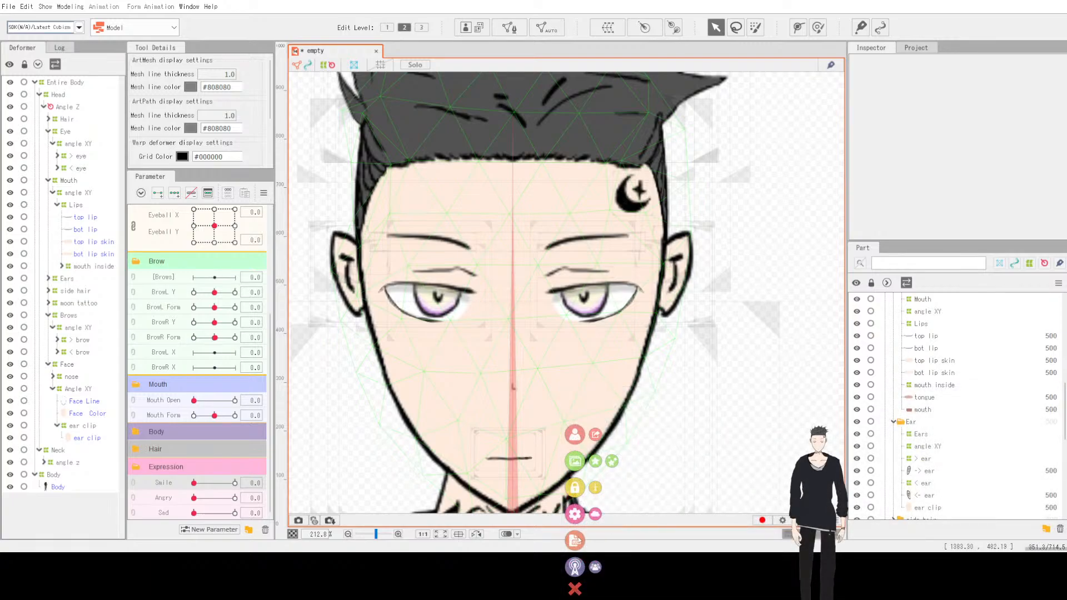
Step: Open the settings and move through the general, hotkey and model settings pages
{"action": "left_click", "coordinate": [574, 513]}
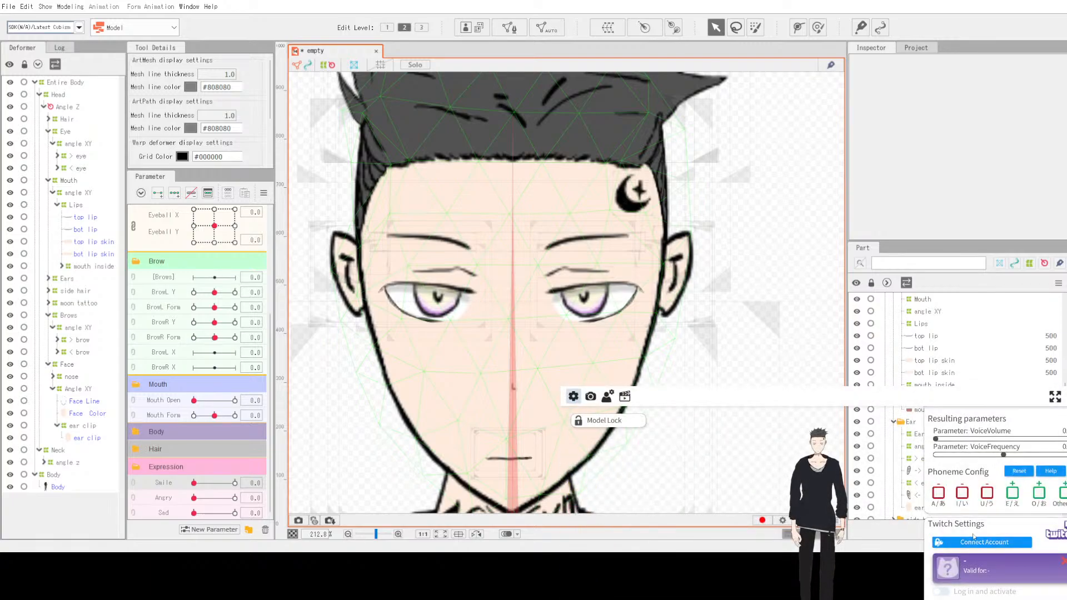
{"action": "scroll", "coordinate": [973, 537], "scroll_direction": "up", "scroll_amount": 10}
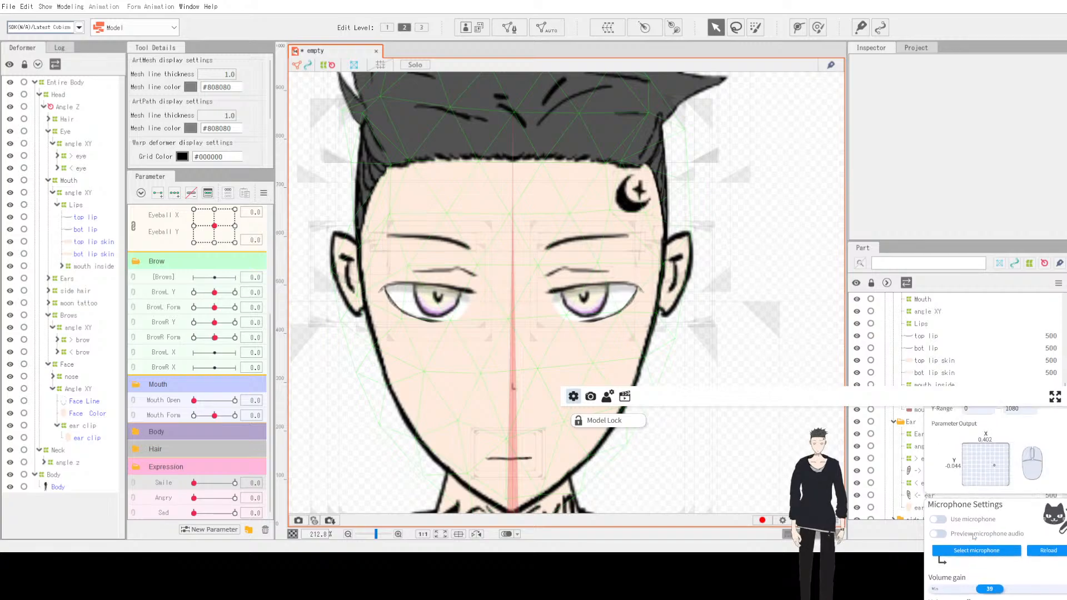
{"action": "scroll", "coordinate": [973, 537], "scroll_direction": "up", "scroll_amount": 8}
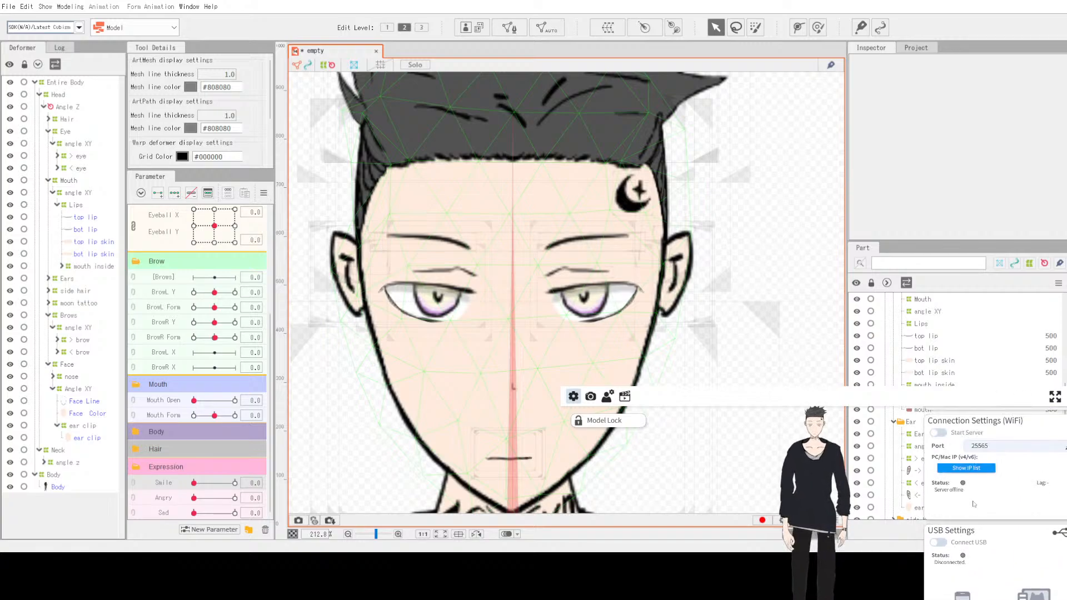
{"action": "scroll", "coordinate": [973, 504], "scroll_direction": "up", "scroll_amount": 2}
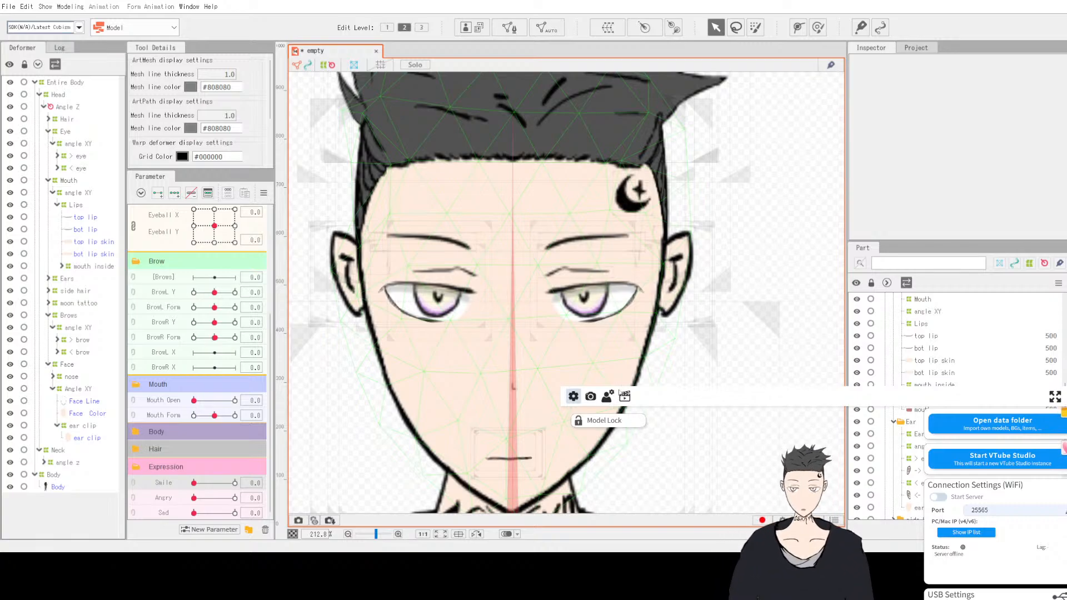
{"action": "left_click", "coordinate": [621, 395]}
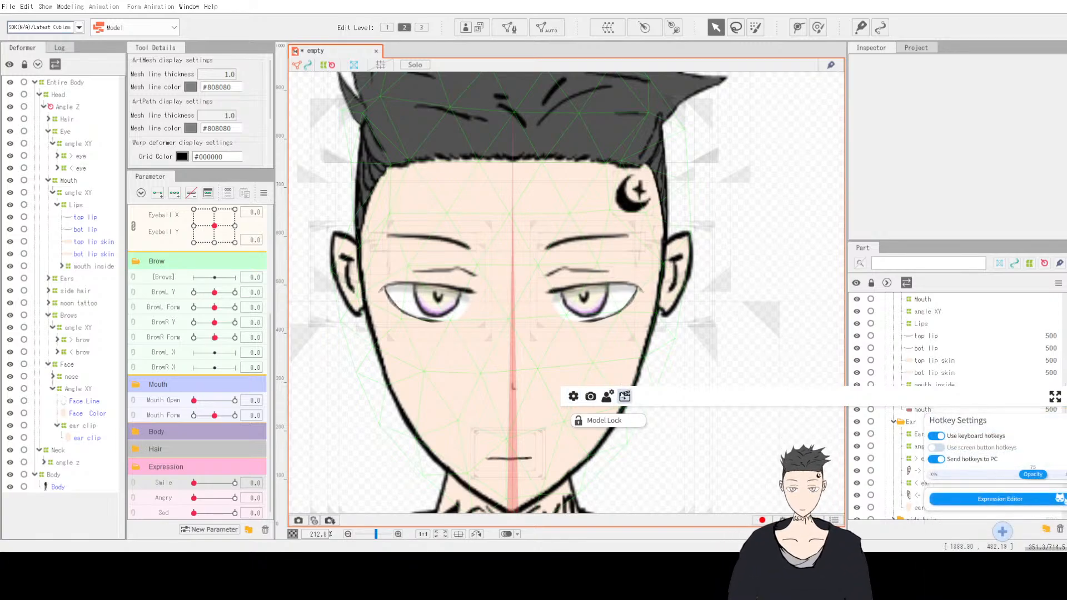
{"action": "left_click", "coordinate": [607, 399]}
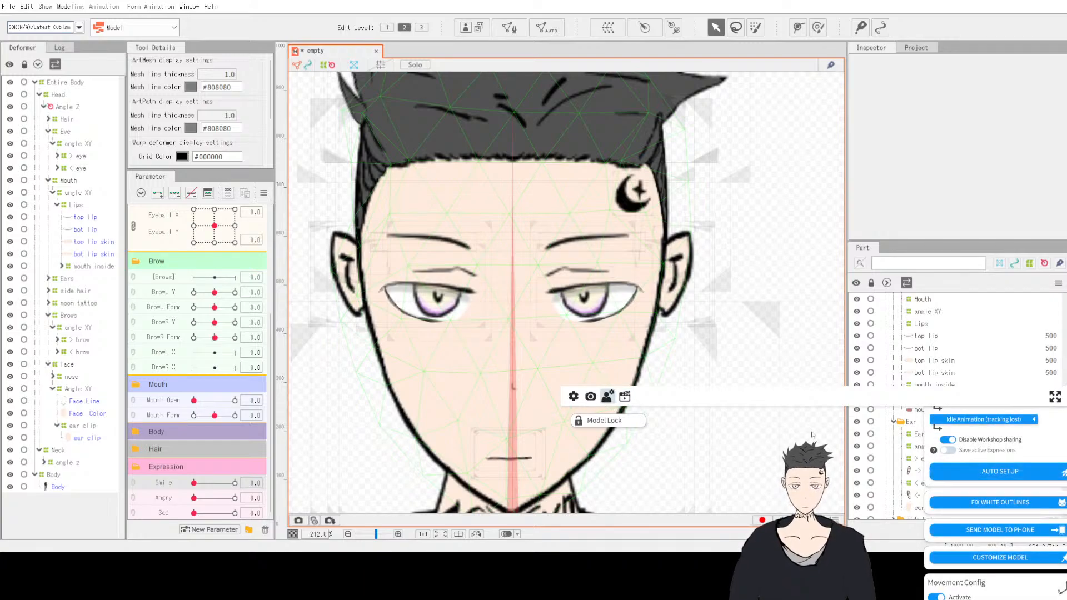
{"action": "scroll", "coordinate": [1000, 472], "scroll_direction": "up", "scroll_amount": 3}
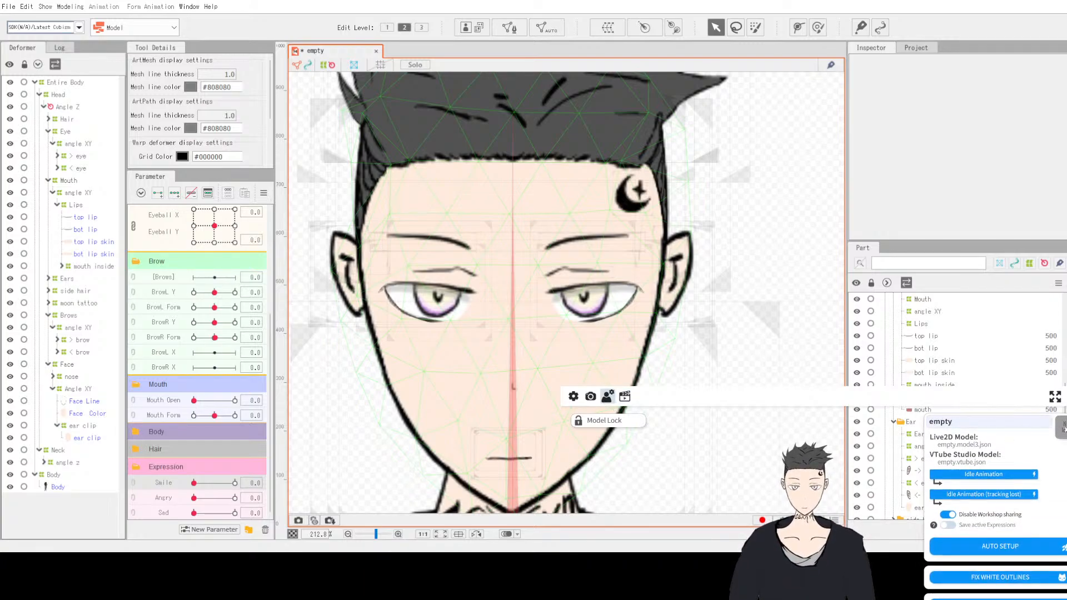
Step: Review the model settings, including idle animations, movement configuration and physics settings
{"action": "left_click", "coordinate": [1061, 427]}
{"action": "left_click", "coordinate": [766, 496]}
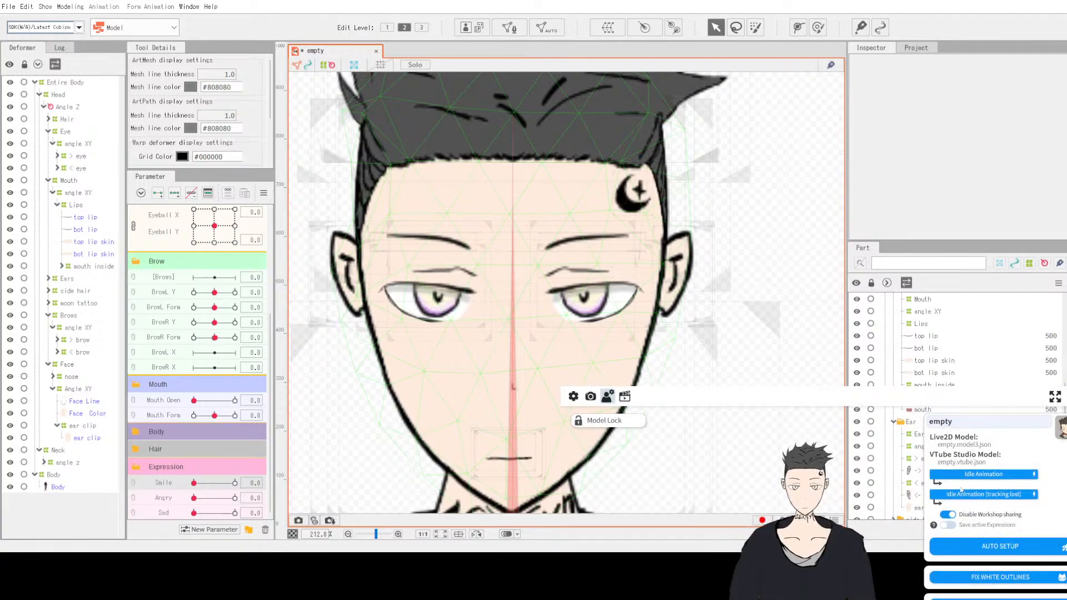
{"action": "scroll", "coordinate": [970, 519], "scroll_direction": "down", "scroll_amount": 1}
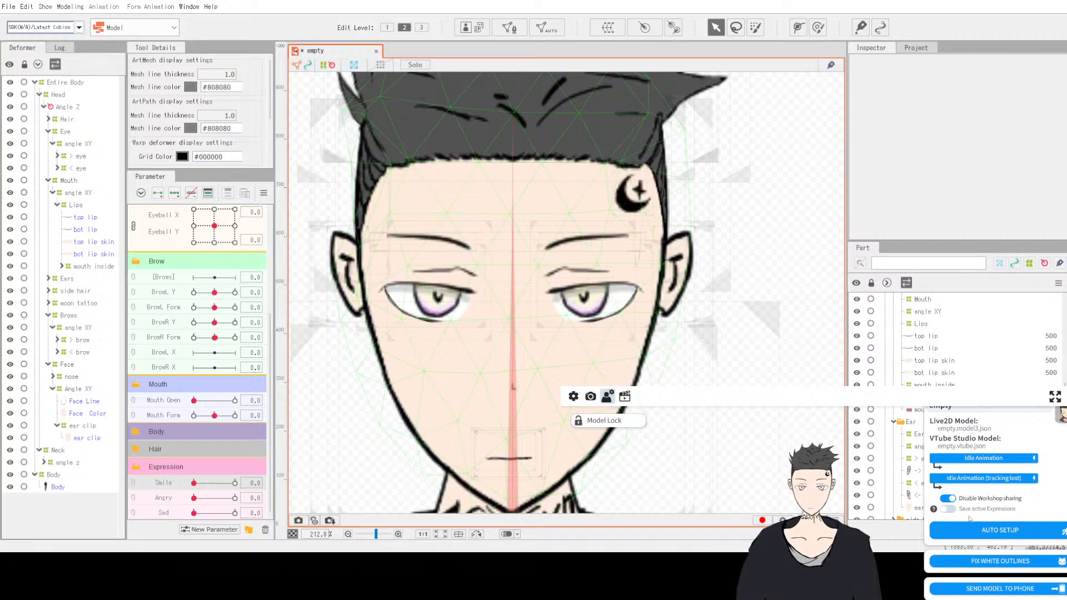
{"action": "scroll", "coordinate": [969, 519], "scroll_direction": "down", "scroll_amount": 4}
{"action": "scroll", "coordinate": [970, 519], "scroll_direction": "down", "scroll_amount": 3}
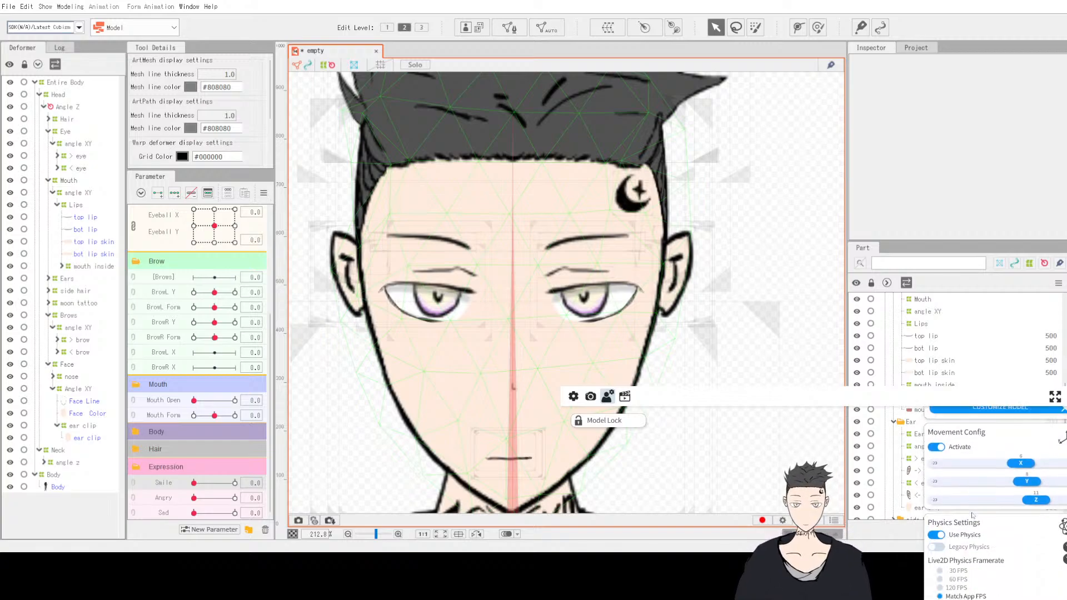
{"action": "scroll", "coordinate": [971, 522], "scroll_direction": "down", "scroll_amount": 5}
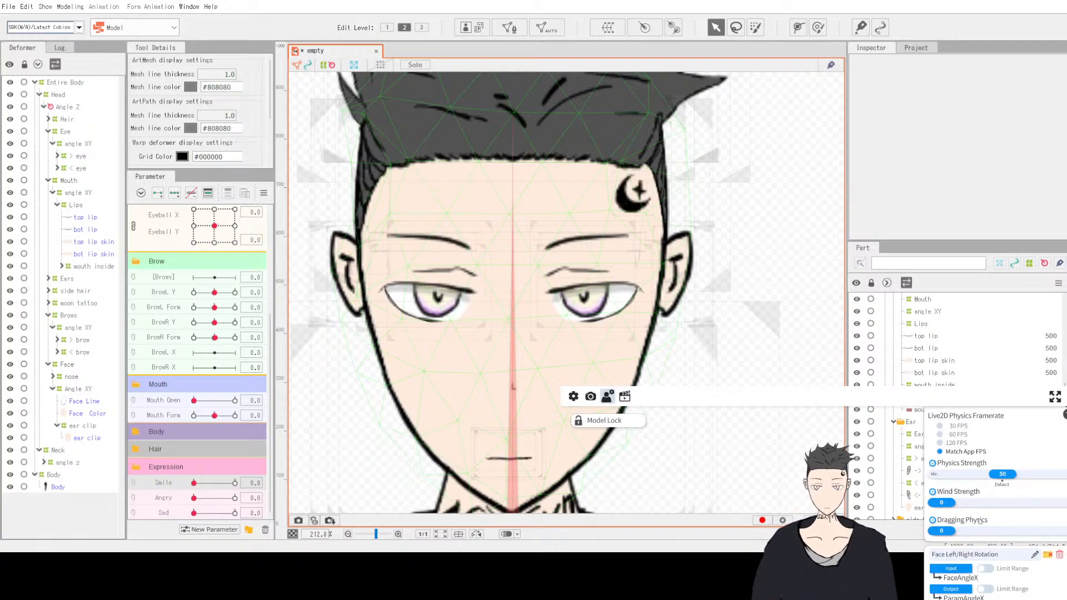
{"action": "scroll", "coordinate": [971, 521], "scroll_direction": "up", "scroll_amount": 2}
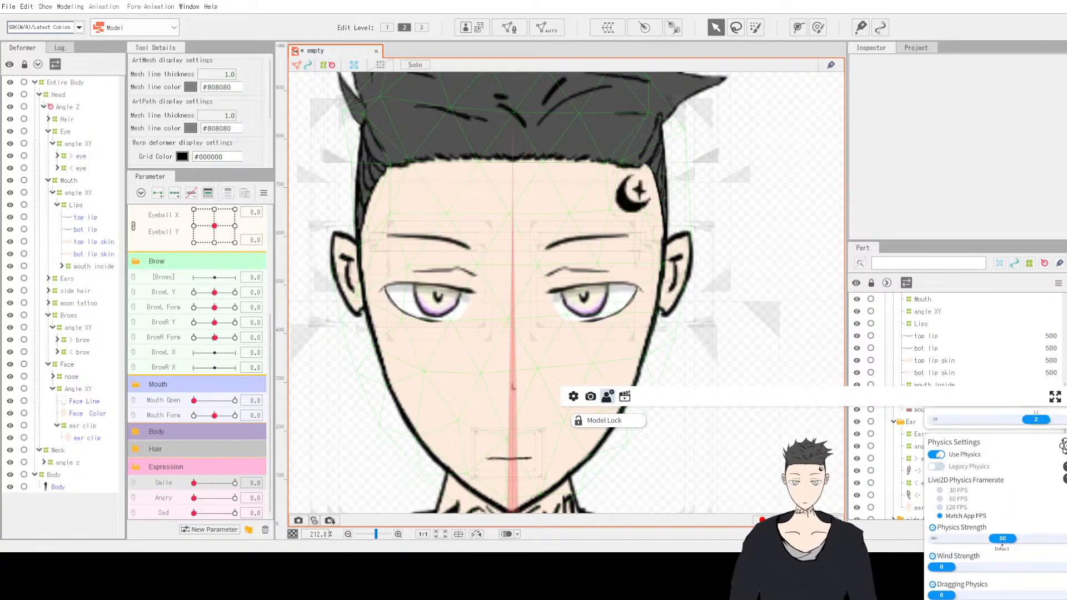
Step: Toggle the Use Physics option in the model's physics settings and scroll through the parameter mappings
{"action": "left_click", "coordinate": [938, 455]}
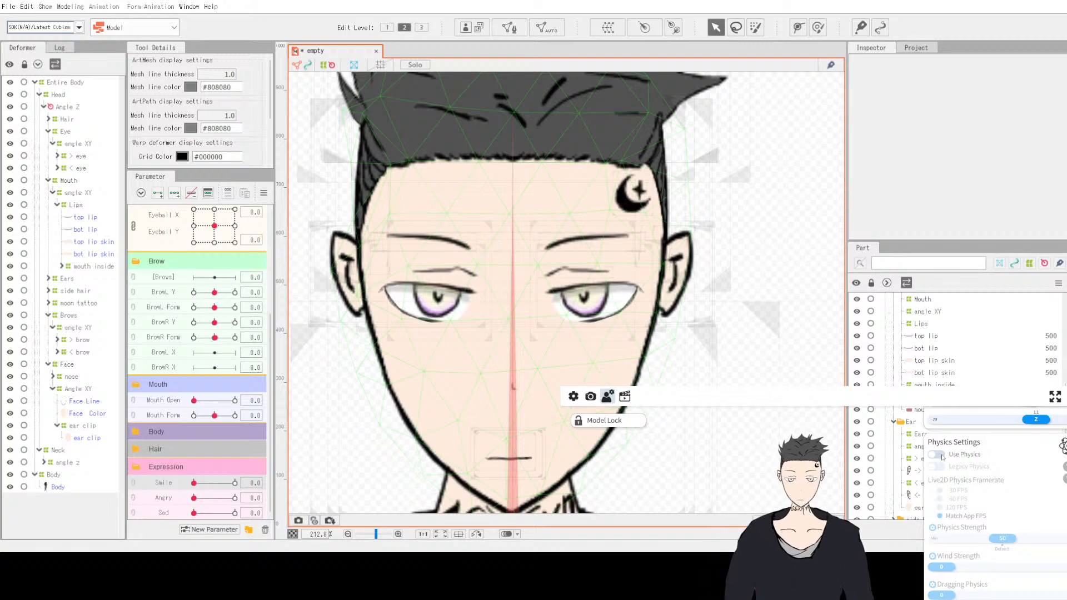
{"action": "scroll", "coordinate": [1009, 542], "scroll_direction": "down", "scroll_amount": 10}
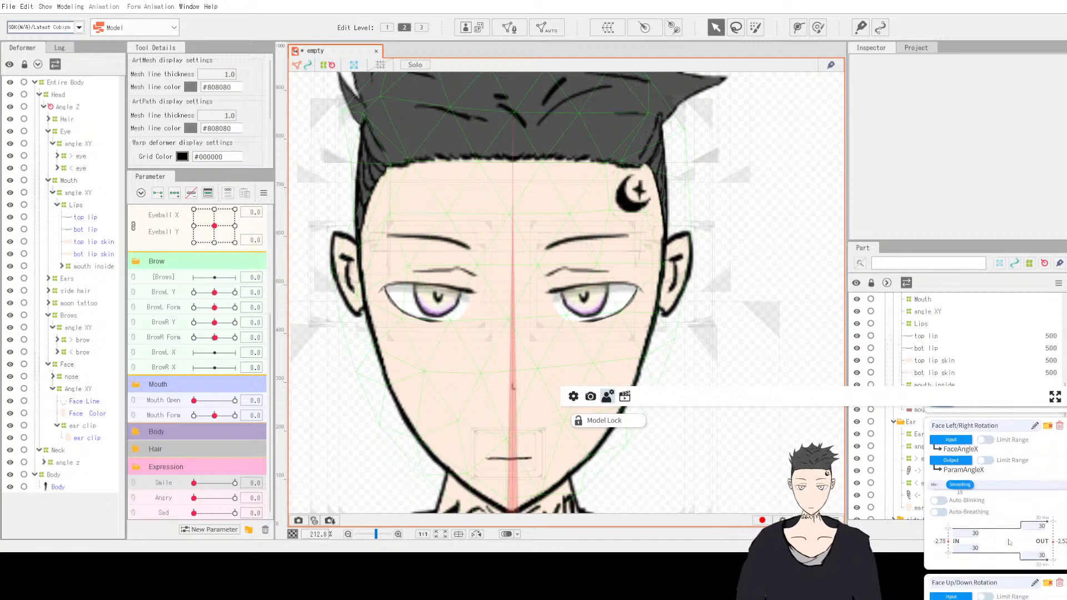
{"action": "scroll", "coordinate": [1009, 542], "scroll_direction": "up", "scroll_amount": 10}
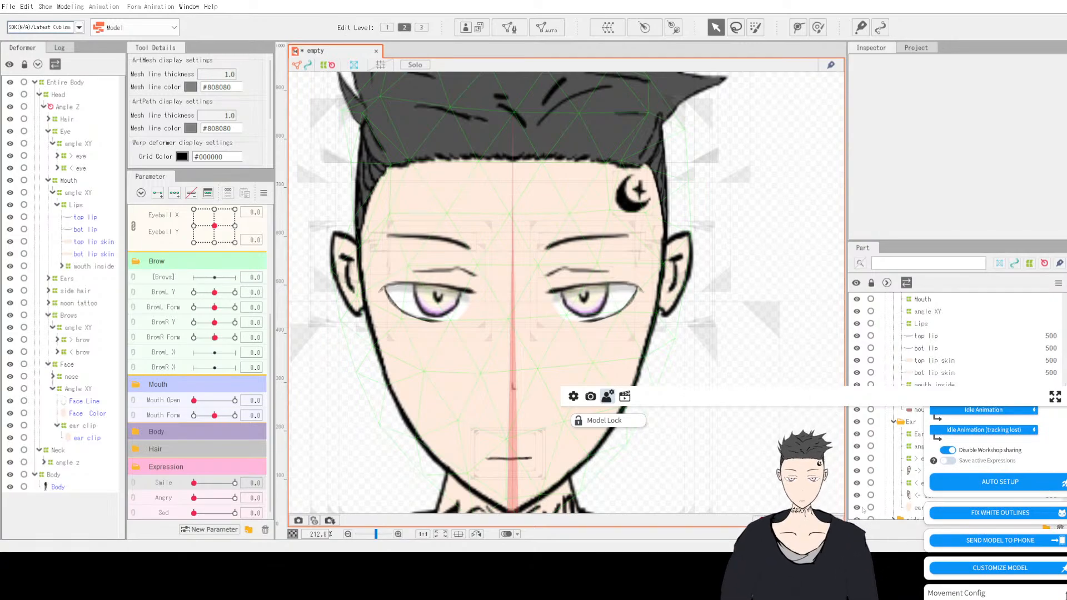
{"action": "scroll", "coordinate": [1035, 435], "scroll_direction": "down", "scroll_amount": 3}
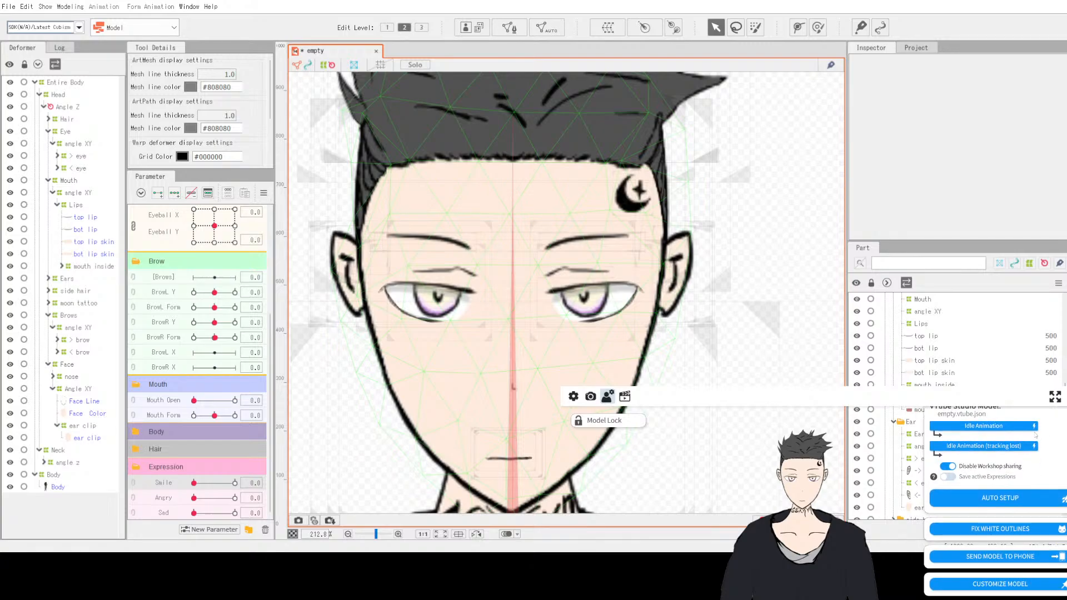
{"action": "scroll", "coordinate": [1035, 436], "scroll_direction": "down", "scroll_amount": 2}
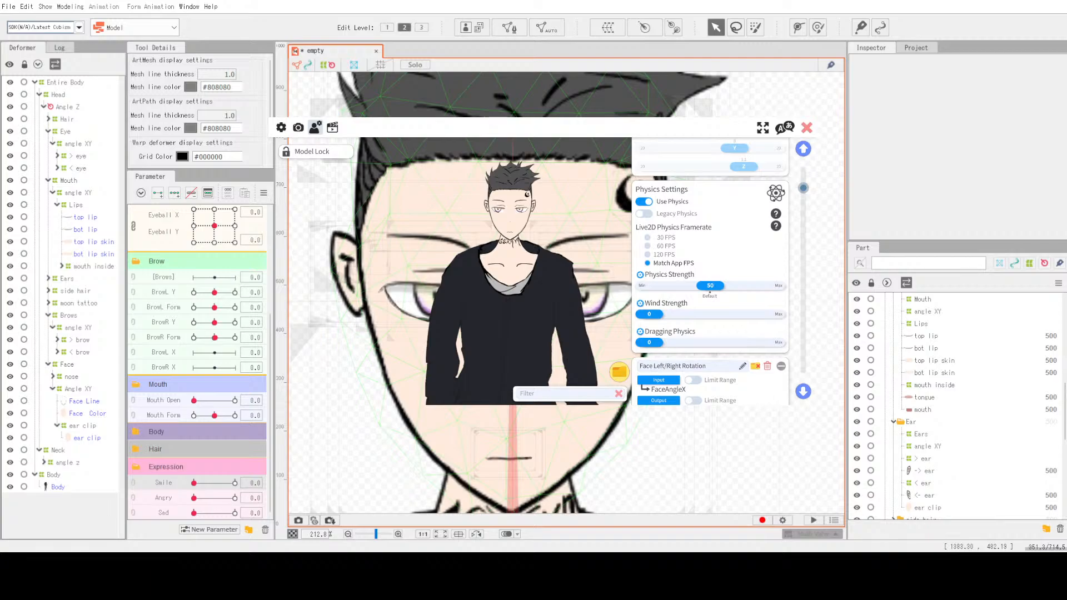
{"action": "key", "text": "alt+Tab"}
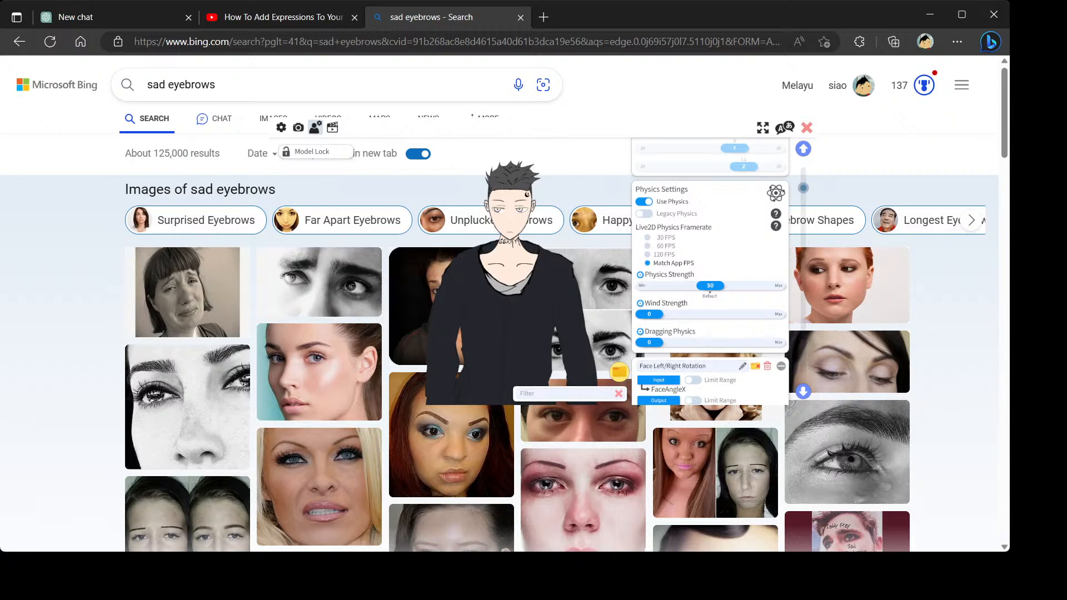
{"action": "key", "text": "alt+Tab"}
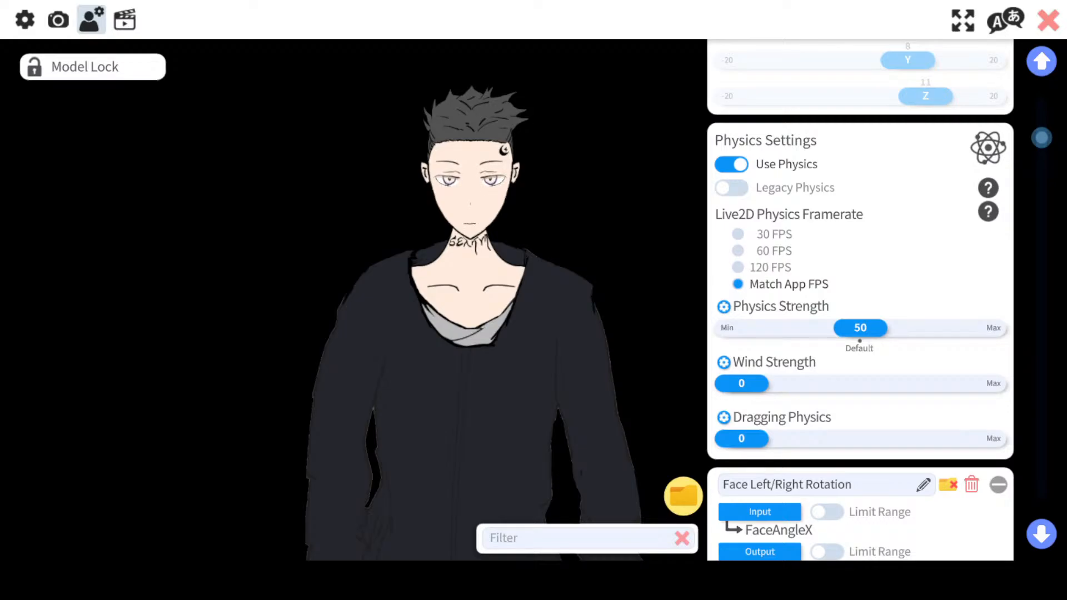
{"action": "scroll", "coordinate": [907, 179], "scroll_direction": "up", "scroll_amount": 10}
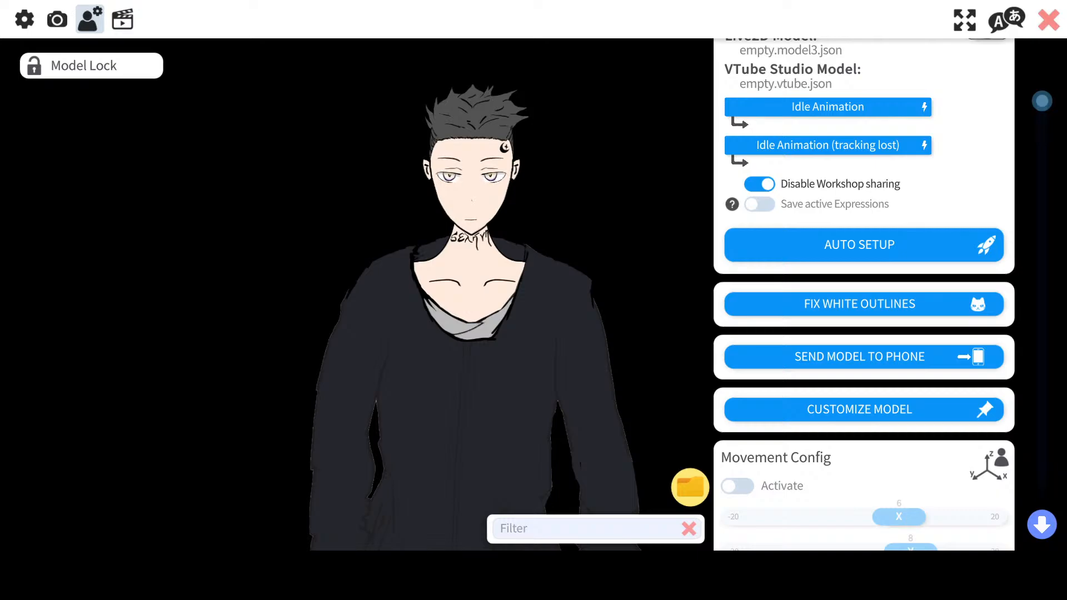
Step: Turn on microphone input in the general settings and select the Microphone (Thronmax MDrill One) device
{"action": "left_click", "coordinate": [23, 20]}
{"action": "scroll", "coordinate": [941, 300], "scroll_direction": "down", "scroll_amount": 10}
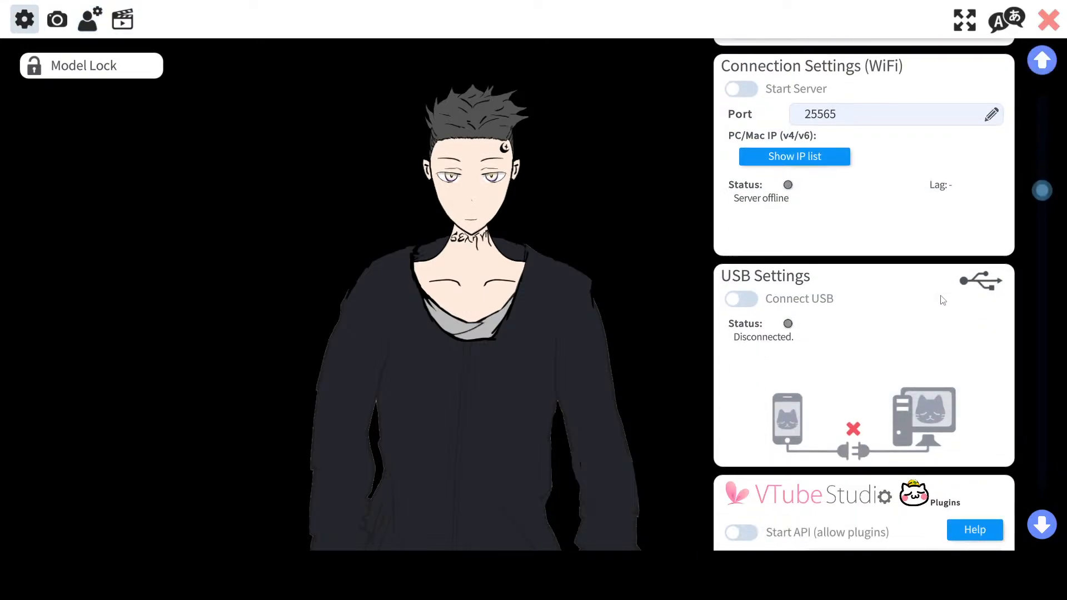
{"action": "scroll", "coordinate": [941, 299], "scroll_direction": "down", "scroll_amount": 10}
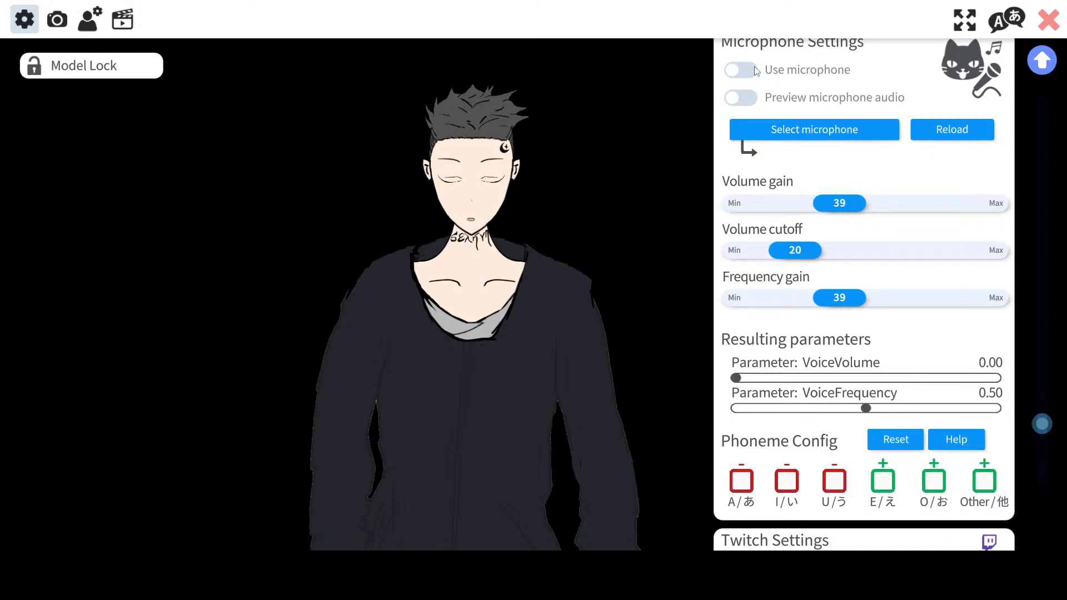
{"action": "scroll", "coordinate": [863, 270], "scroll_direction": "down", "scroll_amount": 3}
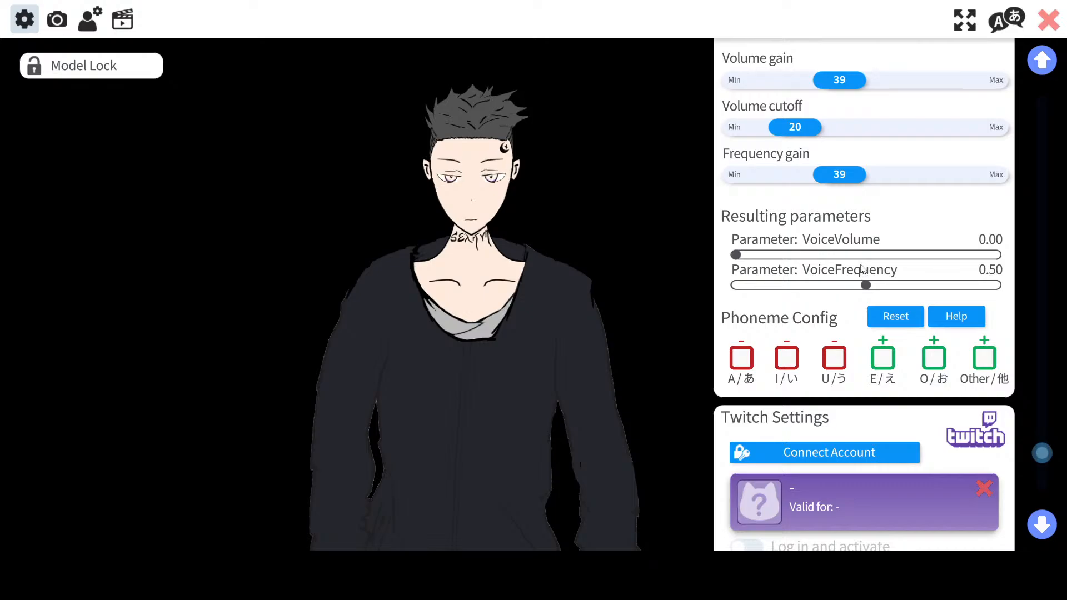
{"action": "scroll", "coordinate": [862, 270], "scroll_direction": "up", "scroll_amount": 3}
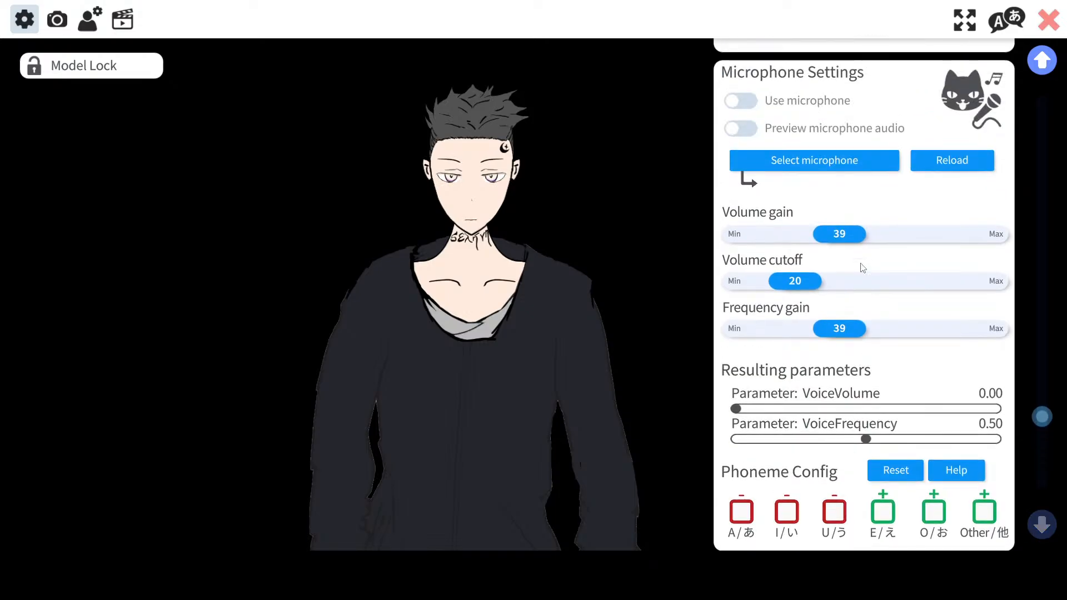
{"action": "left_click", "coordinate": [749, 101]}
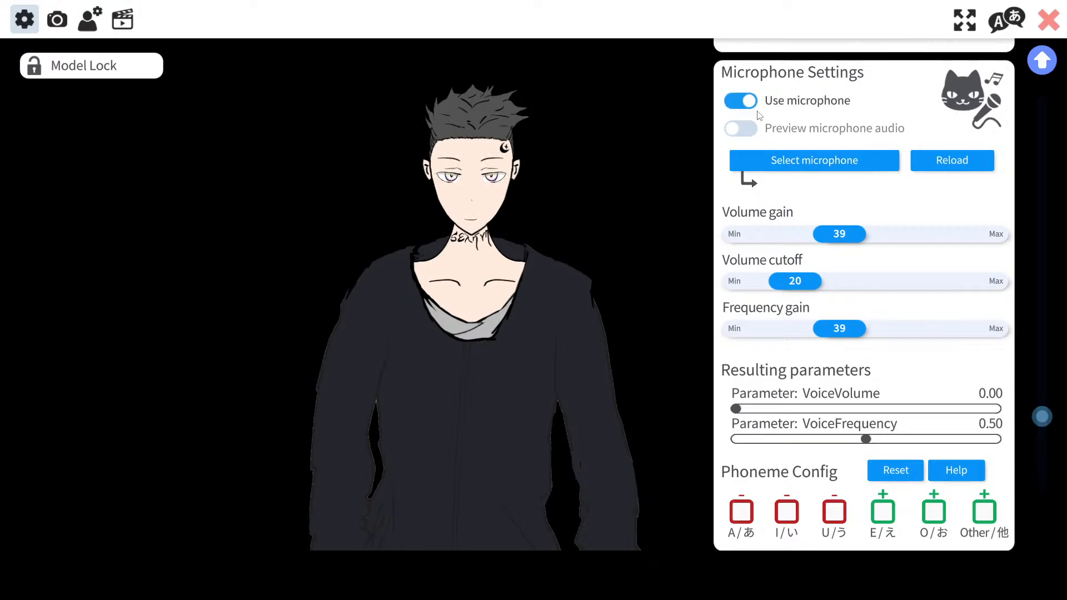
{"action": "left_click", "coordinate": [878, 161]}
{"action": "left_click", "coordinate": [476, 217]}
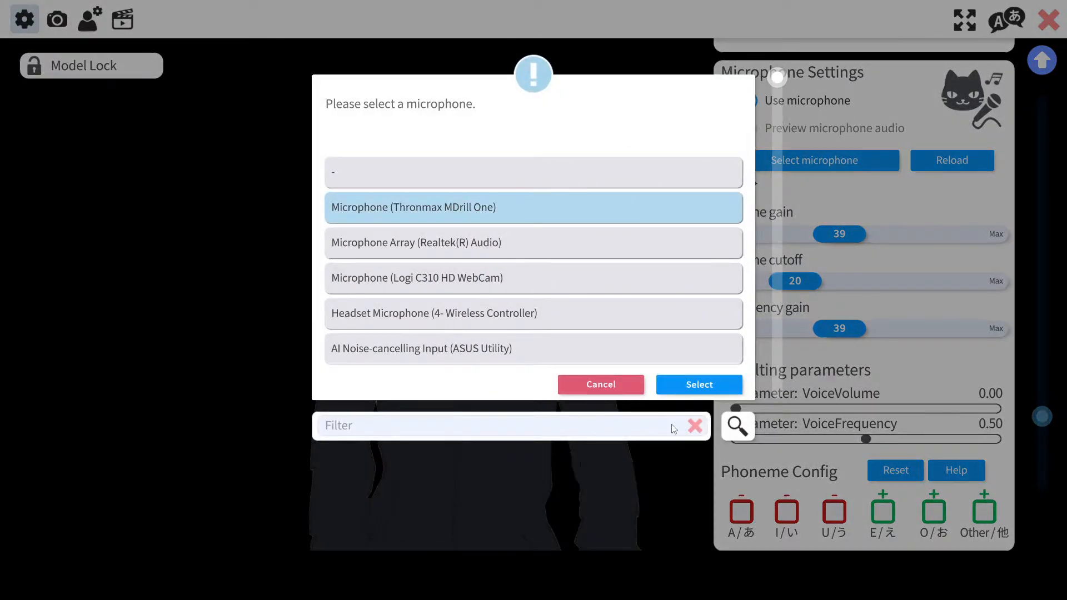
{"action": "left_click", "coordinate": [712, 385]}
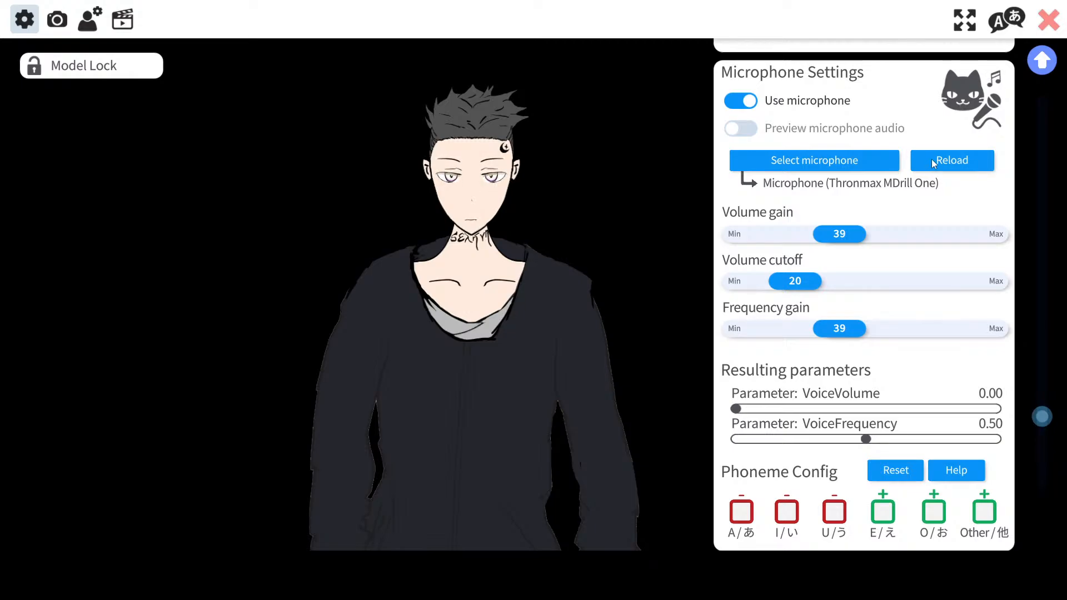
Step: Reload the microphone and set the microphone volume gain to 31
{"action": "scroll", "coordinate": [923, 264], "scroll_direction": "up", "scroll_amount": 3}
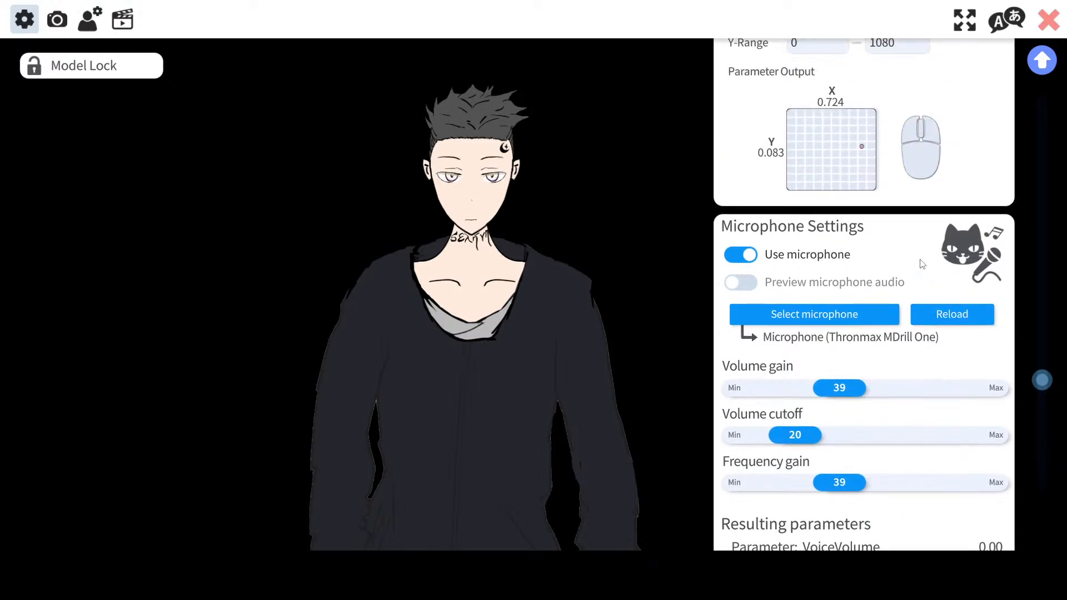
{"action": "scroll", "coordinate": [922, 263], "scroll_direction": "up", "scroll_amount": 8}
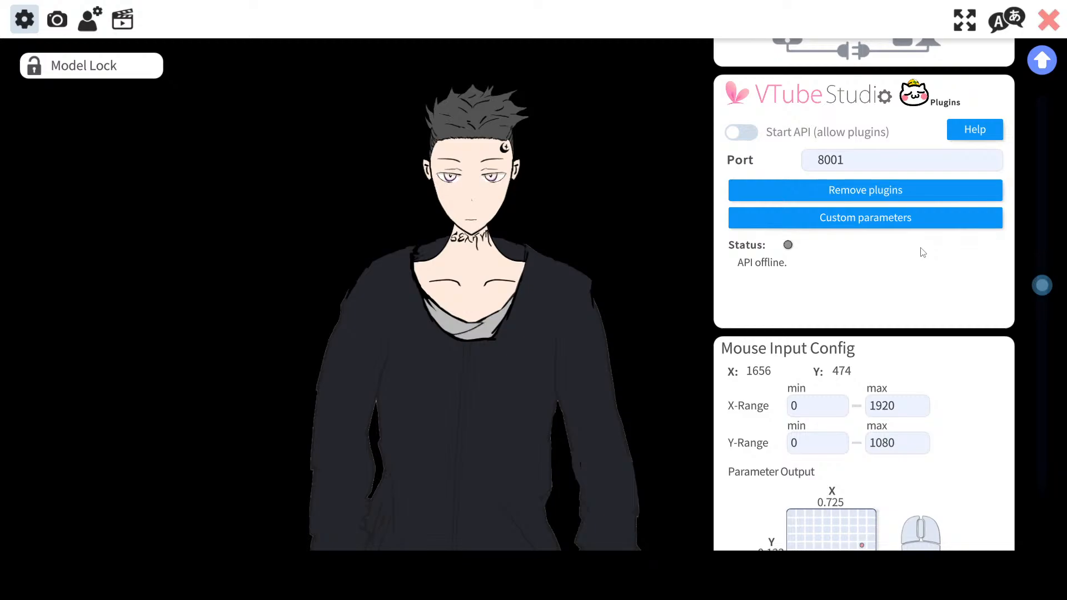
{"action": "scroll", "coordinate": [913, 251], "scroll_direction": "up", "scroll_amount": 4}
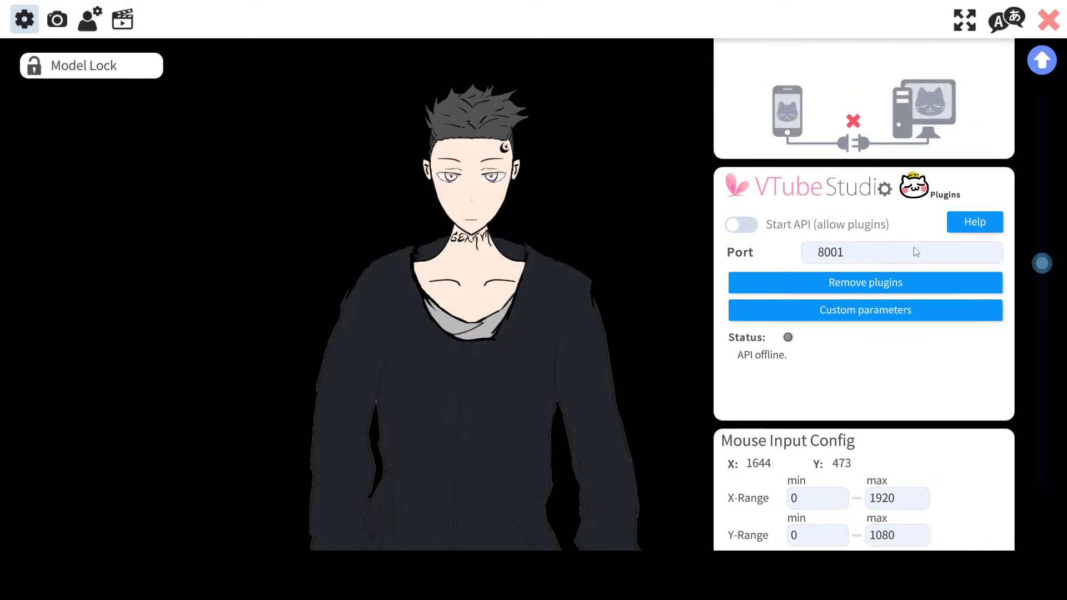
{"action": "scroll", "coordinate": [914, 250], "scroll_direction": "down", "scroll_amount": 3}
{"action": "scroll", "coordinate": [914, 245], "scroll_direction": "down", "scroll_amount": 4}
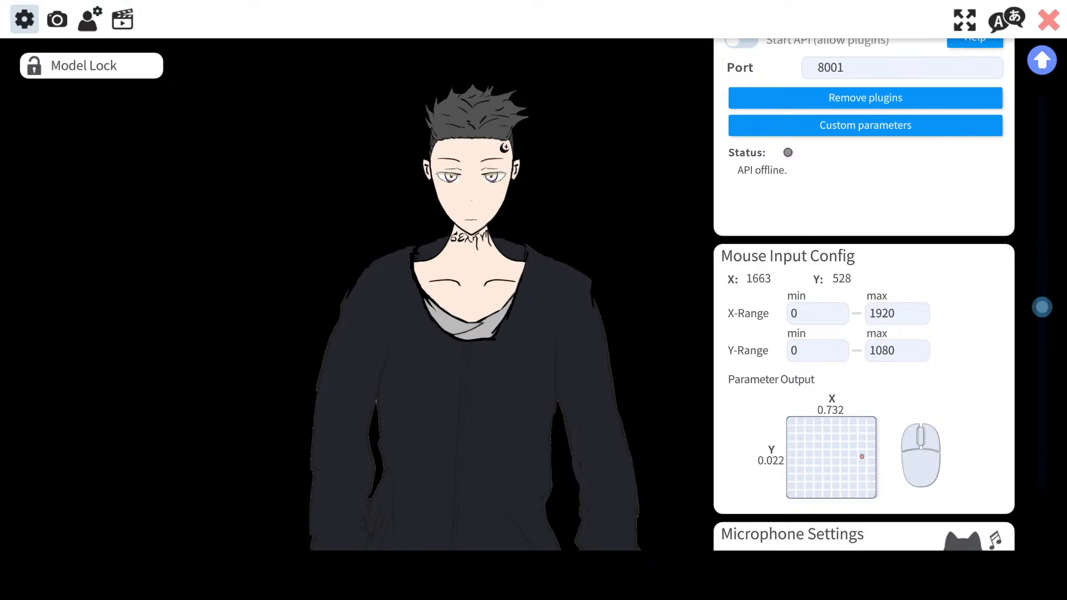
{"action": "left_click_drag", "start_coordinate": [1042, 311], "coordinate": [1060, 440]}
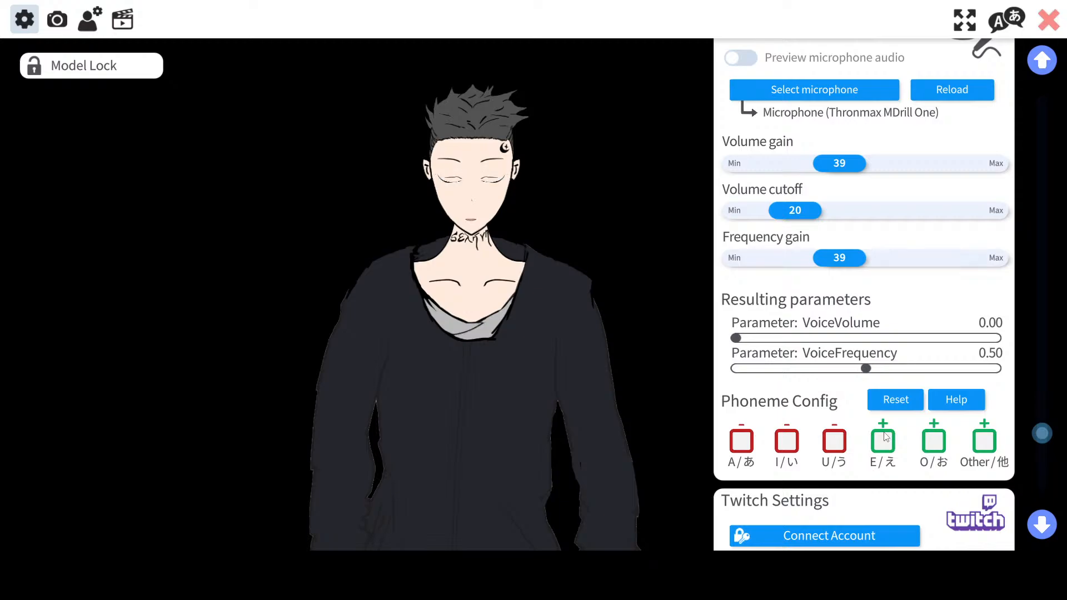
{"action": "left_click_drag", "start_coordinate": [1044, 430], "coordinate": [1046, 415]}
{"action": "left_click", "coordinate": [944, 148]}
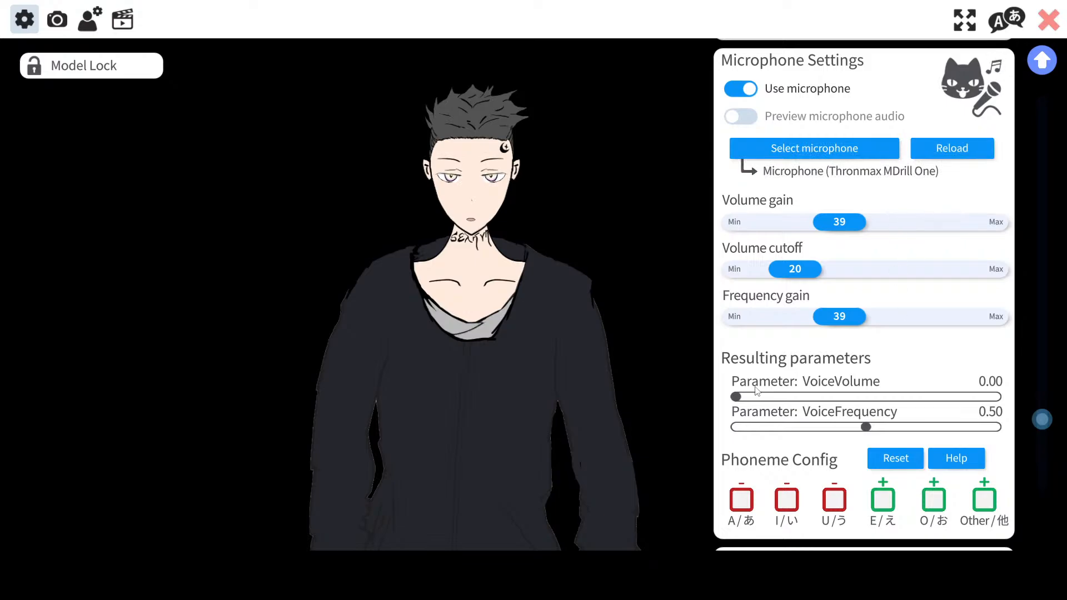
{"action": "left_click_drag", "start_coordinate": [836, 229], "coordinate": [943, 222]}
{"action": "left_click_drag", "start_coordinate": [832, 222], "coordinate": [825, 222]}
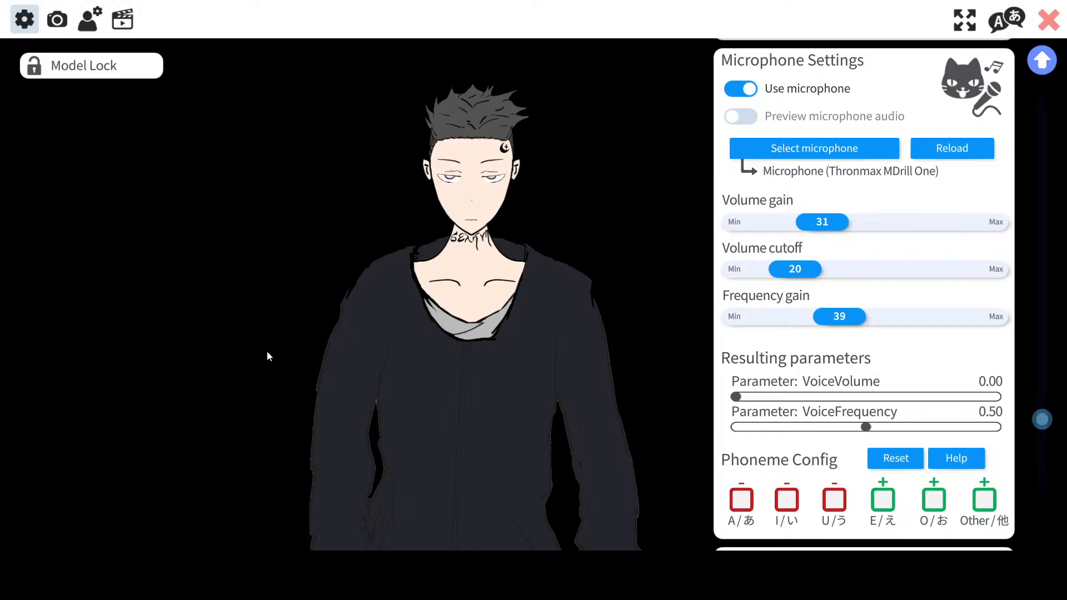
Step: Scroll back up through the general settings page to the general configuration section
{"action": "scroll", "coordinate": [901, 316], "scroll_direction": "down", "scroll_amount": 5}
{"action": "scroll", "coordinate": [901, 316], "scroll_direction": "up", "scroll_amount": 3}
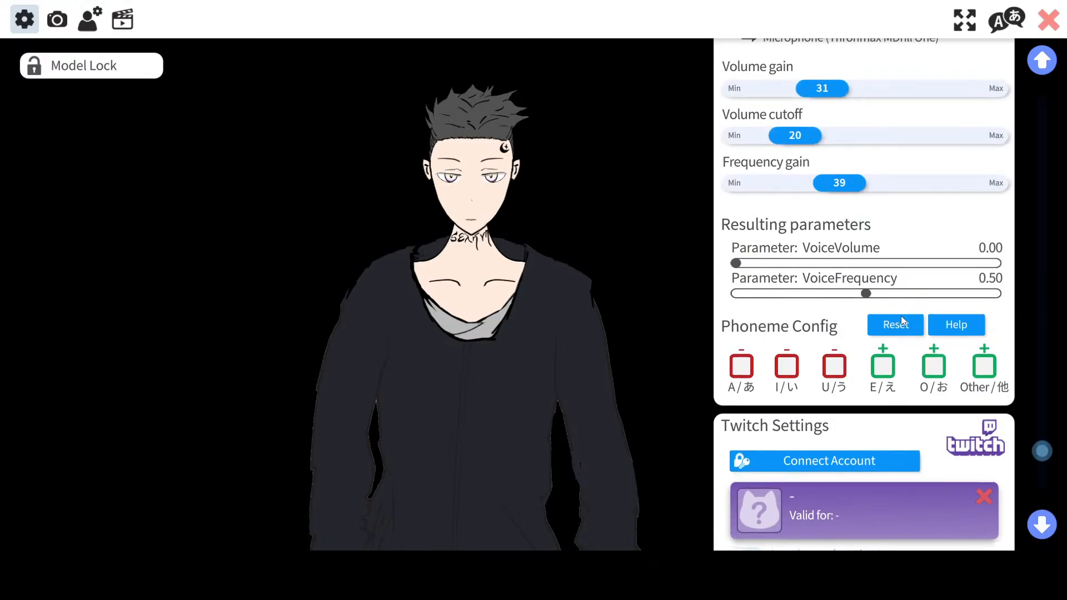
{"action": "scroll", "coordinate": [902, 316], "scroll_direction": "up", "scroll_amount": 10}
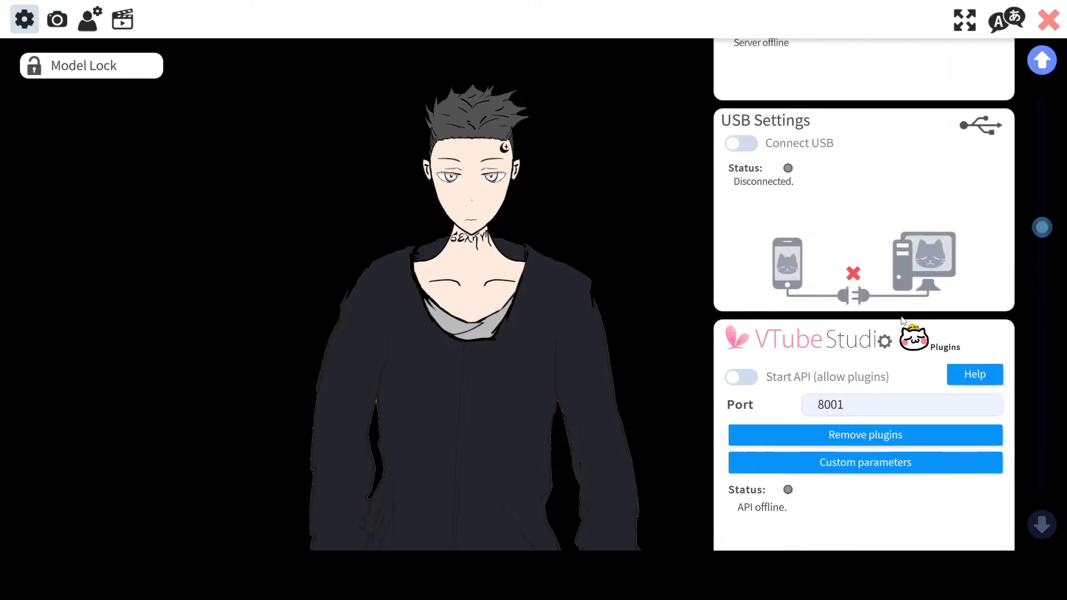
{"action": "scroll", "coordinate": [902, 319], "scroll_direction": "up", "scroll_amount": 1}
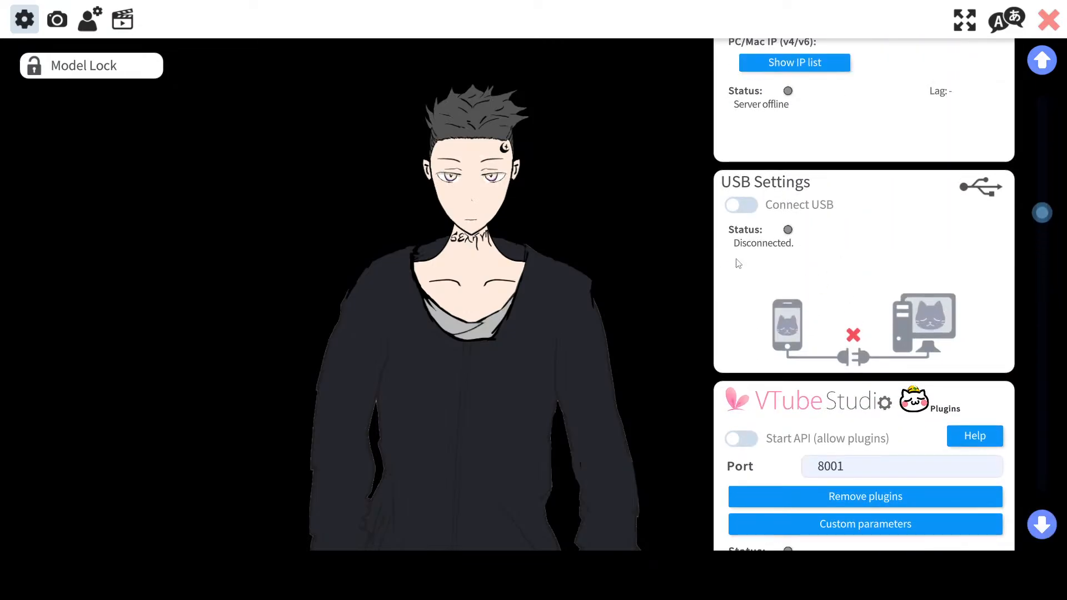
{"action": "scroll", "coordinate": [737, 260], "scroll_direction": "up", "scroll_amount": 1}
{"action": "scroll", "coordinate": [732, 281], "scroll_direction": "up", "scroll_amount": 3}
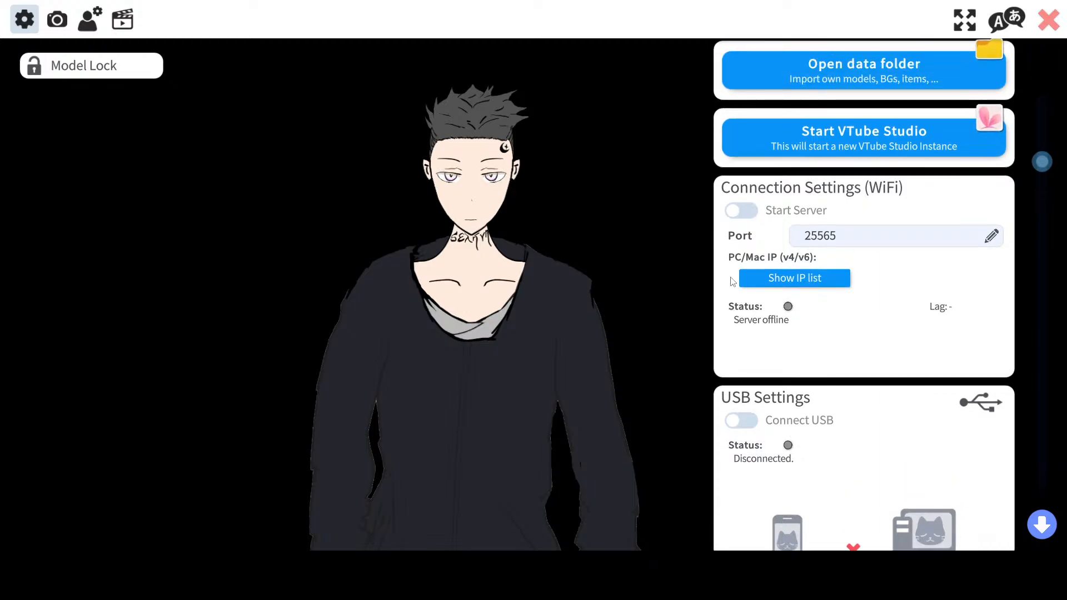
{"action": "scroll", "coordinate": [733, 281], "scroll_direction": "up", "scroll_amount": 2}
{"action": "scroll", "coordinate": [732, 281], "scroll_direction": "up", "scroll_amount": 1}
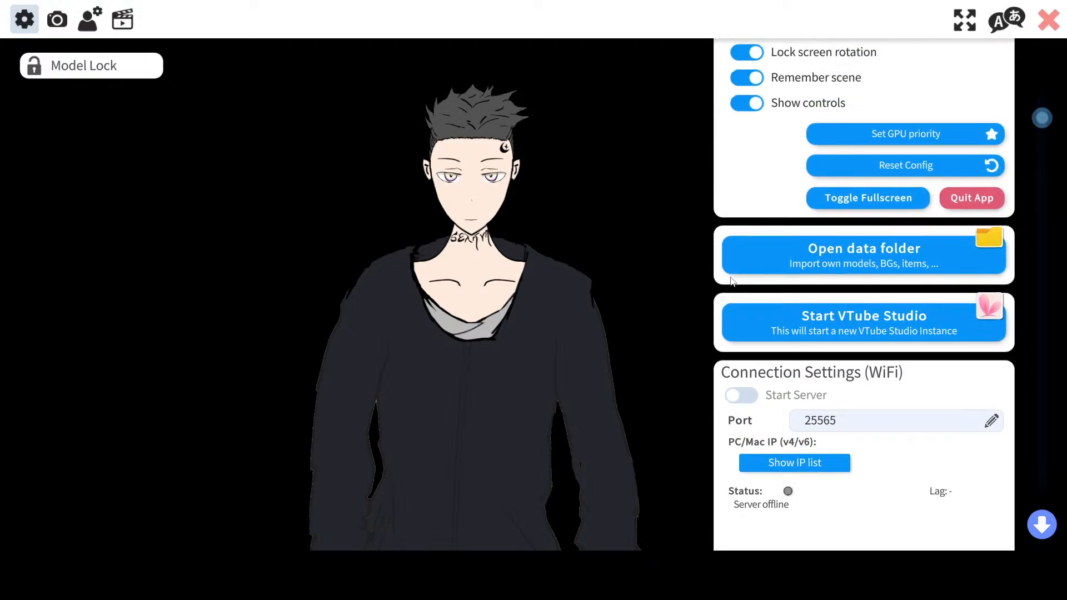
{"action": "scroll", "coordinate": [731, 281], "scroll_direction": "up", "scroll_amount": 2}
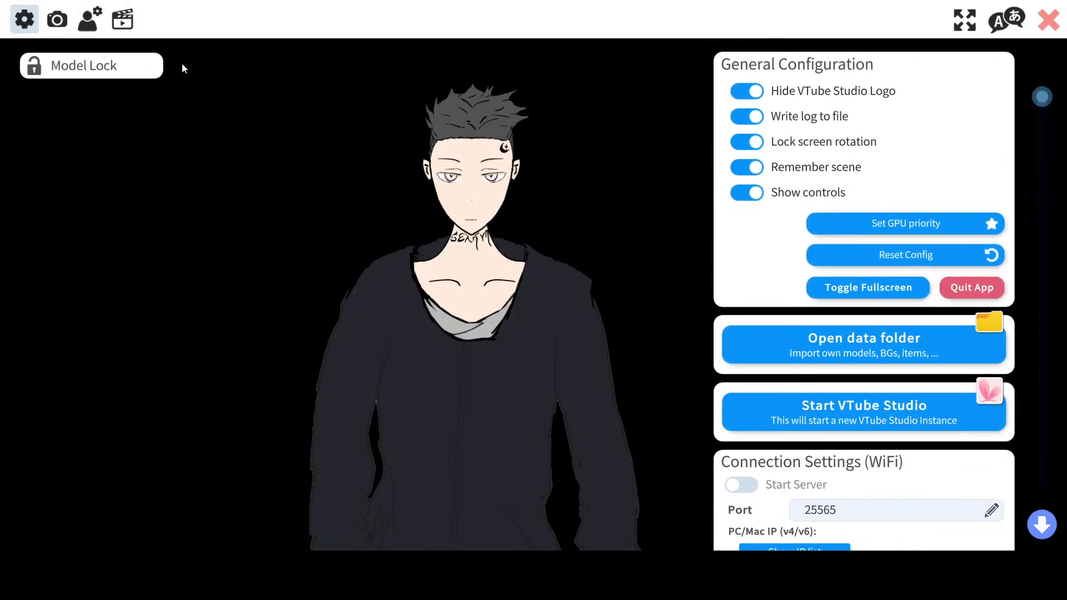
Step: Open the webcam tracking settings and calibrate the face tracking
{"action": "left_click", "coordinate": [57, 20]}
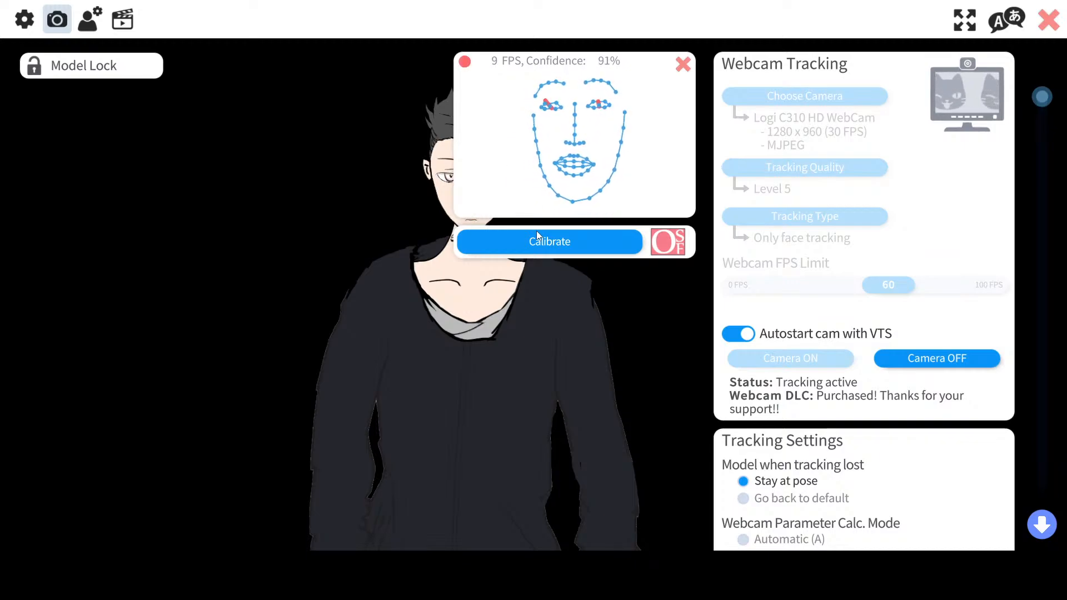
{"action": "left_click", "coordinate": [546, 251]}
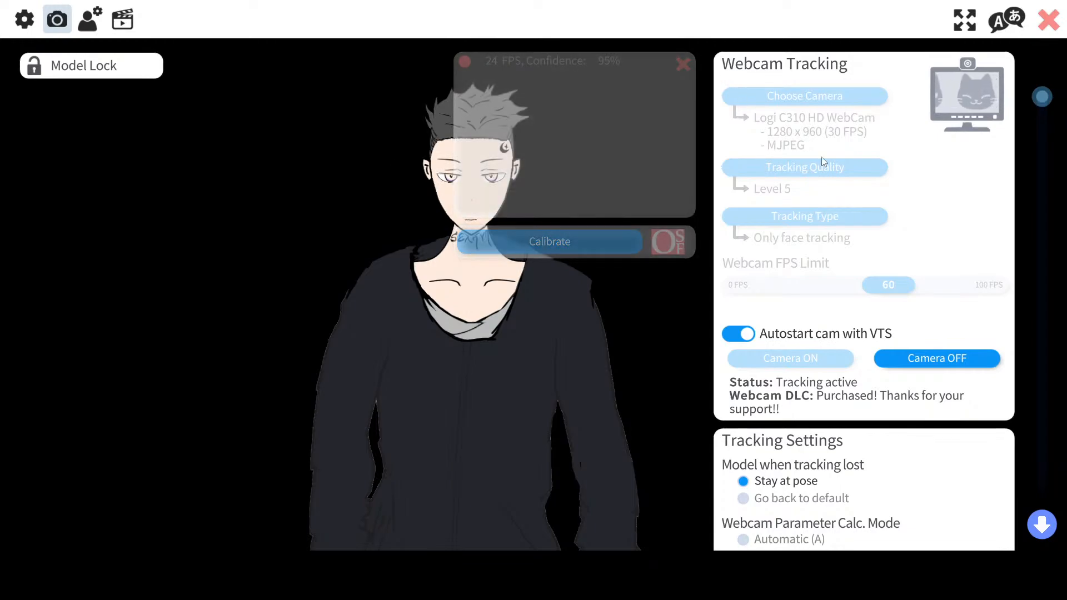
{"action": "scroll", "coordinate": [822, 158], "scroll_direction": "down", "scroll_amount": 6}
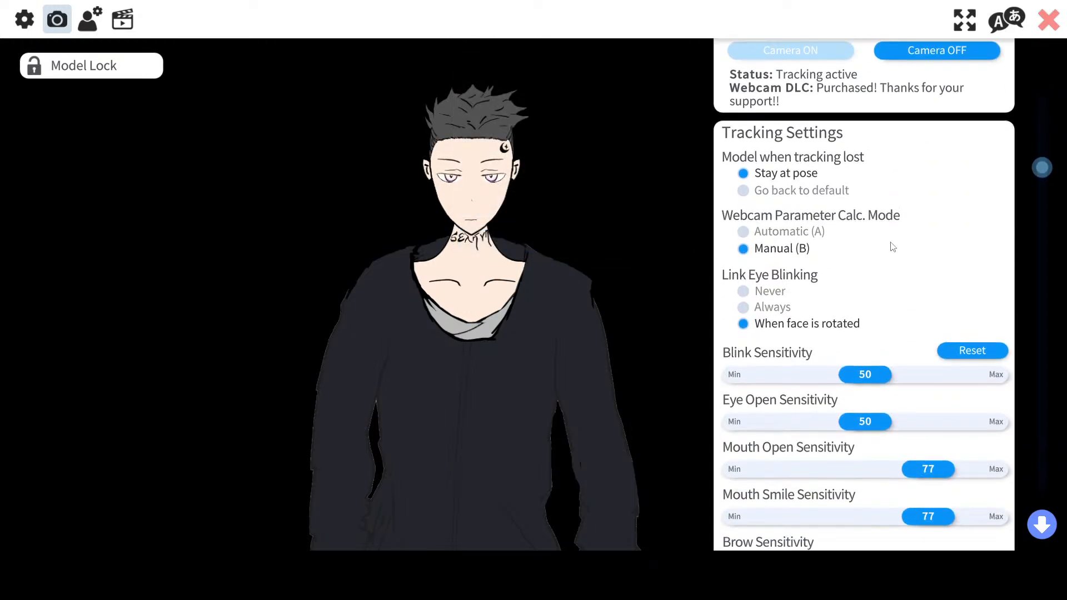
Step: Scroll through the webcam settings, including tracking sensitivities, Tobii, quality, lighting and recording options
{"action": "scroll", "coordinate": [892, 246], "scroll_direction": "down", "scroll_amount": 2}
{"action": "scroll", "coordinate": [893, 247], "scroll_direction": "up", "scroll_amount": 1}
{"action": "scroll", "coordinate": [895, 250], "scroll_direction": "down", "scroll_amount": 3}
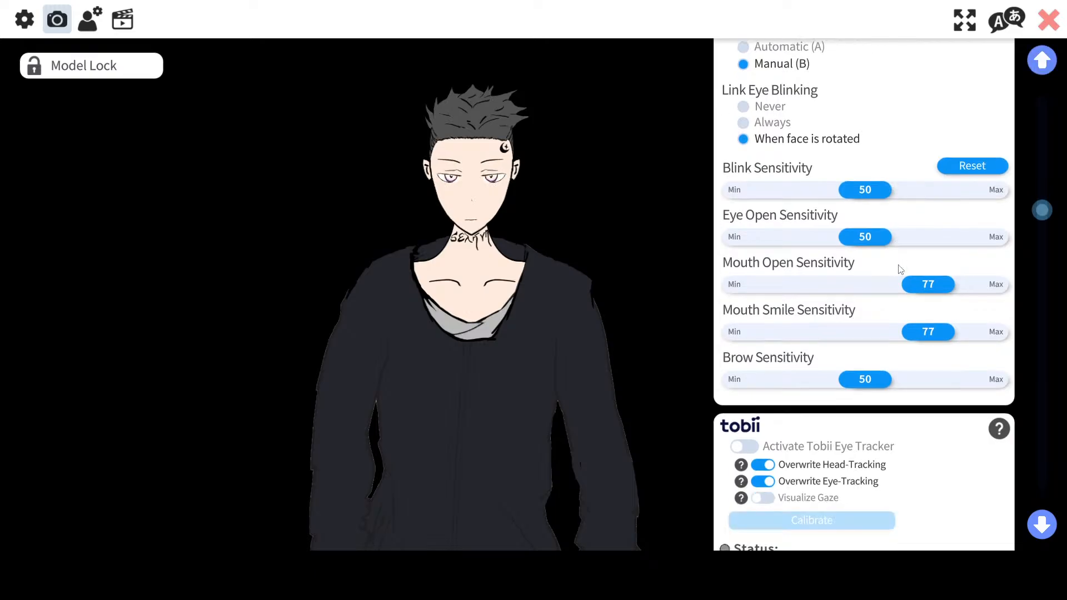
{"action": "scroll", "coordinate": [903, 266], "scroll_direction": "down", "scroll_amount": 6}
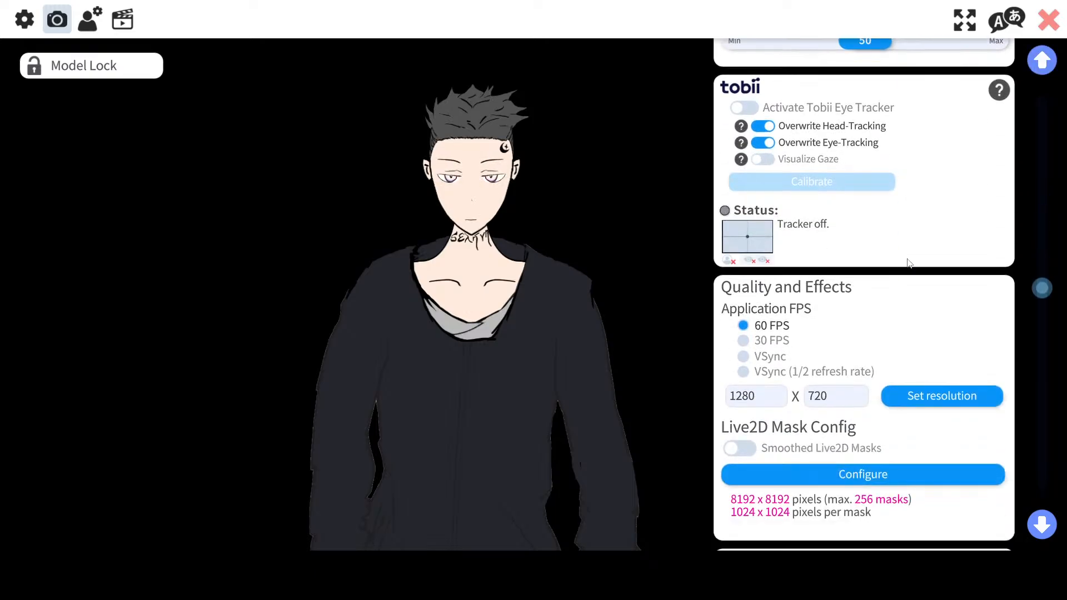
{"action": "scroll", "coordinate": [909, 264], "scroll_direction": "down", "scroll_amount": 2}
{"action": "scroll", "coordinate": [886, 322], "scroll_direction": "down", "scroll_amount": 3}
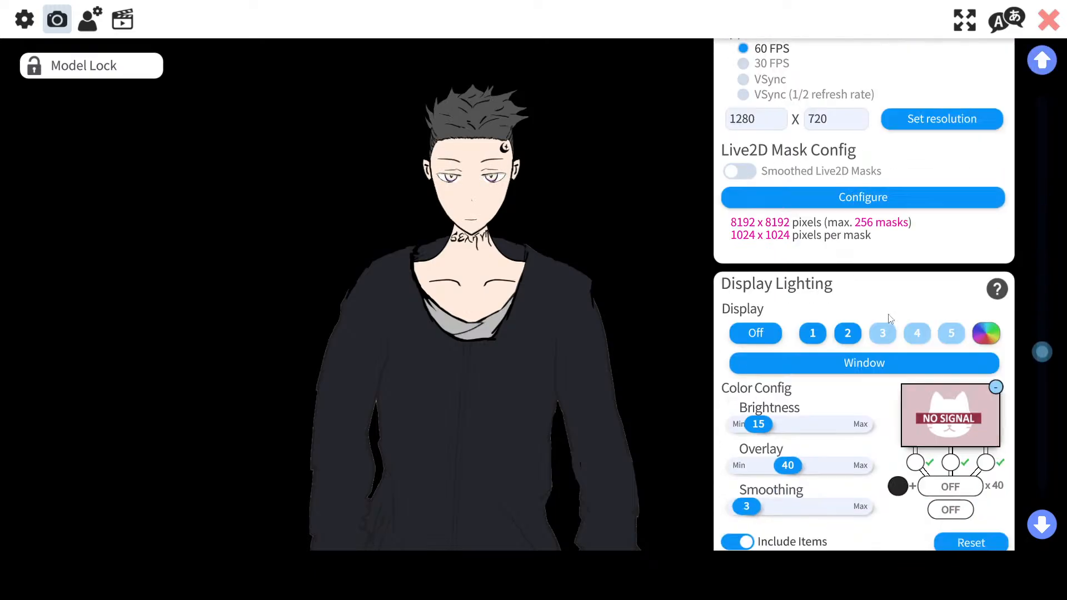
{"action": "scroll", "coordinate": [889, 317], "scroll_direction": "down", "scroll_amount": 10}
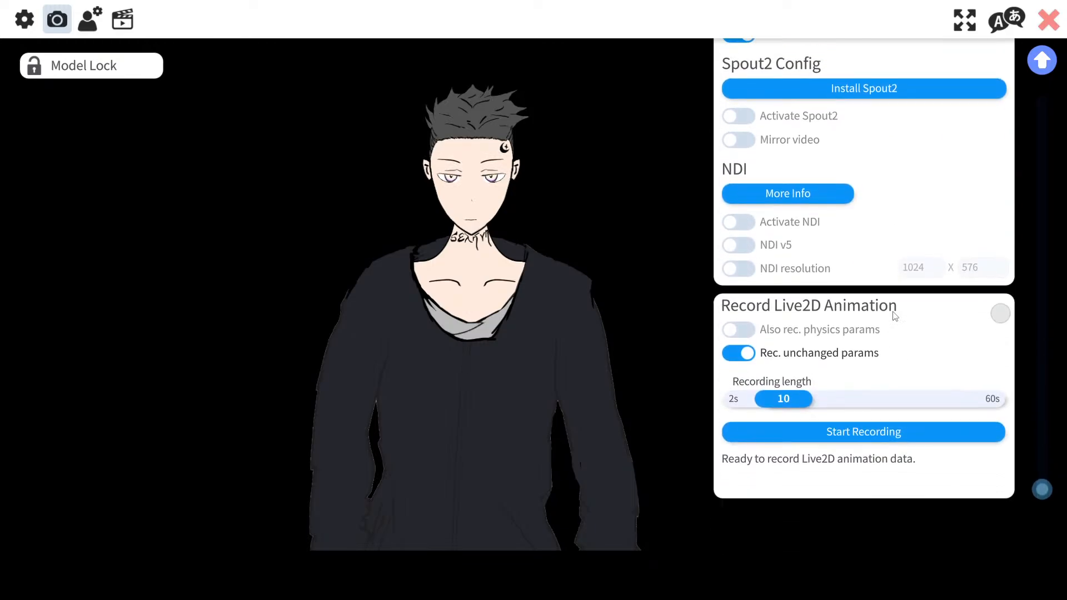
Step: Return to the model settings and scroll down to the physics settings and face rotation mapping
{"action": "left_click", "coordinate": [81, 23]}
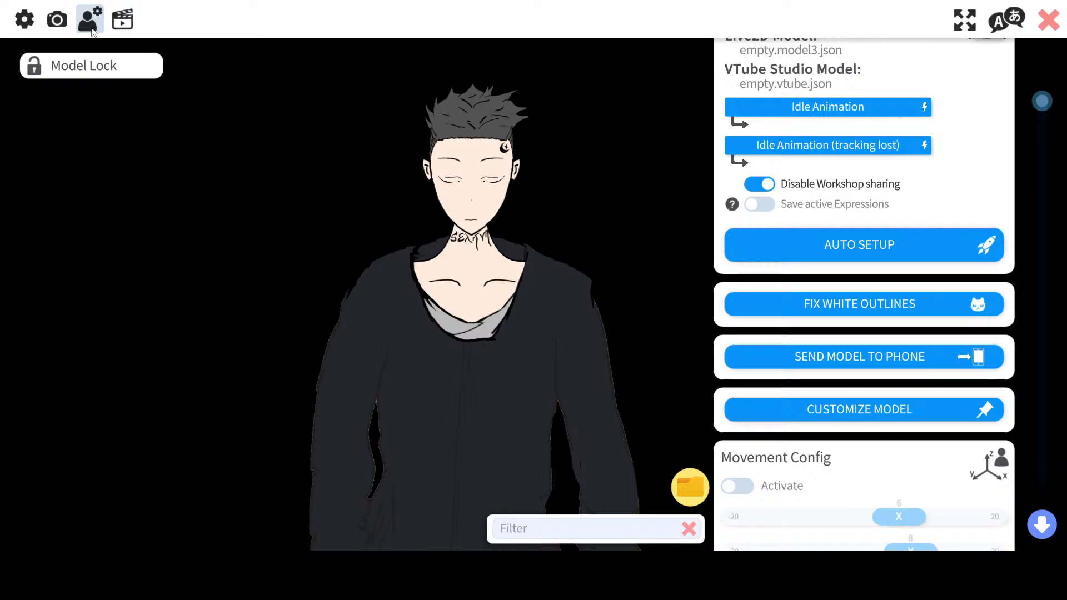
{"action": "scroll", "coordinate": [803, 250], "scroll_direction": "up", "scroll_amount": 1}
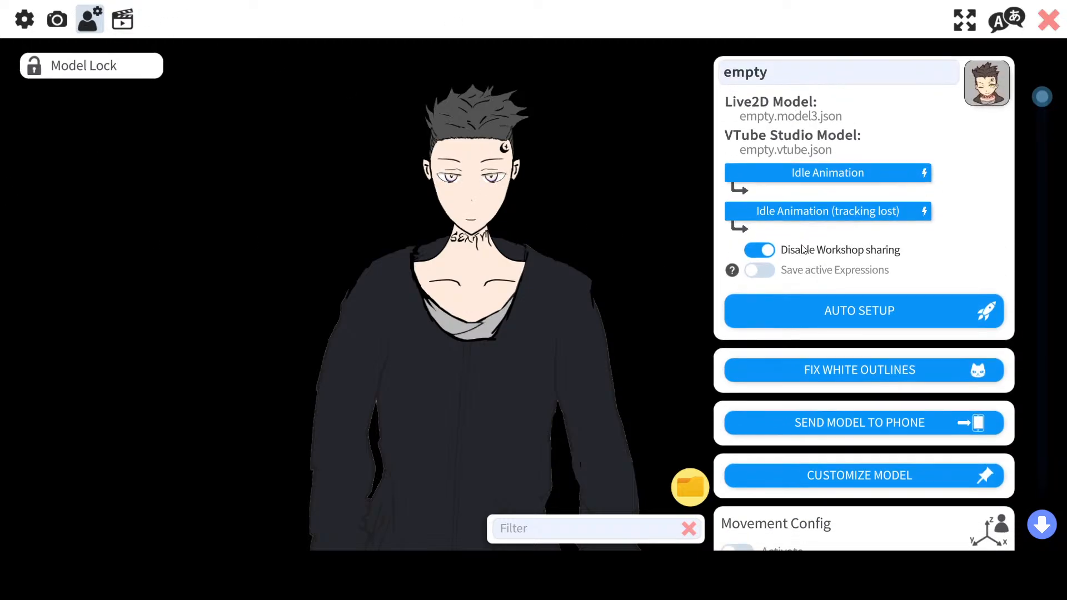
{"action": "scroll", "coordinate": [802, 247], "scroll_direction": "down", "scroll_amount": 4}
{"action": "scroll", "coordinate": [803, 250], "scroll_direction": "down", "scroll_amount": 7}
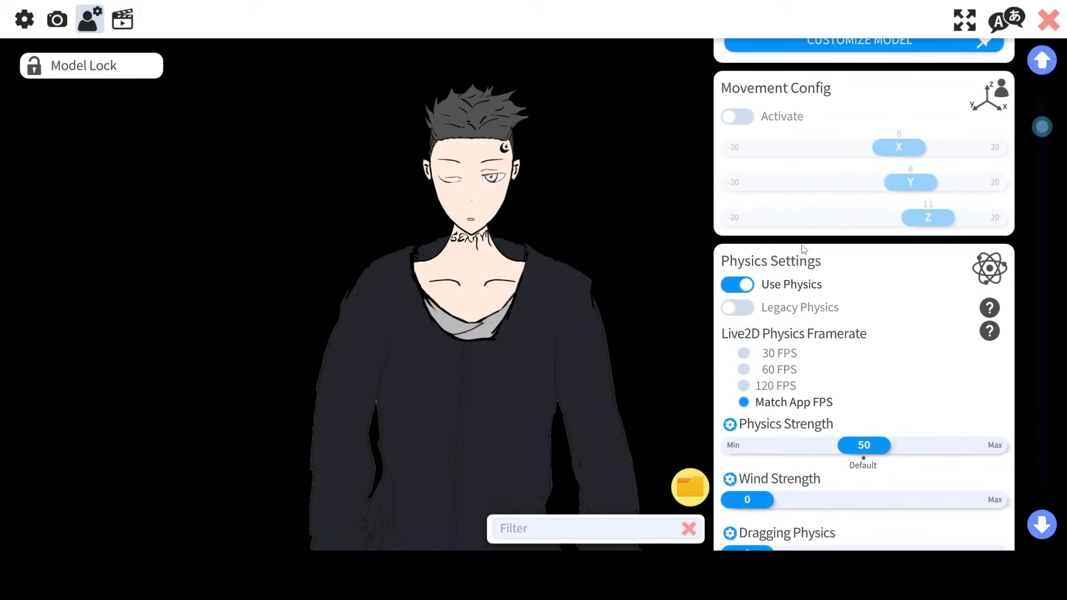
{"action": "scroll", "coordinate": [803, 250], "scroll_direction": "down", "scroll_amount": 5}
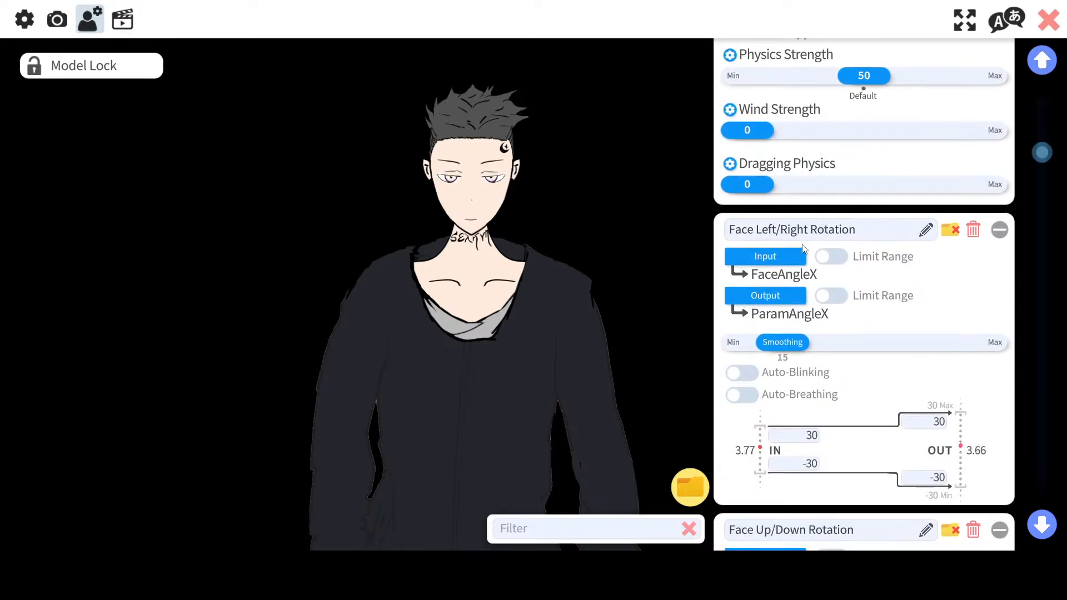
{"action": "scroll", "coordinate": [803, 250], "scroll_direction": "up", "scroll_amount": 3}
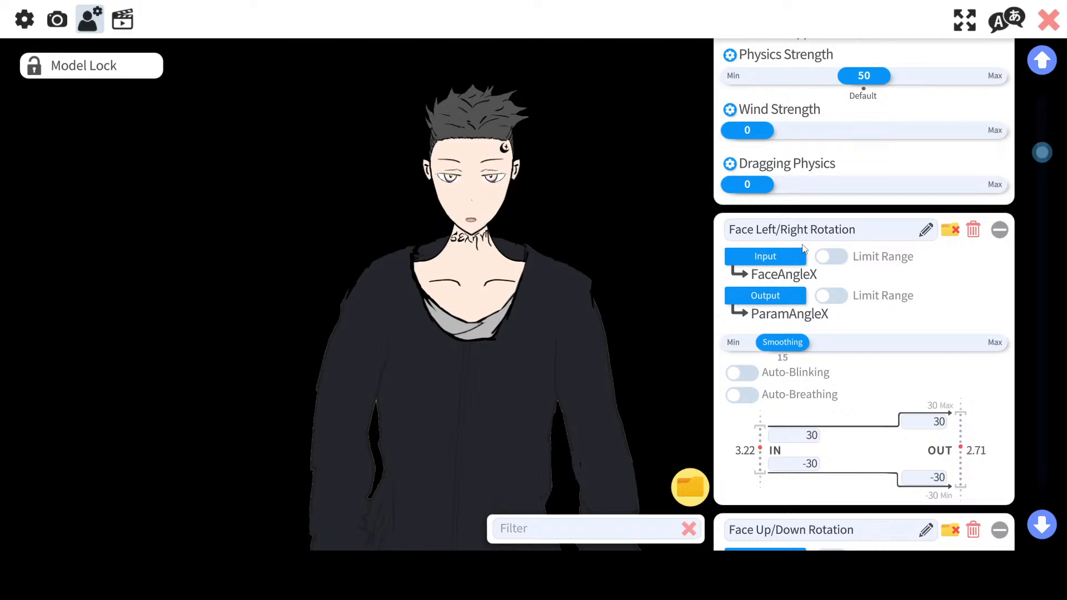
Step: Scroll through the physics settings and the face rotation and eye parameter mappings
{"action": "scroll", "coordinate": [804, 248], "scroll_direction": "up", "scroll_amount": 15}
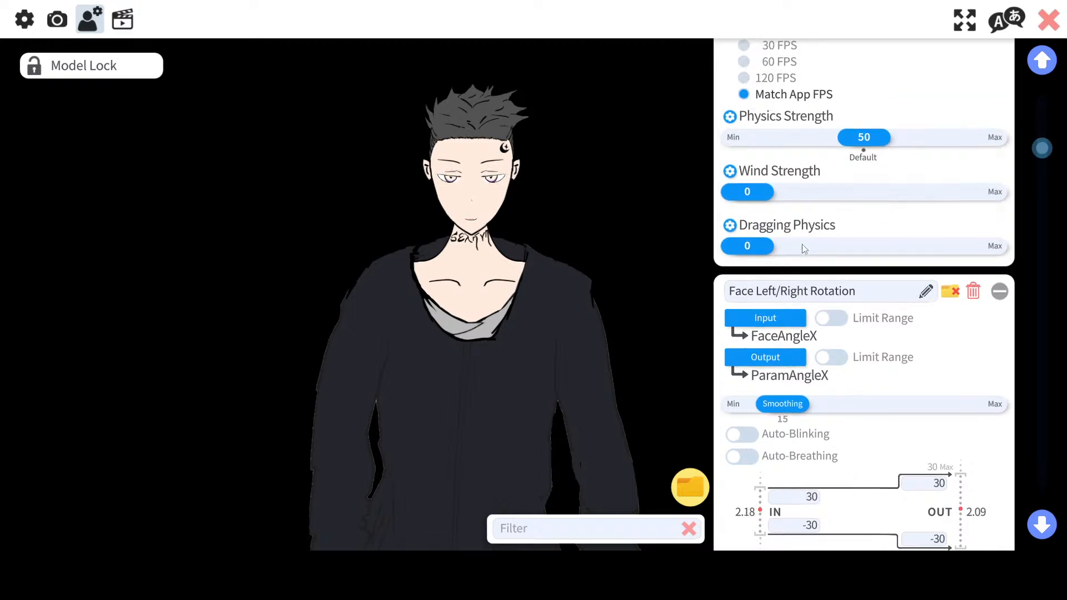
{"action": "scroll", "coordinate": [803, 248], "scroll_direction": "down", "scroll_amount": 1}
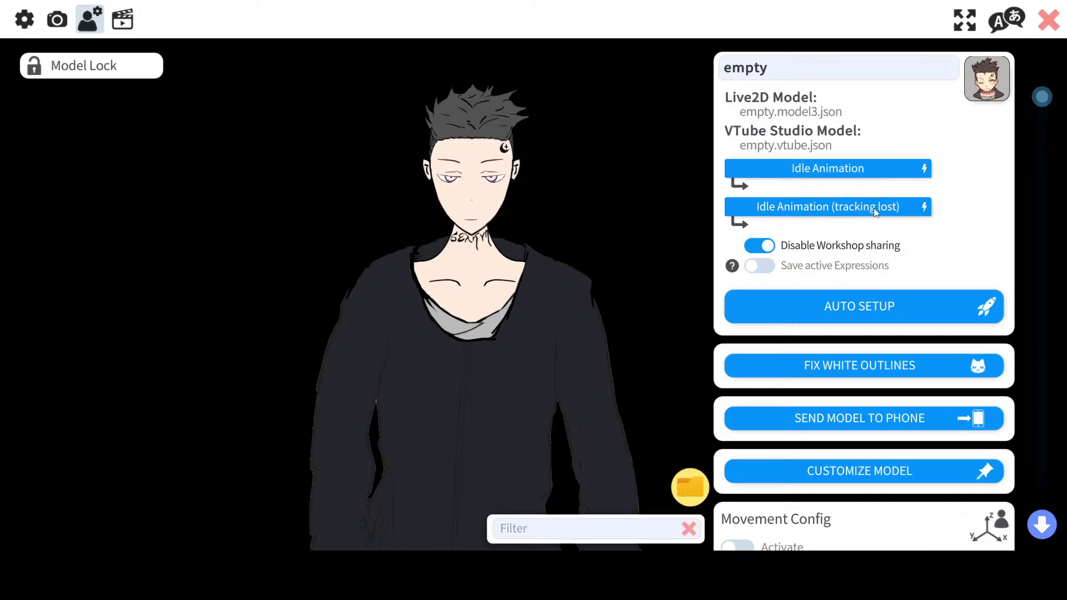
{"action": "scroll", "coordinate": [850, 305], "scroll_direction": "down", "scroll_amount": 15}
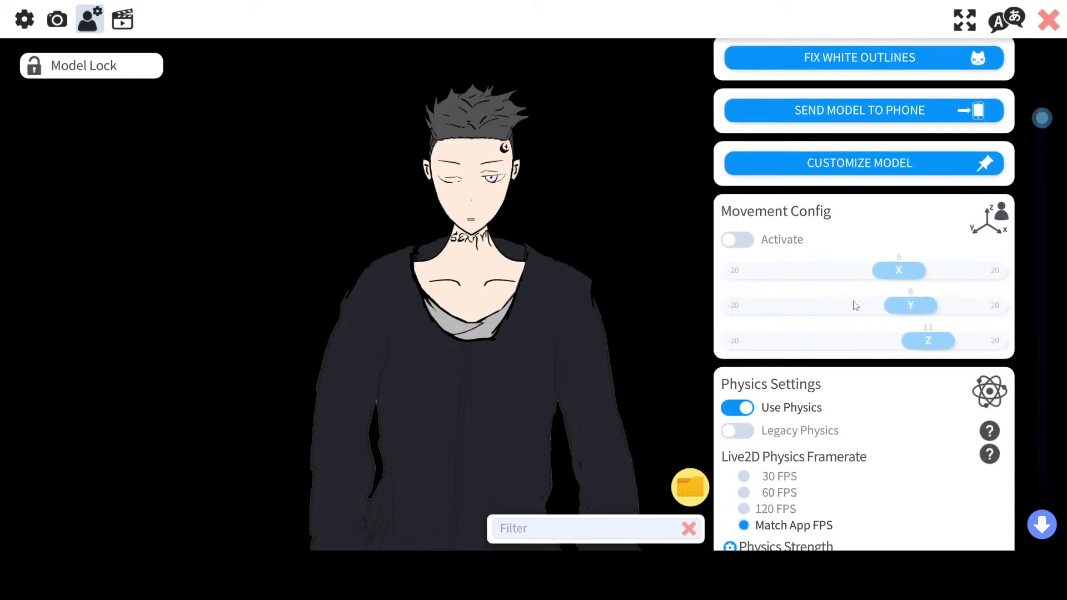
{"action": "scroll", "coordinate": [856, 304], "scroll_direction": "down", "scroll_amount": 6}
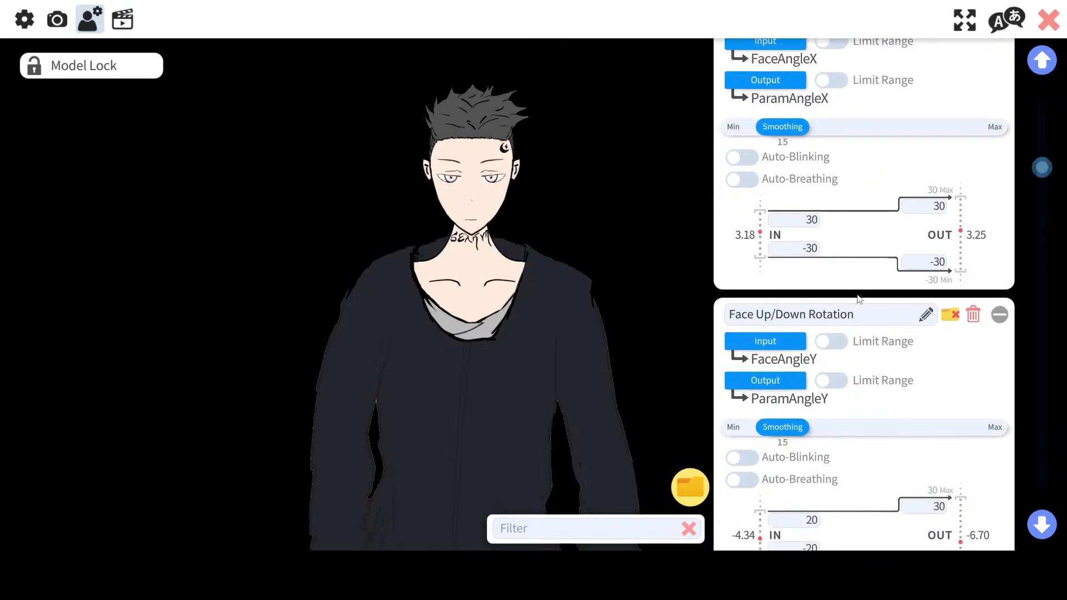
{"action": "scroll", "coordinate": [858, 299], "scroll_direction": "up", "scroll_amount": 5}
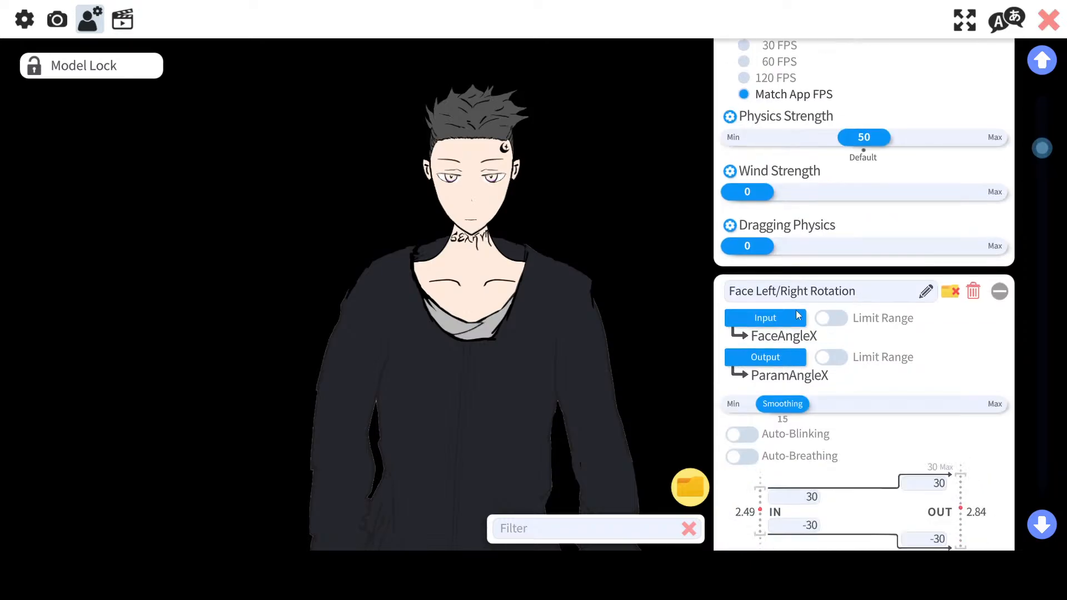
{"action": "scroll", "coordinate": [793, 317], "scroll_direction": "down", "scroll_amount": 6}
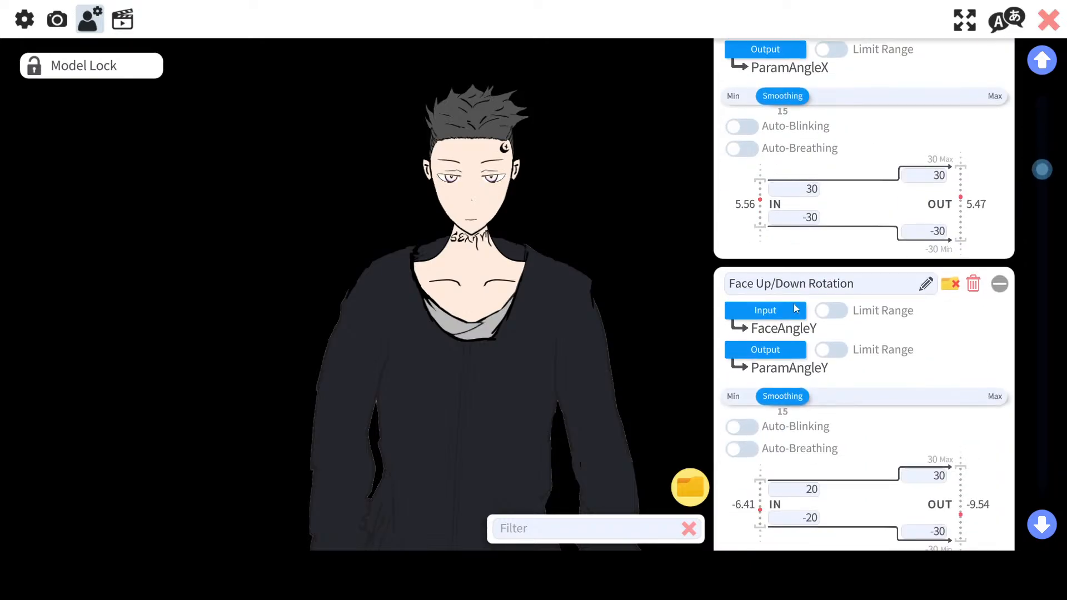
{"action": "scroll", "coordinate": [797, 305], "scroll_direction": "down", "scroll_amount": 3}
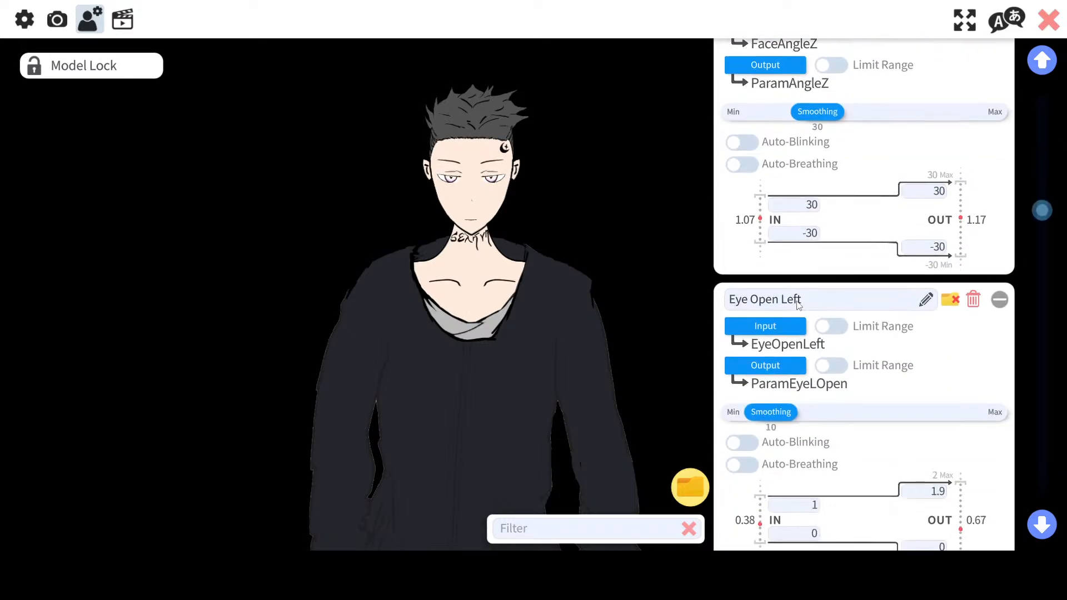
{"action": "scroll", "coordinate": [797, 305], "scroll_direction": "up", "scroll_amount": 5}
{"action": "scroll", "coordinate": [797, 301], "scroll_direction": "up", "scroll_amount": 2}
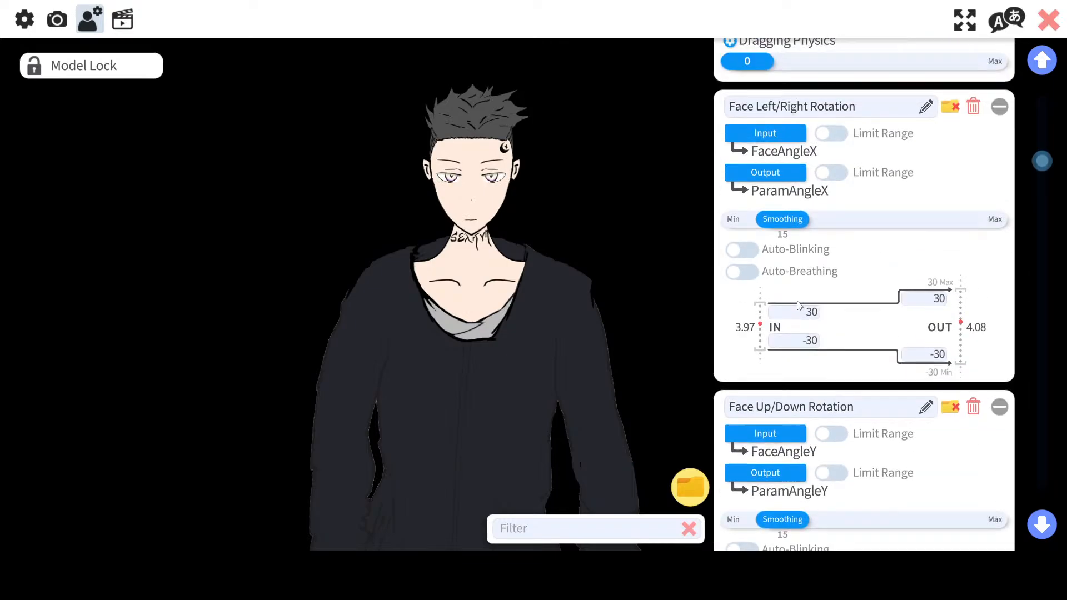
Step: Remap the Face Left/Right Rotation entry to input FaceAngleZ and output ParamAngleZ2 (Angle Z Physic)
{"action": "left_click", "coordinate": [783, 127]}
{"action": "scroll", "coordinate": [527, 324], "scroll_direction": "down", "scroll_amount": 3}
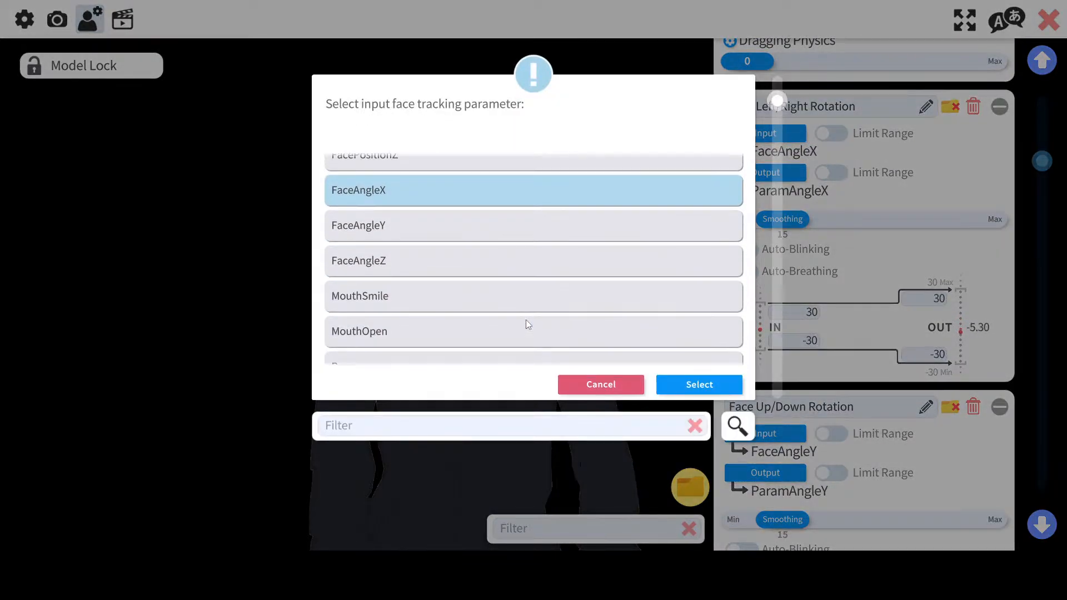
{"action": "left_click", "coordinate": [496, 262]}
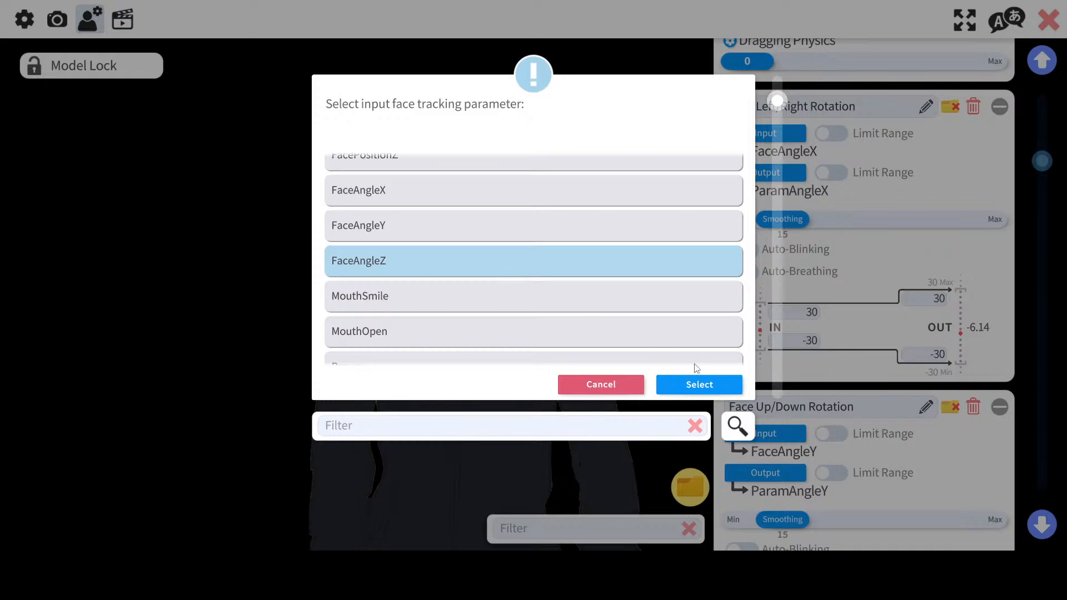
{"action": "left_click", "coordinate": [698, 385]}
{"action": "left_click", "coordinate": [781, 168]}
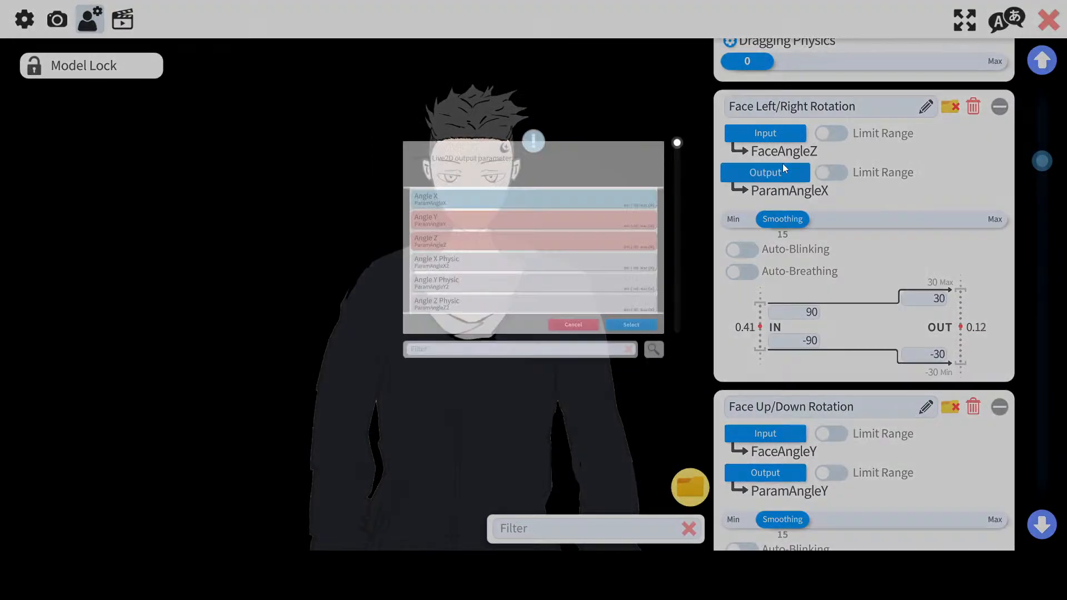
{"action": "scroll", "coordinate": [484, 266], "scroll_direction": "down", "scroll_amount": 1}
{"action": "left_click", "coordinate": [413, 315]}
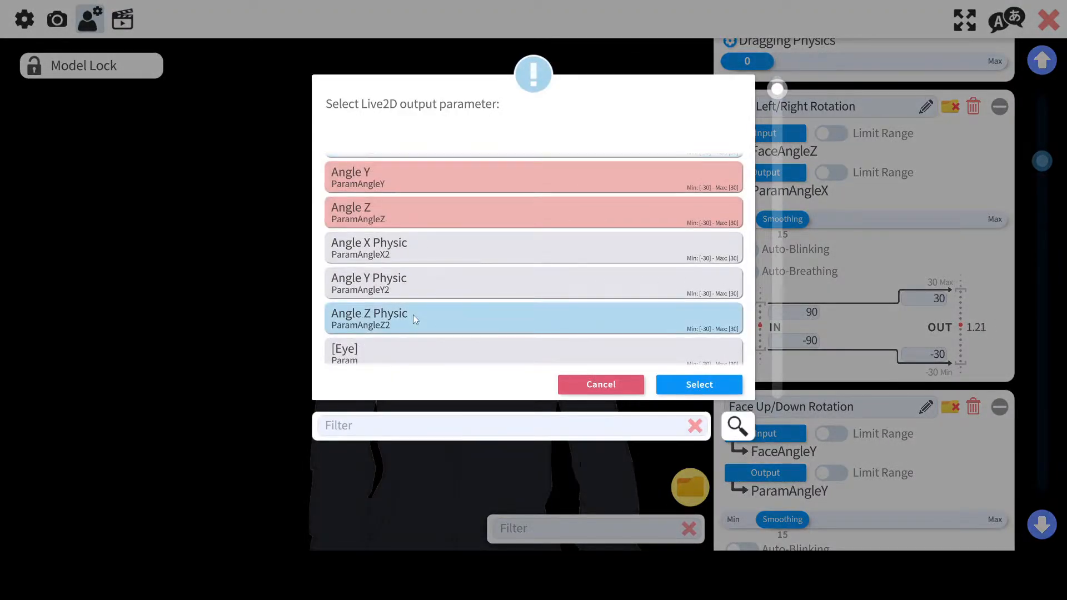
{"action": "left_click", "coordinate": [699, 384]}
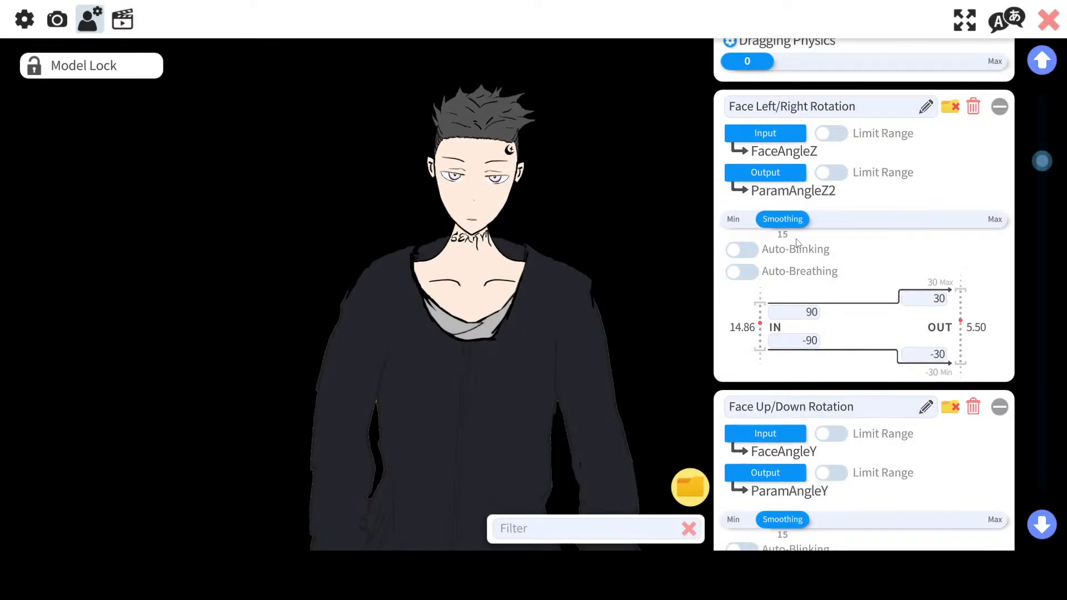
Step: Scroll through the remaining parameter mappings down to Body Rotation Z, then back to the model settings top
{"action": "scroll", "coordinate": [797, 243], "scroll_direction": "up", "scroll_amount": 1}
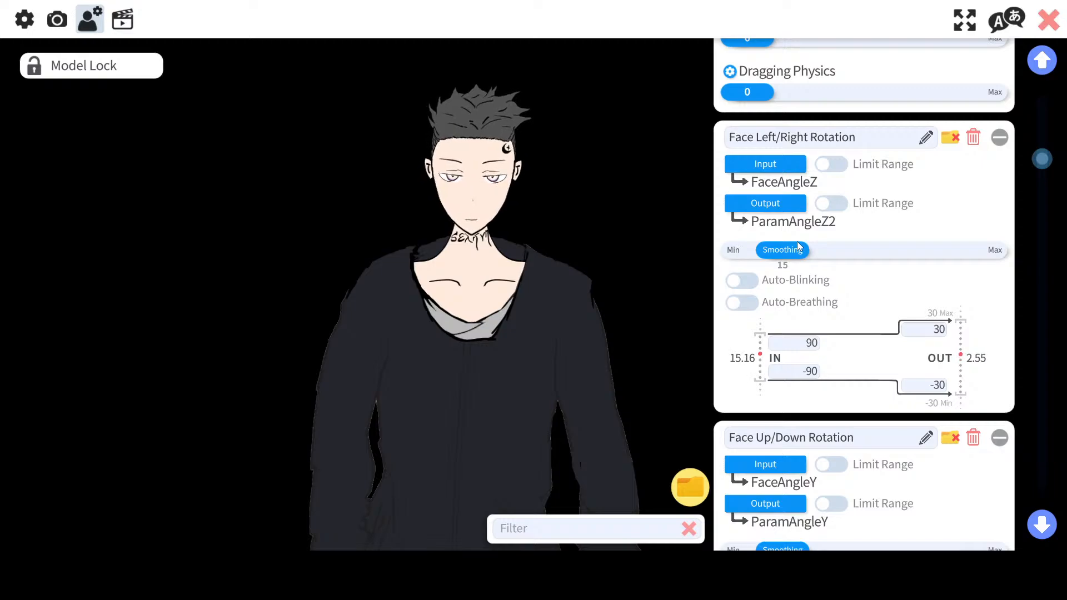
{"action": "scroll", "coordinate": [798, 245], "scroll_direction": "down", "scroll_amount": 3}
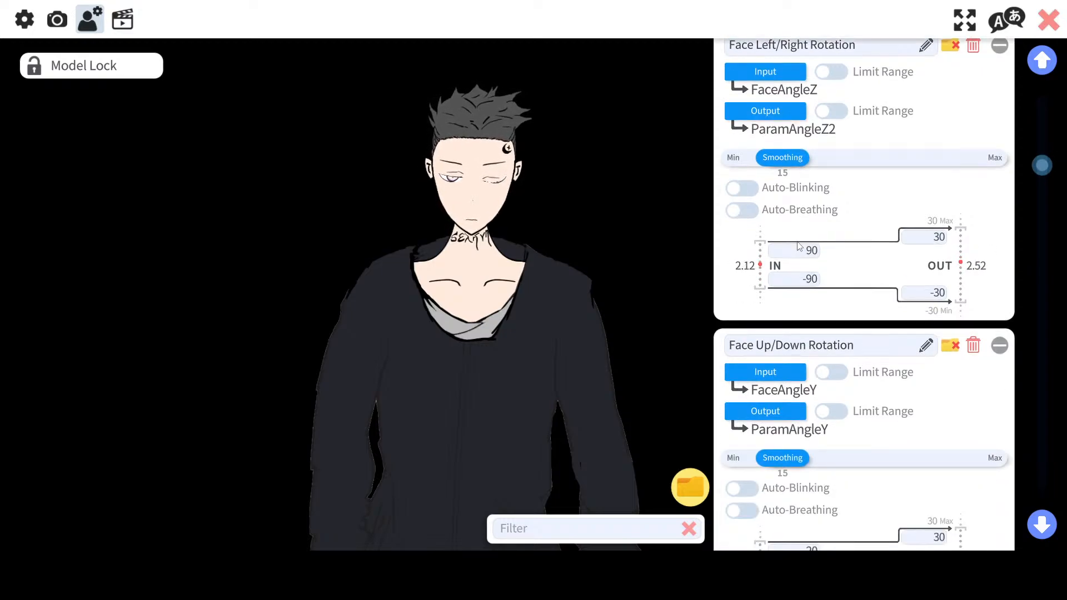
{"action": "scroll", "coordinate": [798, 246], "scroll_direction": "down", "scroll_amount": 11}
{"action": "scroll", "coordinate": [798, 246], "scroll_direction": "down", "scroll_amount": 13}
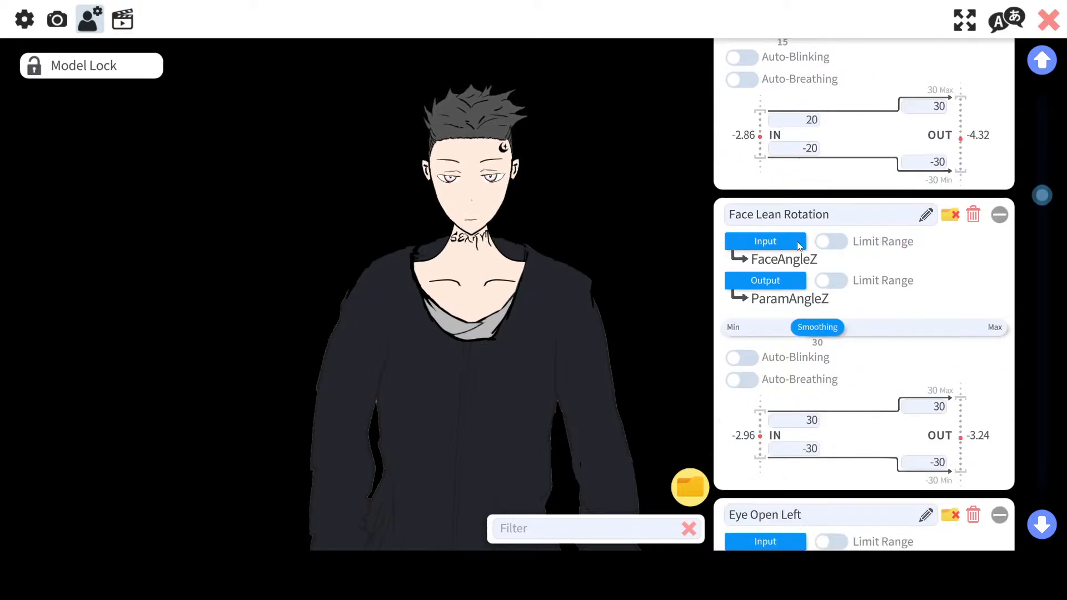
{"action": "scroll", "coordinate": [798, 245], "scroll_direction": "down", "scroll_amount": 18}
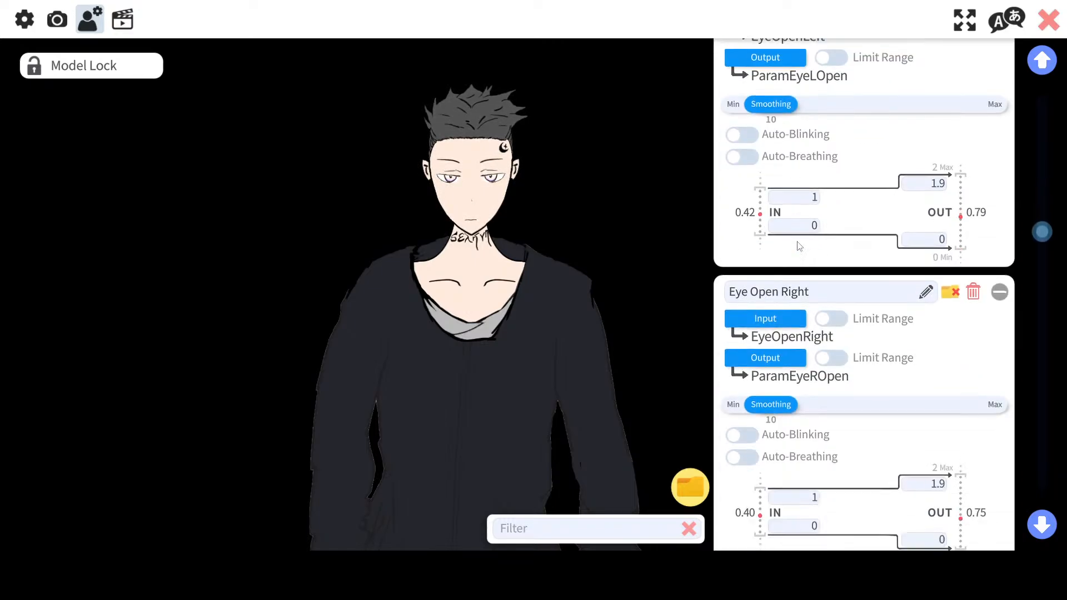
{"action": "scroll", "coordinate": [797, 244], "scroll_direction": "down", "scroll_amount": 5}
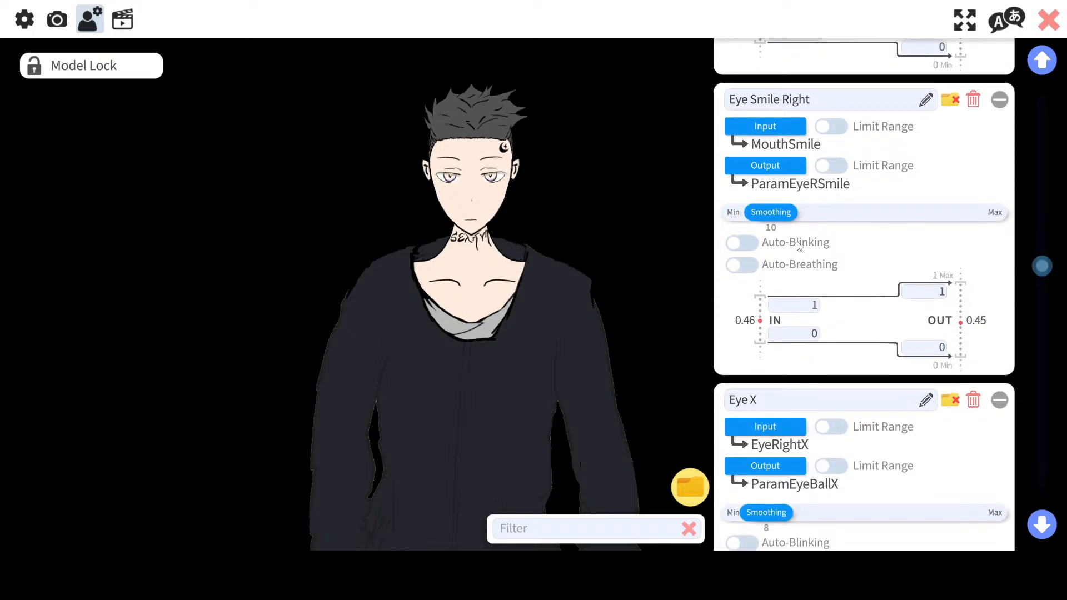
{"action": "scroll", "coordinate": [798, 246], "scroll_direction": "down", "scroll_amount": 5}
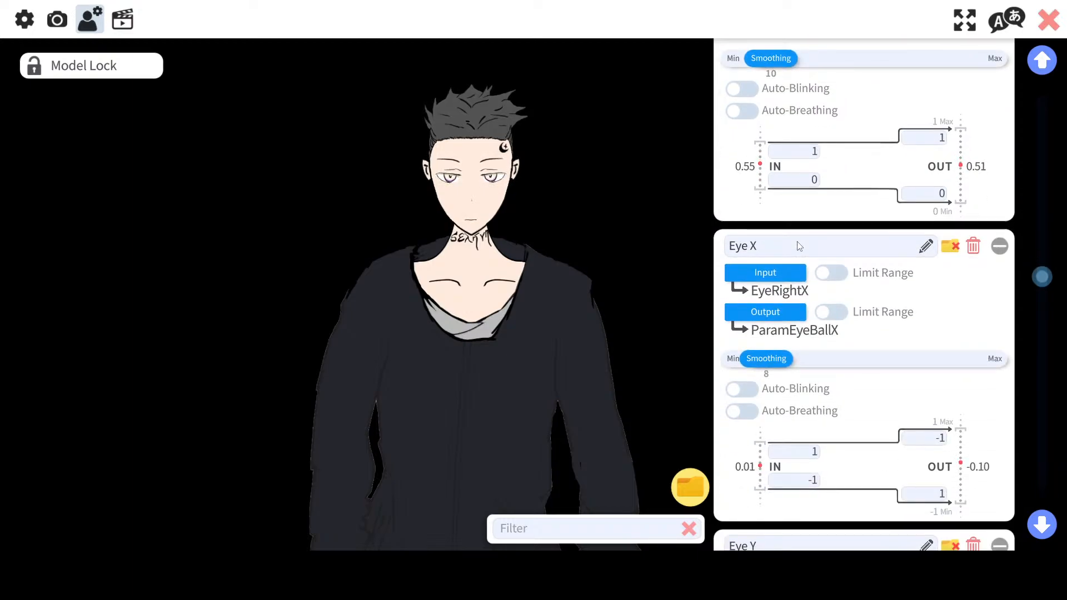
{"action": "scroll", "coordinate": [798, 246], "scroll_direction": "down", "scroll_amount": 5}
{"action": "scroll", "coordinate": [798, 245], "scroll_direction": "down", "scroll_amount": 7}
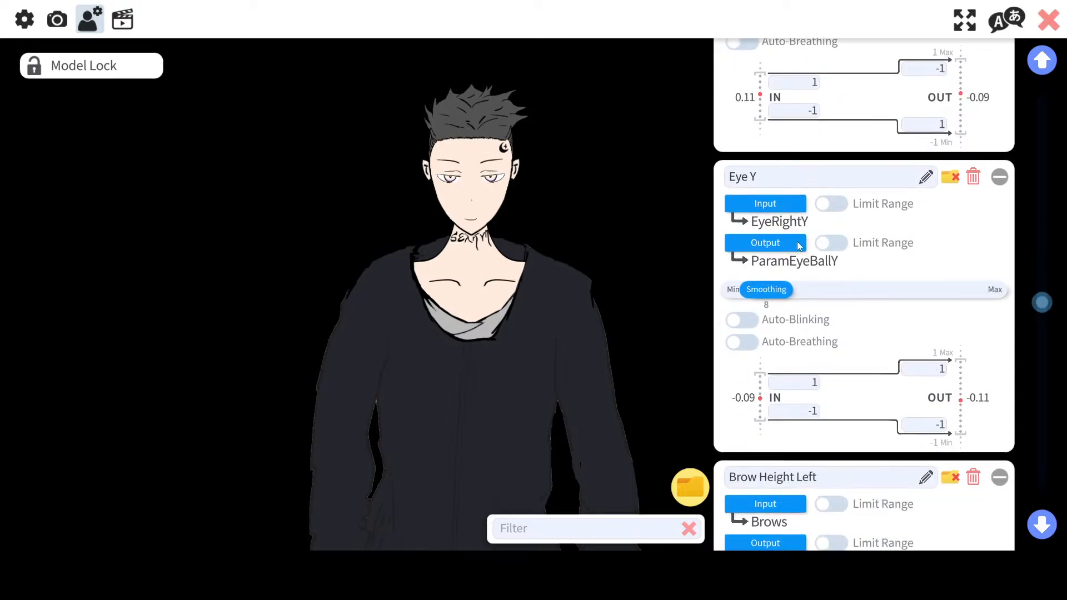
{"action": "scroll", "coordinate": [797, 244], "scroll_direction": "down", "scroll_amount": 20}
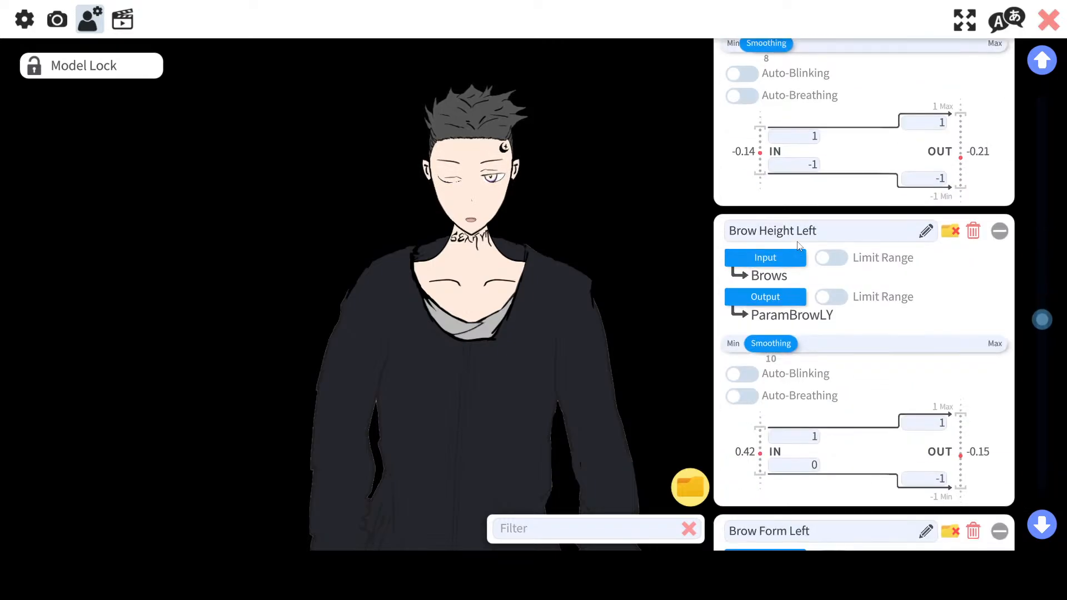
{"action": "scroll", "coordinate": [799, 246], "scroll_direction": "down", "scroll_amount": 4}
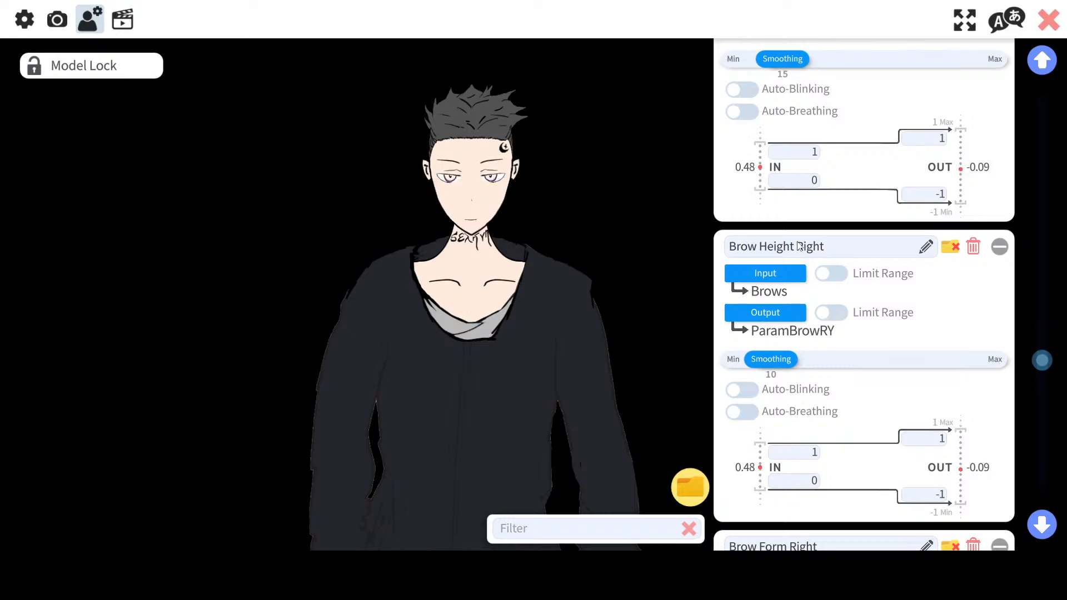
{"action": "scroll", "coordinate": [798, 245], "scroll_direction": "down", "scroll_amount": 20}
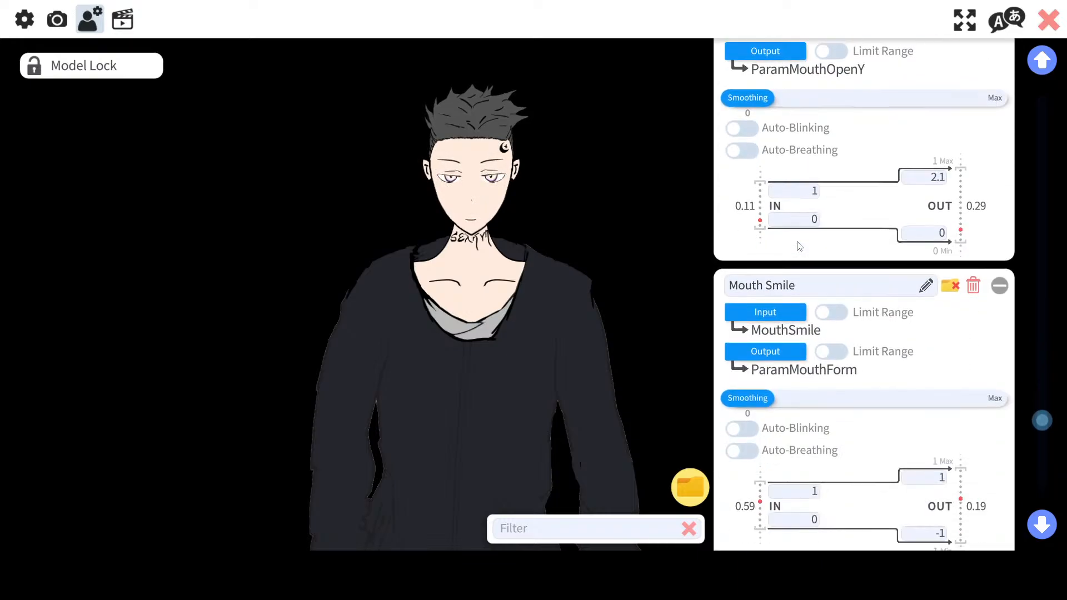
{"action": "scroll", "coordinate": [799, 246], "scroll_direction": "down", "scroll_amount": 2}
{"action": "scroll", "coordinate": [799, 246], "scroll_direction": "up", "scroll_amount": 3}
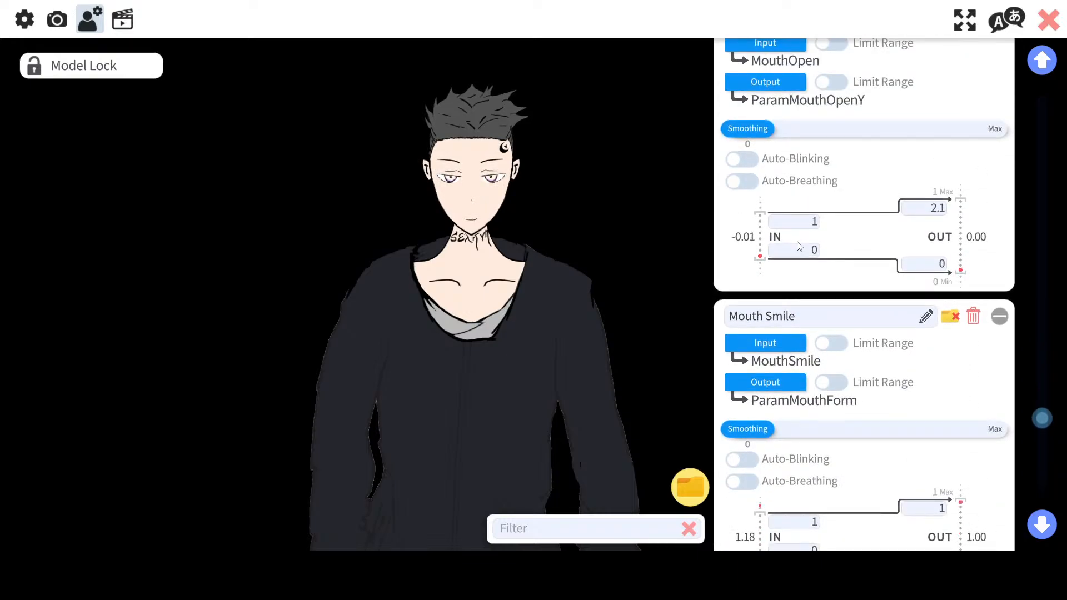
{"action": "scroll", "coordinate": [798, 246], "scroll_direction": "down", "scroll_amount": 20}
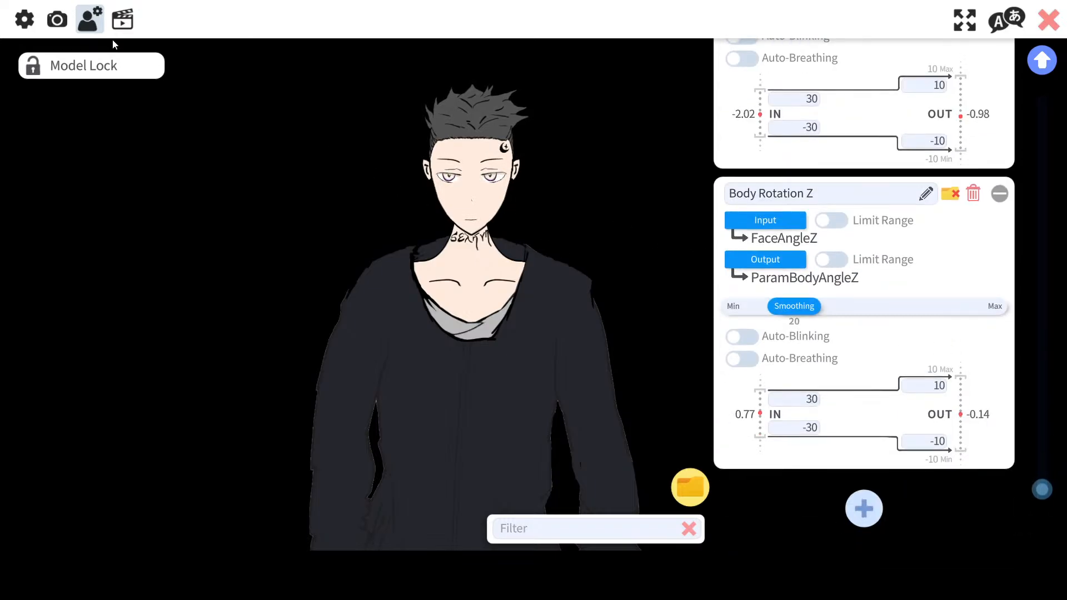
{"action": "left_click_drag", "start_coordinate": [1040, 482], "coordinate": [1023, 85]}
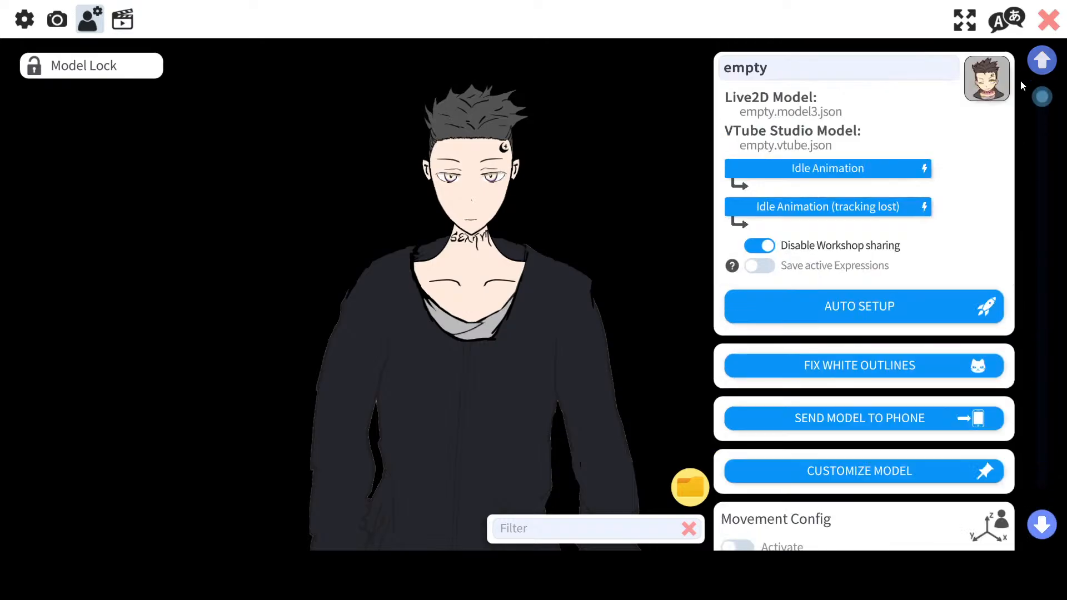
{"action": "scroll", "coordinate": [835, 218], "scroll_direction": "down", "scroll_amount": 3}
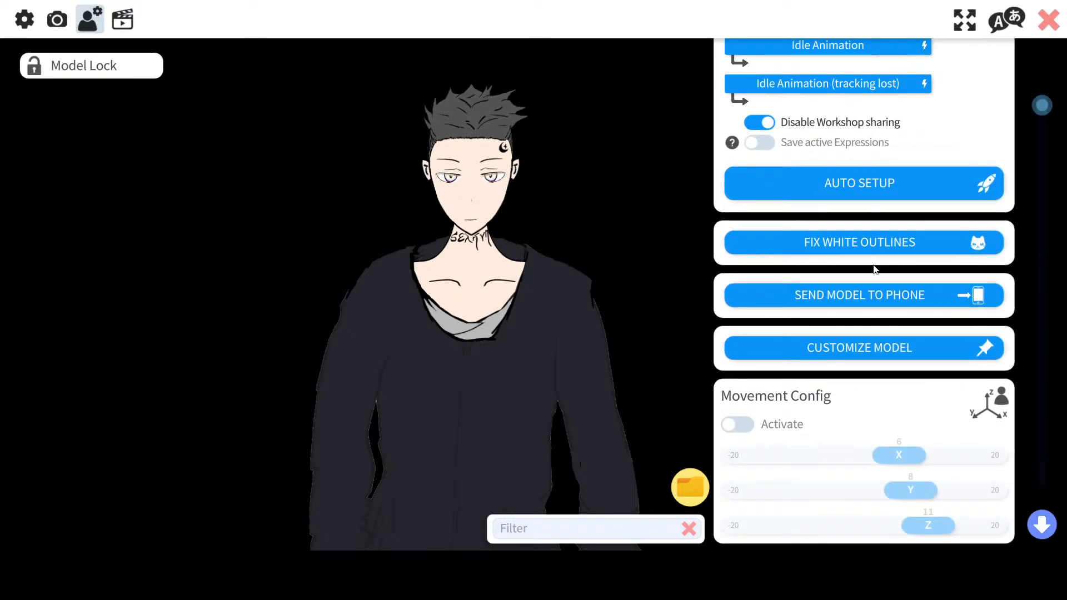
Step: Open the Expression Editor from the hotkey settings and start creating a new expression, scrolling to the Smile, Angry and Sad parameters
{"action": "left_click", "coordinate": [117, 23]}
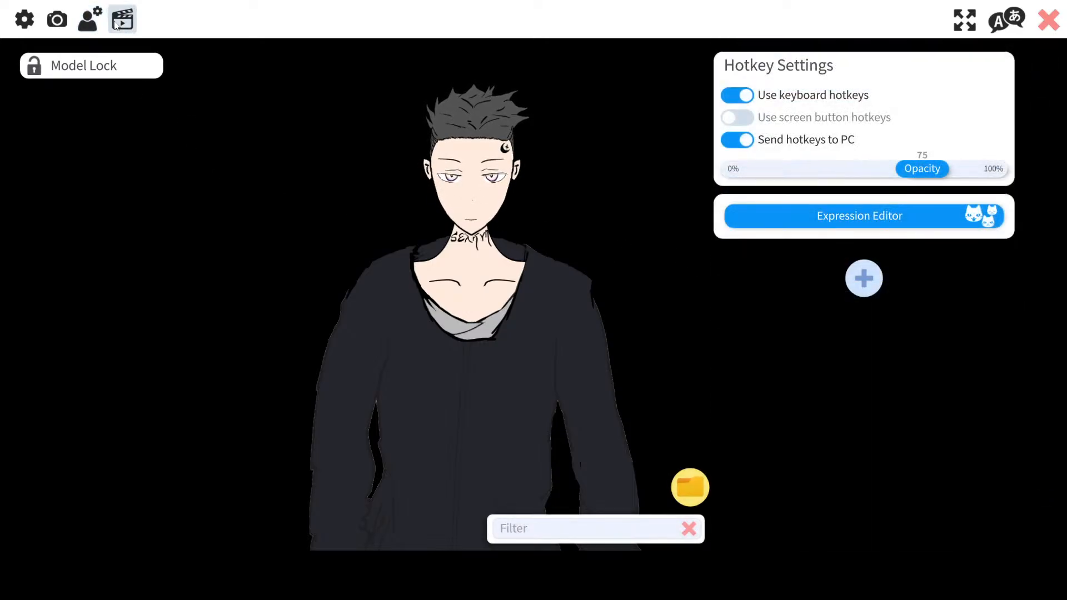
{"action": "left_click", "coordinate": [798, 225]}
{"action": "left_click", "coordinate": [483, 176]}
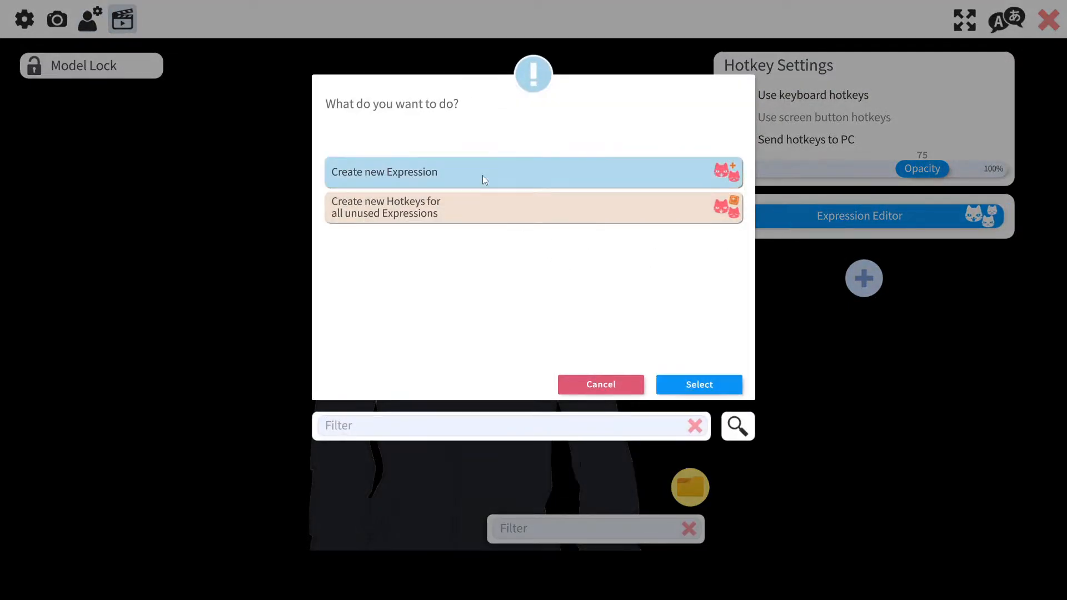
{"action": "left_click", "coordinate": [688, 380]}
{"action": "scroll", "coordinate": [889, 250], "scroll_direction": "down", "scroll_amount": 3}
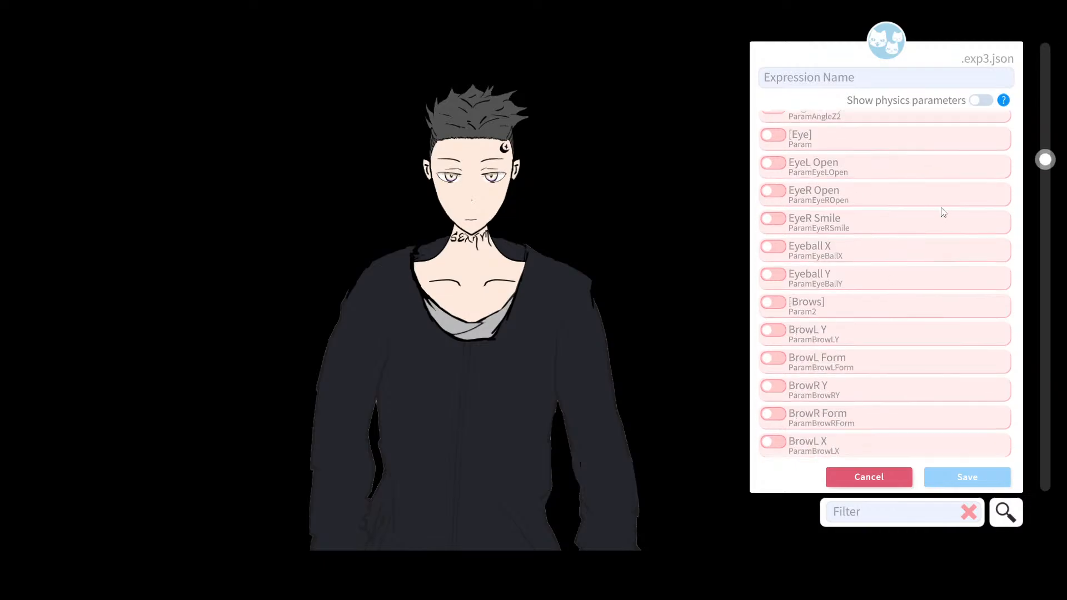
{"action": "scroll", "coordinate": [992, 166], "scroll_direction": "up", "scroll_amount": 3}
{"action": "left_click_drag", "start_coordinate": [1038, 65], "coordinate": [1038, 463]}
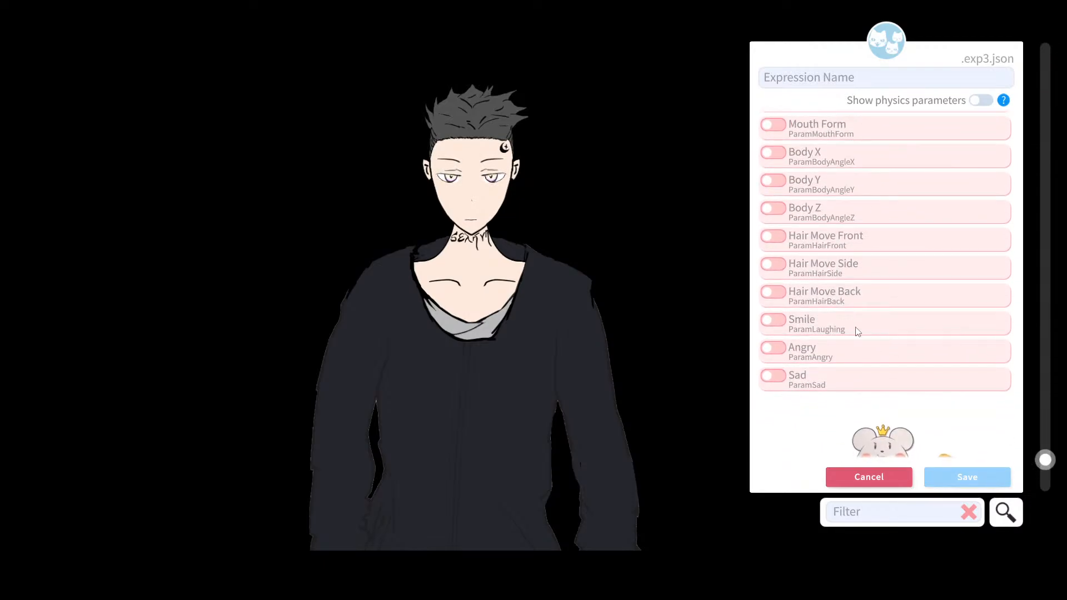
Step: Enable the Smile (ParamLaughing) parameter in the new expression and name the expression Smile
{"action": "left_click", "coordinate": [773, 320]}
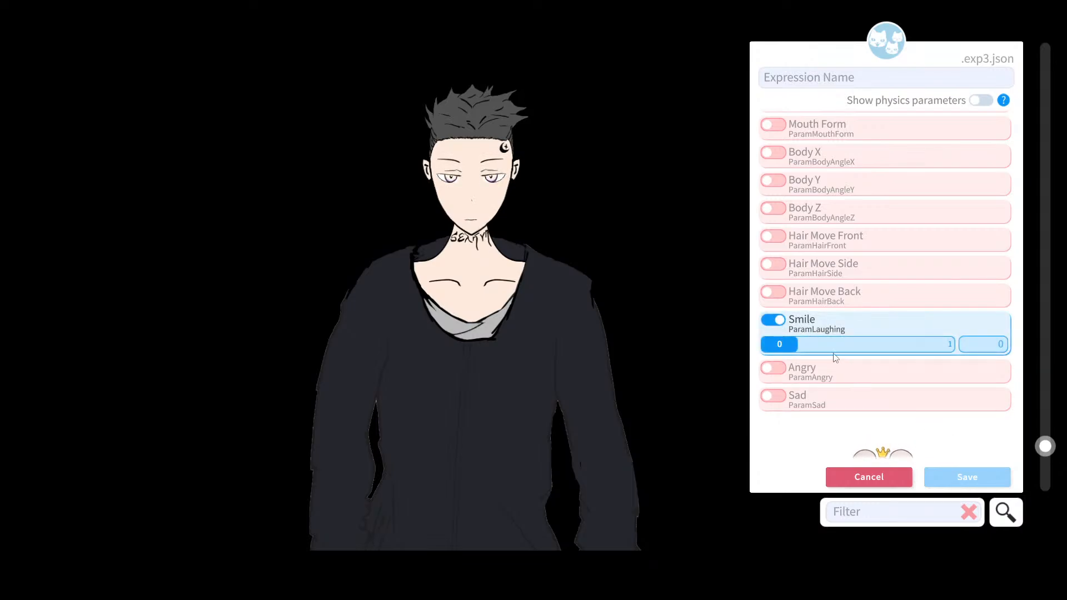
{"action": "left_click", "coordinate": [976, 341]}
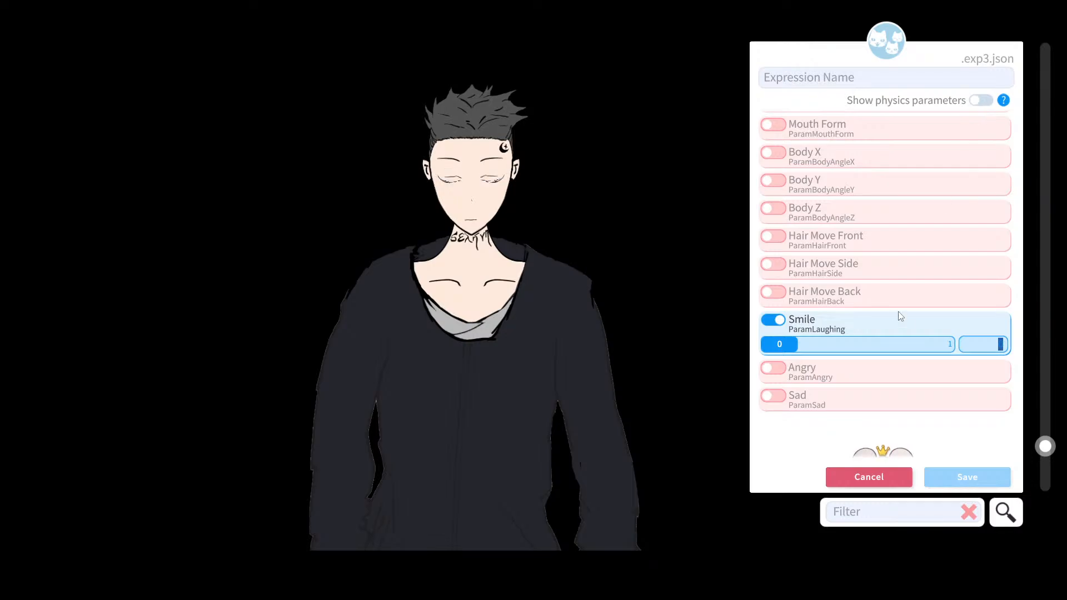
{"action": "left_click", "coordinate": [811, 78]}
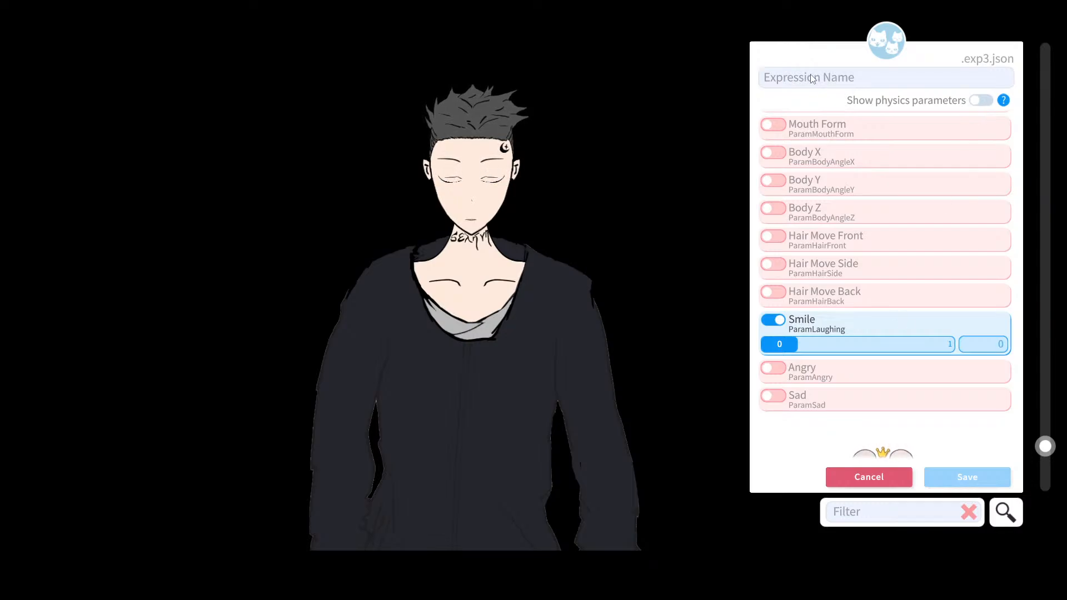
{"action": "type", "text": "Smile"}
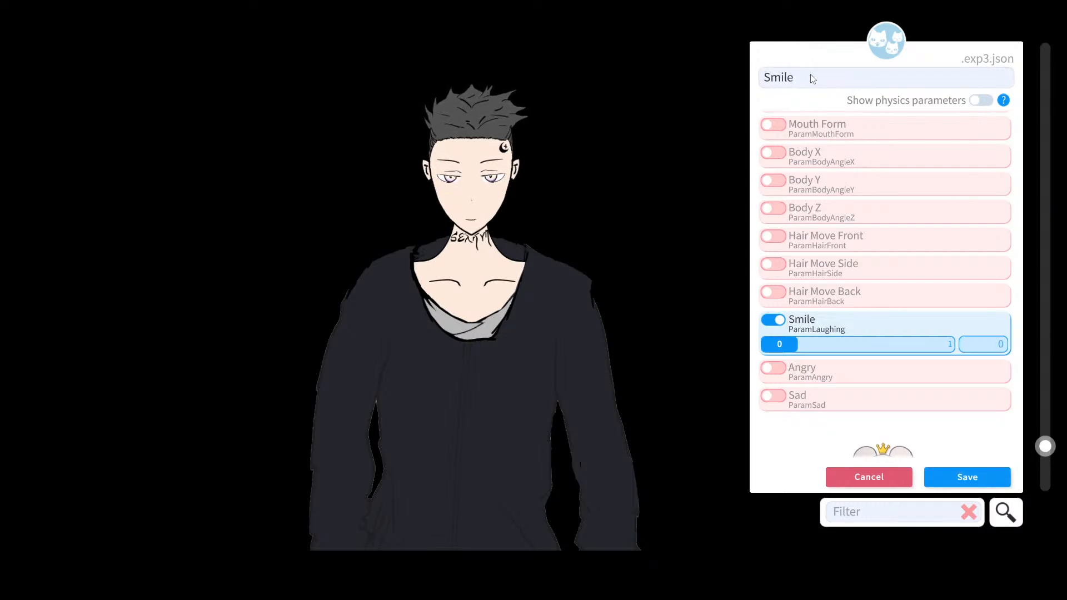
Step: Save the Smile expression and reopen Smile.exp3.json in the Expression Editor
{"action": "left_click", "coordinate": [948, 482]}
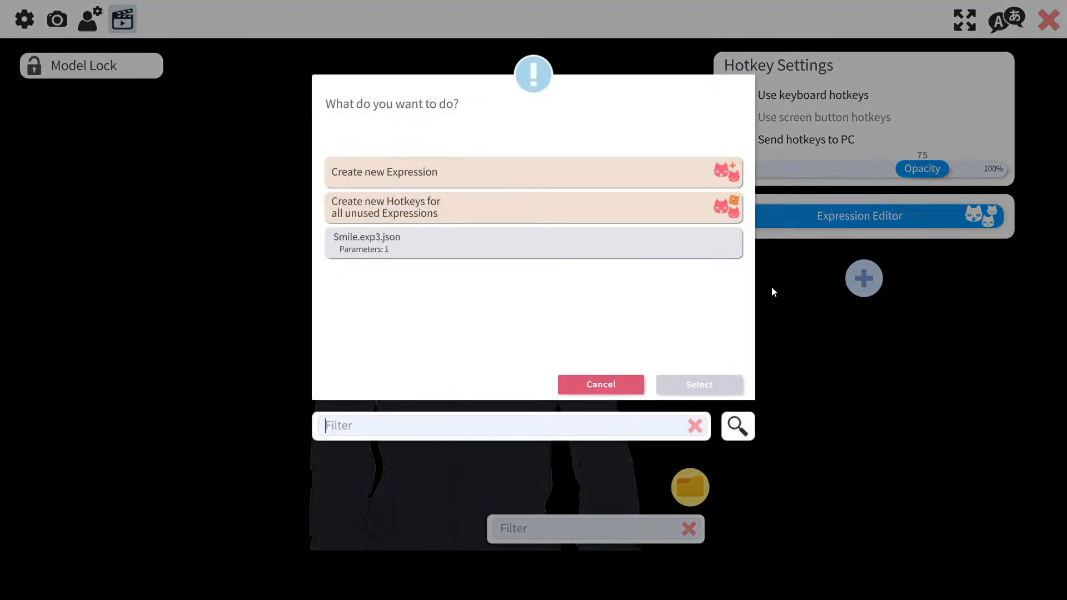
{"action": "left_click", "coordinate": [525, 248]}
{"action": "left_click", "coordinate": [723, 383]}
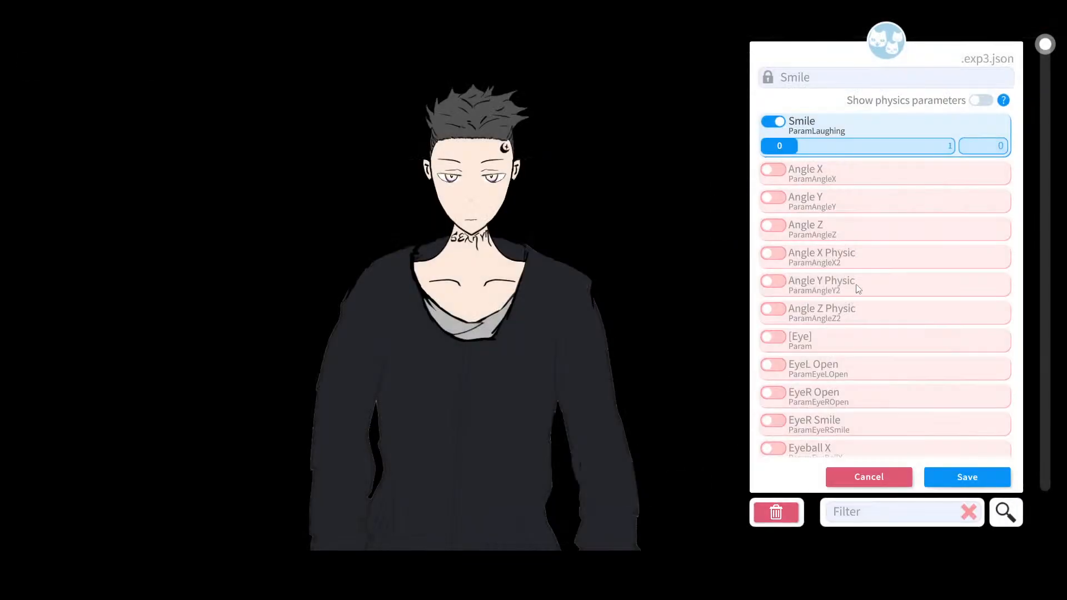
Step: Reopen the Smile expression, set its Smile parameter value to 1 and save it
{"action": "left_click", "coordinate": [869, 477]}
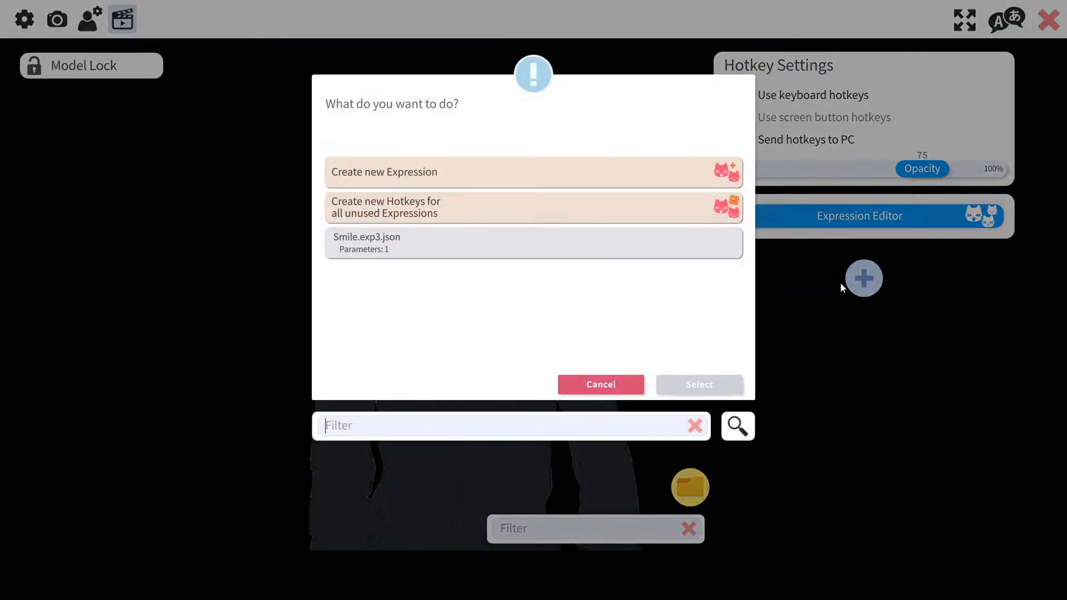
{"action": "left_click", "coordinate": [504, 244]}
{"action": "left_click", "coordinate": [713, 383]}
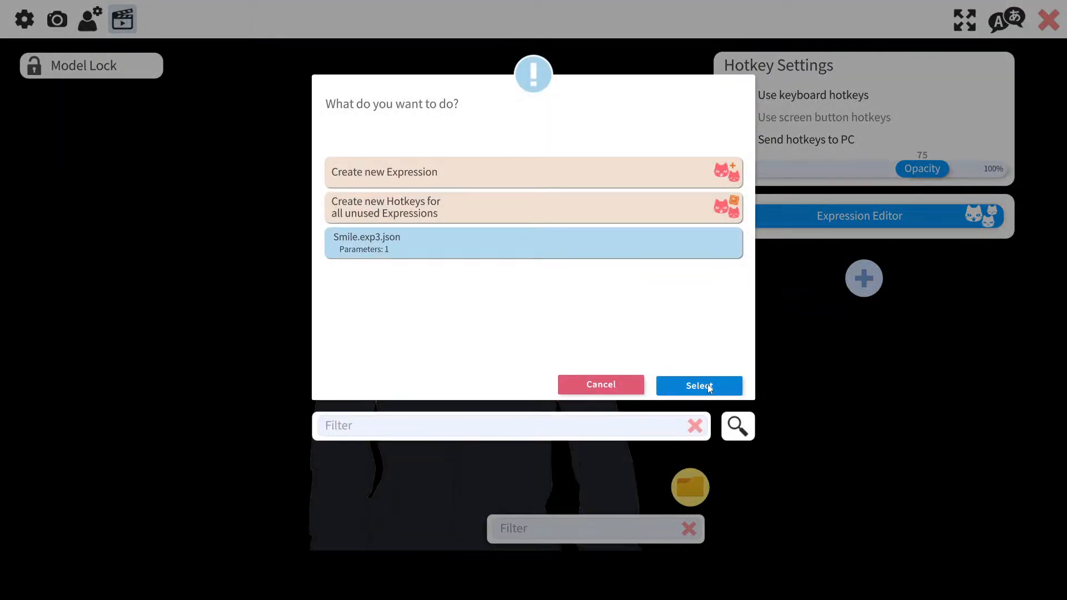
{"action": "left_click_drag", "start_coordinate": [779, 146], "coordinate": [936, 145]}
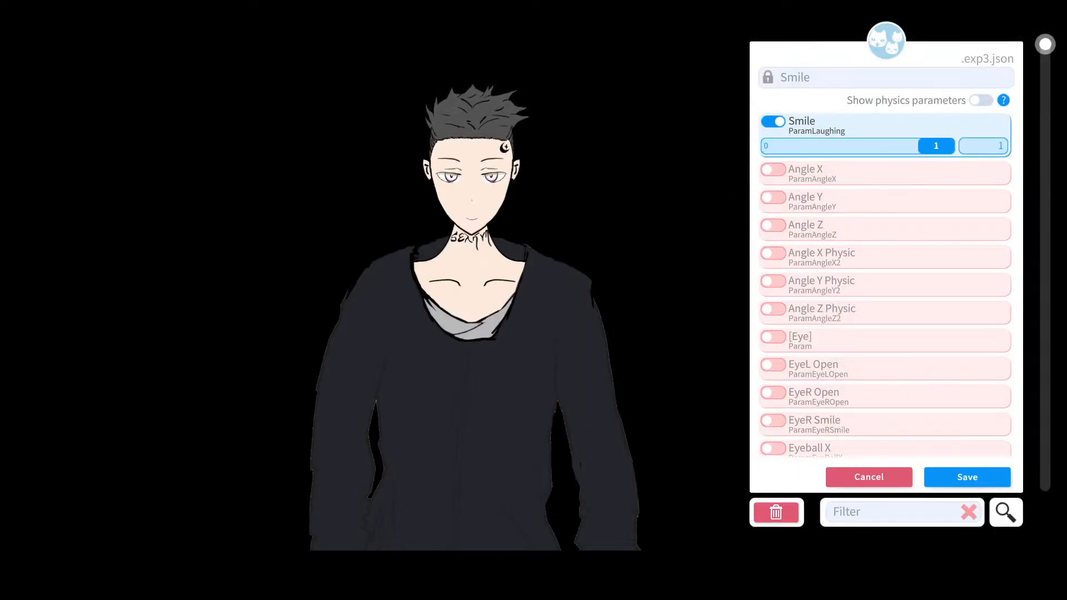
{"action": "left_click", "coordinate": [968, 480]}
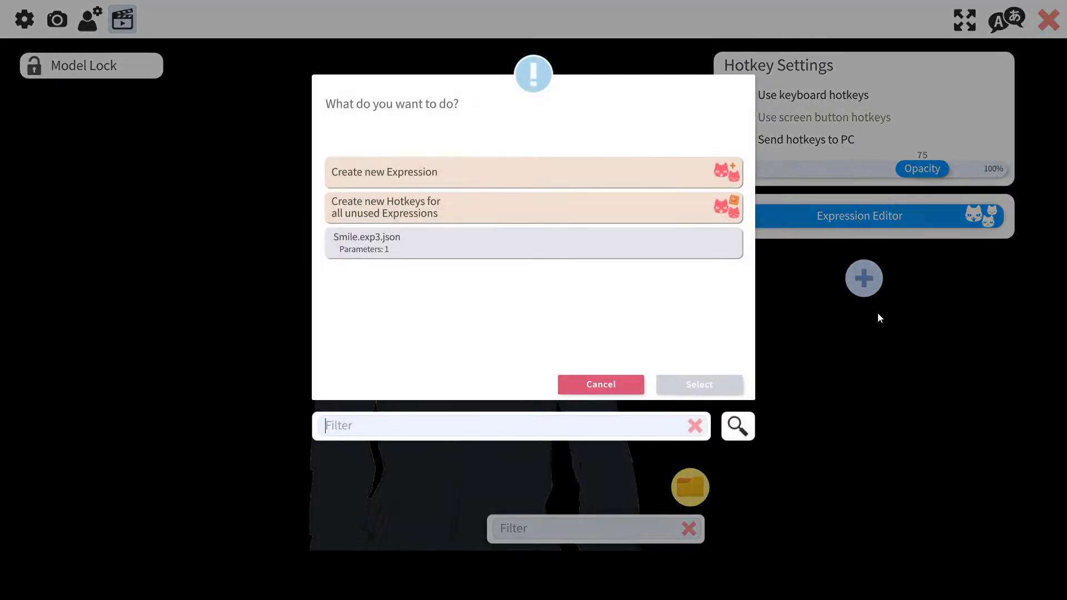
Step: Reopen the Smile expression, set its Smile parameter value to 0 and save it
{"action": "left_click", "coordinate": [547, 244]}
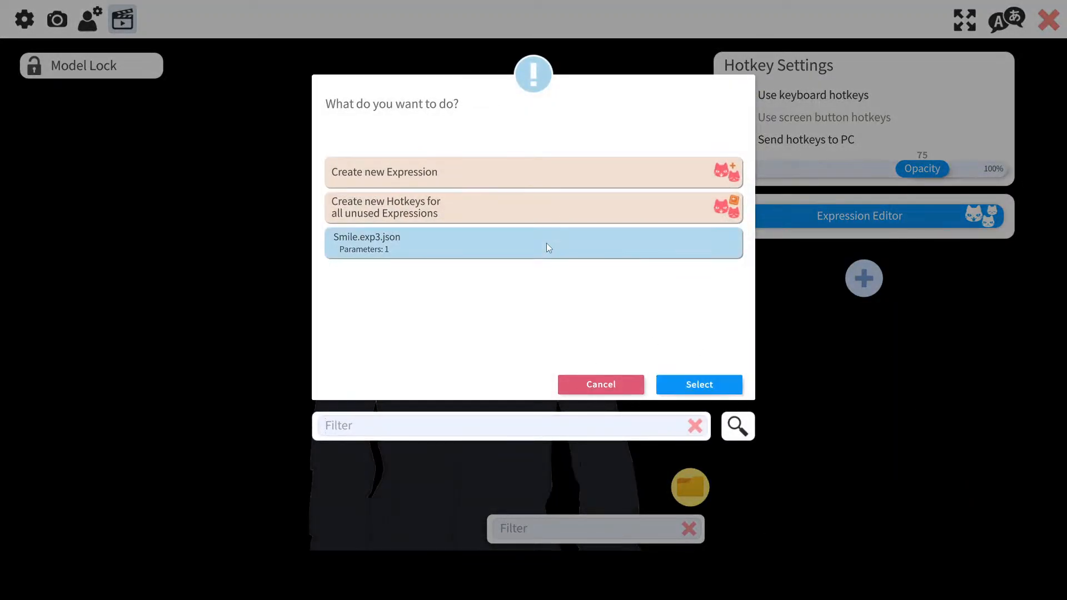
{"action": "left_click", "coordinate": [695, 383]}
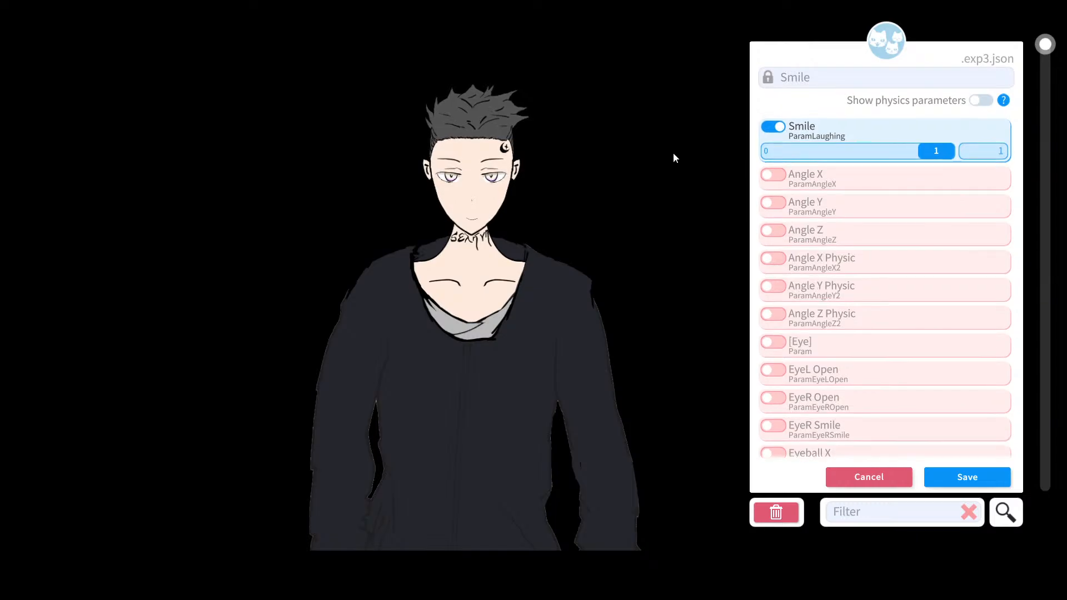
{"action": "left_click_drag", "start_coordinate": [925, 151], "coordinate": [731, 211]}
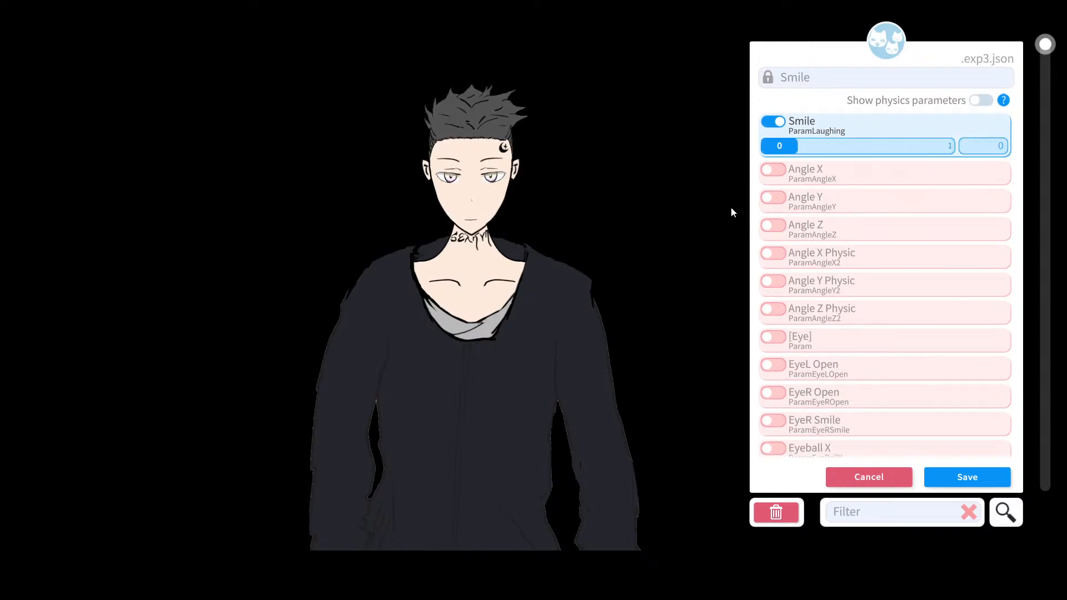
{"action": "left_click", "coordinate": [971, 476]}
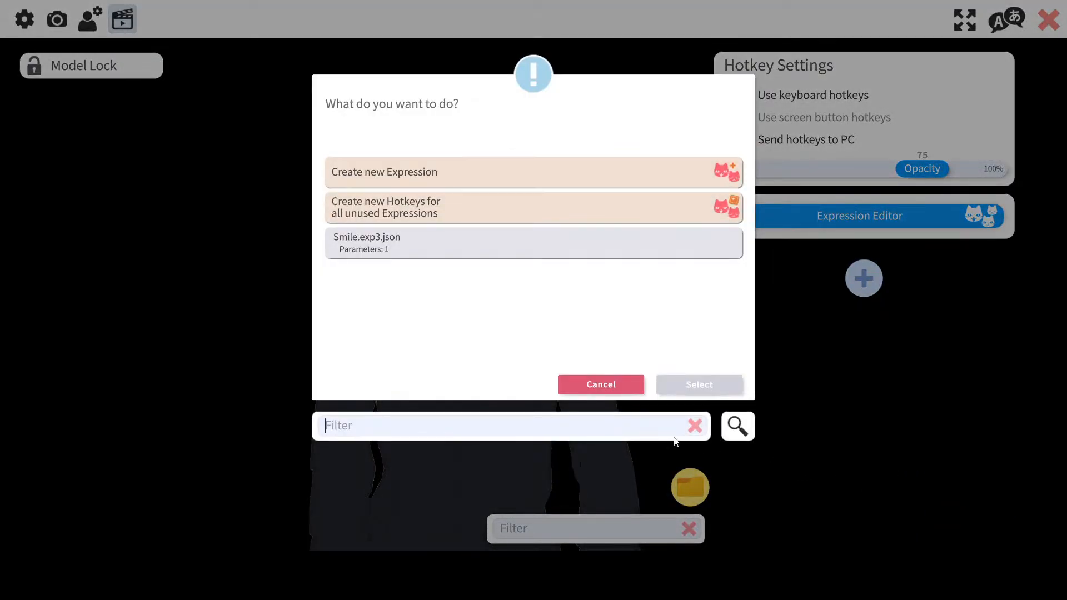
Step: Close the expression list, add a new empty hotkey slot and reopen the Expression Editor
{"action": "left_click", "coordinate": [576, 384]}
{"action": "scroll", "coordinate": [795, 248], "scroll_direction": "down", "scroll_amount": 1}
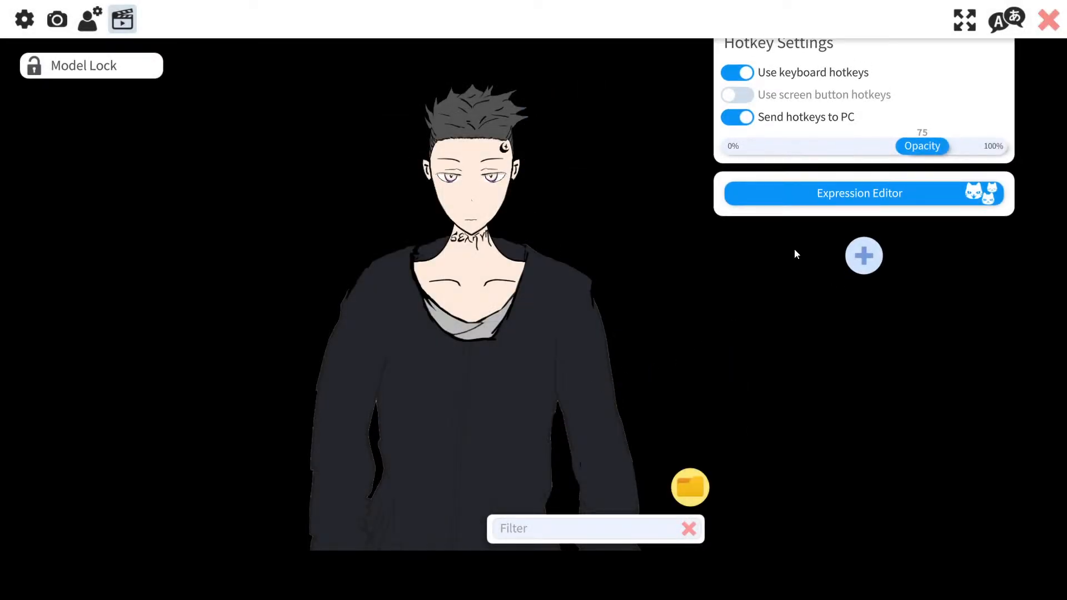
{"action": "left_click", "coordinate": [863, 278]}
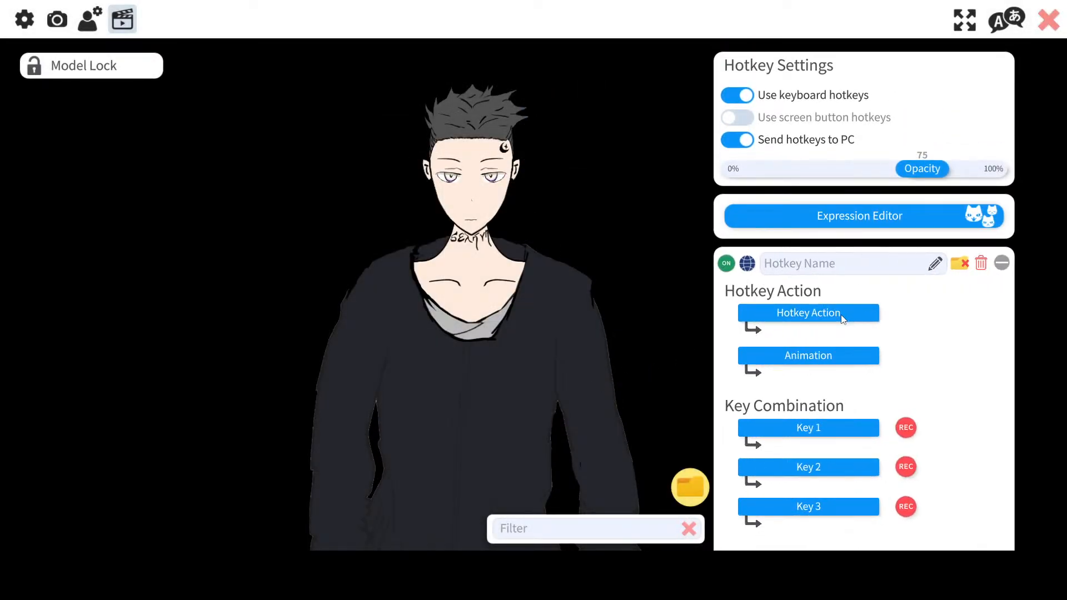
{"action": "scroll", "coordinate": [841, 317], "scroll_direction": "down", "scroll_amount": 3}
{"action": "left_click", "coordinate": [847, 182]}
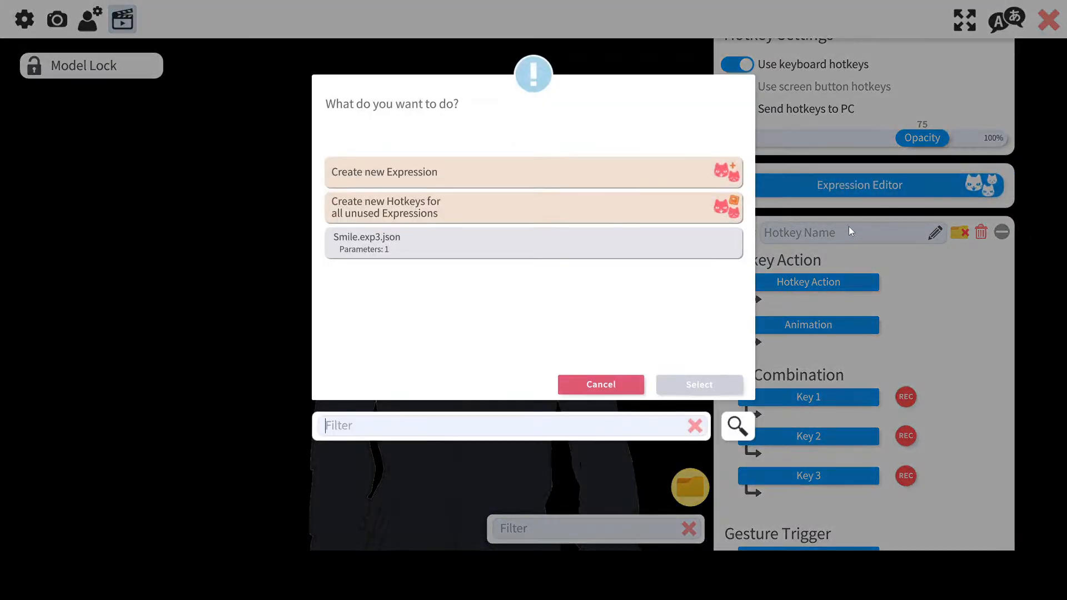
{"action": "left_click", "coordinate": [483, 185]}
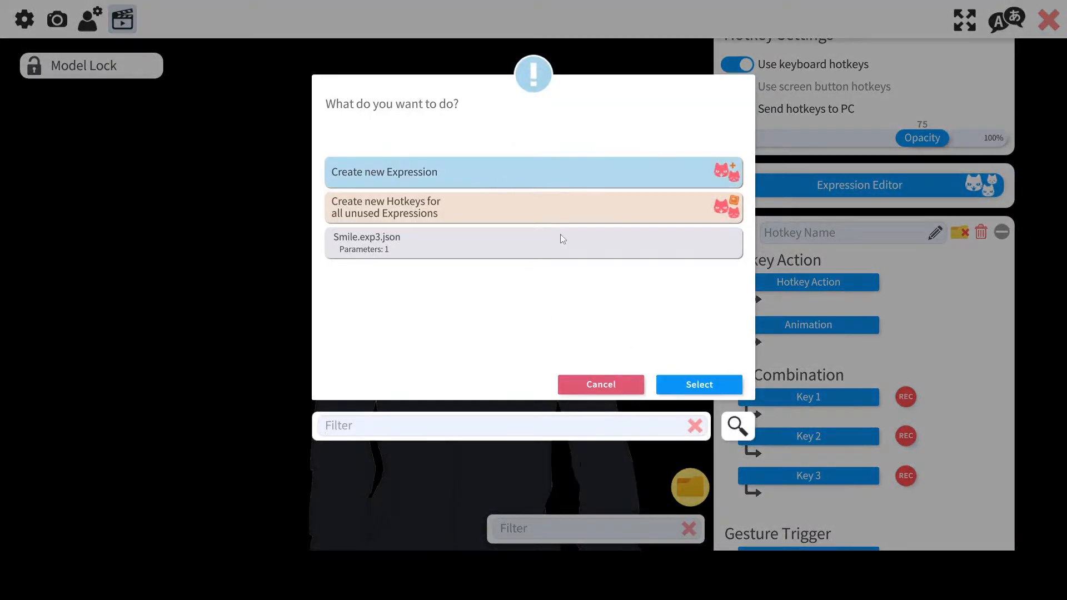
{"action": "left_click", "coordinate": [674, 382]}
{"action": "scroll", "coordinate": [930, 286], "scroll_direction": "down", "scroll_amount": 10}
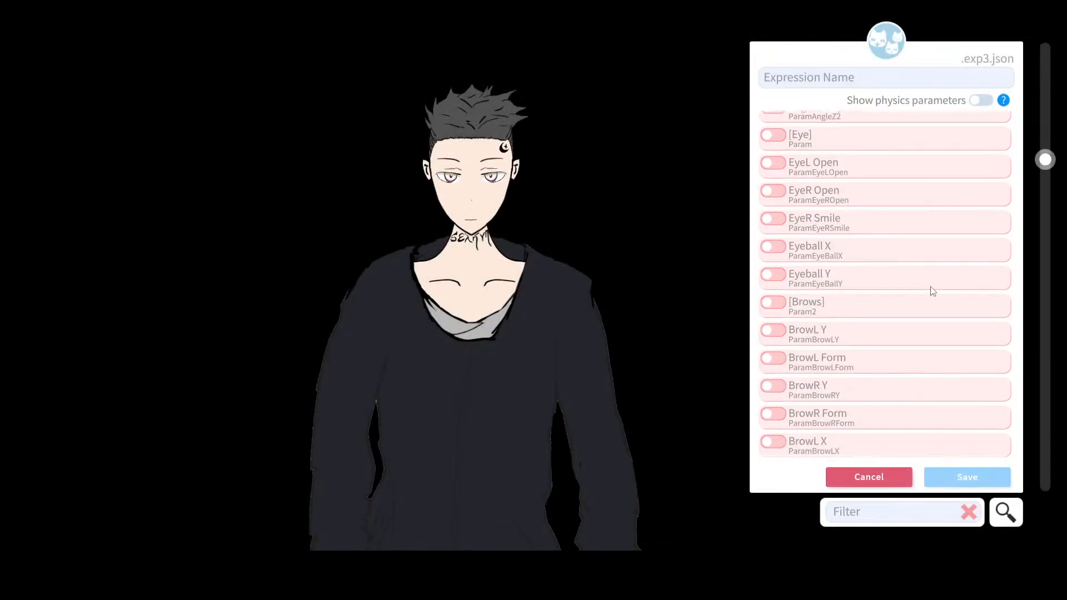
{"action": "left_click", "coordinate": [776, 315]}
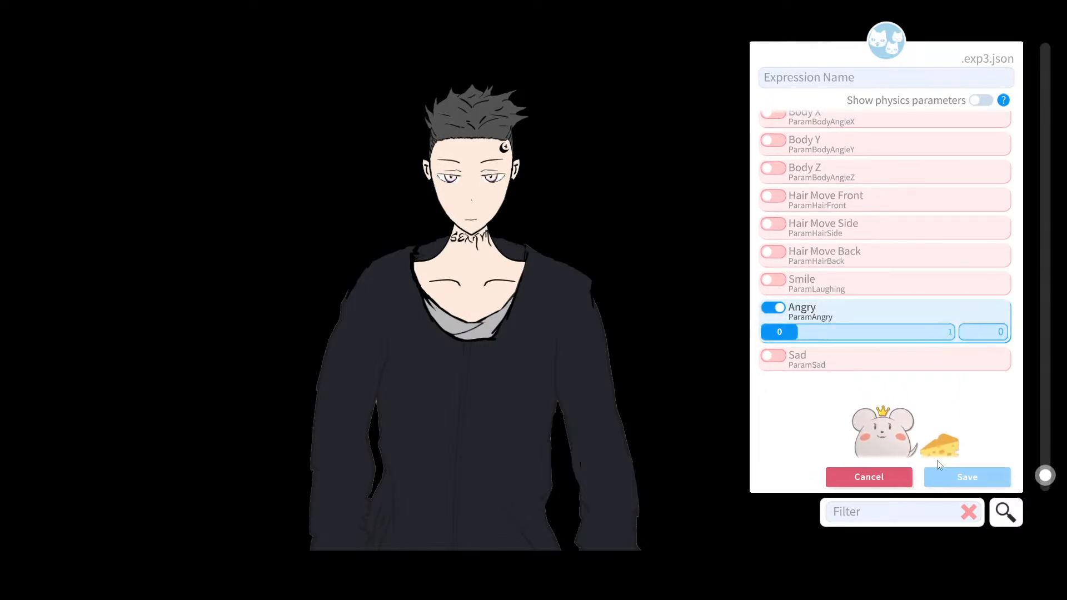
{"action": "mouse_move", "coordinate": [899, 338]}
{"action": "left_mouse_down"}
{"action": "mouse_move", "coordinate": [994, 338]}
{"action": "mouse_move", "coordinate": [918, 338]}
{"action": "left_mouse_up"}
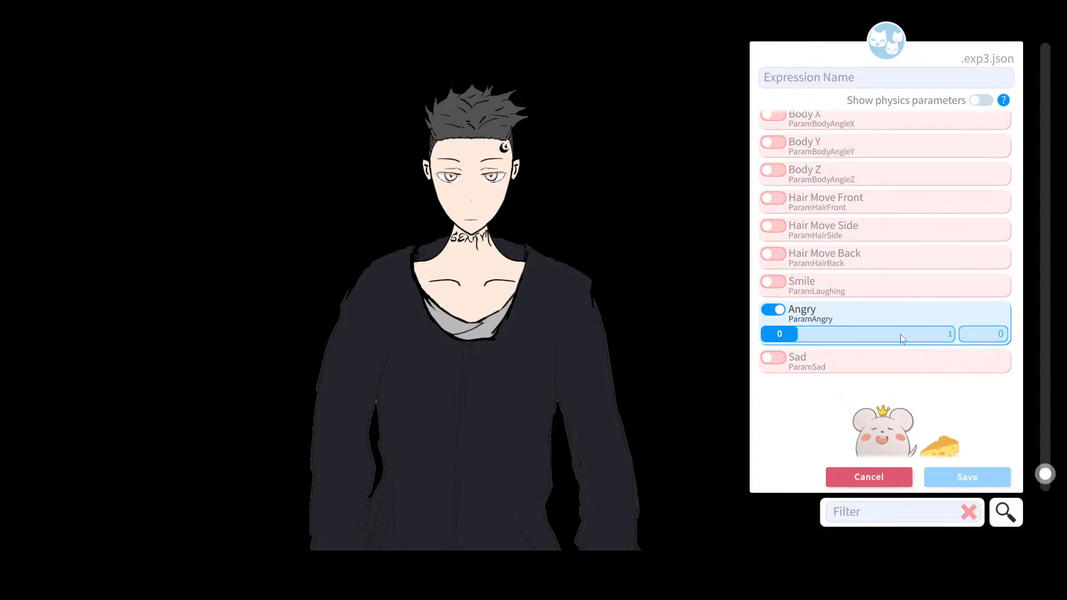
{"action": "mouse_move", "coordinate": [793, 334]}
{"action": "left_mouse_down"}
{"action": "mouse_move", "coordinate": [888, 336]}
{"action": "mouse_move", "coordinate": [789, 318]}
{"action": "left_mouse_up"}
{"action": "scroll", "coordinate": [915, 337], "scroll_direction": "down", "scroll_amount": 2}
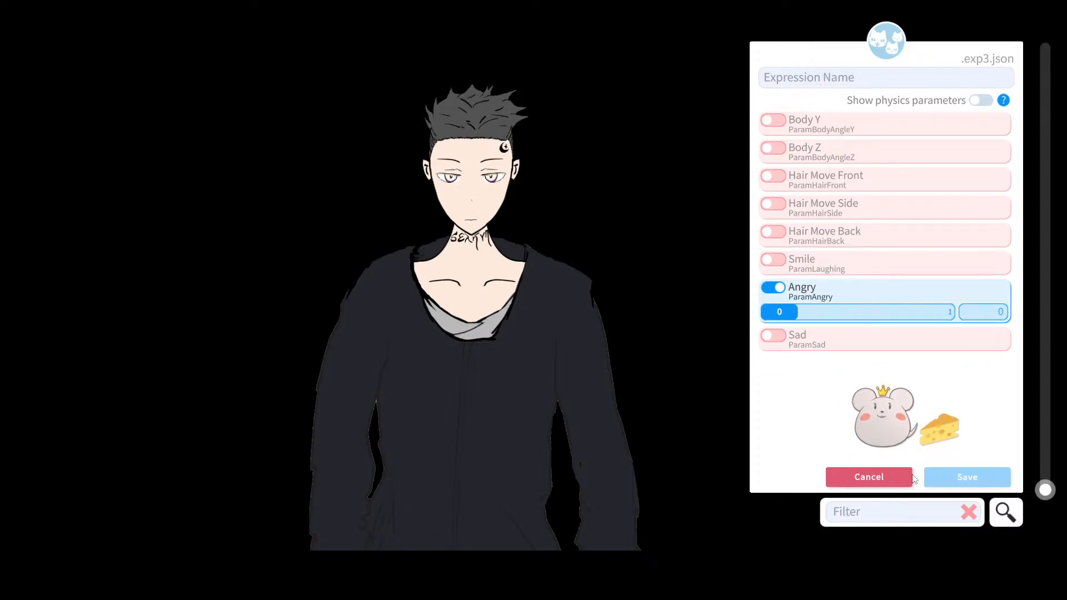
{"action": "left_click", "coordinate": [911, 476]}
Step: Create a new expression named Angry with the Angry (ParamAngry) parameter enabled and save it
{"action": "left_click", "coordinate": [506, 181]}
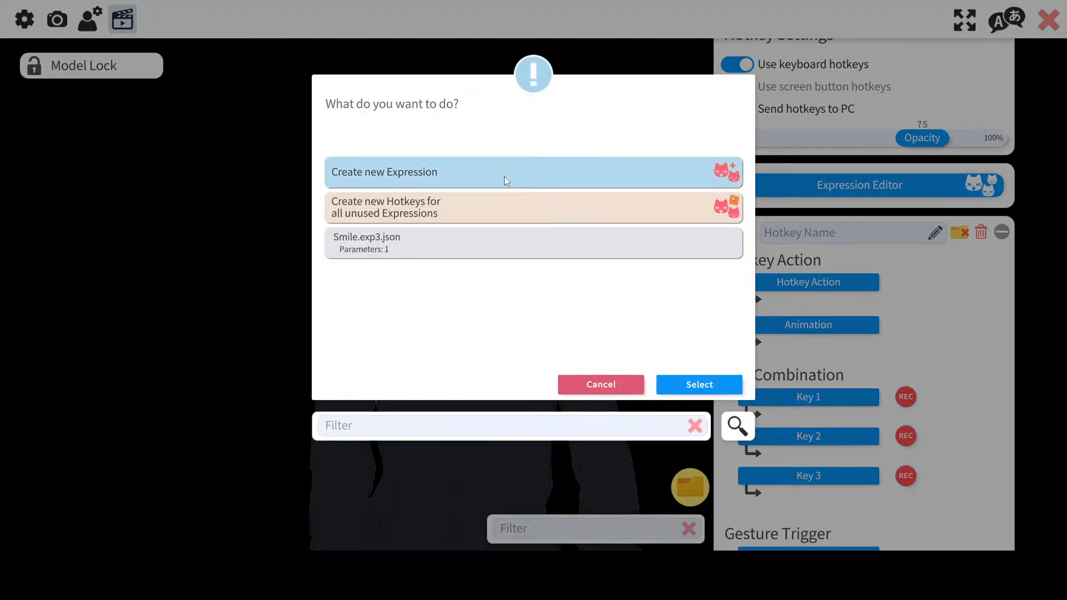
{"action": "left_click", "coordinate": [702, 385]}
{"action": "scroll", "coordinate": [852, 409], "scroll_direction": "down", "scroll_amount": 10}
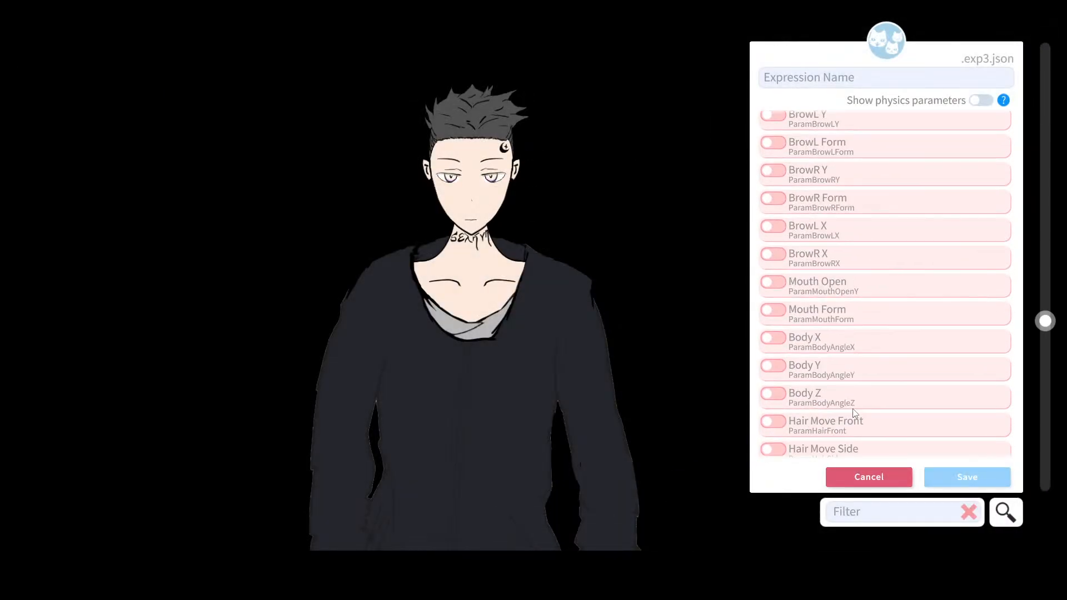
{"action": "left_click", "coordinate": [773, 379]}
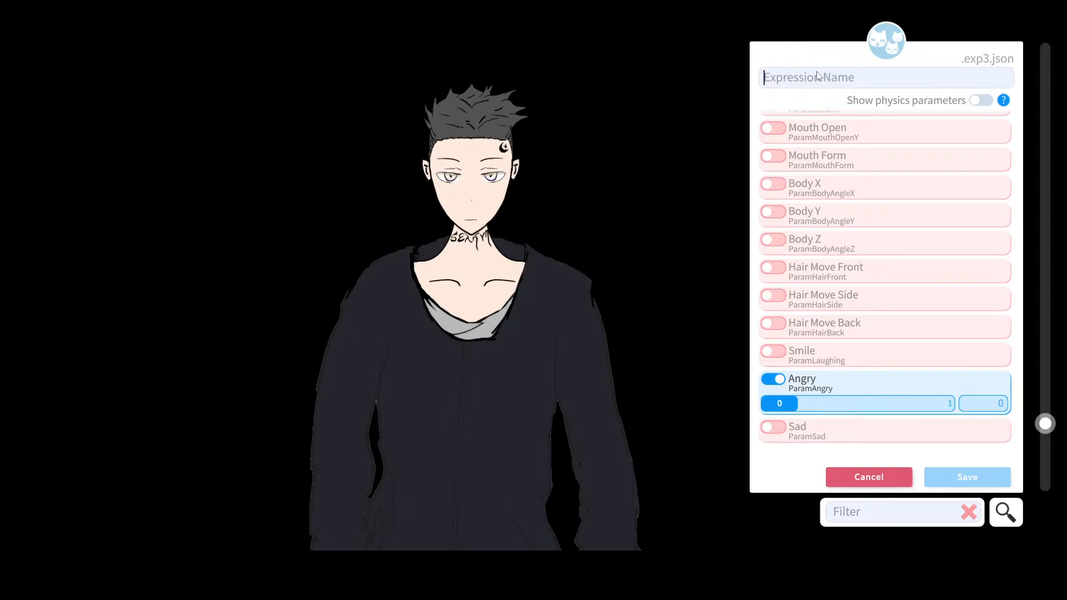
{"action": "left_click", "coordinate": [817, 75]}
{"action": "type", "text": "Ang"}
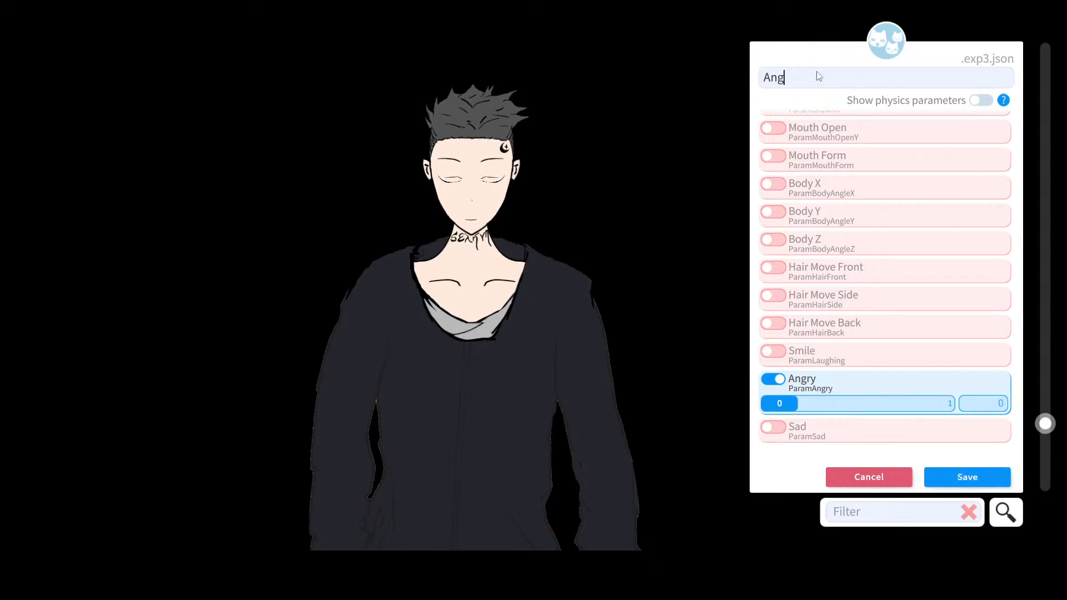
{"action": "type", "text": "ty"}
{"action": "type", "text": "y"}
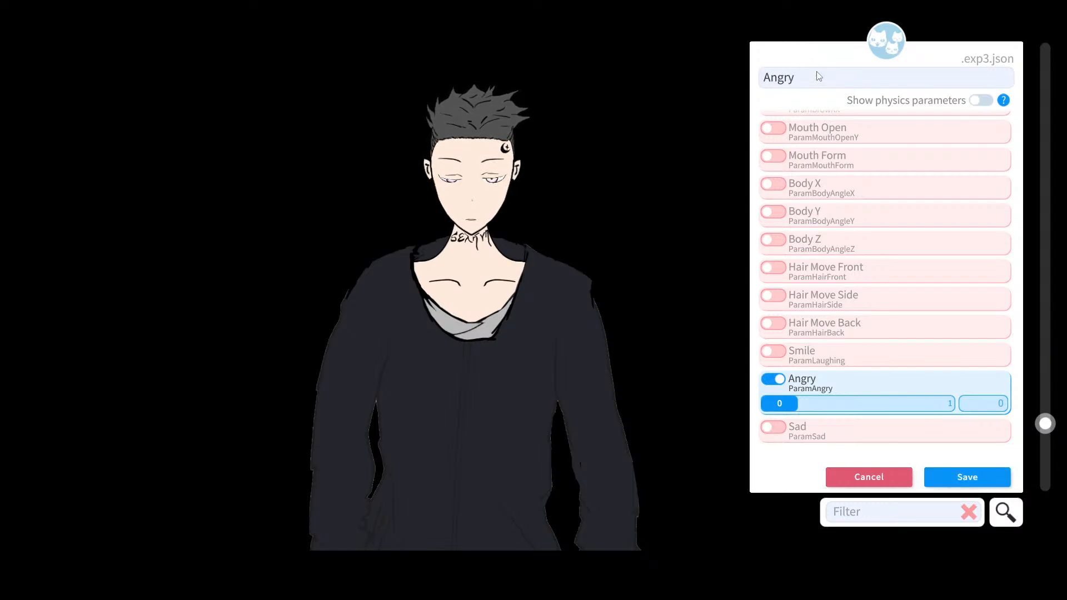
{"action": "left_click", "coordinate": [957, 486]}
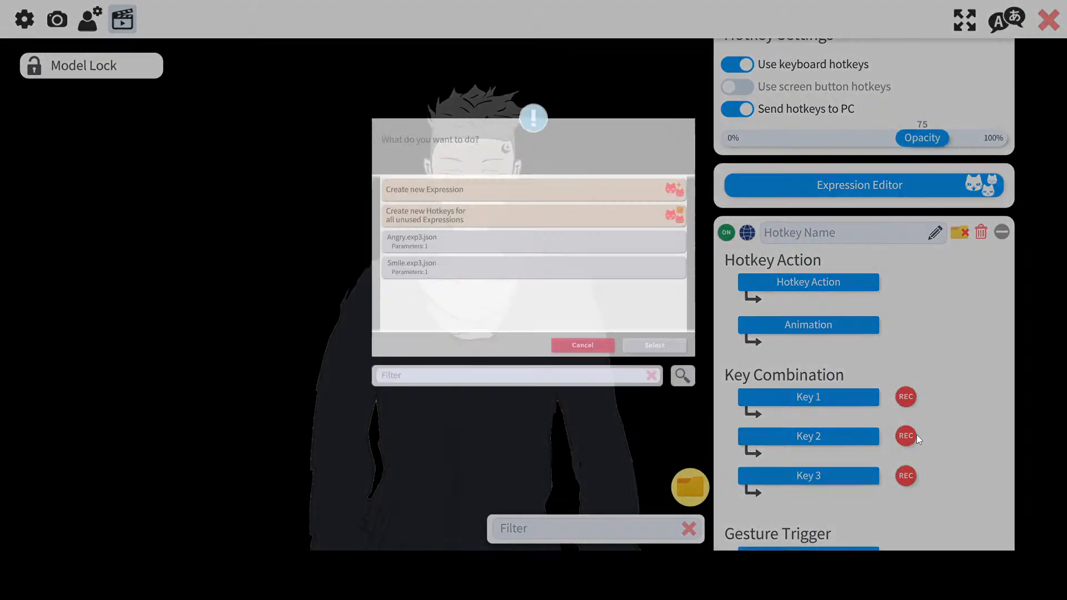
Step: Create a new expression named Sad with the Sad (ParamSad) parameter enabled, save it and close the list
{"action": "left_click", "coordinate": [501, 174]}
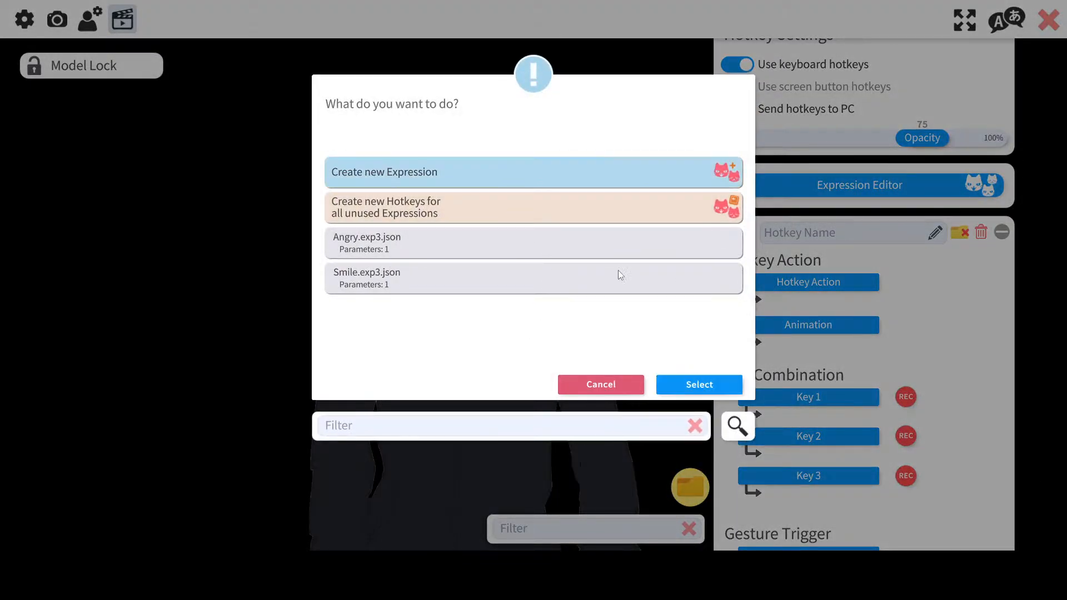
{"action": "left_click", "coordinate": [701, 385]}
{"action": "left_click", "coordinate": [851, 81]}
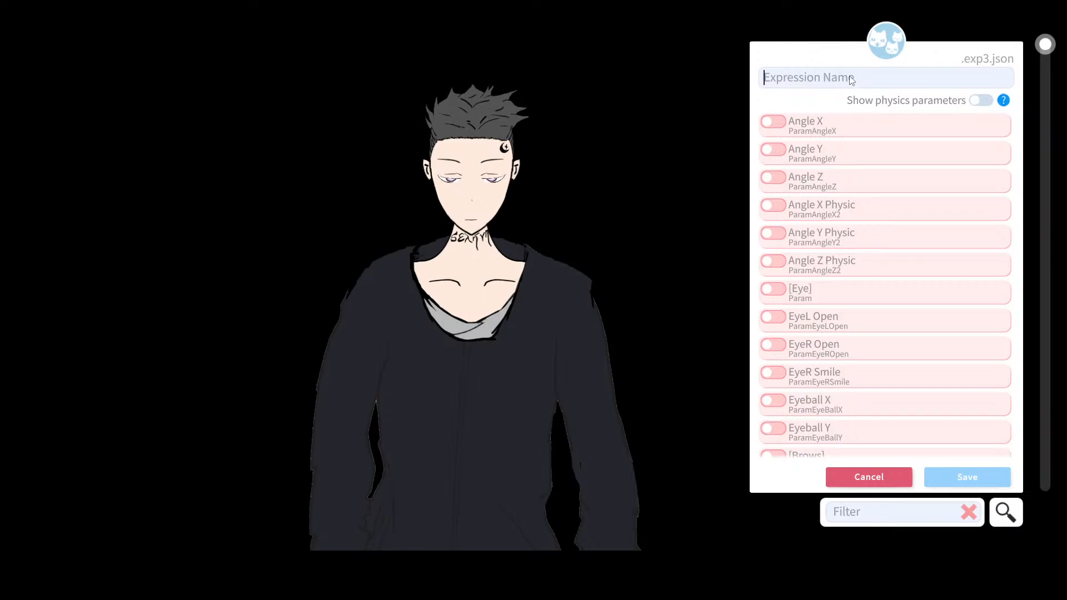
{"action": "type", "text": "Sad"}
{"action": "scroll", "coordinate": [882, 190], "scroll_direction": "down", "scroll_amount": 3}
{"action": "scroll", "coordinate": [882, 190], "scroll_direction": "down", "scroll_amount": 5}
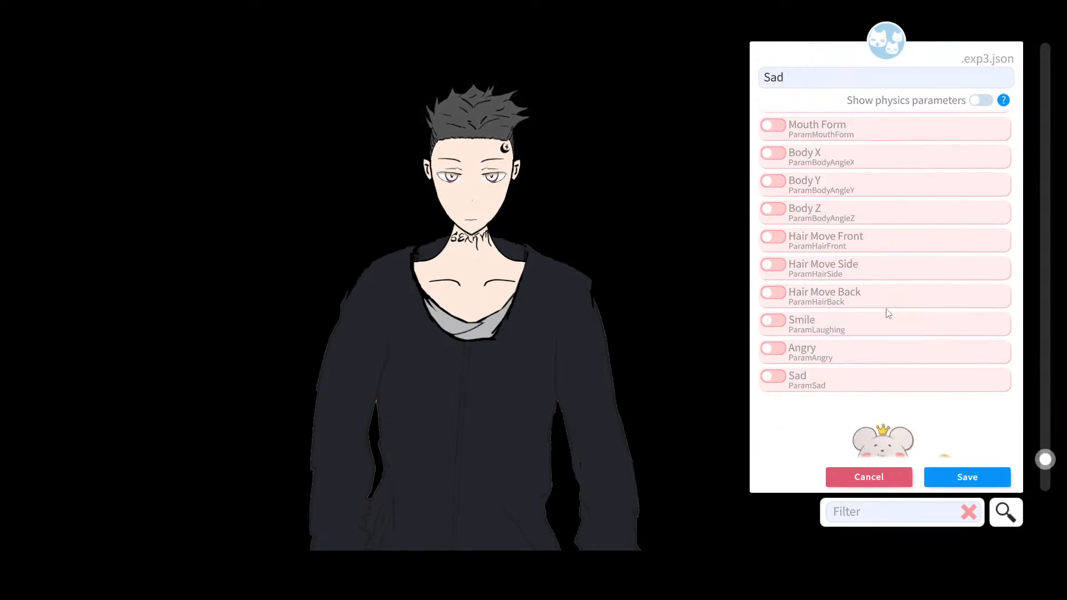
{"action": "left_click", "coordinate": [773, 336]}
{"action": "left_click", "coordinate": [966, 473]}
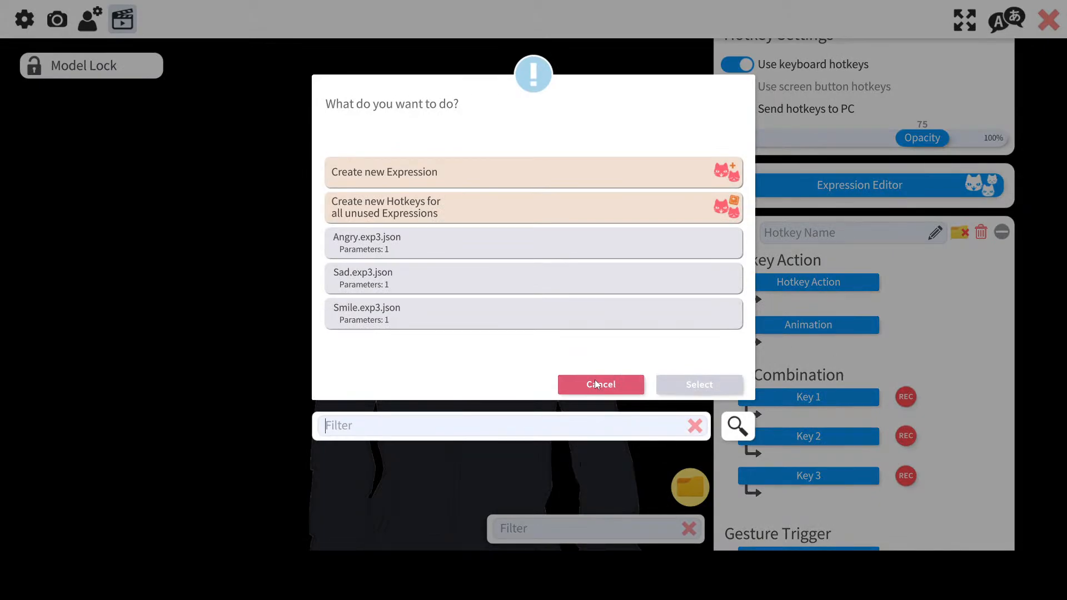
{"action": "left_click", "coordinate": [595, 384]}
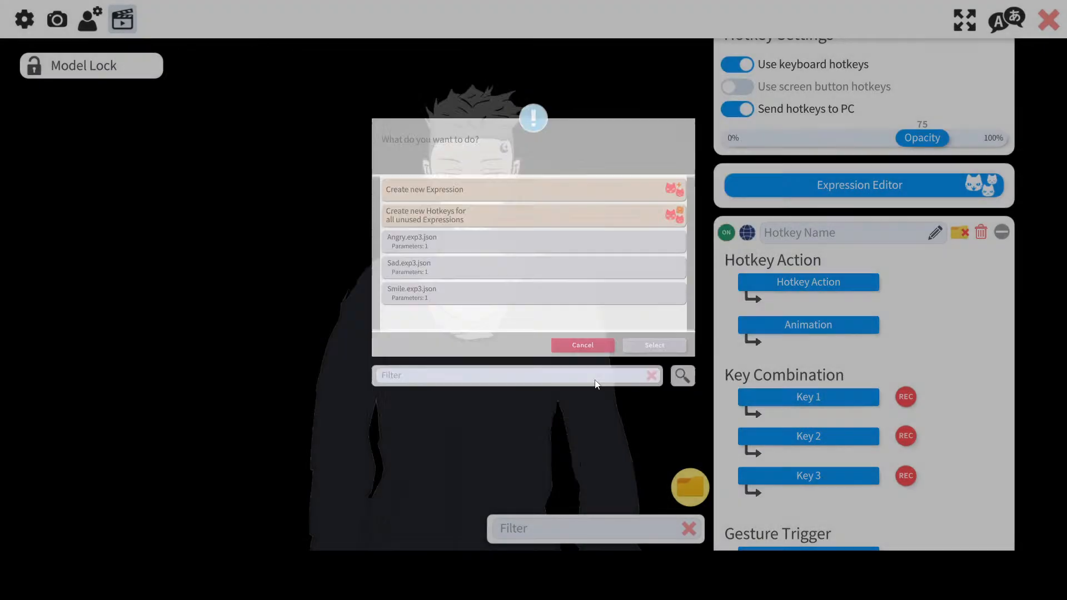
Step: Name the new hotkey Happy
{"action": "scroll", "coordinate": [916, 348], "scroll_direction": "down", "scroll_amount": 2}
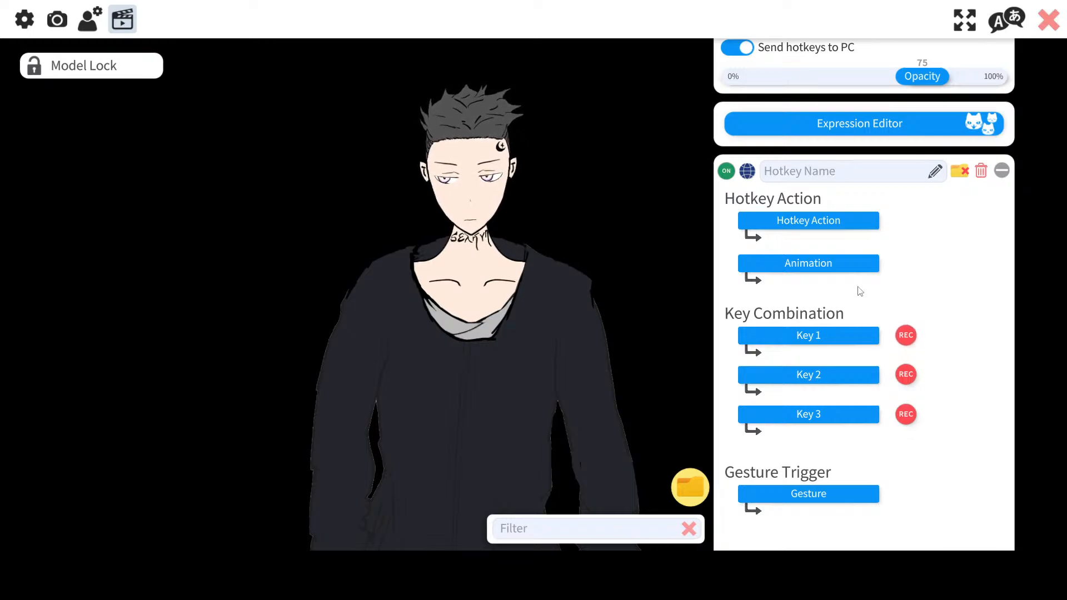
{"action": "scroll", "coordinate": [944, 281], "scroll_direction": "up", "scroll_amount": 1}
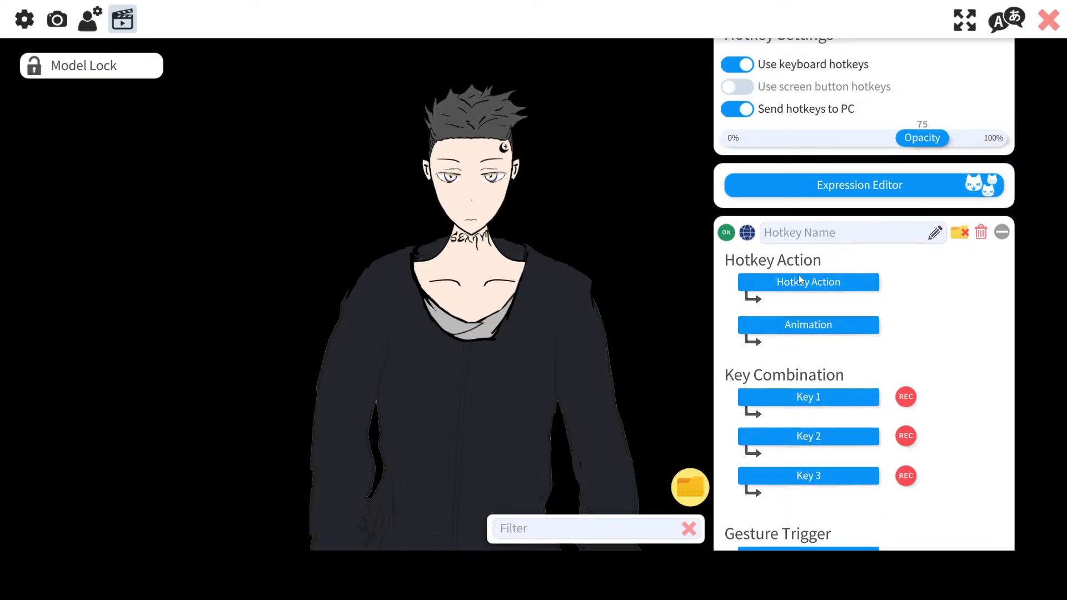
{"action": "left_click", "coordinate": [938, 235]}
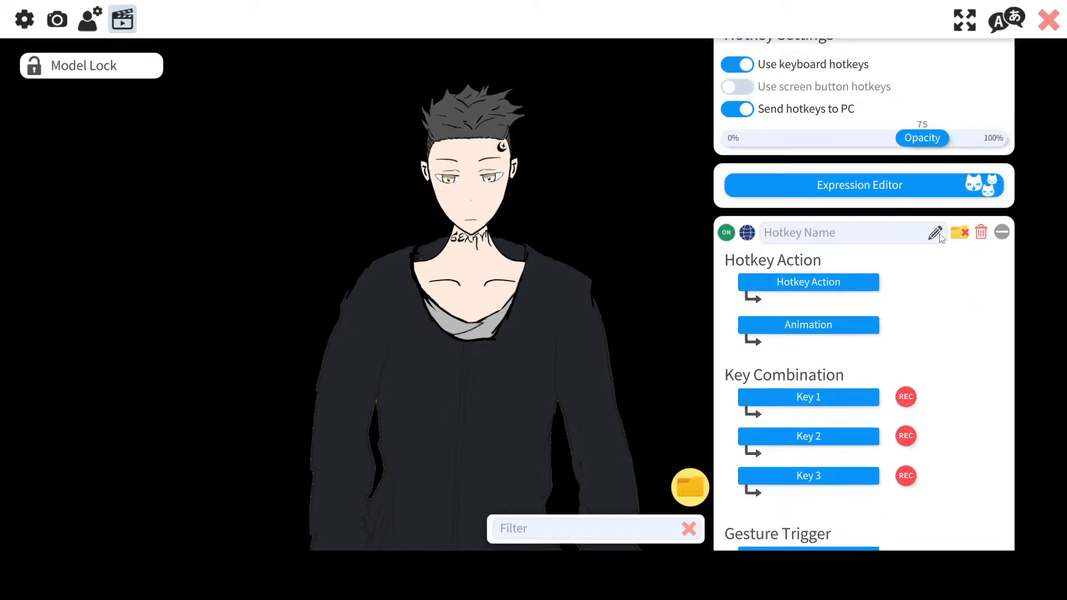
{"action": "type", "text": "S"}
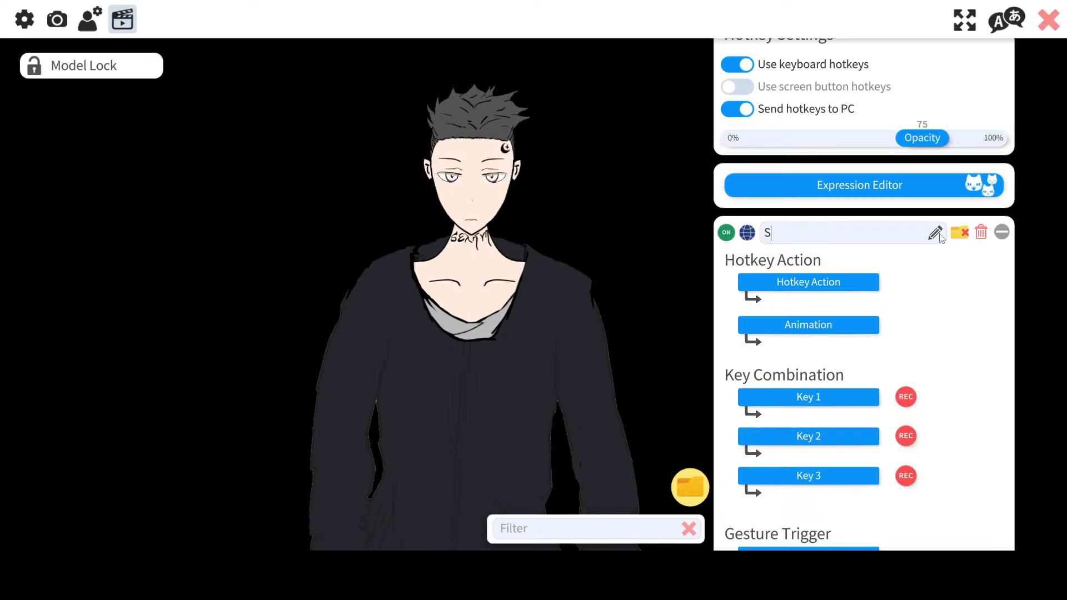
{"action": "key", "text": "BackSpace"}
{"action": "type", "text": "H"}
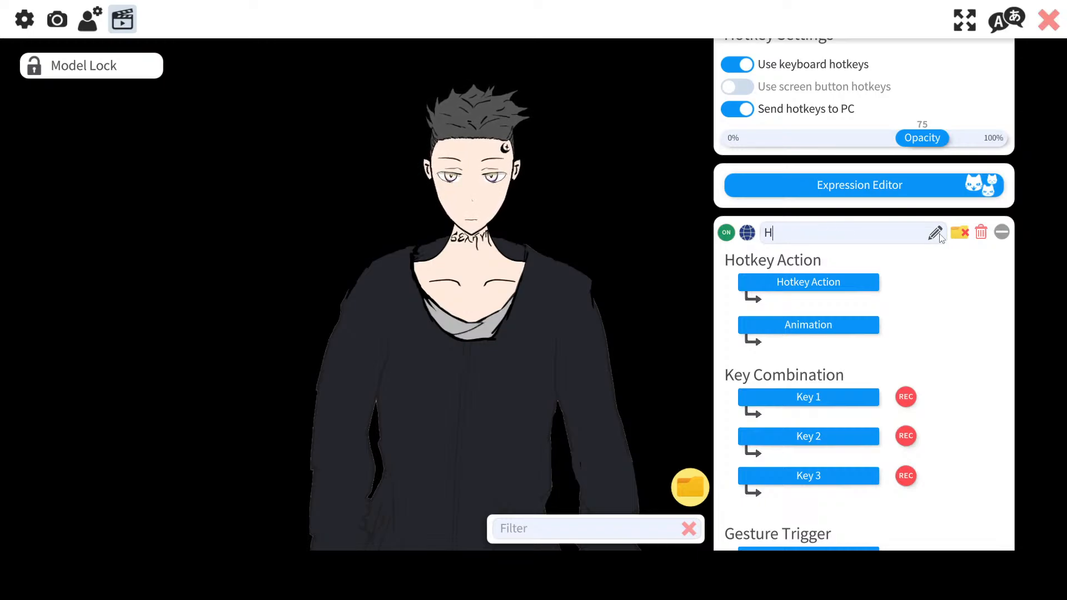
{"action": "type", "text": "appy"}
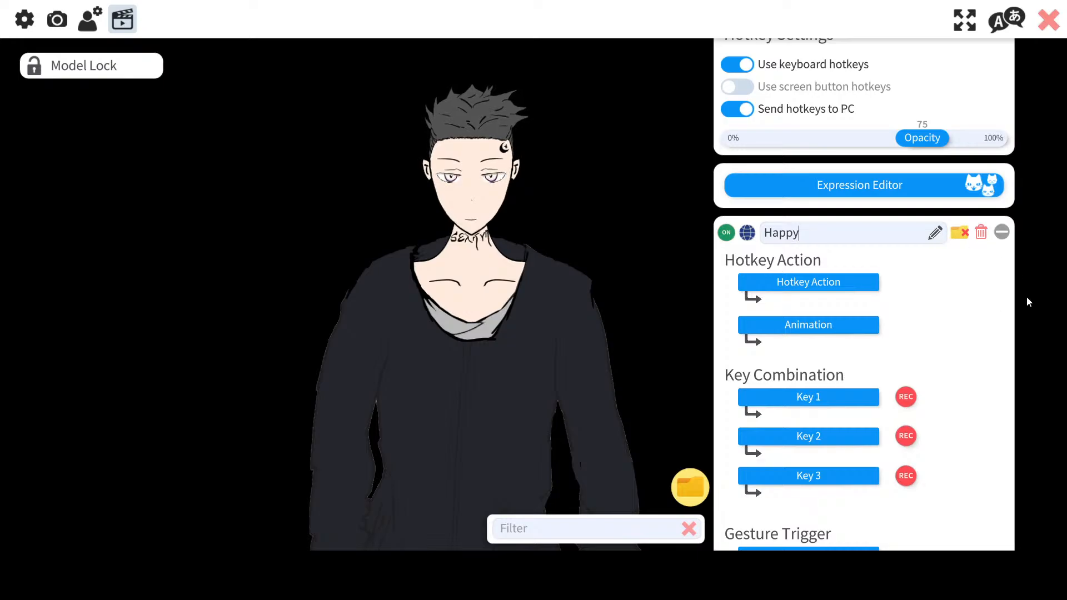
Step: Browse the list of available hotkey actions for the Happy hotkey without choosing one
{"action": "left_click", "coordinate": [861, 283]}
{"action": "scroll", "coordinate": [488, 209], "scroll_direction": "down", "scroll_amount": 10}
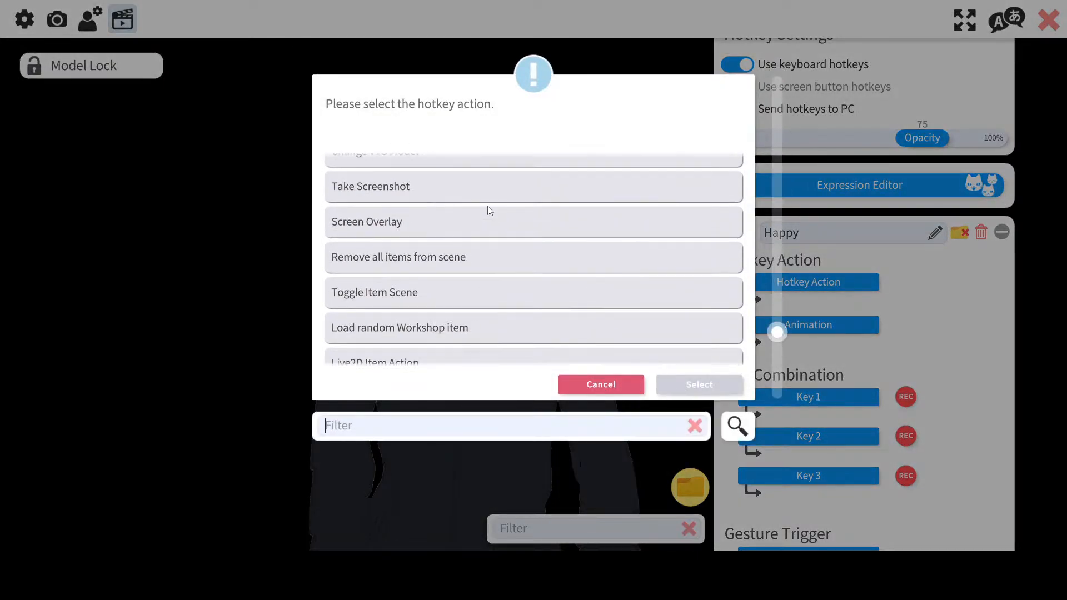
{"action": "scroll", "coordinate": [576, 349], "scroll_direction": "up", "scroll_amount": 2}
{"action": "scroll", "coordinate": [576, 349], "scroll_direction": "up", "scroll_amount": 5}
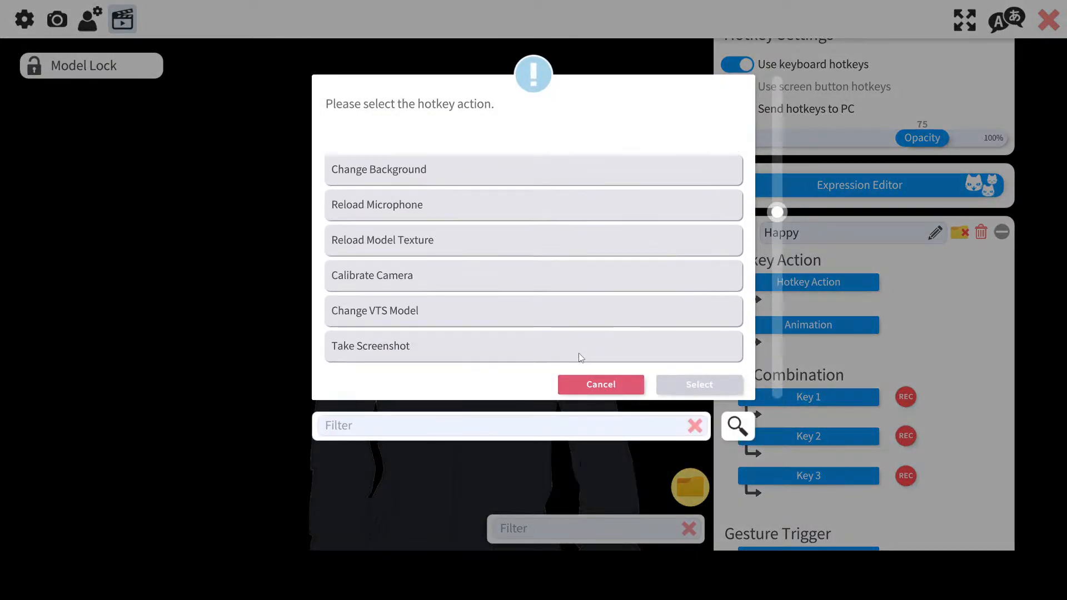
{"action": "left_click", "coordinate": [584, 383]}
{"action": "left_click", "coordinate": [812, 283]}
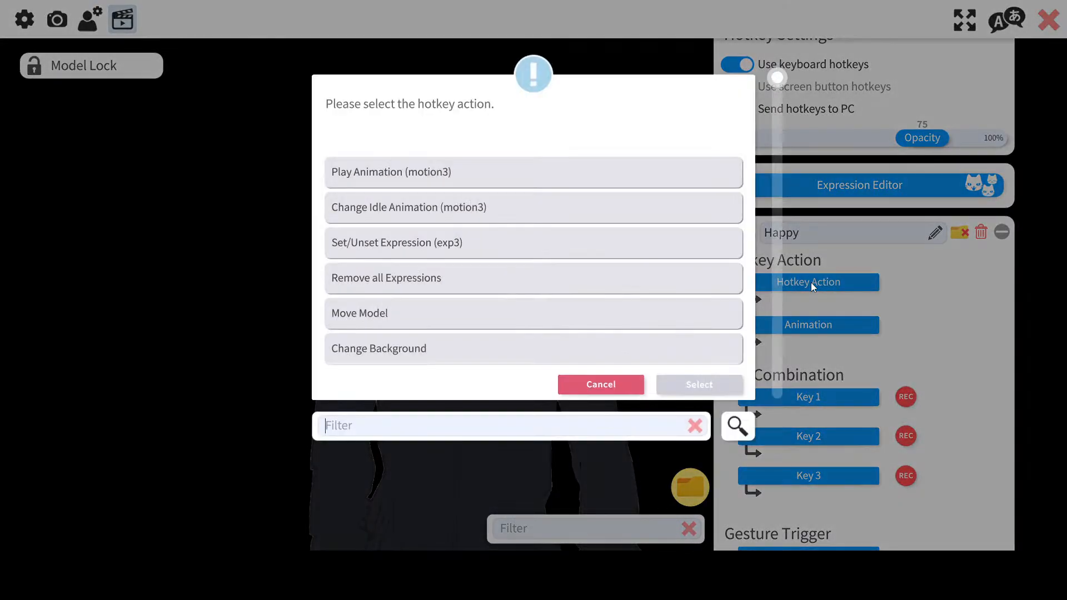
{"action": "type", "text": "1"}
{"action": "scroll", "coordinate": [479, 286], "scroll_direction": "down", "scroll_amount": 5}
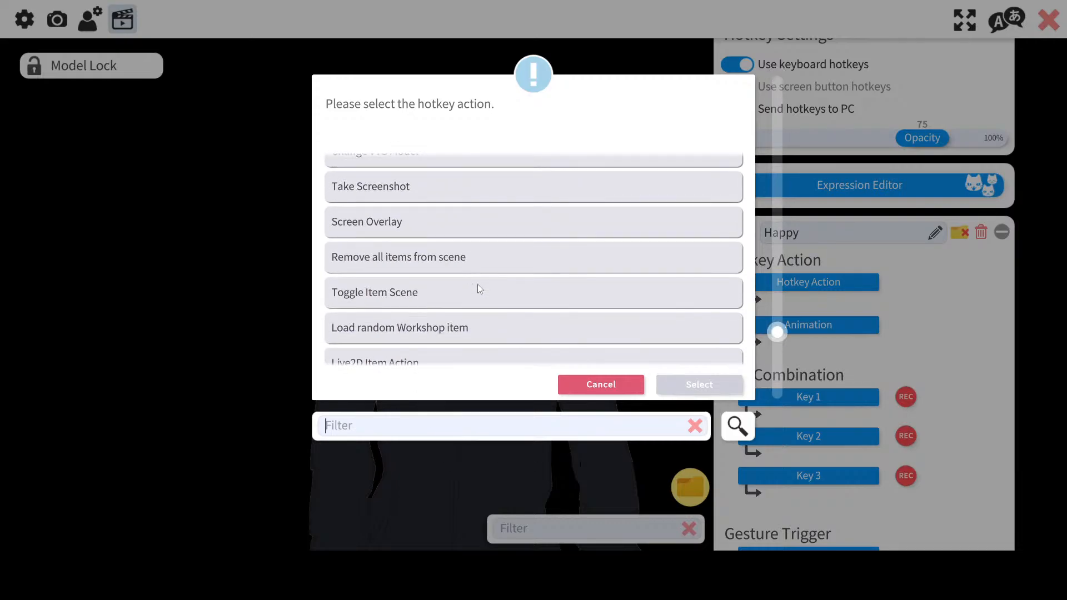
{"action": "scroll", "coordinate": [500, 300], "scroll_direction": "up", "scroll_amount": 2}
{"action": "left_click", "coordinate": [628, 388]}
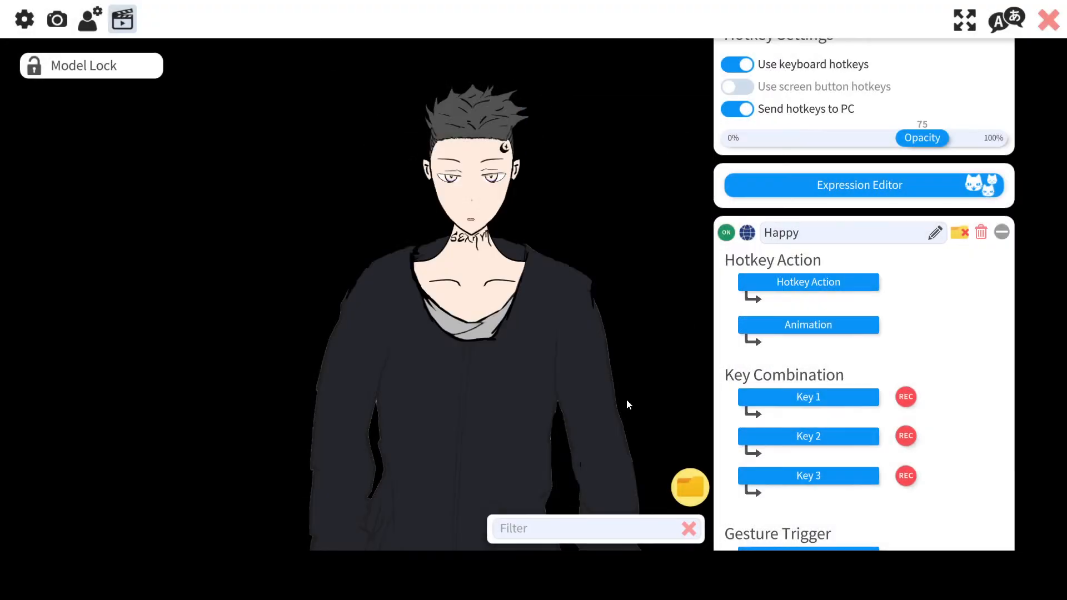
{"action": "left_click", "coordinate": [784, 284]}
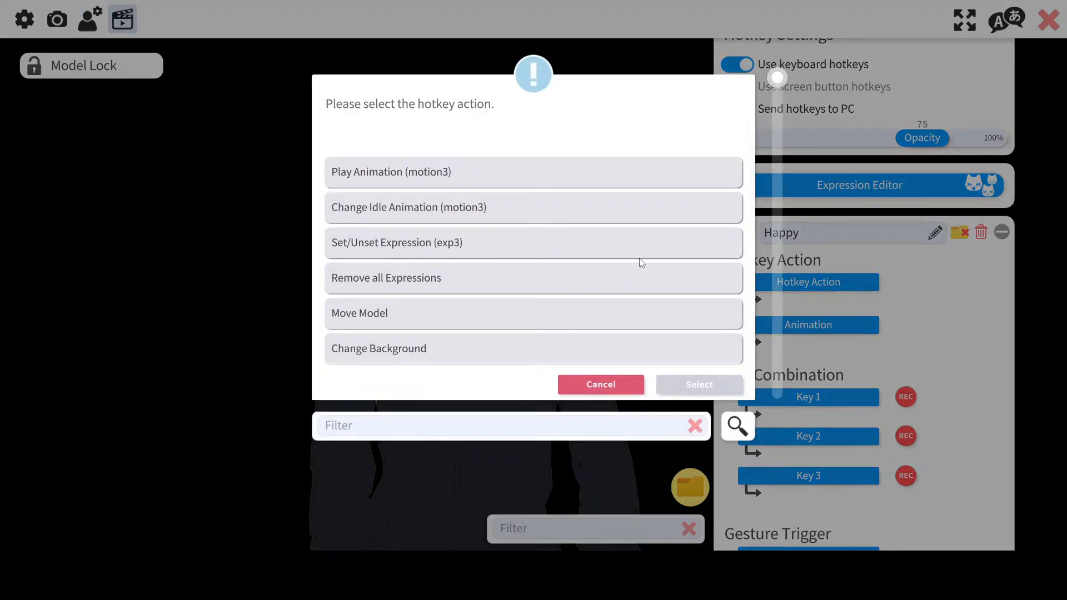
{"action": "scroll", "coordinate": [639, 256], "scroll_direction": "down", "scroll_amount": 8}
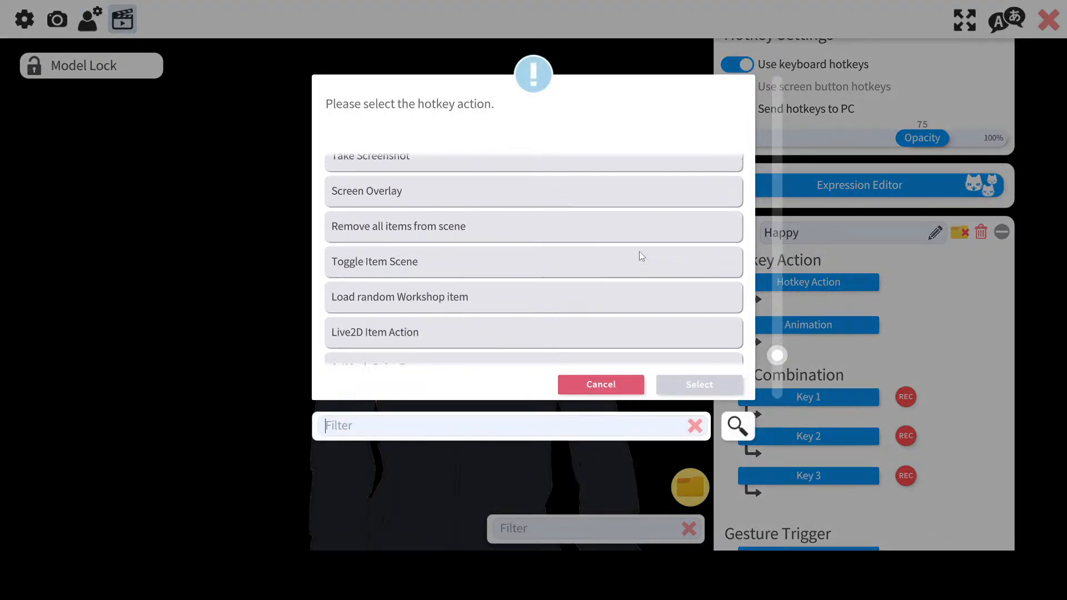
{"action": "scroll", "coordinate": [639, 252], "scroll_direction": "down", "scroll_amount": 2}
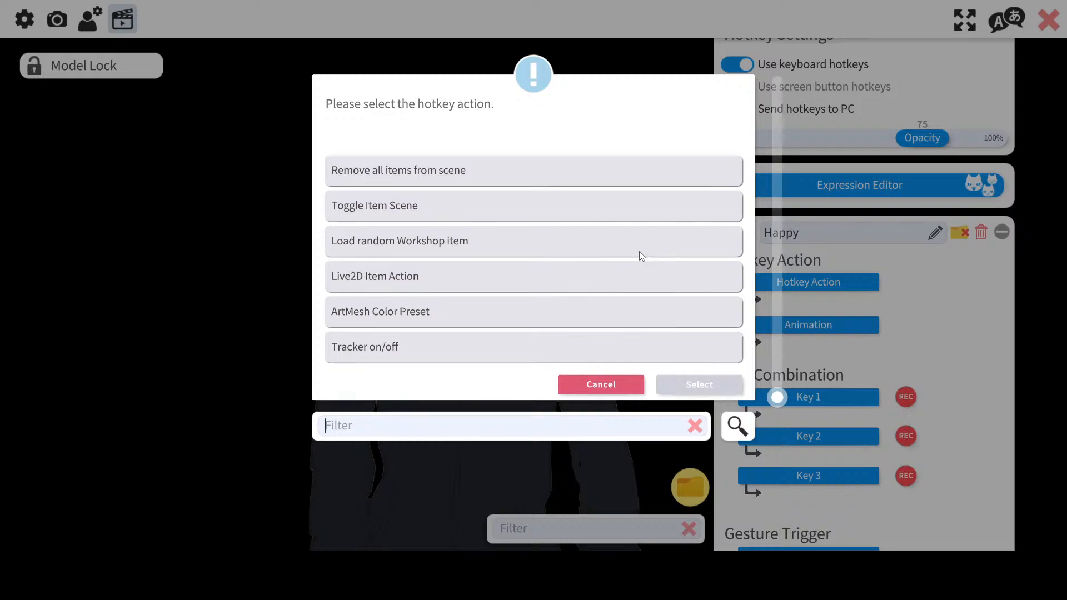
{"action": "scroll", "coordinate": [640, 253], "scroll_direction": "up", "scroll_amount": 1}
{"action": "scroll", "coordinate": [641, 254], "scroll_direction": "up", "scroll_amount": 4}
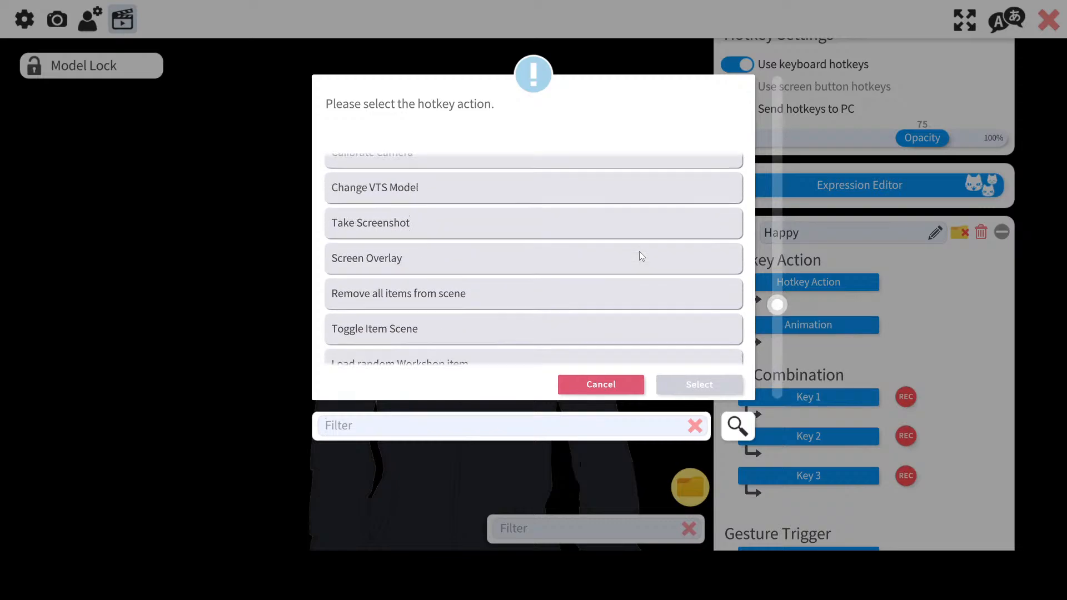
{"action": "scroll", "coordinate": [639, 248], "scroll_direction": "down", "scroll_amount": 4}
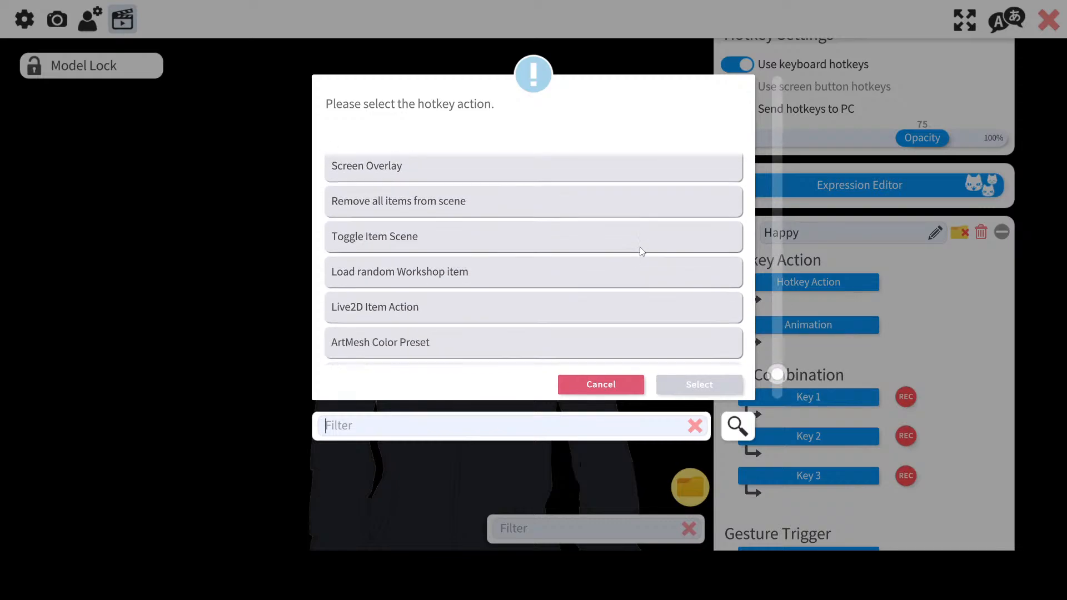
{"action": "left_click", "coordinate": [614, 383]}
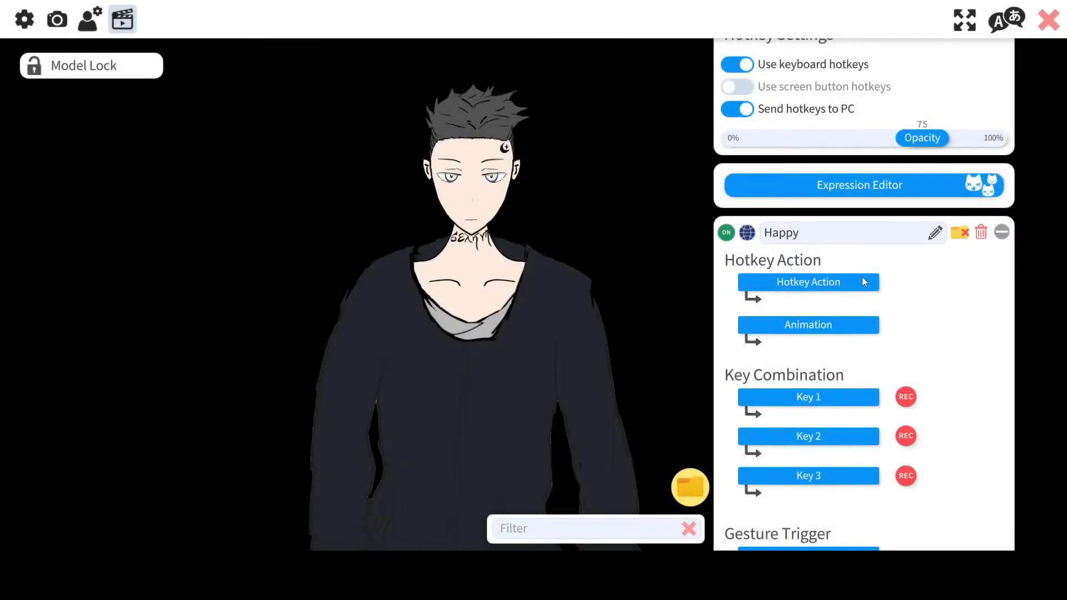
Step: Set the hotkey action to Play Animation (motion3) and open its animation list without choosing an animation
{"action": "left_click", "coordinate": [834, 283]}
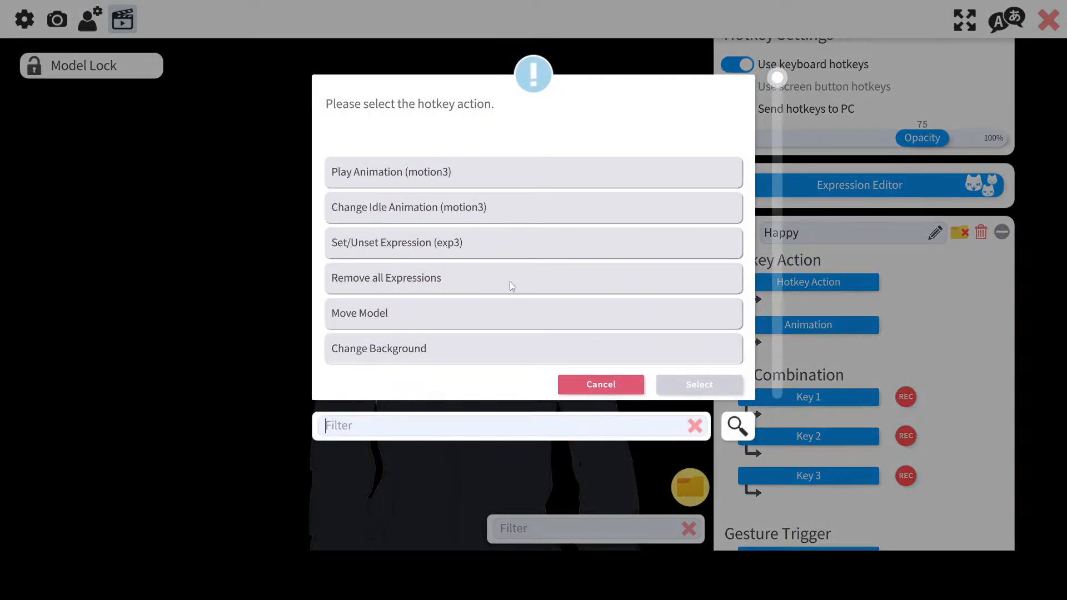
{"action": "double_click", "coordinate": [439, 175]}
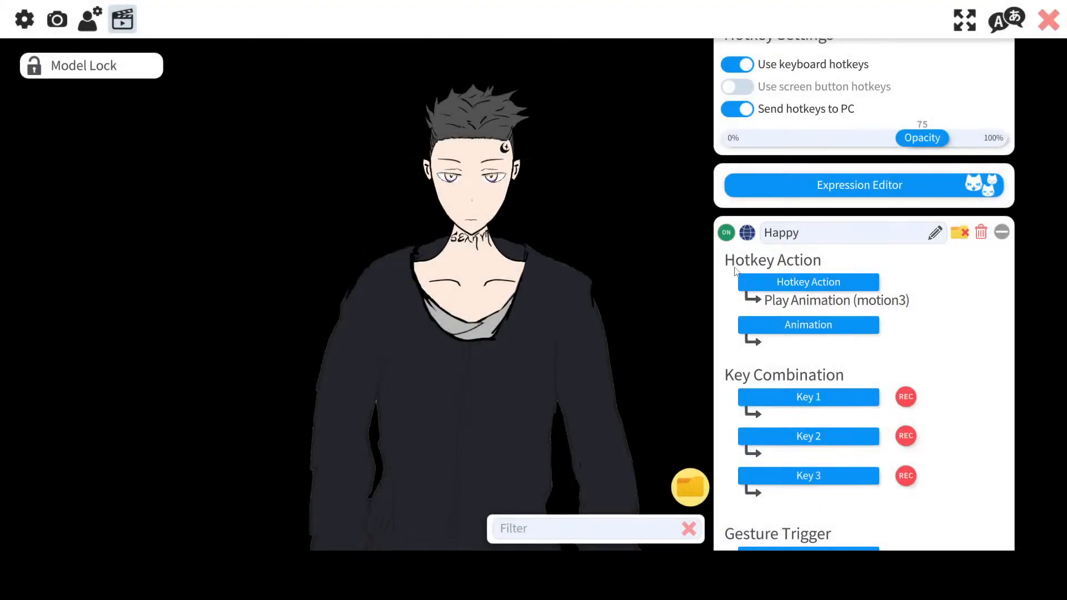
{"action": "left_click", "coordinate": [770, 277]}
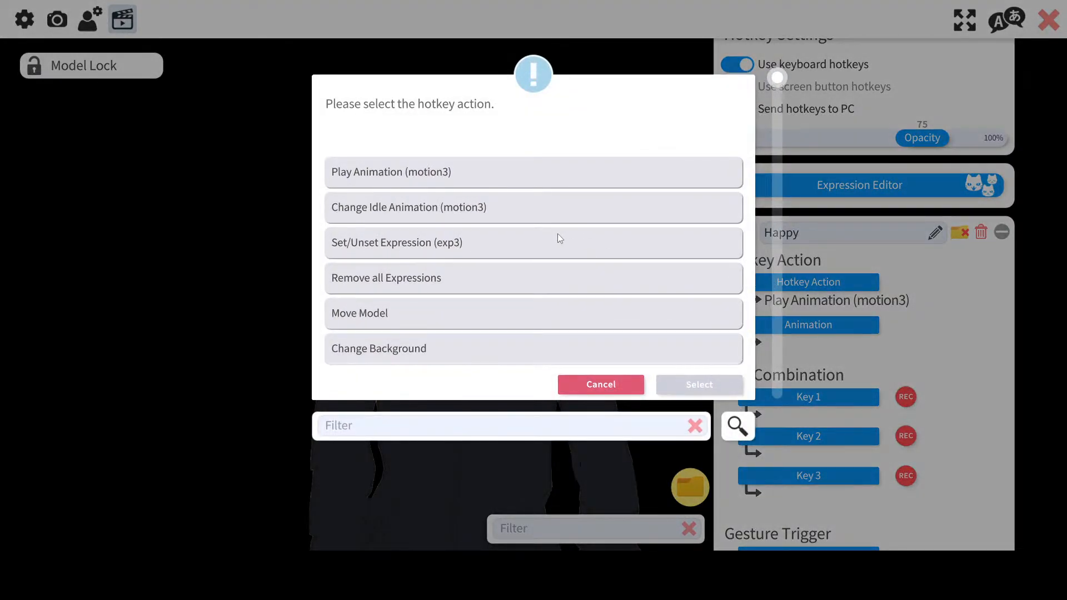
{"action": "left_click", "coordinate": [598, 384]}
{"action": "left_click", "coordinate": [814, 329]}
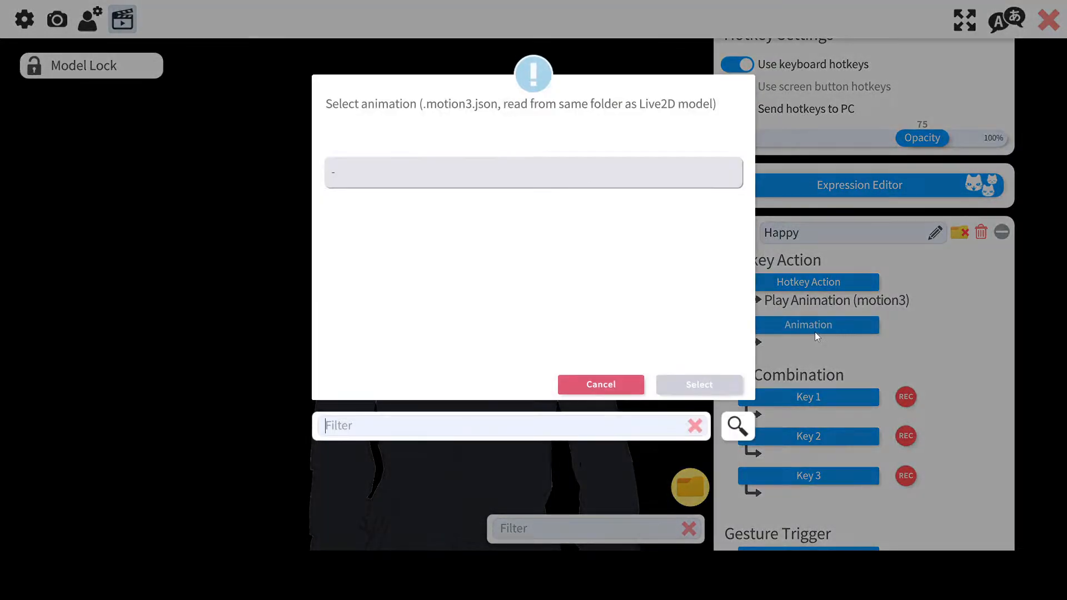
{"action": "left_click", "coordinate": [608, 391]}
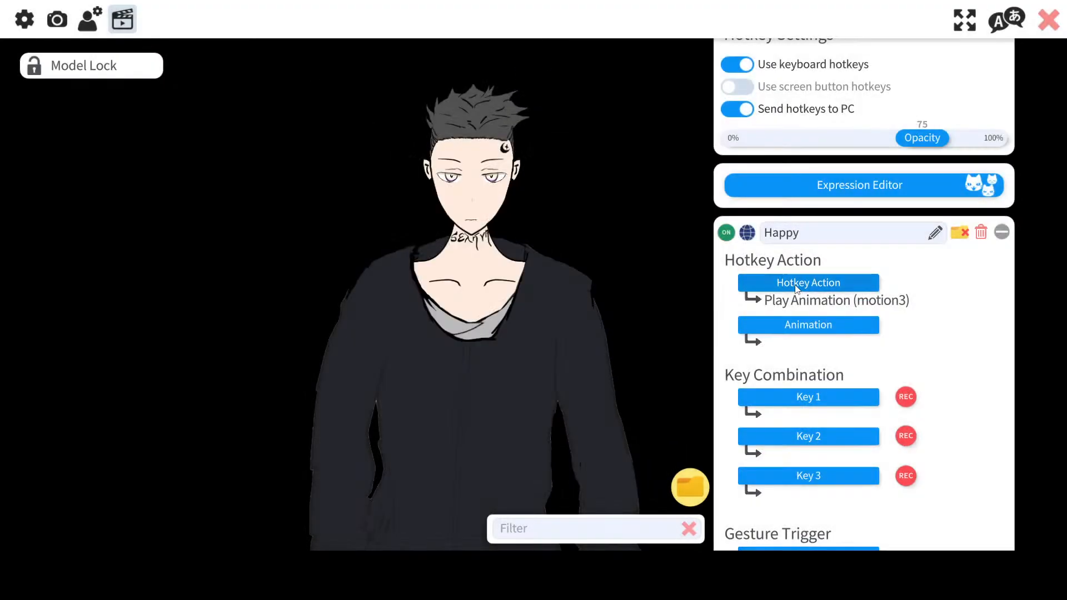
Step: Set the hotkey action to Set/Unset Expression (exp3) and choose the Smile expression
{"action": "left_click", "coordinate": [808, 282]}
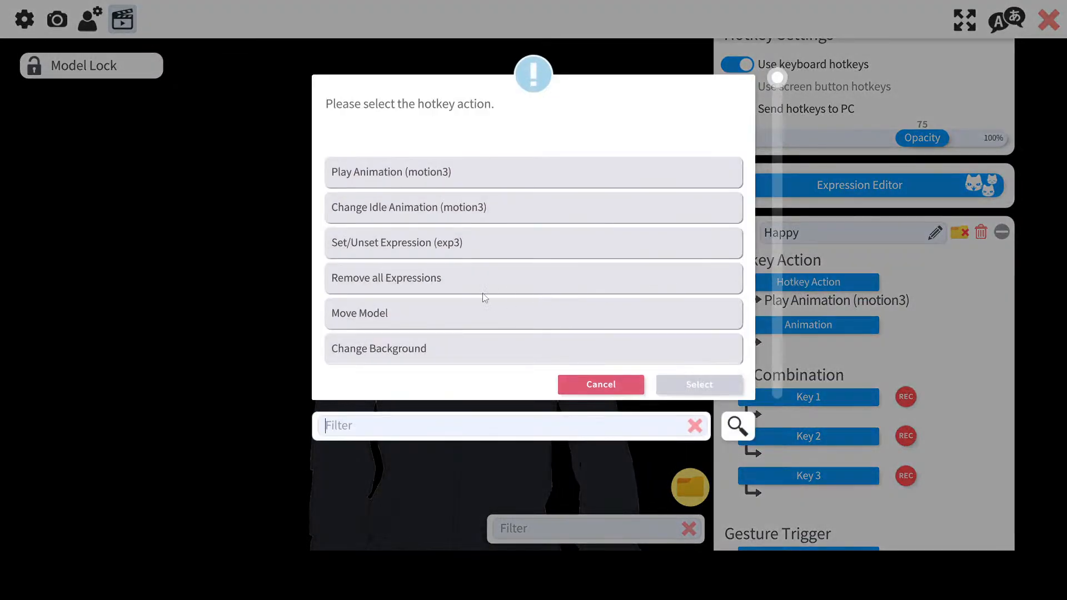
{"action": "left_click", "coordinate": [434, 246]}
{"action": "left_click", "coordinate": [707, 383]}
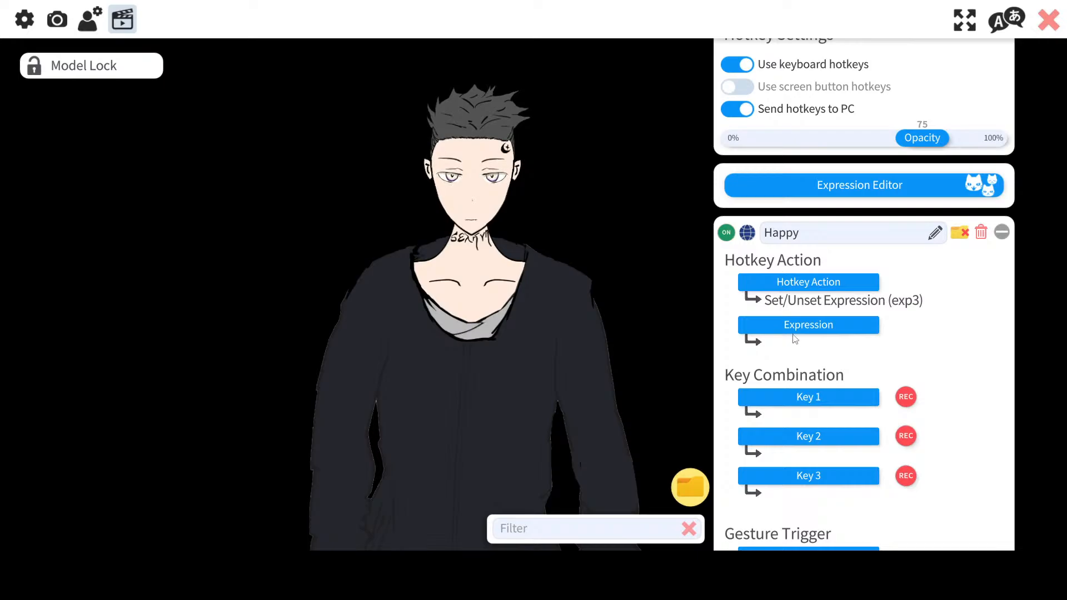
{"action": "left_click", "coordinate": [788, 324]}
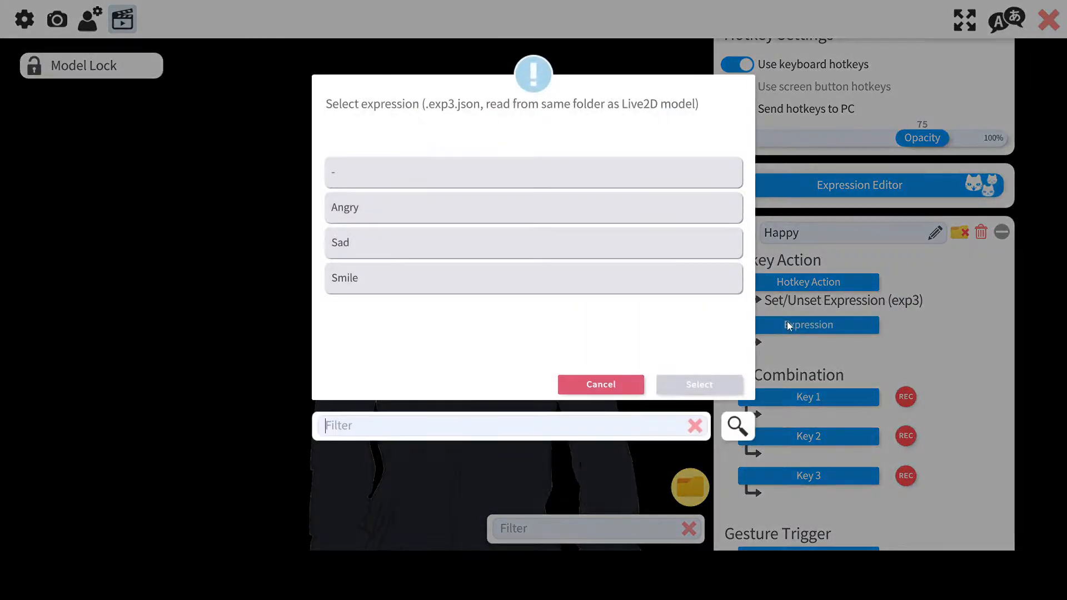
{"action": "left_click", "coordinate": [420, 279]}
{"action": "left_click", "coordinate": [699, 384]}
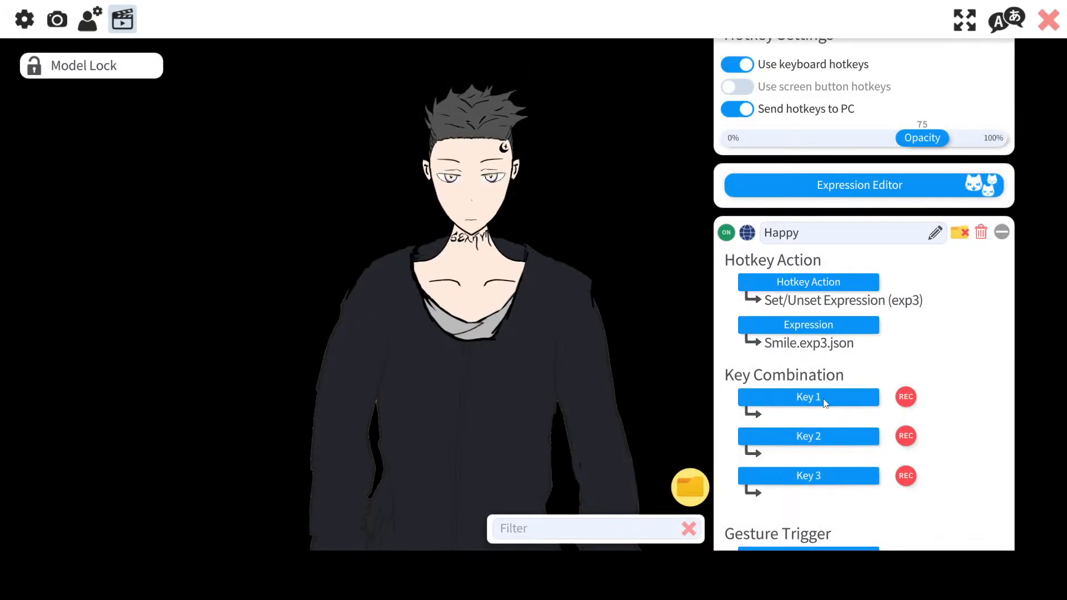
Step: Assign Numpad1 as the first key of the Happy hotkey's key combination
{"action": "left_click", "coordinate": [838, 395]}
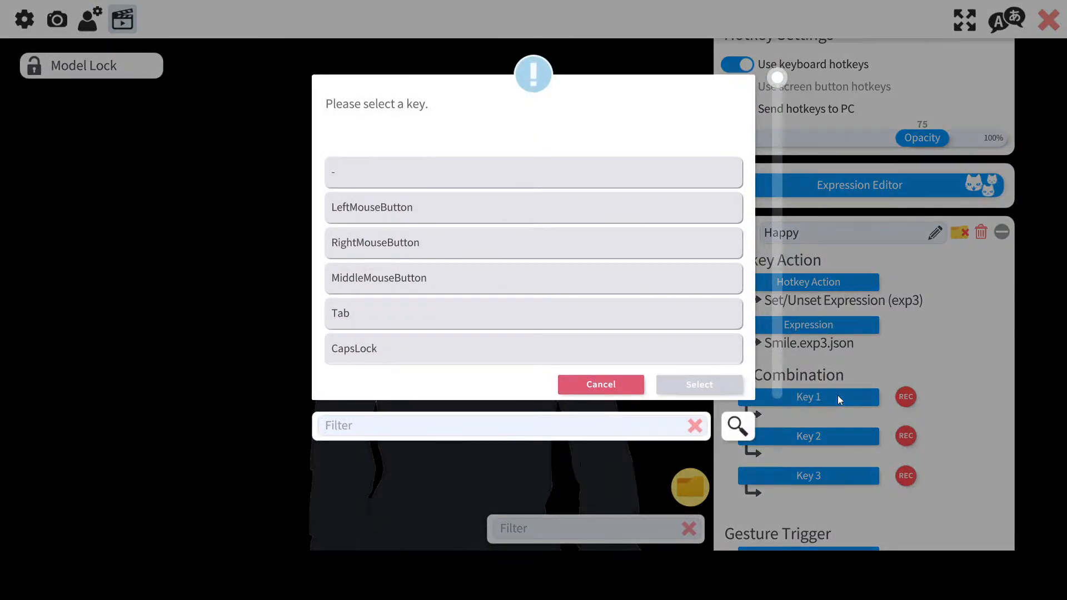
{"action": "type", "text": "1"}
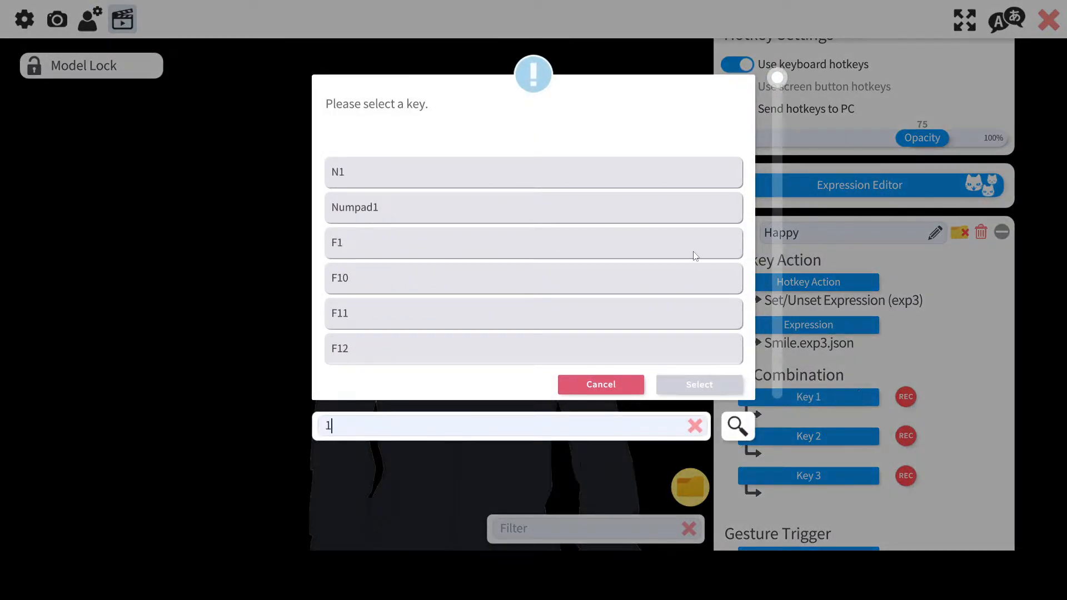
{"action": "left_click", "coordinate": [653, 217]}
{"action": "left_click", "coordinate": [726, 392]}
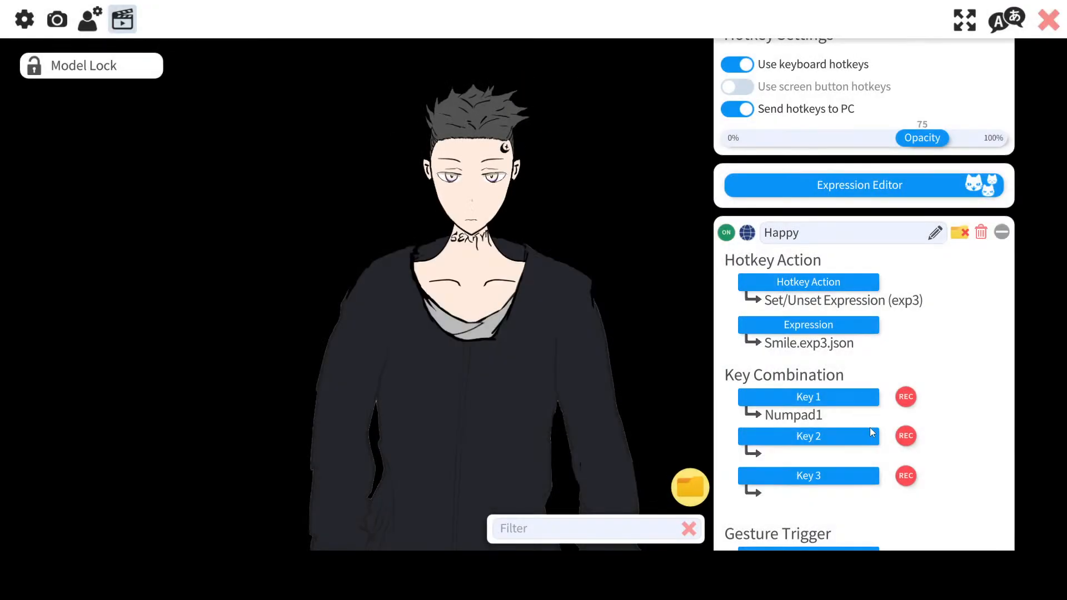
Step: Assign LeftControl as the second key of the key combination
{"action": "left_click", "coordinate": [834, 434]}
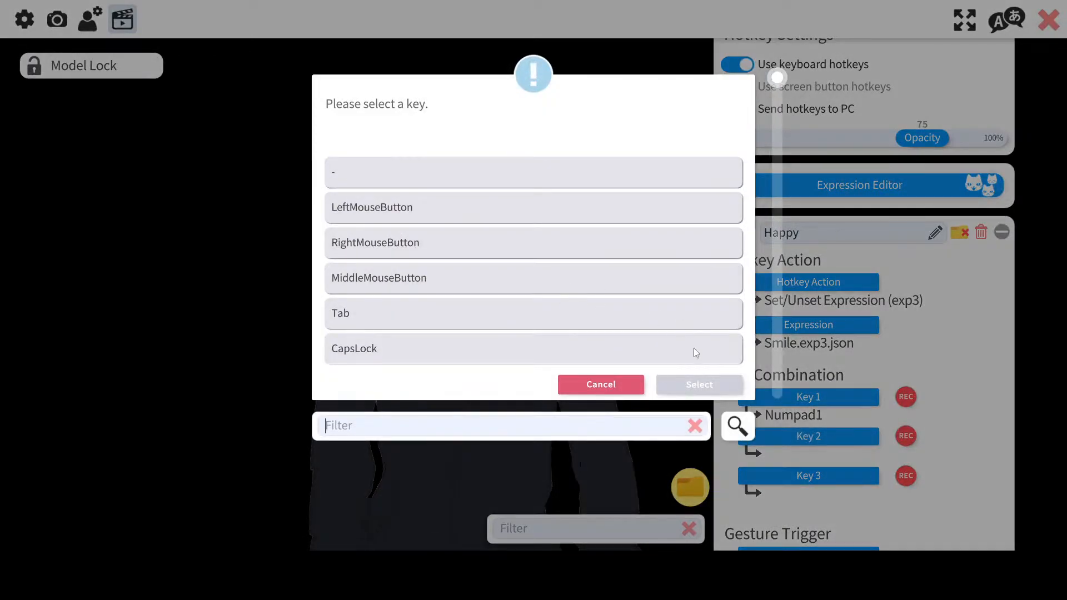
{"action": "left_click", "coordinate": [639, 384]}
{"action": "left_click", "coordinate": [776, 435]}
{"action": "scroll", "coordinate": [435, 291], "scroll_direction": "down", "scroll_amount": 5}
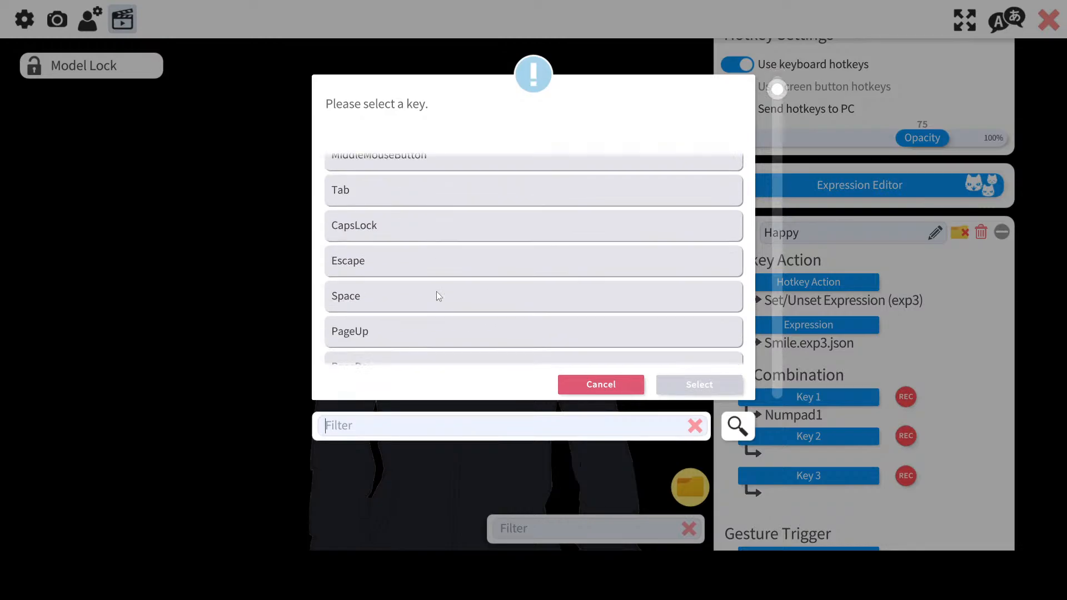
{"action": "scroll", "coordinate": [436, 291], "scroll_direction": "down", "scroll_amount": 10}
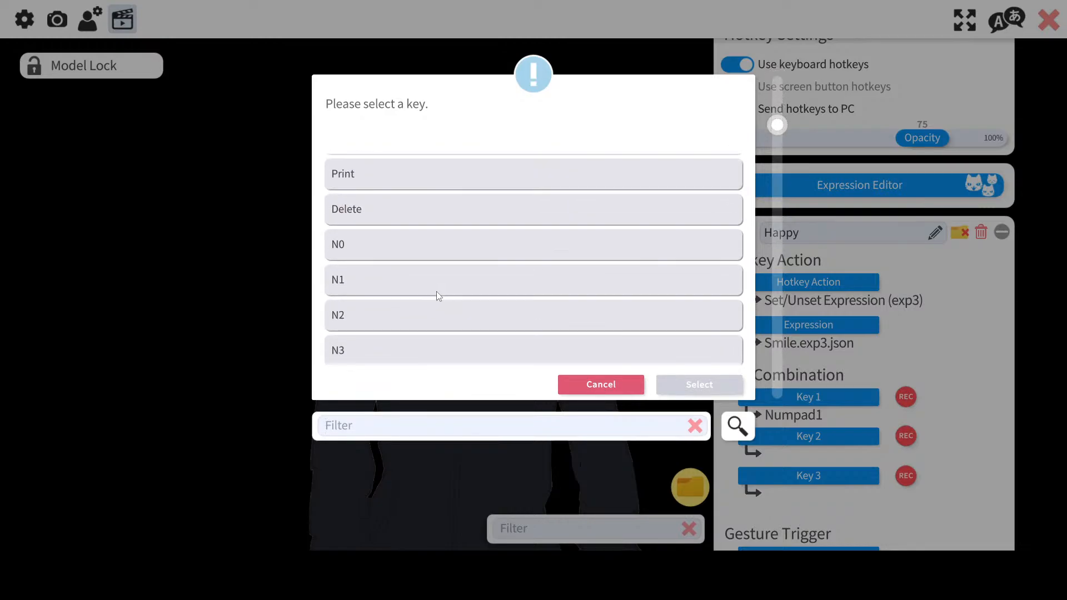
{"action": "left_click_drag", "start_coordinate": [775, 200], "coordinate": [803, 426]}
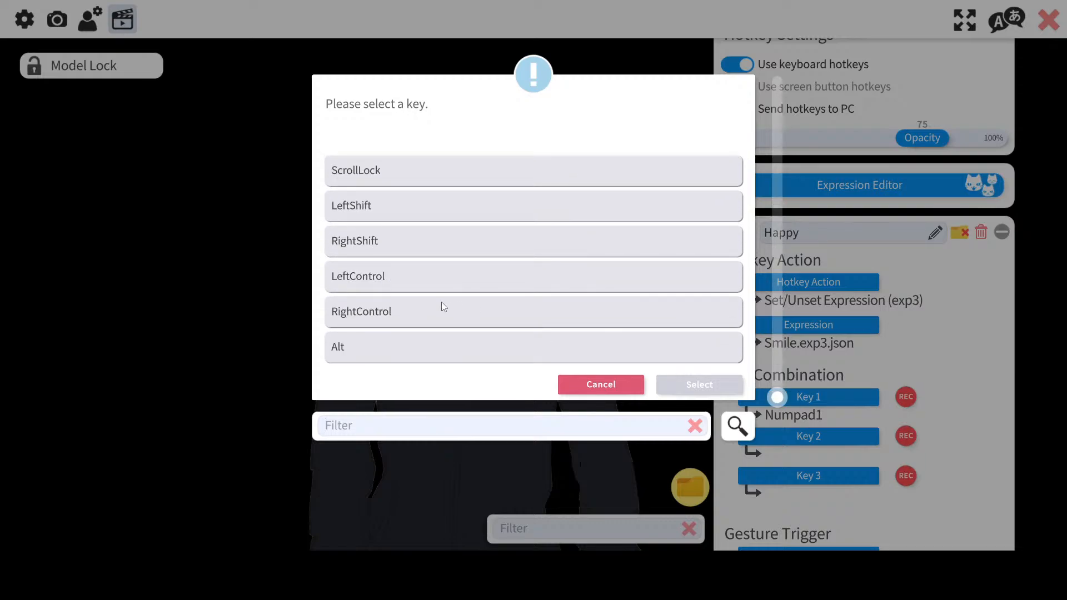
{"action": "left_click", "coordinate": [443, 278]}
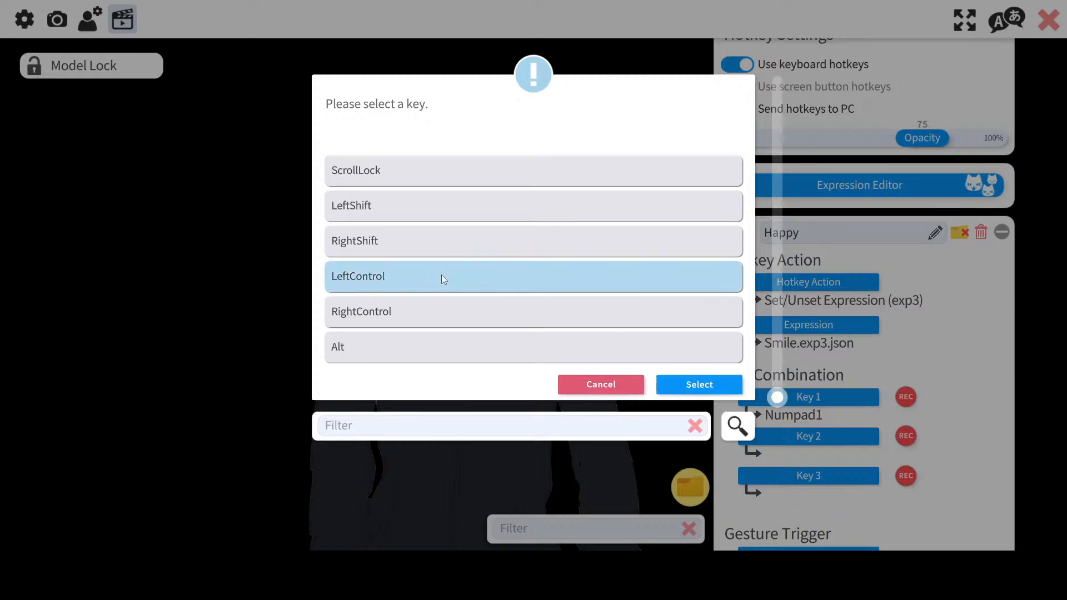
{"action": "left_click", "coordinate": [694, 386]}
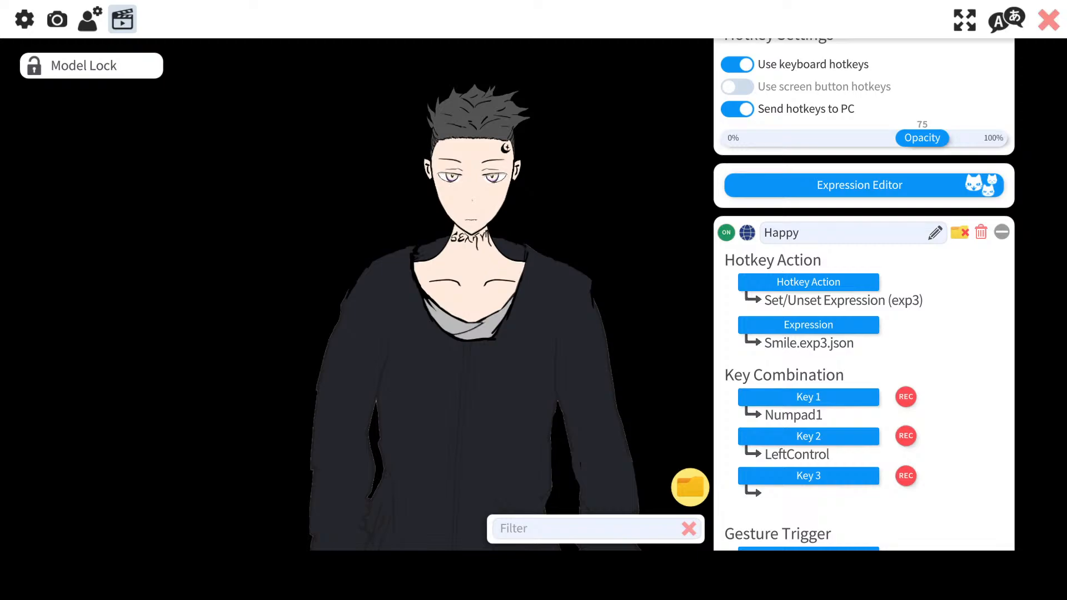
Step: Review the gesture trigger options and the remaining settings of the Happy hotkey
{"action": "scroll", "coordinate": [913, 327], "scroll_direction": "down", "scroll_amount": 5}
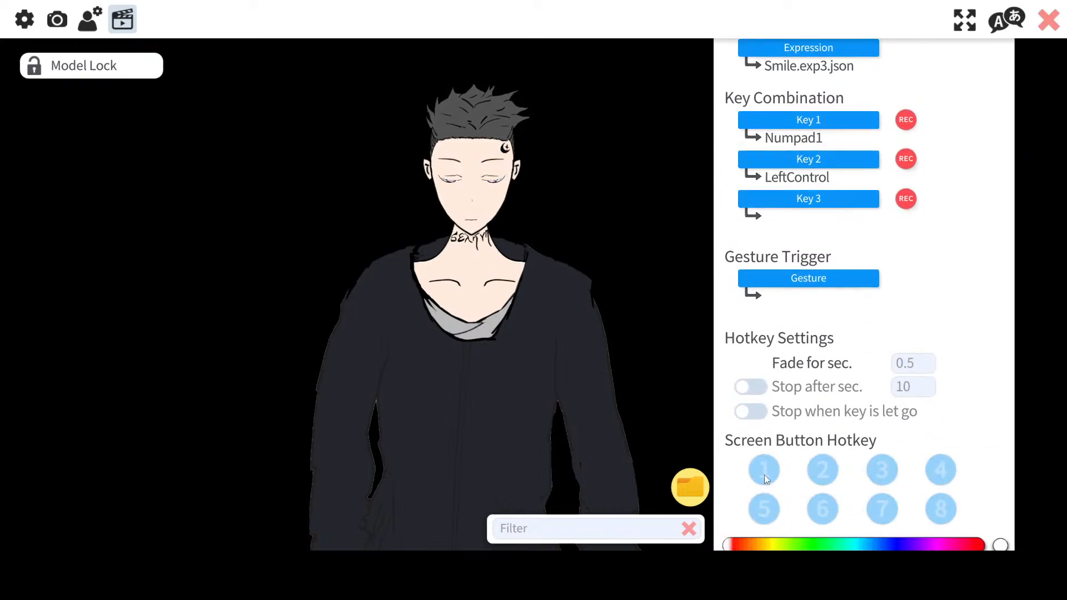
{"action": "scroll", "coordinate": [840, 404], "scroll_direction": "up", "scroll_amount": 1}
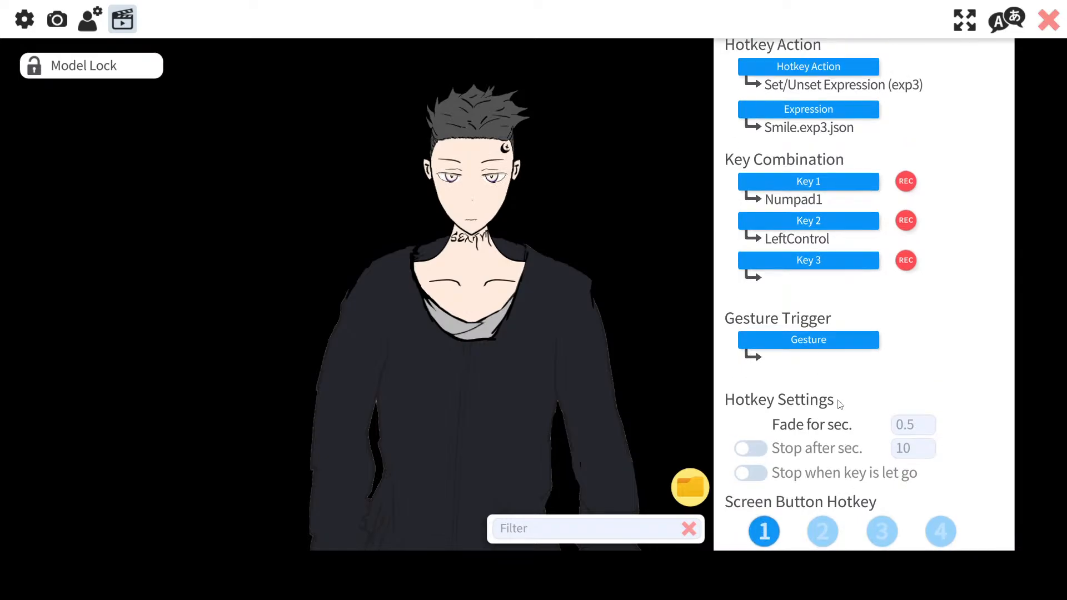
{"action": "left_click", "coordinate": [792, 340]}
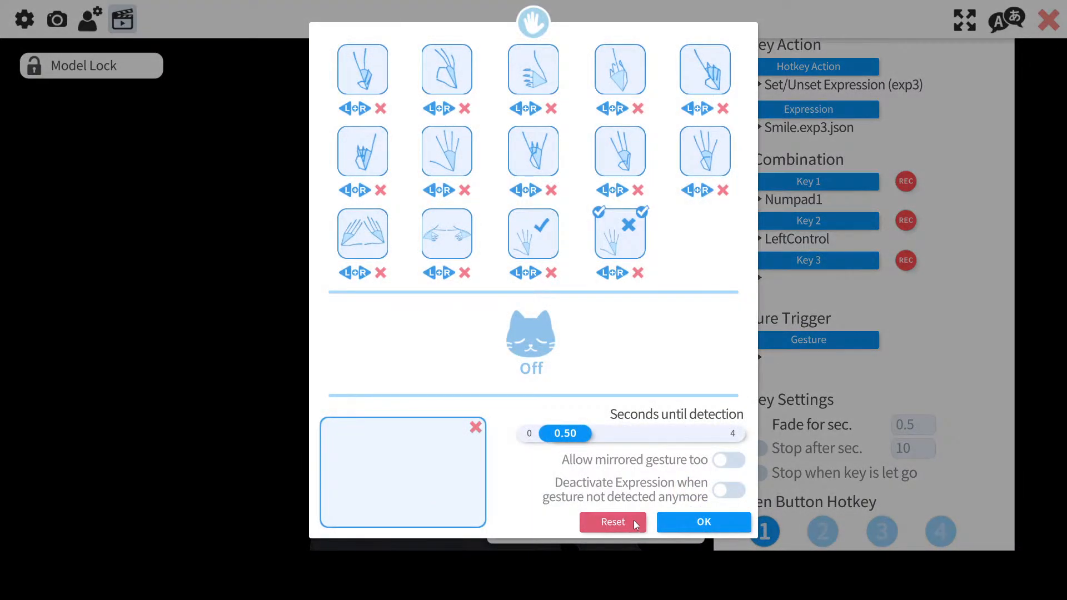
{"action": "left_click", "coordinate": [672, 521]}
{"action": "scroll", "coordinate": [839, 232], "scroll_direction": "up", "scroll_amount": 2}
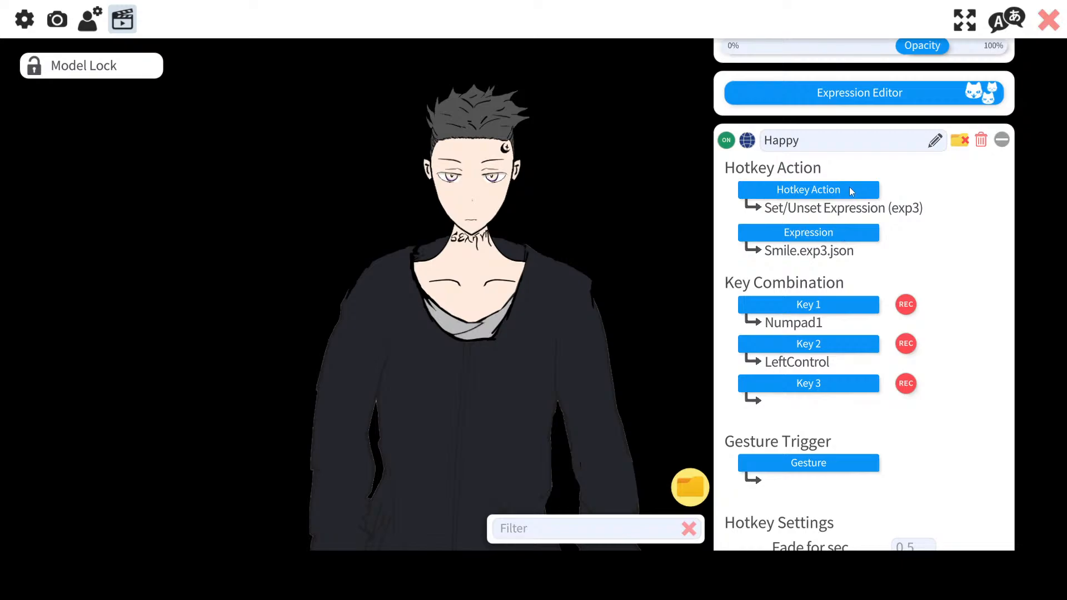
{"action": "scroll", "coordinate": [838, 332], "scroll_direction": "down", "scroll_amount": 2}
{"action": "scroll", "coordinate": [839, 332], "scroll_direction": "up", "scroll_amount": 4}
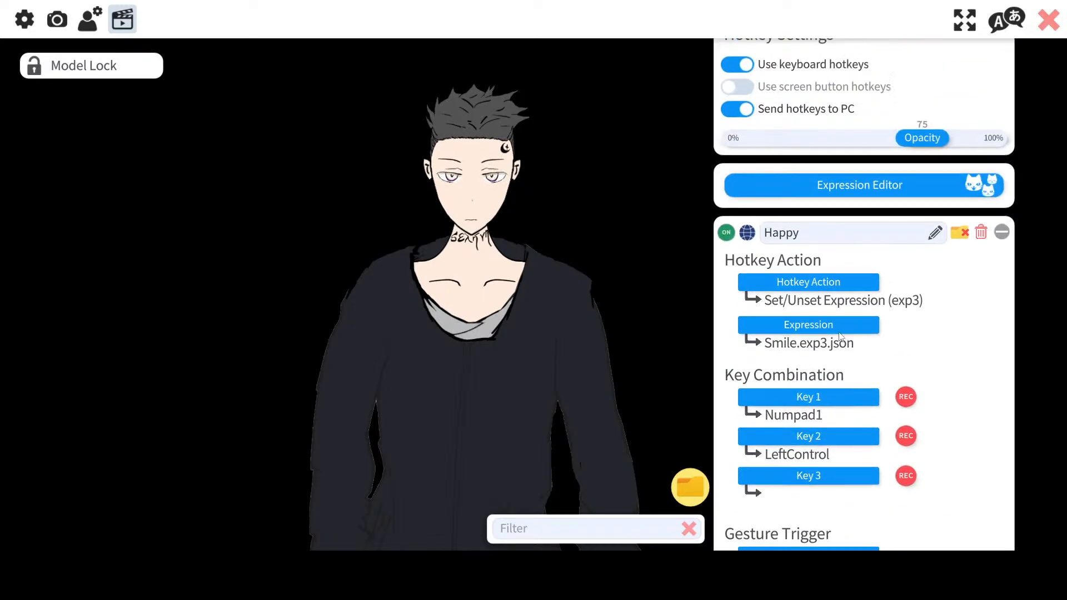
{"action": "scroll", "coordinate": [902, 344], "scroll_direction": "down", "scroll_amount": 1}
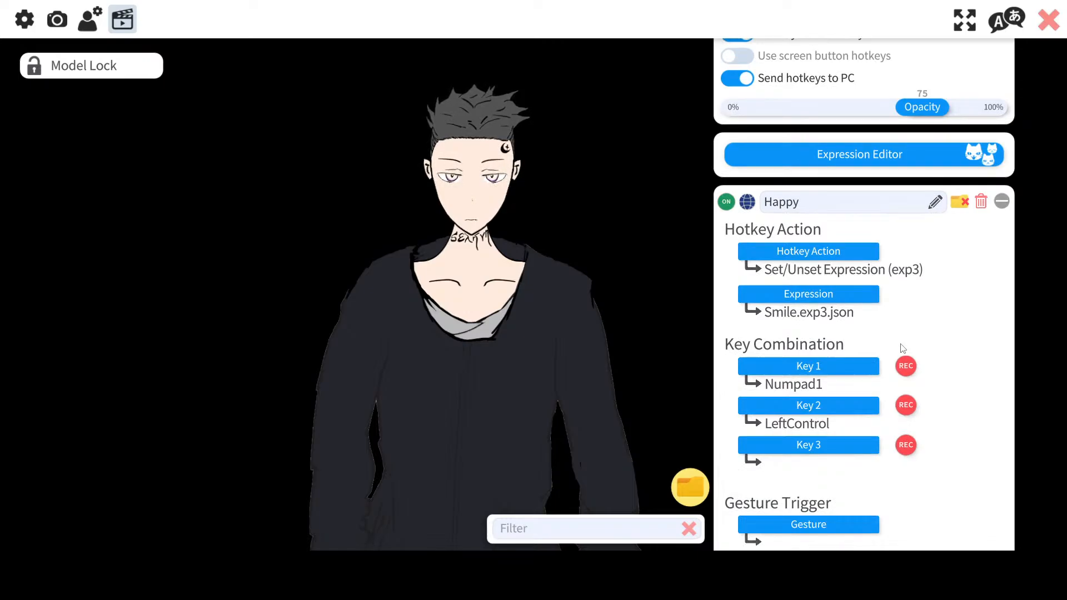
Step: Open the Sad expression in the Expression Editor, save it, and close the expression dialog
{"action": "scroll", "coordinate": [901, 349], "scroll_direction": "up", "scroll_amount": 2}
{"action": "left_click", "coordinate": [849, 215]}
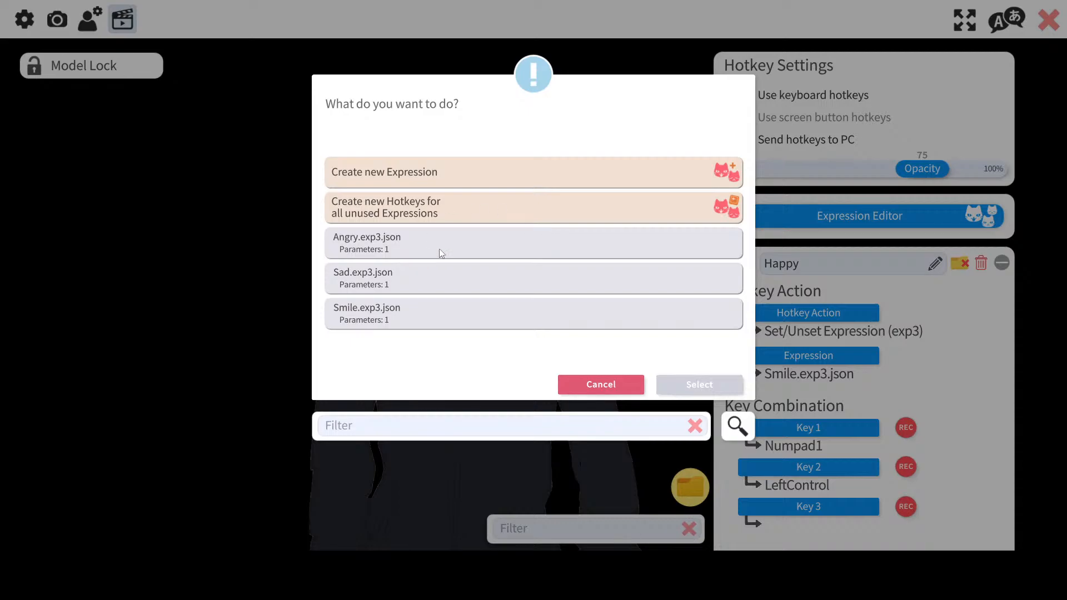
{"action": "double_click", "coordinate": [425, 271]}
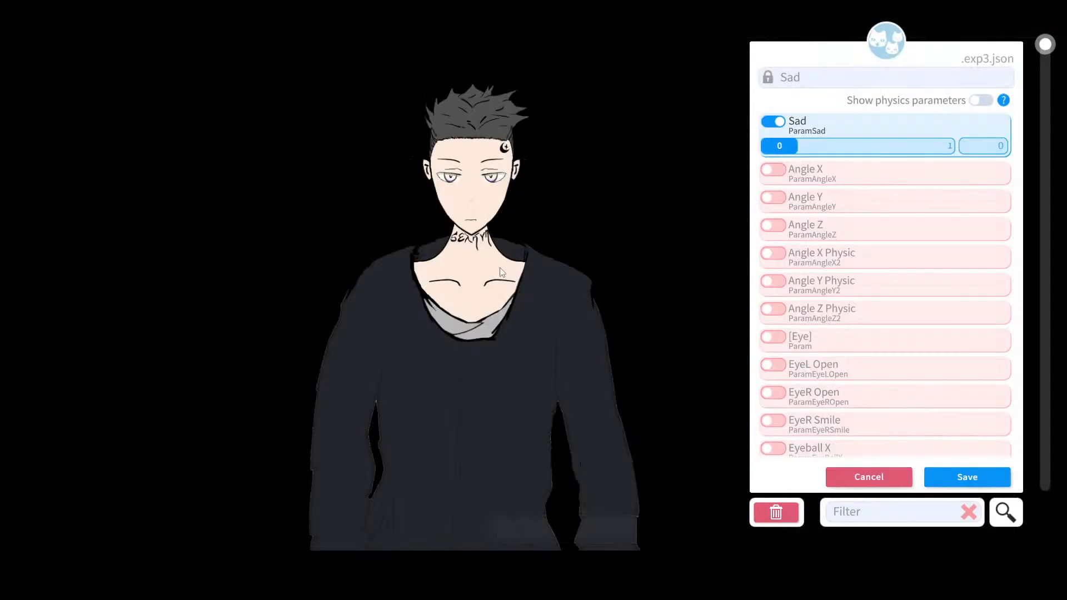
{"action": "left_click", "coordinate": [978, 472]}
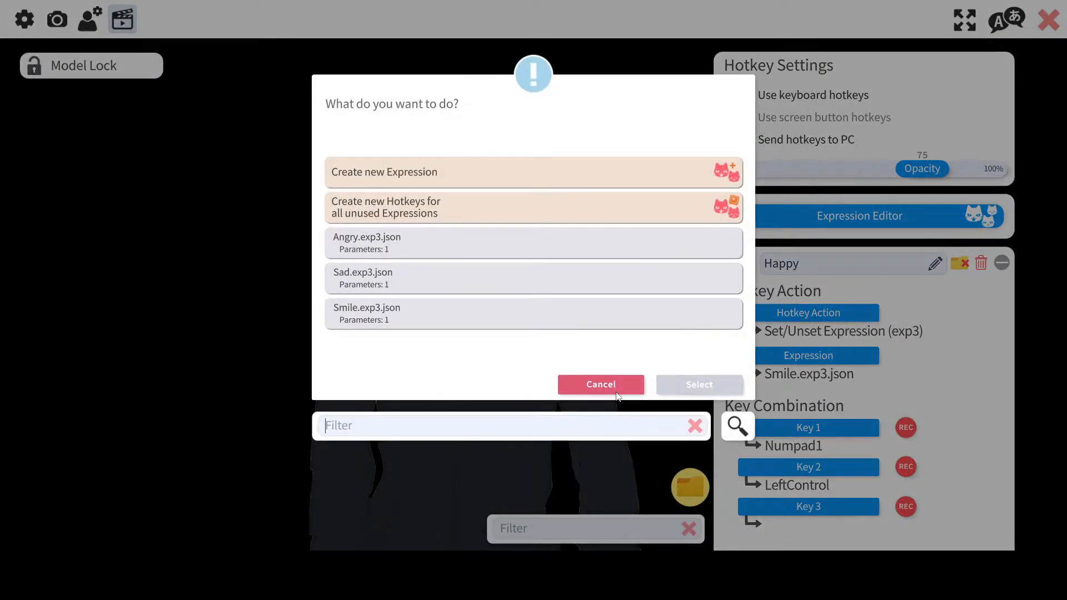
{"action": "left_click", "coordinate": [616, 389]}
{"action": "scroll", "coordinate": [814, 328], "scroll_direction": "down", "scroll_amount": 2}
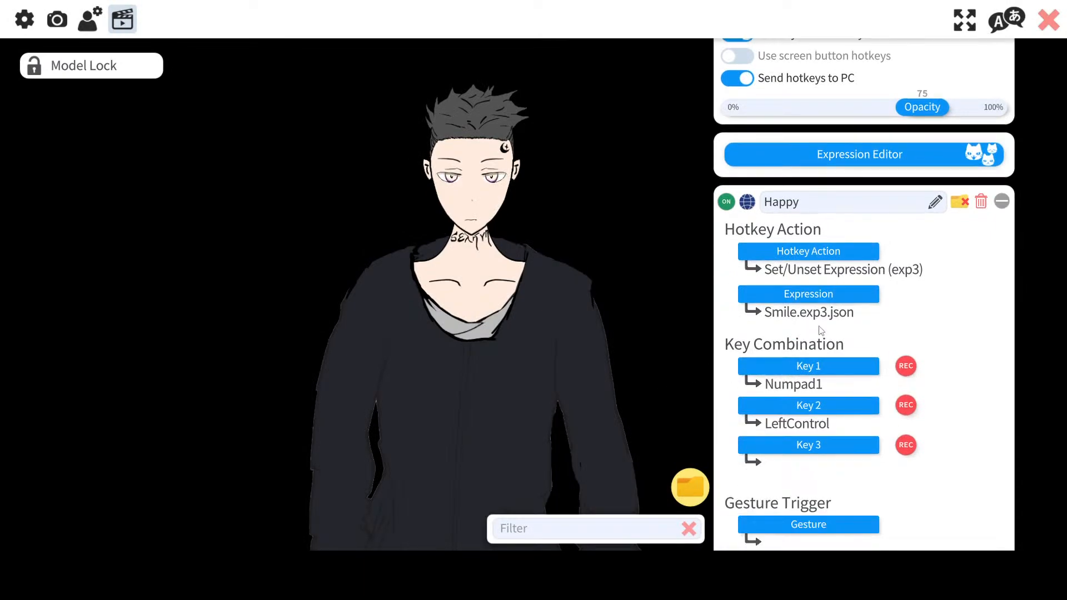
Step: Re-record the Happy hotkey's second key as LeftControl
{"action": "scroll", "coordinate": [821, 331], "scroll_direction": "down", "scroll_amount": 2}
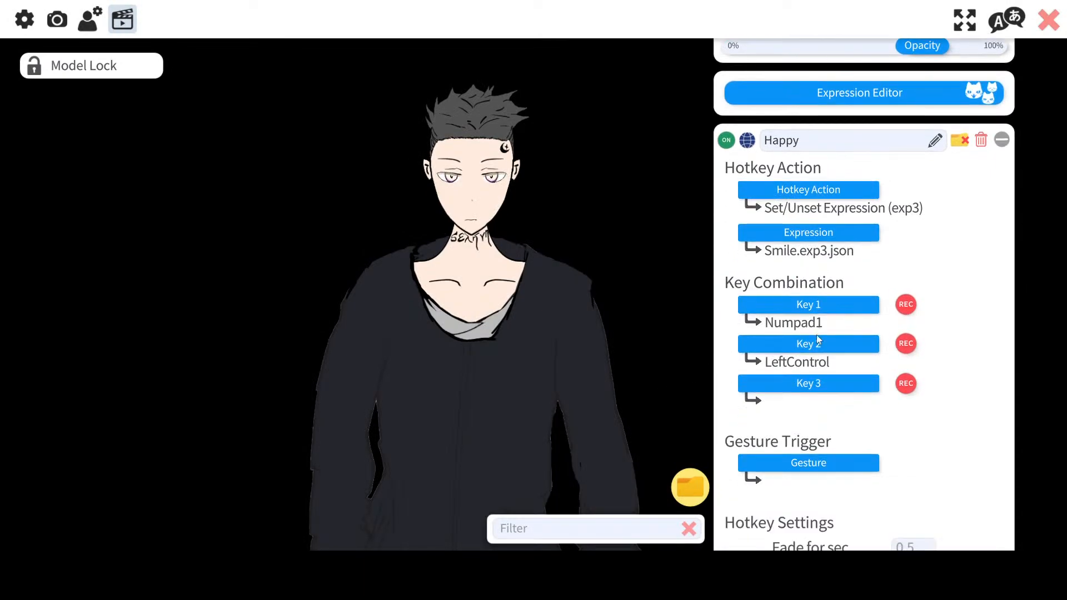
{"action": "left_click", "coordinate": [906, 345]}
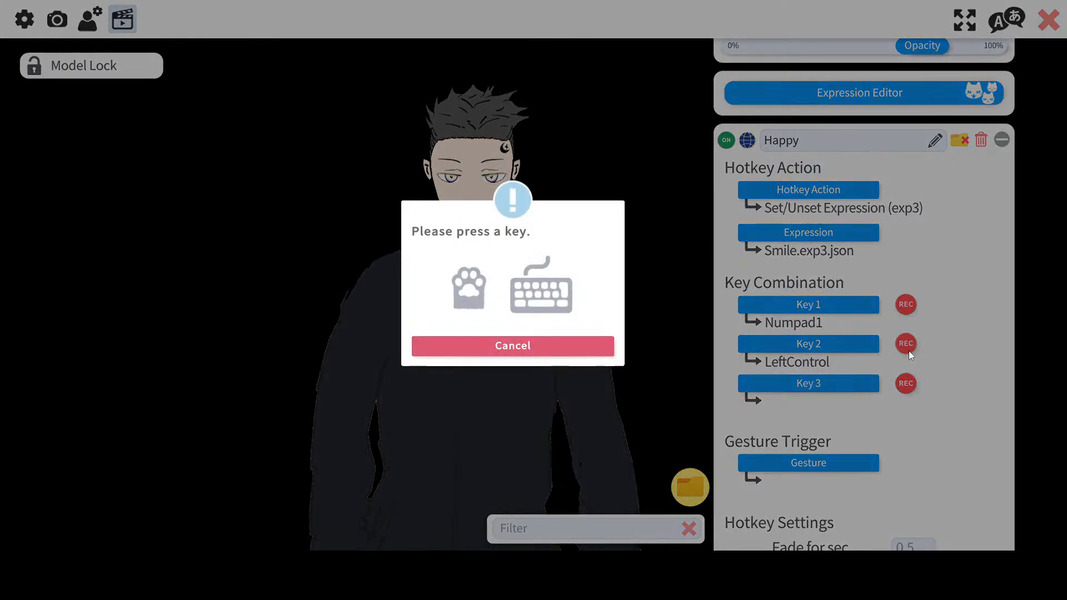
{"action": "key", "text": "shift"}
{"action": "left_click", "coordinate": [904, 345]}
{"action": "key", "text": "ctrl"}
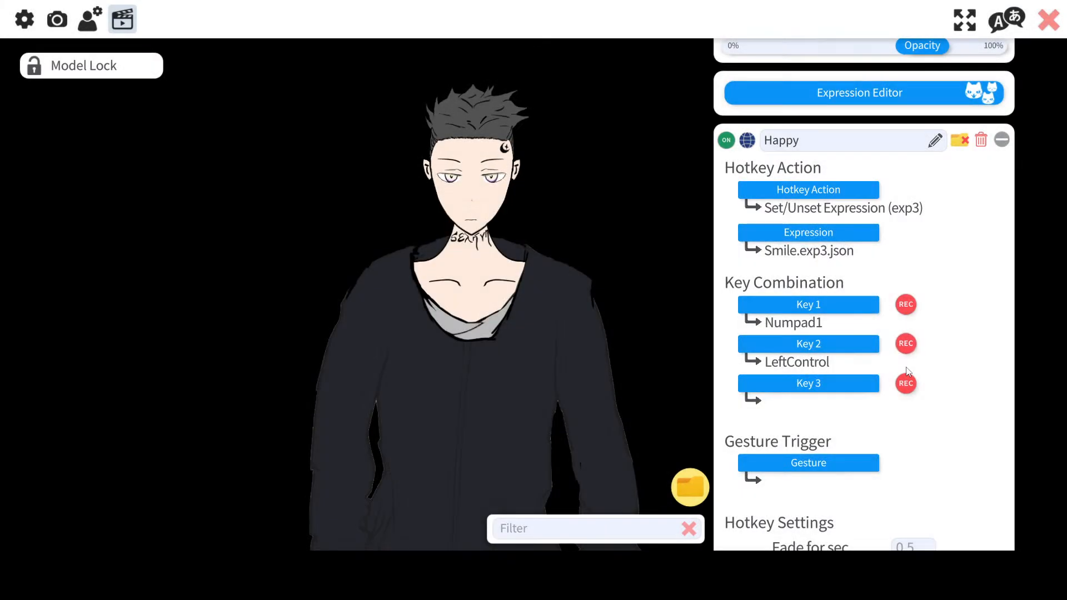
Step: Review the Happy hotkey's settings and collapse its panel
{"action": "scroll", "coordinate": [937, 392], "scroll_direction": "down", "scroll_amount": 4}
{"action": "scroll", "coordinate": [938, 392], "scroll_direction": "down", "scroll_amount": 5}
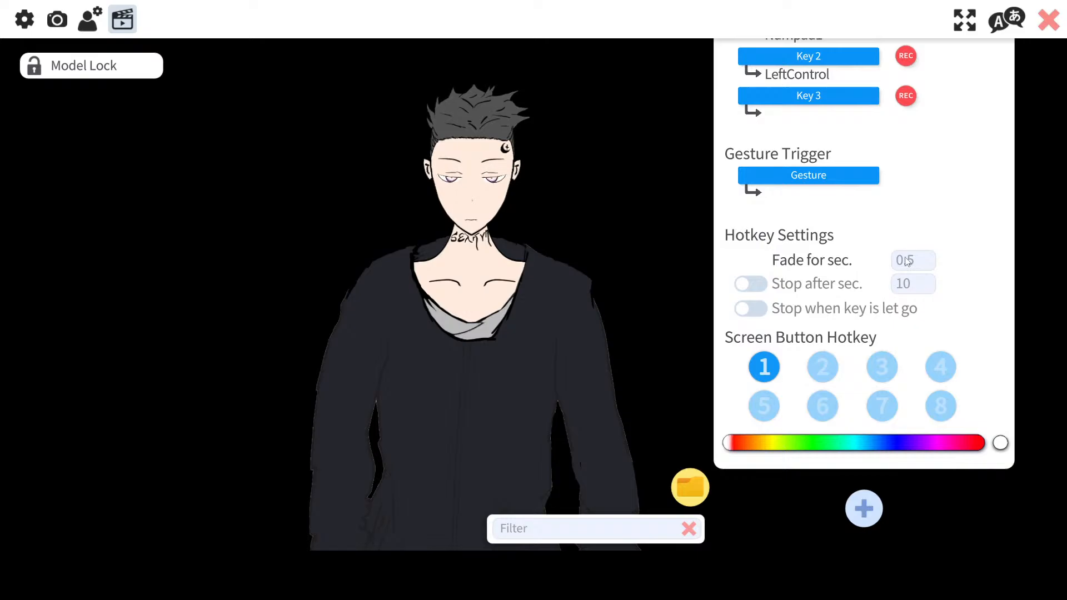
{"action": "scroll", "coordinate": [821, 255], "scroll_direction": "up", "scroll_amount": 5}
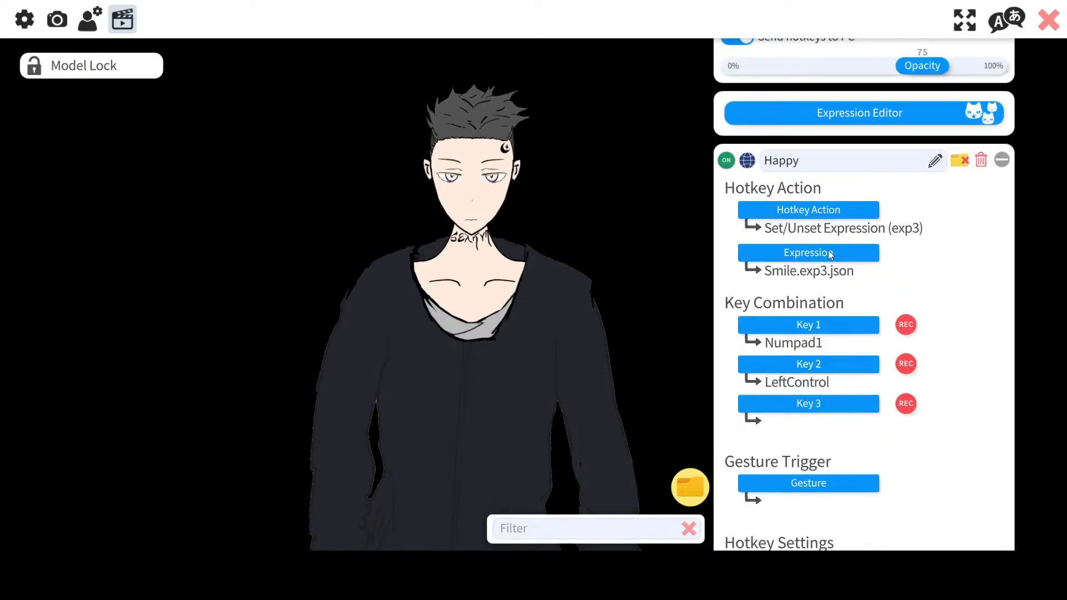
{"action": "left_click", "coordinate": [726, 162]}
{"action": "left_click", "coordinate": [726, 162]}
{"action": "left_click", "coordinate": [1001, 160]}
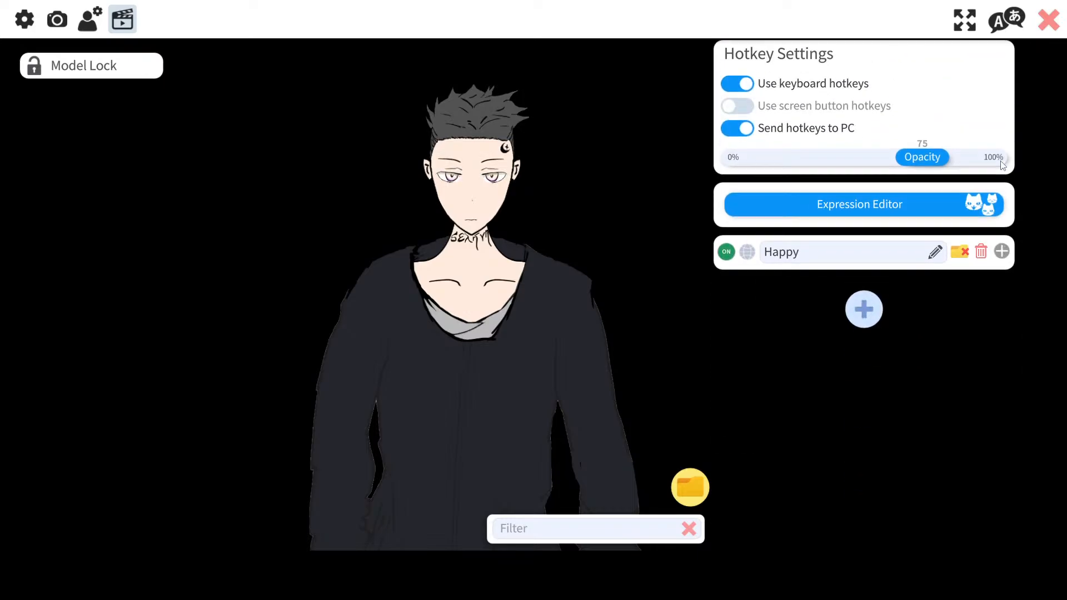
Step: Add a new hotkey with the Set/Unset Expression (exp3) action and the Angry expression
{"action": "left_click", "coordinate": [867, 309]}
{"action": "left_click", "coordinate": [837, 356]}
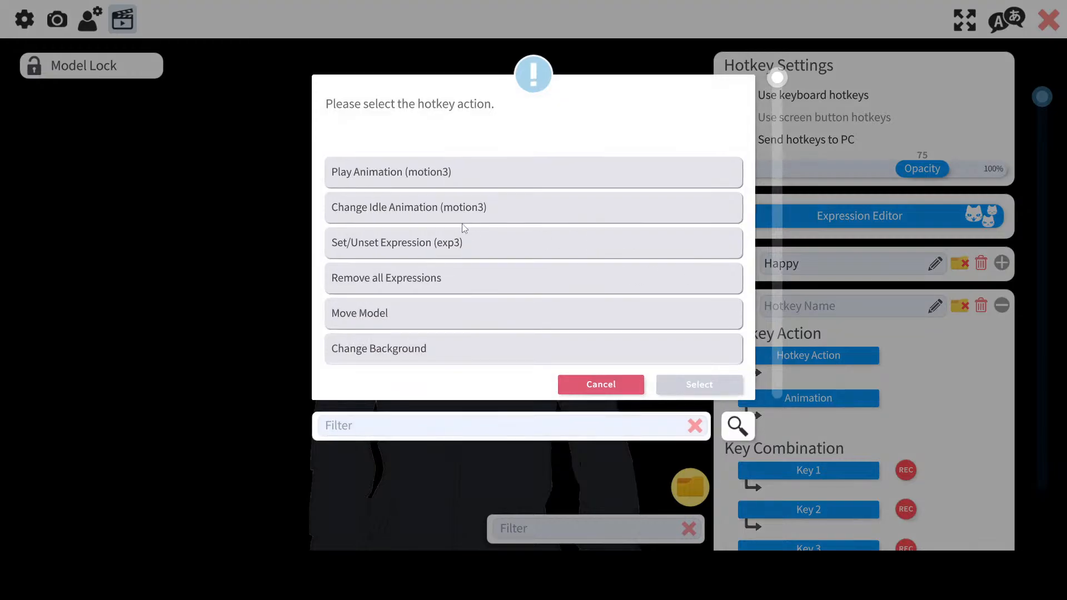
{"action": "left_click", "coordinate": [422, 249]}
{"action": "left_click", "coordinate": [422, 249]}
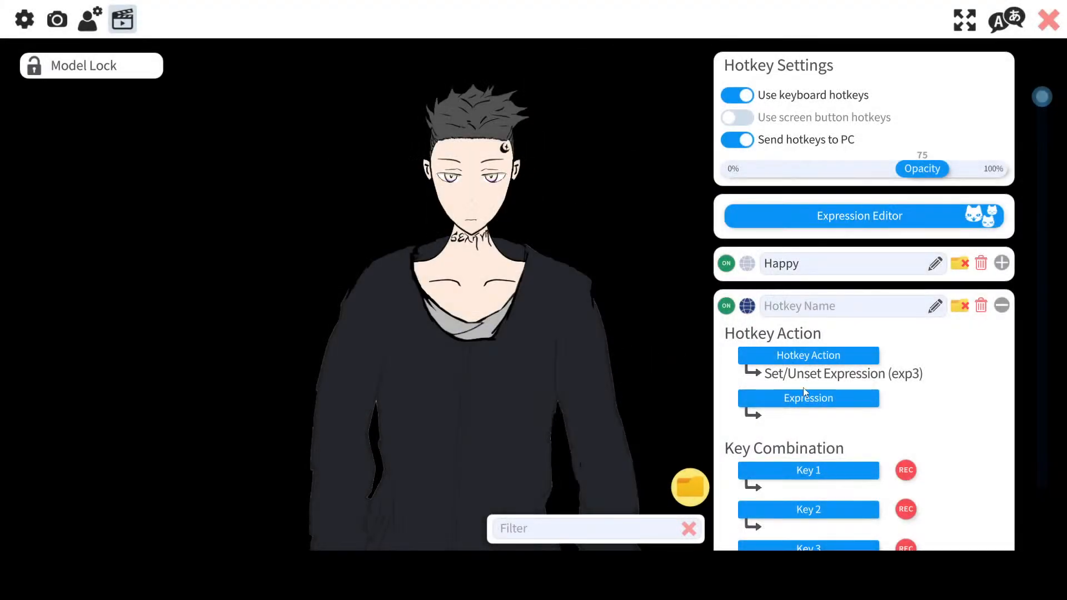
{"action": "double_click", "coordinate": [392, 245]}
{"action": "left_click", "coordinate": [828, 394]}
{"action": "left_click", "coordinate": [536, 209]}
{"action": "left_click", "coordinate": [537, 209]}
{"action": "scroll", "coordinate": [962, 388], "scroll_direction": "down", "scroll_amount": 3}
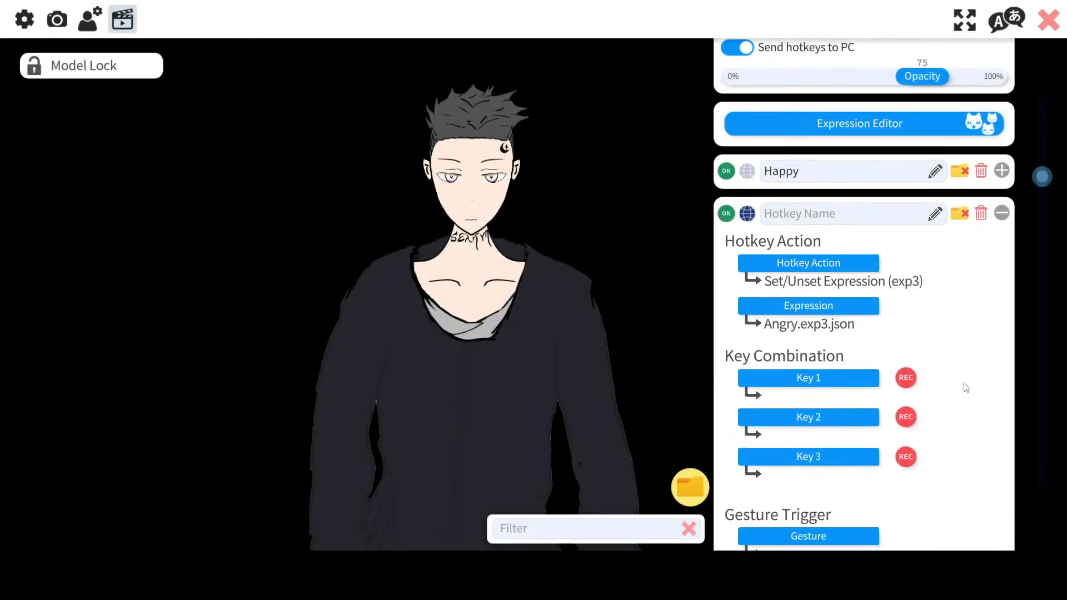
Step: Assign Numpad2 and LeftControl as the new hotkey's first and second keys
{"action": "left_click", "coordinate": [906, 348]}
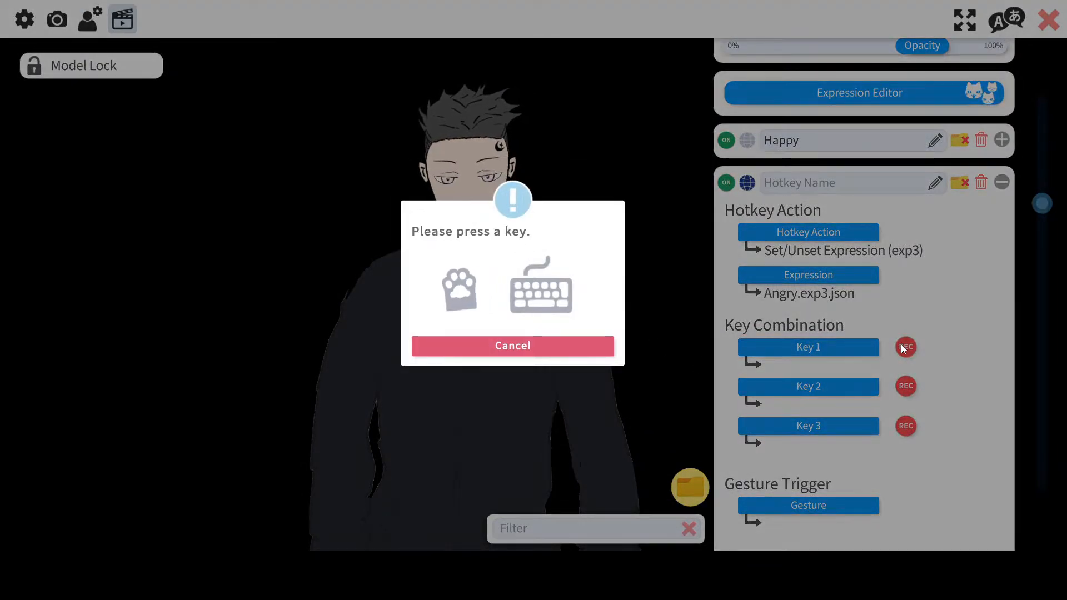
{"action": "key", "text": "KP_2"}
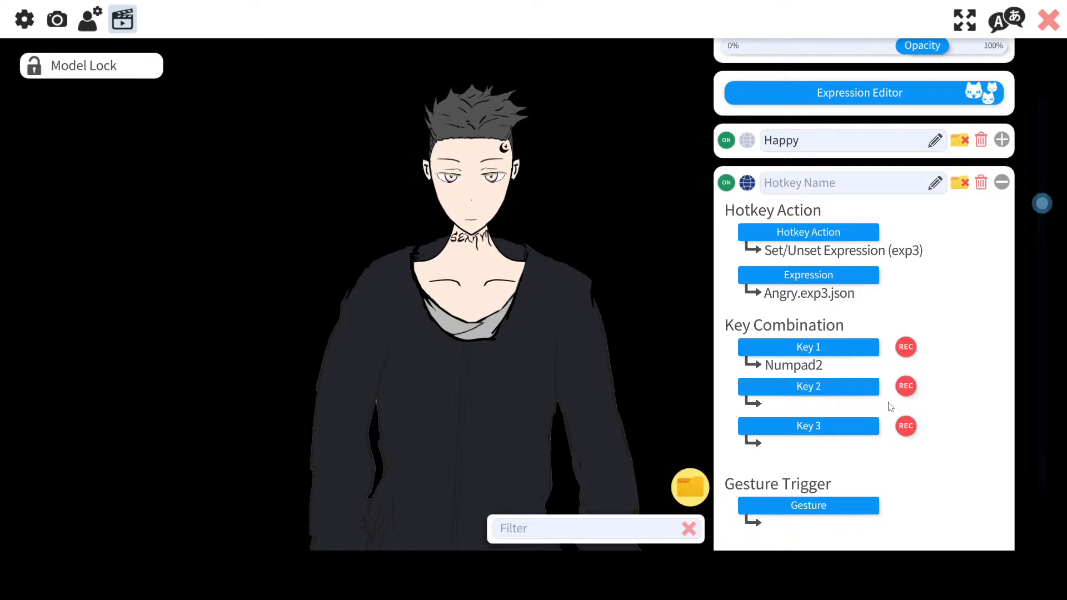
{"action": "left_click", "coordinate": [905, 387]}
{"action": "key", "text": "ctrl"}
Step: Assign screen button 2 to the new hotkey and add another blank hotkey below it
{"action": "scroll", "coordinate": [902, 384], "scroll_direction": "down", "scroll_amount": 2}
{"action": "scroll", "coordinate": [901, 356], "scroll_direction": "down", "scroll_amount": 4}
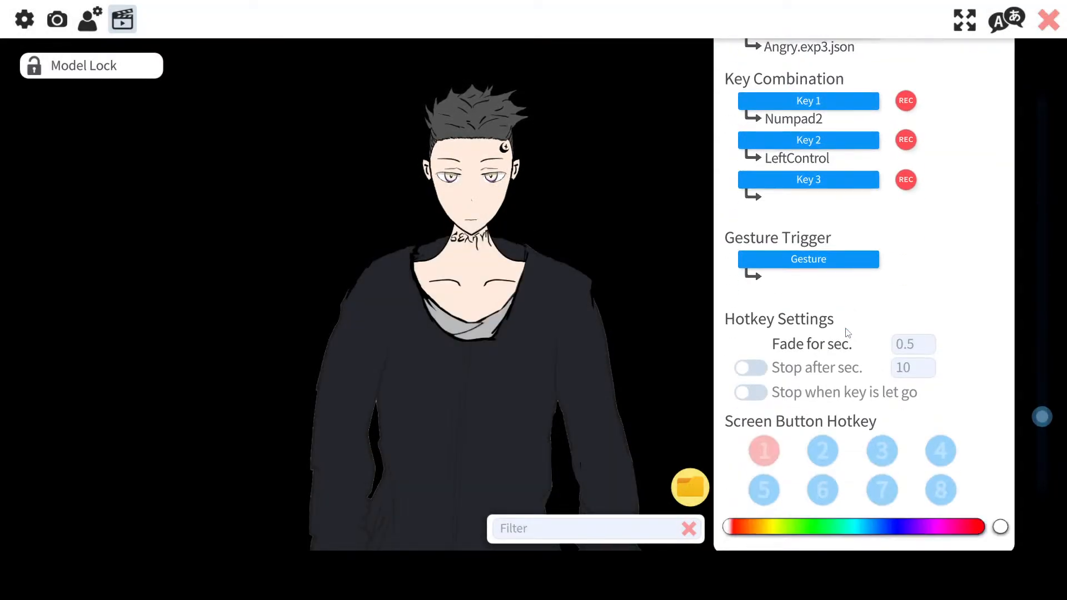
{"action": "left_click", "coordinate": [823, 389]}
{"action": "left_click", "coordinate": [867, 528]}
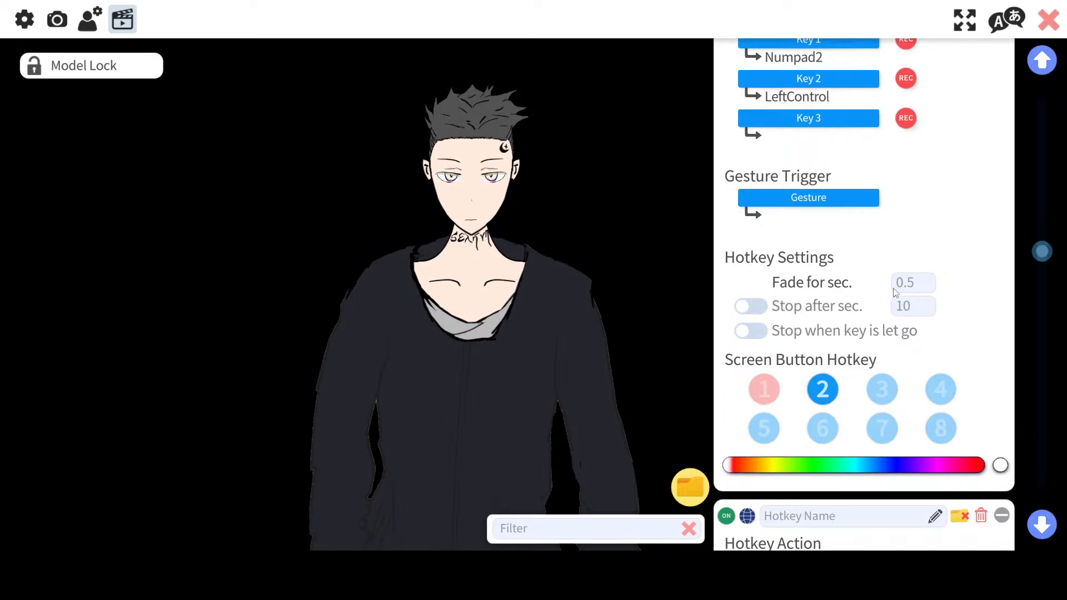
Step: Collapse the Angry expression hotkey and name it Angry
{"action": "scroll", "coordinate": [953, 167], "scroll_direction": "up", "scroll_amount": 5}
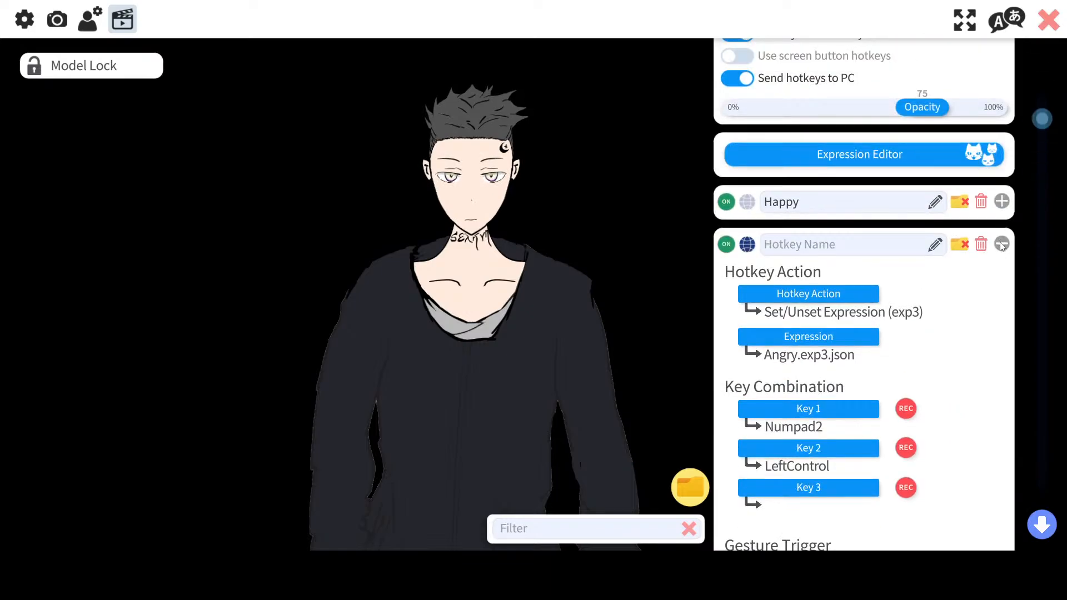
{"action": "left_click", "coordinate": [1002, 245]}
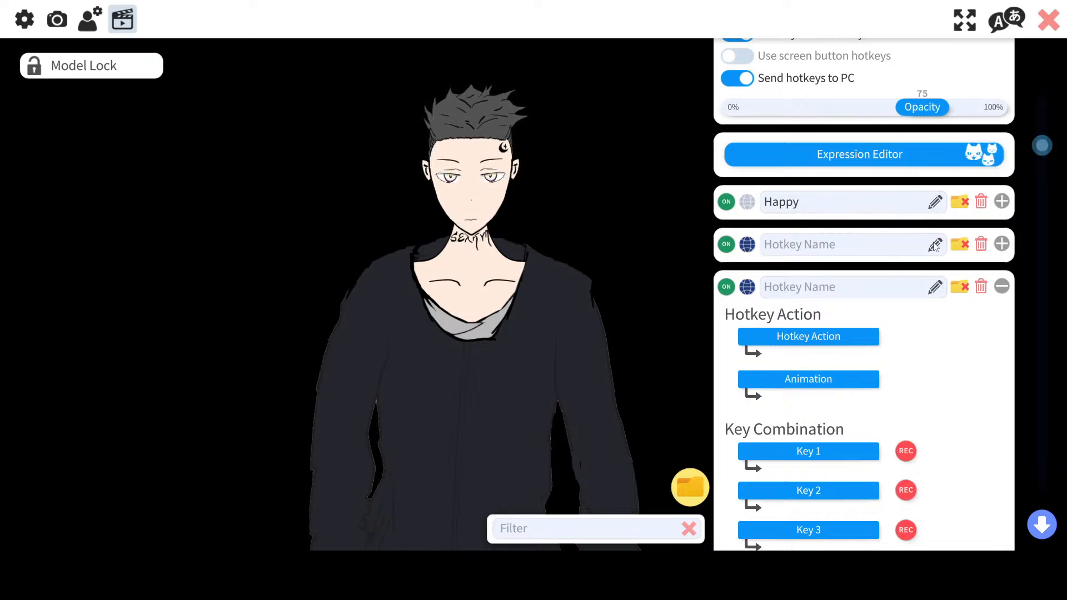
{"action": "type", "text": "Angry"}
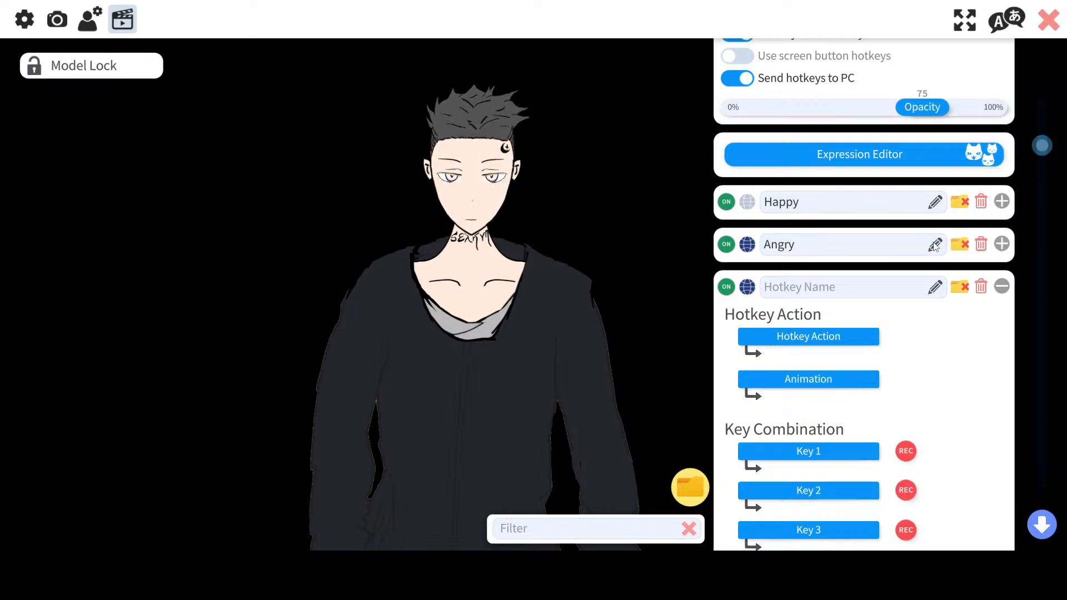
Step: Turn on the globe option for the Happy hotkey and expand its settings
{"action": "left_click", "coordinate": [747, 245]}
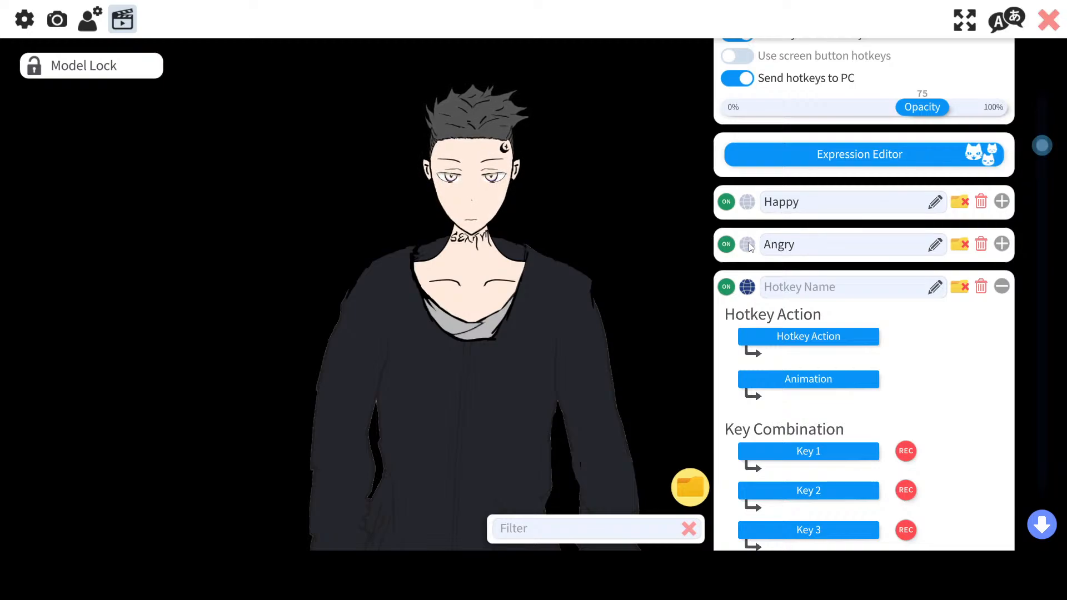
{"action": "left_click", "coordinate": [749, 206]}
{"action": "left_click", "coordinate": [1000, 203]}
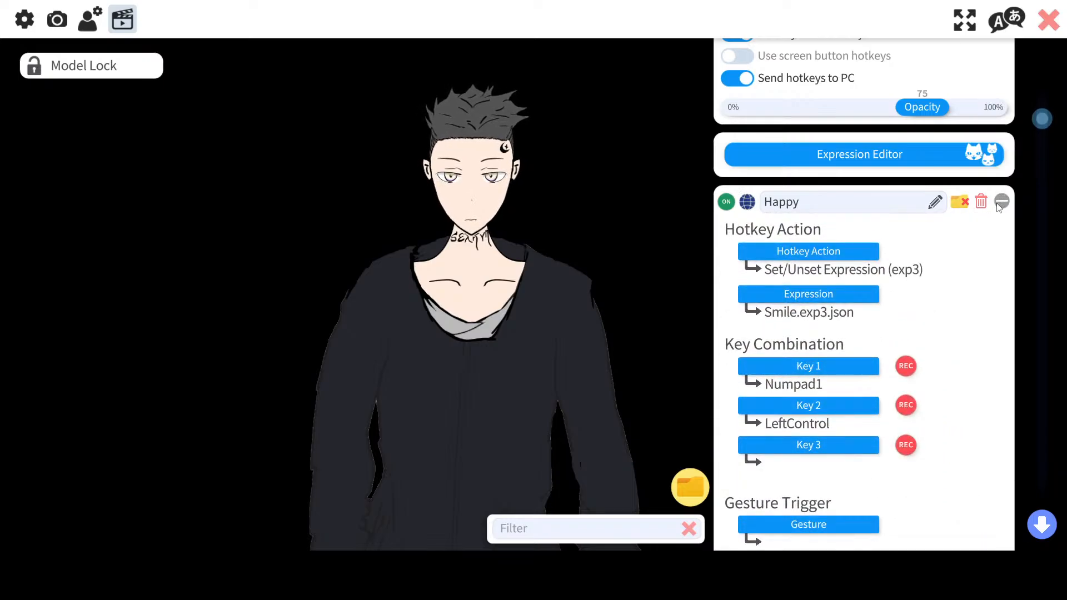
Step: Turn on screen button hotkeys in the hotkey settings
{"action": "scroll", "coordinate": [816, 241], "scroll_direction": "up", "scroll_amount": 2}
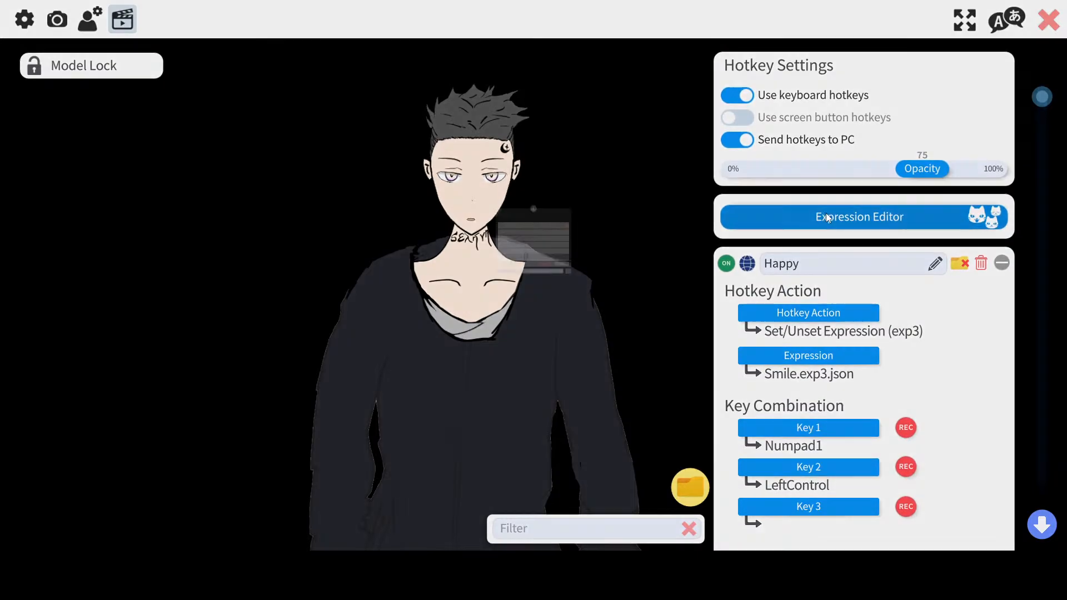
{"action": "left_click", "coordinate": [825, 217]}
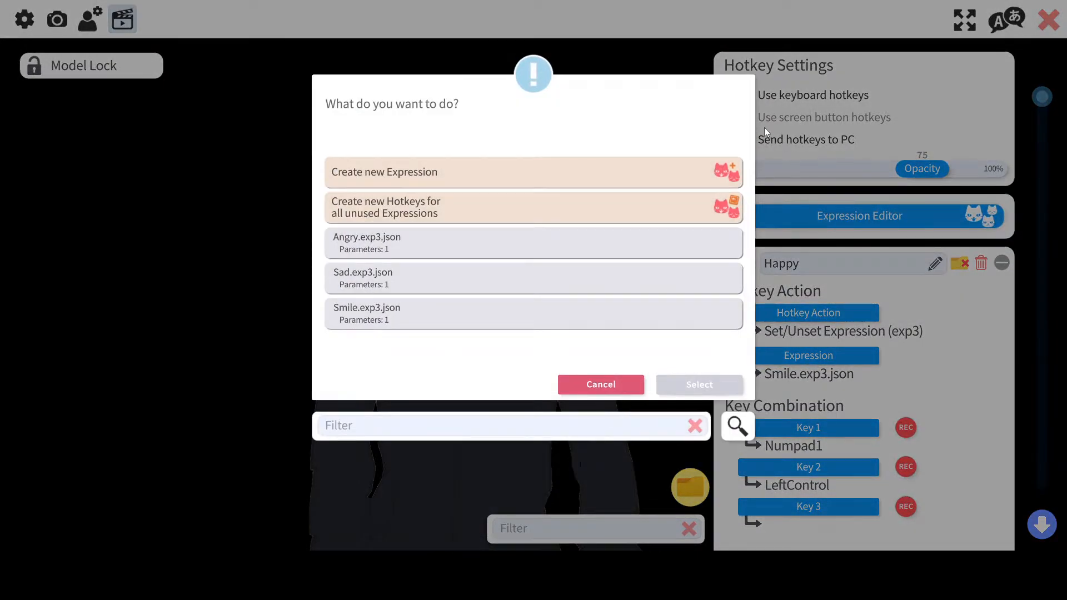
{"action": "left_click", "coordinate": [614, 386]}
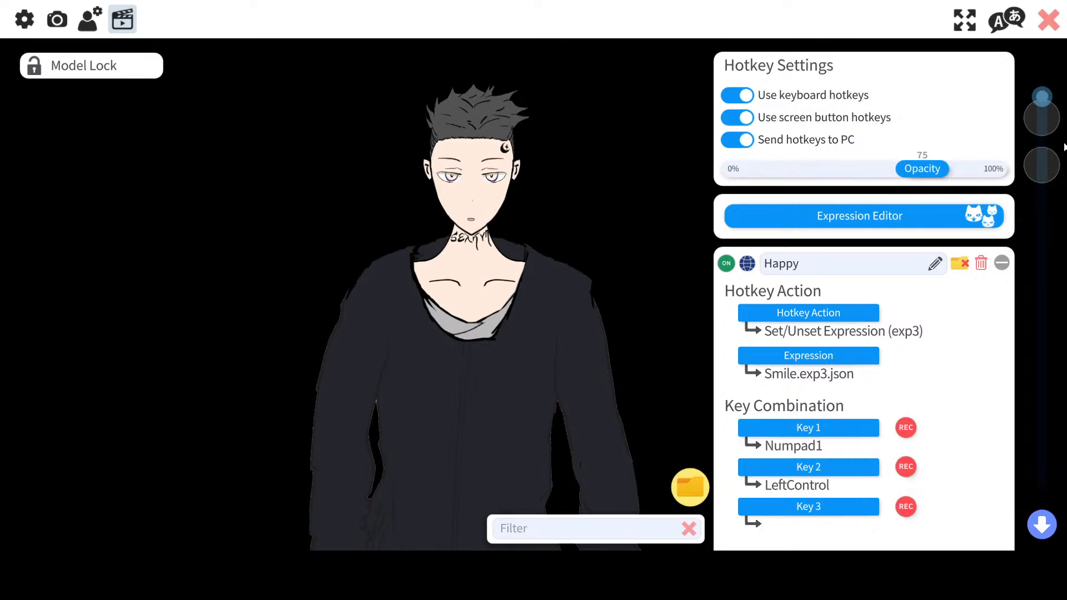
Step: Enable Stop when key is let go for the Happy hotkey
{"action": "left_click", "coordinate": [925, 218]}
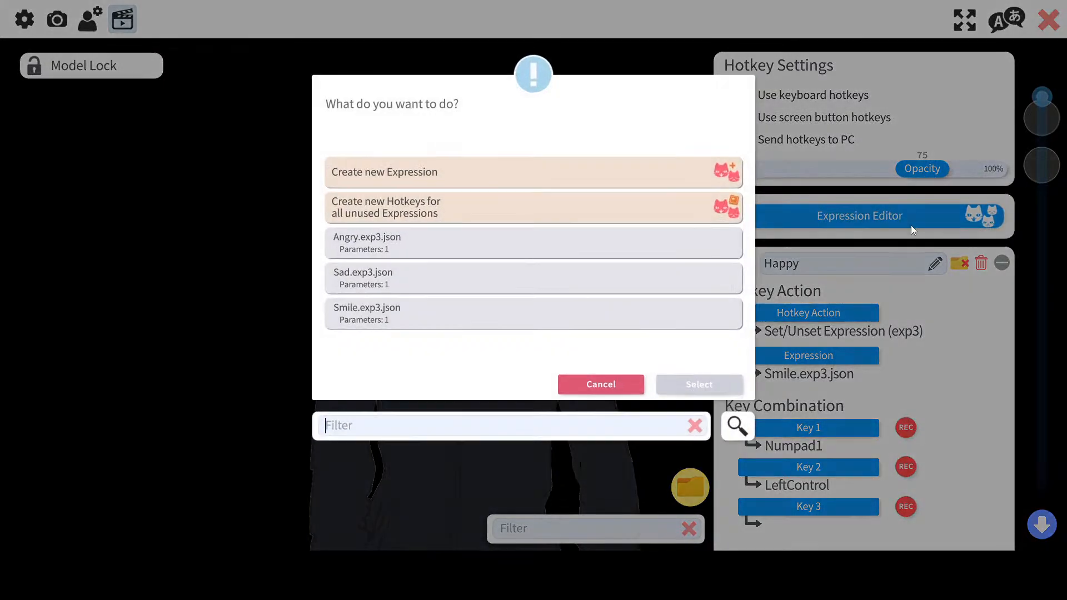
{"action": "left_click", "coordinate": [586, 388]}
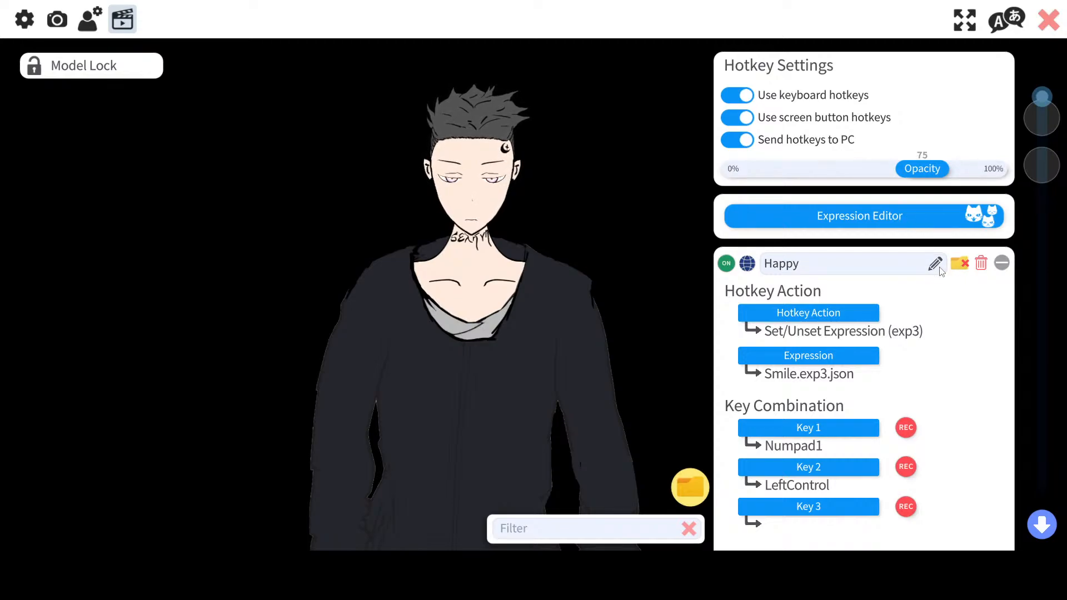
{"action": "scroll", "coordinate": [880, 324], "scroll_direction": "down", "scroll_amount": 6}
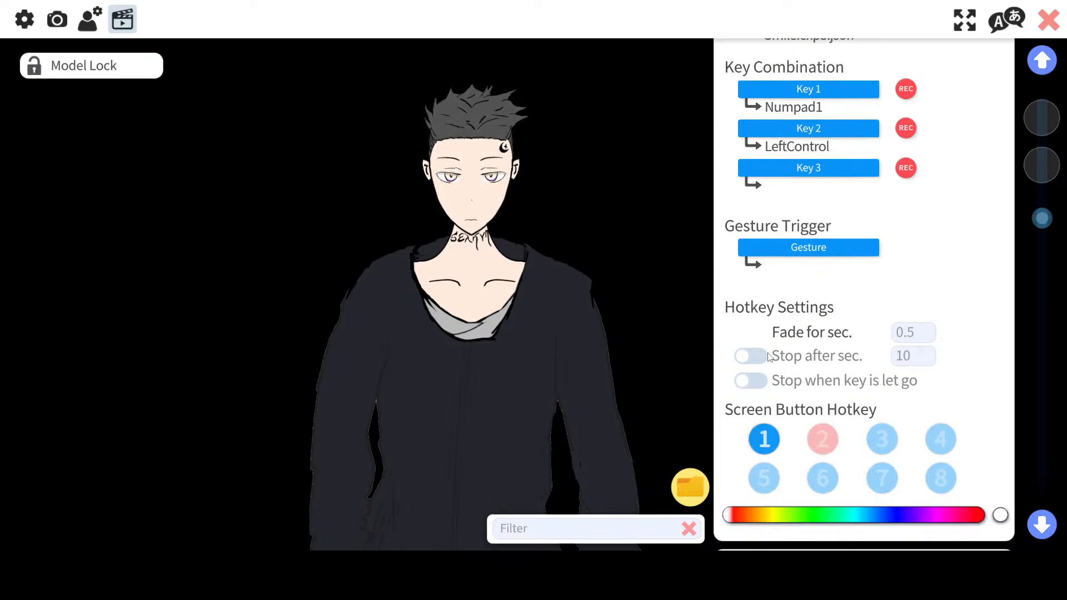
{"action": "left_click", "coordinate": [748, 381]}
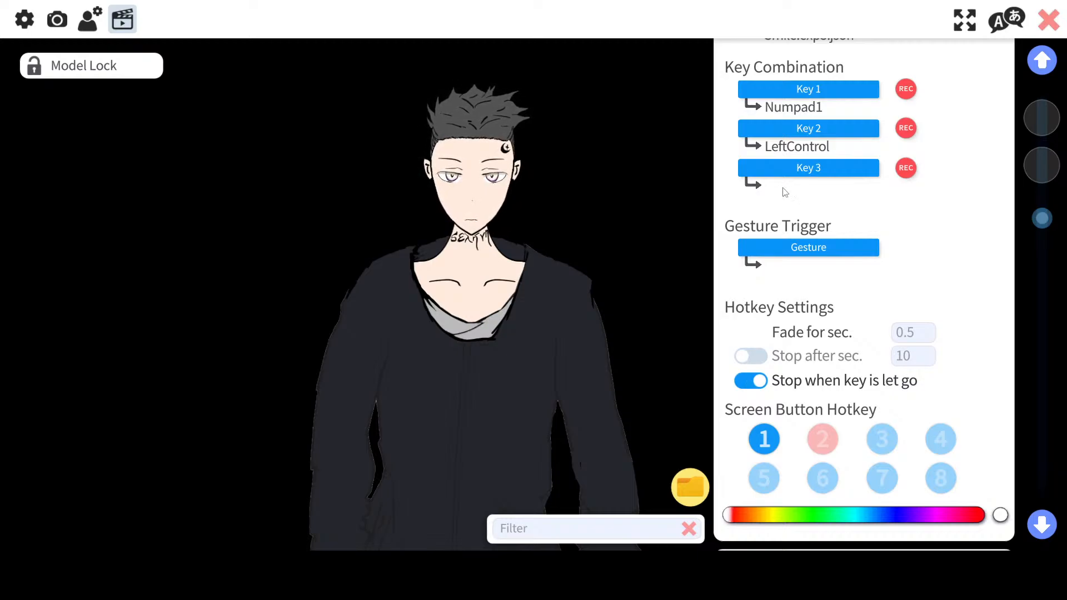
Step: Remove the second key from the Happy hotkey's key combination
{"action": "left_click", "coordinate": [809, 128]}
{"action": "double_click", "coordinate": [468, 168]}
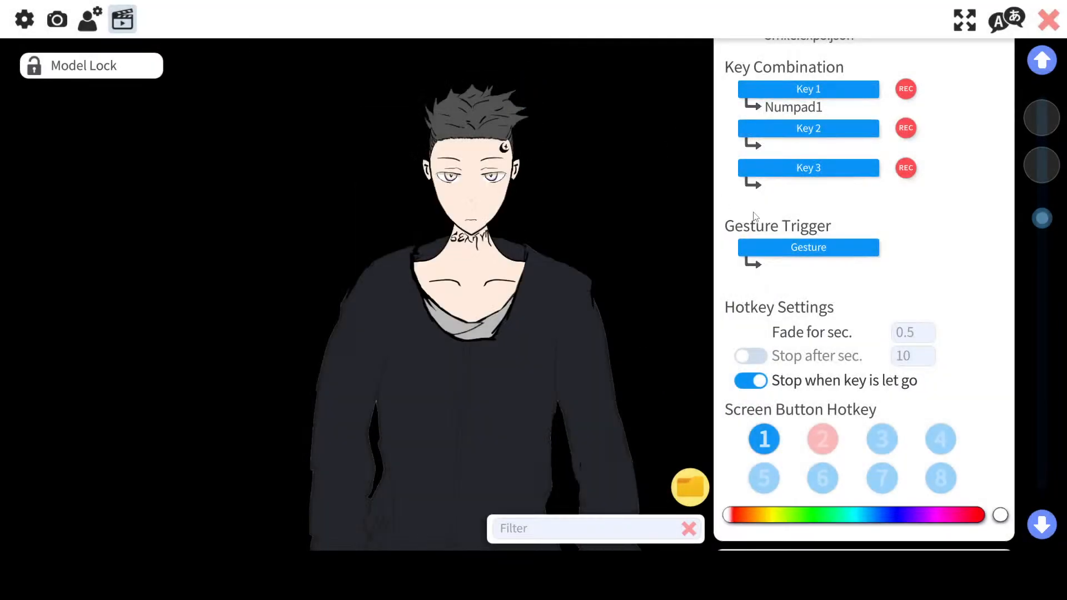
{"action": "scroll", "coordinate": [799, 205], "scroll_direction": "up", "scroll_amount": 3}
{"action": "scroll", "coordinate": [839, 311], "scroll_direction": "down", "scroll_amount": 5}
{"action": "scroll", "coordinate": [841, 316], "scroll_direction": "down", "scroll_amount": 5}
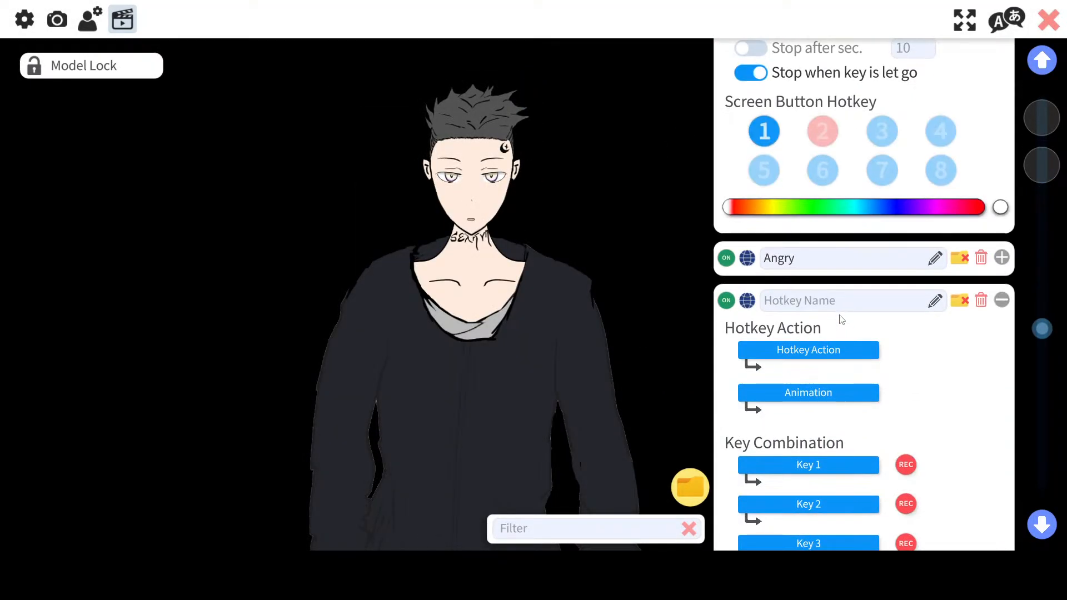
Step: Expand the Angry hotkey and remove its second key from the key combination
{"action": "scroll", "coordinate": [839, 328], "scroll_direction": "up", "scroll_amount": 2}
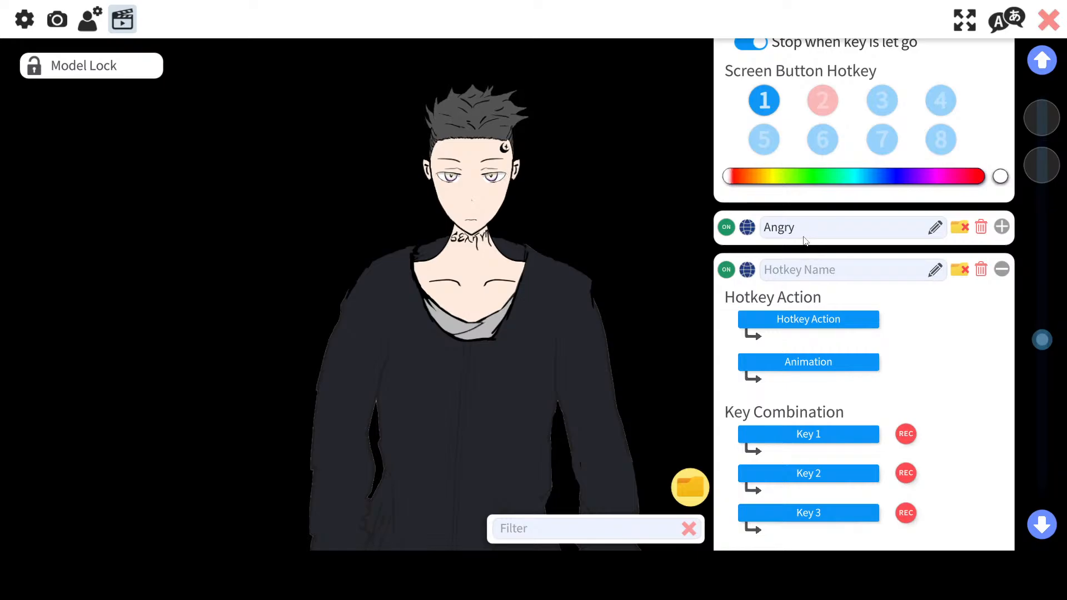
{"action": "left_click", "coordinate": [1003, 227]}
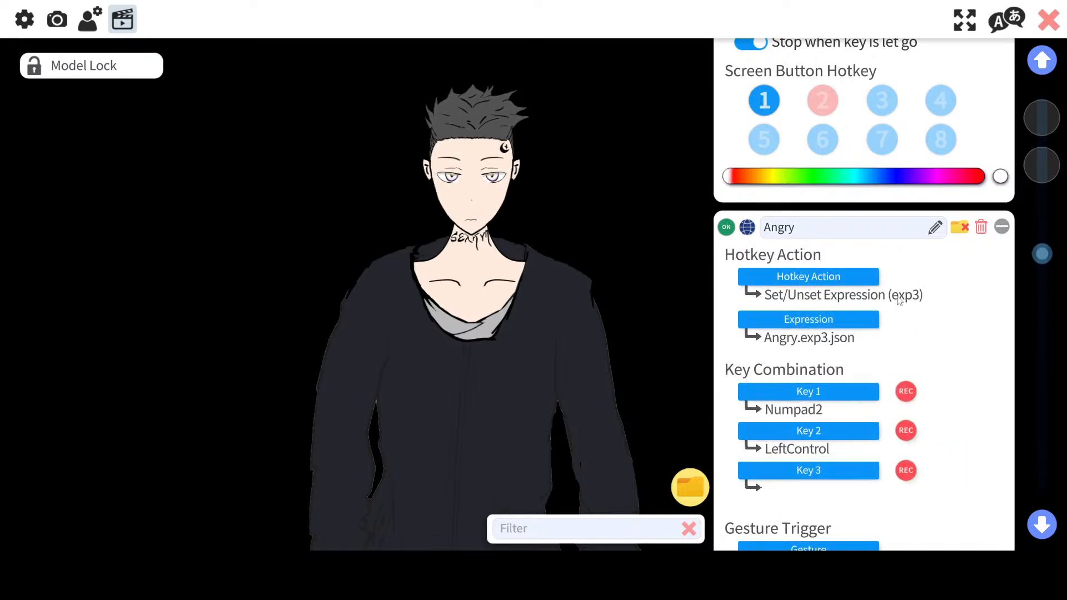
{"action": "left_click", "coordinate": [848, 434]}
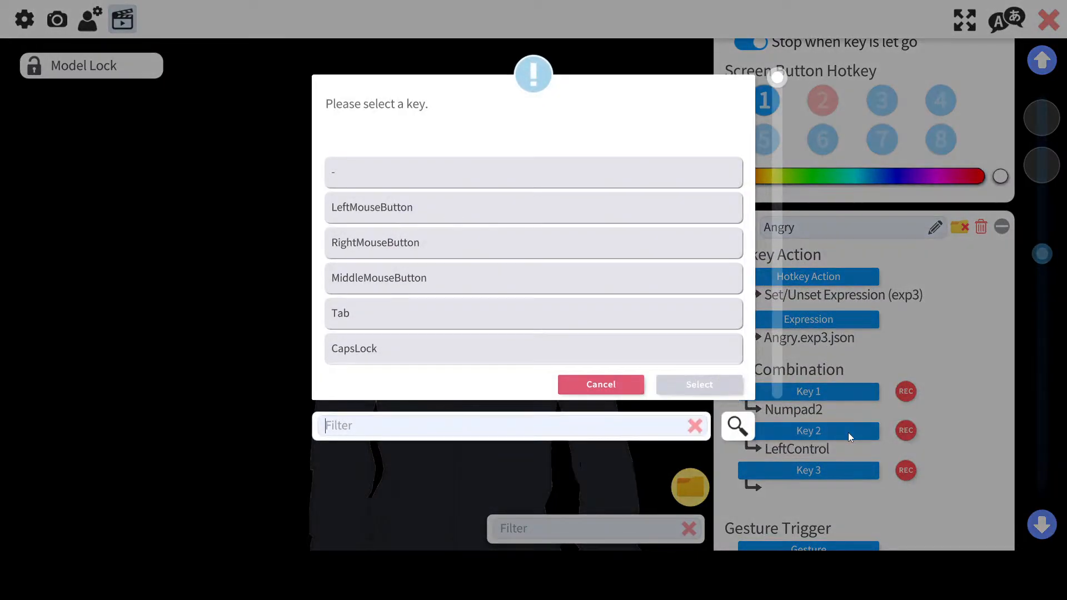
{"action": "left_click", "coordinate": [512, 171]}
{"action": "left_click", "coordinate": [687, 384]}
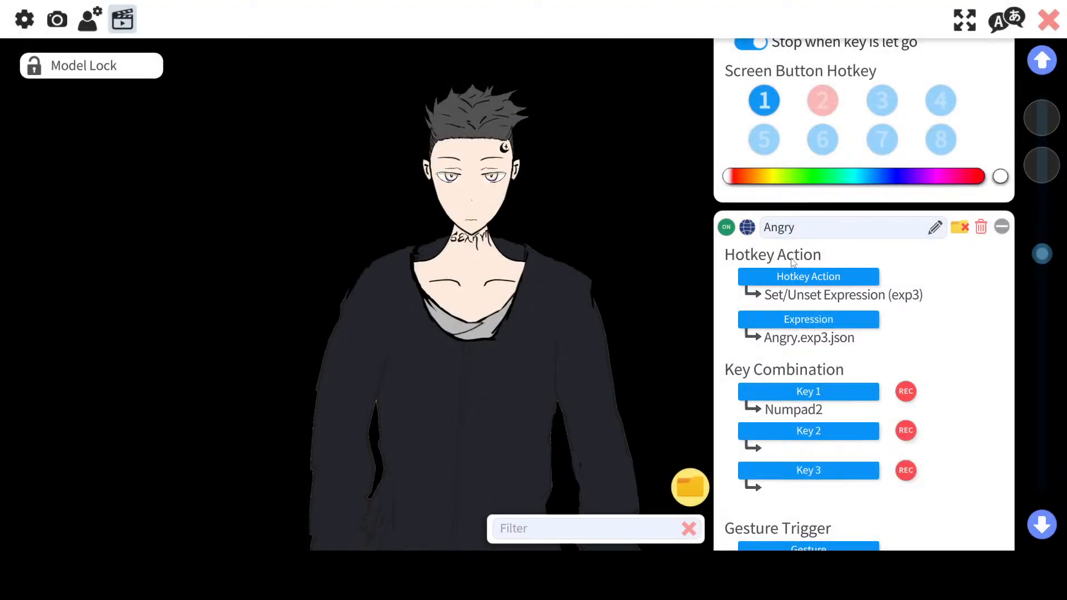
Step: Collapse the Angry hotkey and set the screen button opacity to 70%
{"action": "scroll", "coordinate": [865, 311], "scroll_direction": "up", "scroll_amount": 3}
{"action": "left_click", "coordinate": [1001, 319]}
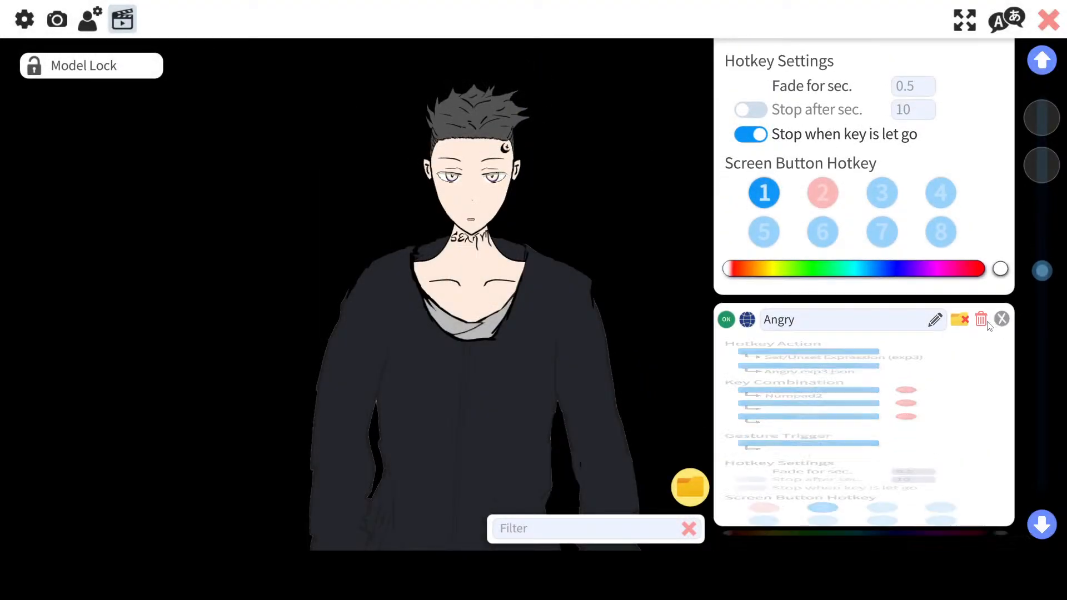
{"action": "scroll", "coordinate": [965, 287], "scroll_direction": "up", "scroll_amount": 4}
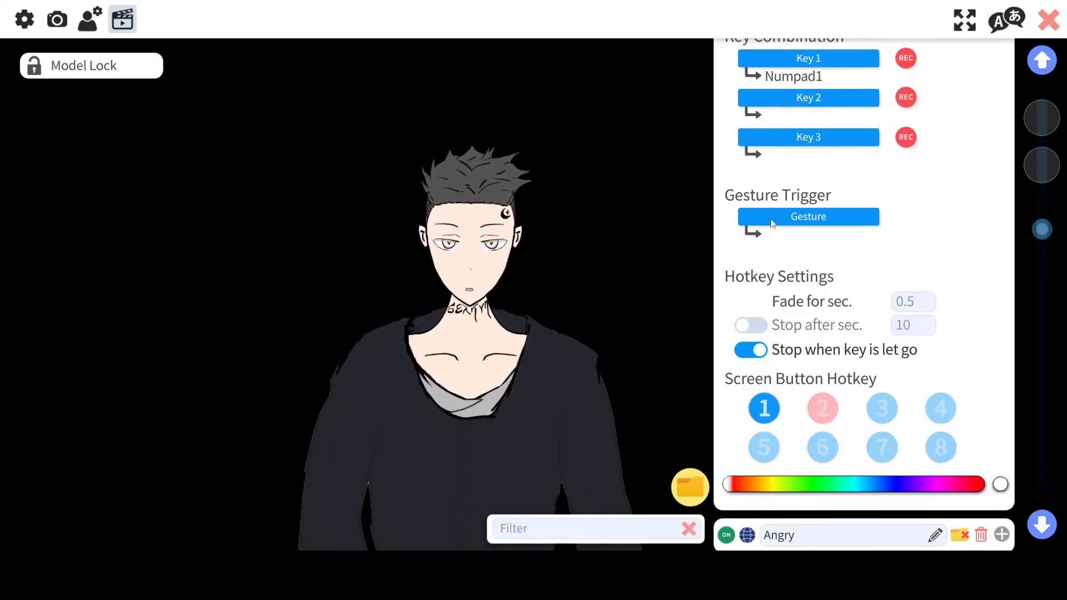
{"action": "scroll", "coordinate": [851, 221], "scroll_direction": "up", "scroll_amount": 4}
{"action": "scroll", "coordinate": [851, 221], "scroll_direction": "up", "scroll_amount": 3}
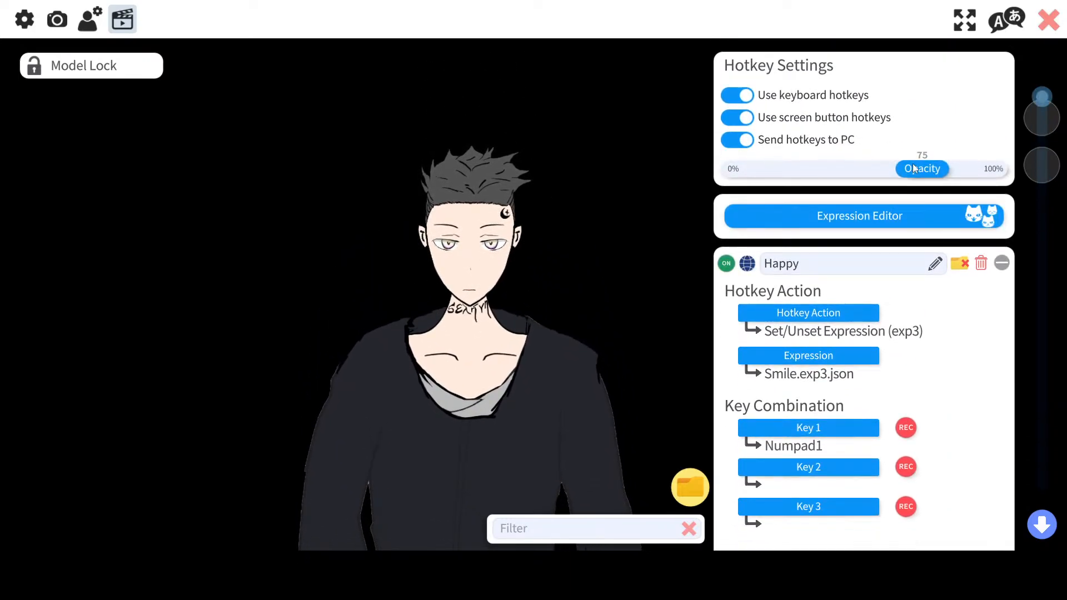
{"action": "left_click_drag", "start_coordinate": [918, 166], "coordinate": [1000, 169]}
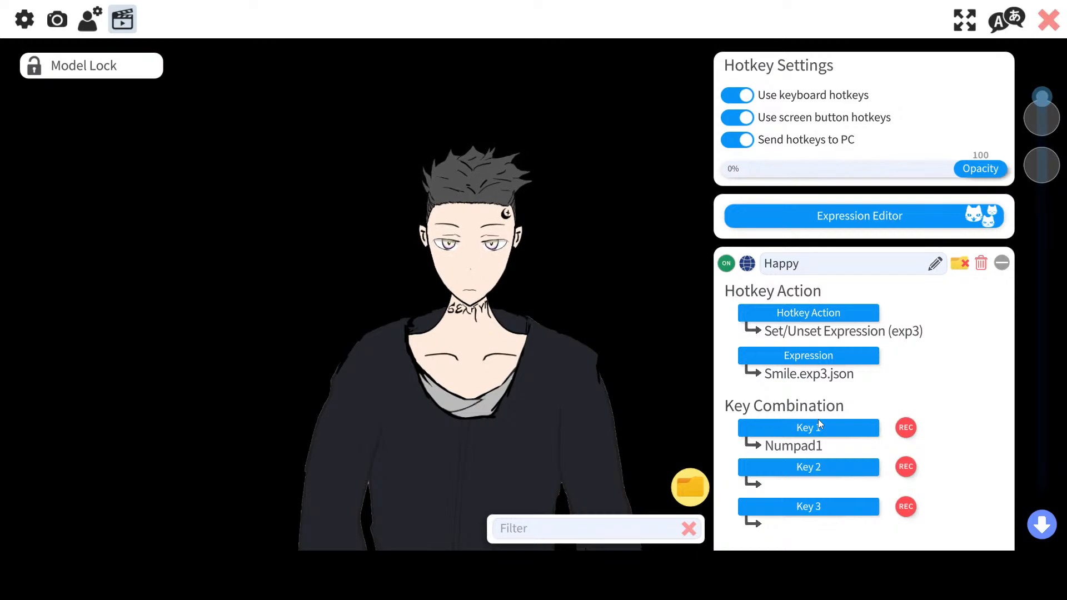
{"action": "left_click_drag", "start_coordinate": [976, 174], "coordinate": [911, 176]}
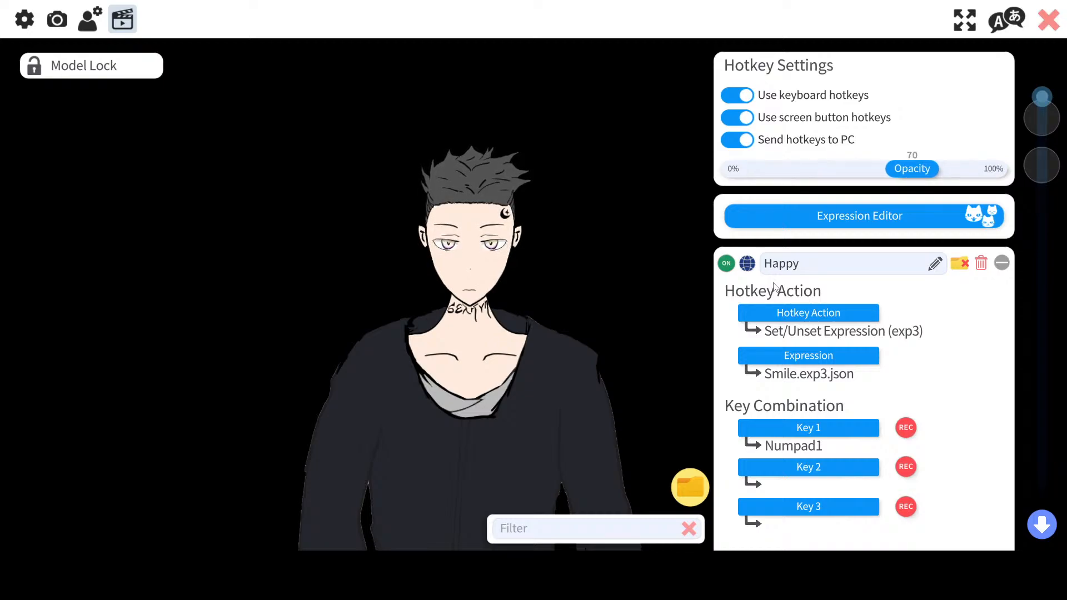
Step: Turn off Stop when key is let go for the Happy hotkey
{"action": "scroll", "coordinate": [774, 286], "scroll_direction": "down", "scroll_amount": 4}
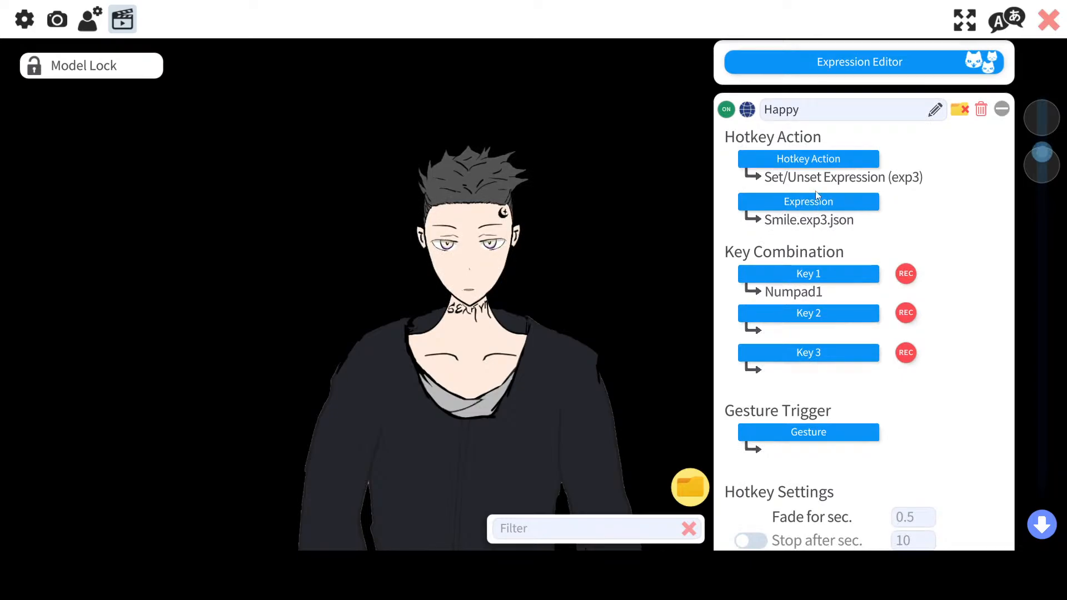
{"action": "scroll", "coordinate": [825, 158], "scroll_direction": "down", "scroll_amount": 5}
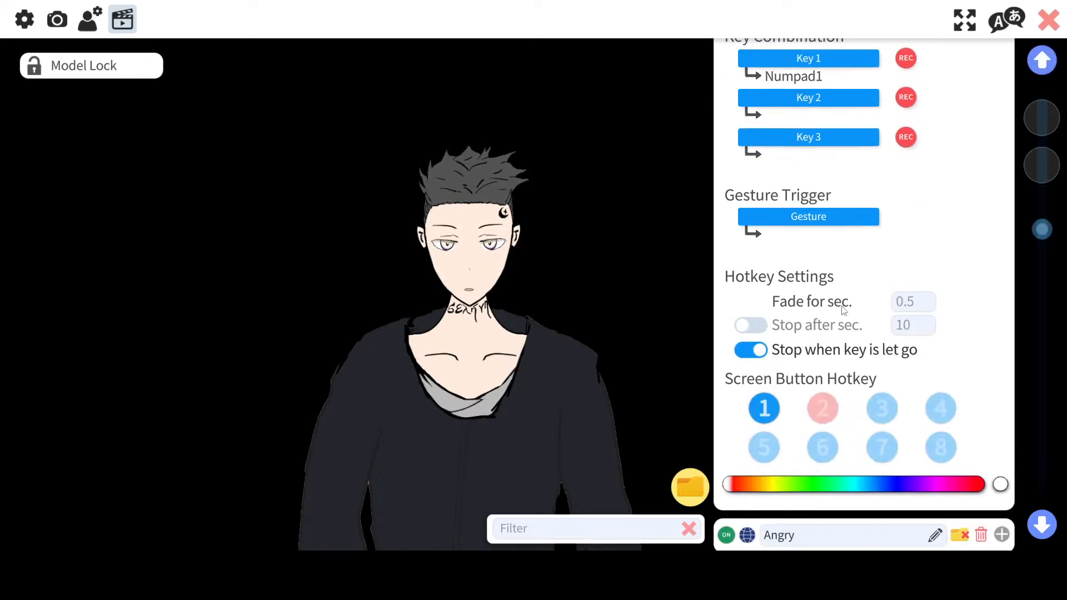
{"action": "left_click", "coordinate": [762, 348]}
Step: Expand the Angry hotkey and review the Happy and Angry hotkey settings
{"action": "scroll", "coordinate": [910, 319], "scroll_direction": "down", "scroll_amount": 10}
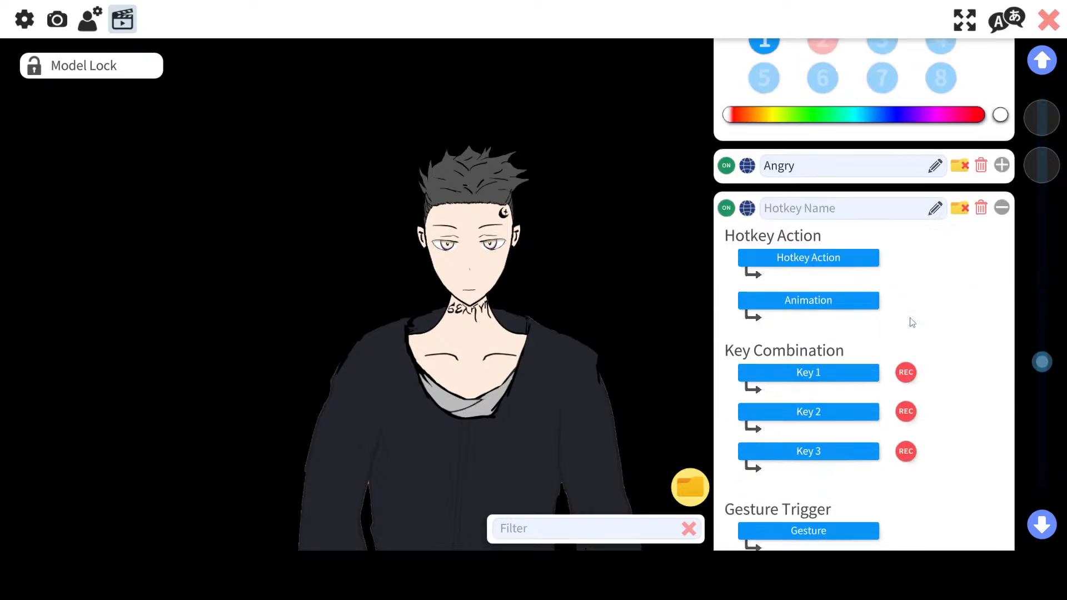
{"action": "scroll", "coordinate": [911, 319], "scroll_direction": "up", "scroll_amount": 5}
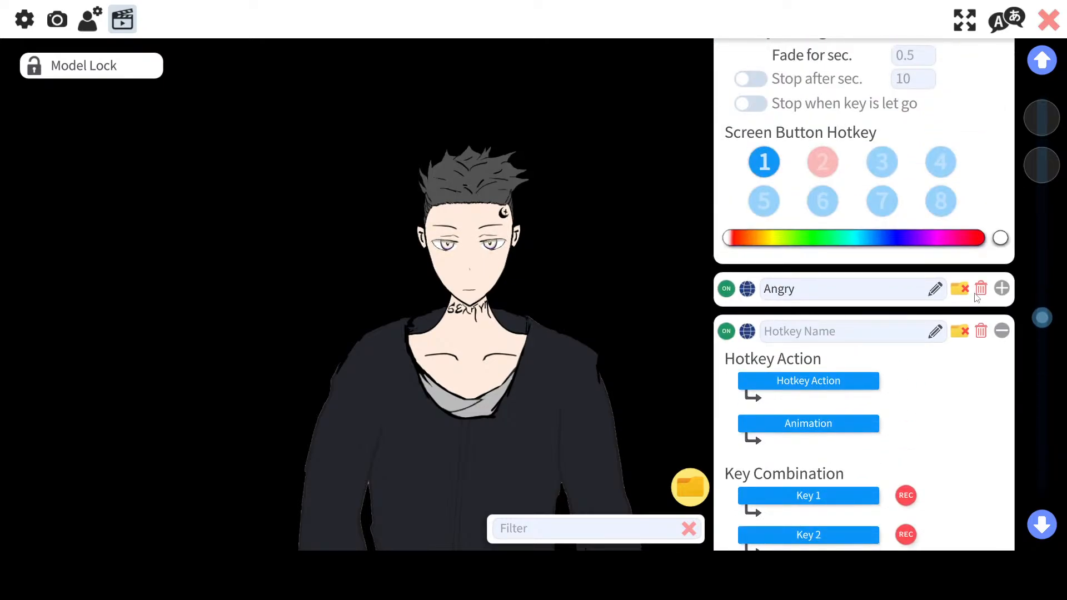
{"action": "left_click", "coordinate": [1002, 288]}
{"action": "scroll", "coordinate": [831, 343], "scroll_direction": "down", "scroll_amount": 5}
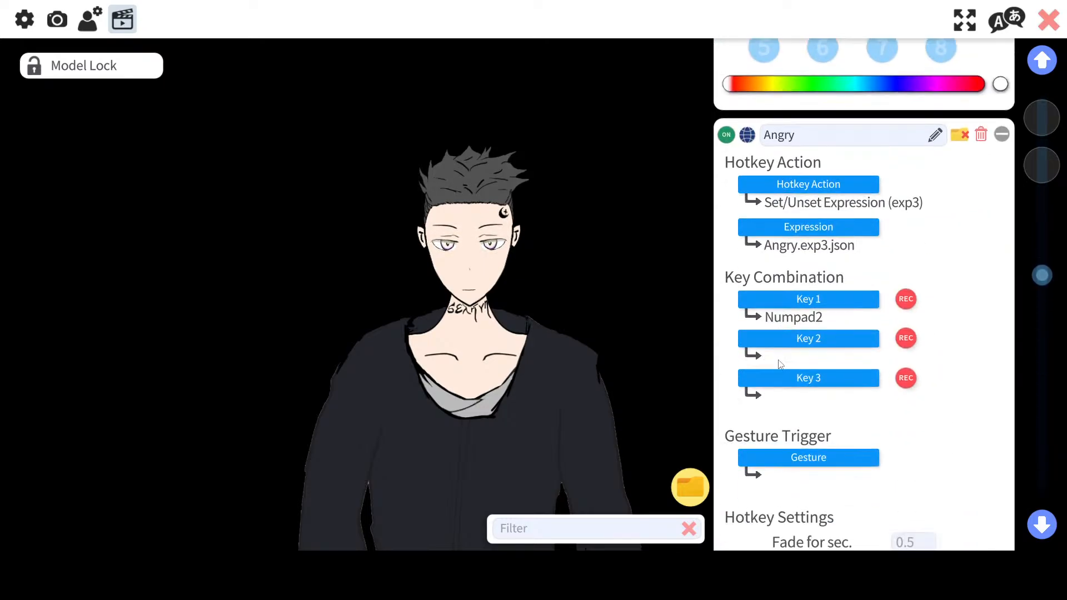
{"action": "scroll", "coordinate": [832, 342], "scroll_direction": "up", "scroll_amount": 14}
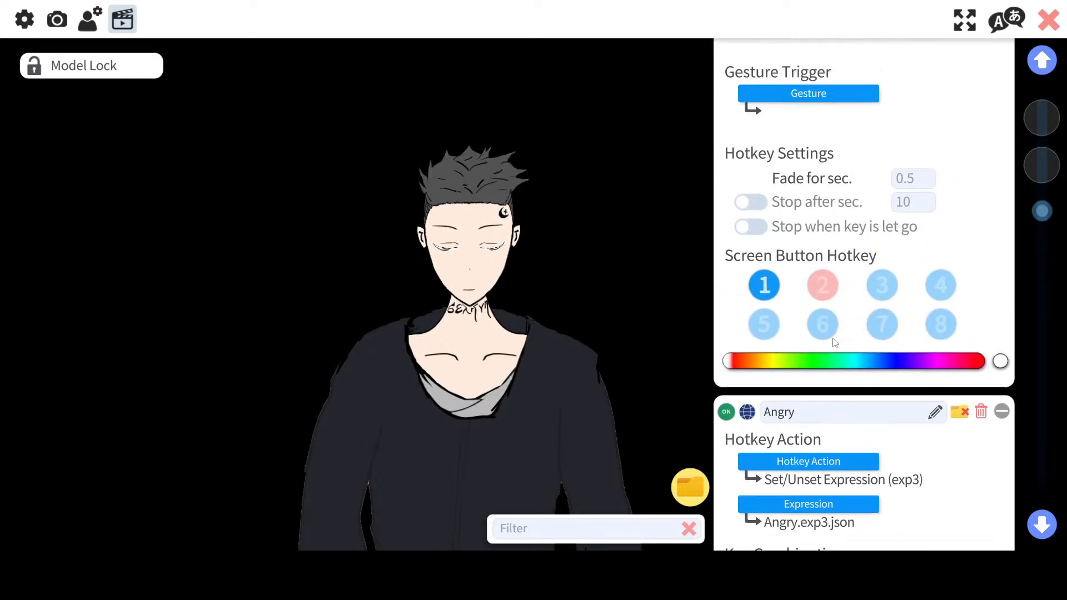
{"action": "scroll", "coordinate": [833, 343], "scroll_direction": "up", "scroll_amount": 3}
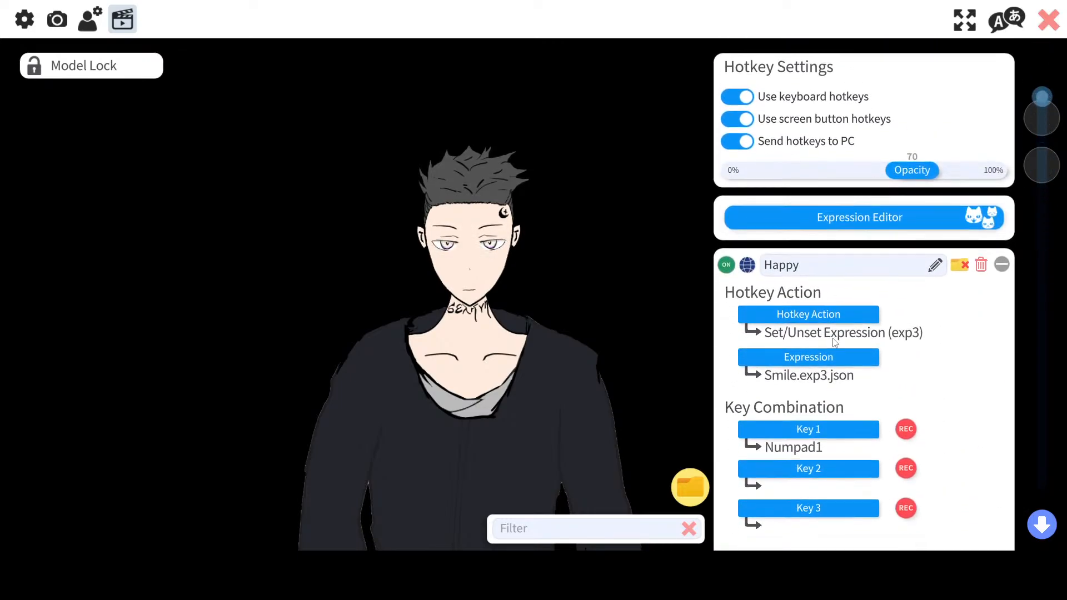
{"action": "scroll", "coordinate": [781, 327], "scroll_direction": "down", "scroll_amount": 2}
{"action": "scroll", "coordinate": [781, 328], "scroll_direction": "down", "scroll_amount": 5}
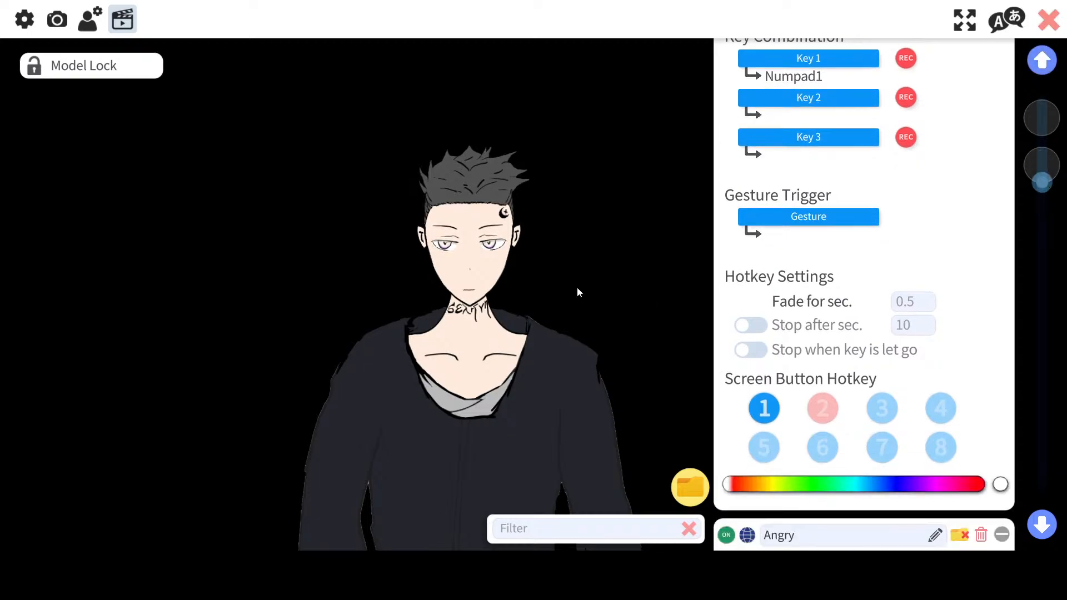
Step: Enlarge the model and reposition it so the face fills the view
{"action": "scroll", "coordinate": [538, 409], "scroll_direction": "up", "scroll_amount": 5}
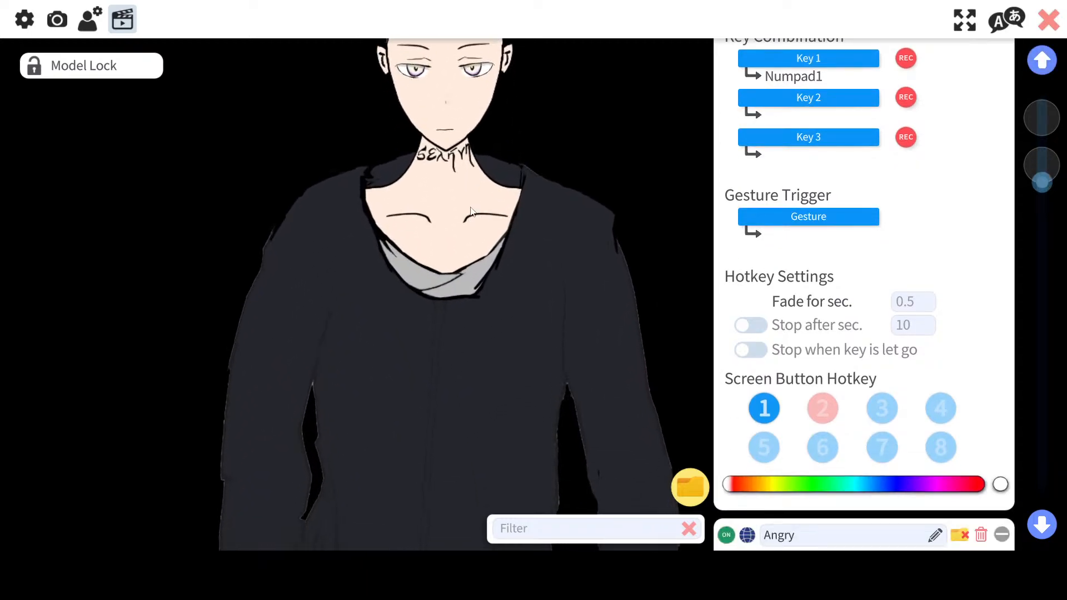
{"action": "left_click_drag", "start_coordinate": [436, 244], "coordinate": [436, 398]}
{"action": "scroll", "coordinate": [417, 206], "scroll_direction": "up", "scroll_amount": 2}
{"action": "left_click_drag", "start_coordinate": [415, 206], "coordinate": [433, 384]}
{"action": "scroll", "coordinate": [433, 356], "scroll_direction": "up", "scroll_amount": 2}
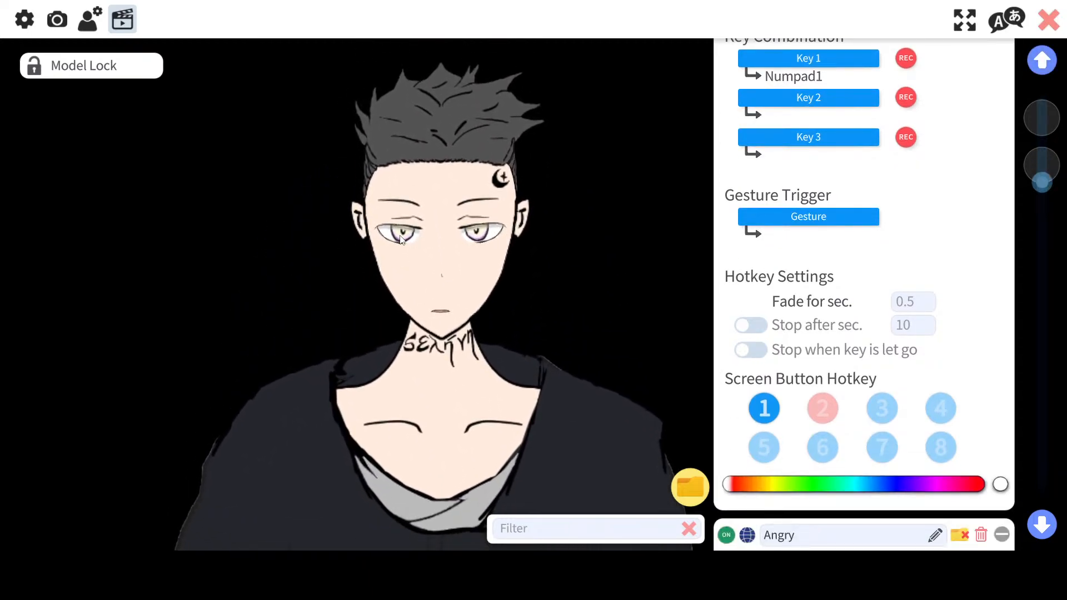
{"action": "left_click_drag", "start_coordinate": [437, 184], "coordinate": [446, 221]}
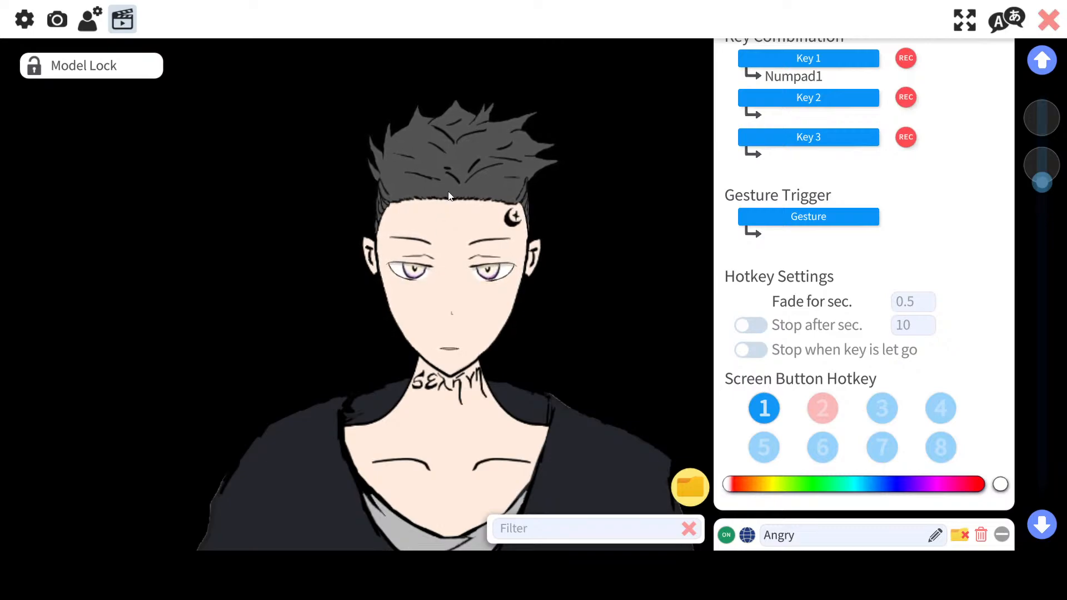
Step: Collapse the Happy and Angry hotkeys to show the new empty hotkey
{"action": "scroll", "coordinate": [822, 240], "scroll_direction": "up", "scroll_amount": 3}
{"action": "scroll", "coordinate": [822, 240], "scroll_direction": "up", "scroll_amount": 2}
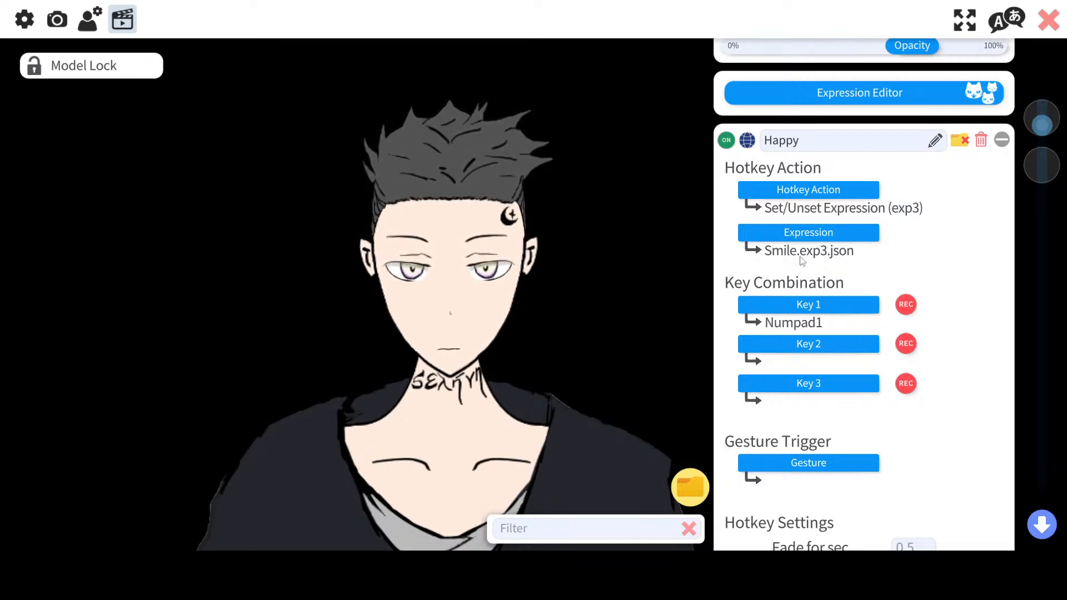
{"action": "left_click", "coordinate": [1035, 520]}
{"action": "left_click", "coordinate": [1045, 77]}
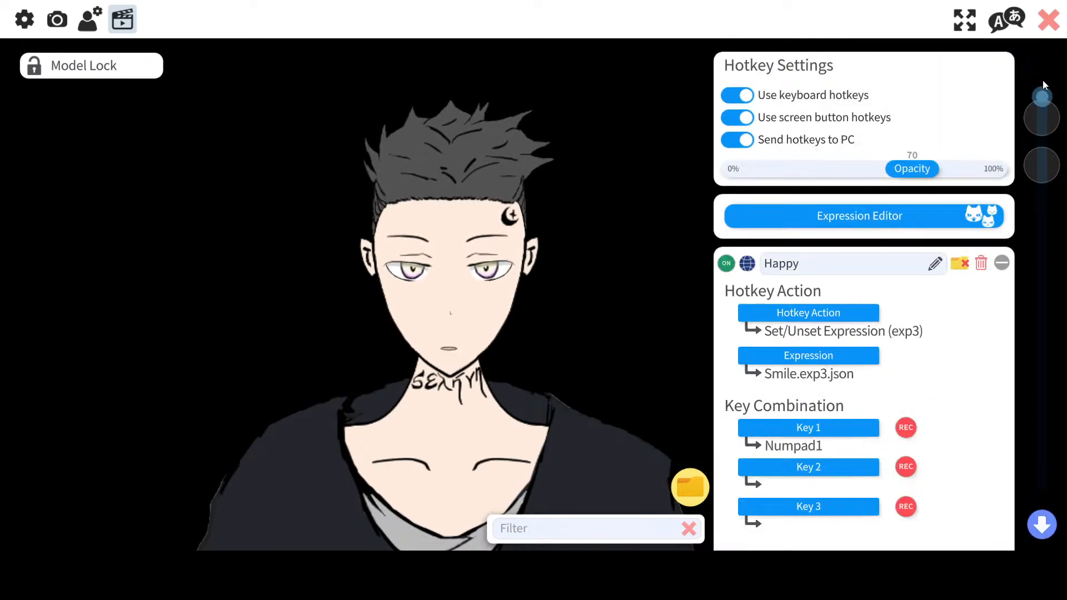
{"action": "left_click", "coordinate": [1001, 263]}
{"action": "left_click", "coordinate": [1002, 305]}
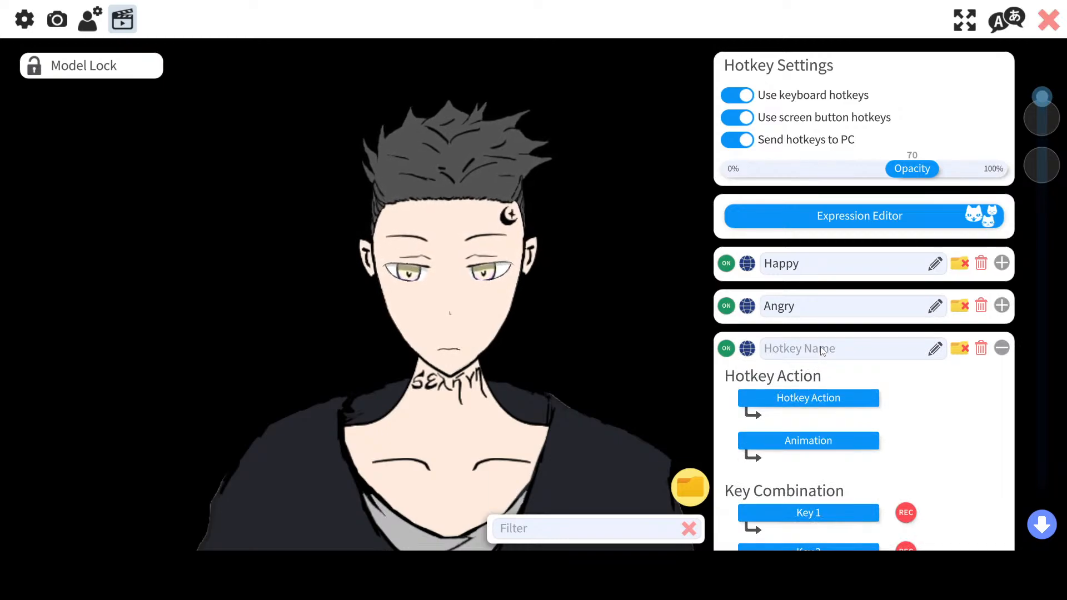
Step: Name the new hotkey Sad
{"action": "left_click", "coordinate": [822, 349]}
{"action": "type", "text": "SA"}
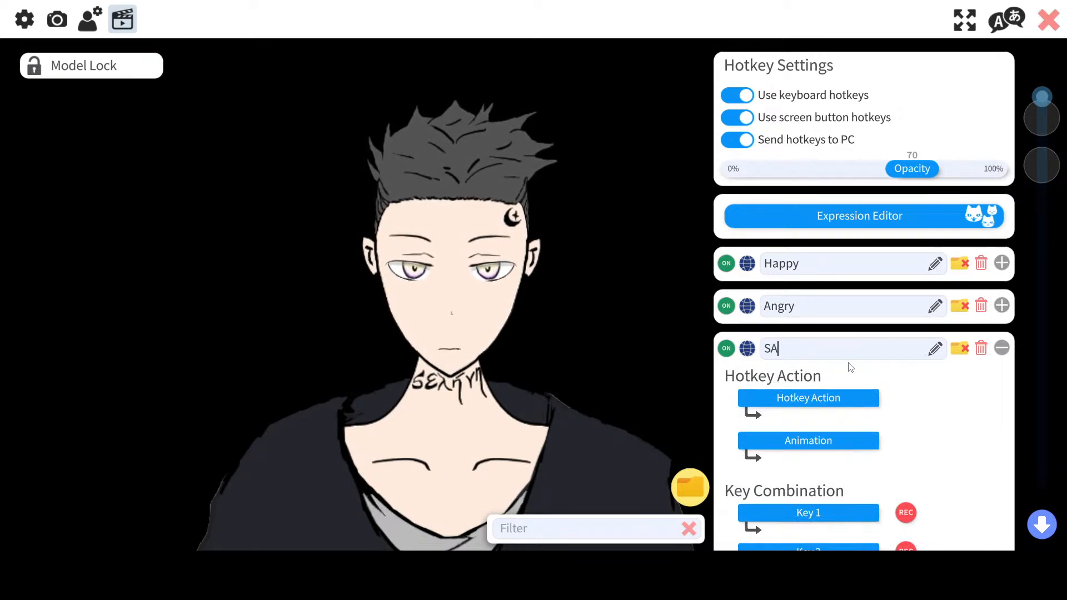
{"action": "key", "text": "BackSpace"}
{"action": "type", "text": "ad"}
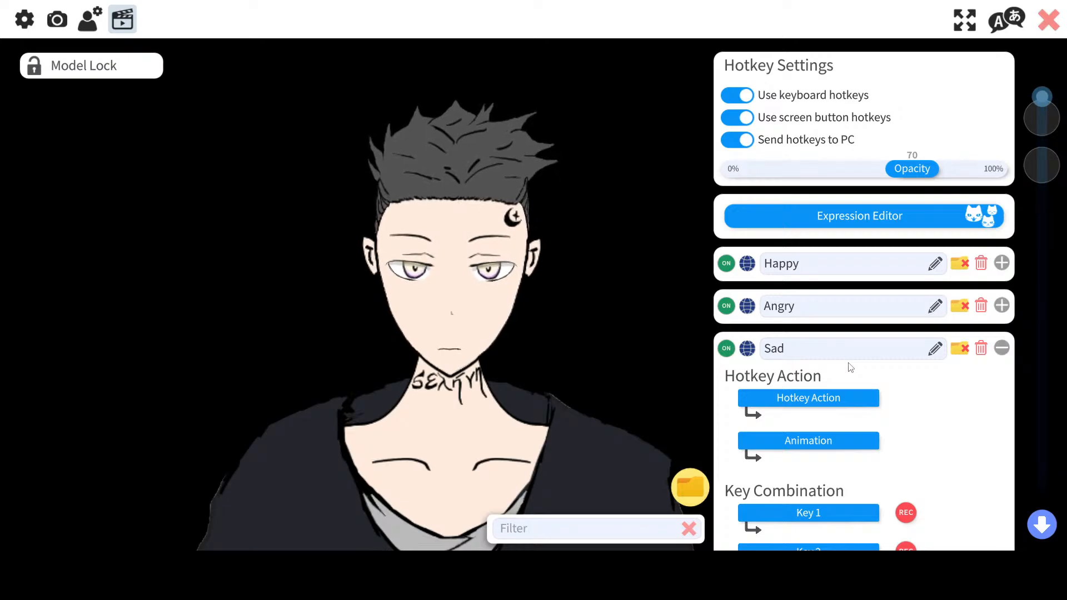
Step: Browse the list of available hotkey actions for the Sad hotkey
{"action": "left_click", "coordinate": [818, 398]}
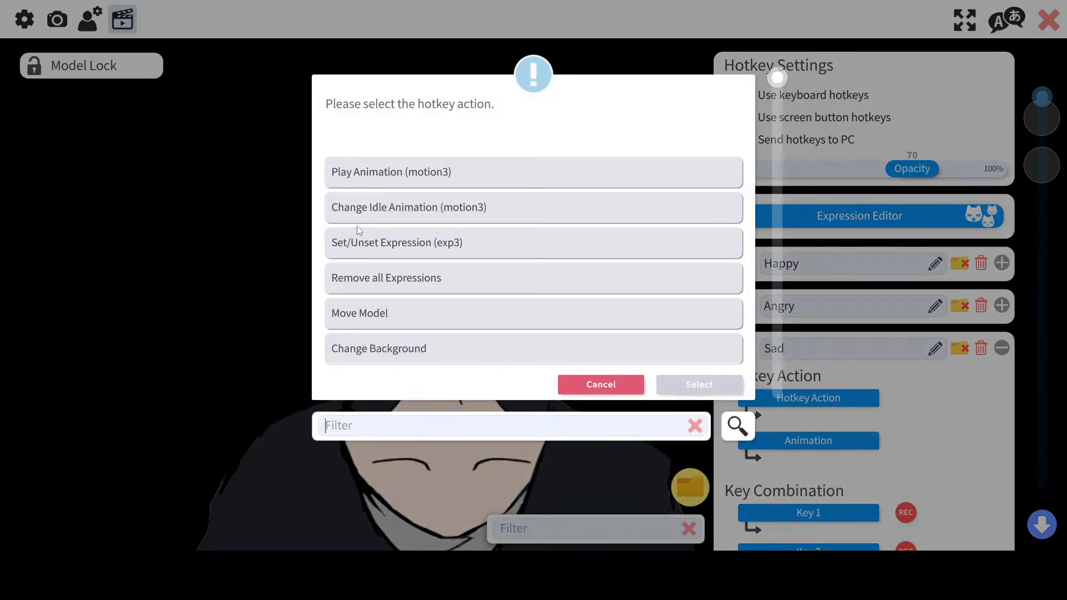
{"action": "scroll", "coordinate": [412, 272], "scroll_direction": "down", "scroll_amount": 4}
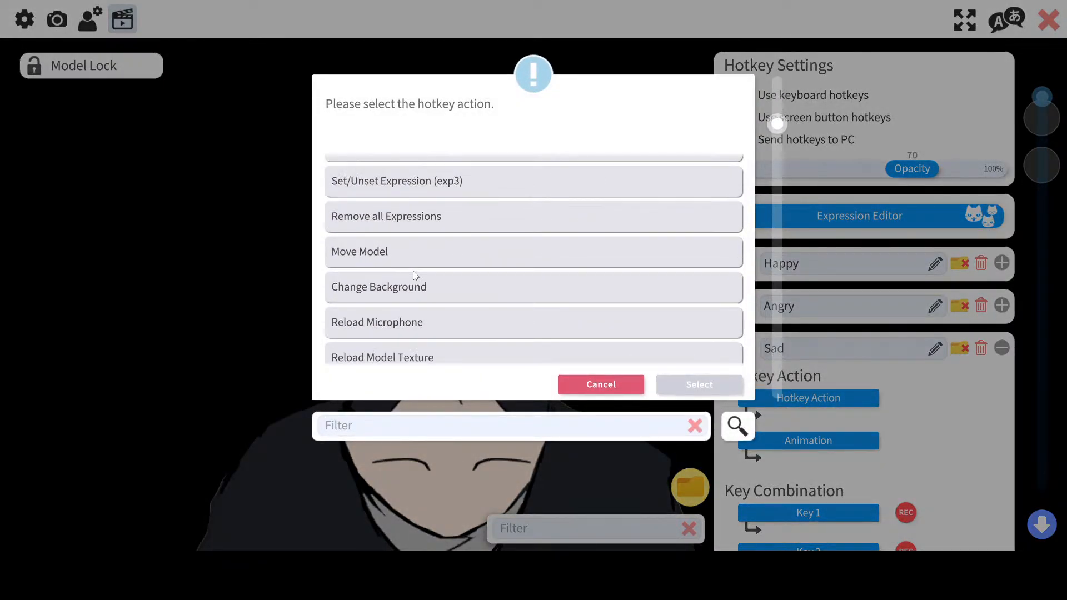
{"action": "scroll", "coordinate": [414, 274], "scroll_direction": "down", "scroll_amount": 3}
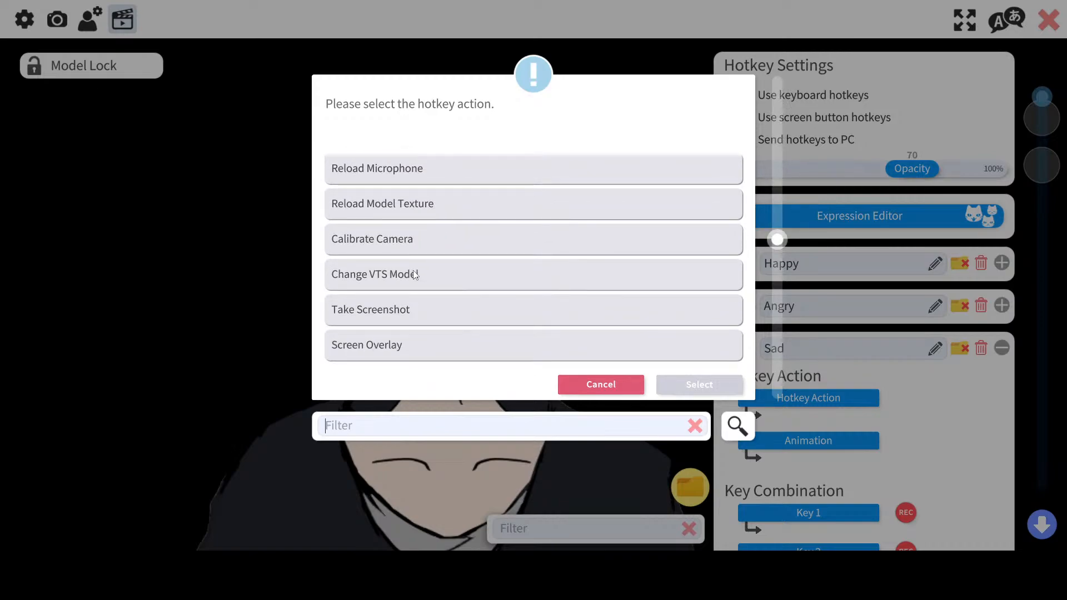
{"action": "scroll", "coordinate": [414, 272], "scroll_direction": "up", "scroll_amount": 1}
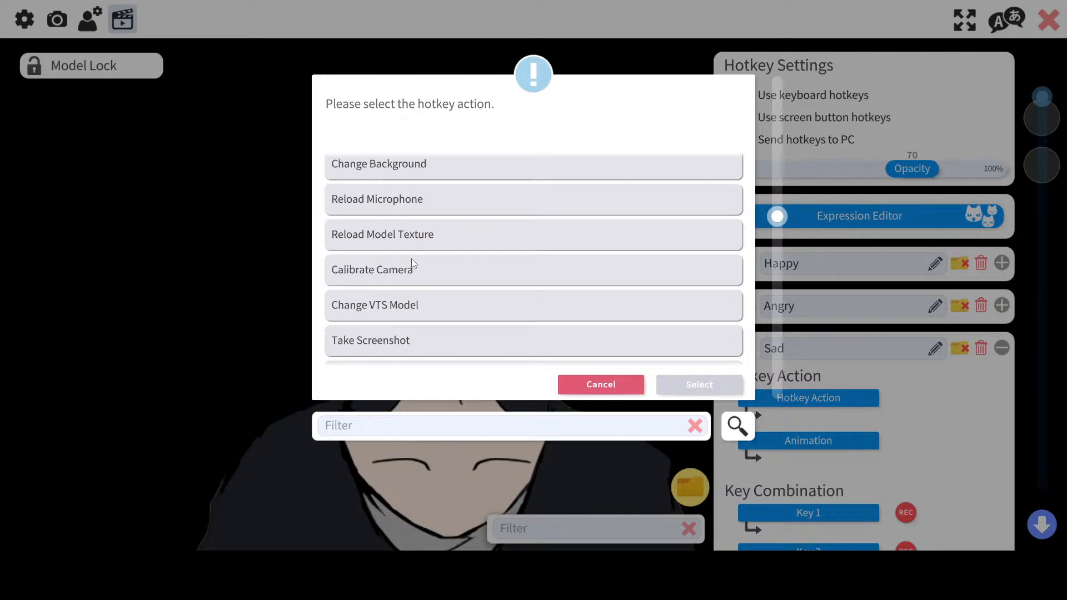
{"action": "scroll", "coordinate": [412, 262], "scroll_direction": "down", "scroll_amount": 6}
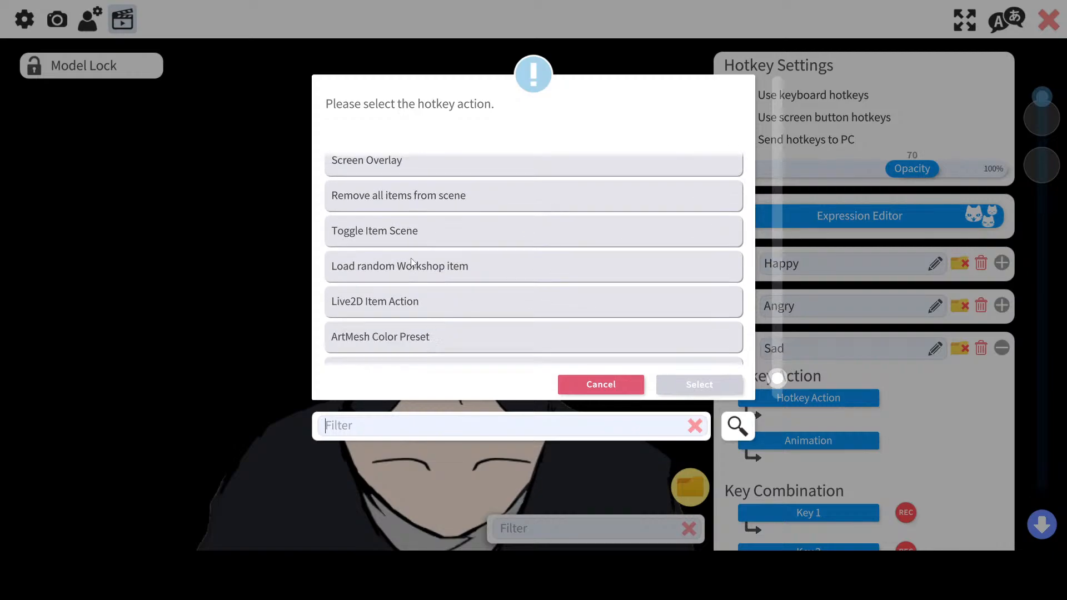
{"action": "scroll", "coordinate": [411, 261], "scroll_direction": "up", "scroll_amount": 6}
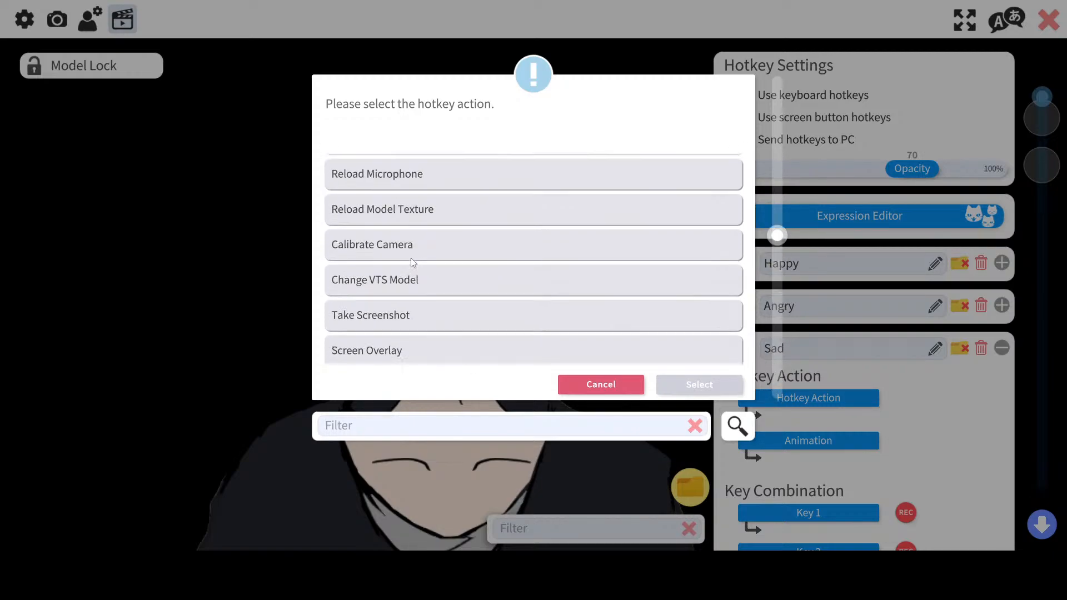
{"action": "scroll", "coordinate": [411, 258], "scroll_direction": "up", "scroll_amount": 5}
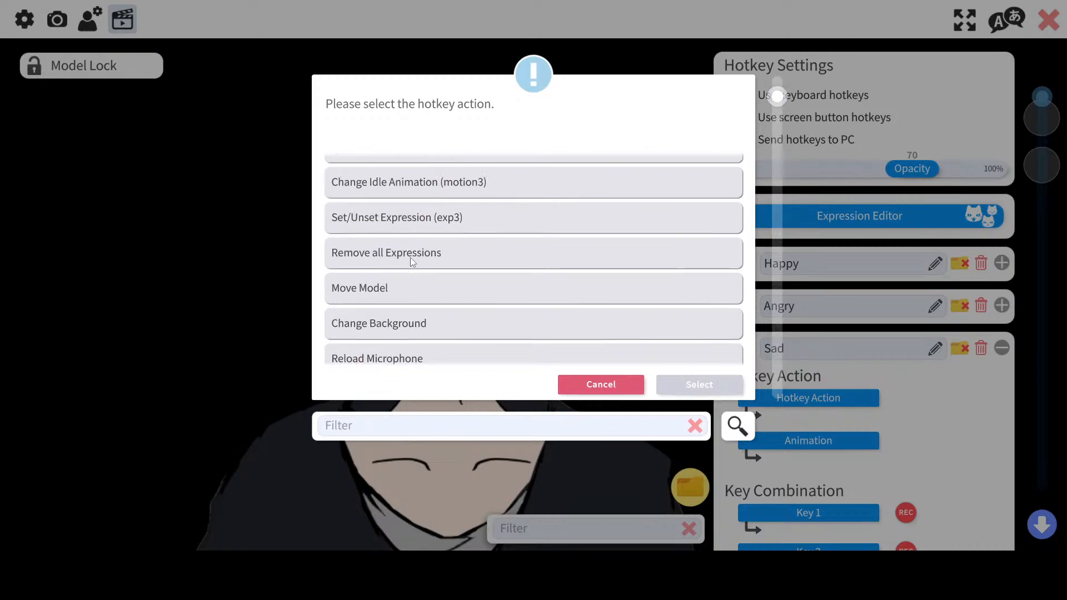
{"action": "scroll", "coordinate": [411, 258], "scroll_direction": "up", "scroll_amount": 1}
Step: Try Change Idle Animation as the Sad hotkey's action, cancelling the animation choice
{"action": "left_click", "coordinate": [410, 242]}
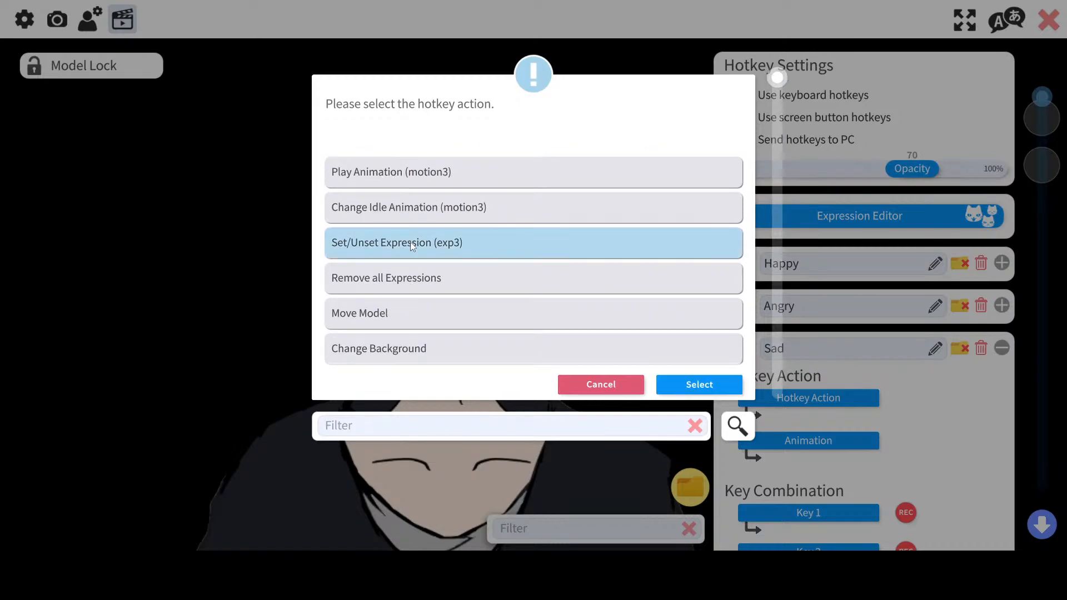
{"action": "double_click", "coordinate": [436, 207]}
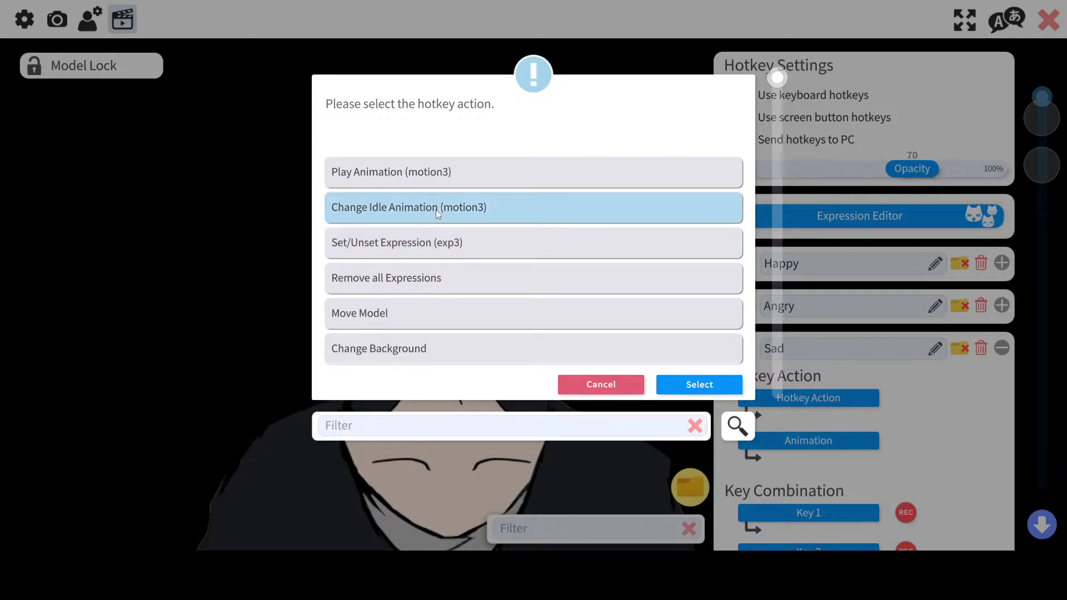
{"action": "left_click", "coordinate": [826, 441]}
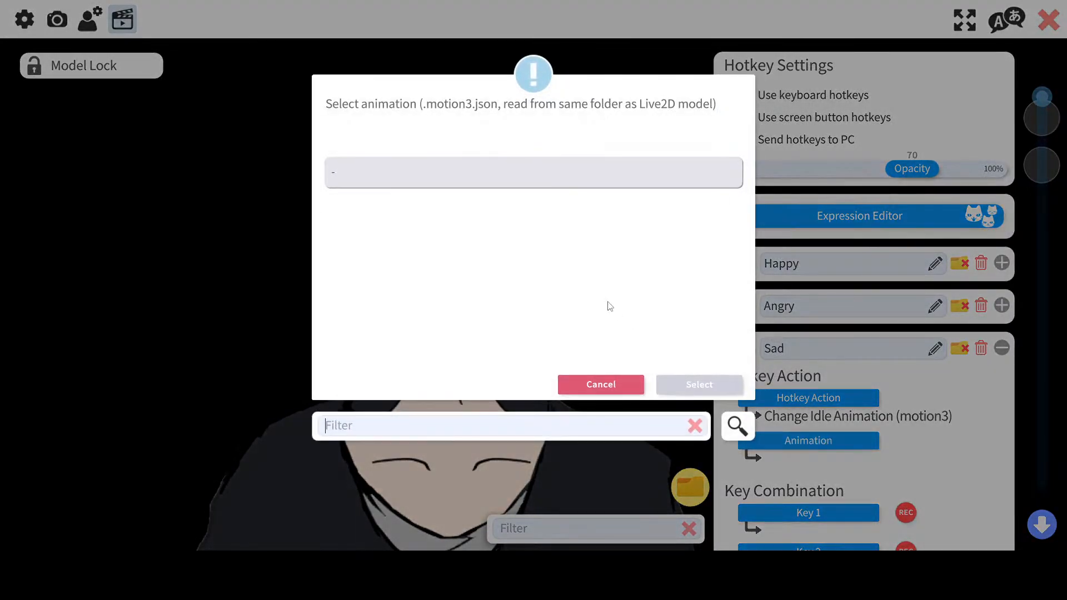
{"action": "left_click", "coordinate": [641, 384]}
Step: Set the Sad hotkey's action to Remove all Expressions
{"action": "left_click", "coordinate": [816, 408]}
{"action": "double_click", "coordinate": [495, 209]}
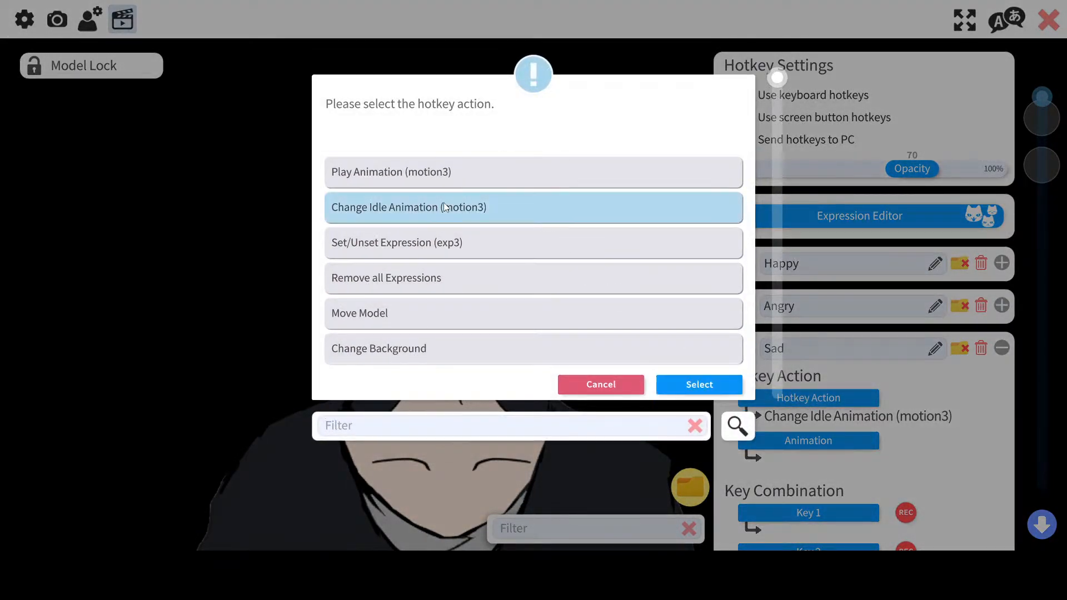
{"action": "left_click", "coordinate": [836, 404]}
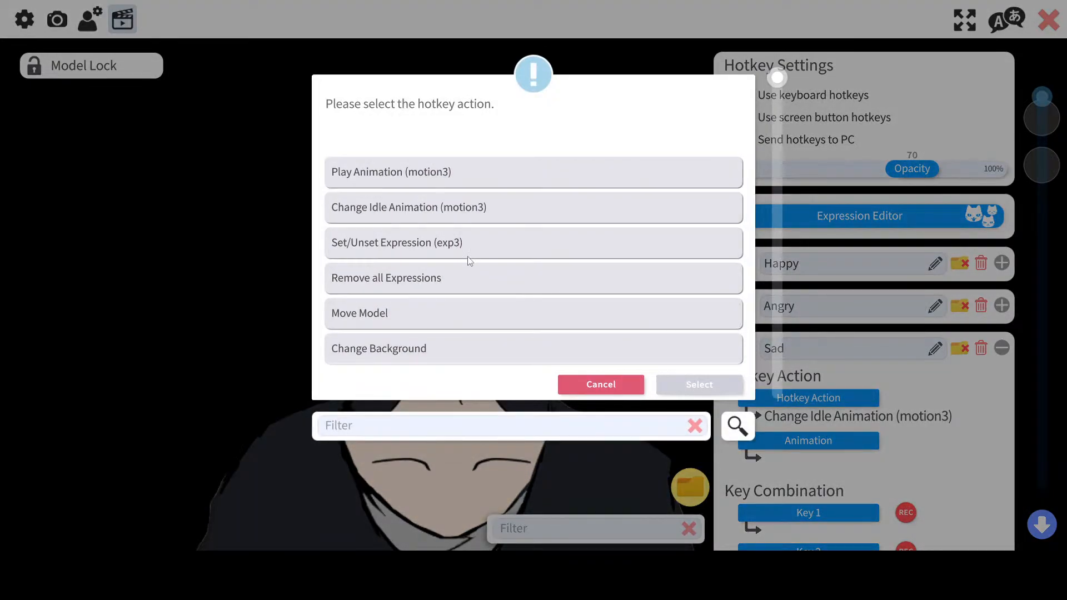
{"action": "double_click", "coordinate": [459, 275]}
Step: Change the Sad hotkey's action to Set/Unset Expression and choose the Sad expression file
{"action": "left_click", "coordinate": [808, 398]}
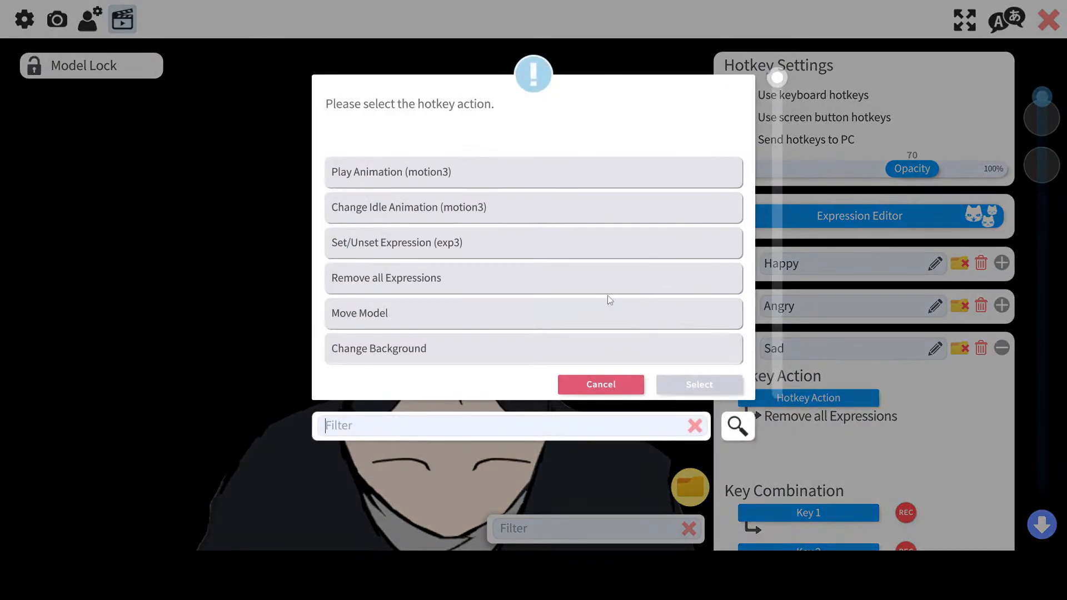
{"action": "left_click", "coordinate": [545, 250]}
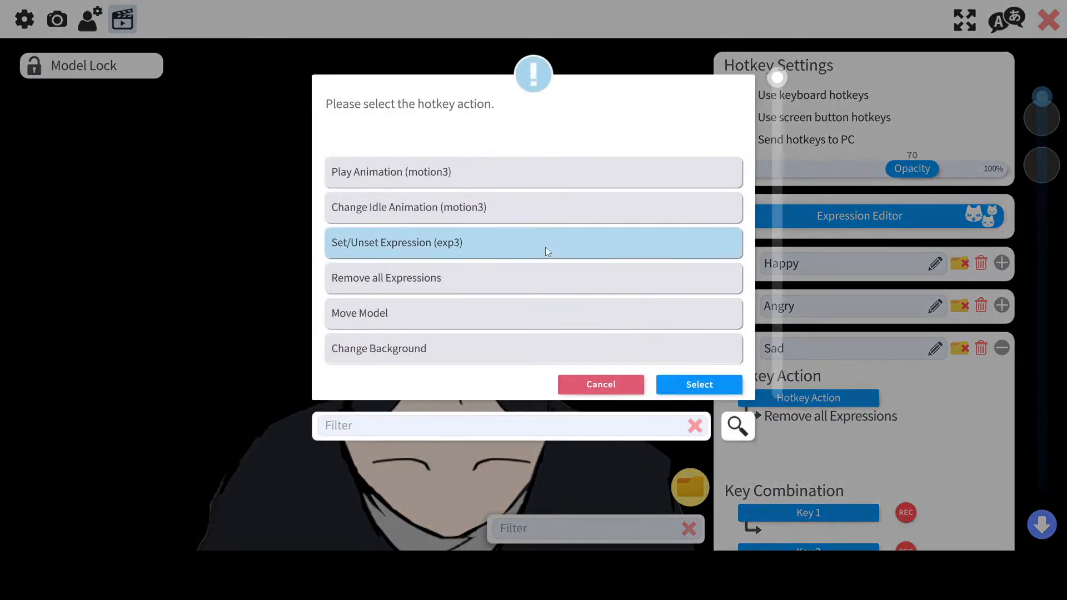
{"action": "double_click", "coordinate": [475, 242]}
{"action": "left_click", "coordinate": [758, 439]}
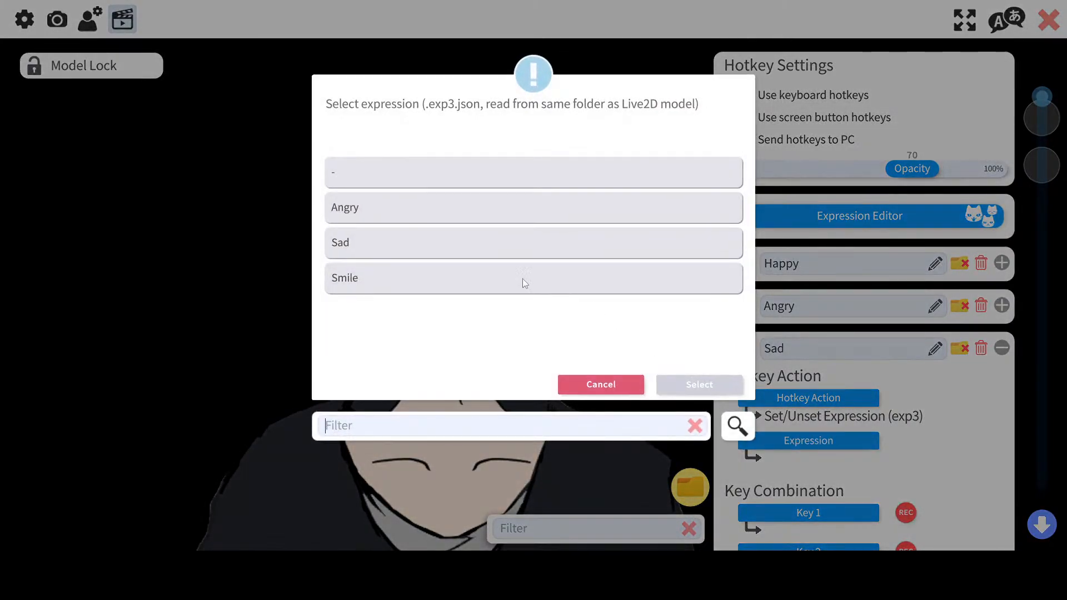
{"action": "left_click", "coordinate": [523, 279]}
{"action": "left_click", "coordinate": [488, 257]}
{"action": "left_click", "coordinate": [488, 256]}
Step: Assign Numpad3 as the first key of the Sad hotkey's key combination
{"action": "scroll", "coordinate": [873, 411], "scroll_direction": "down", "scroll_amount": 2}
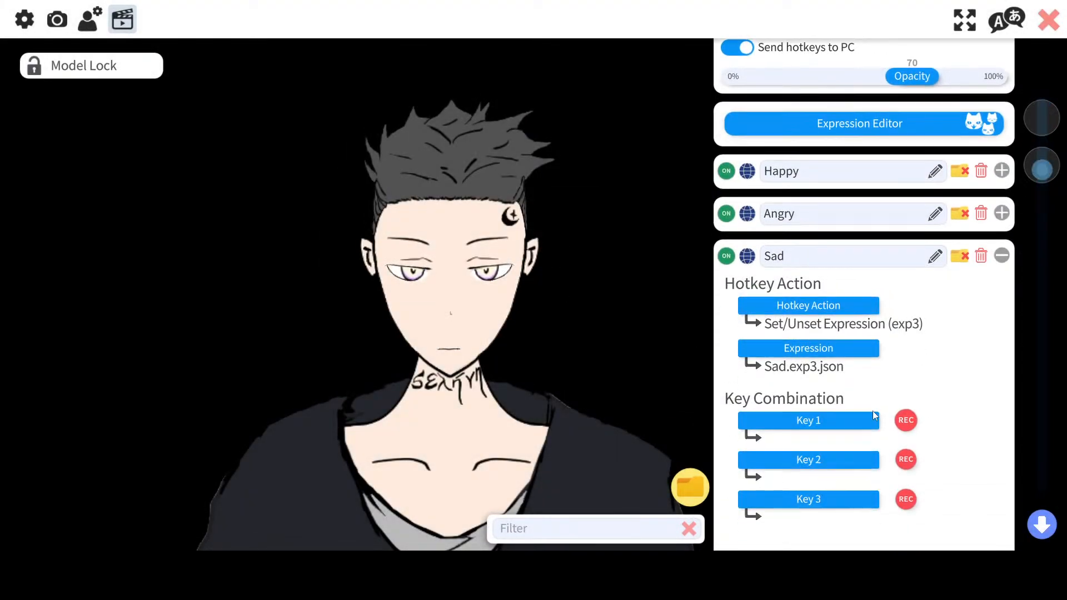
{"action": "left_click", "coordinate": [840, 421]}
{"action": "type", "text": "3"}
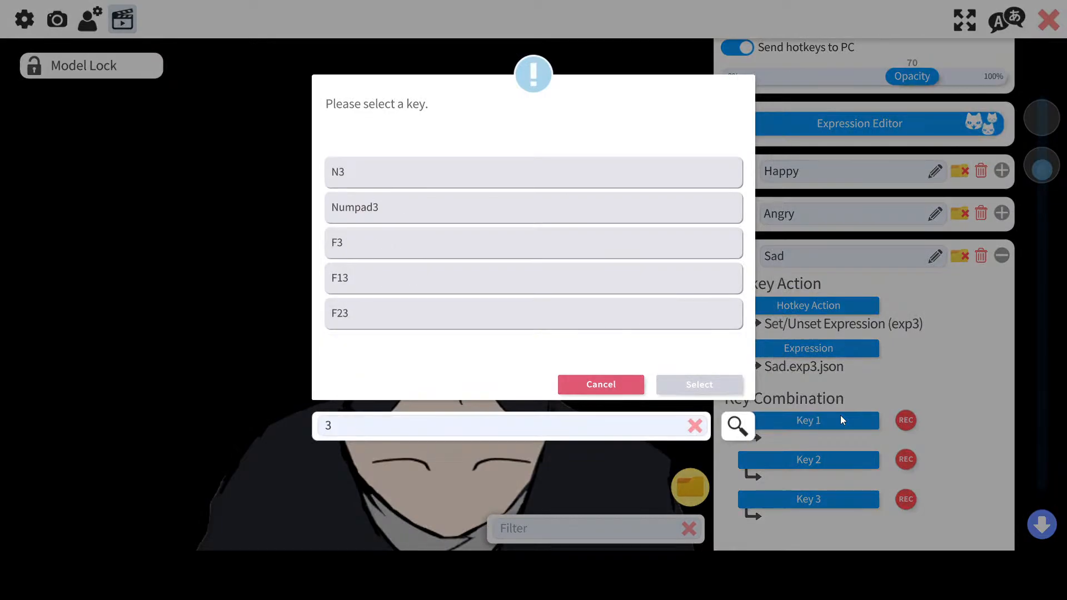
{"action": "left_click", "coordinate": [538, 217]}
{"action": "left_click", "coordinate": [697, 385]}
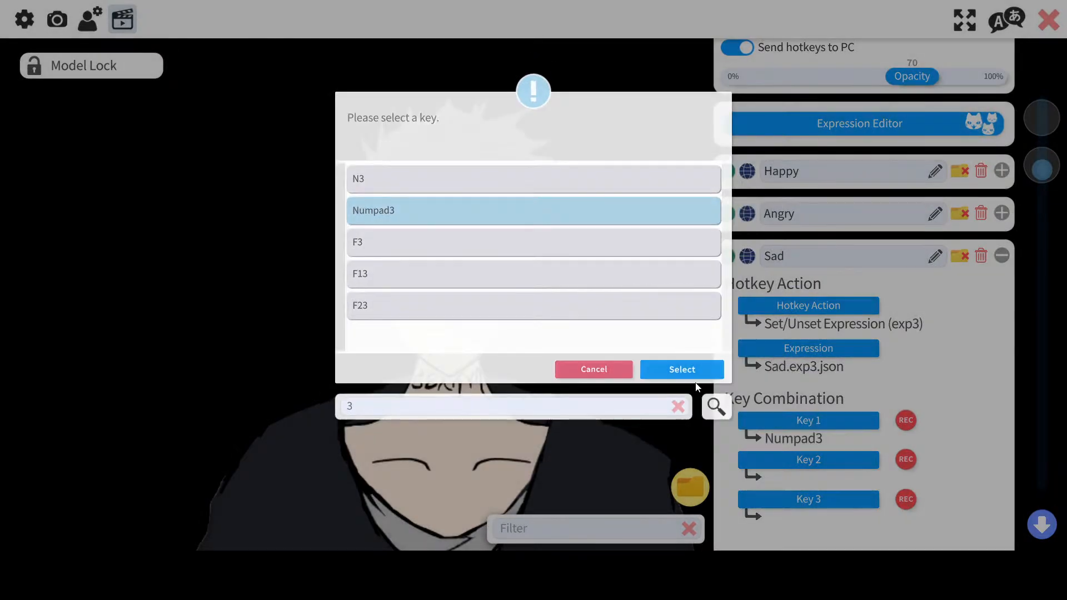
Step: Assign screen button 3 to the Sad hotkey
{"action": "scroll", "coordinate": [839, 376], "scroll_direction": "down", "scroll_amount": 3}
{"action": "scroll", "coordinate": [822, 412], "scroll_direction": "down", "scroll_amount": 1}
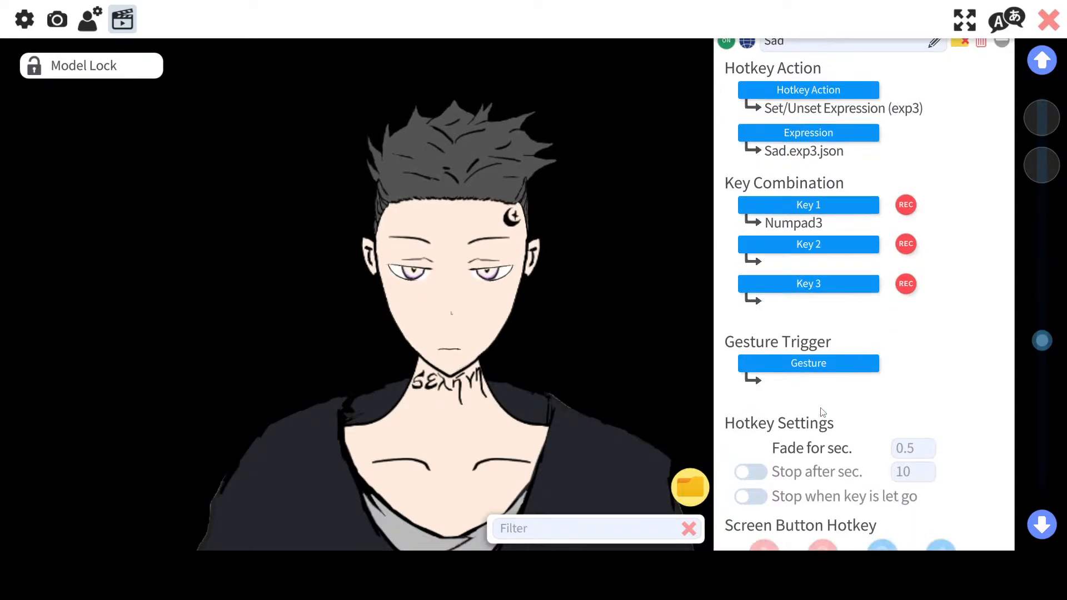
{"action": "scroll", "coordinate": [822, 413], "scroll_direction": "down", "scroll_amount": 3}
{"action": "left_click", "coordinate": [893, 378]}
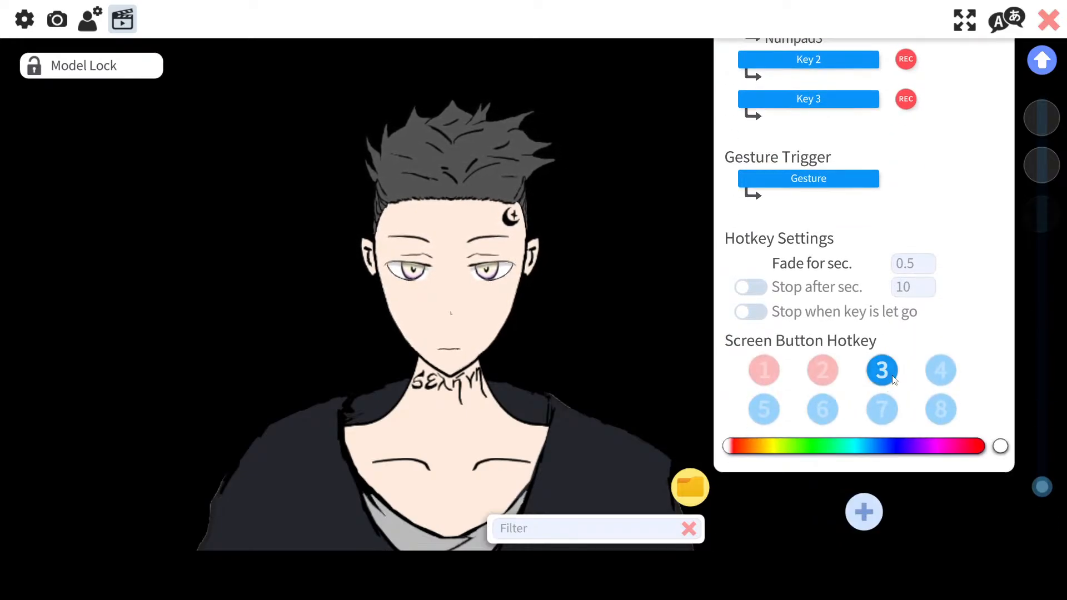
Step: Collapse the Sad hotkey's settings panel
{"action": "scroll", "coordinate": [923, 381], "scroll_direction": "up", "scroll_amount": 5}
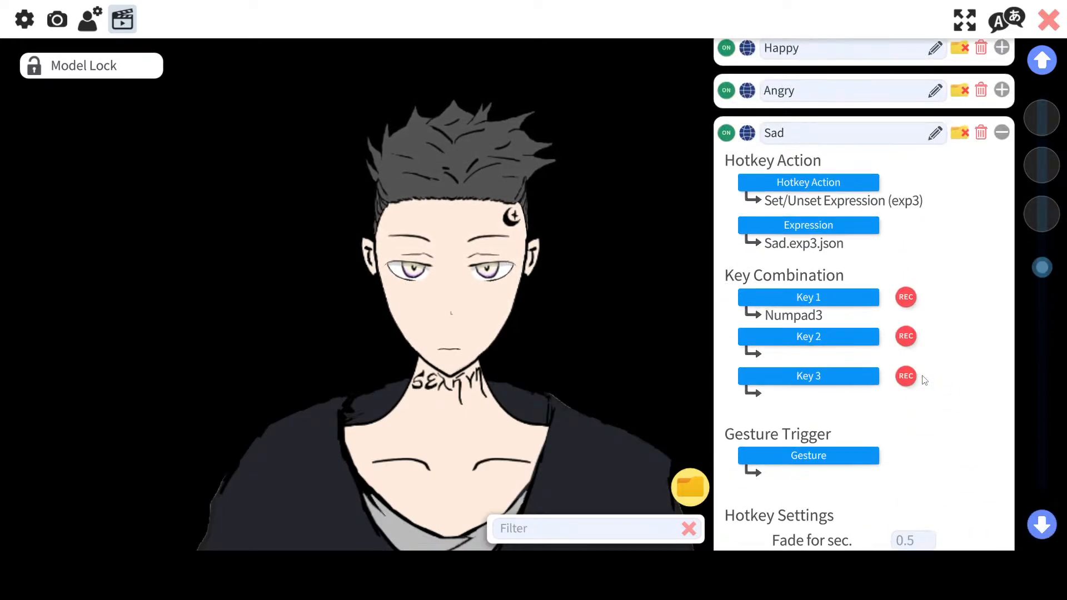
{"action": "scroll", "coordinate": [924, 380], "scroll_direction": "up", "scroll_amount": 2}
{"action": "left_click", "coordinate": [998, 253]}
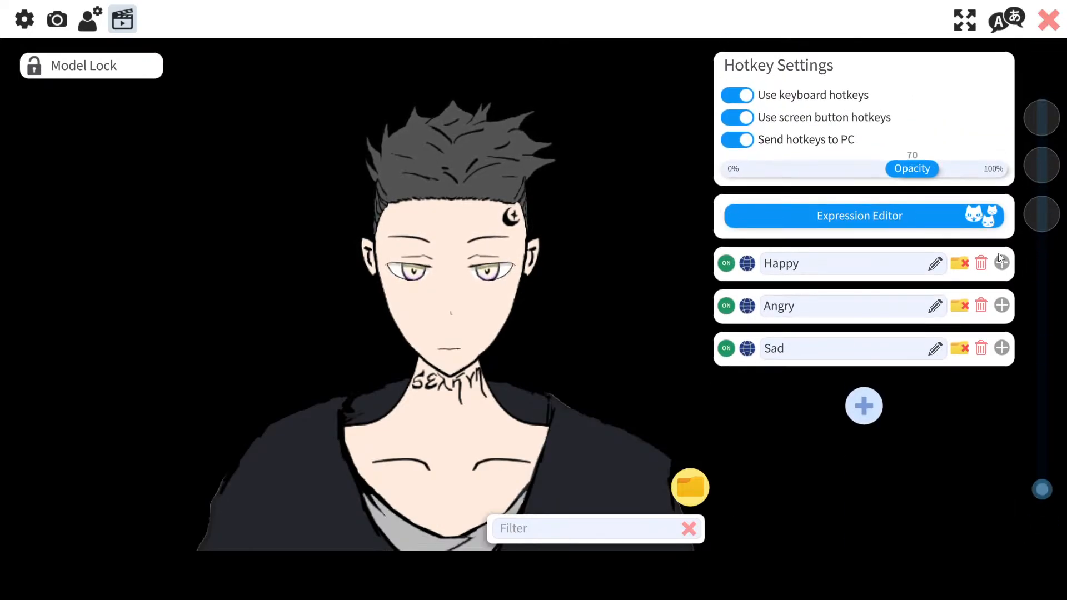
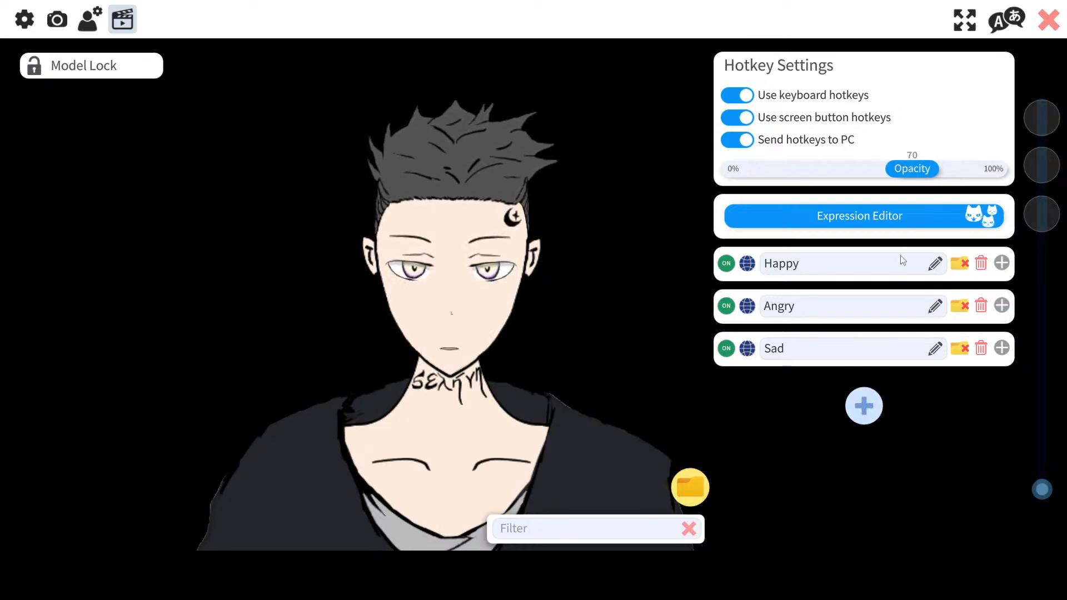
Step: Open the Angry expression in the Expression Editor and save it
{"action": "left_click", "coordinate": [819, 215]}
{"action": "left_click", "coordinate": [531, 245]}
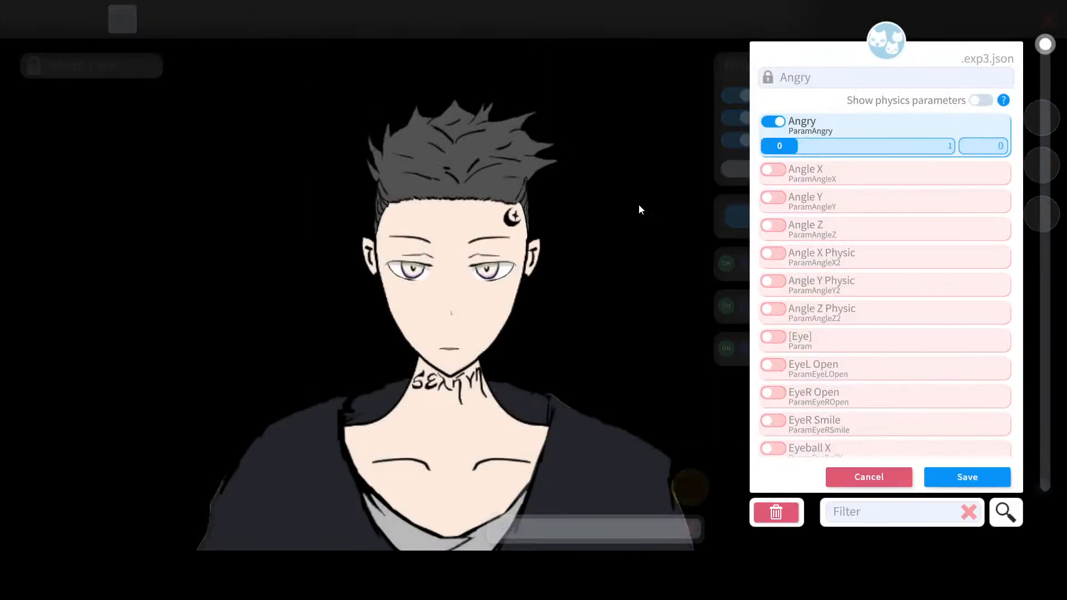
{"action": "left_click", "coordinate": [943, 471]}
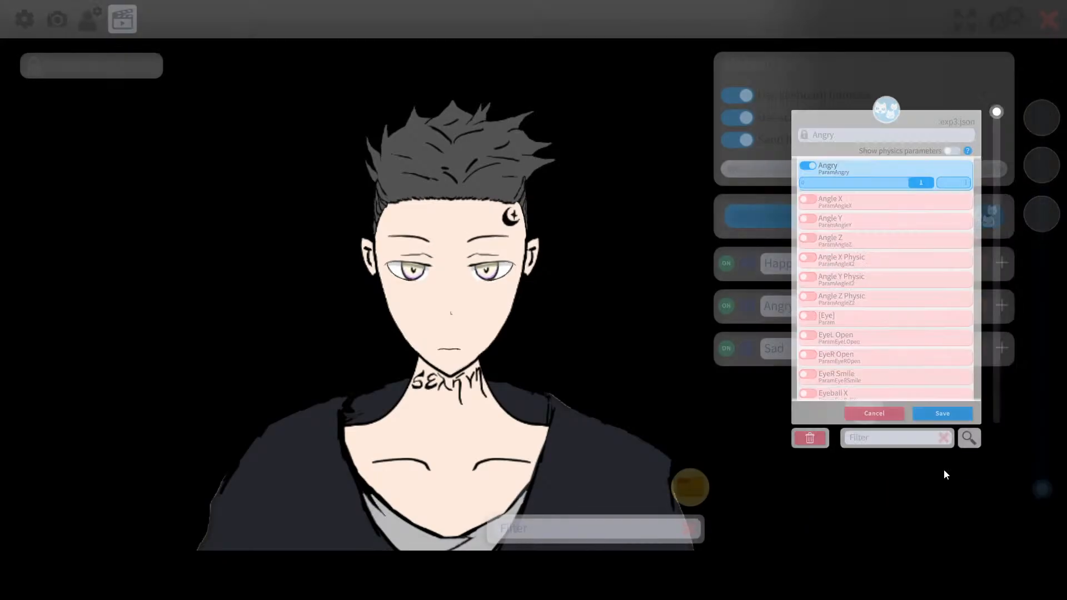
Step: Open the Sad expression, set its Sad parameter to 1, and save it
{"action": "left_click", "coordinate": [503, 290]}
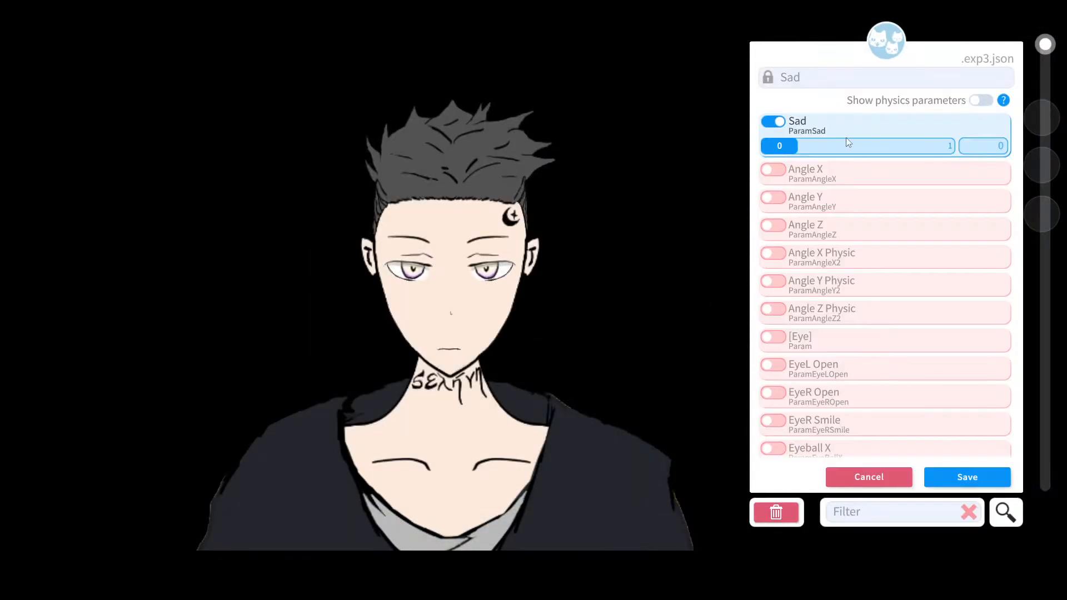
{"action": "left_click_drag", "start_coordinate": [782, 153], "coordinate": [1018, 154]}
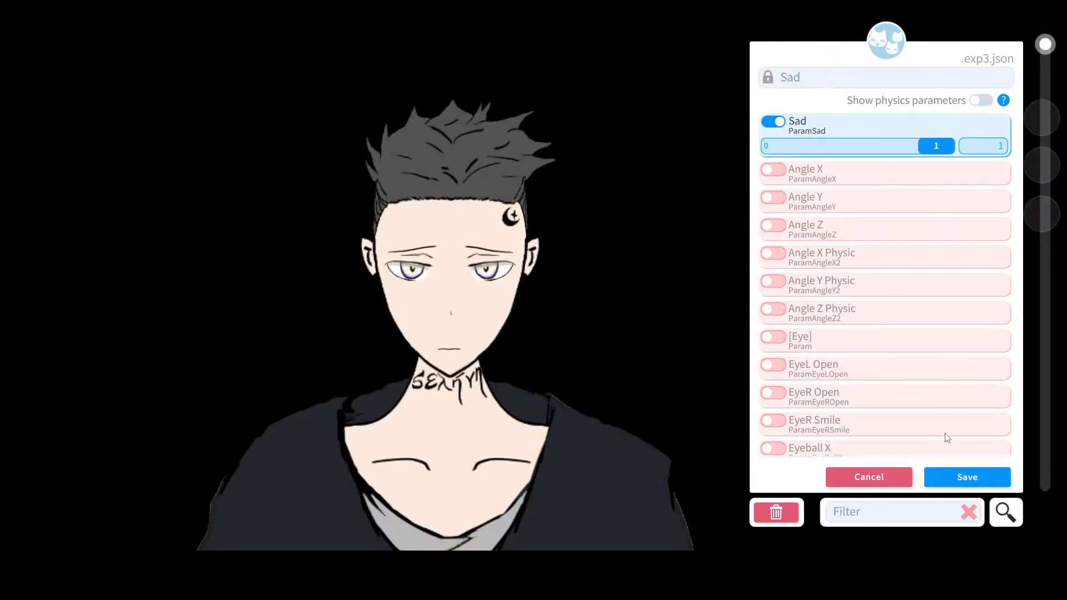
{"action": "left_click", "coordinate": [959, 471]}
Step: Open the Smile expression, set its Smile parameter to 1, save it, and close the expression list
{"action": "left_click", "coordinate": [443, 327]}
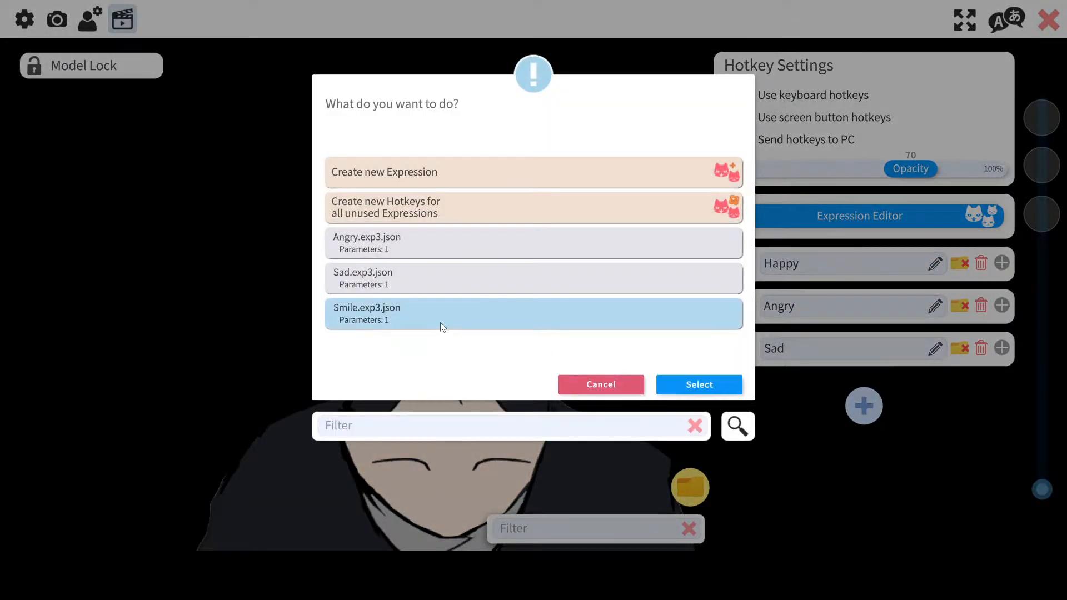
{"action": "left_click", "coordinate": [443, 327]}
{"action": "left_click_drag", "start_coordinate": [782, 144], "coordinate": [1049, 147]}
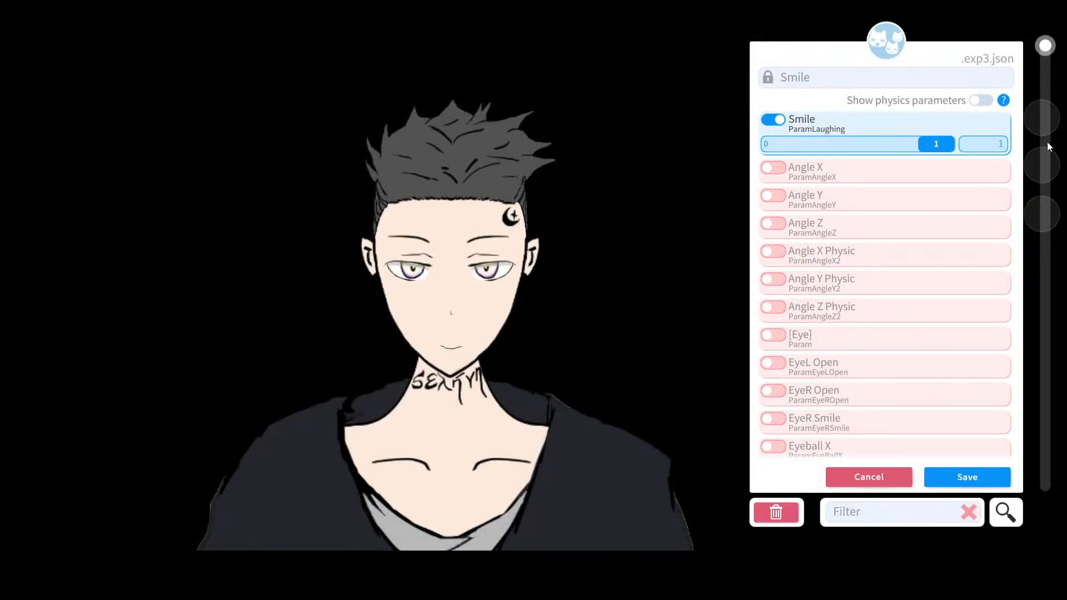
{"action": "left_click", "coordinate": [939, 472]}
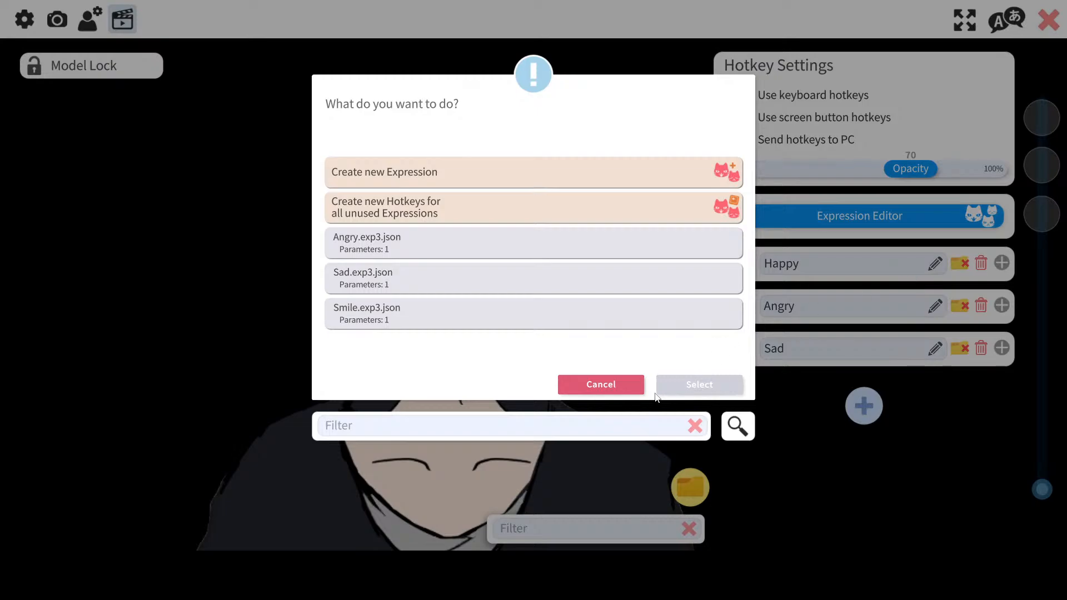
{"action": "left_click", "coordinate": [627, 388]}
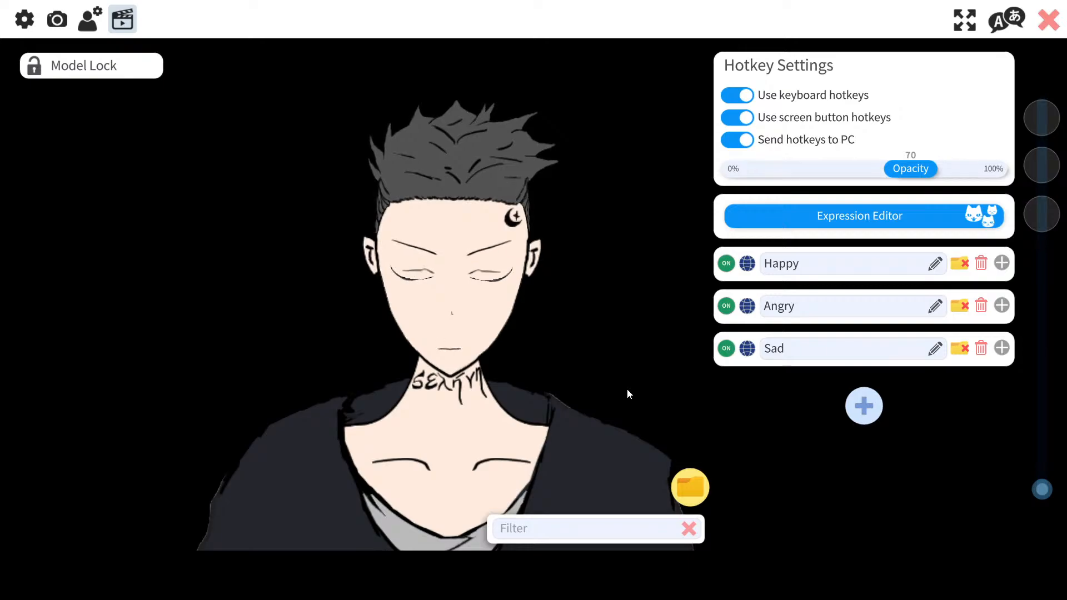
Step: Try to create a new expression from the Expression Editor
{"action": "left_click", "coordinate": [913, 222]}
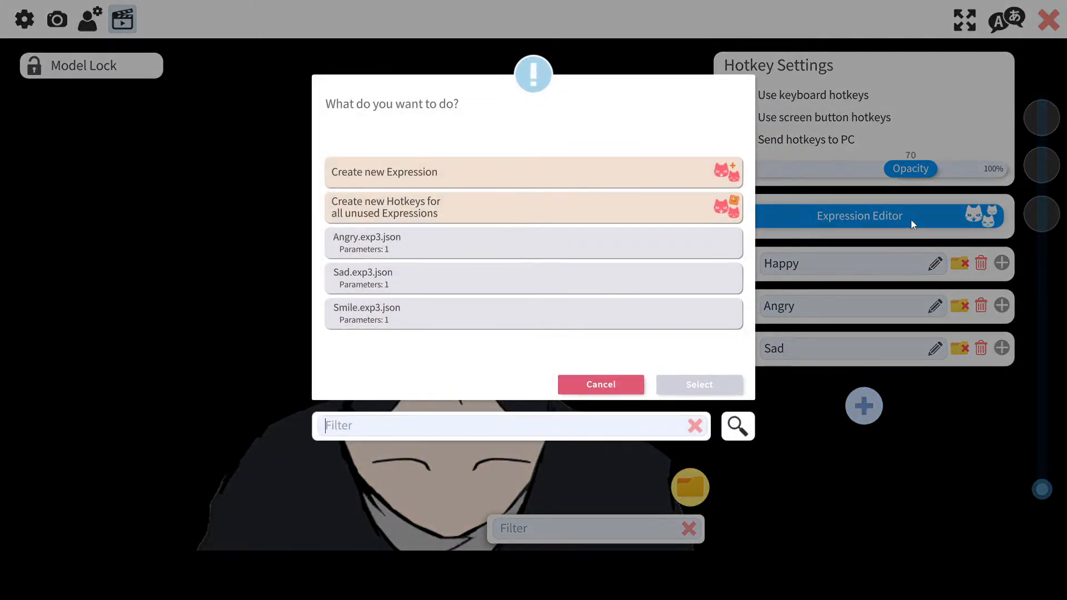
{"action": "left_click", "coordinate": [442, 180]}
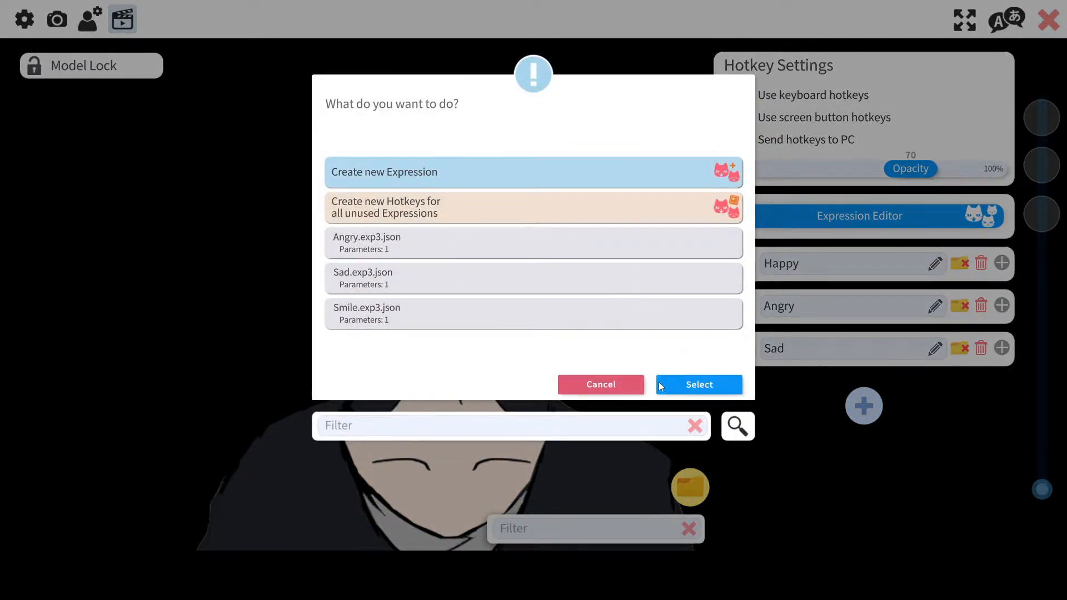
{"action": "left_click", "coordinate": [679, 376]}
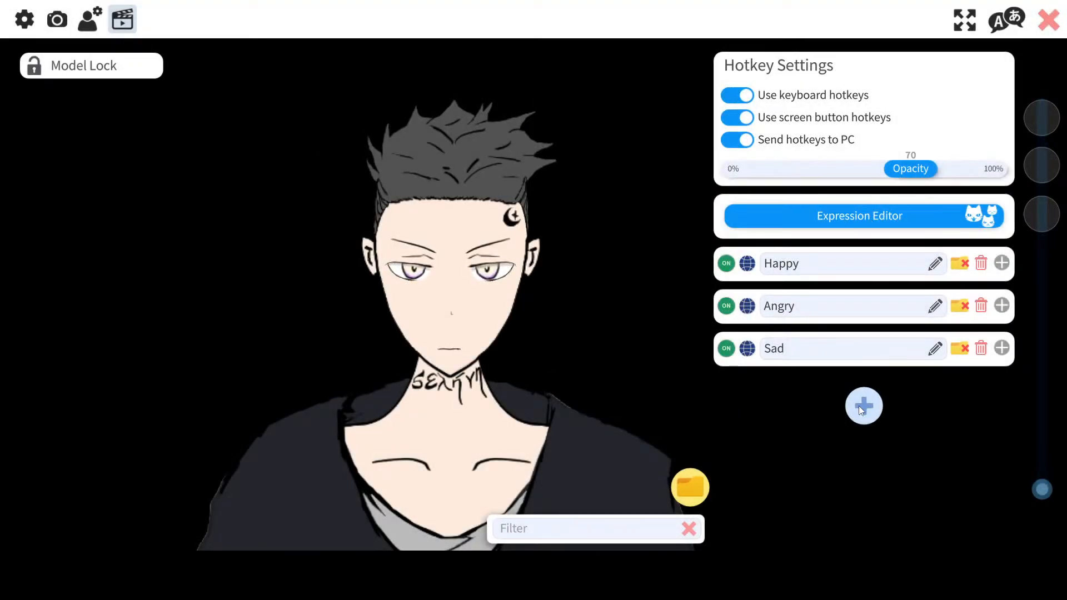
Step: Add a new hotkey and set its action to Move Model
{"action": "left_click", "coordinate": [863, 405]}
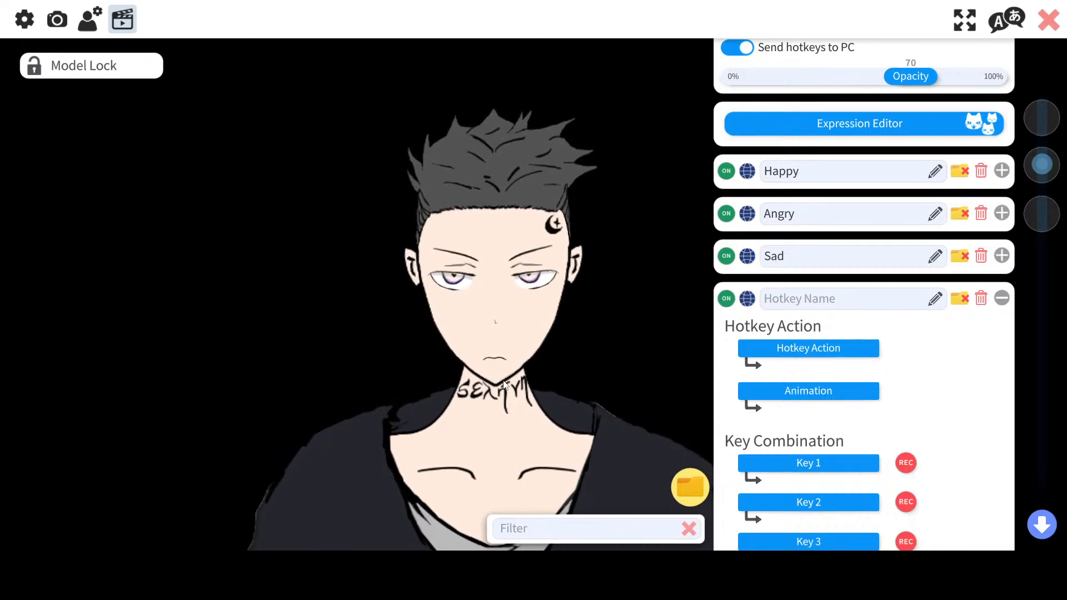
{"action": "left_click", "coordinate": [820, 348]}
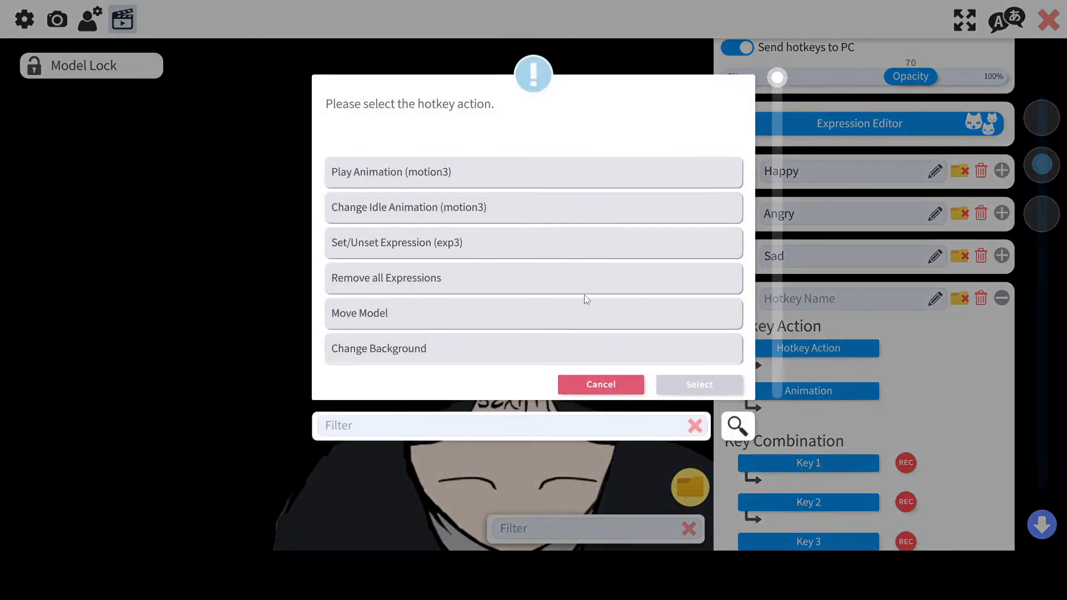
{"action": "scroll", "coordinate": [583, 294], "scroll_direction": "down", "scroll_amount": 4}
{"action": "scroll", "coordinate": [584, 295], "scroll_direction": "up", "scroll_amount": 2}
{"action": "left_click", "coordinate": [528, 220]}
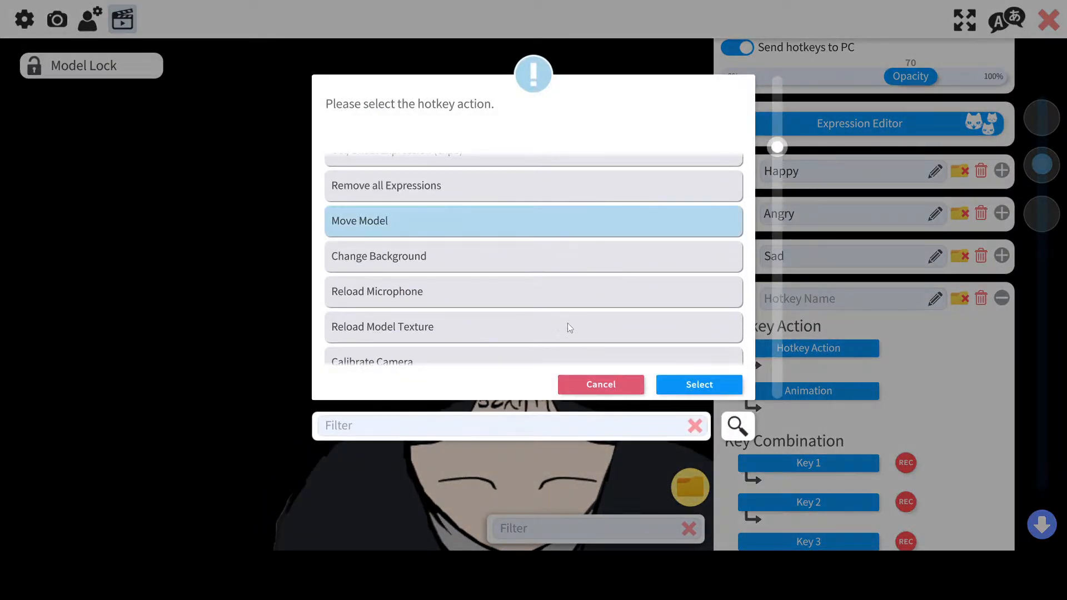
{"action": "left_click", "coordinate": [711, 391]}
Step: Reposition and resize the model in the view, then record its position for the Move Model hotkey
{"action": "left_click", "coordinate": [826, 394]}
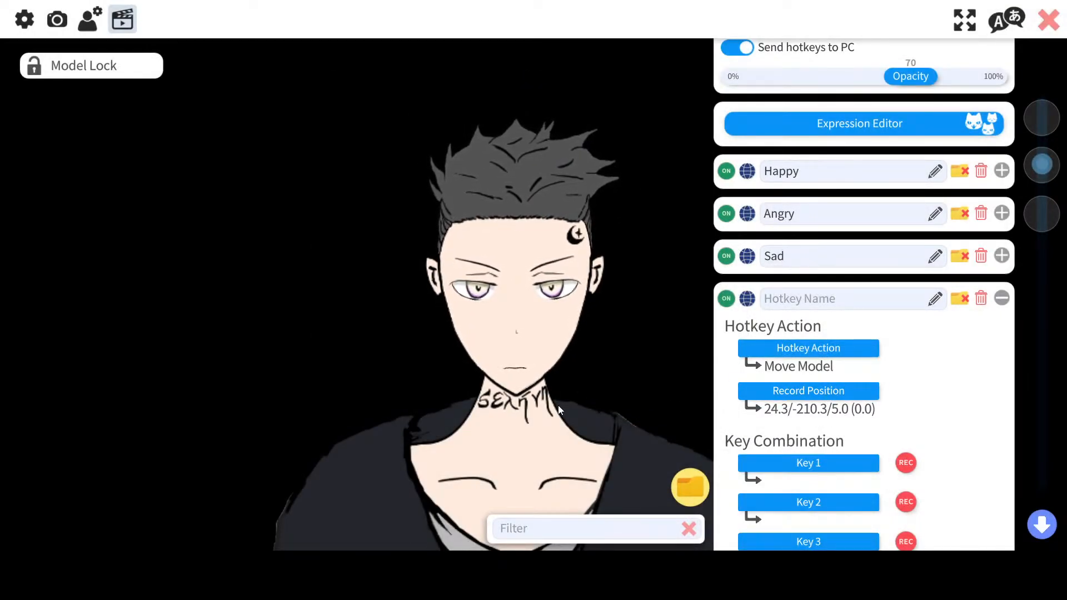
{"action": "left_click_drag", "start_coordinate": [558, 405], "coordinate": [551, 458]}
{"action": "scroll", "coordinate": [542, 439], "scroll_direction": "up", "scroll_amount": 3}
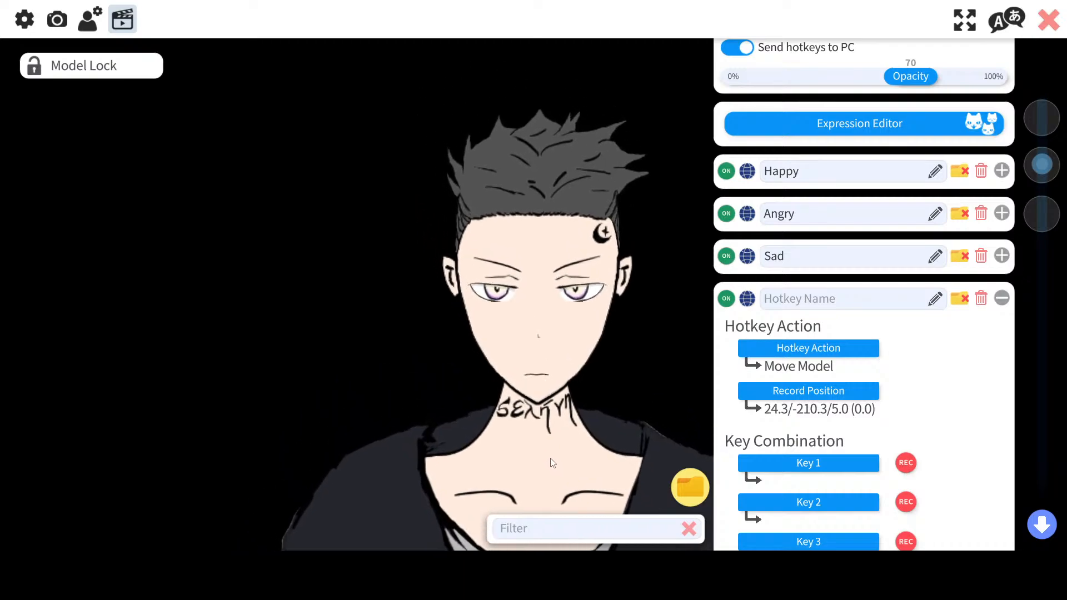
{"action": "scroll", "coordinate": [487, 415], "scroll_direction": "down", "scroll_amount": 1}
{"action": "scroll", "coordinate": [487, 411], "scroll_direction": "down", "scroll_amount": 1}
{"action": "left_click_drag", "start_coordinate": [487, 412], "coordinate": [482, 269]}
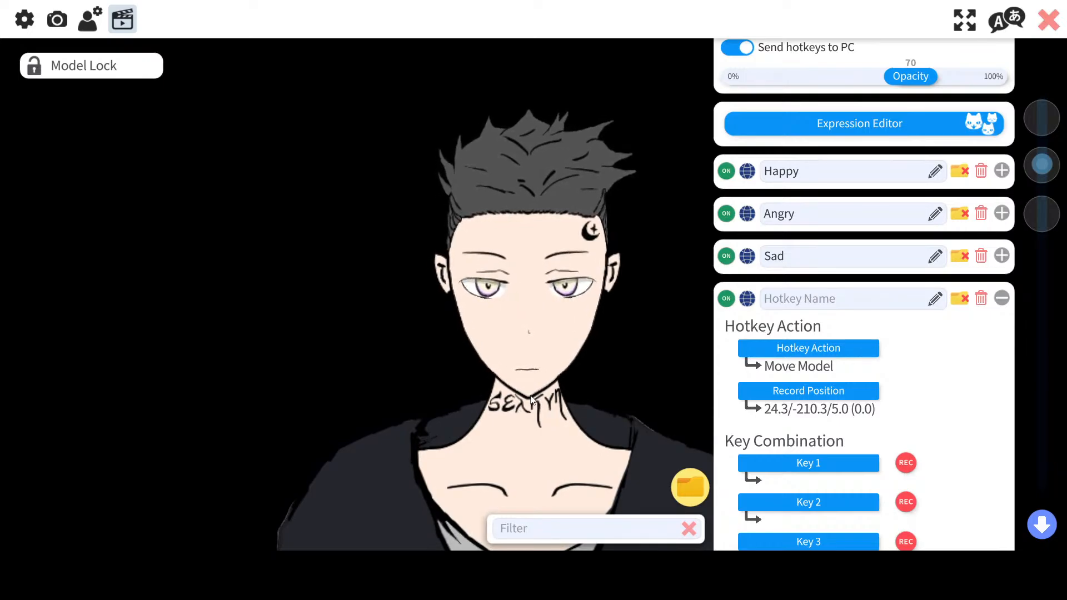
{"action": "left_click", "coordinate": [829, 395]}
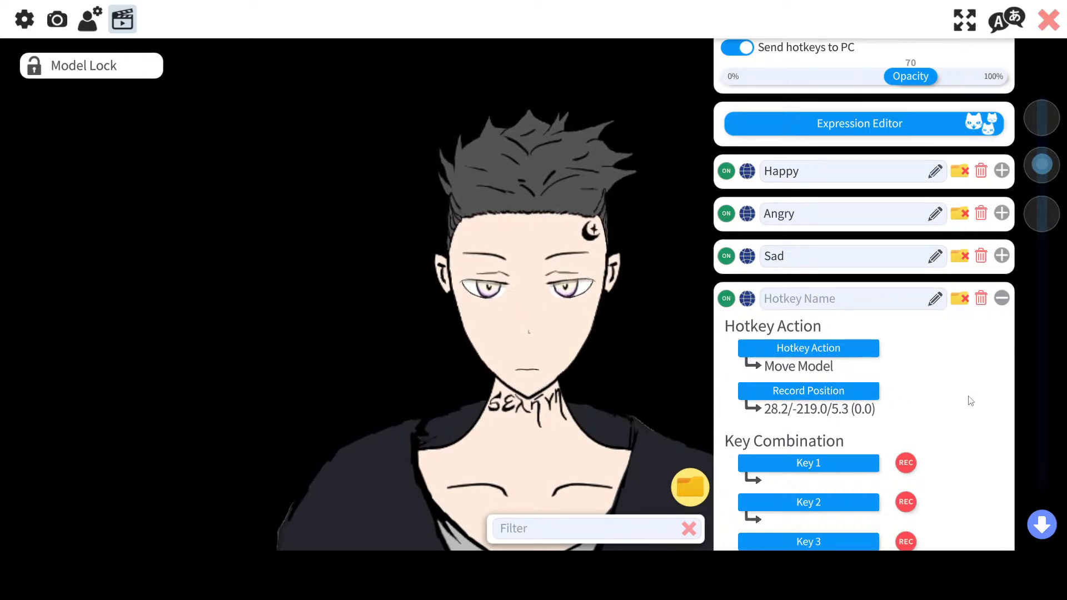
Step: Assign Numpad7 as the first key of the new hotkey's key combination
{"action": "scroll", "coordinate": [967, 403], "scroll_direction": "down", "scroll_amount": 2}
{"action": "left_click", "coordinate": [826, 344]}
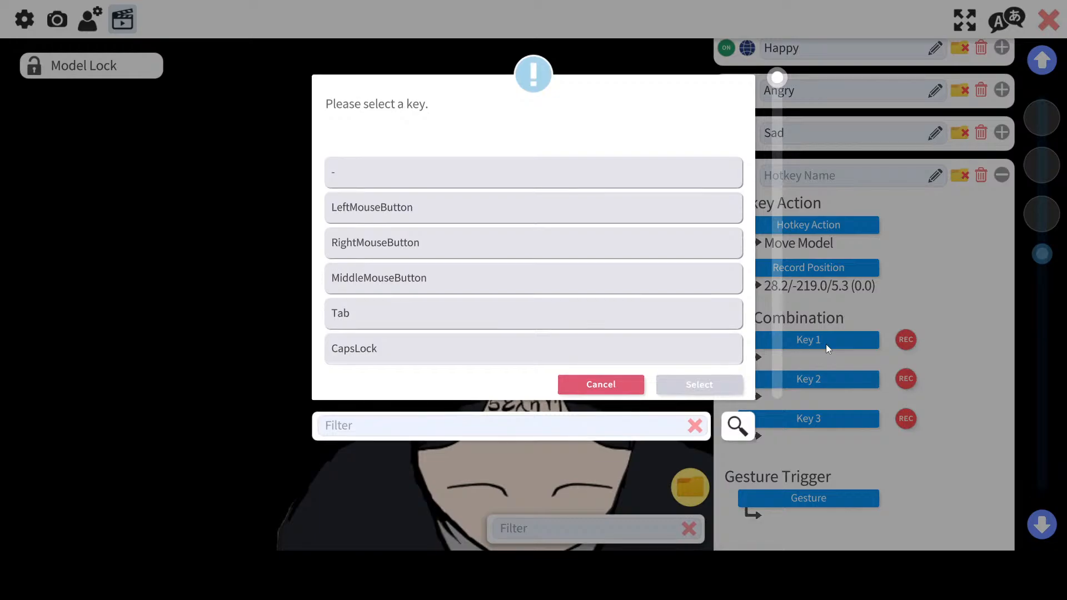
{"action": "type", "text": "7"}
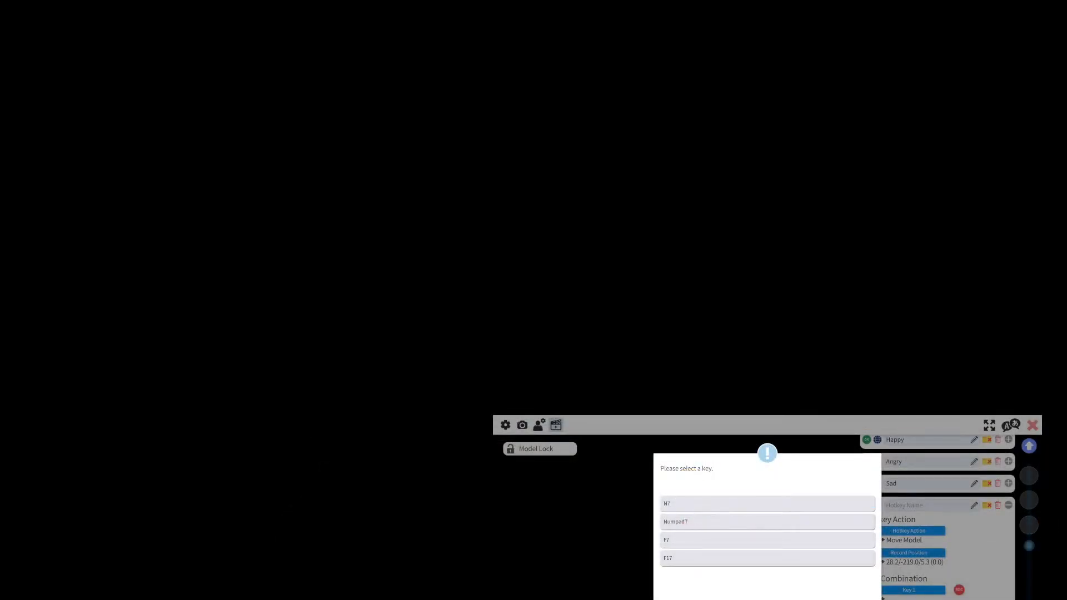
{"action": "left_click", "coordinate": [848, 522]}
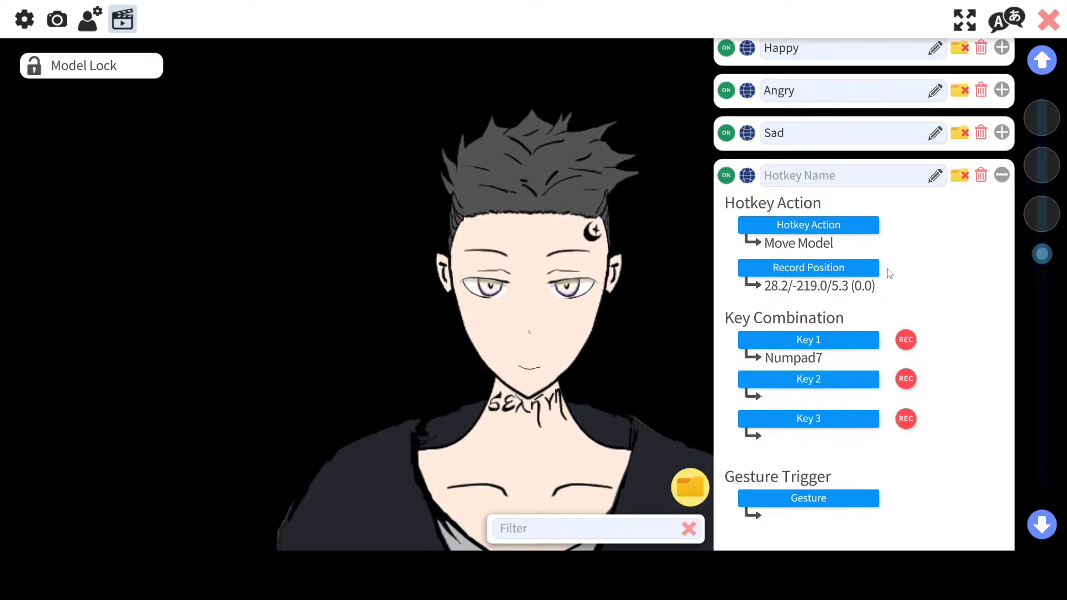
Step: Name the new hotkey Move and collapse its settings panel
{"action": "left_click", "coordinate": [810, 174]}
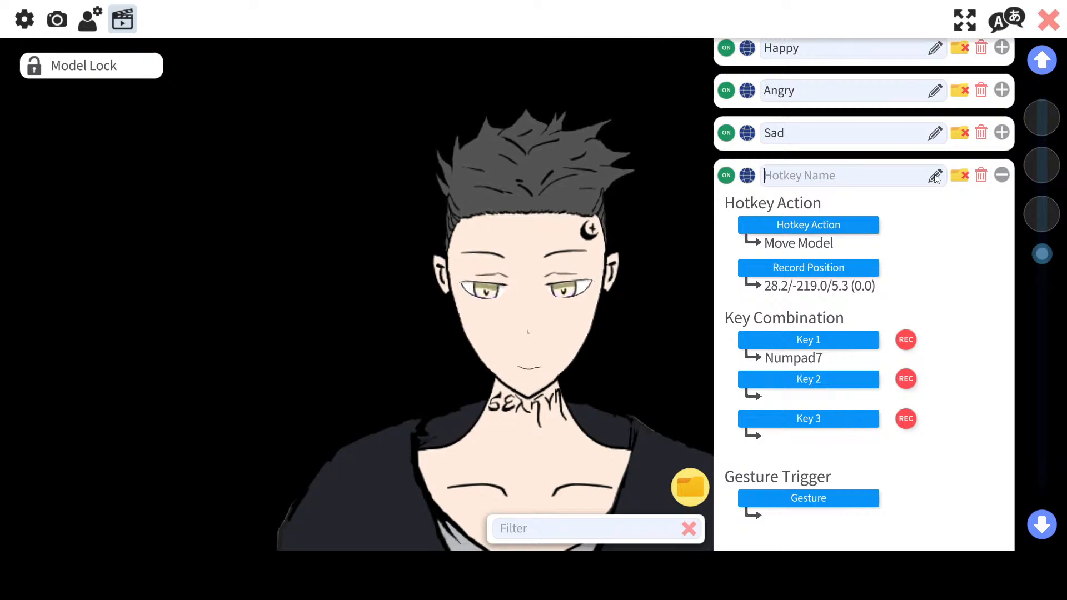
{"action": "type", "text": "C"}
{"action": "key", "text": "BackSpace"}
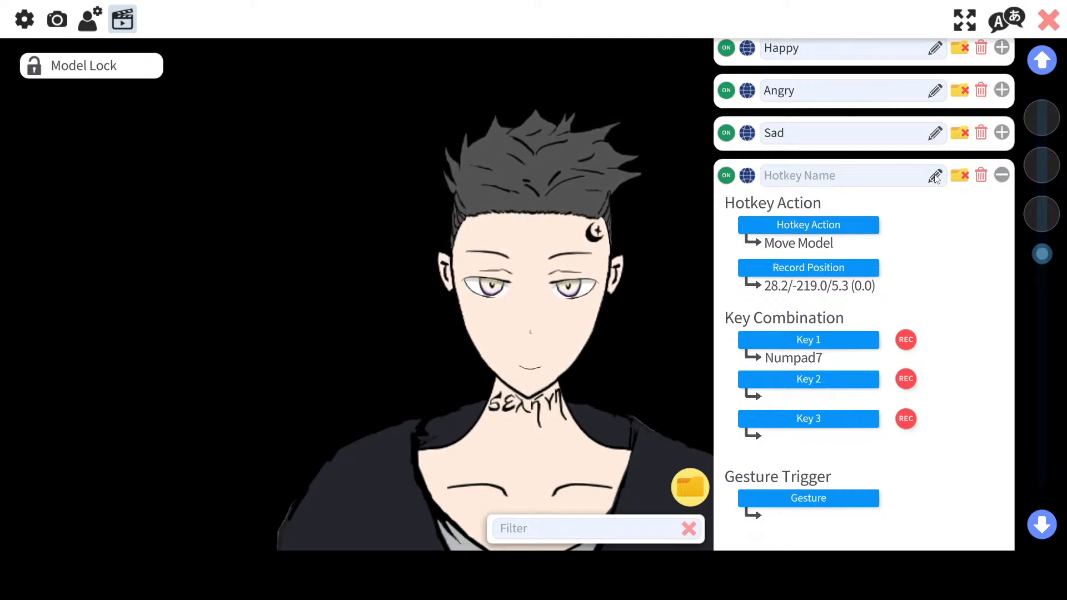
{"action": "type", "text": "Move"}
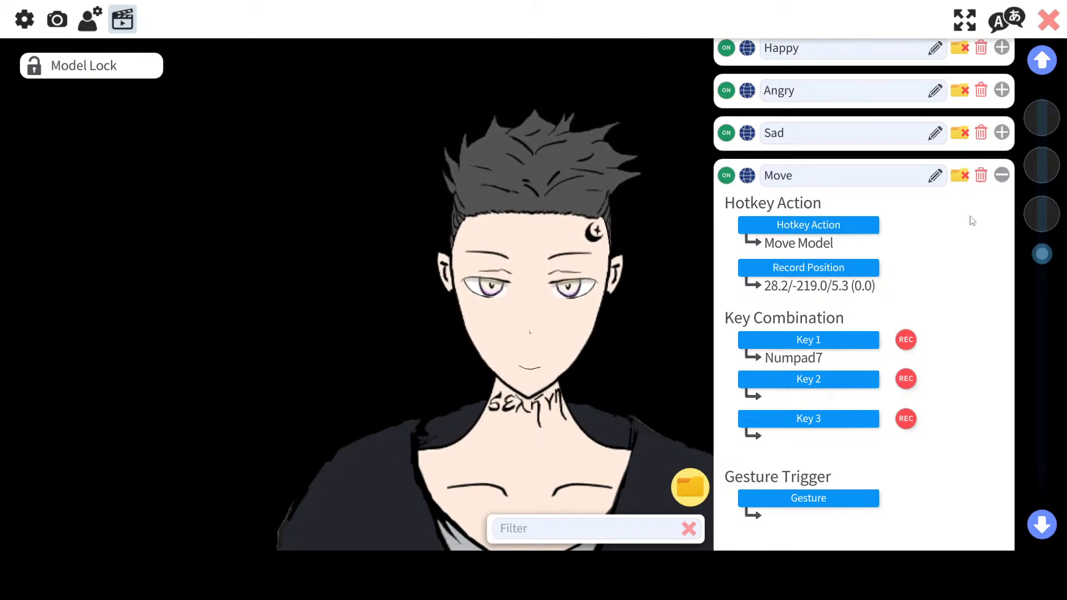
{"action": "scroll", "coordinate": [964, 229], "scroll_direction": "down", "scroll_amount": 2}
{"action": "scroll", "coordinate": [916, 242], "scroll_direction": "up", "scroll_amount": 1}
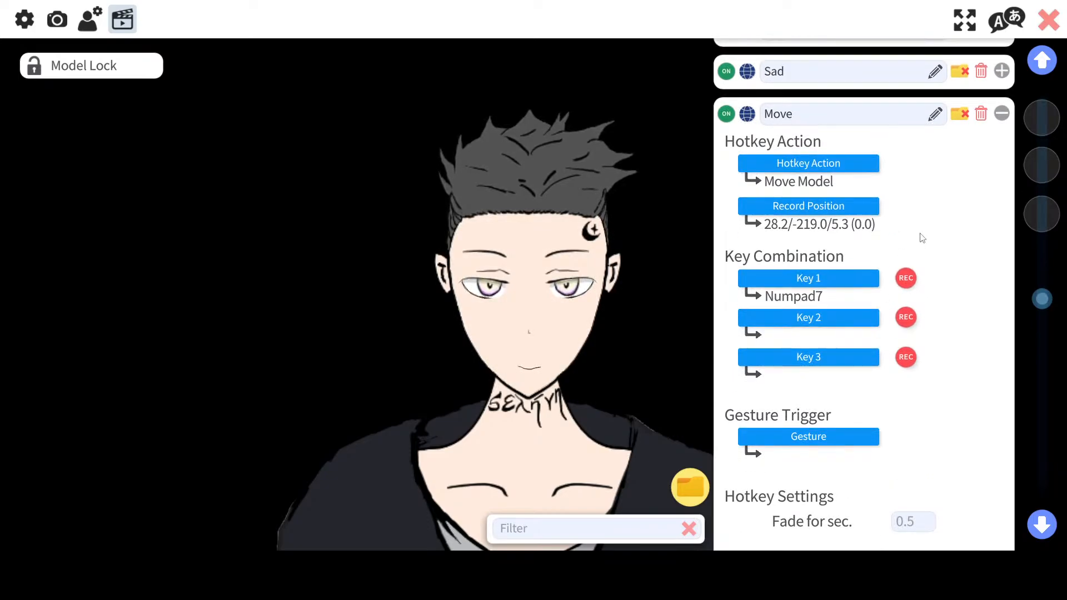
{"action": "left_click", "coordinate": [1002, 114]}
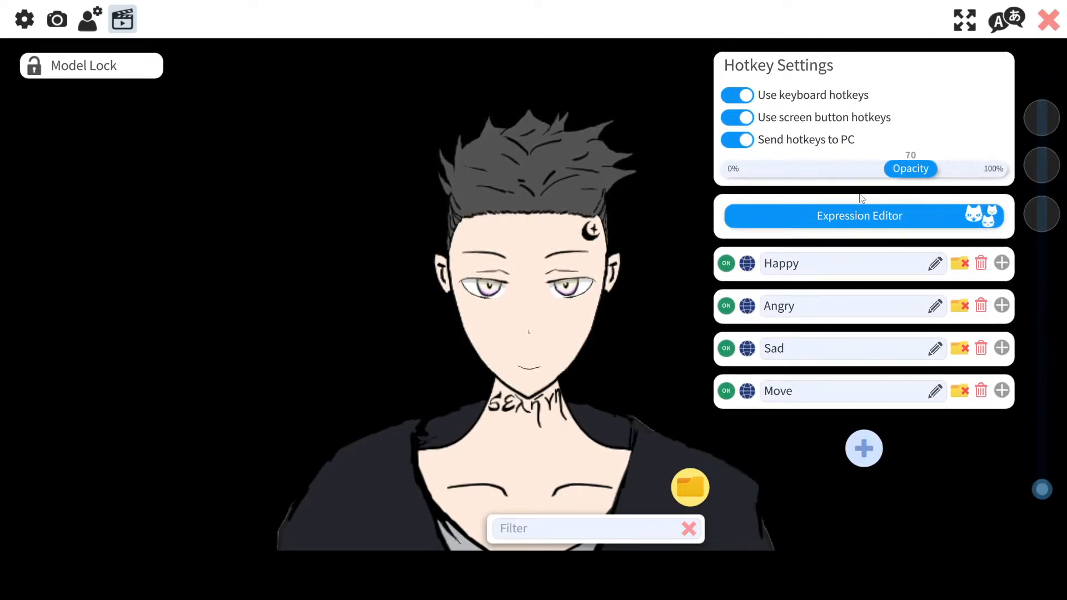
Step: Add another hotkey with the Remove all Expressions action
{"action": "left_click", "coordinate": [863, 447]}
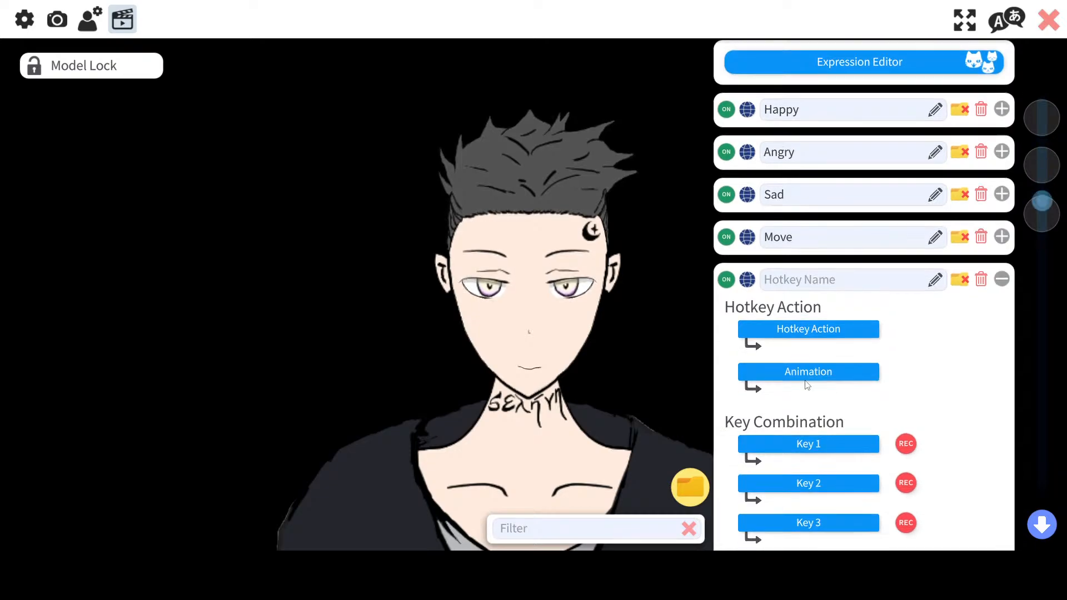
{"action": "left_click", "coordinate": [809, 300]}
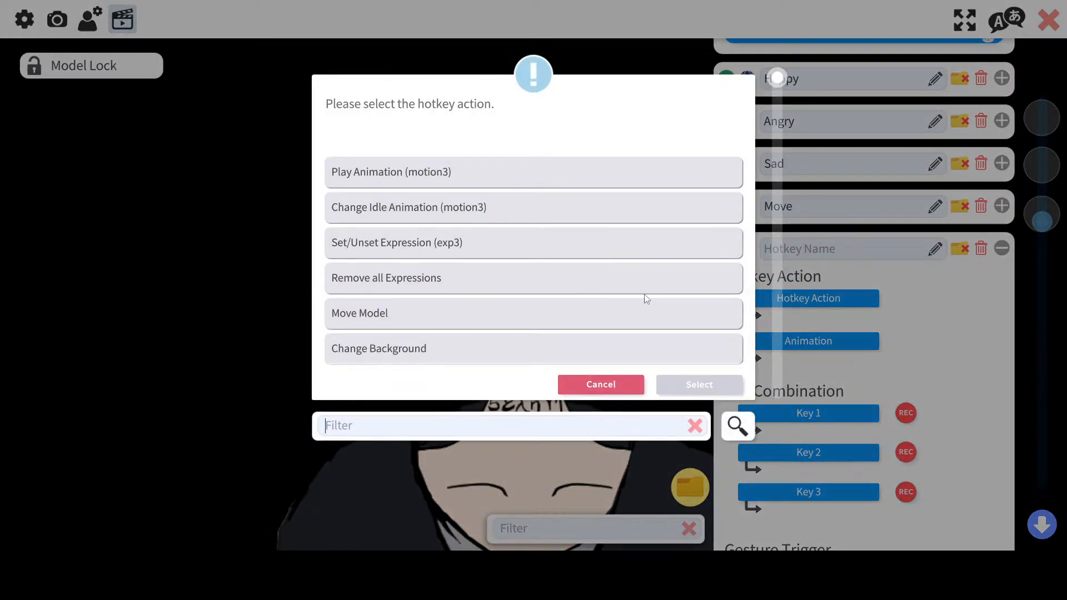
{"action": "left_click", "coordinate": [437, 282]}
{"action": "left_click", "coordinate": [699, 384]}
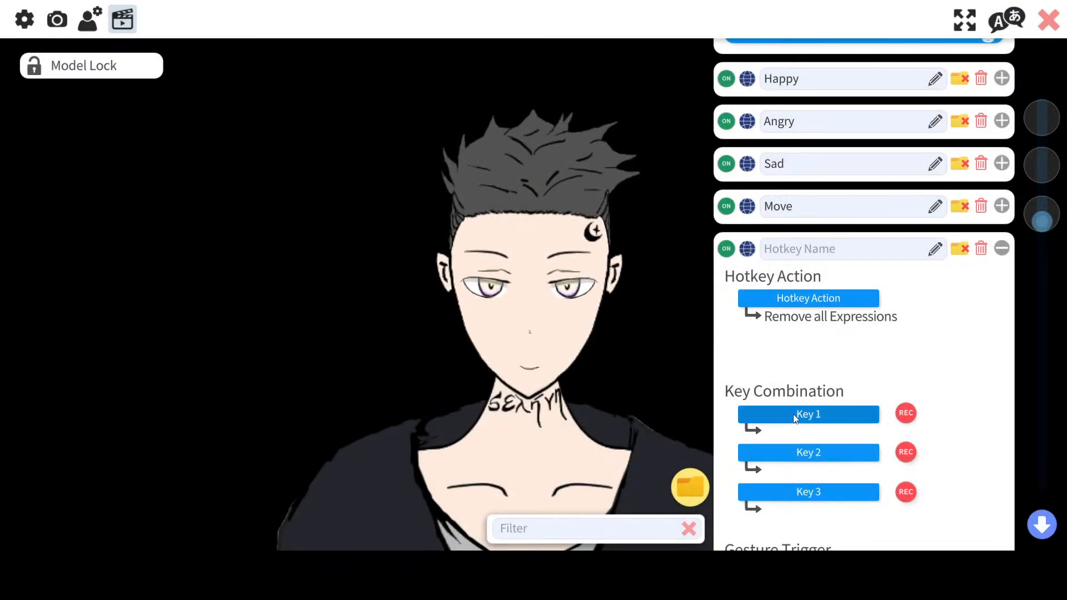
Step: Assign Numpad4 as the hotkey's first key and collapse its settings panel
{"action": "left_click", "coordinate": [792, 414]}
{"action": "type", "text": "4"}
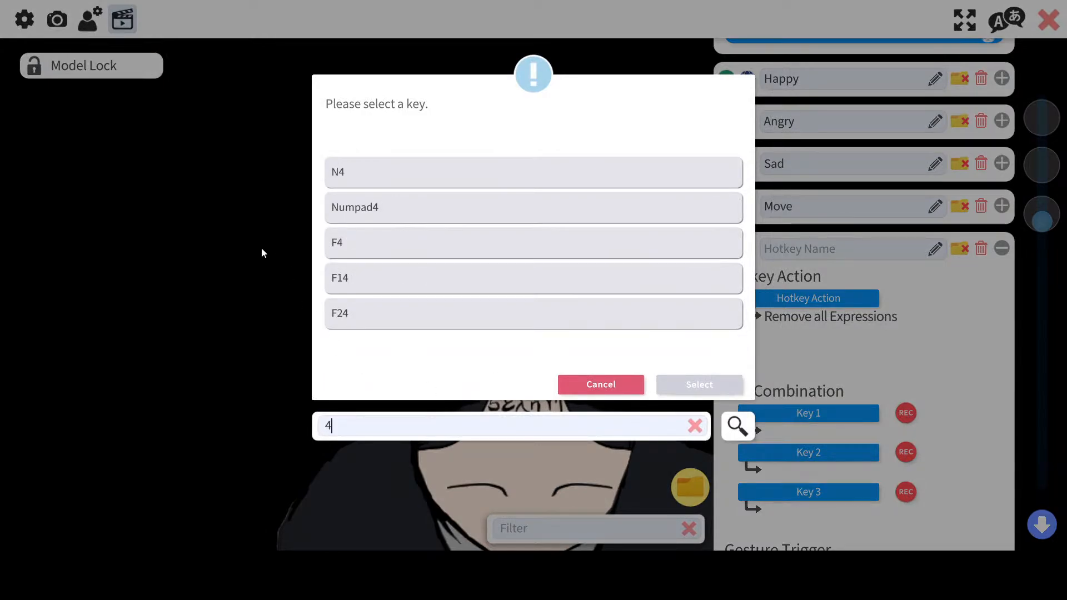
{"action": "left_click", "coordinate": [407, 223]}
{"action": "left_click", "coordinate": [675, 384]}
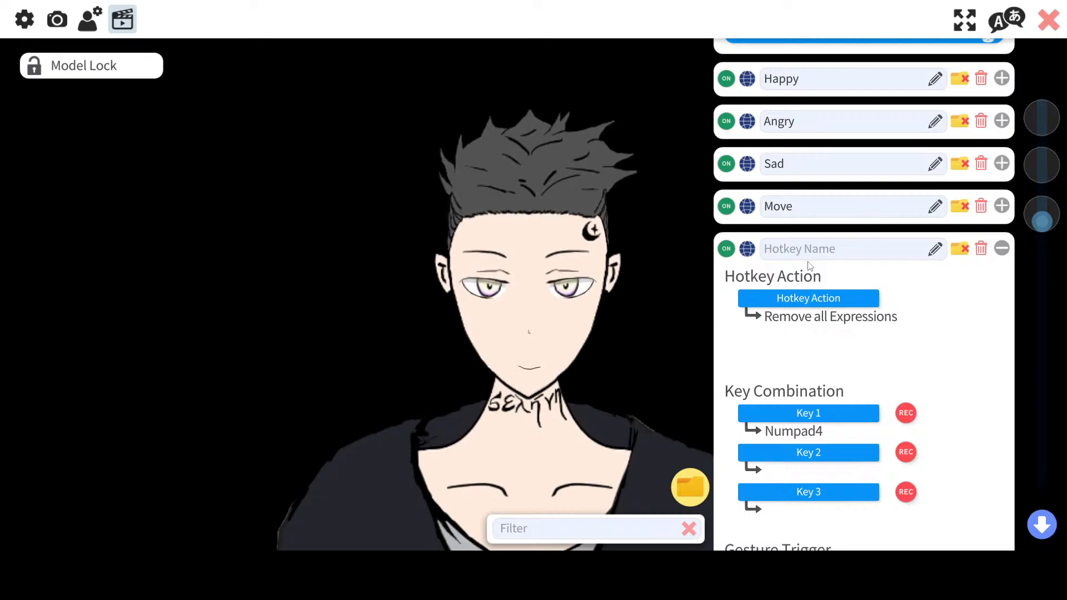
{"action": "left_click", "coordinate": [1001, 249]}
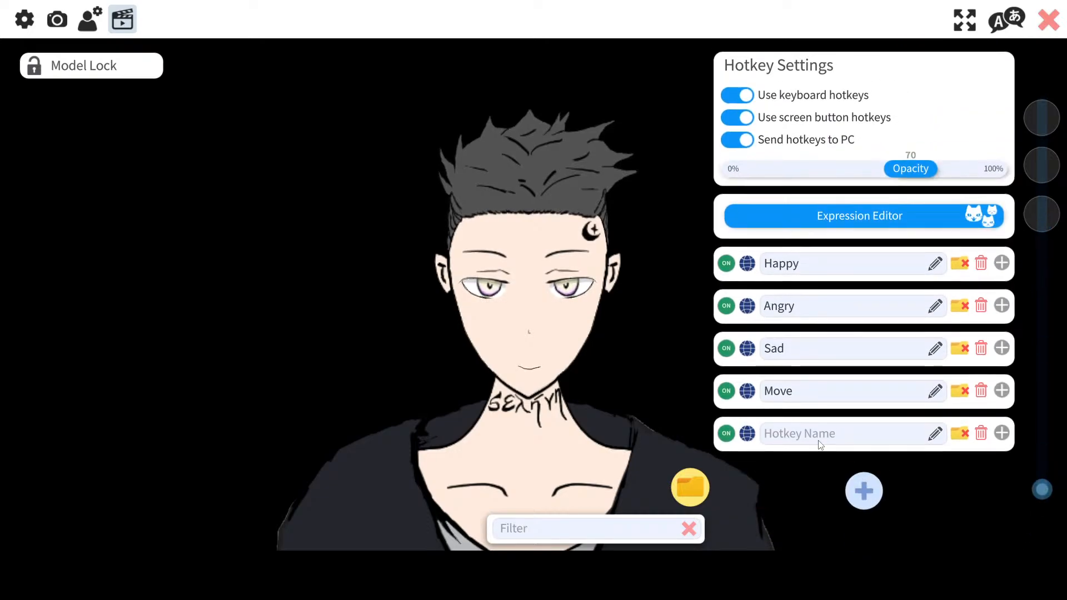
Step: Name the new hotkey Remove all expressions
{"action": "left_click", "coordinate": [817, 443]}
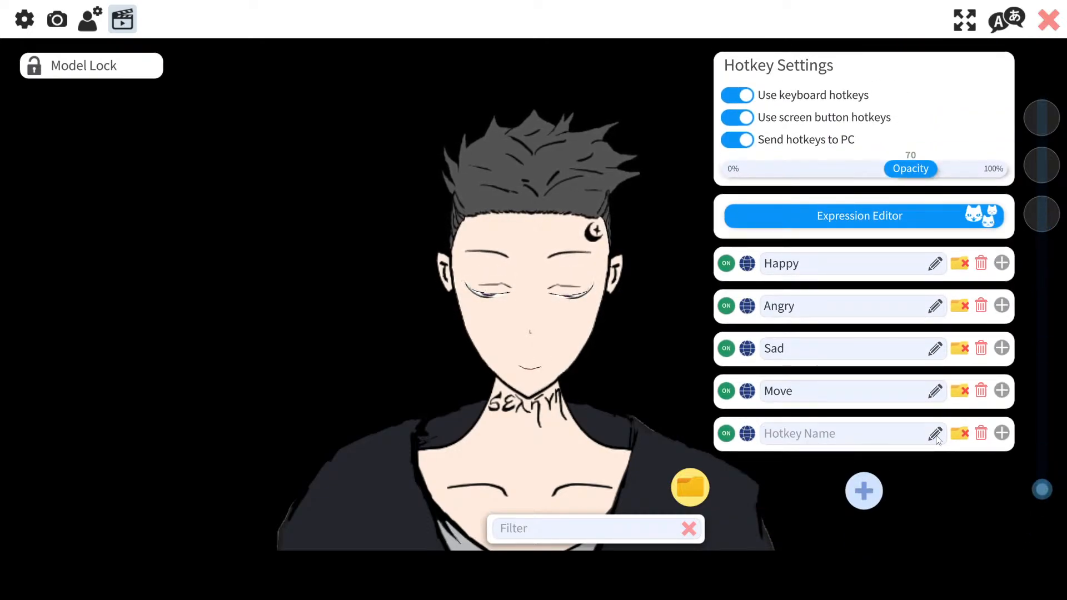
{"action": "type", "text": "Rewm"}
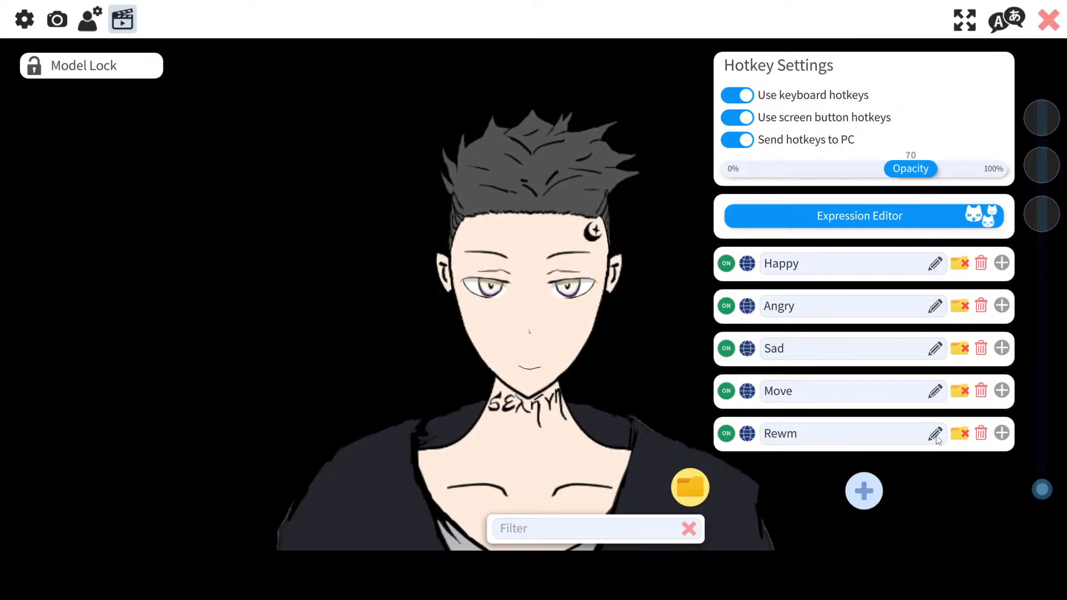
{"action": "left_click", "coordinate": [937, 440]}
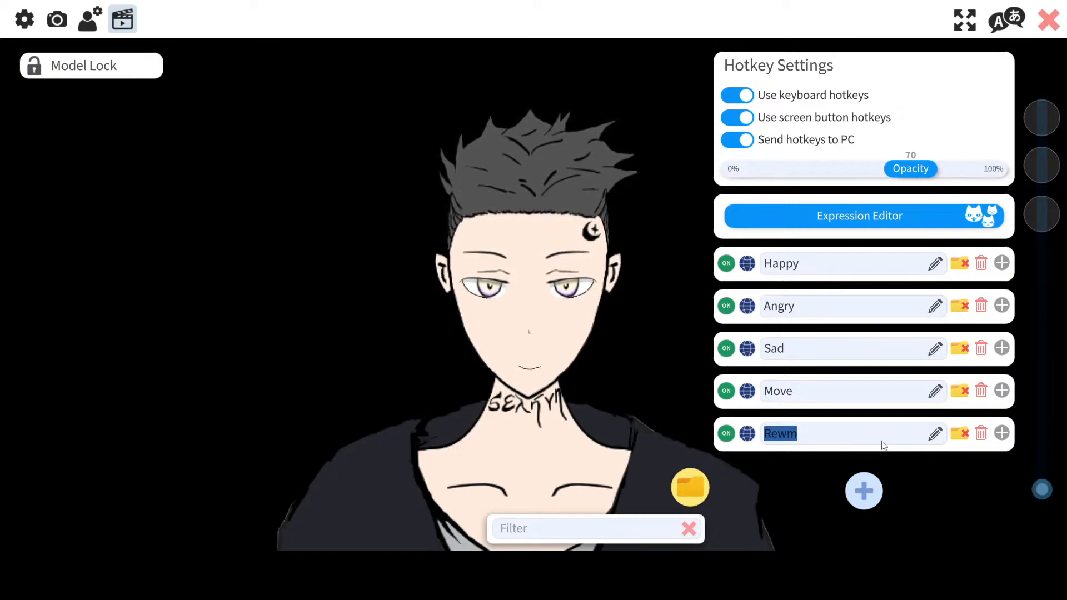
{"action": "left_click", "coordinate": [868, 440]}
{"action": "left_click", "coordinate": [868, 439]}
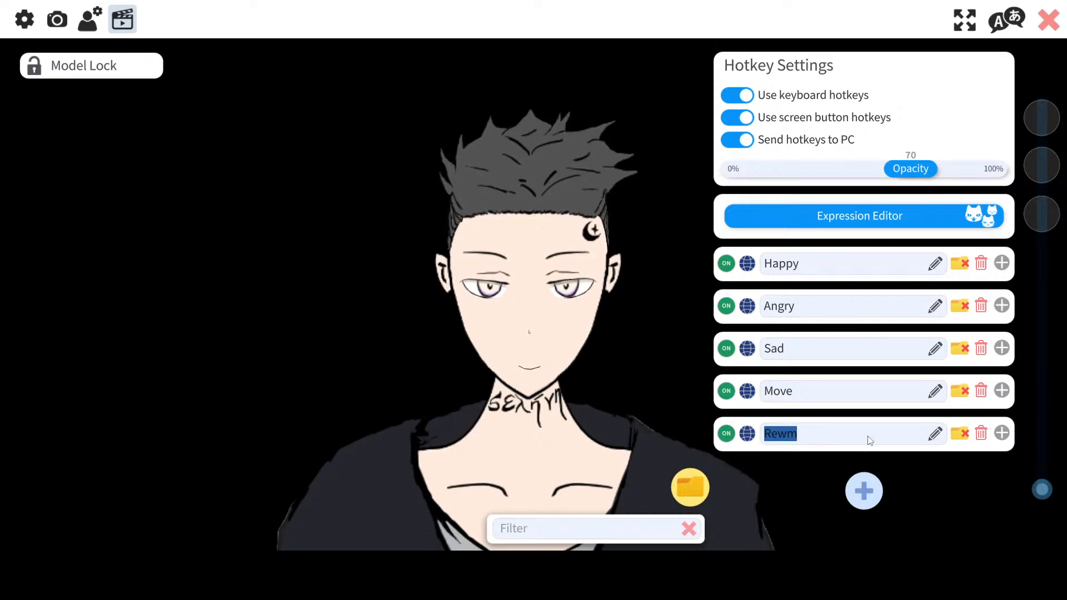
{"action": "left_click", "coordinate": [868, 441]}
{"action": "key", "text": "BackSpace"}
{"action": "key", "text": "BackSpace"}
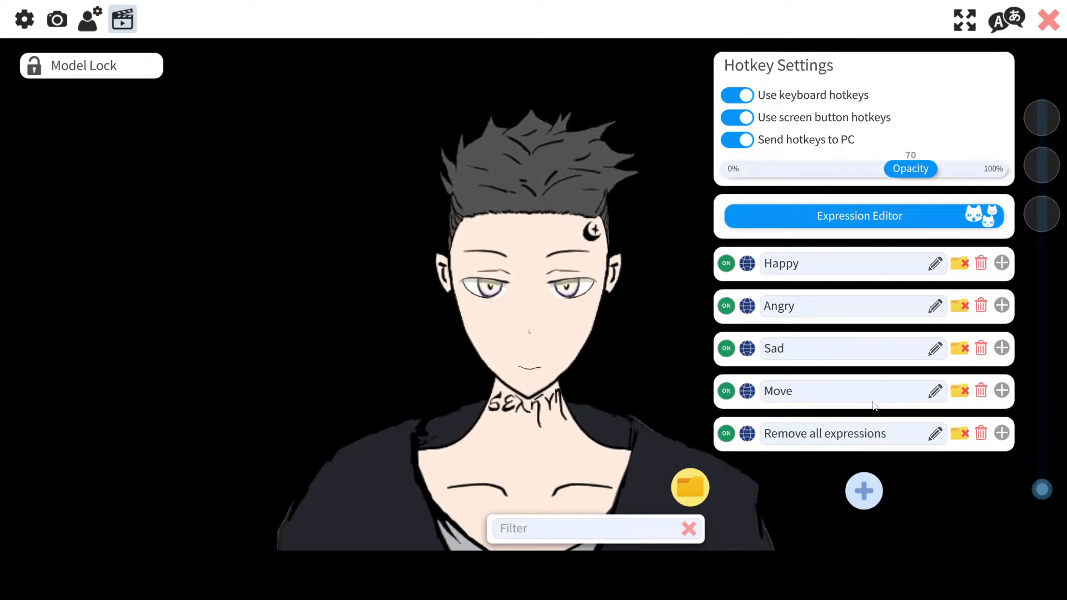
Step: Review the settings of the Remove all expressions and Move hotkeys, collapsing each afterwards
{"action": "left_click", "coordinate": [1002, 434]}
{"action": "scroll", "coordinate": [887, 456], "scroll_direction": "down", "scroll_amount": 3}
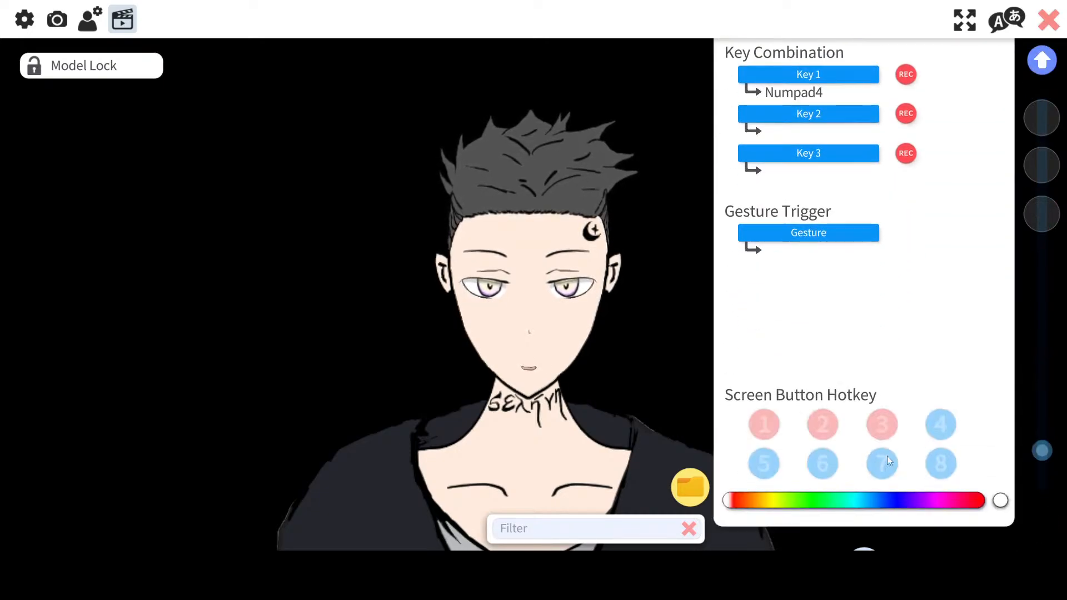
{"action": "scroll", "coordinate": [945, 435], "scroll_direction": "up", "scroll_amount": 6}
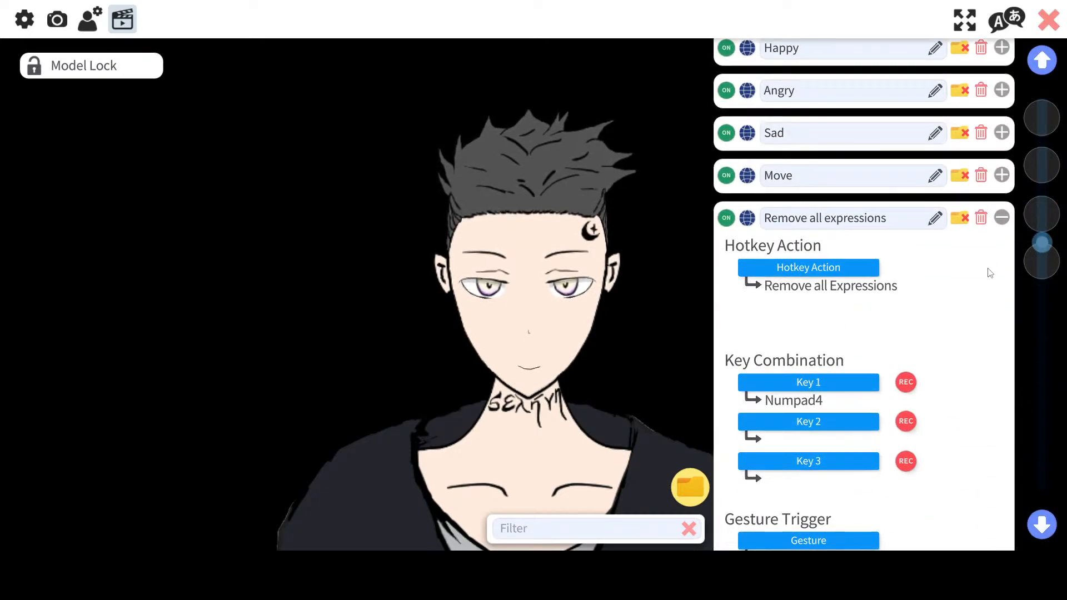
{"action": "left_click", "coordinate": [1002, 218]}
{"action": "left_click", "coordinate": [1001, 391]}
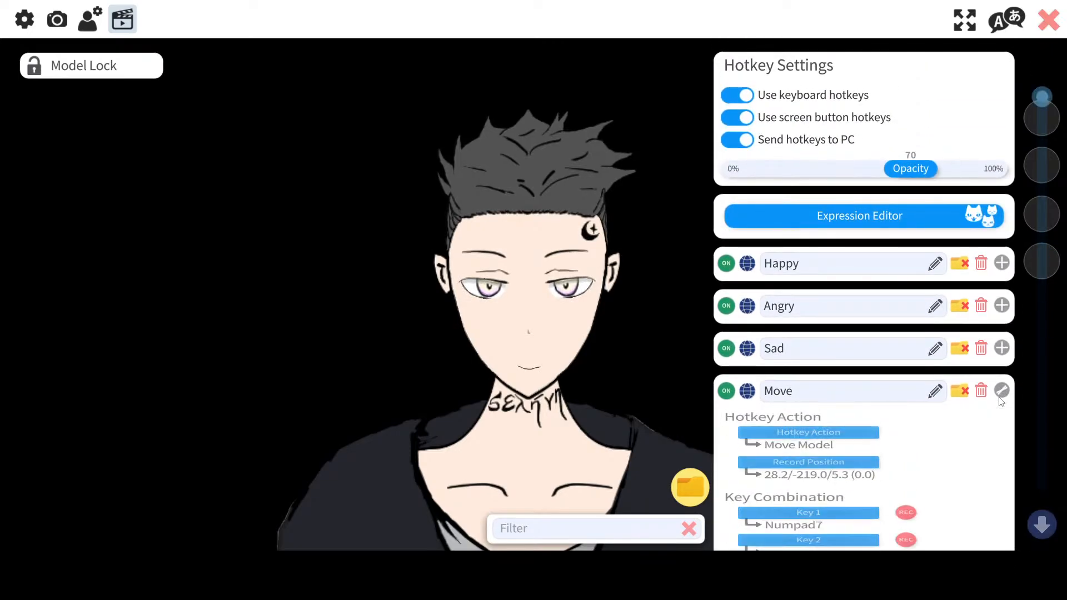
{"action": "scroll", "coordinate": [881, 431], "scroll_direction": "down", "scroll_amount": 5}
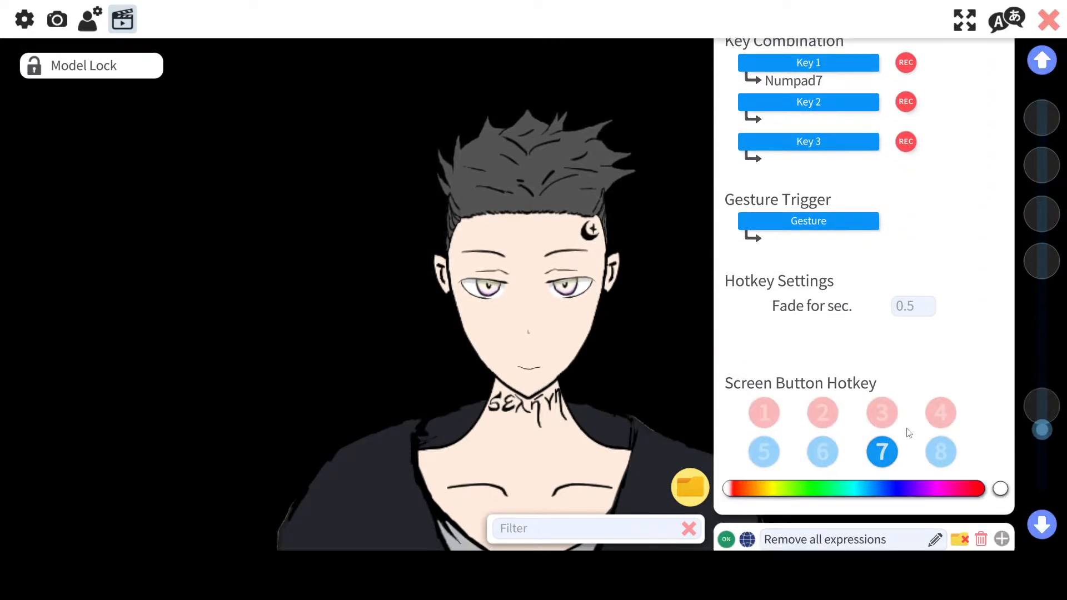
{"action": "scroll", "coordinate": [908, 431], "scroll_direction": "up", "scroll_amount": 5}
{"action": "left_click", "coordinate": [1006, 267]}
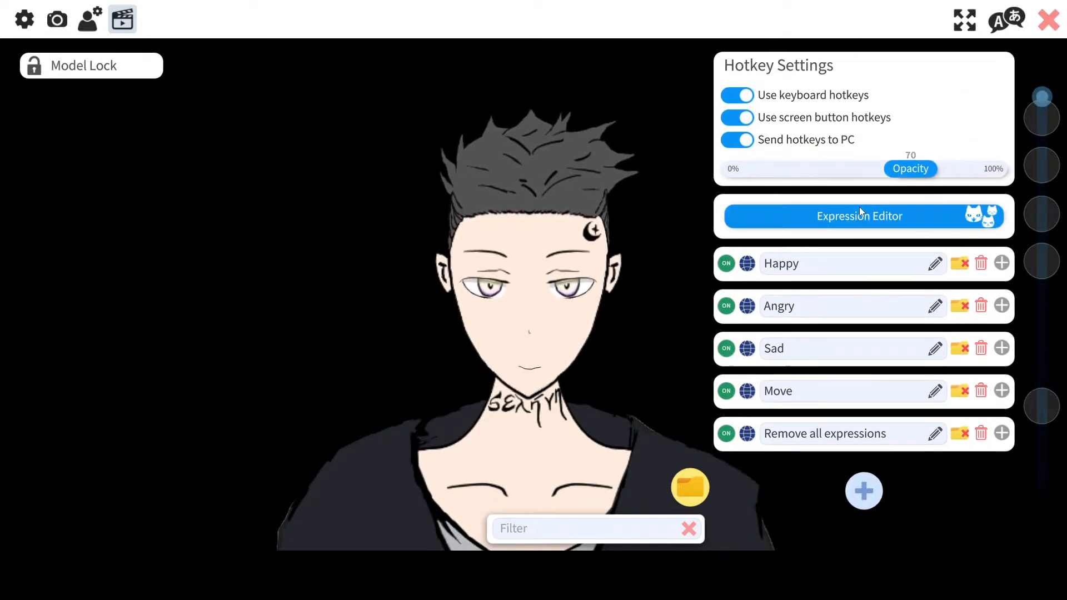
Step: Add another hotkey and set its action to Calibrate Camera
{"action": "left_click", "coordinate": [860, 215]}
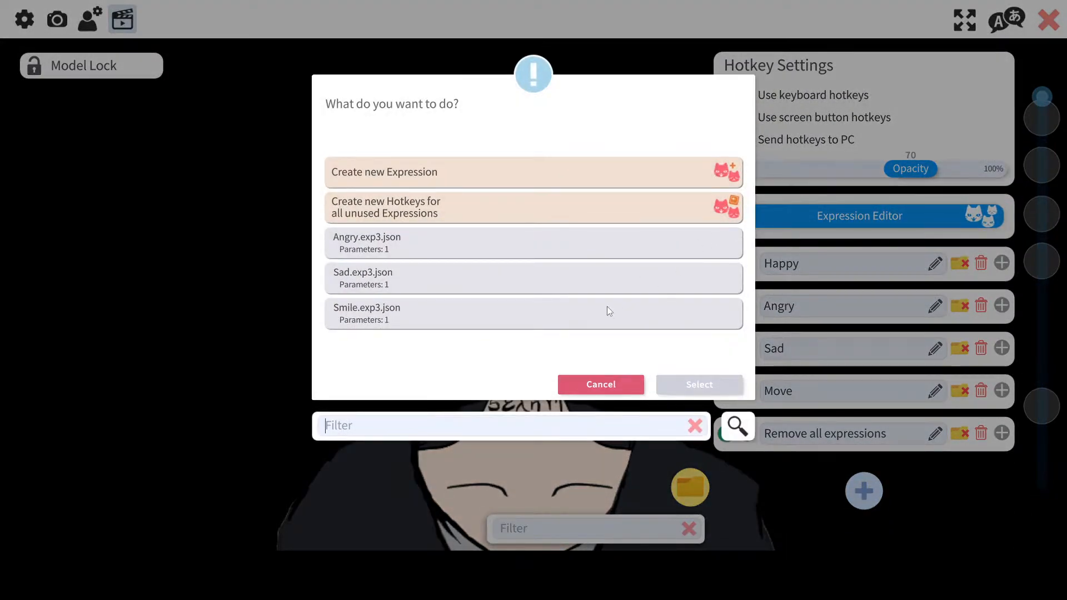
{"action": "left_click", "coordinate": [601, 385]}
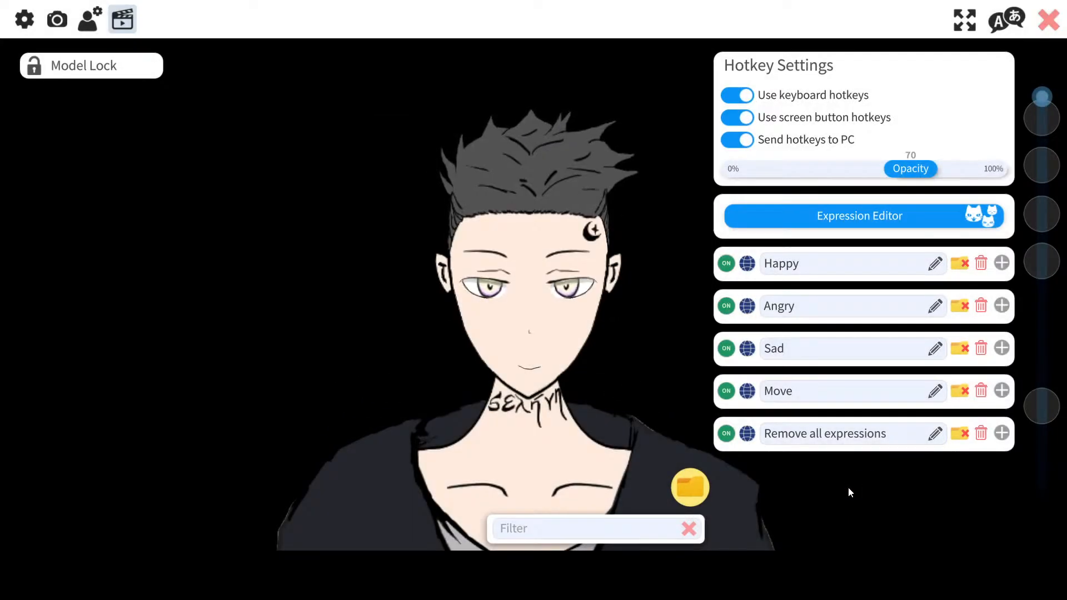
{"action": "left_click", "coordinate": [863, 491]}
{"action": "scroll", "coordinate": [755, 438], "scroll_direction": "down", "scroll_amount": 3}
{"action": "left_click", "coordinate": [803, 373]}
{"action": "scroll", "coordinate": [478, 250], "scroll_direction": "down", "scroll_amount": 2}
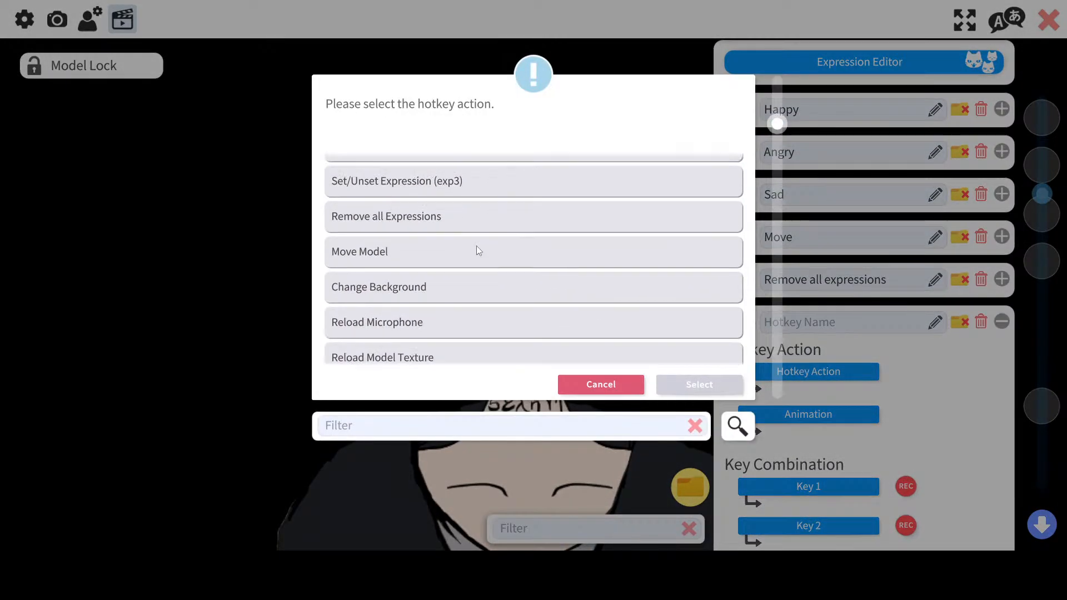
{"action": "scroll", "coordinate": [476, 247], "scroll_direction": "down", "scroll_amount": 2}
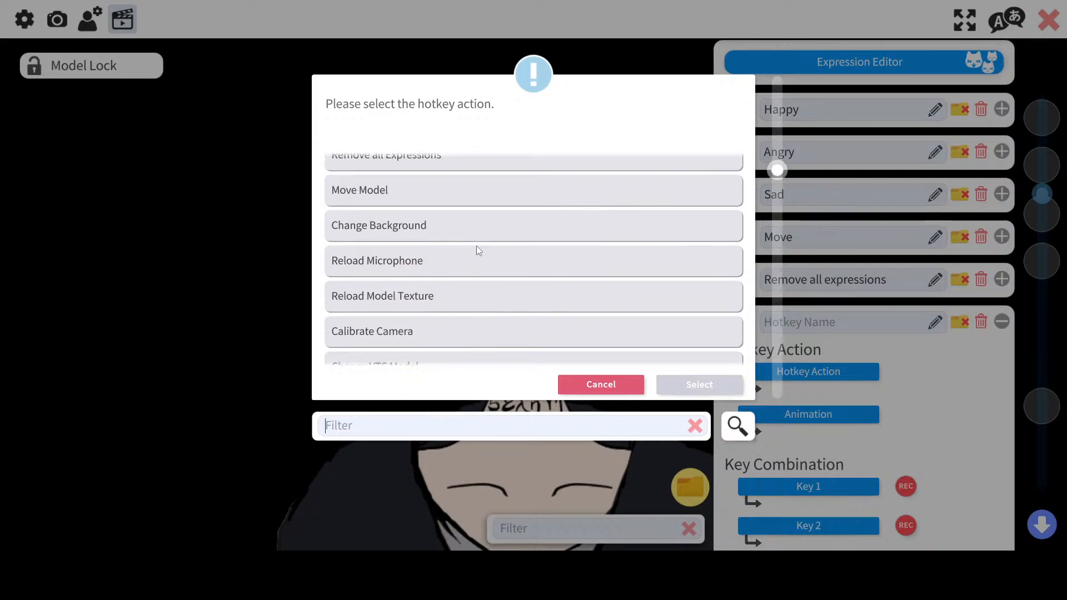
{"action": "scroll", "coordinate": [472, 249], "scroll_direction": "down", "scroll_amount": 1}
{"action": "left_click", "coordinate": [411, 276]}
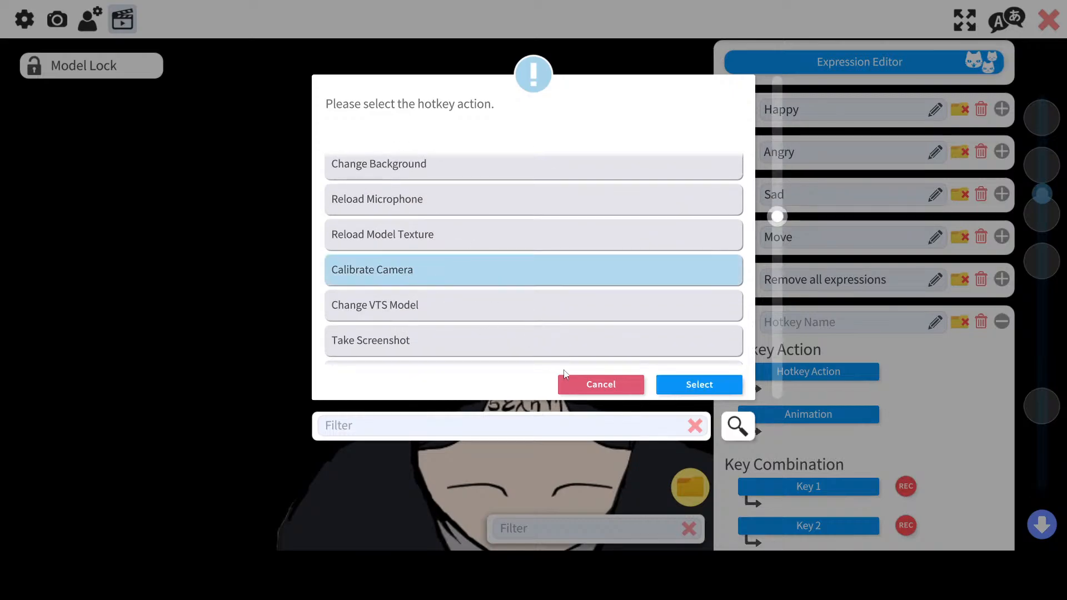
{"action": "left_click", "coordinate": [705, 389]}
{"action": "scroll", "coordinate": [751, 490], "scroll_direction": "down", "scroll_amount": 1}
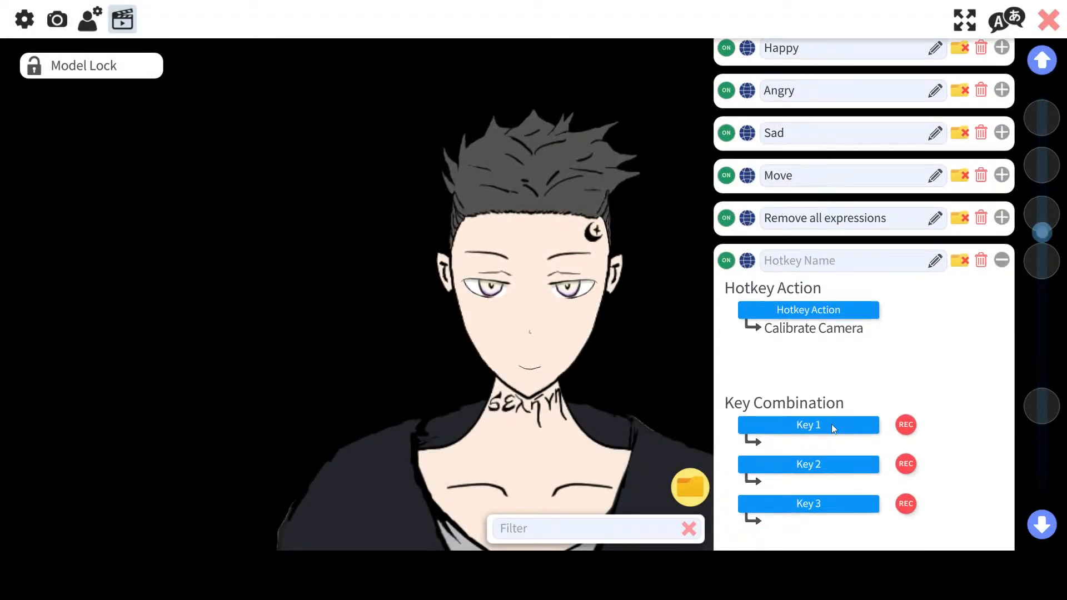
Step: Assign Numpad8 as the hotkey's first key and screen button 8 as its screen button
{"action": "left_click", "coordinate": [831, 424]}
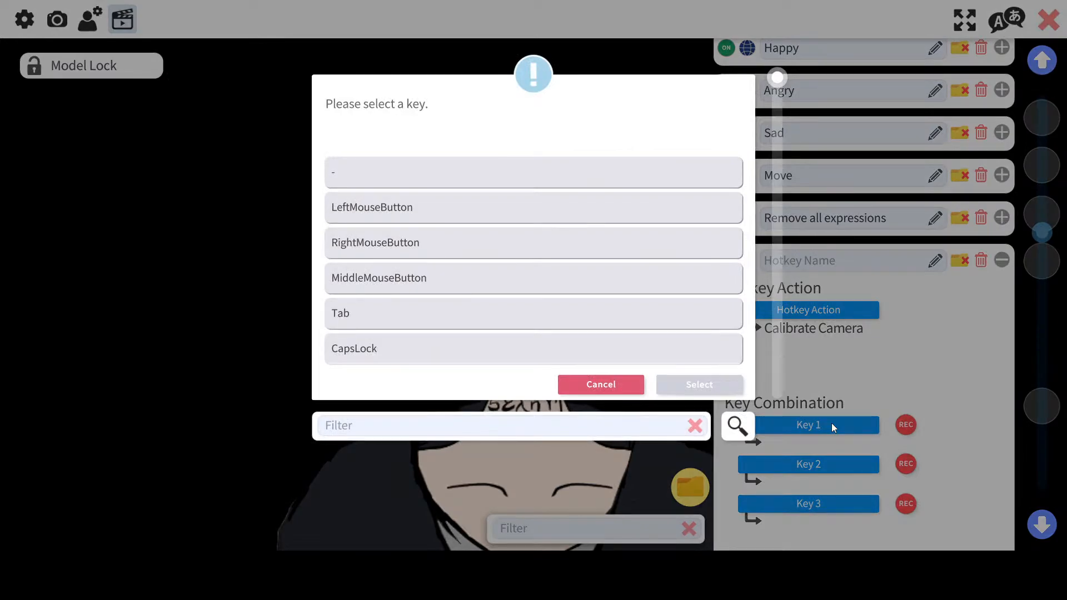
{"action": "type", "text": "8"}
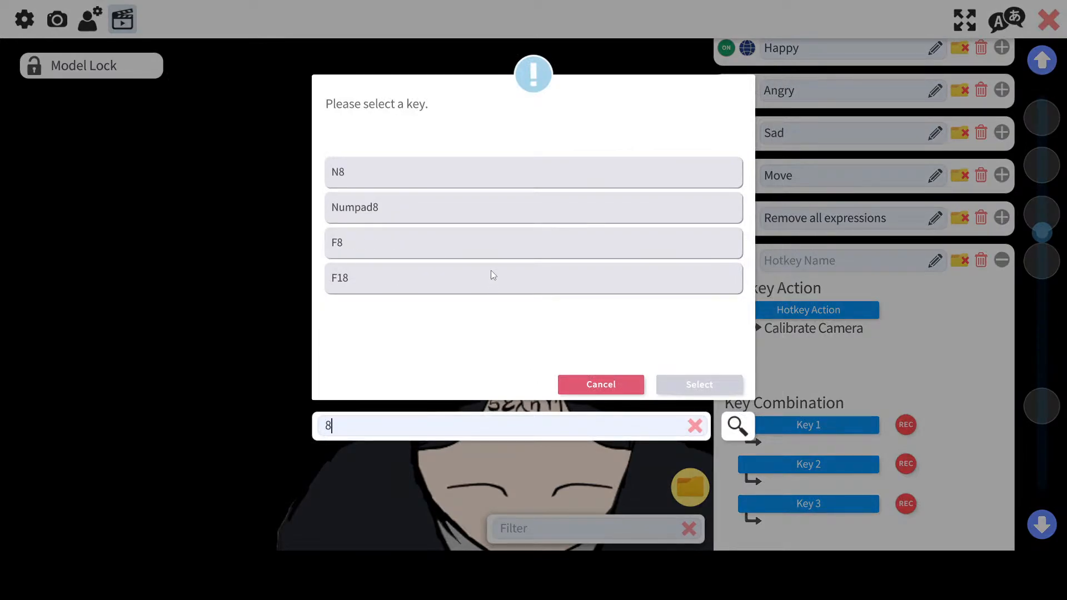
{"action": "left_click", "coordinate": [485, 220]}
{"action": "left_click", "coordinate": [698, 385]}
{"action": "scroll", "coordinate": [837, 369], "scroll_direction": "down", "scroll_amount": 5}
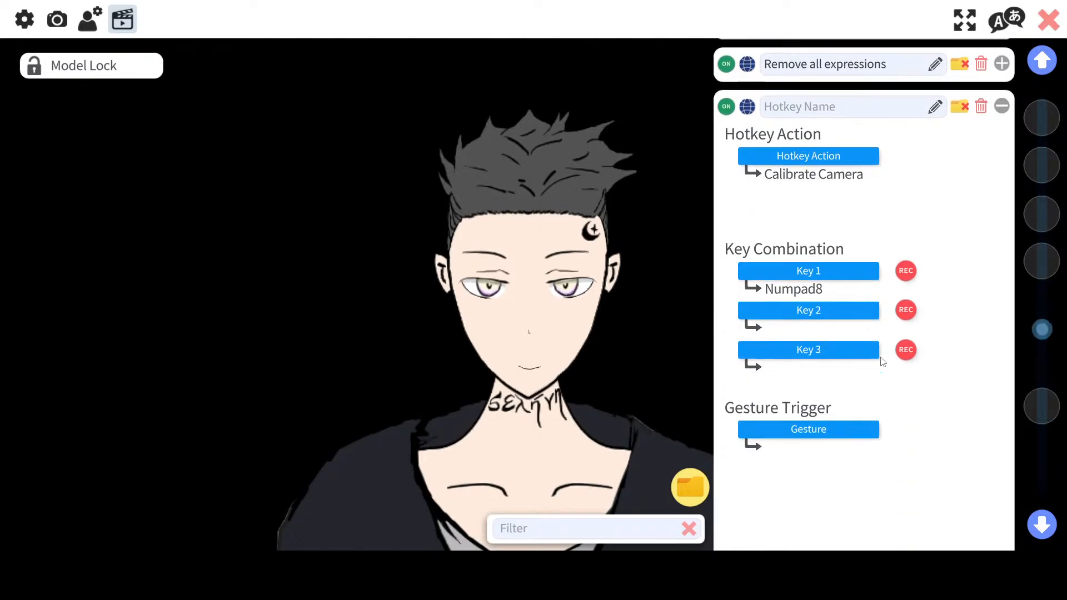
{"action": "left_click", "coordinate": [940, 444]}
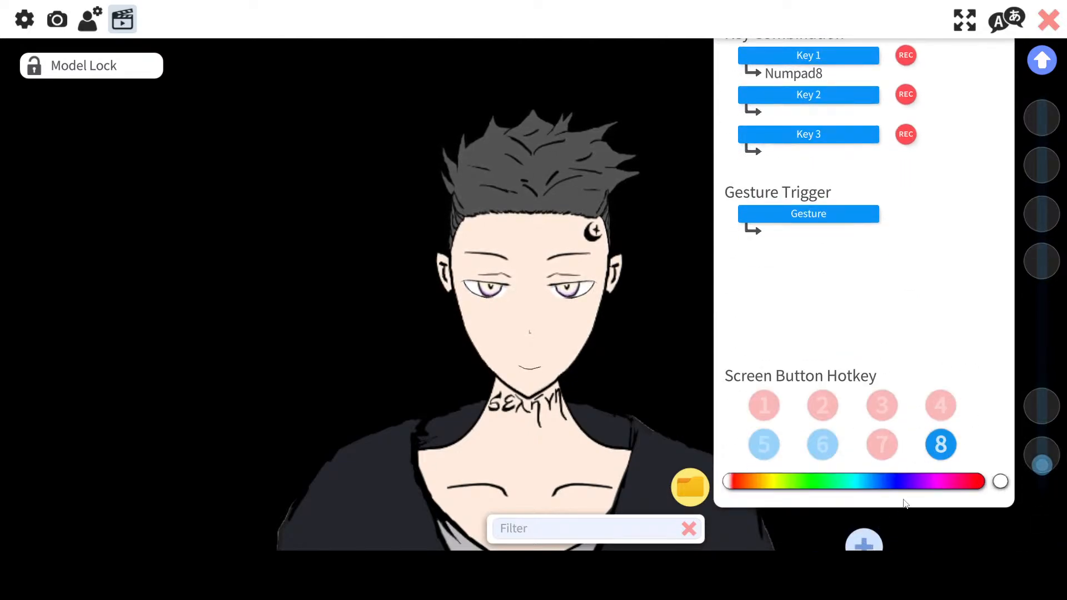
{"action": "scroll", "coordinate": [907, 439], "scroll_direction": "up", "scroll_amount": 1}
{"action": "scroll", "coordinate": [907, 436], "scroll_direction": "down", "scroll_amount": 1}
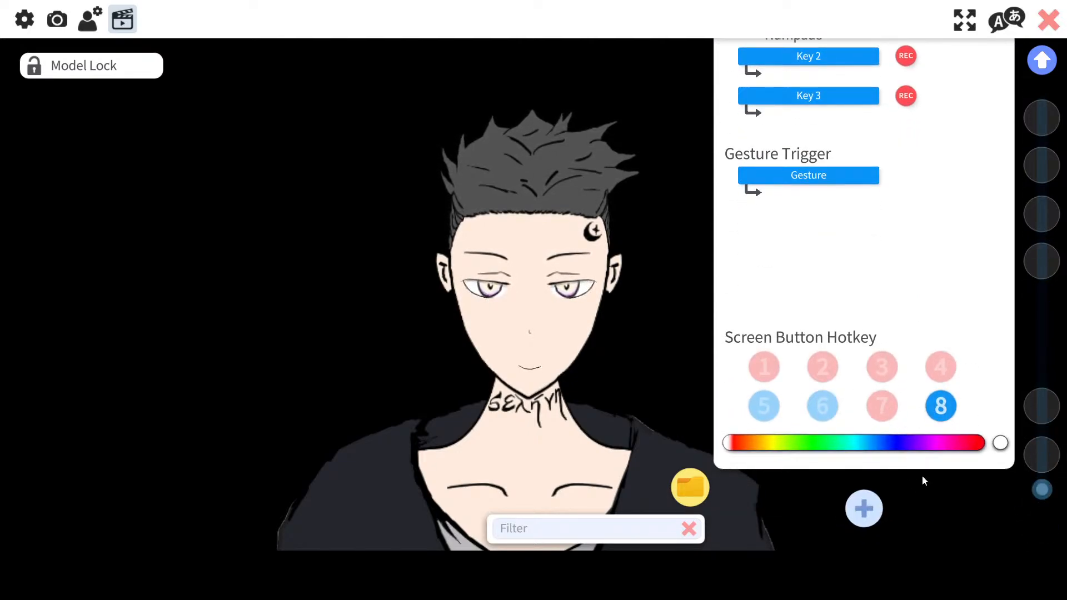
{"action": "scroll", "coordinate": [856, 486], "scroll_direction": "up", "scroll_amount": 2}
{"action": "scroll", "coordinate": [841, 466], "scroll_direction": "up", "scroll_amount": 2}
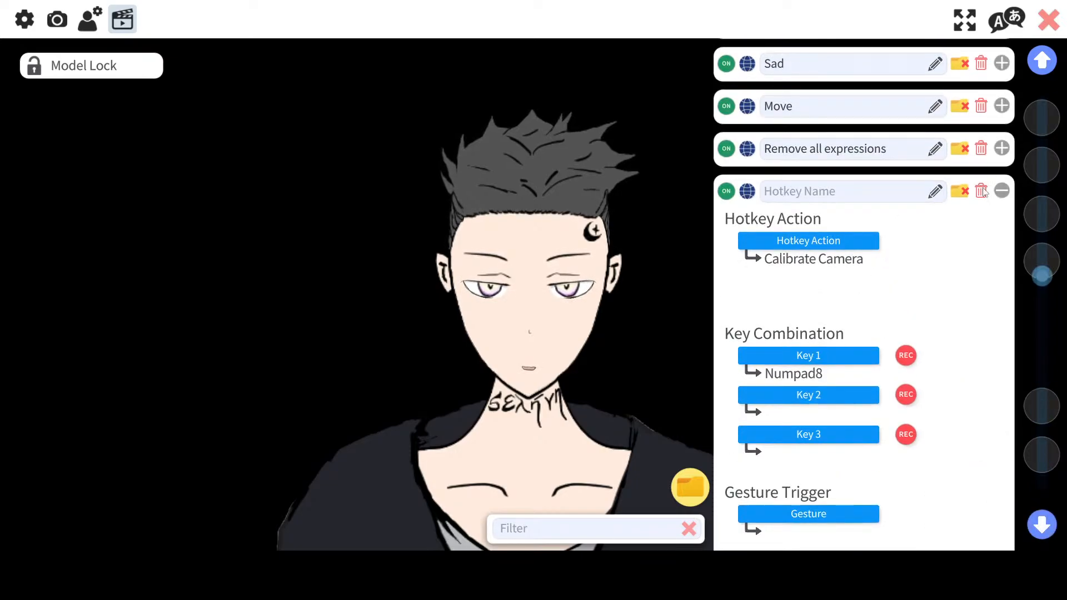
Step: Name the hotkey Calibrate camera and collapse its settings panel
{"action": "left_click", "coordinate": [839, 196]}
{"action": "type", "text": "CAlli"}
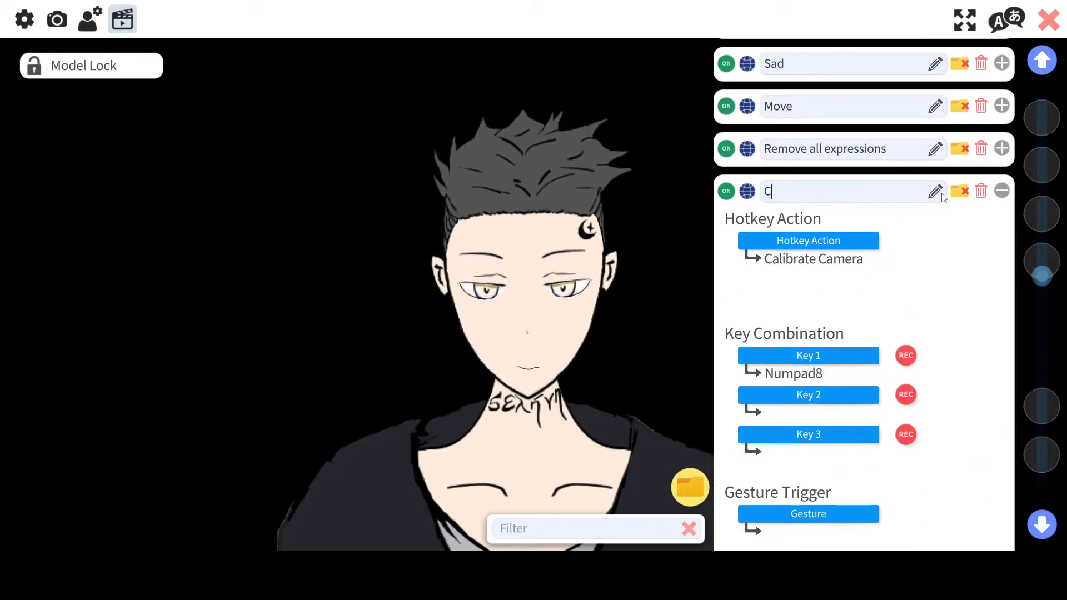
{"action": "key", "text": "BackSpace"}
{"action": "key", "text": "BackSpace"}
{"action": "key", "text": "BackSpace"}
{"action": "key", "text": "BackSpace"}
{"action": "type", "text": "a"}
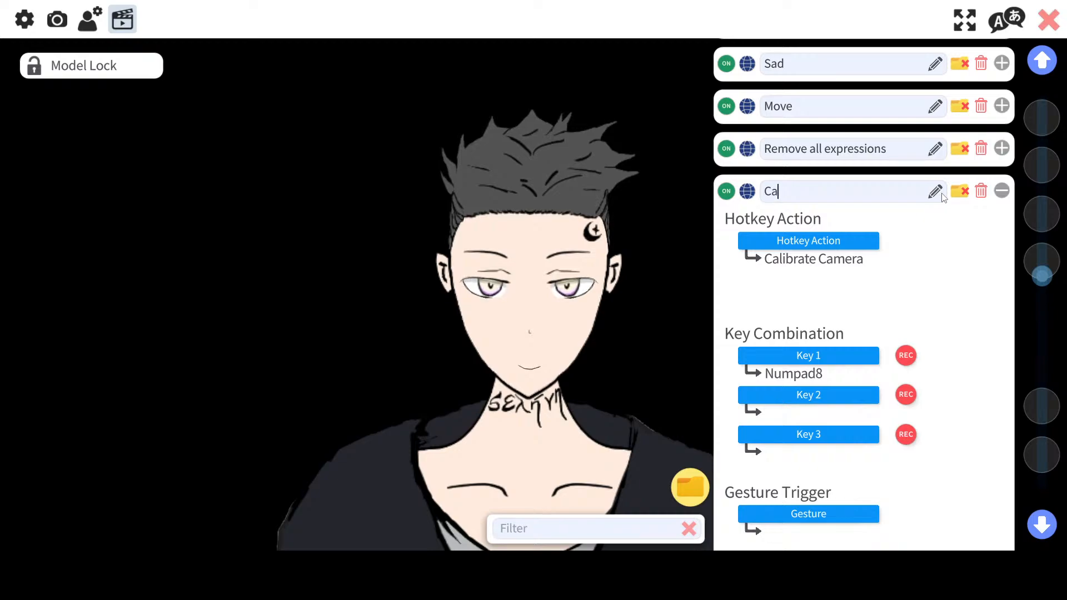
{"action": "type", "text": "librate camera"}
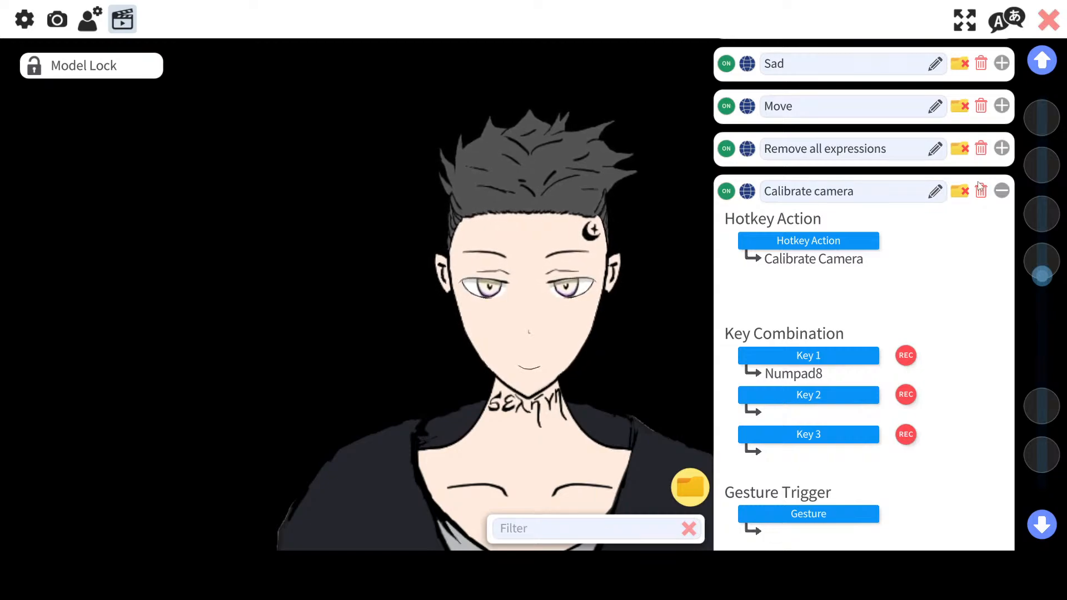
{"action": "left_click", "coordinate": [1002, 192]}
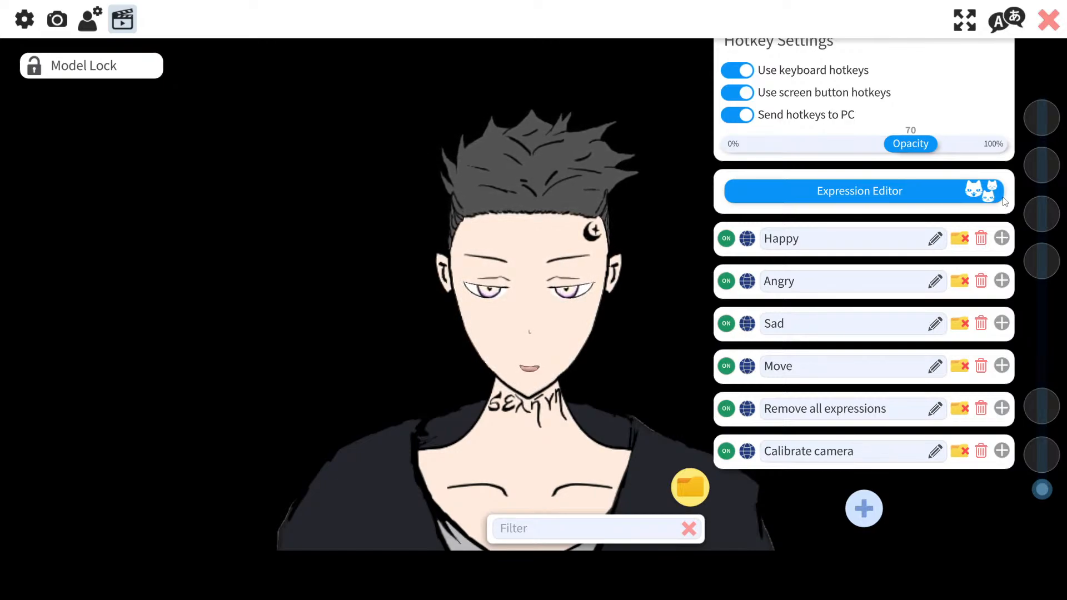
Step: Enlarge the model and reposition it higher in the scene
{"action": "scroll", "coordinate": [476, 259], "scroll_direction": "up", "scroll_amount": 2}
{"action": "left_click_drag", "start_coordinate": [500, 396], "coordinate": [503, 340]}
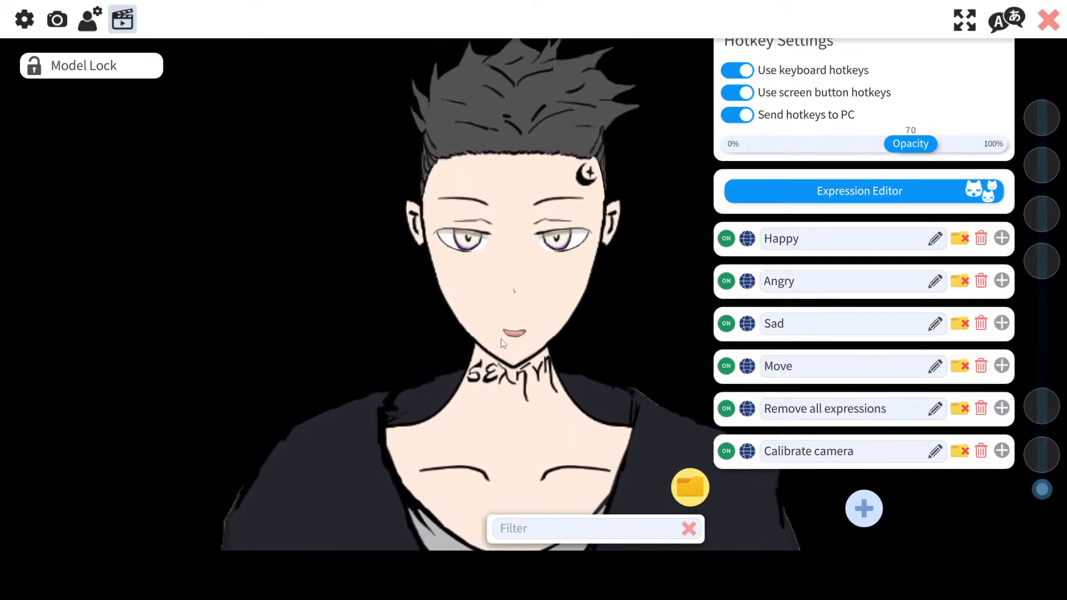
{"action": "scroll", "coordinate": [502, 341], "scroll_direction": "up", "scroll_amount": 2}
{"action": "left_click_drag", "start_coordinate": [503, 433], "coordinate": [526, 399]}
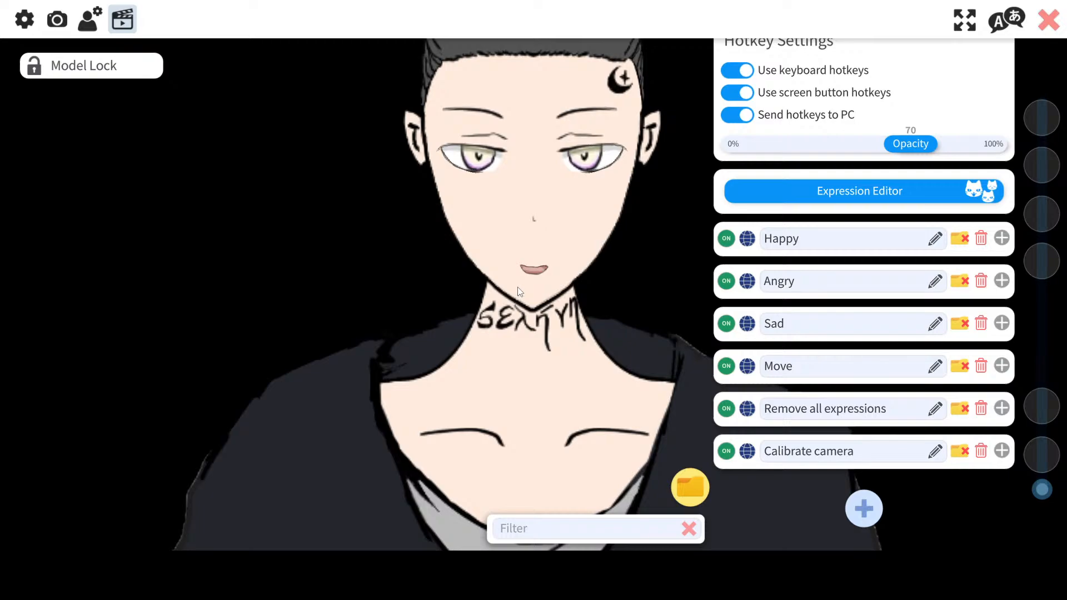
{"action": "scroll", "coordinate": [506, 227], "scroll_direction": "up", "scroll_amount": 1}
{"action": "left_click_drag", "start_coordinate": [504, 225], "coordinate": [536, 319]}
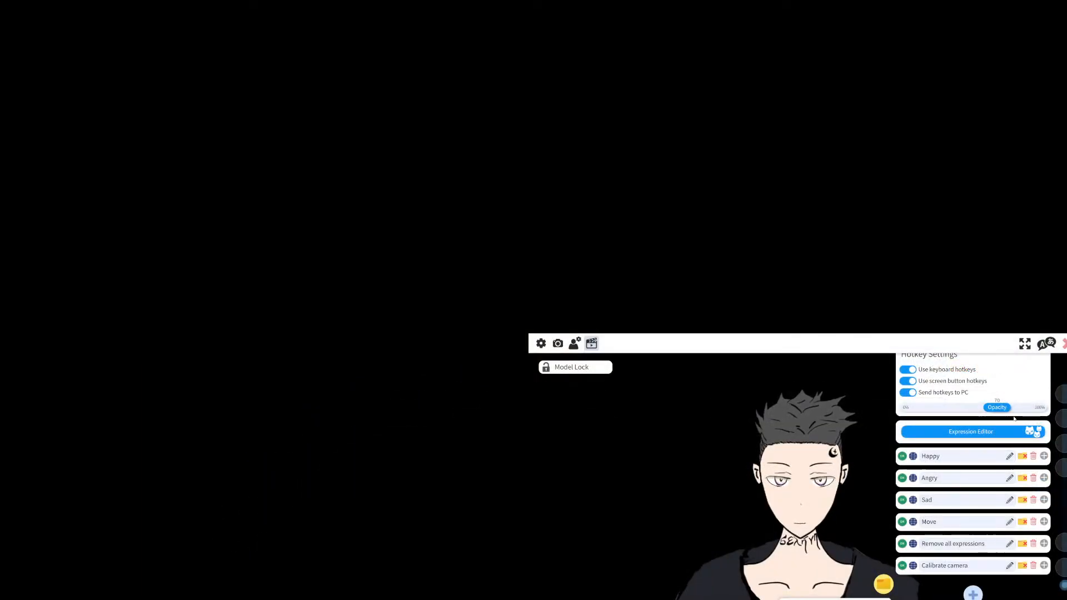
Step: Reopen the hotkey settings and raise the screen button opacity slightly
{"action": "scroll", "coordinate": [1013, 414], "scroll_direction": "up", "scroll_amount": 2}
{"action": "left_click", "coordinate": [1064, 345]}
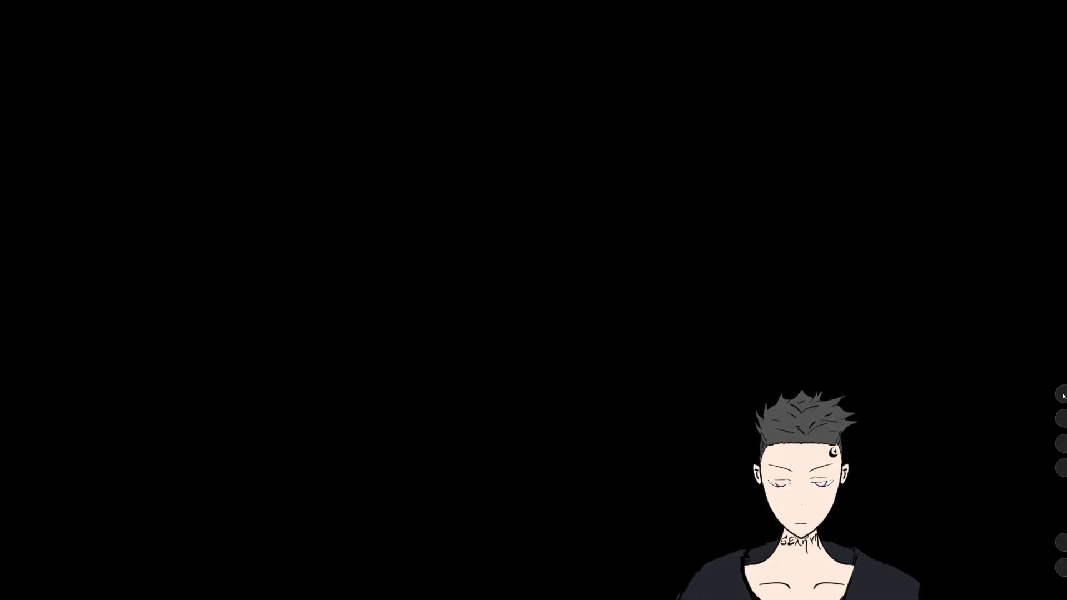
{"action": "double_click", "coordinate": [1012, 348]}
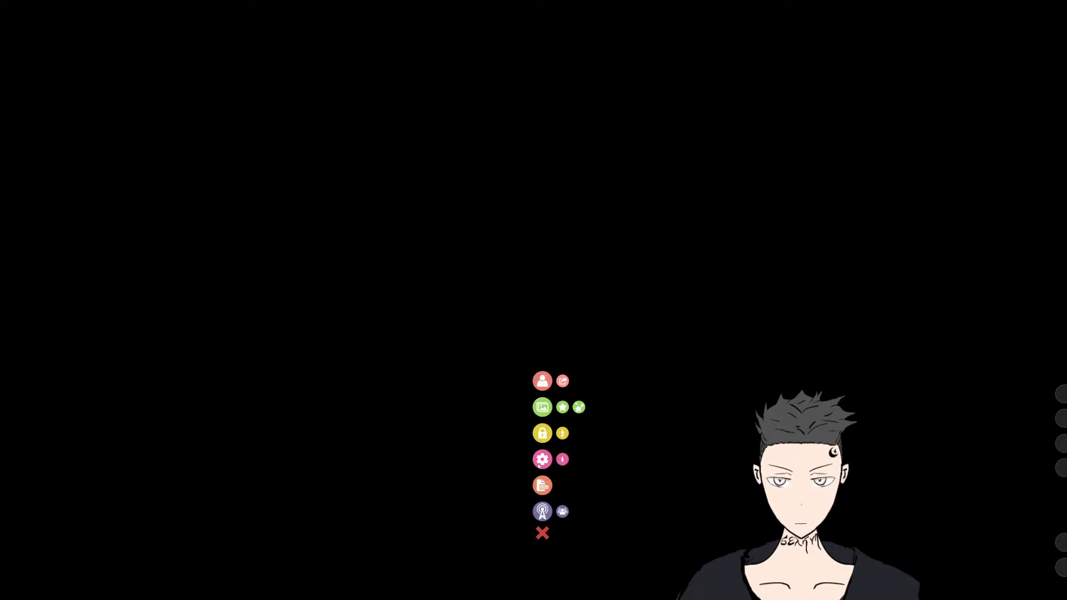
{"action": "left_click", "coordinate": [543, 460]}
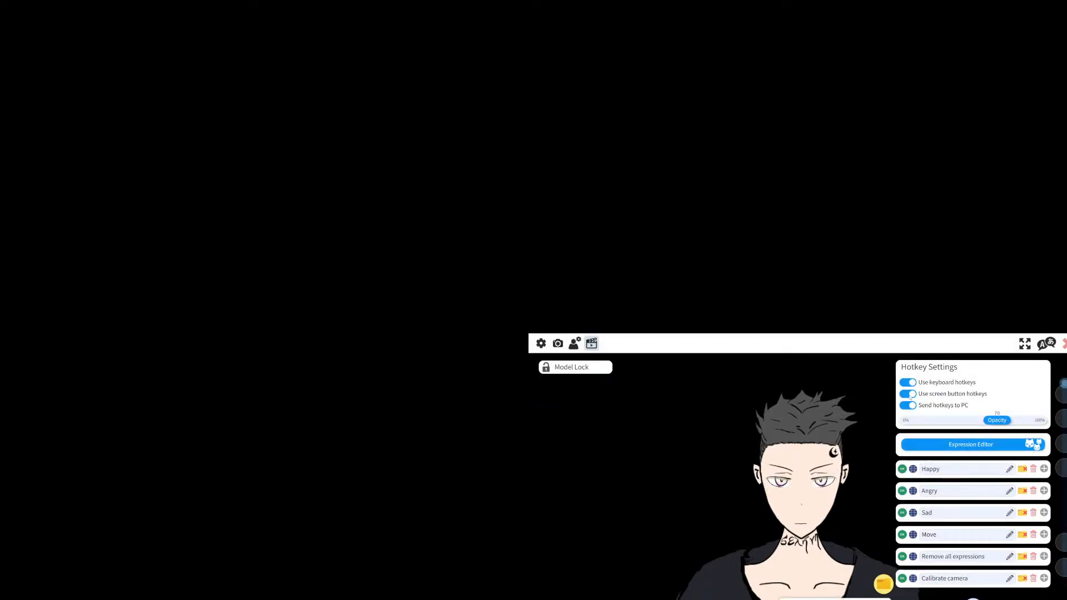
{"action": "mouse_move", "coordinate": [997, 420]}
{"action": "left_mouse_down"}
{"action": "mouse_move", "coordinate": [1033, 423]}
{"action": "mouse_move", "coordinate": [993, 423]}
{"action": "mouse_move", "coordinate": [1006, 423]}
{"action": "left_mouse_up"}
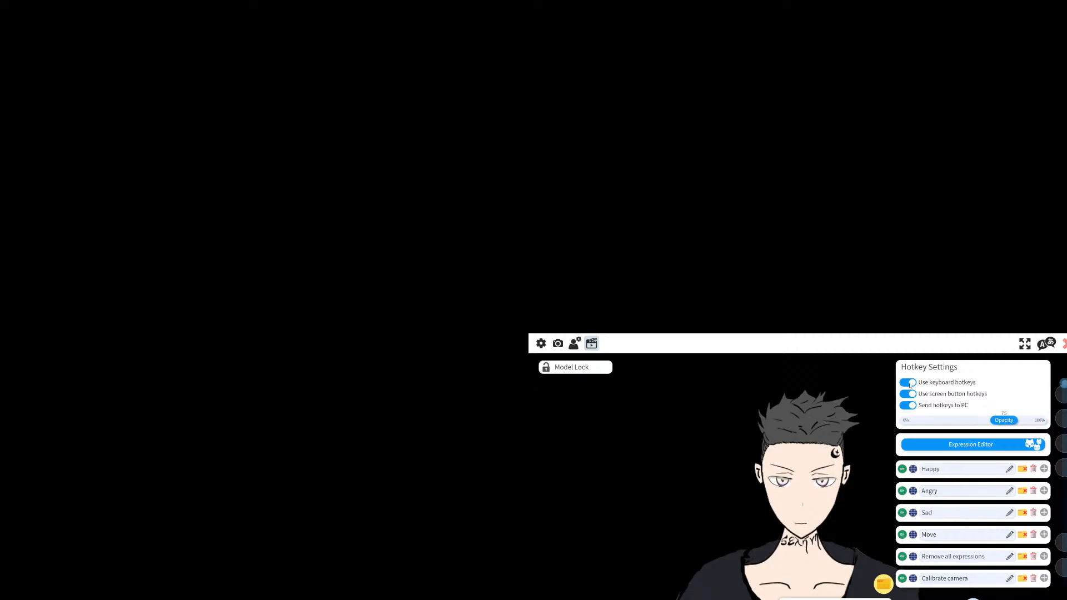
Step: Turn off the screen button hotkeys option
{"action": "left_click", "coordinate": [909, 405]}
{"action": "left_click", "coordinate": [909, 405]}
{"action": "left_click", "coordinate": [909, 394]}
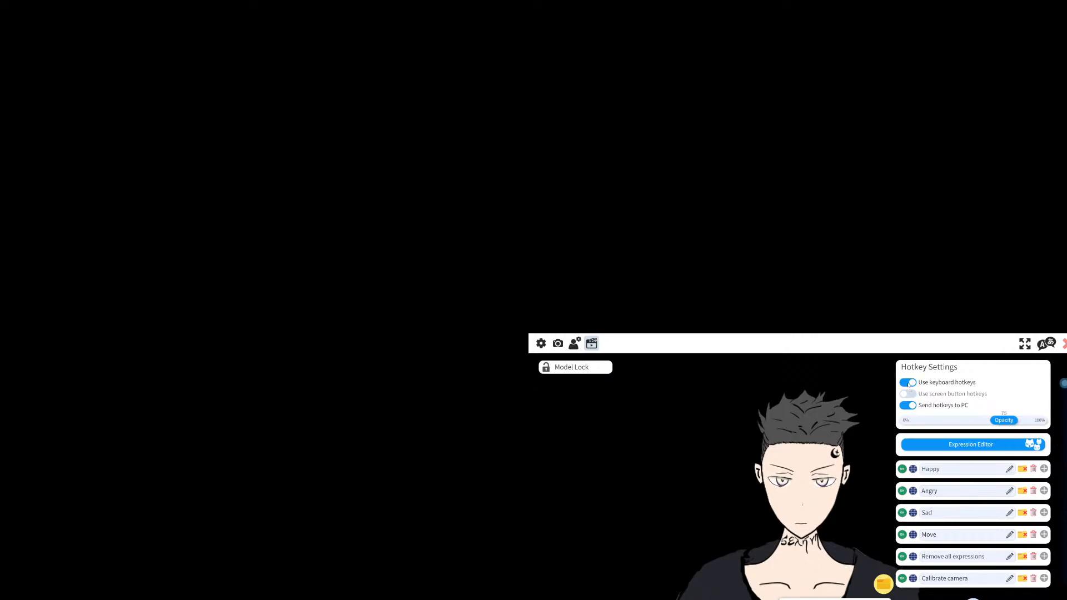
{"action": "scroll", "coordinate": [973, 558], "scroll_direction": "down", "scroll_amount": 2}
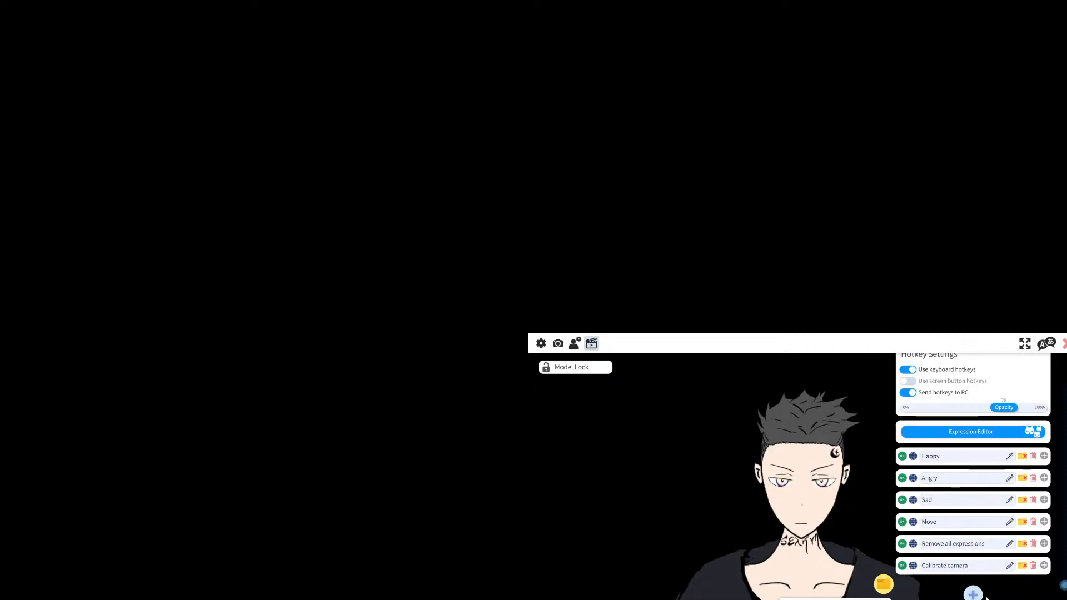
Step: Add a new blank hotkey entry below the Calibrate camera hotkey
{"action": "left_click", "coordinate": [973, 594]}
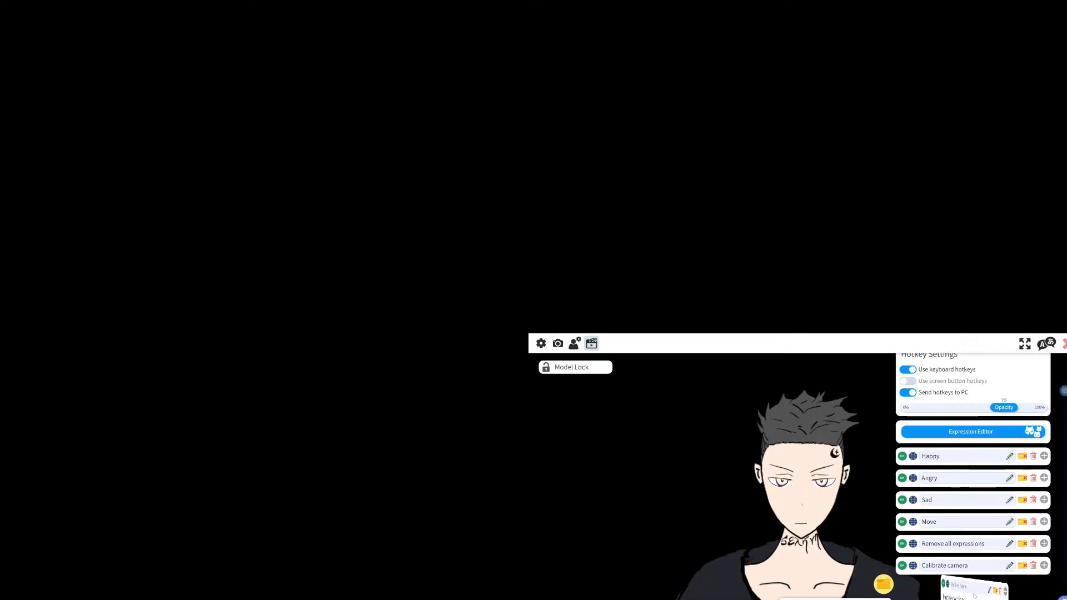
{"action": "left_click", "coordinate": [1043, 588]}
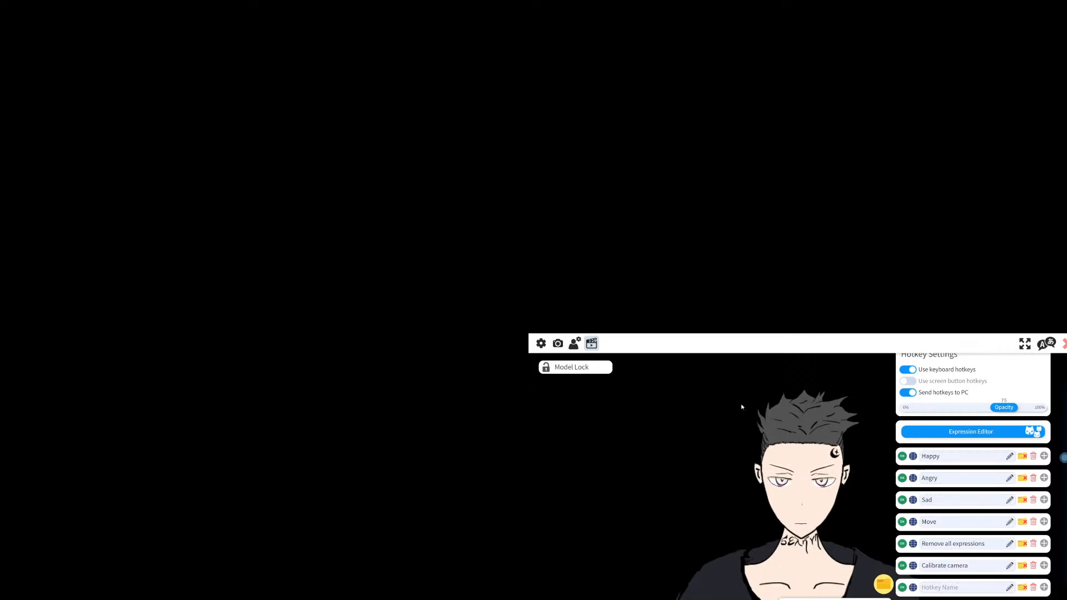
{"action": "left_click", "coordinate": [541, 342]}
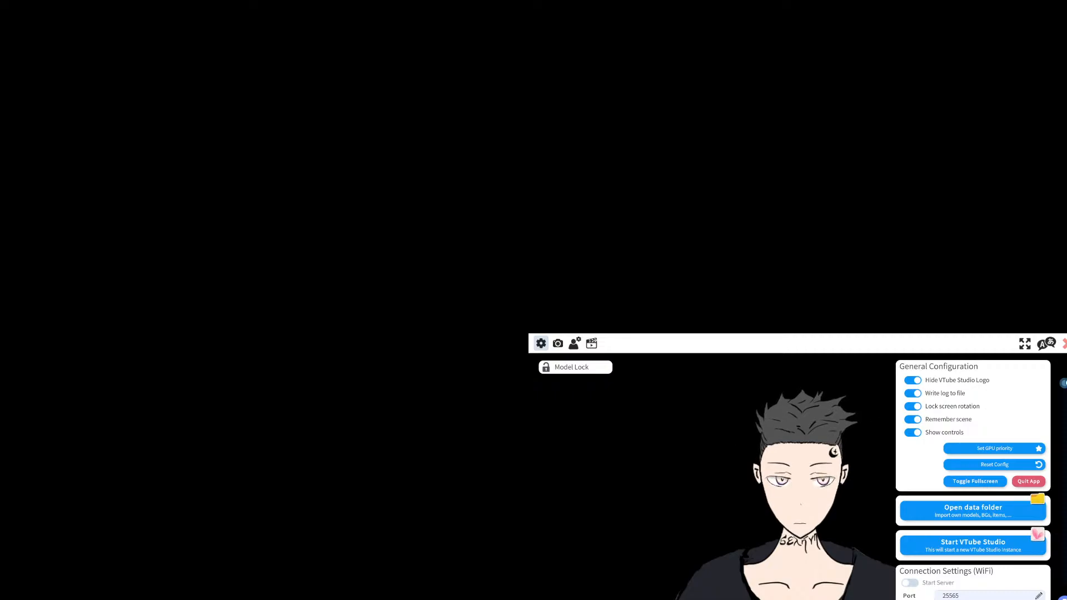
{"action": "left_click", "coordinate": [1065, 345]}
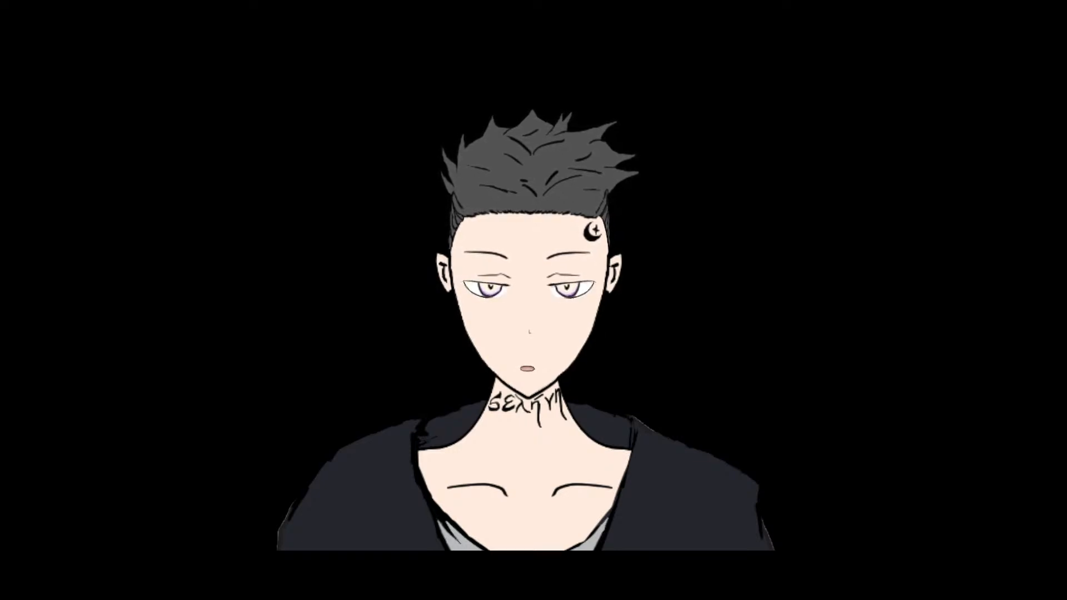
{"action": "double_click", "coordinate": [691, 209]}
{"action": "left_click", "coordinate": [41, 93]}
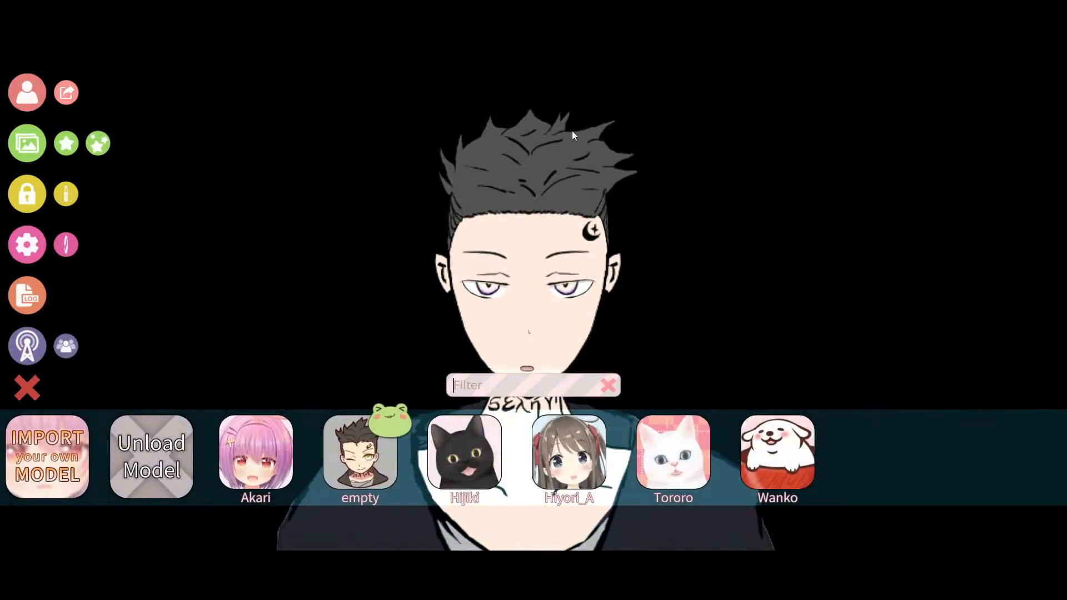
{"action": "left_click", "coordinate": [31, 90]}
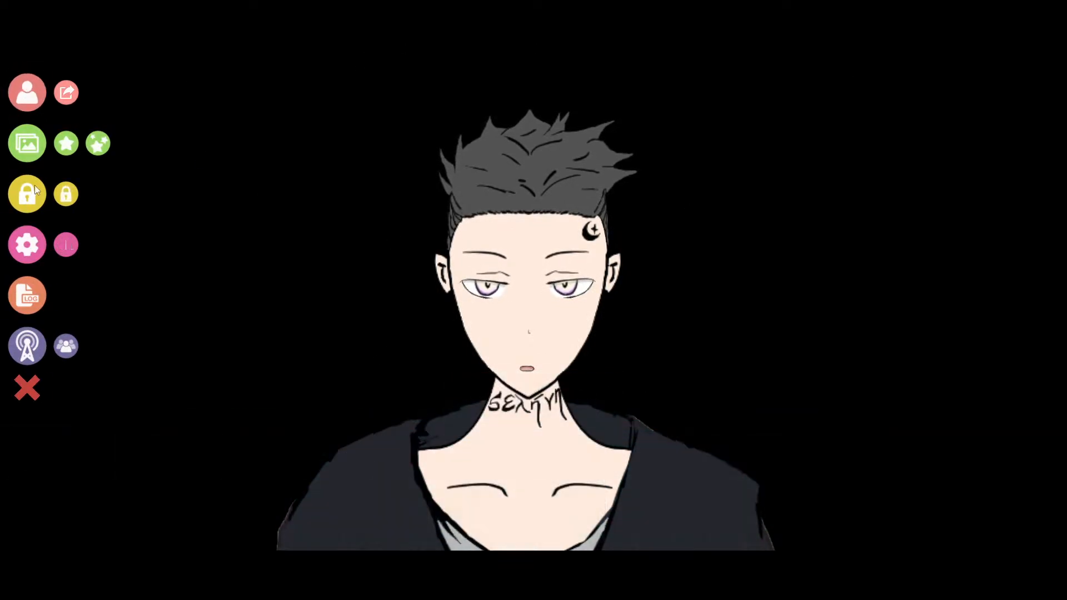
Step: Open the model settings and set the Eye Open Right input's upper value to 0.9
{"action": "left_click", "coordinate": [31, 249]}
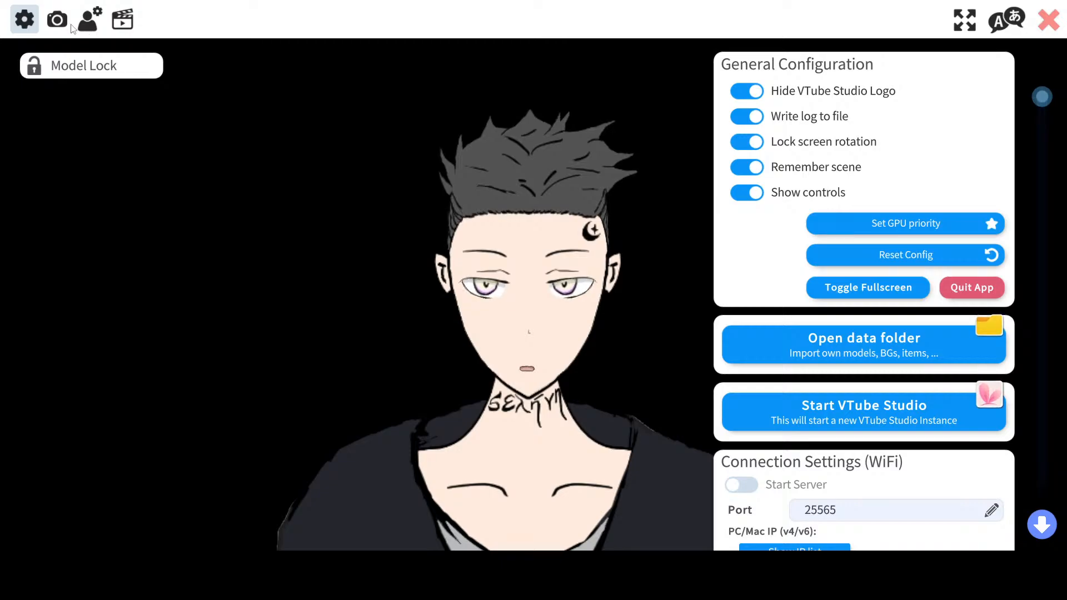
{"action": "left_click", "coordinate": [57, 20]}
{"action": "left_click", "coordinate": [89, 20]}
{"action": "scroll", "coordinate": [764, 236], "scroll_direction": "down", "scroll_amount": 3}
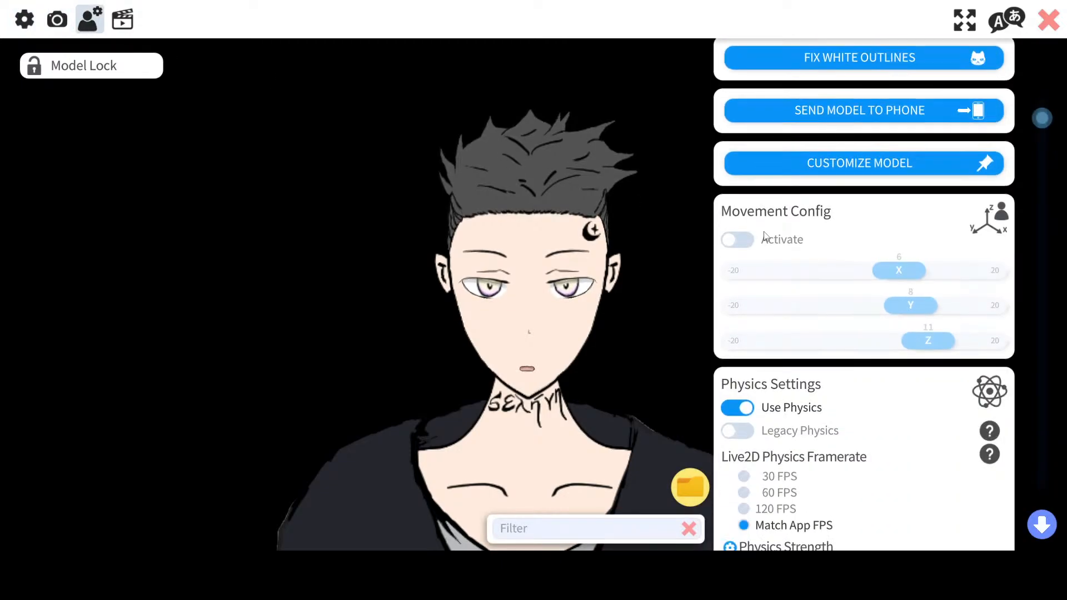
{"action": "scroll", "coordinate": [764, 236], "scroll_direction": "down", "scroll_amount": 10}
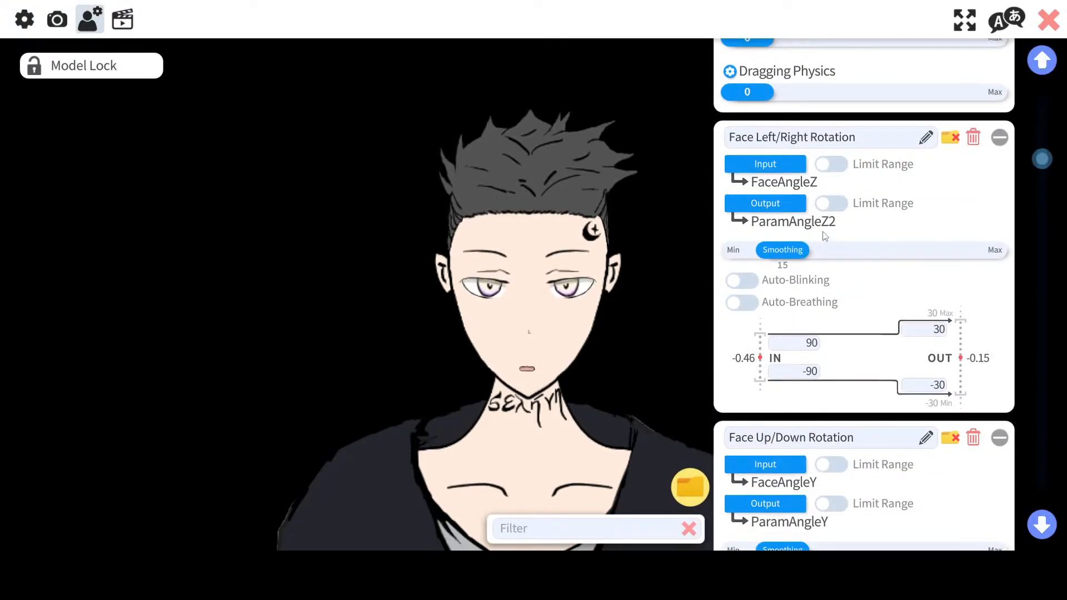
{"action": "scroll", "coordinate": [884, 255], "scroll_direction": "down", "scroll_amount": 10}
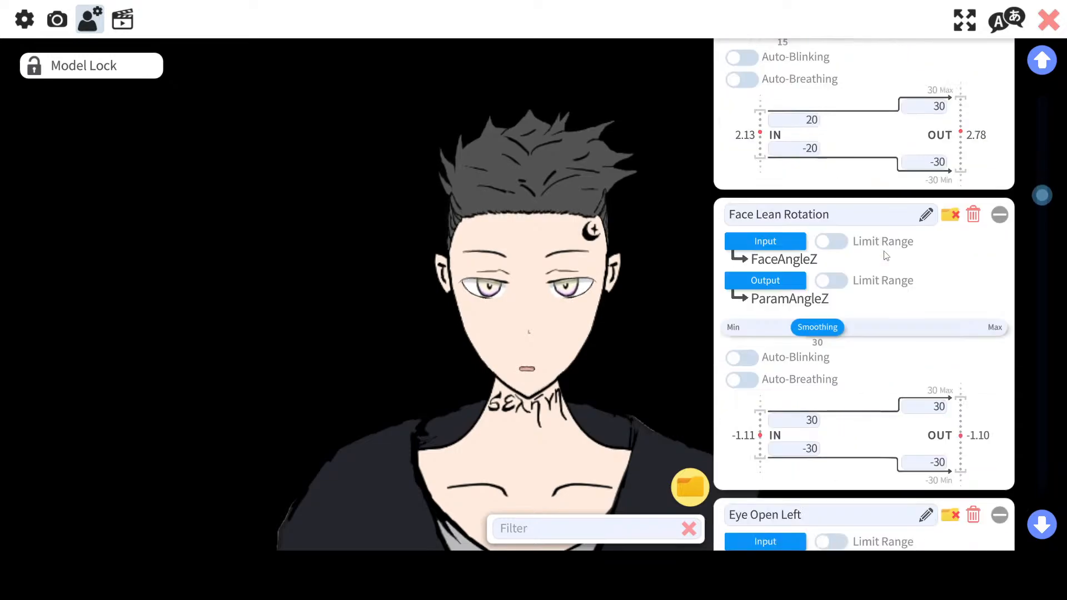
{"action": "scroll", "coordinate": [885, 255], "scroll_direction": "up", "scroll_amount": 1}
{"action": "scroll", "coordinate": [885, 255], "scroll_direction": "down", "scroll_amount": 4}
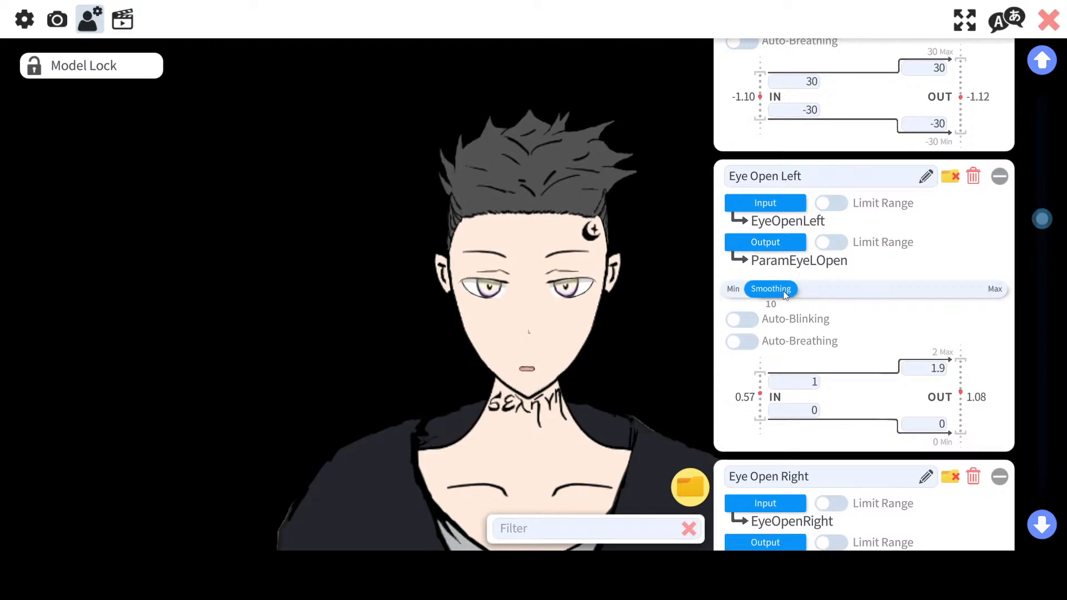
{"action": "scroll", "coordinate": [792, 280], "scroll_direction": "down", "scroll_amount": 4}
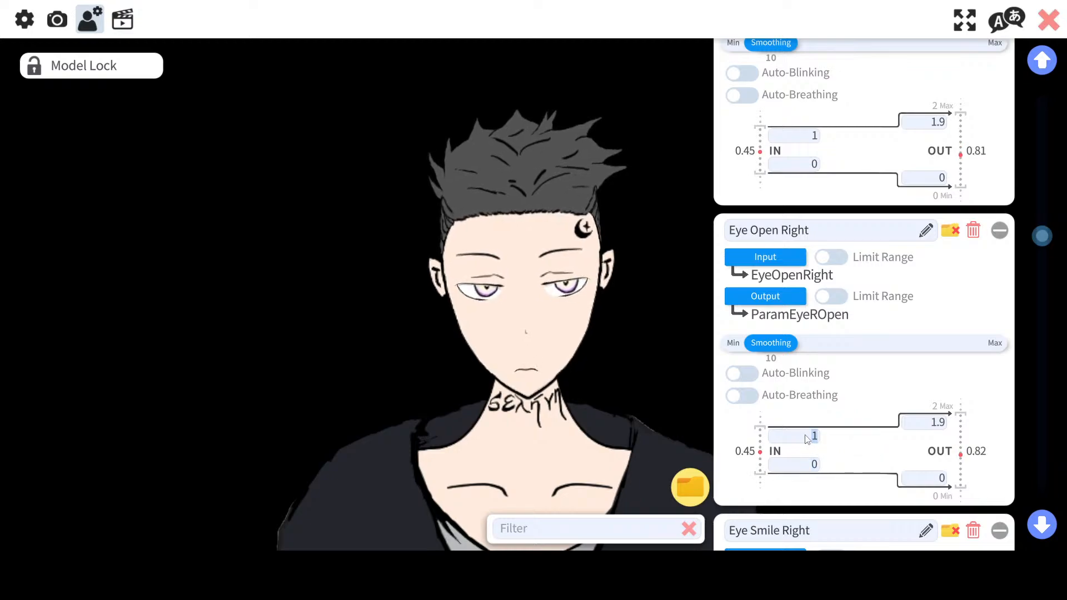
{"action": "type", "text": "0.9"}
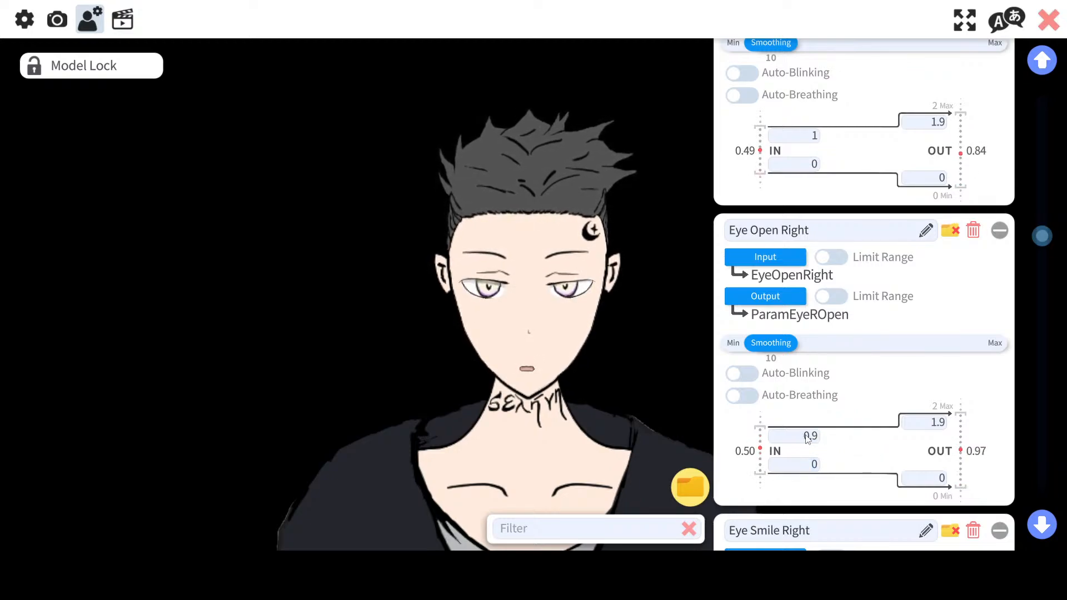
Step: Set the Eye Open Left input's upper value to 0.9 as well
{"action": "scroll", "coordinate": [789, 167], "scroll_direction": "up", "scroll_amount": 1}
{"action": "left_click", "coordinate": [807, 164]}
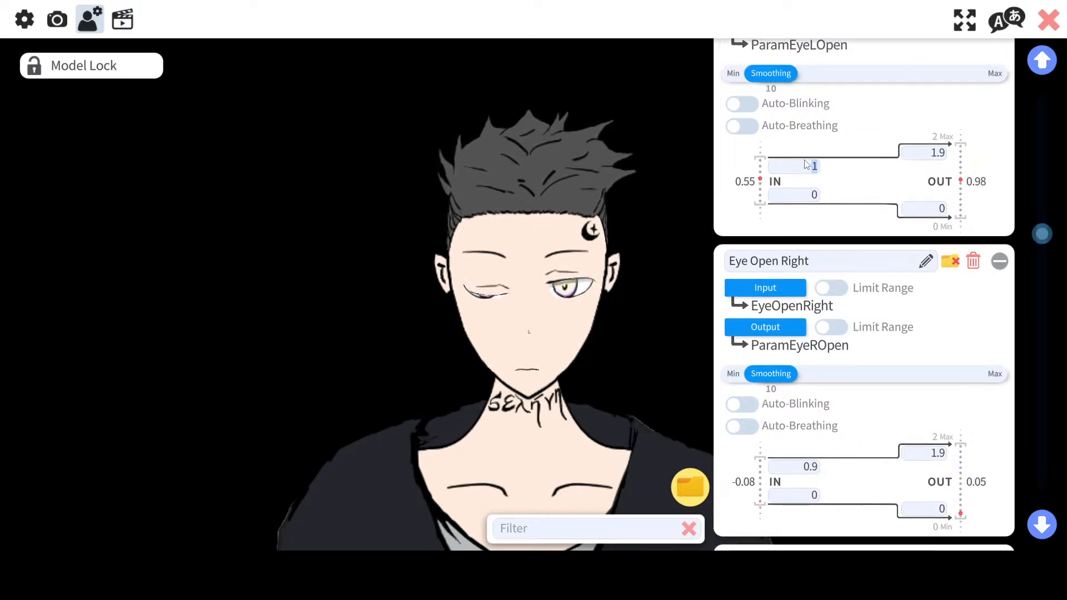
{"action": "type", "text": "0.9"}
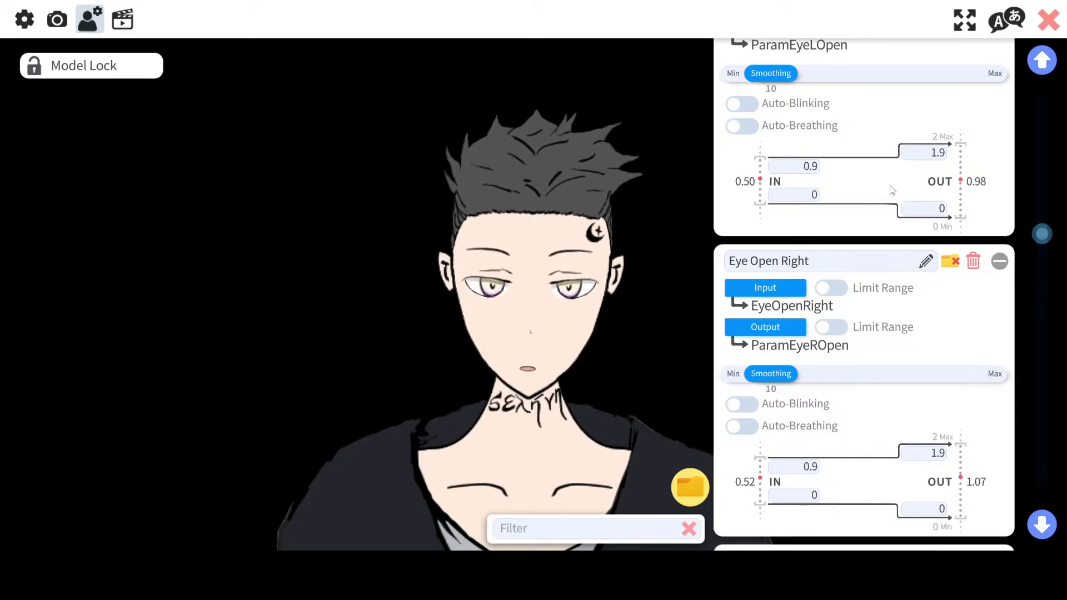
Step: Review the remaining parameter mappings down through Mouth Smile and Body Rotation X
{"action": "scroll", "coordinate": [895, 281], "scroll_direction": "down", "scroll_amount": 2}
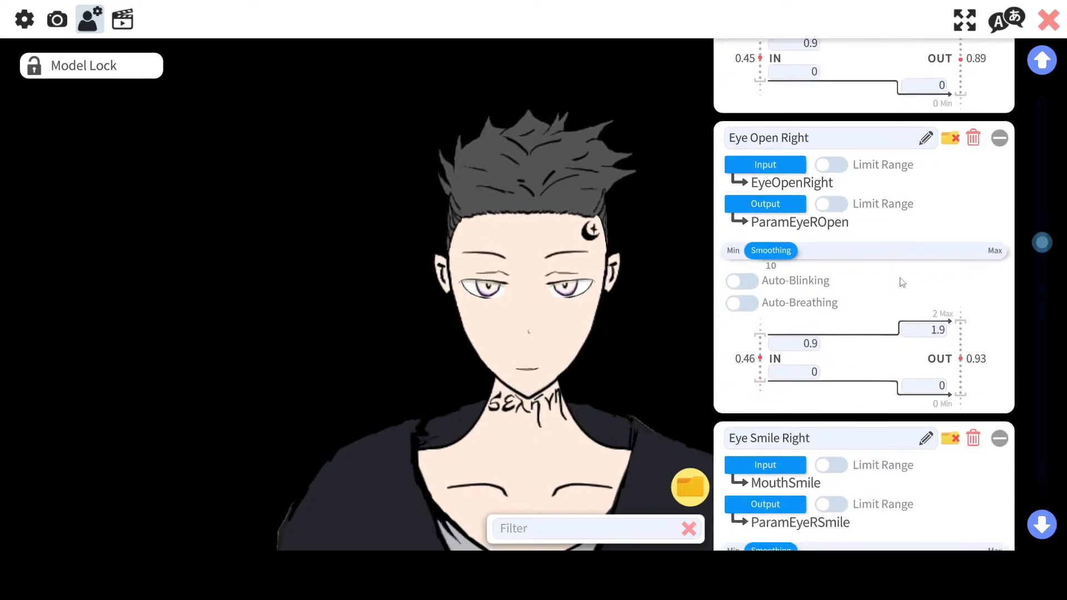
{"action": "scroll", "coordinate": [902, 283], "scroll_direction": "down", "scroll_amount": 10}
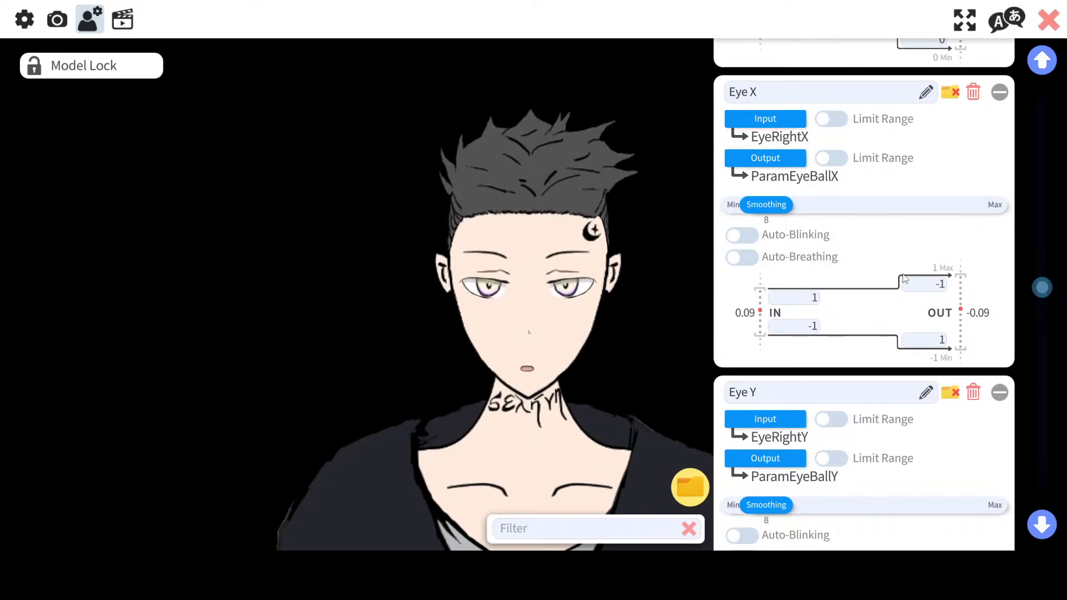
{"action": "scroll", "coordinate": [904, 279], "scroll_direction": "down", "scroll_amount": 2}
{"action": "scroll", "coordinate": [906, 269], "scroll_direction": "down", "scroll_amount": 7}
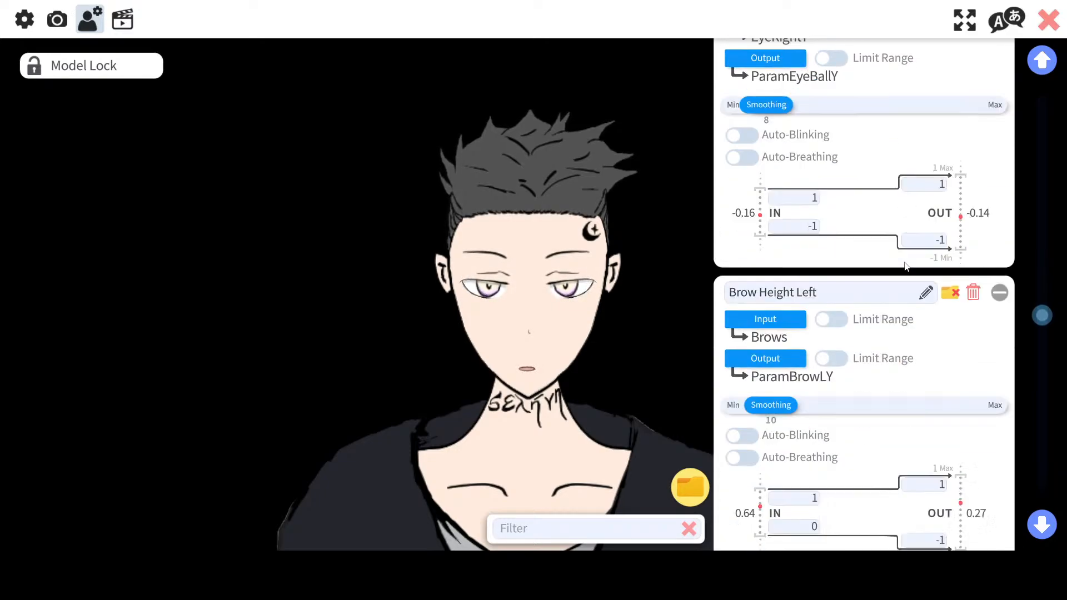
{"action": "scroll", "coordinate": [903, 252], "scroll_direction": "down", "scroll_amount": 7}
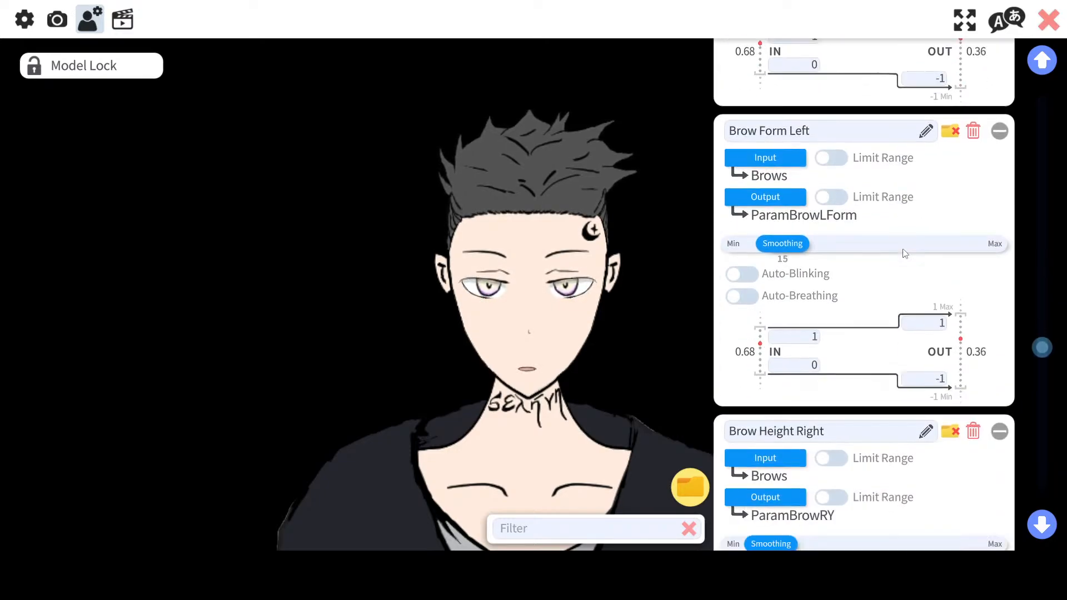
{"action": "scroll", "coordinate": [904, 254], "scroll_direction": "down", "scroll_amount": 3}
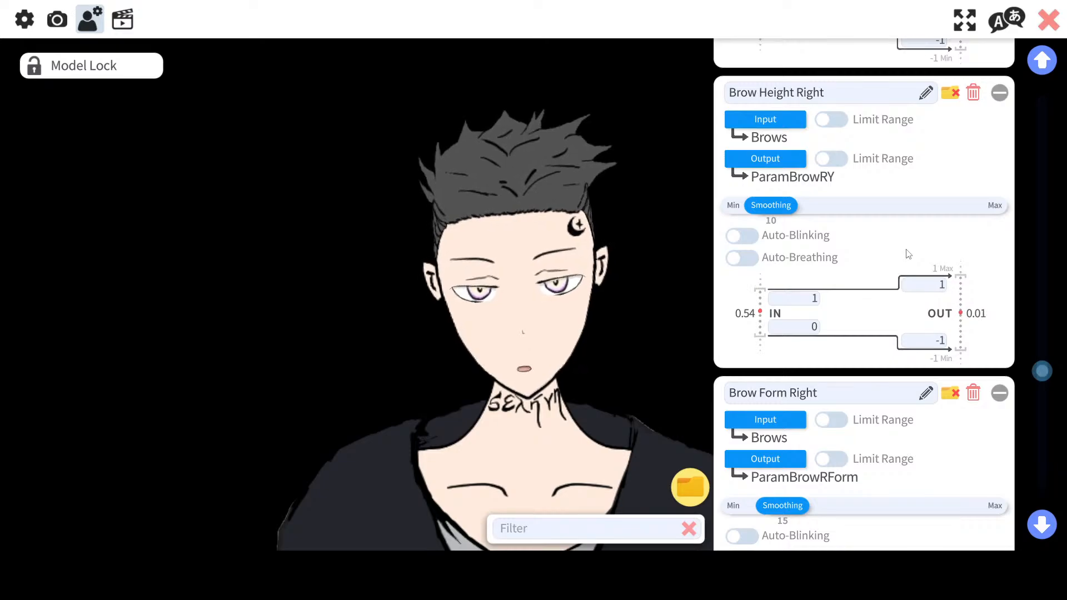
{"action": "scroll", "coordinate": [908, 254], "scroll_direction": "down", "scroll_amount": 8}
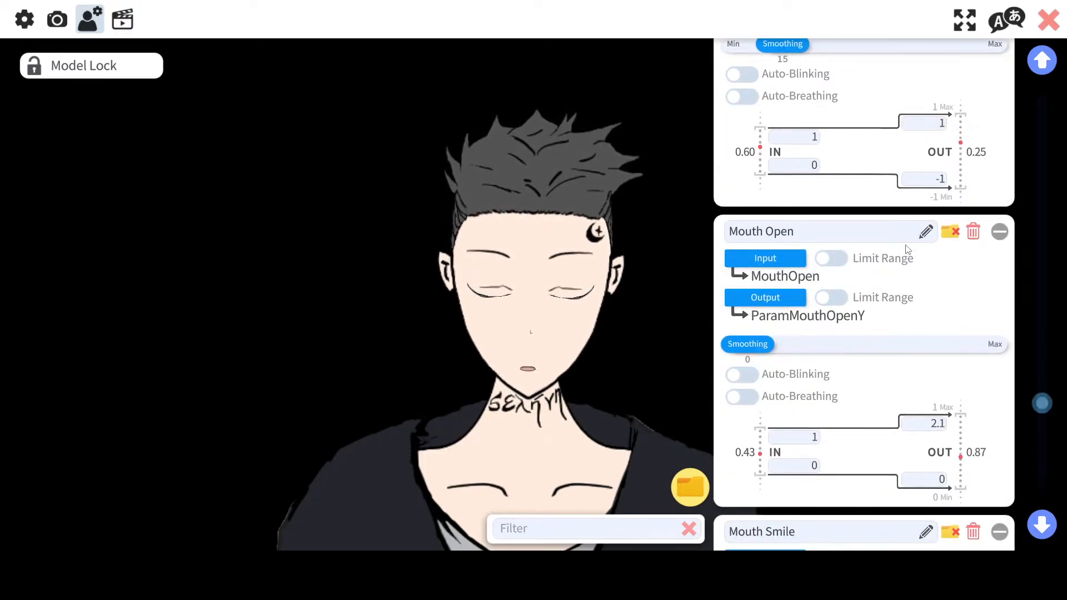
{"action": "scroll", "coordinate": [908, 249], "scroll_direction": "down", "scroll_amount": 8}
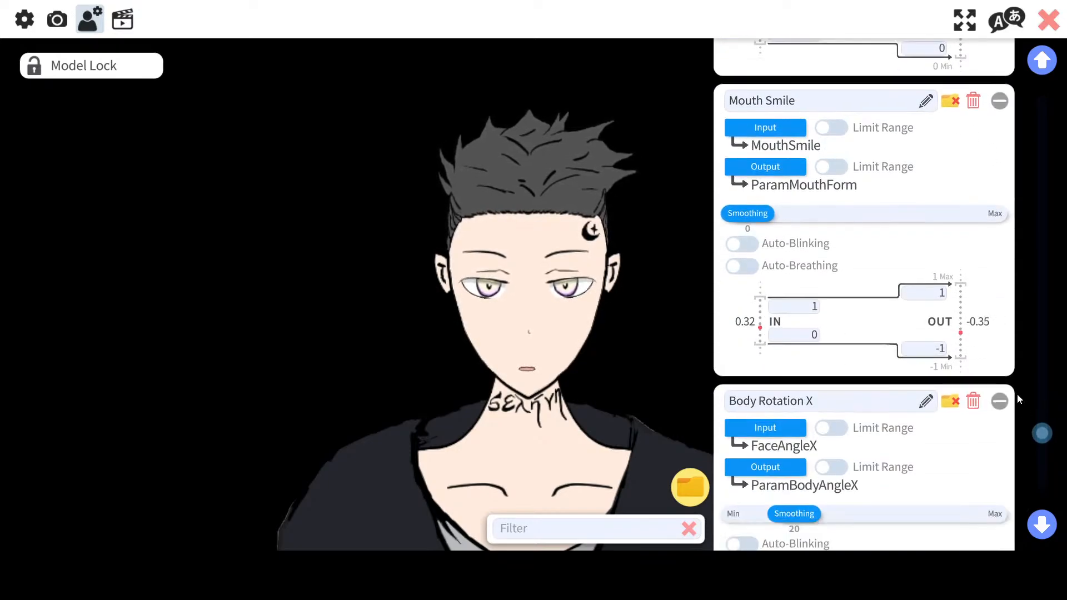
Step: Remap Face Left/Right Rotation to input FacePositionX and output Angle X Physic (ParamAngleX2)
{"action": "left_click_drag", "start_coordinate": [1036, 434], "coordinate": [1061, 164]}
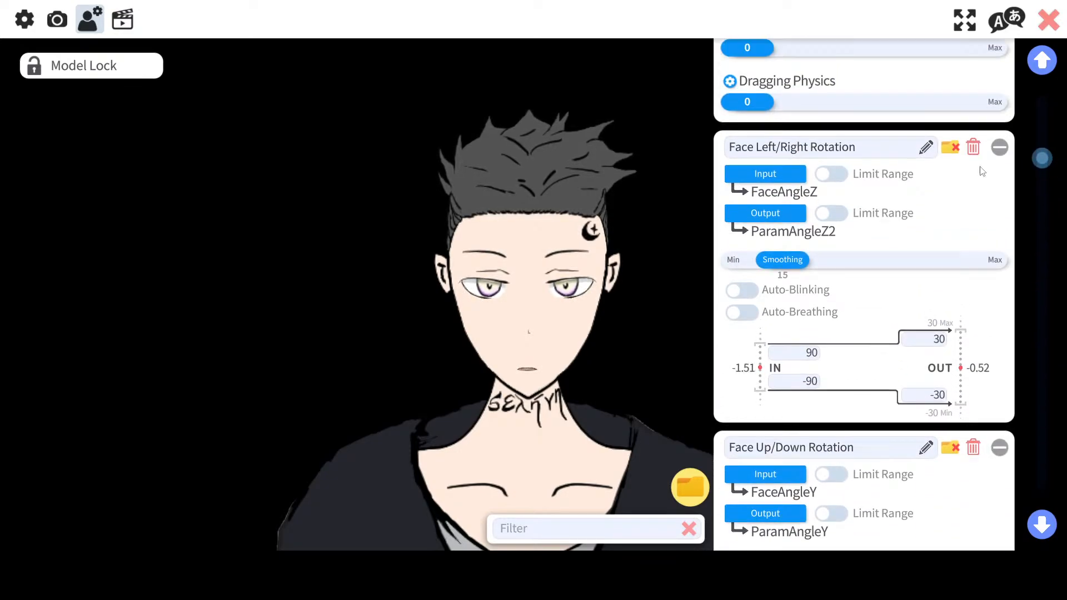
{"action": "scroll", "coordinate": [865, 311], "scroll_direction": "up", "scroll_amount": 2}
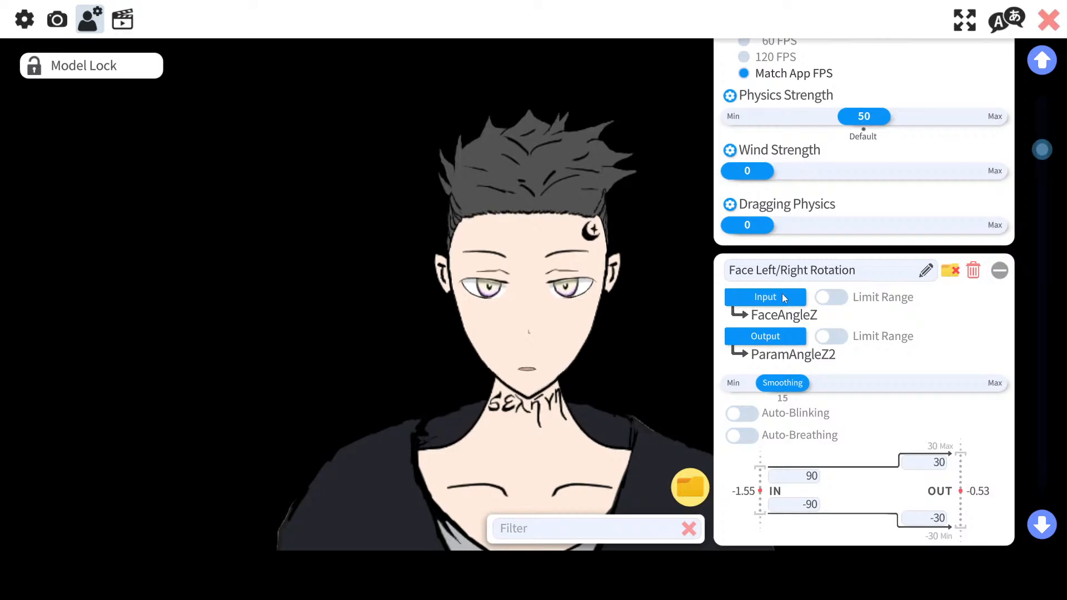
{"action": "left_click", "coordinate": [783, 298]}
{"action": "scroll", "coordinate": [426, 207], "scroll_direction": "up", "scroll_amount": 3}
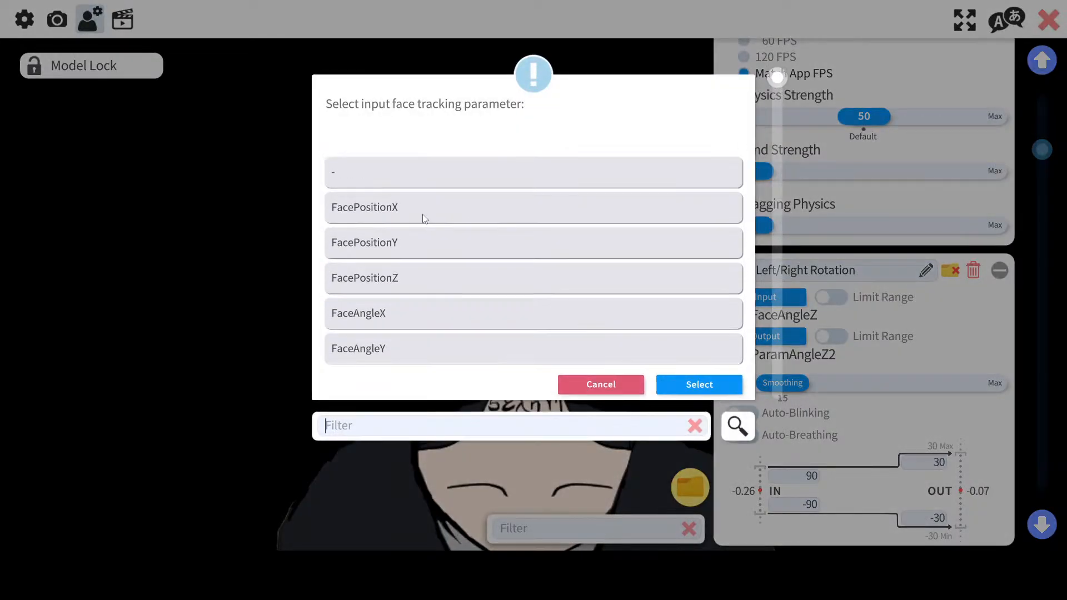
{"action": "left_click", "coordinate": [424, 218]}
{"action": "left_click", "coordinate": [424, 218]}
{"action": "left_click", "coordinate": [778, 336]}
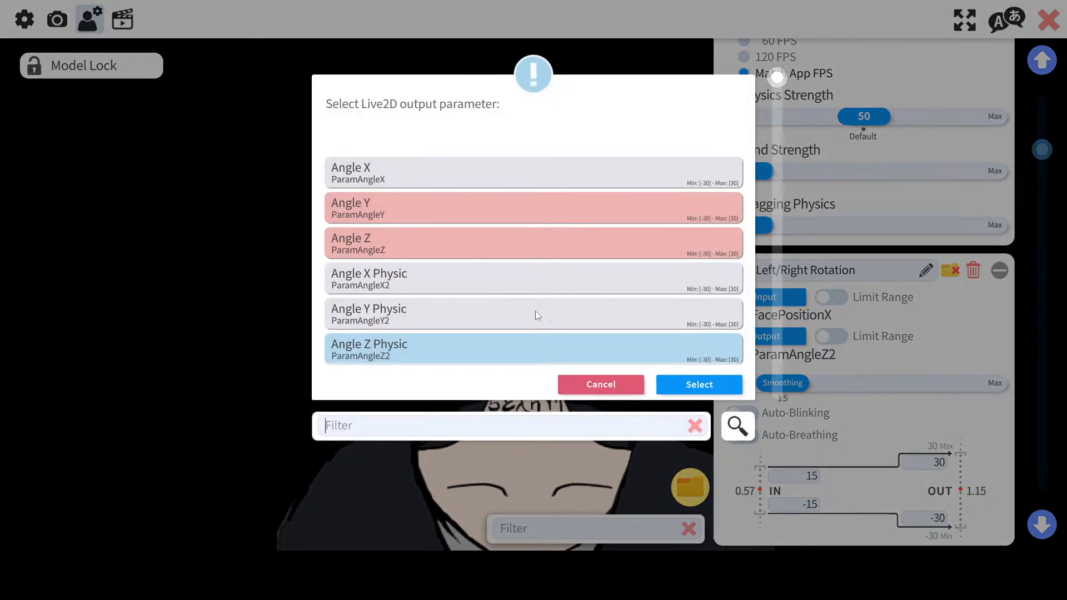
{"action": "left_click", "coordinate": [412, 276]}
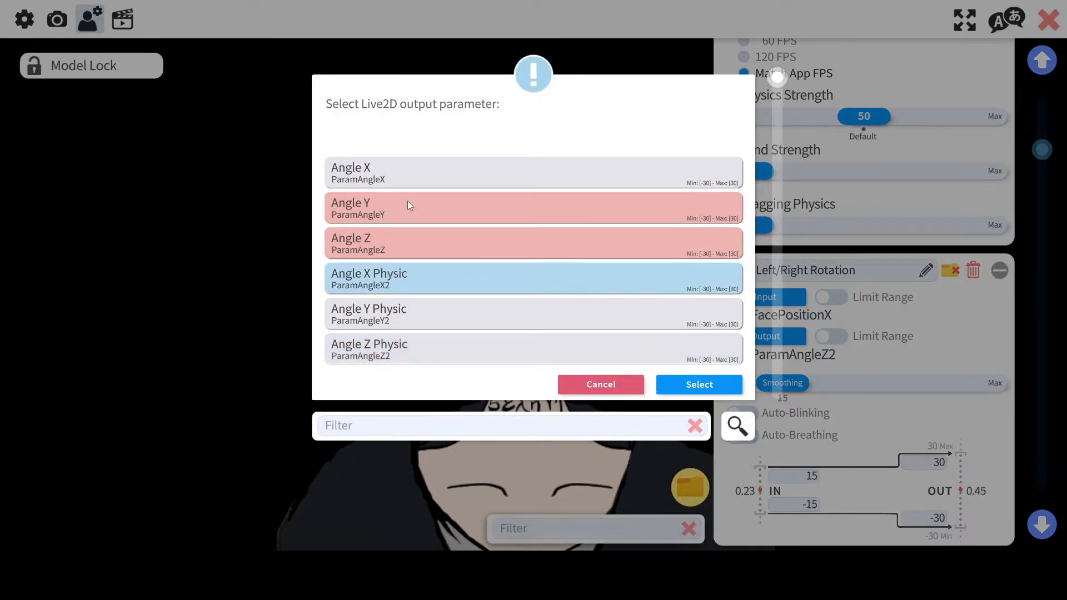
{"action": "left_click", "coordinate": [411, 168]}
{"action": "double_click", "coordinate": [406, 278]}
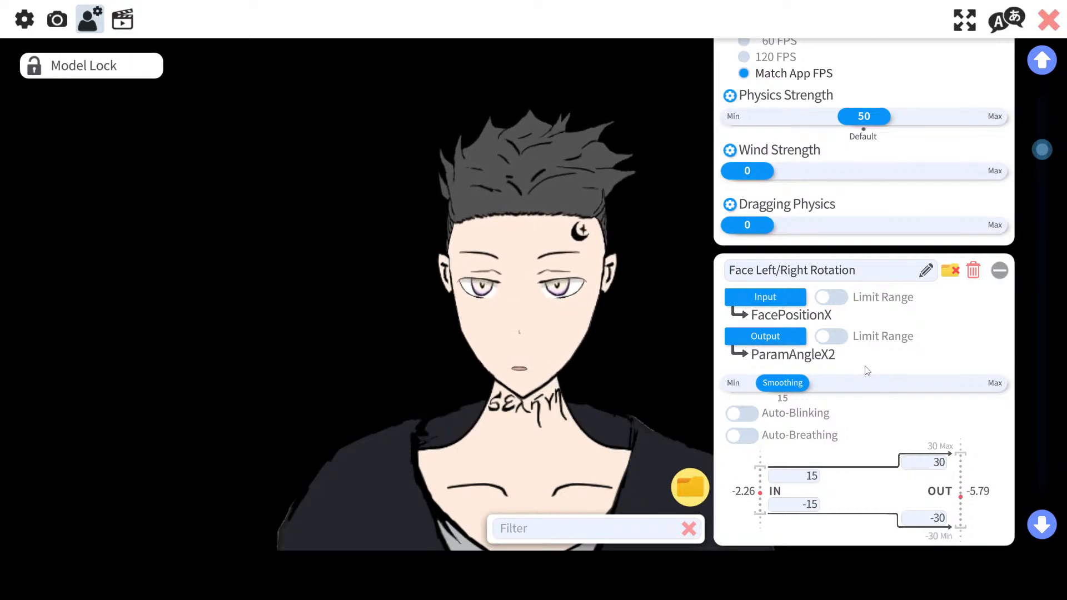
Step: Remap Face Up/Down Rotation to input FacePositionY and output Angle Y Physic (ParamAngleY2)
{"action": "scroll", "coordinate": [866, 371], "scroll_direction": "down", "scroll_amount": 3}
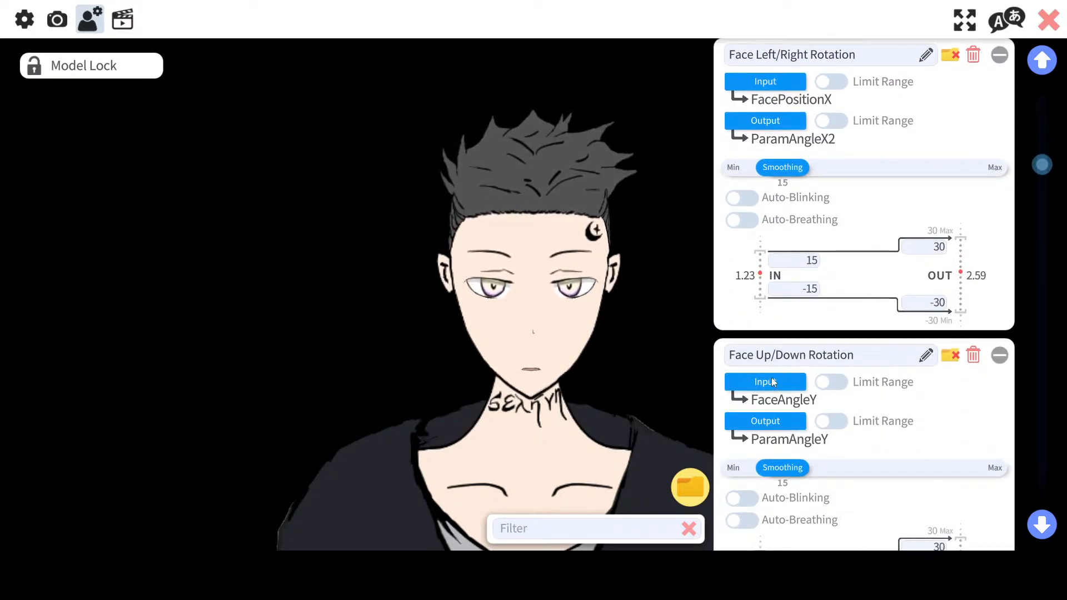
{"action": "left_click", "coordinate": [773, 381]}
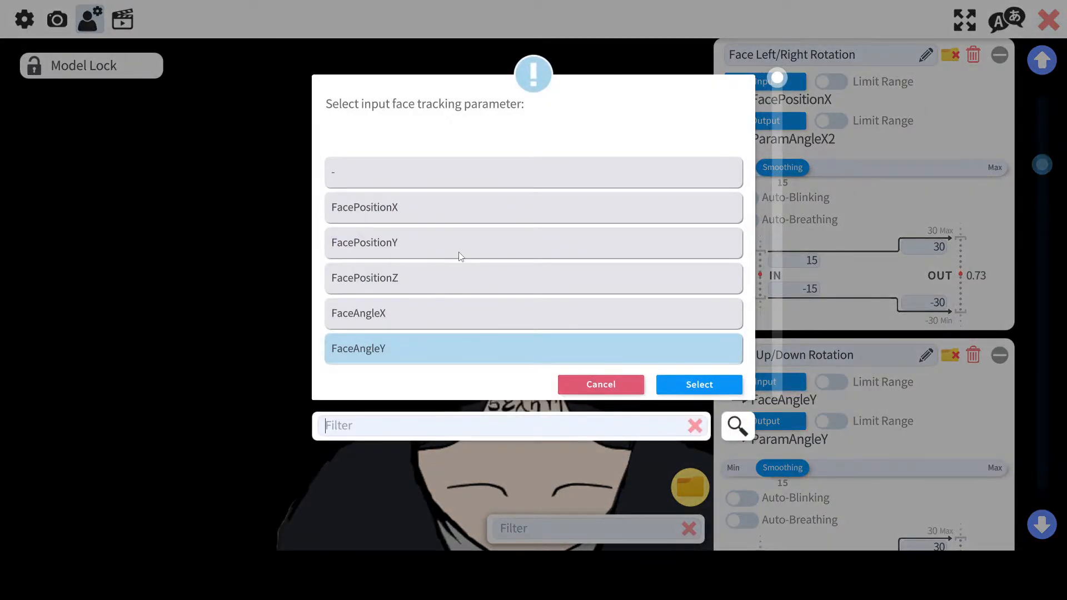
{"action": "left_click", "coordinate": [427, 240]}
{"action": "left_click", "coordinate": [699, 384]}
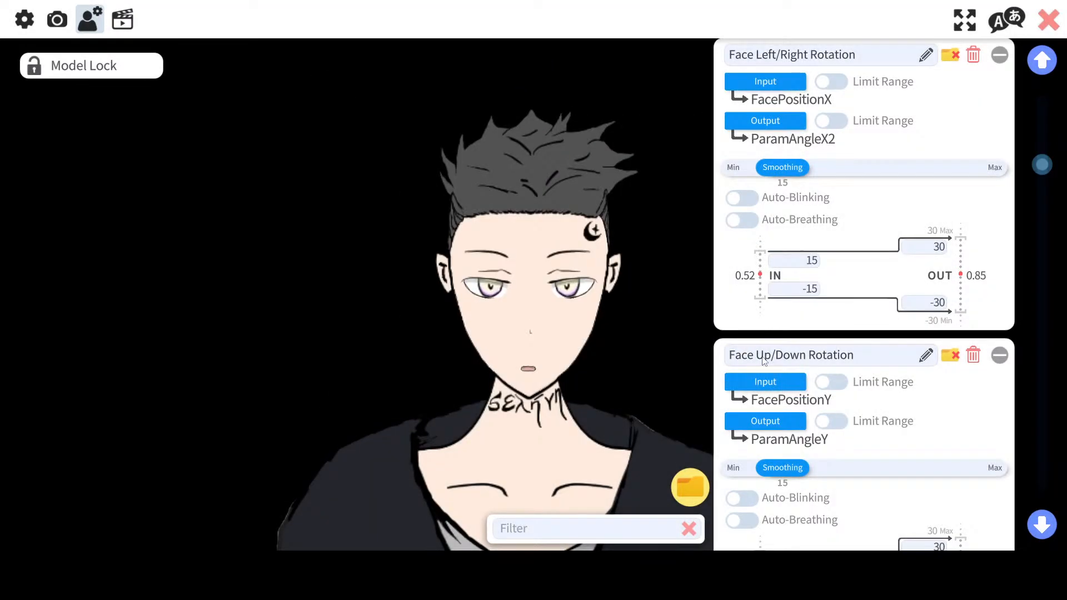
{"action": "left_click", "coordinate": [769, 421]}
{"action": "double_click", "coordinate": [416, 202]}
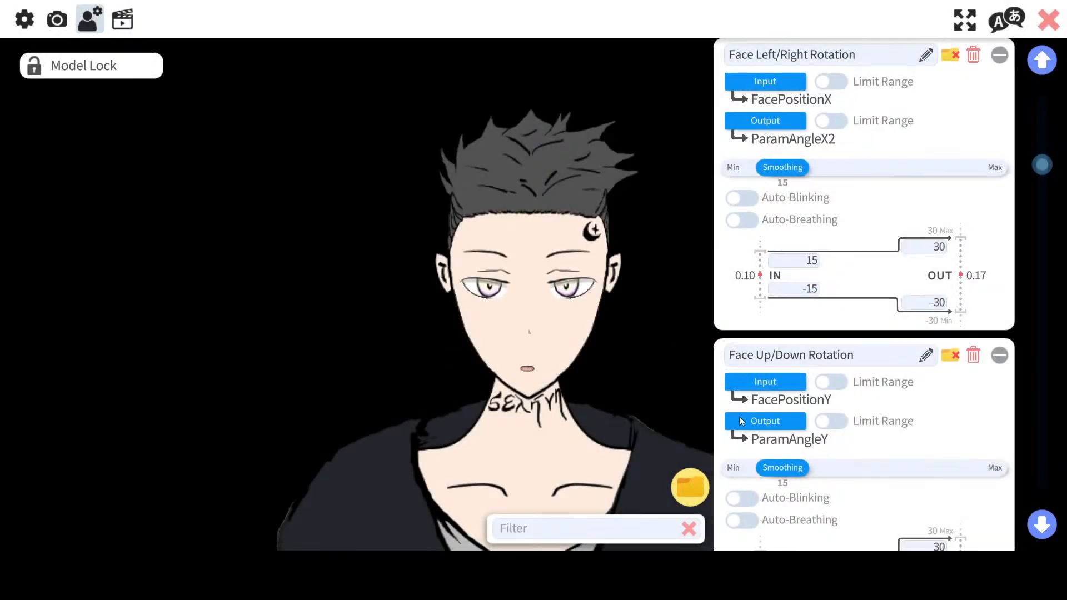
{"action": "left_click", "coordinate": [778, 421]}
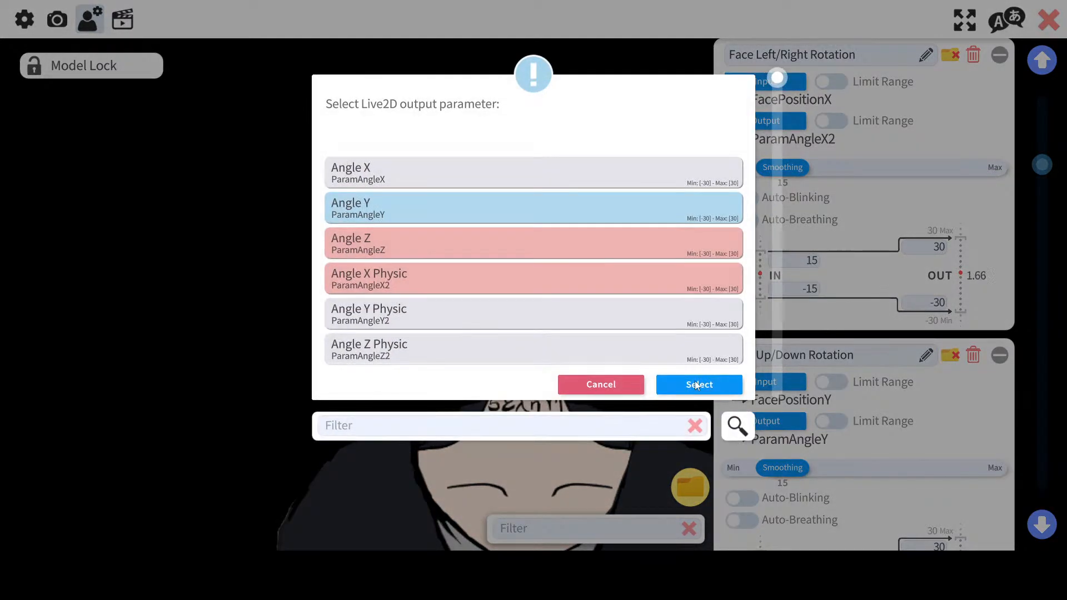
{"action": "double_click", "coordinate": [479, 313]}
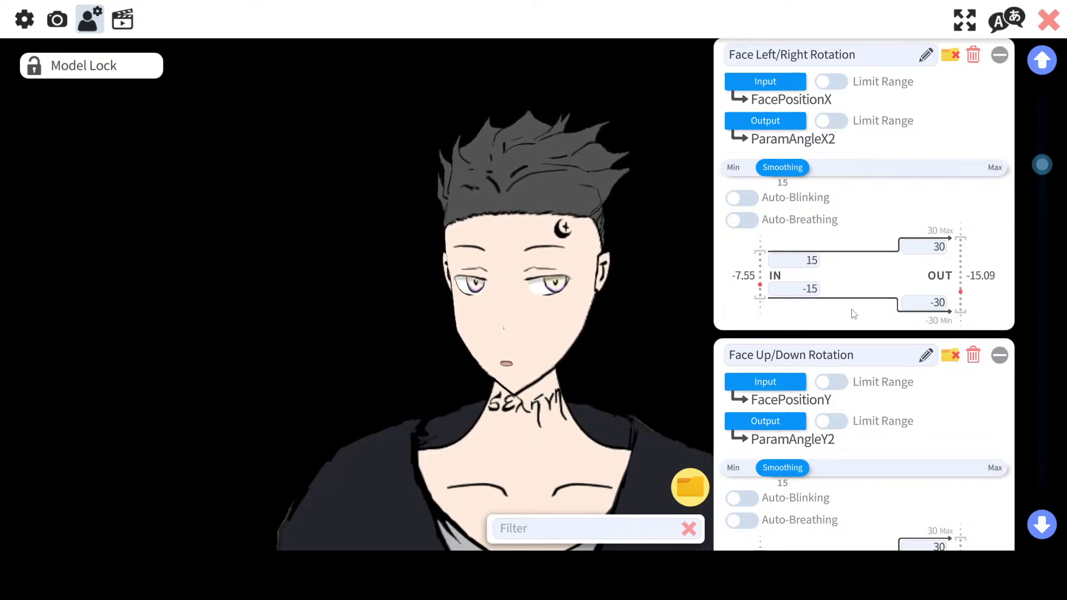
{"action": "scroll", "coordinate": [864, 339], "scroll_direction": "down", "scroll_amount": 5}
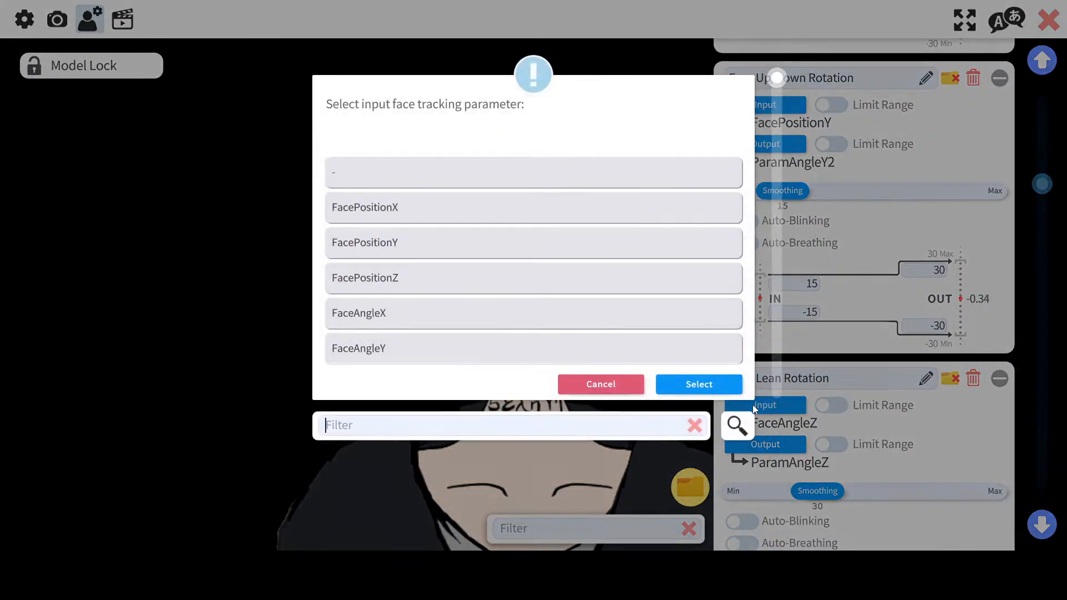
Step: Remap Face Lean Rotation to input FacePositionZ and output Angle Z Physic (ParamAngleZ2)
{"action": "left_click", "coordinate": [753, 405]}
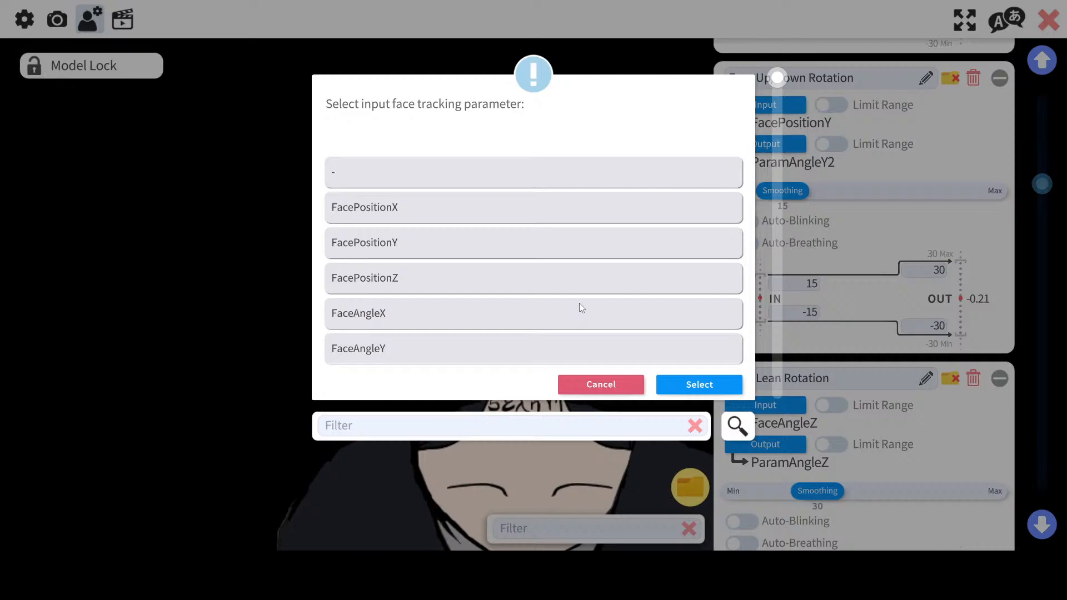
{"action": "left_click", "coordinate": [515, 281]}
{"action": "scroll", "coordinate": [514, 282], "scroll_direction": "down", "scroll_amount": 1}
{"action": "double_click", "coordinate": [449, 328]}
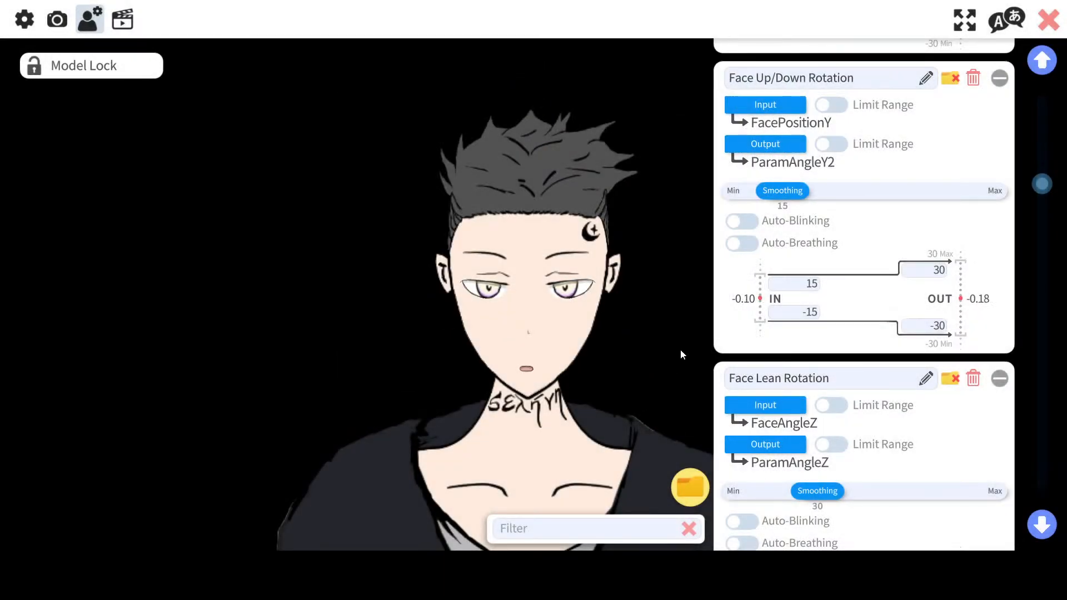
{"action": "left_click", "coordinate": [767, 402]}
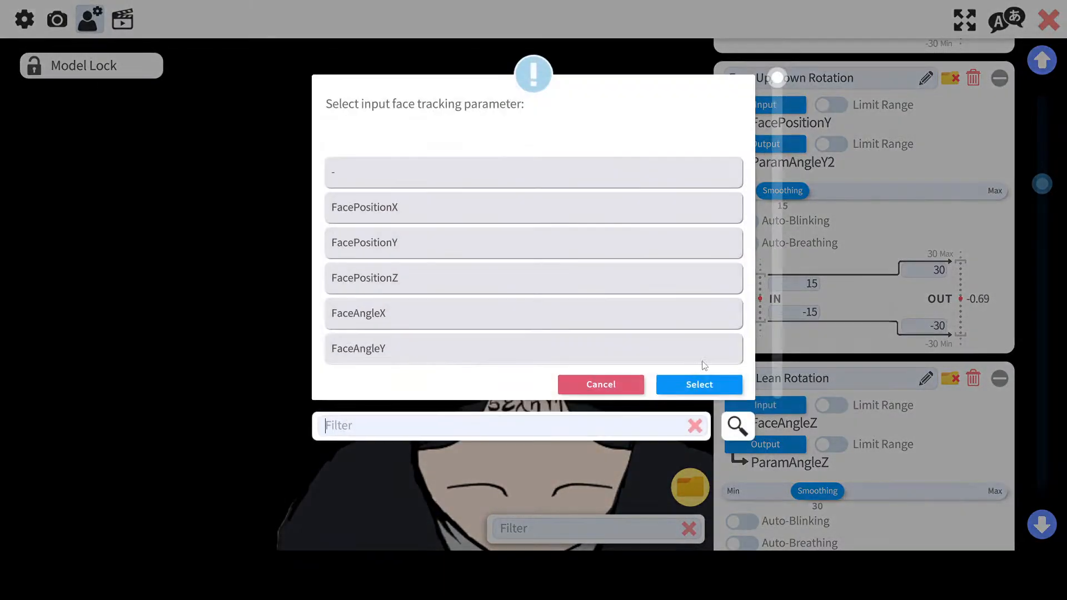
{"action": "double_click", "coordinate": [470, 278]}
{"action": "left_click", "coordinate": [784, 442]}
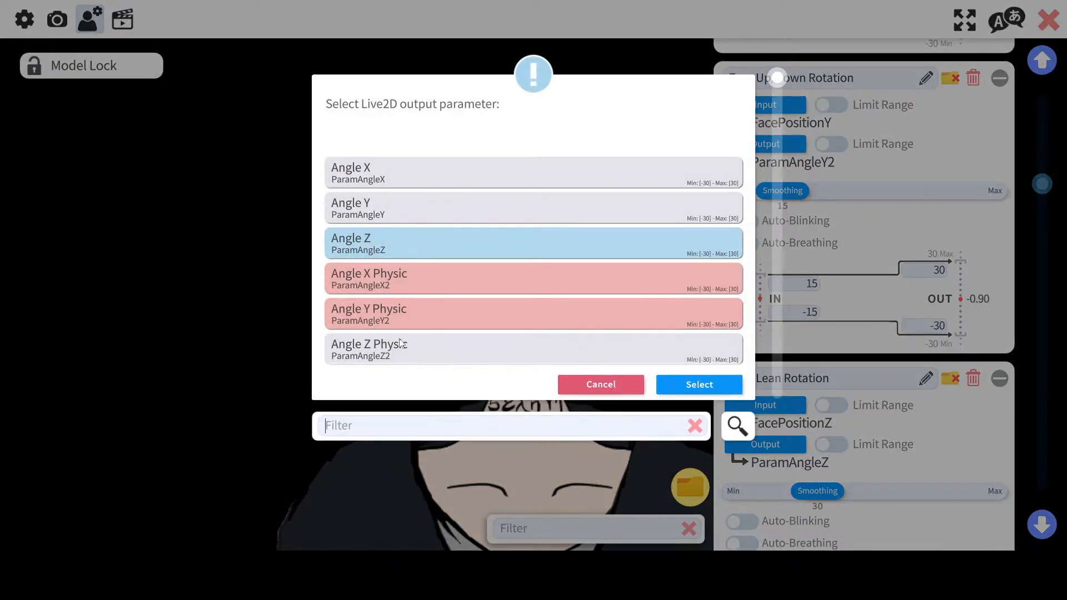
{"action": "double_click", "coordinate": [402, 342]}
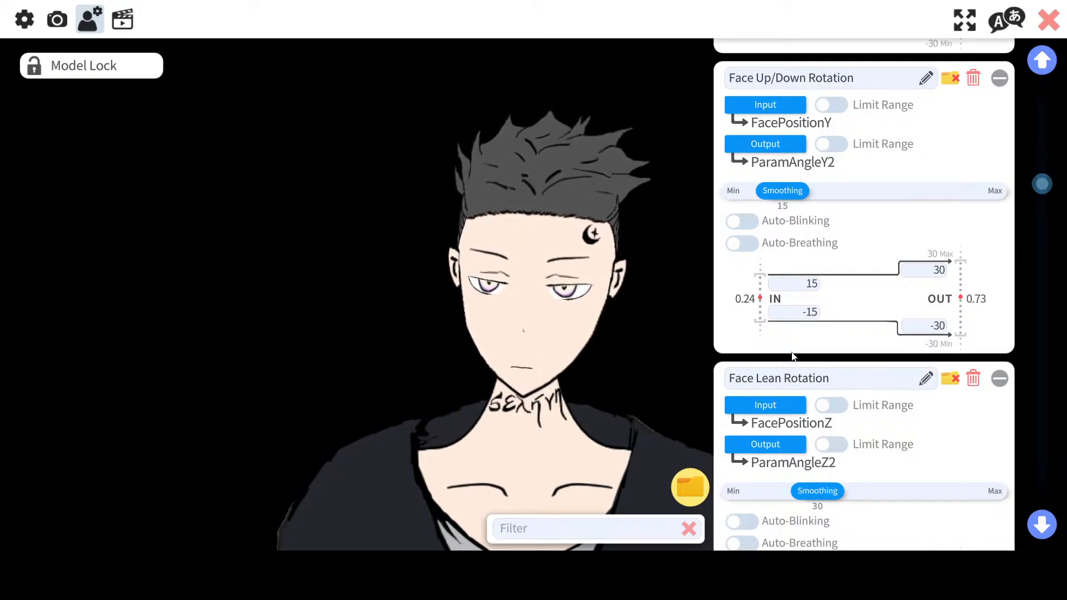
Step: Open the camera settings and recalibrate the webcam face tracking, then close the tracking preview
{"action": "scroll", "coordinate": [846, 360], "scroll_direction": "down", "scroll_amount": 10}
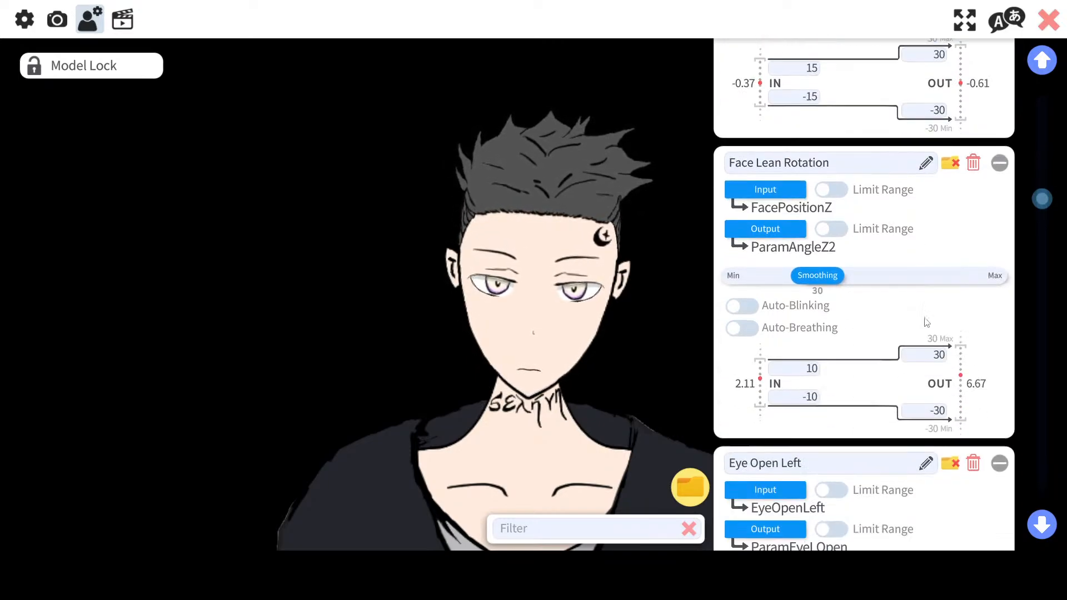
{"action": "left_click_drag", "start_coordinate": [1042, 214], "coordinate": [1016, 82]}
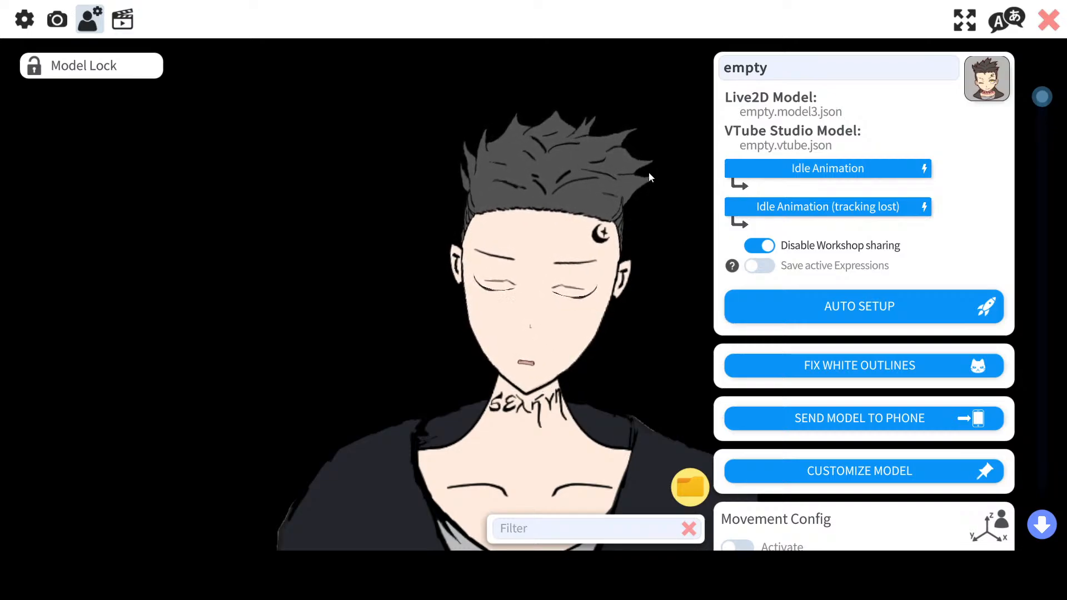
{"action": "left_click", "coordinate": [57, 20]}
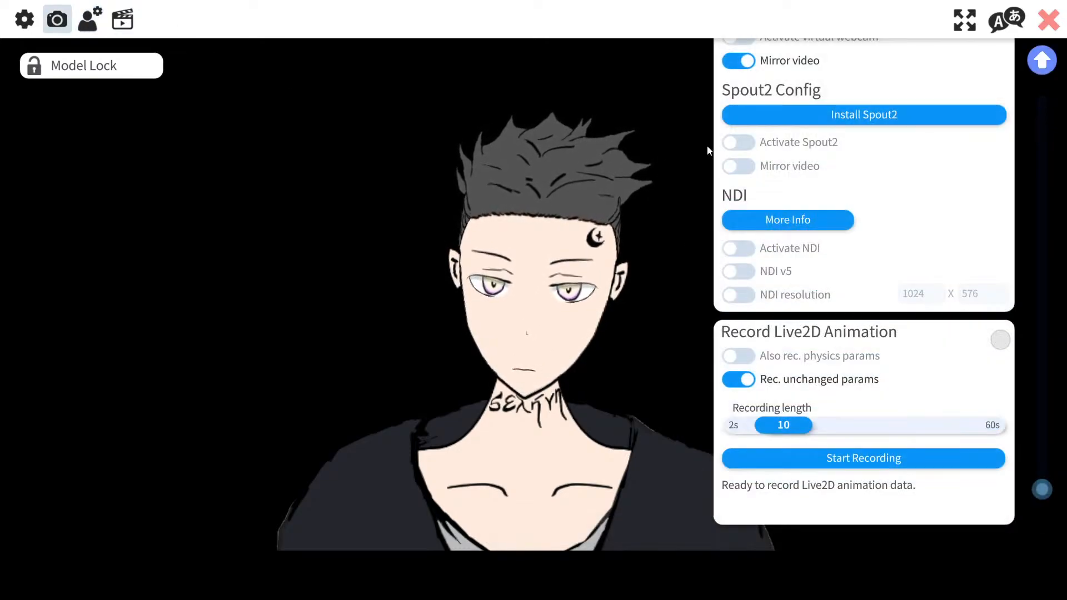
{"action": "scroll", "coordinate": [767, 261], "scroll_direction": "up", "scroll_amount": 10}
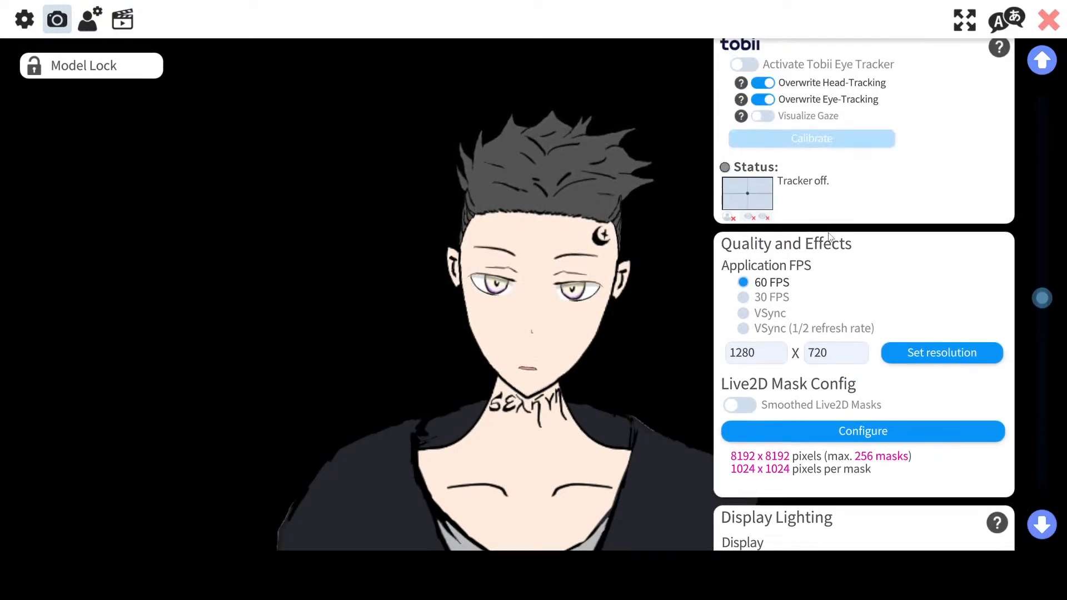
{"action": "scroll", "coordinate": [828, 236], "scroll_direction": "up", "scroll_amount": 10}
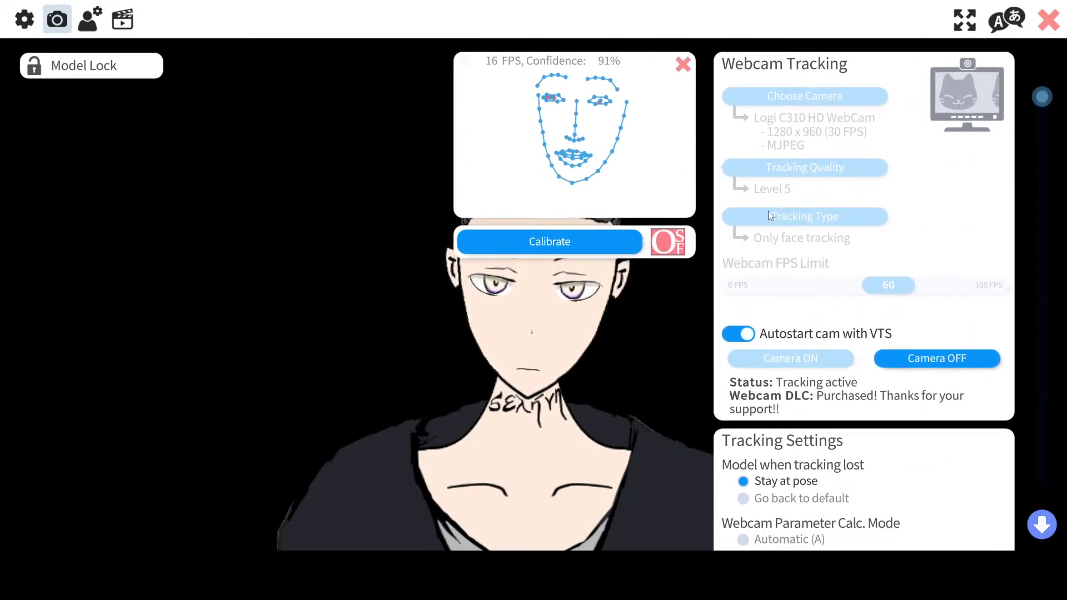
{"action": "left_click", "coordinate": [582, 237]}
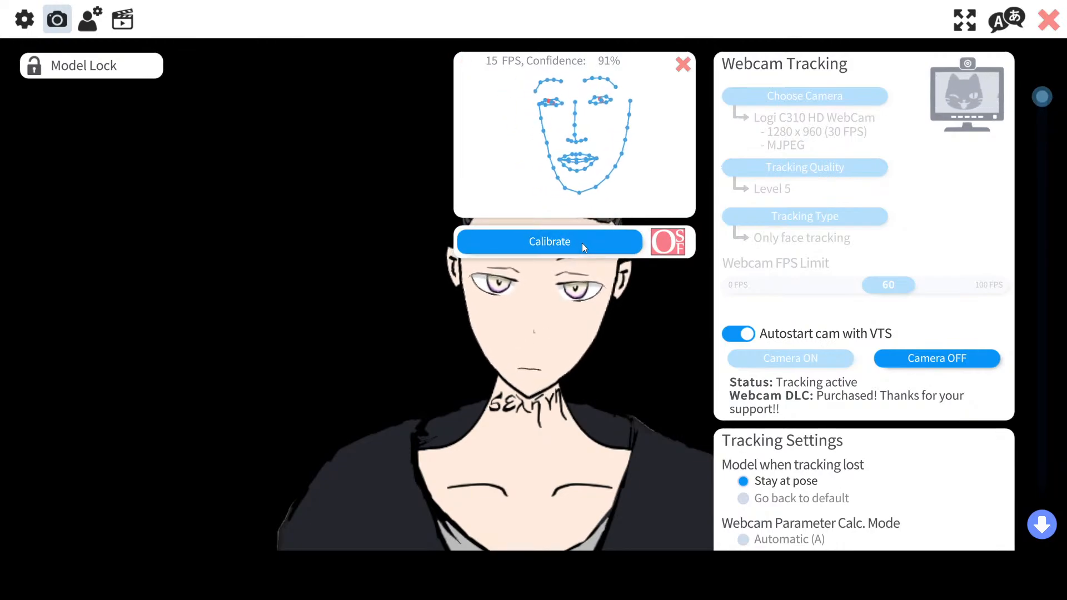
{"action": "left_click", "coordinate": [582, 242]}
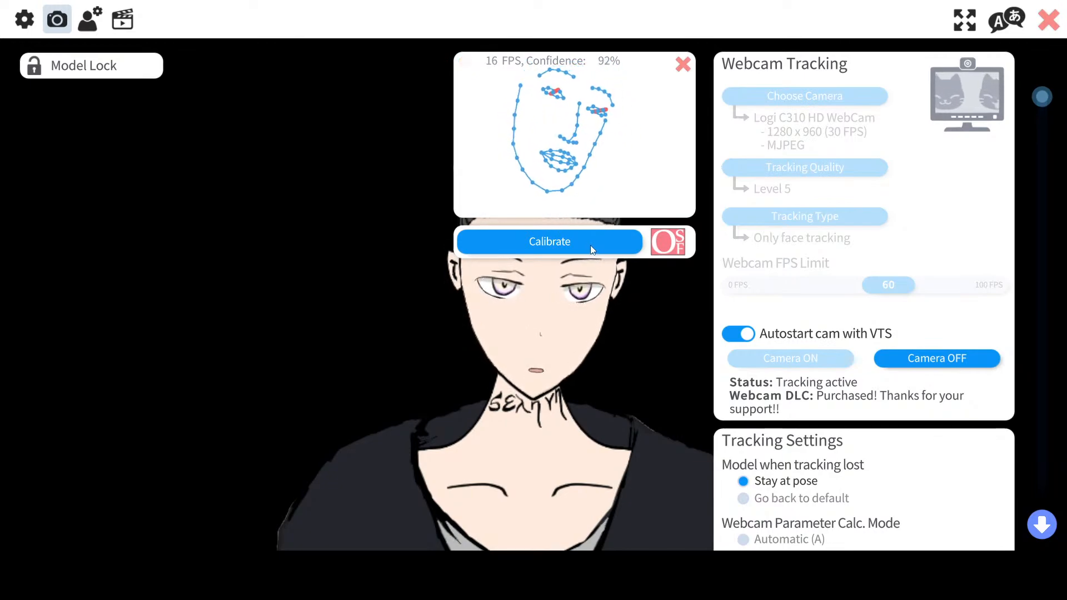
{"action": "left_click", "coordinate": [682, 66]}
Step: Back in the model settings, change Face Lean Rotation's output to Angle Z (ParamAngleZ)
{"action": "left_click", "coordinate": [89, 19]}
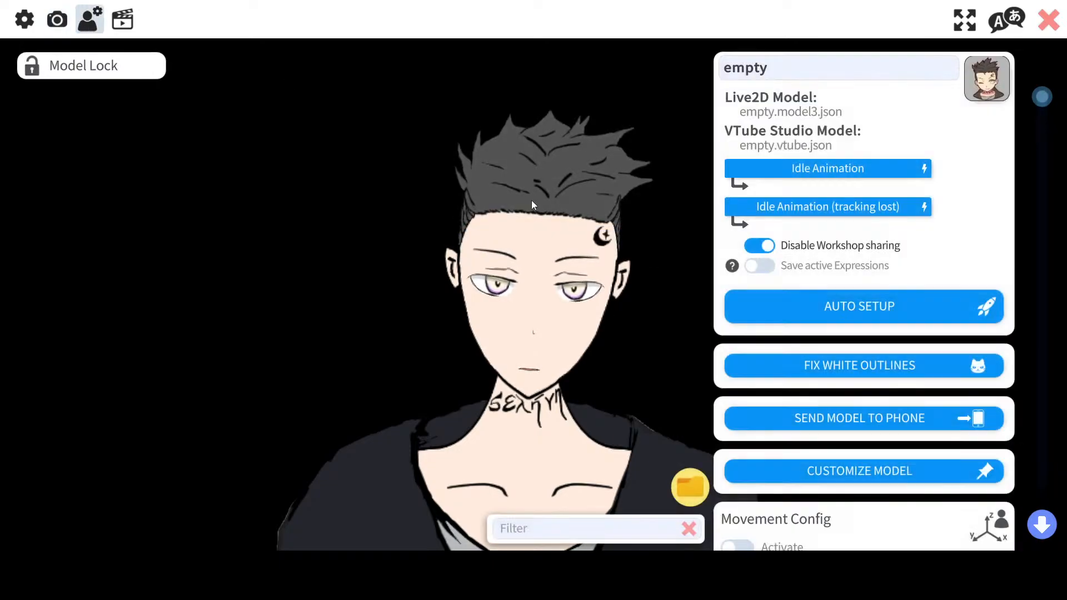
{"action": "scroll", "coordinate": [791, 341], "scroll_direction": "down", "scroll_amount": 5}
{"action": "scroll", "coordinate": [791, 342], "scroll_direction": "down", "scroll_amount": 15}
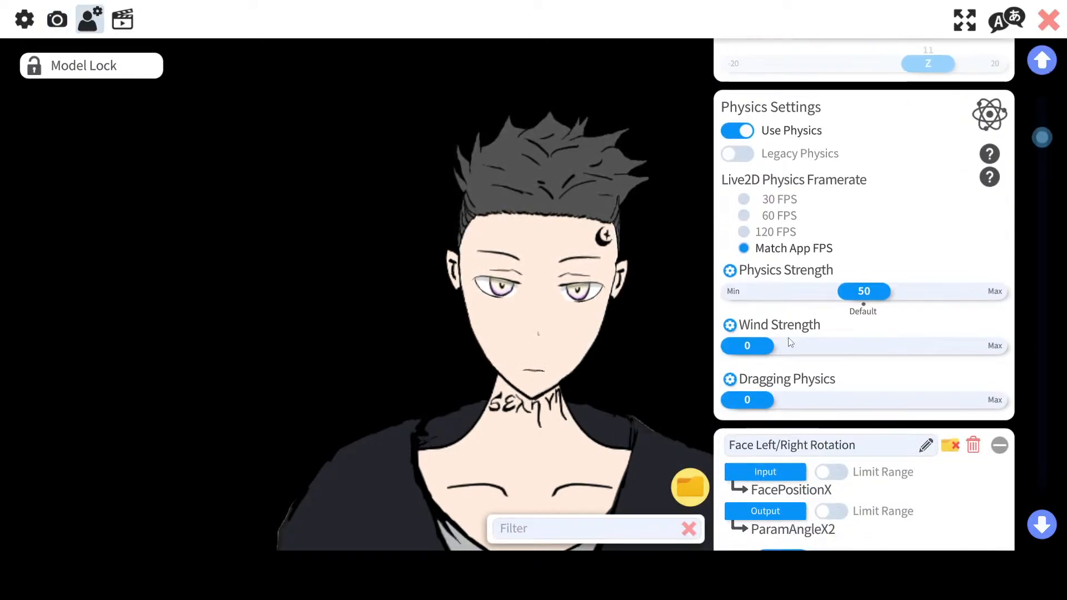
{"action": "scroll", "coordinate": [791, 342], "scroll_direction": "down", "scroll_amount": 15}
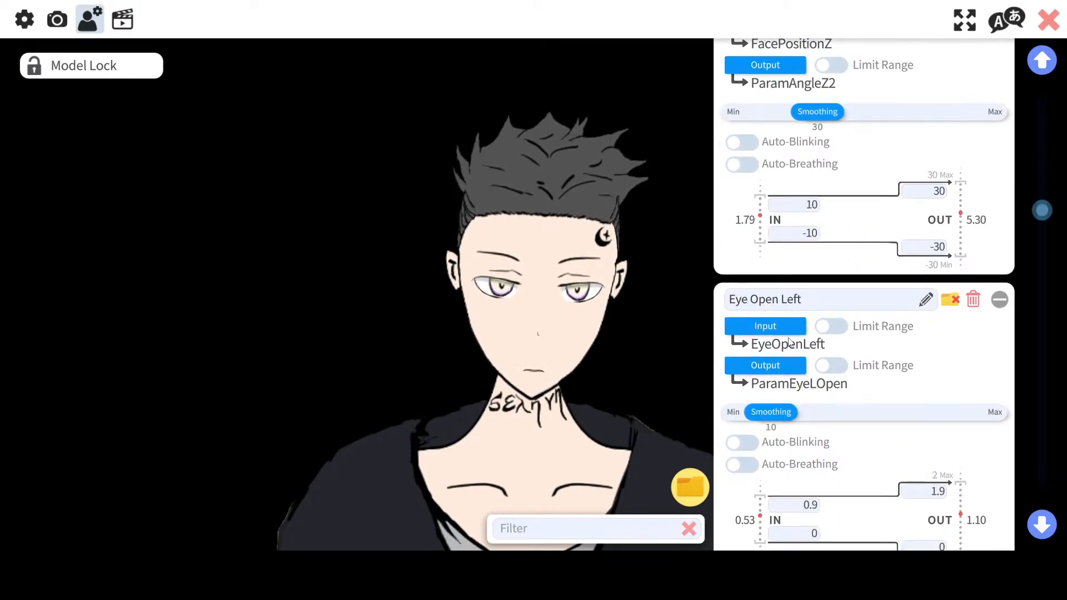
{"action": "scroll", "coordinate": [788, 341], "scroll_direction": "down", "scroll_amount": 6}
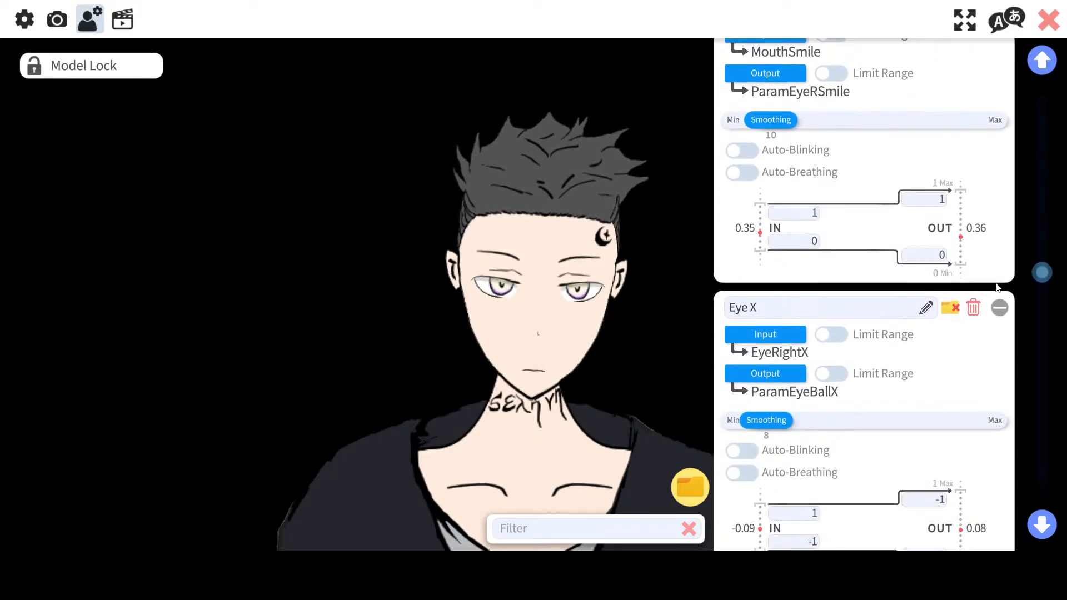
{"action": "left_click_drag", "start_coordinate": [1040, 277], "coordinate": [1050, 203]}
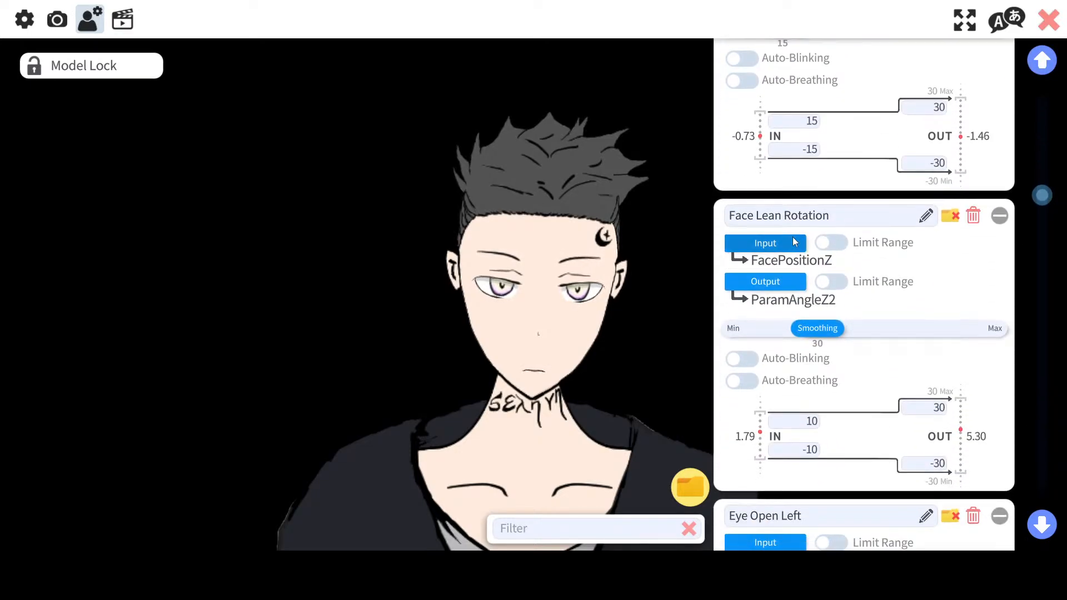
{"action": "left_click", "coordinate": [794, 243]}
{"action": "double_click", "coordinate": [351, 172]}
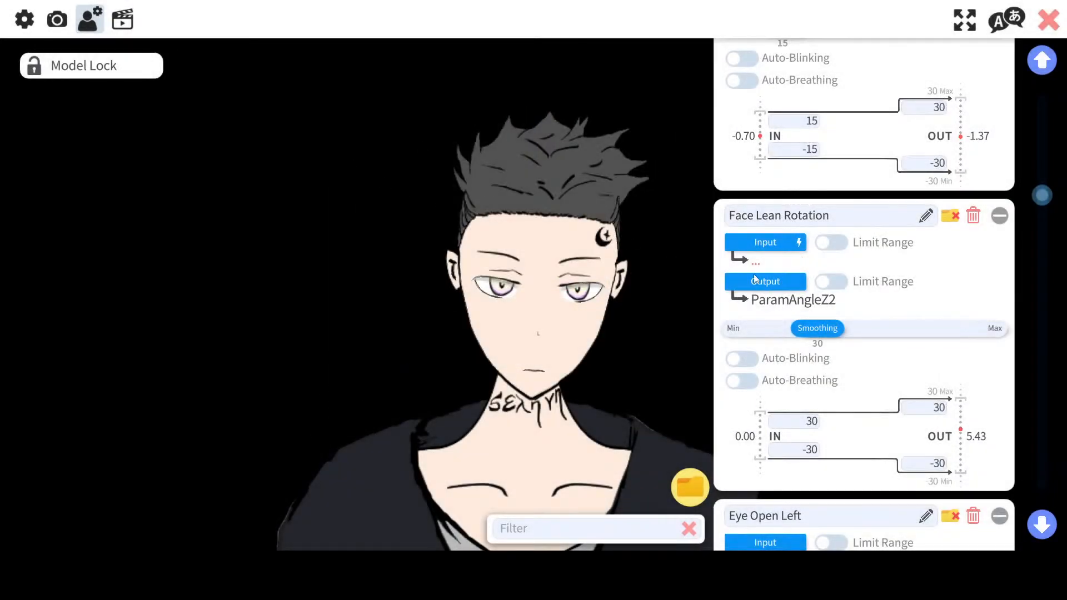
{"action": "left_click", "coordinate": [754, 277]}
{"action": "left_click", "coordinate": [518, 176]}
{"action": "scroll", "coordinate": [534, 200], "scroll_direction": "down", "scroll_amount": 3}
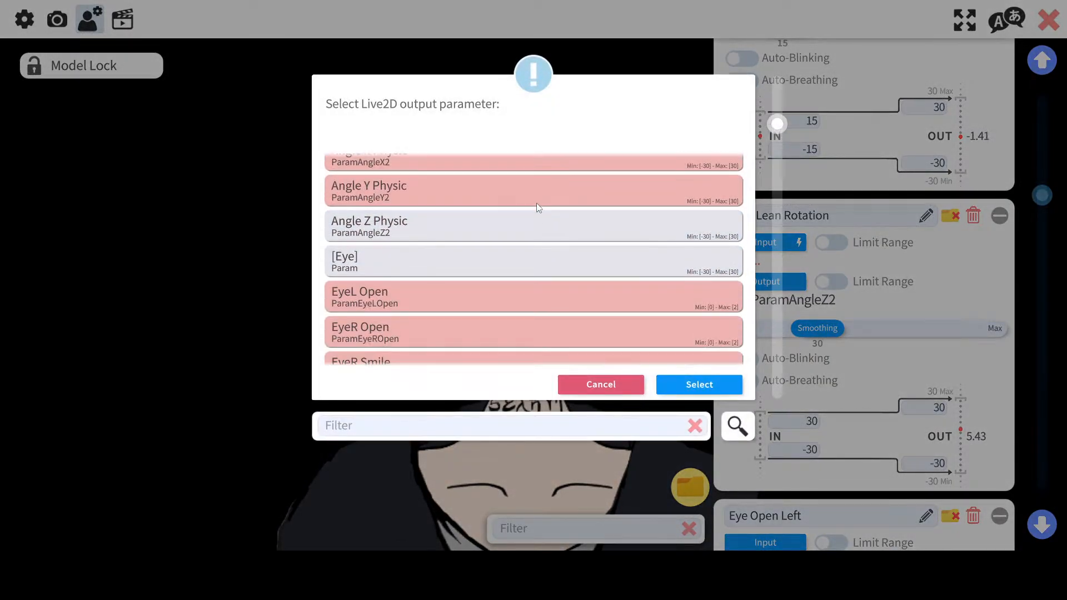
{"action": "left_click", "coordinate": [575, 383]}
{"action": "left_click", "coordinate": [776, 280]}
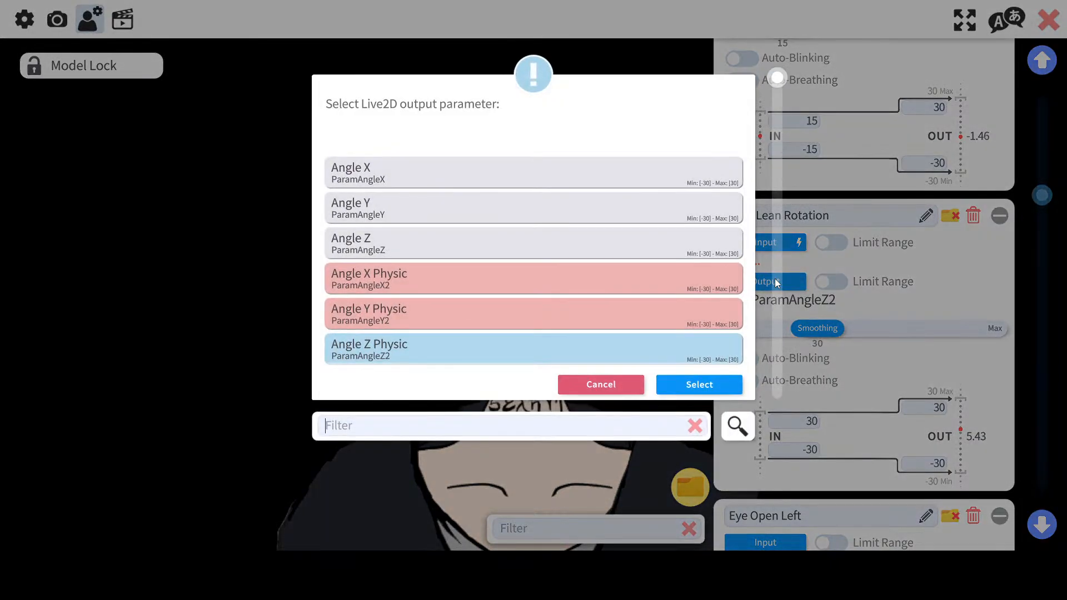
{"action": "double_click", "coordinate": [406, 248]}
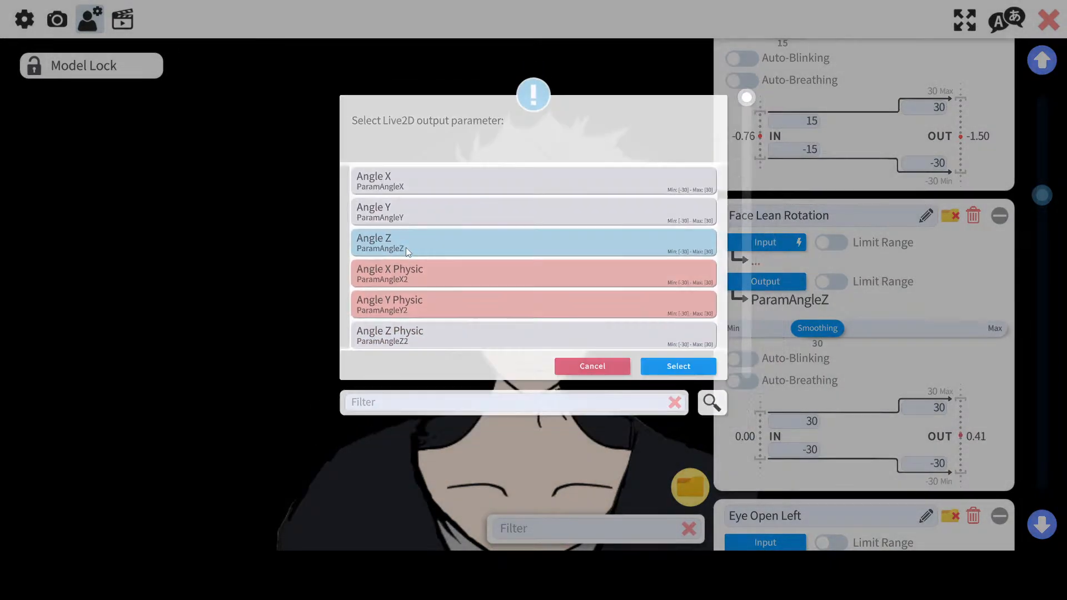
Step: Reselect FacePositionZ as Face Lean Rotation's input and Angle Z (ParamAngleZ) as its output
{"action": "left_click", "coordinate": [765, 243]}
{"action": "double_click", "coordinate": [420, 284]}
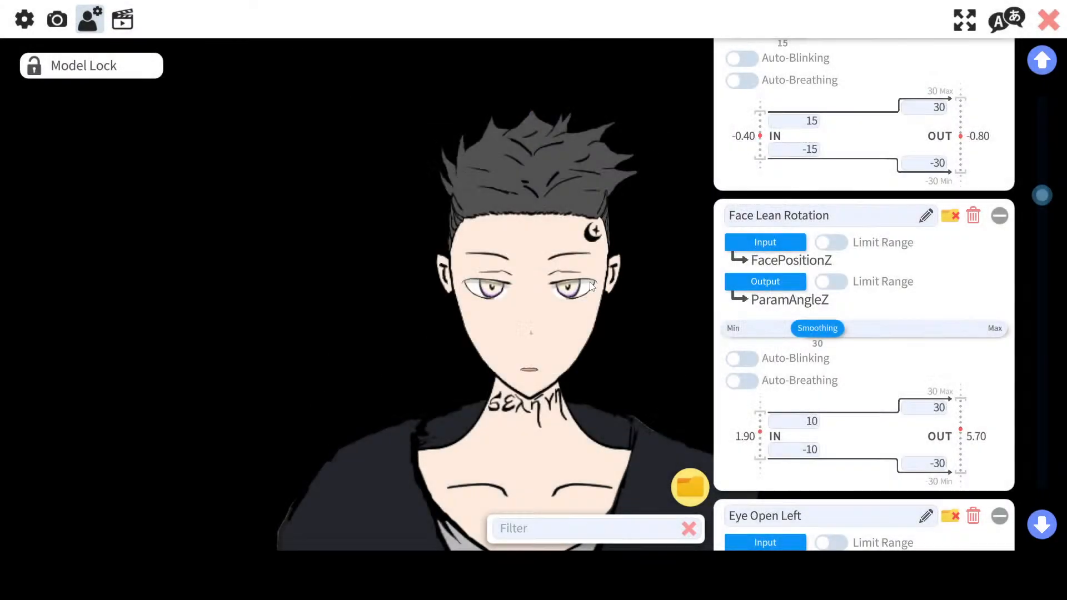
{"action": "left_click", "coordinate": [795, 280]}
{"action": "double_click", "coordinate": [375, 338]}
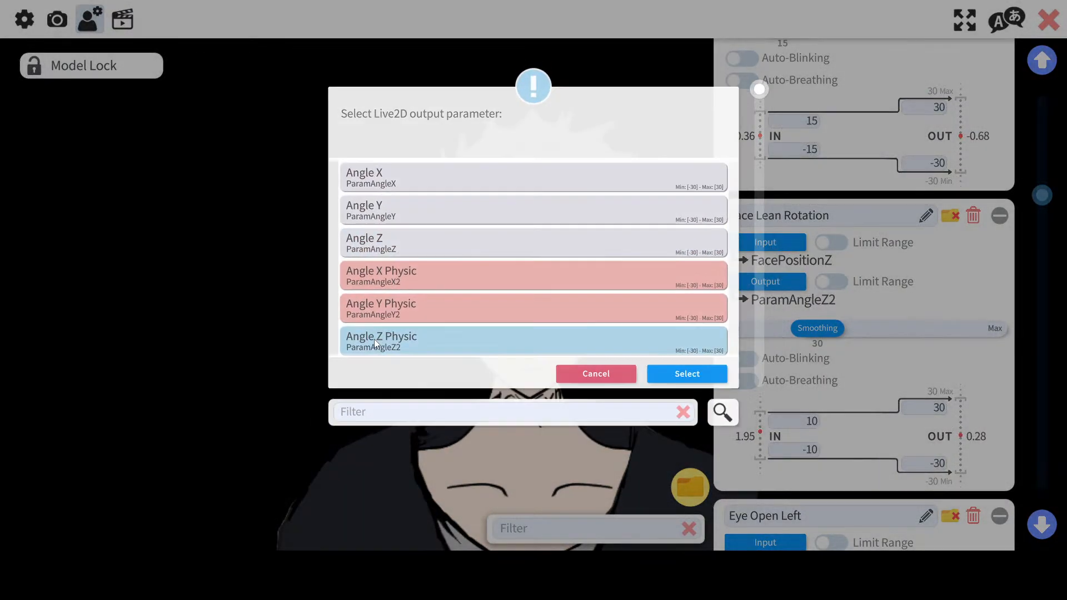
{"action": "left_click", "coordinate": [785, 281]}
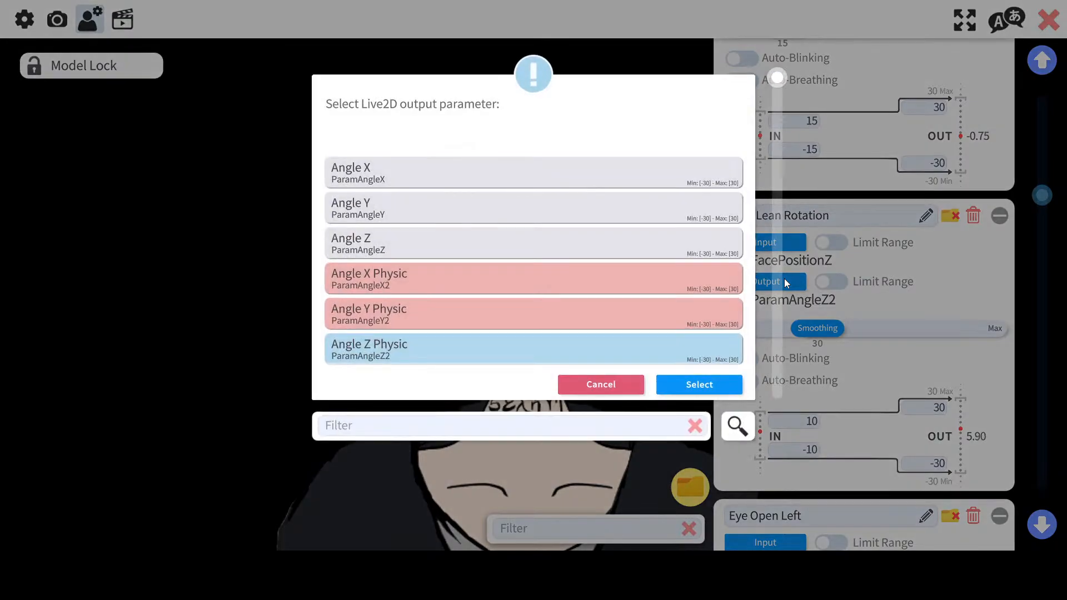
{"action": "double_click", "coordinate": [428, 252]}
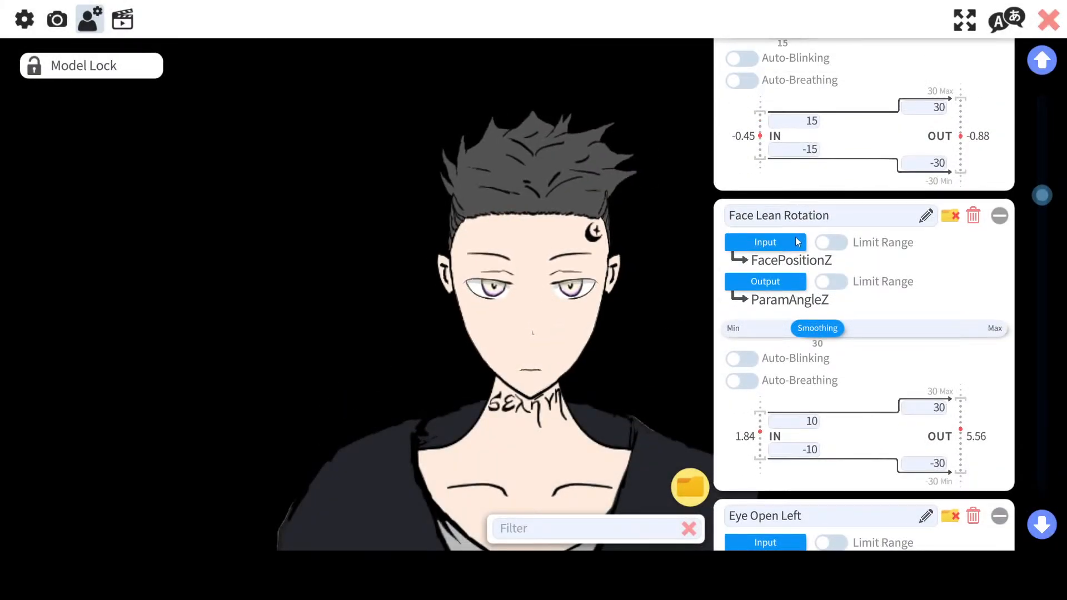
Step: Remap Body Rotation Z to input FacePositionZ and output Angle Z Physic (ParamAngleZ2)
{"action": "left_click_drag", "start_coordinate": [1042, 195], "coordinate": [1036, 493]}
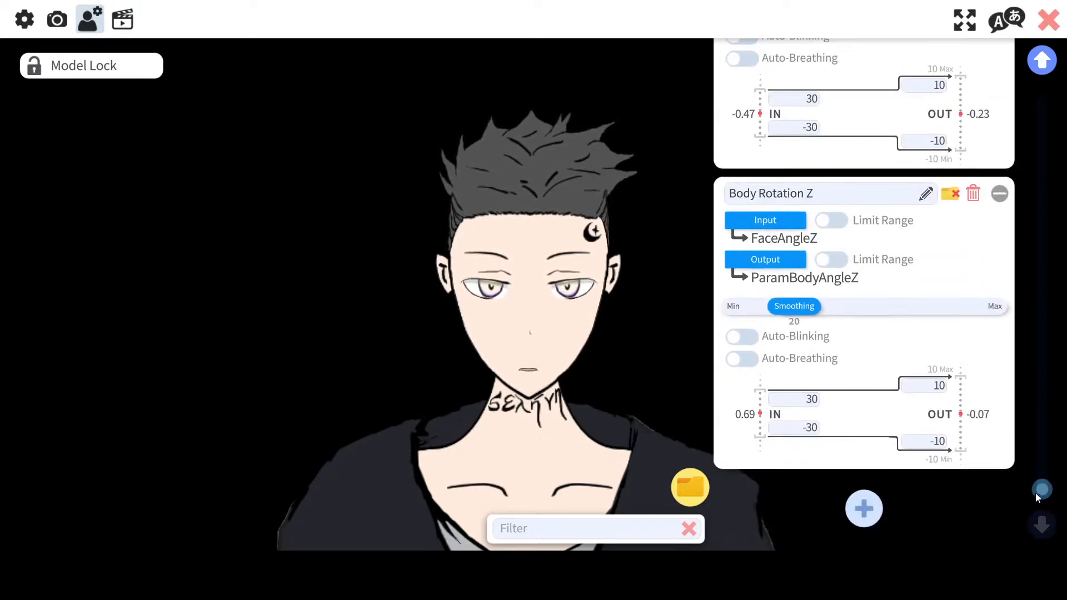
{"action": "left_click", "coordinate": [768, 222]}
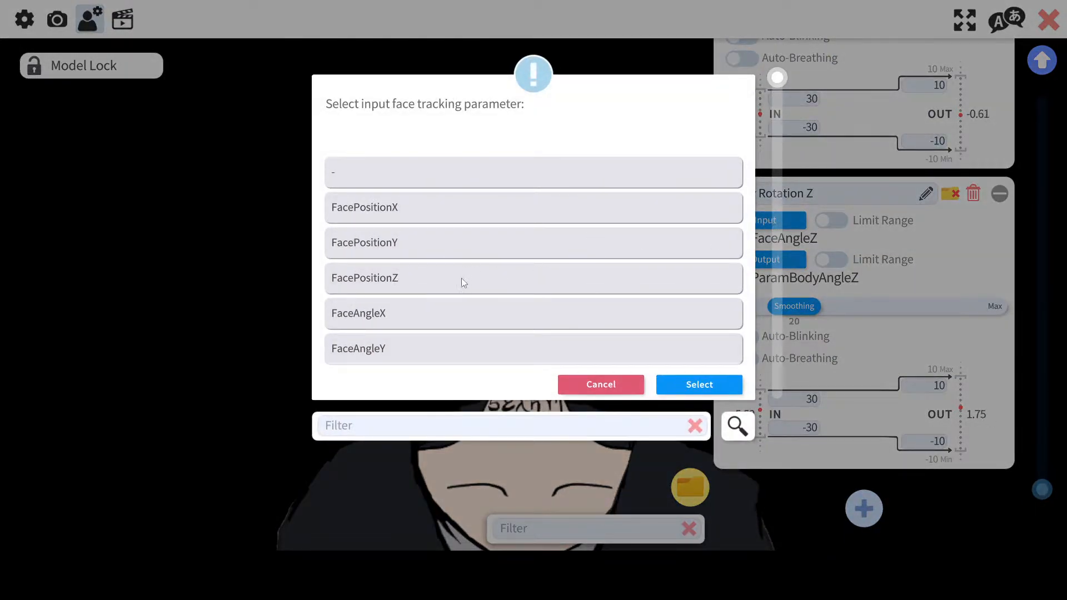
{"action": "scroll", "coordinate": [461, 278], "scroll_direction": "down", "scroll_amount": 1}
{"action": "double_click", "coordinate": [430, 246]}
{"action": "left_click", "coordinate": [778, 259]}
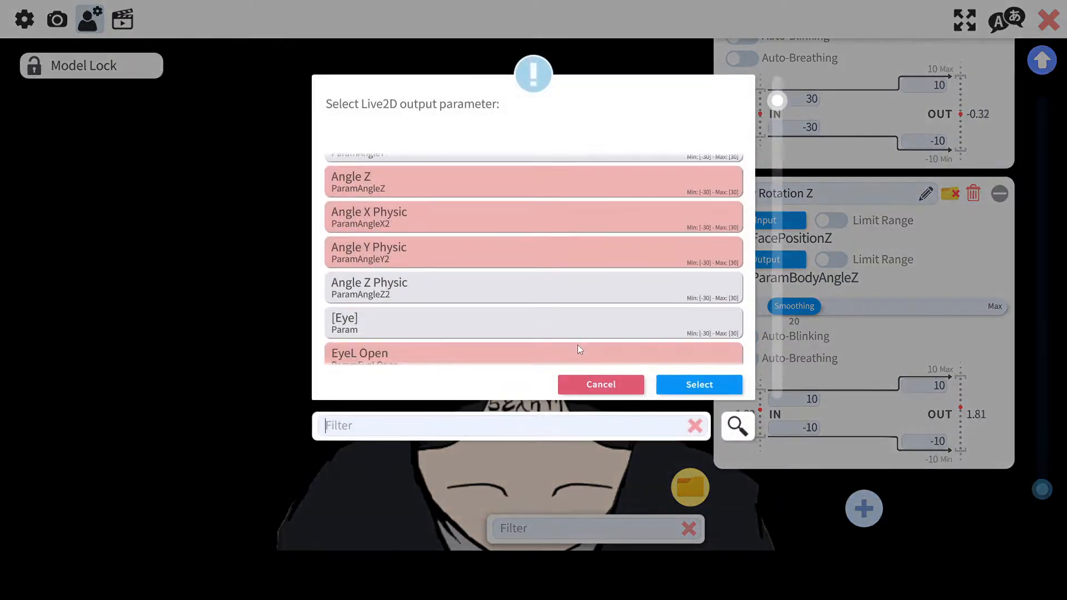
{"action": "scroll", "coordinate": [475, 257], "scroll_direction": "down", "scroll_amount": 1}
{"action": "double_click", "coordinate": [476, 258]}
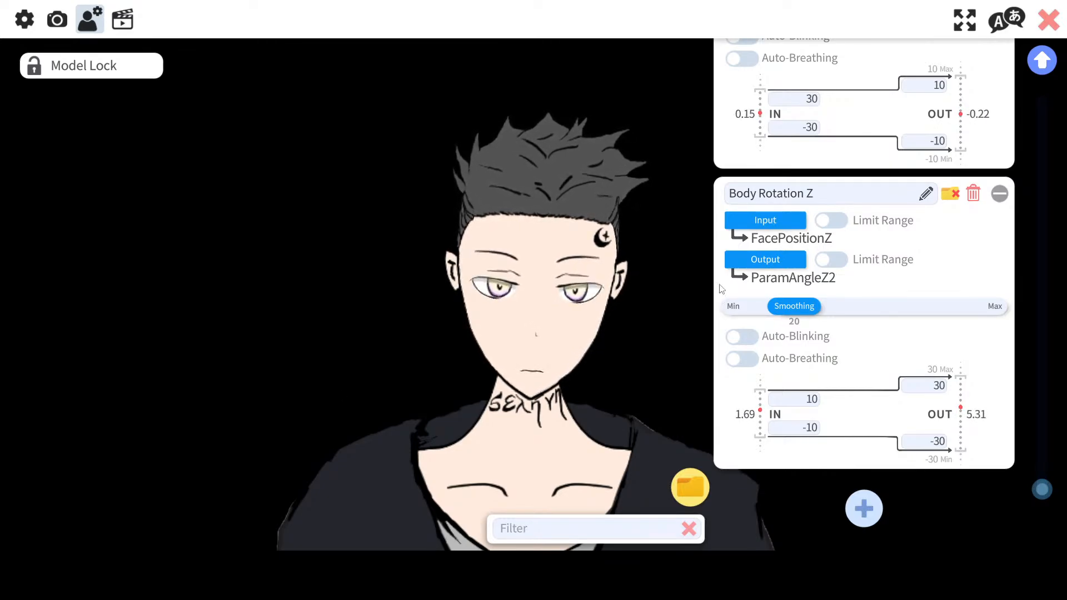
Step: Browse the list of available input tracking parameters for Body Rotation Z without choosing one
{"action": "left_click", "coordinate": [738, 219]}
{"action": "scroll", "coordinate": [402, 266], "scroll_direction": "down", "scroll_amount": 1}
{"action": "scroll", "coordinate": [402, 266], "scroll_direction": "down", "scroll_amount": 15}
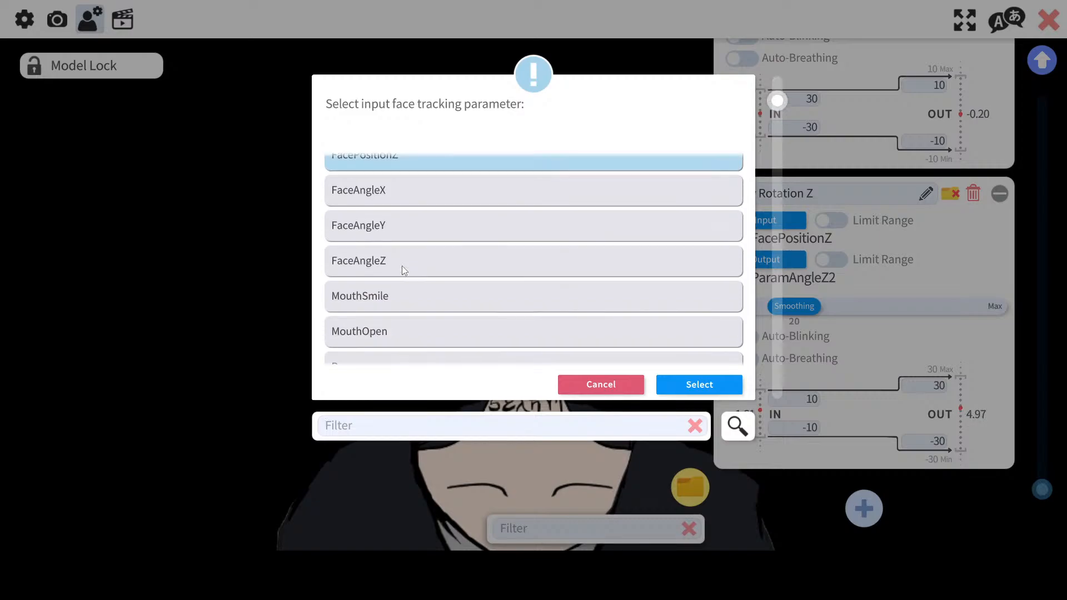
{"action": "scroll", "coordinate": [424, 269], "scroll_direction": "down", "scroll_amount": 17}
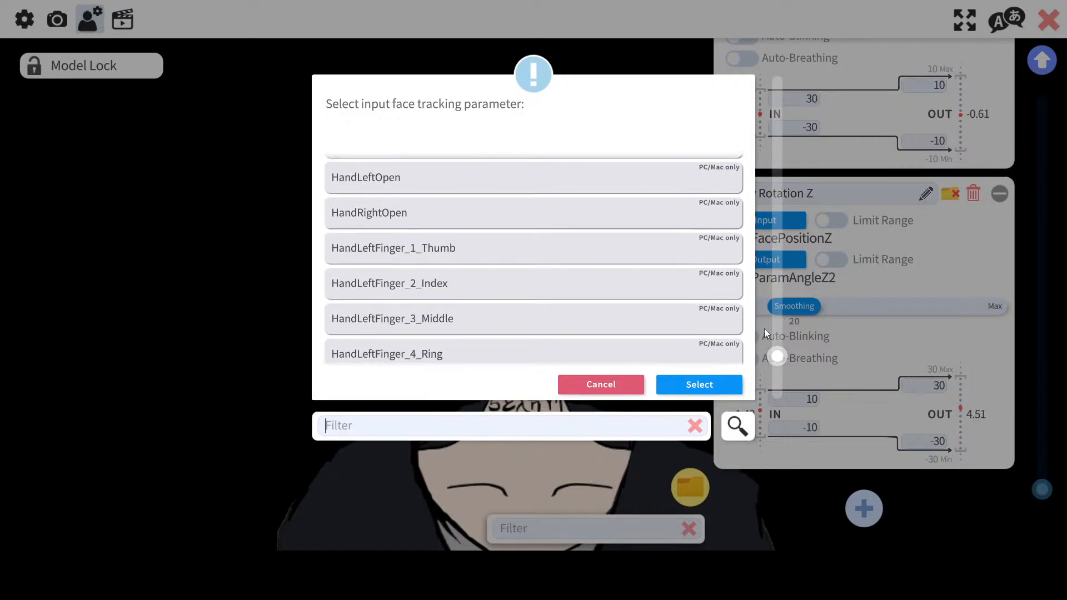
{"action": "left_click_drag", "start_coordinate": [783, 367], "coordinate": [759, 211]}
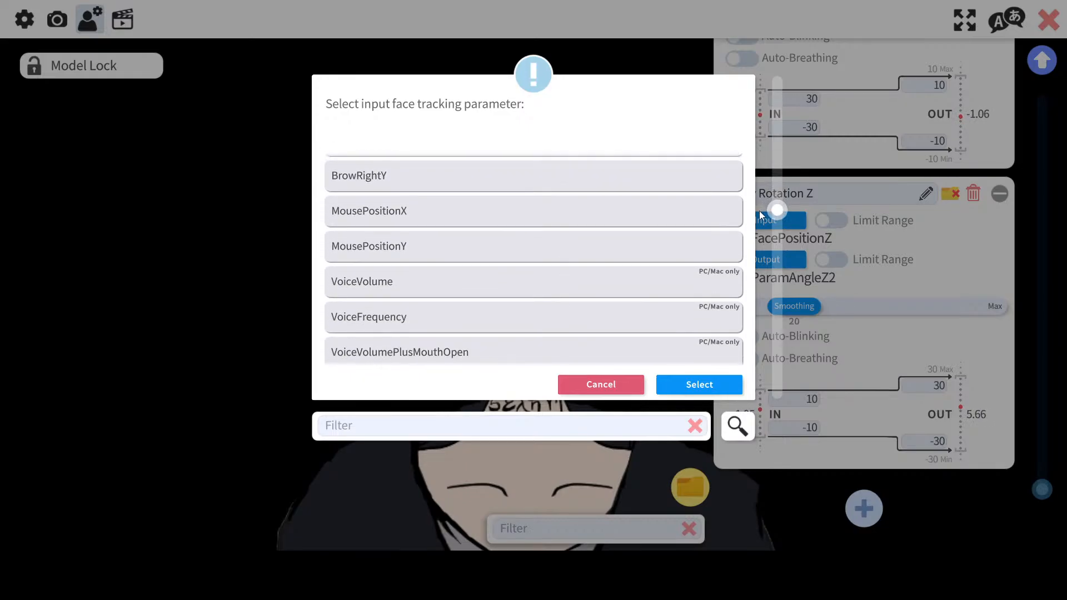
{"action": "left_click", "coordinate": [576, 385]}
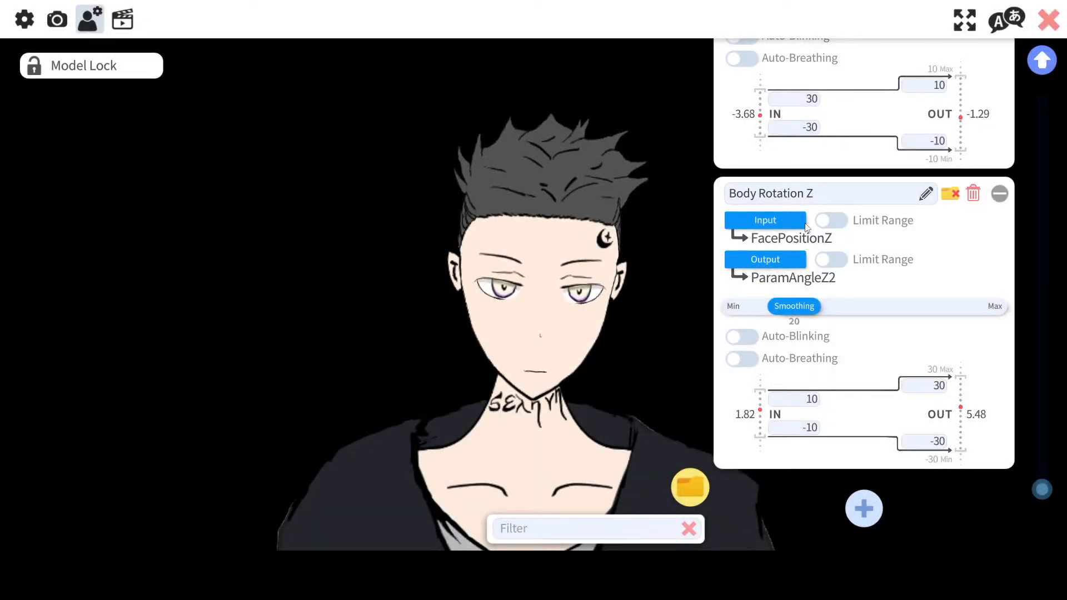
Step: Browse Body Rotation Z's Live2D output parameter list without choosing one
{"action": "left_click", "coordinate": [790, 263]}
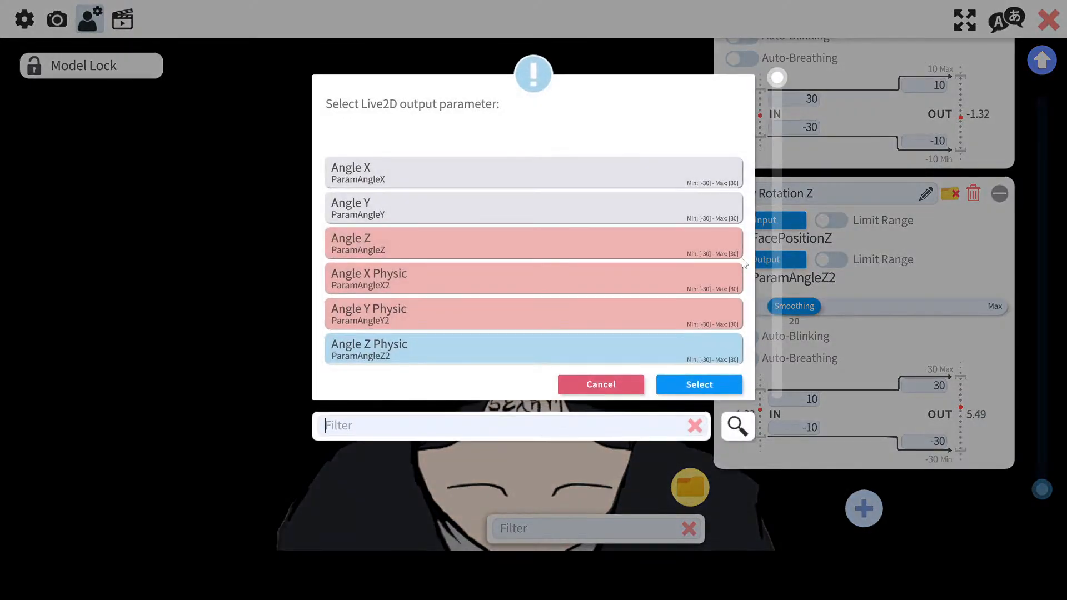
{"action": "scroll", "coordinate": [471, 284], "scroll_direction": "down", "scroll_amount": 3}
{"action": "left_click", "coordinate": [443, 294]}
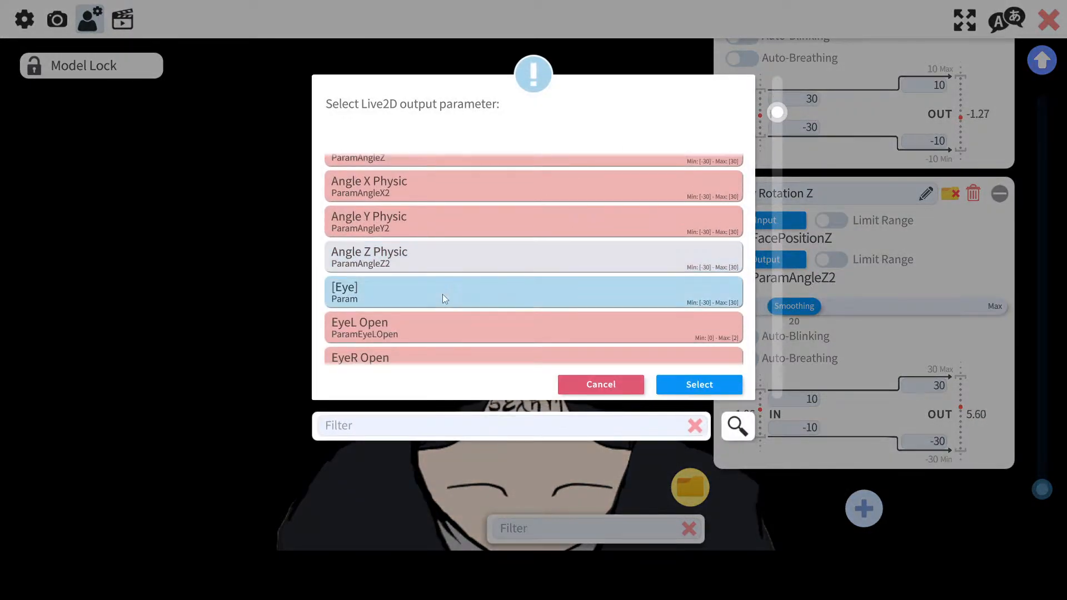
{"action": "scroll", "coordinate": [442, 294], "scroll_direction": "up", "scroll_amount": 3}
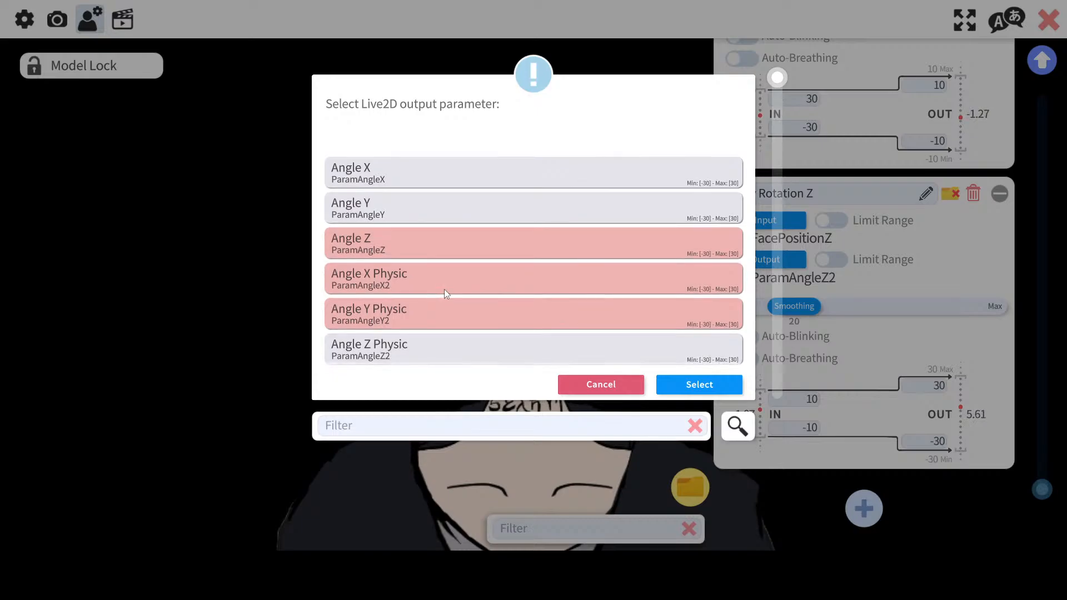
{"action": "left_click", "coordinate": [612, 392]}
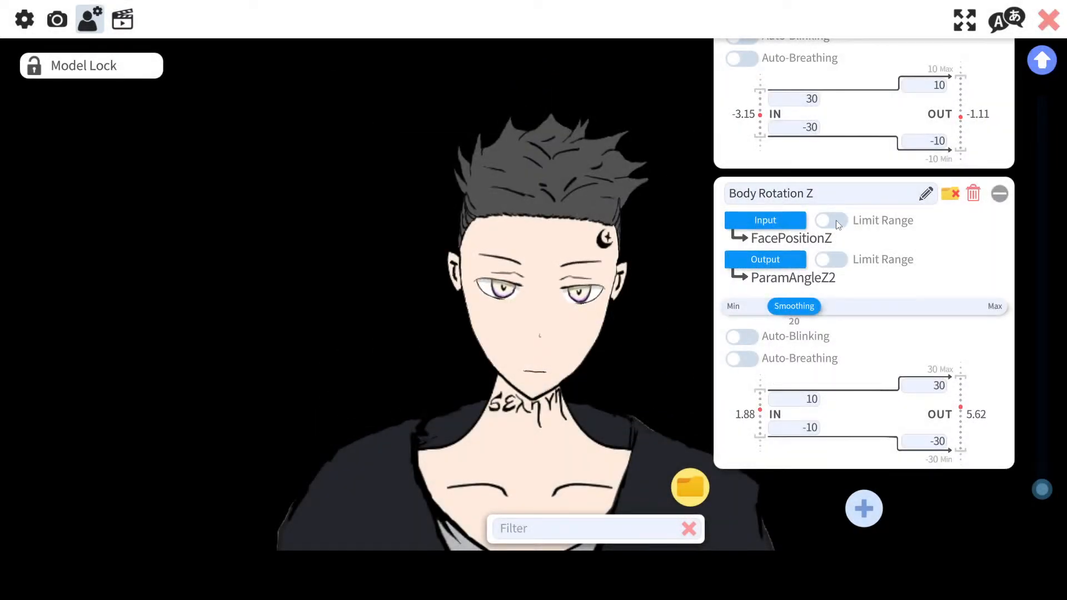
Step: Clear Body Rotation Z's input by choosing the empty '-' entry
{"action": "left_click", "coordinate": [772, 221]}
{"action": "left_click", "coordinate": [472, 173]}
{"action": "left_click", "coordinate": [698, 384]}
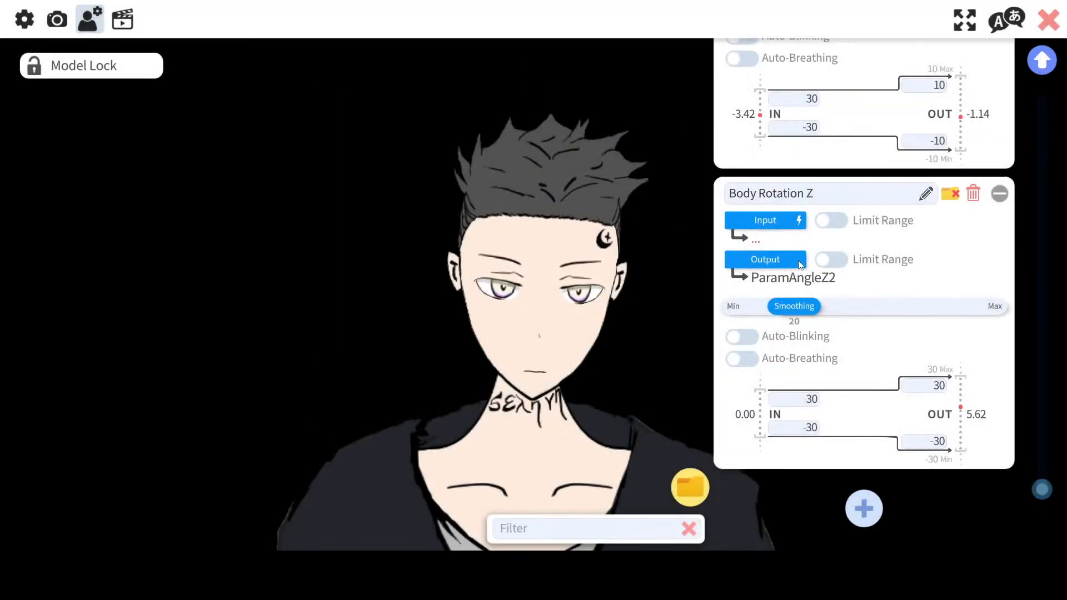
Step: Scroll through Body Rotation Z's output parameter list and cancel without choosing
{"action": "left_click", "coordinate": [800, 265]}
{"action": "scroll", "coordinate": [518, 189], "scroll_direction": "down", "scroll_amount": 10}
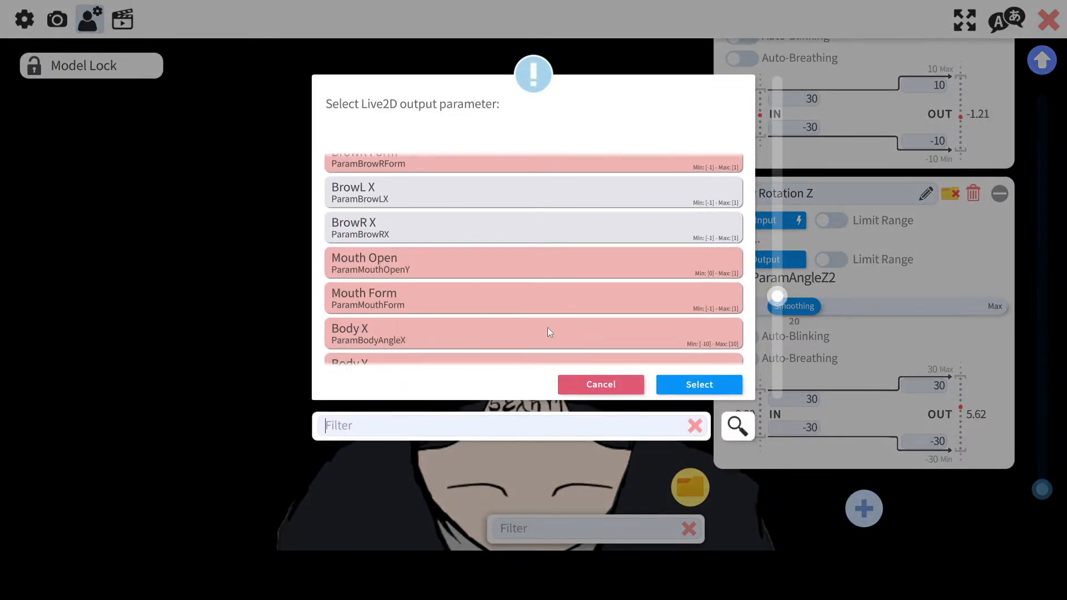
{"action": "left_click", "coordinate": [601, 385]}
Step: Remap Body Rotation Z to output Angle X (ParamAngleX) and input FacePositionX
{"action": "left_click", "coordinate": [739, 260]}
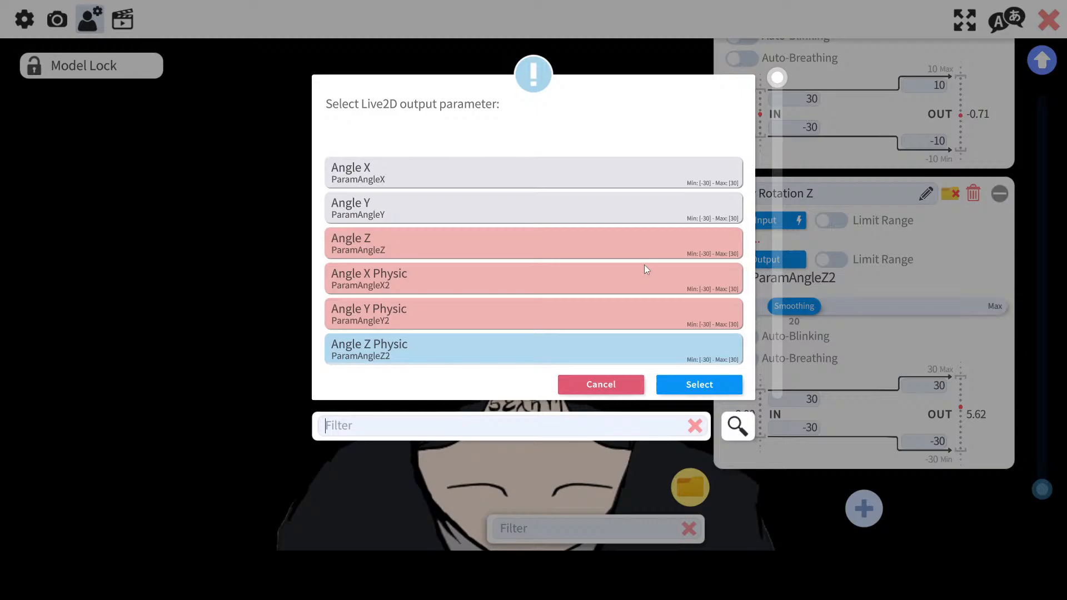
{"action": "double_click", "coordinate": [515, 199]}
{"action": "left_click", "coordinate": [776, 256]}
{"action": "double_click", "coordinate": [546, 173]}
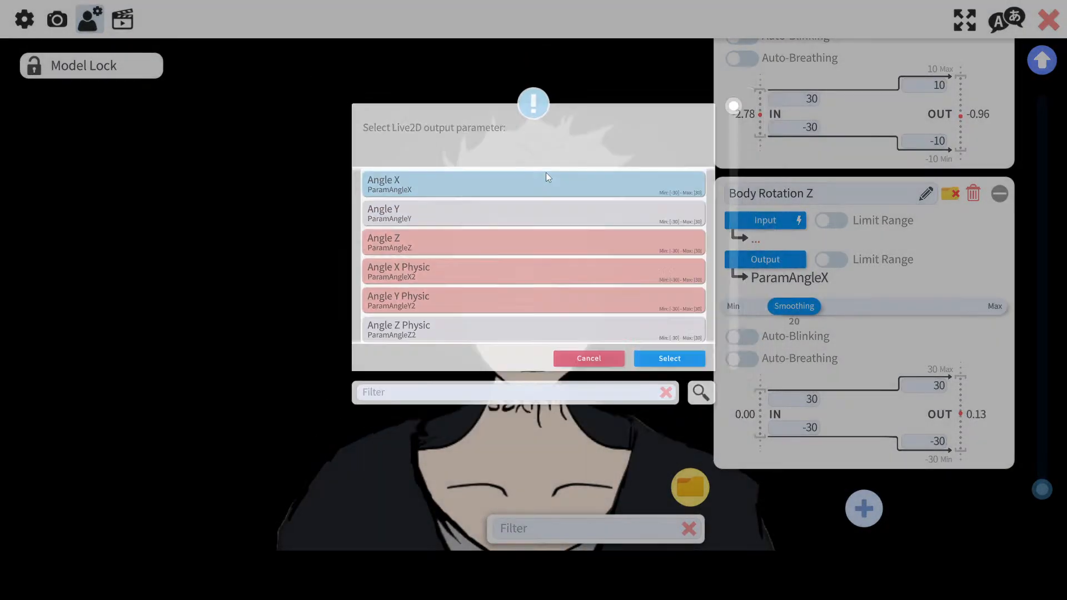
{"action": "left_click", "coordinate": [796, 222]}
{"action": "double_click", "coordinate": [485, 206]}
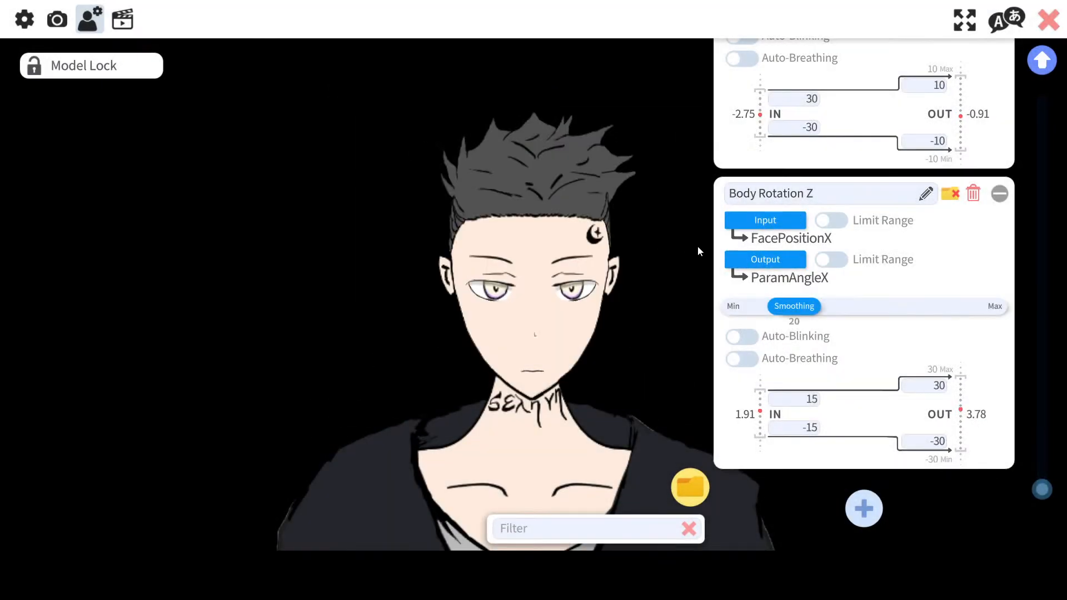
Step: Look through Body Rotation Z's output parameter options again, cancelling each time without a change
{"action": "left_click", "coordinate": [752, 257]}
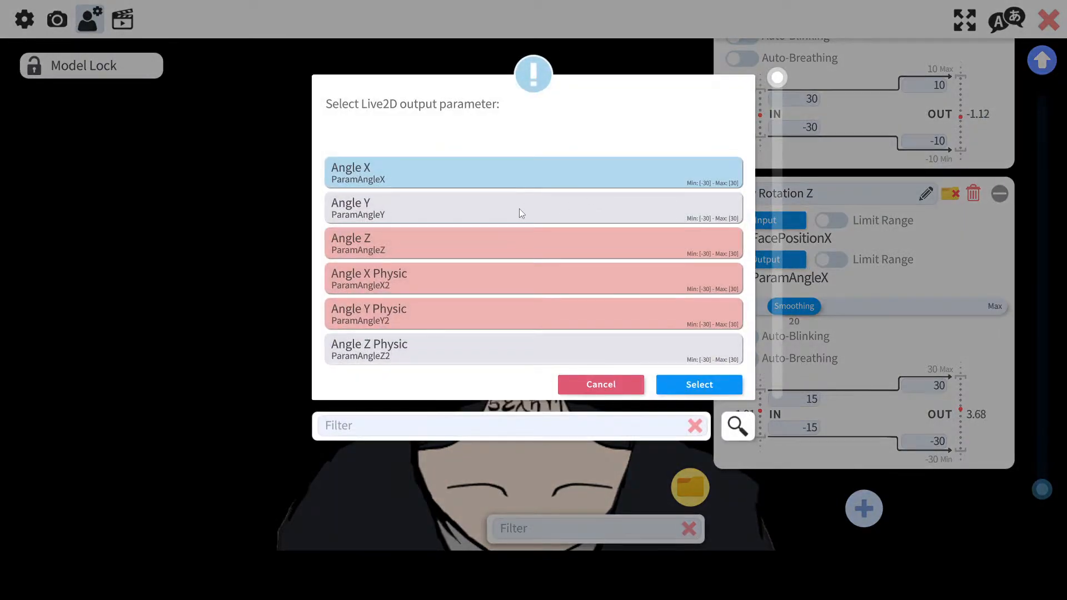
{"action": "scroll", "coordinate": [631, 214], "scroll_direction": "down", "scroll_amount": 3}
{"action": "scroll", "coordinate": [634, 217], "scroll_direction": "down", "scroll_amount": 6}
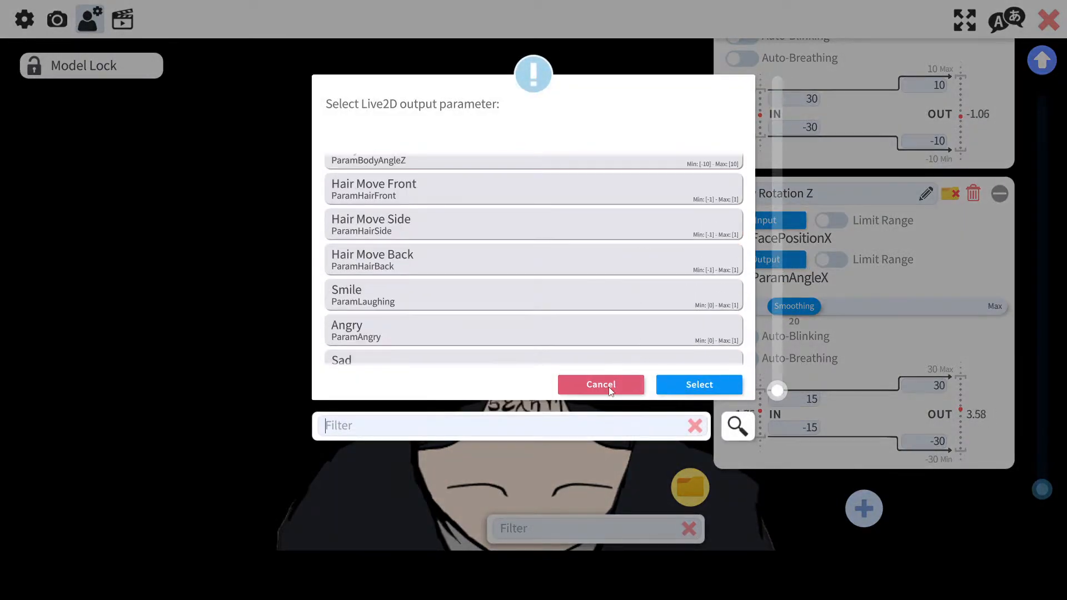
{"action": "left_click", "coordinate": [610, 385]}
{"action": "left_click", "coordinate": [790, 259]}
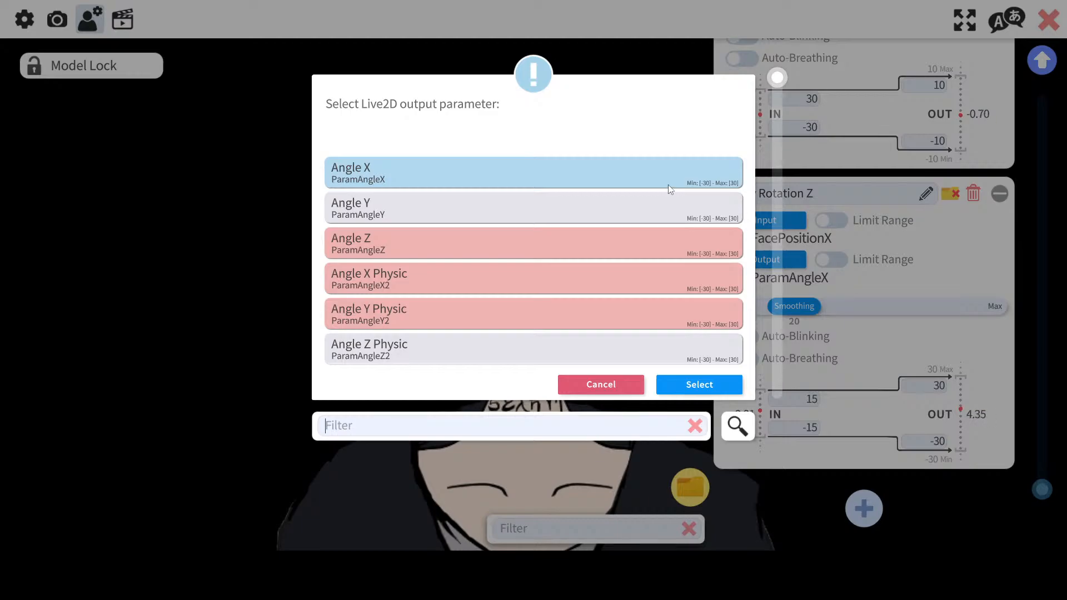
{"action": "left_click", "coordinate": [452, 352]}
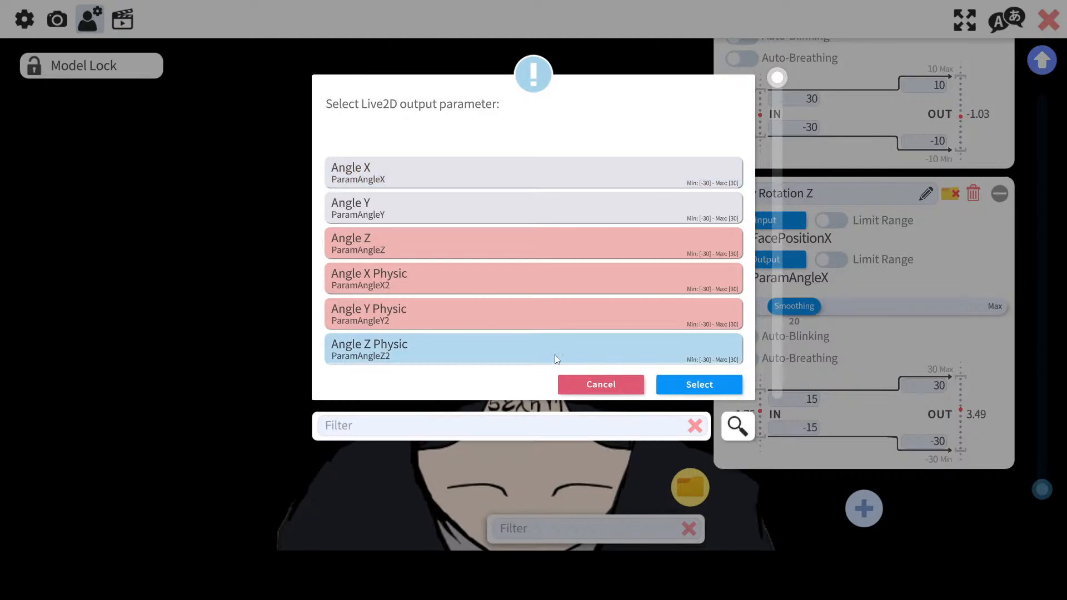
{"action": "left_click", "coordinate": [600, 384]}
Step: Set Body Rotation Z's input to the empty '-' entry and review its output list without changing it
{"action": "left_click", "coordinate": [764, 229]}
{"action": "double_click", "coordinate": [531, 172]}
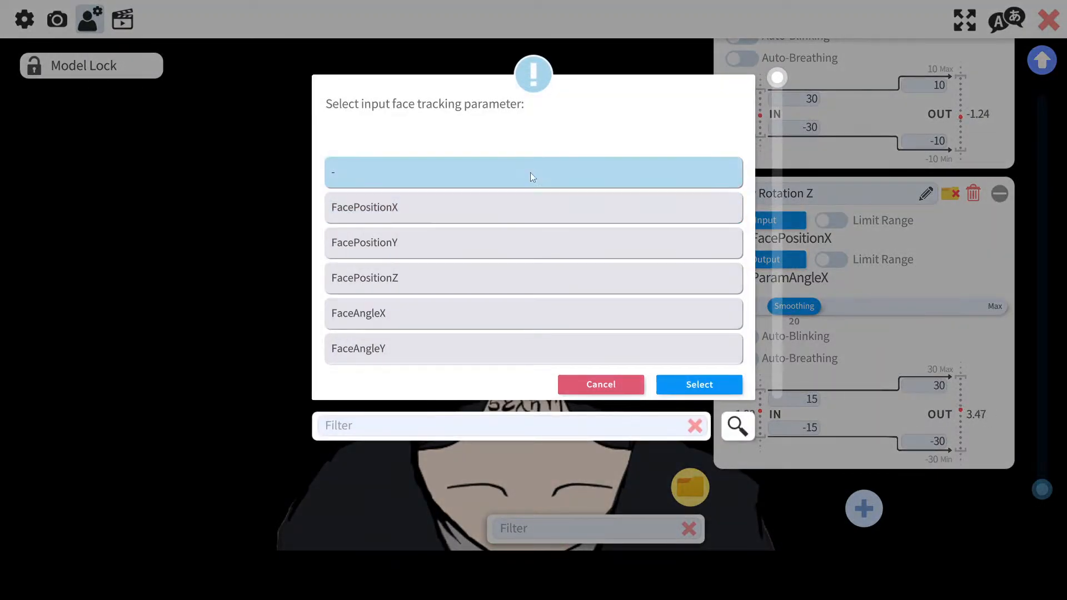
{"action": "left_click", "coordinate": [765, 259]}
{"action": "left_click_drag", "start_coordinate": [777, 77], "coordinate": [777, 380]}
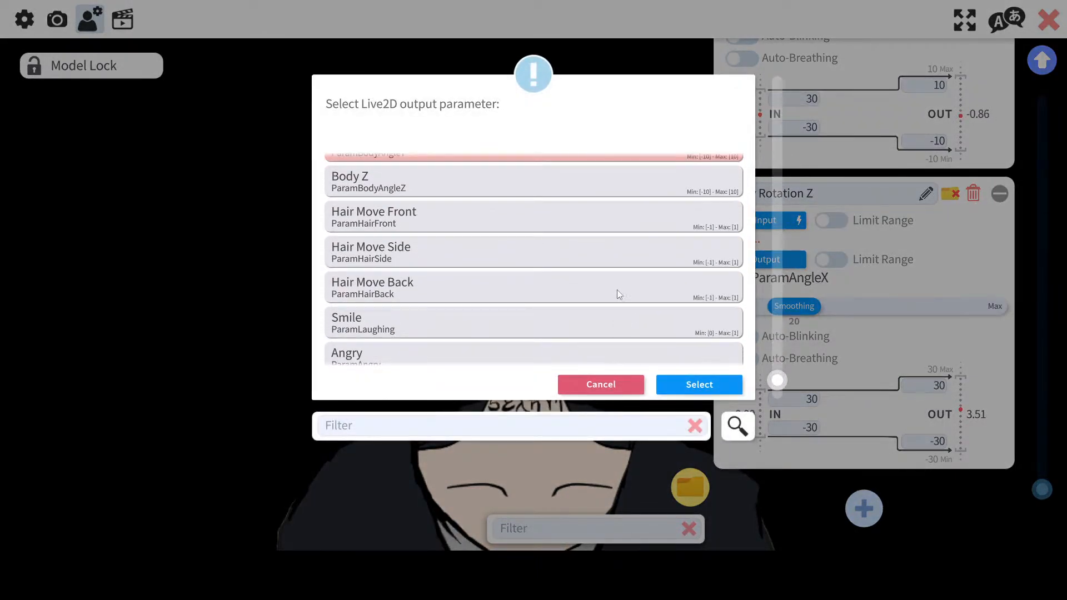
{"action": "scroll", "coordinate": [617, 294], "scroll_direction": "down", "scroll_amount": 1}
{"action": "left_click", "coordinate": [602, 383]}
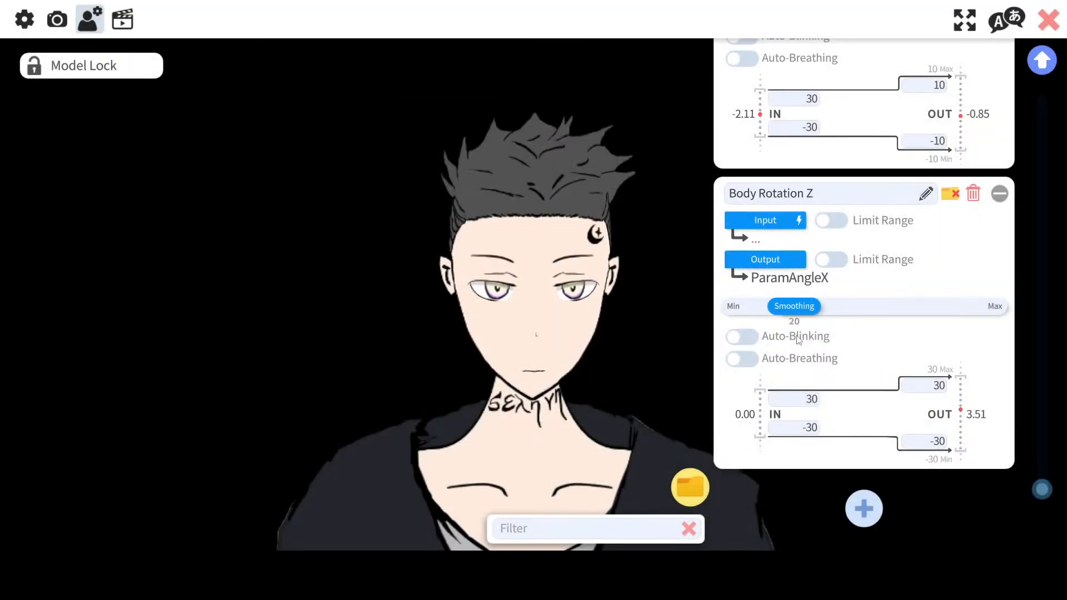
Step: Change Face Lean Rotation's input to FaceAngleZ
{"action": "left_click_drag", "start_coordinate": [1041, 489], "coordinate": [1039, 170]}
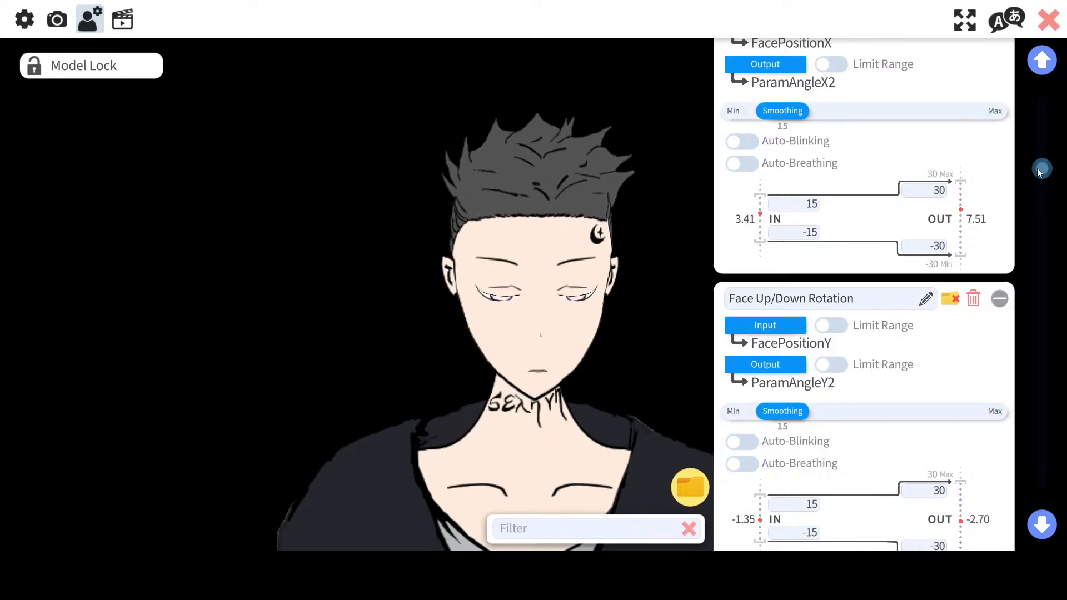
{"action": "left_click_drag", "start_coordinate": [1038, 170], "coordinate": [1022, 201]}
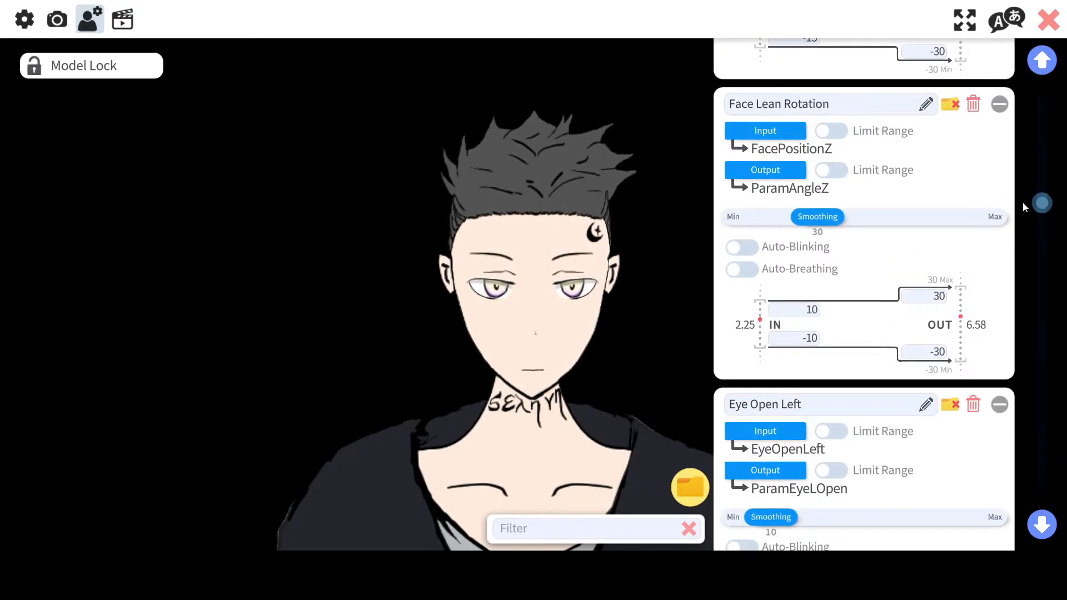
{"action": "left_click", "coordinate": [776, 131]}
{"action": "scroll", "coordinate": [529, 303], "scroll_direction": "down", "scroll_amount": 1}
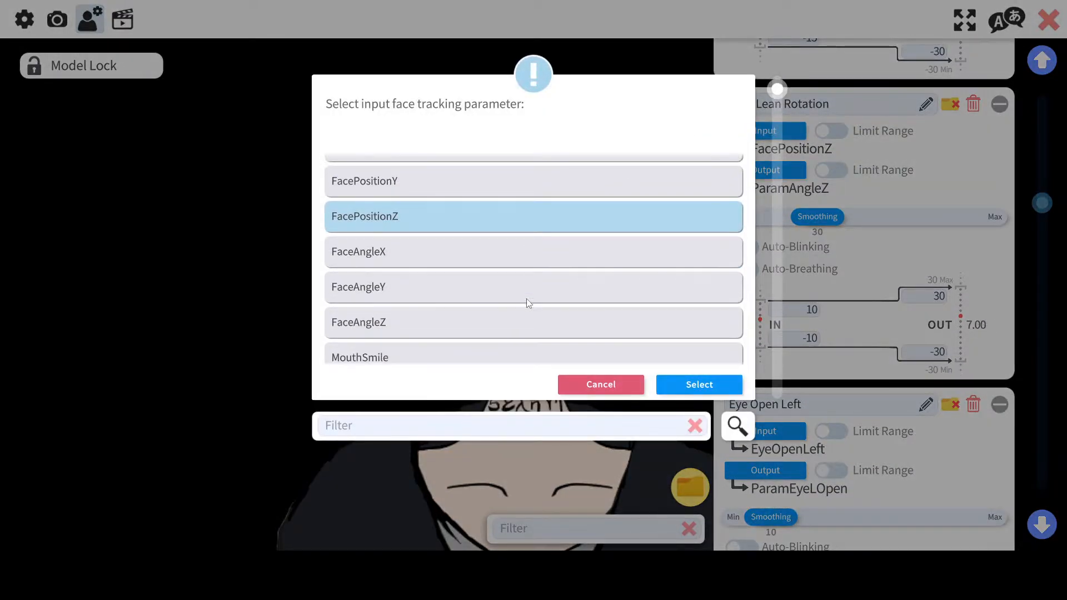
{"action": "scroll", "coordinate": [525, 298], "scroll_direction": "down", "scroll_amount": 1}
{"action": "double_click", "coordinate": [519, 295]}
Step: Open Face Lean Rotation's output parameter list and cancel without choosing
{"action": "scroll", "coordinate": [760, 213], "scroll_direction": "up", "scroll_amount": 1}
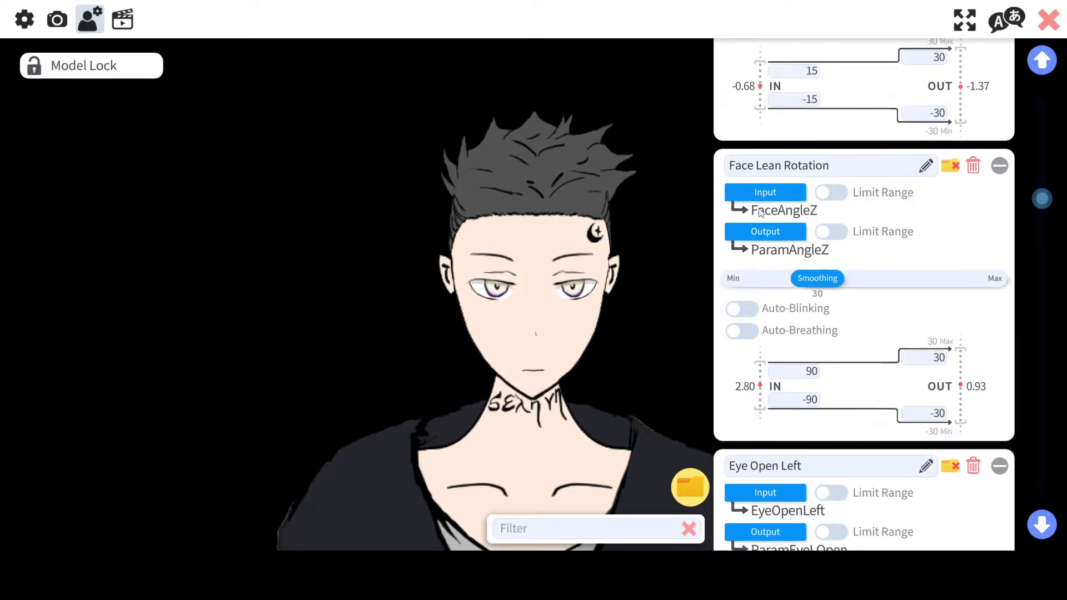
{"action": "scroll", "coordinate": [760, 213], "scroll_direction": "up", "scroll_amount": 2}
{"action": "left_click", "coordinate": [743, 389]}
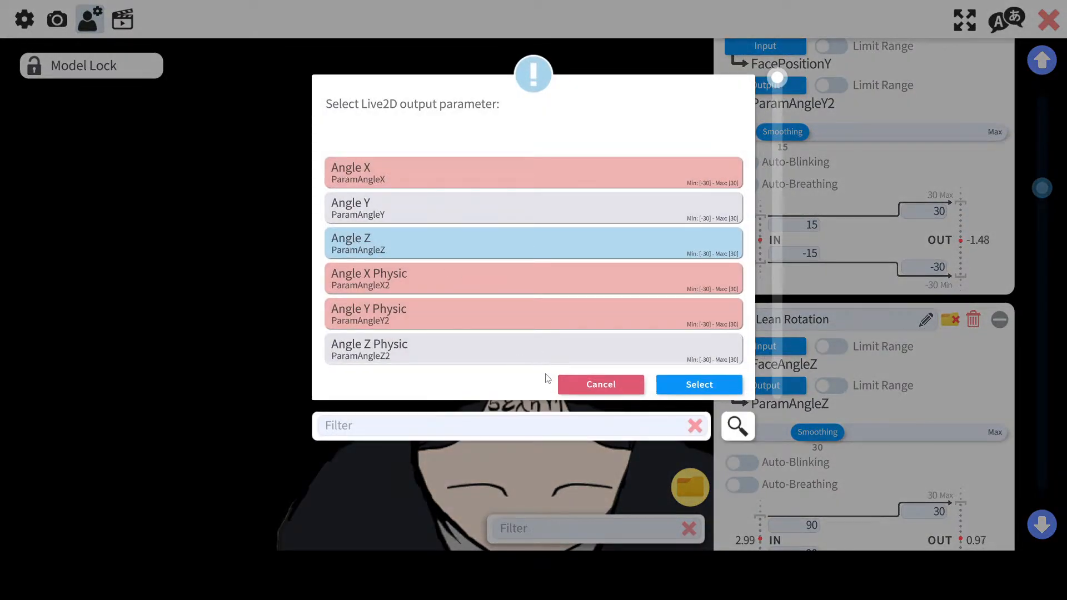
{"action": "left_click", "coordinate": [594, 384]}
Step: Set Face Lean Rotation's input back to FacePositionZ
{"action": "scroll", "coordinate": [723, 302], "scroll_direction": "up", "scroll_amount": 1}
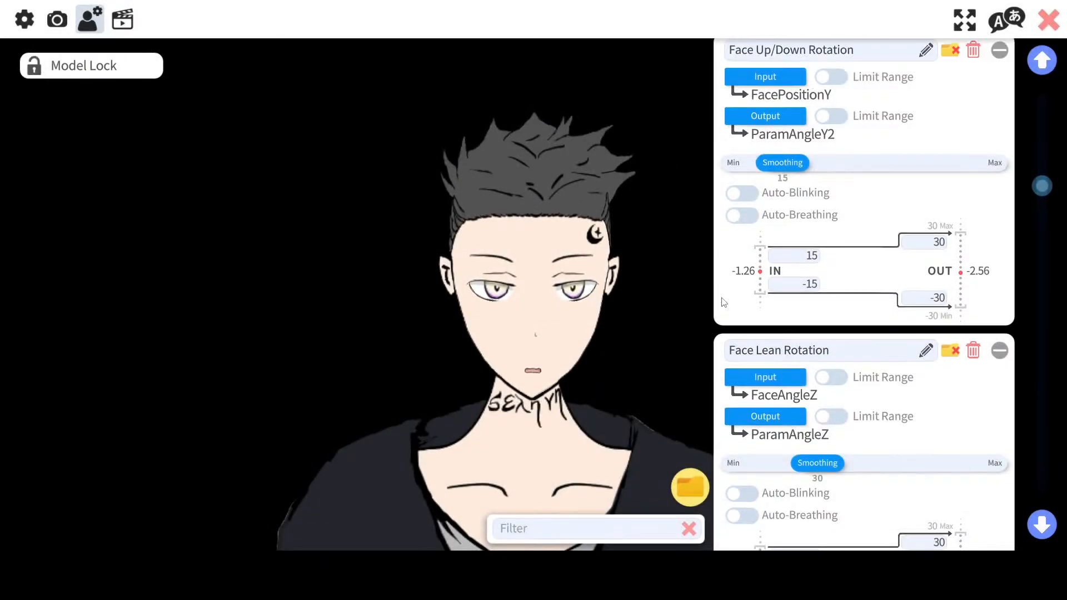
{"action": "scroll", "coordinate": [723, 302], "scroll_direction": "up", "scroll_amount": 5}
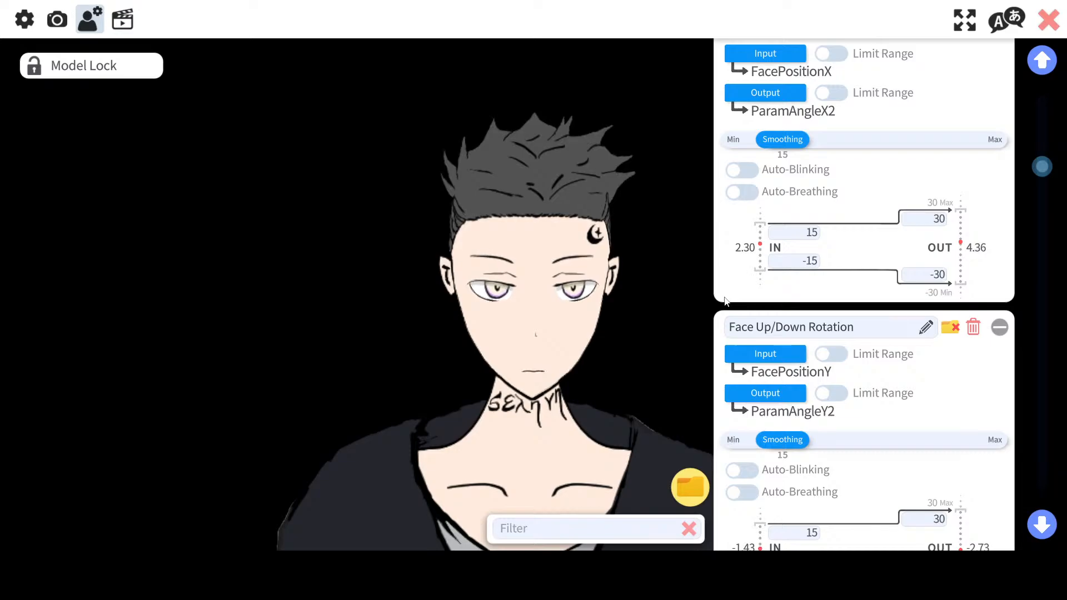
{"action": "scroll", "coordinate": [724, 301], "scroll_direction": "down", "scroll_amount": 4}
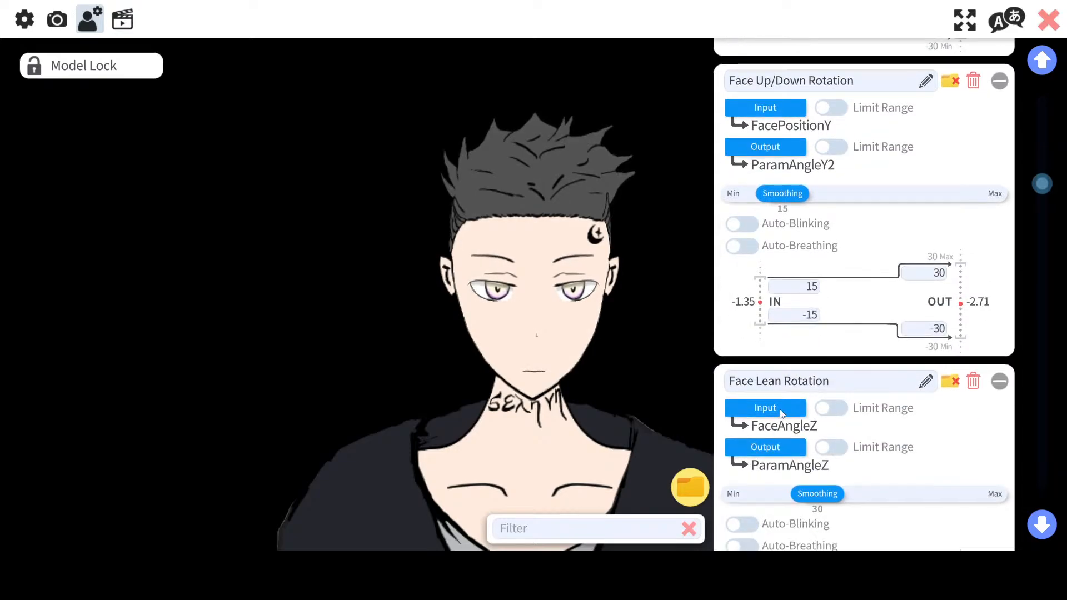
{"action": "left_click", "coordinate": [782, 414]}
{"action": "scroll", "coordinate": [475, 284], "scroll_direction": "down", "scroll_amount": 5}
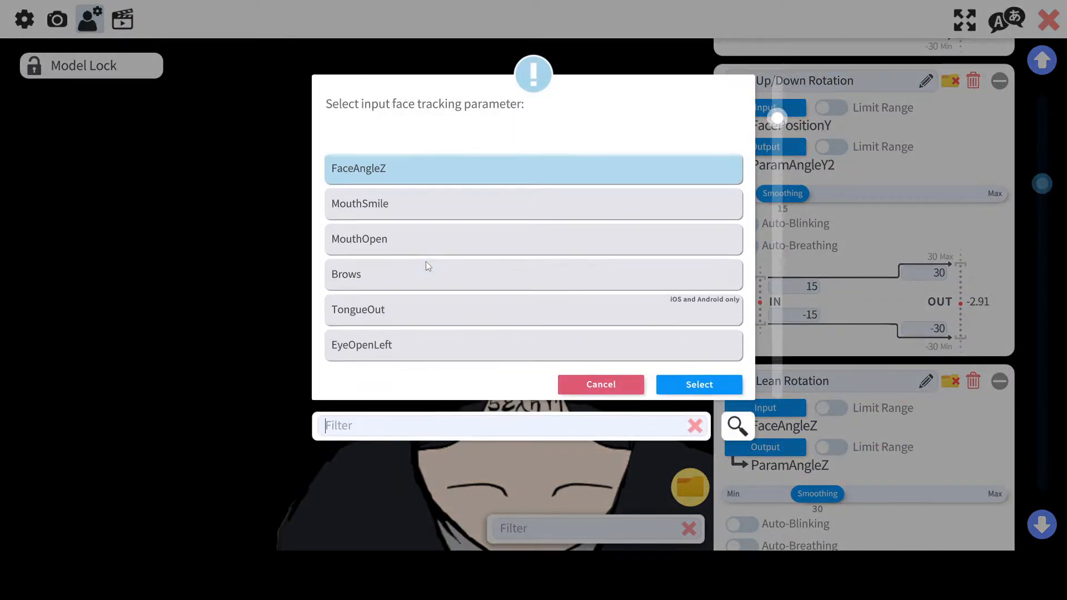
{"action": "scroll", "coordinate": [426, 261], "scroll_direction": "down", "scroll_amount": 3}
{"action": "scroll", "coordinate": [425, 261], "scroll_direction": "up", "scroll_amount": 6}
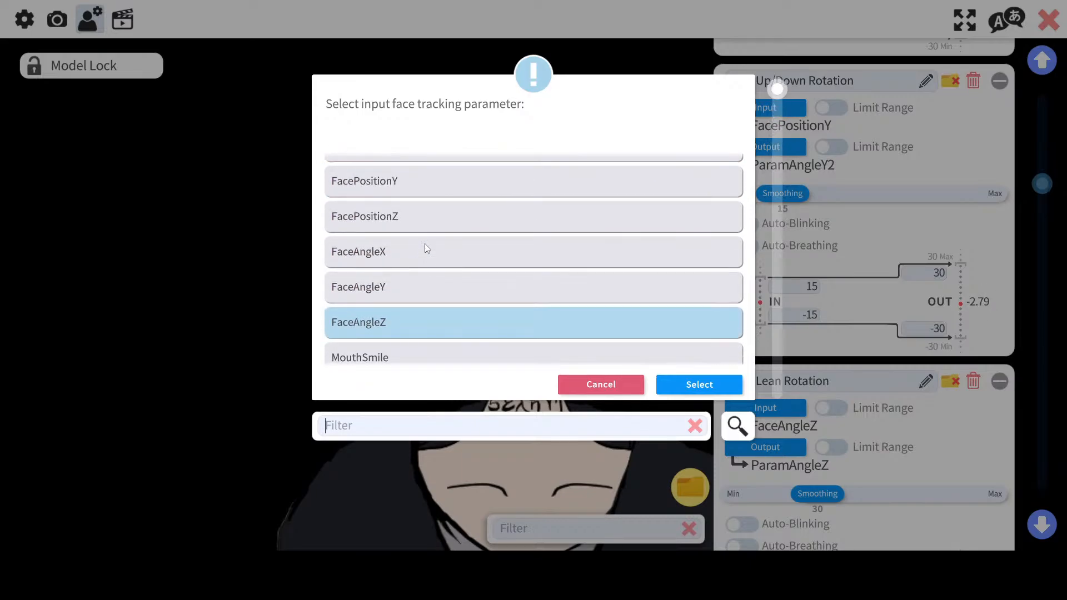
{"action": "double_click", "coordinate": [422, 219]}
Step: Set Face Lean Rotation's output to Angle Z Physic (ParamAngleZ2)
{"action": "left_click", "coordinate": [775, 448]}
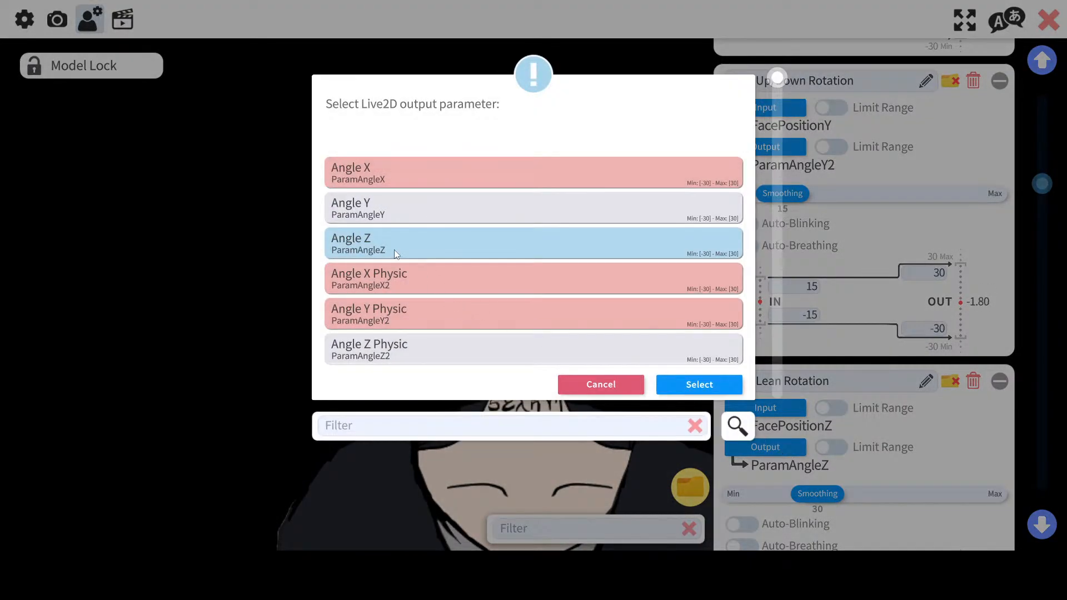
{"action": "left_click", "coordinate": [425, 353]}
{"action": "double_click", "coordinate": [425, 353]}
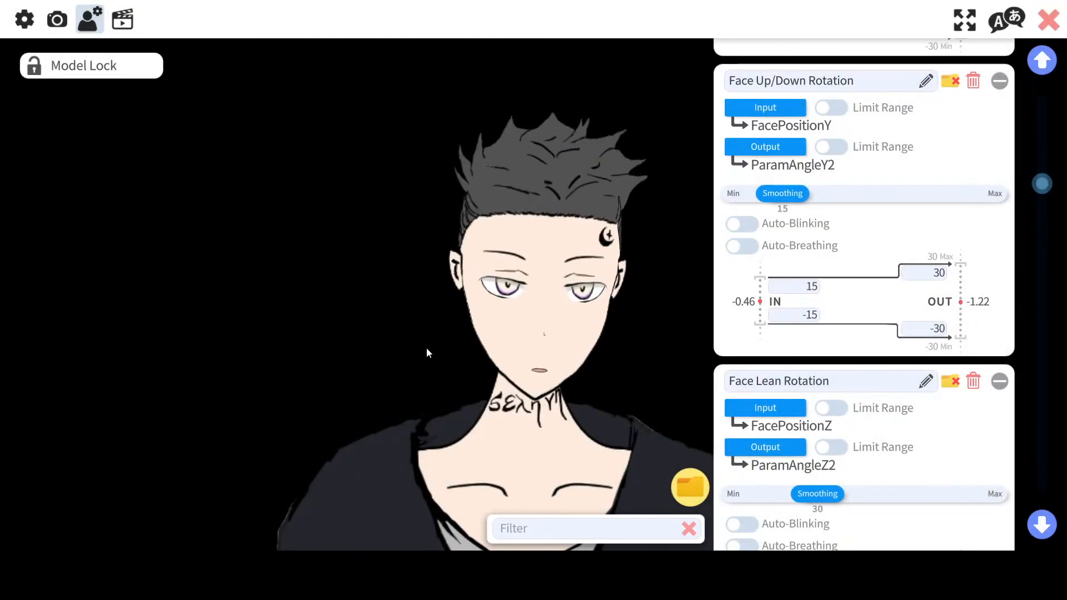
Step: Set Body Rotation Z's output to Body Z (ParamBodyAngleZ)
{"action": "scroll", "coordinate": [847, 324], "scroll_direction": "up", "scroll_amount": 4}
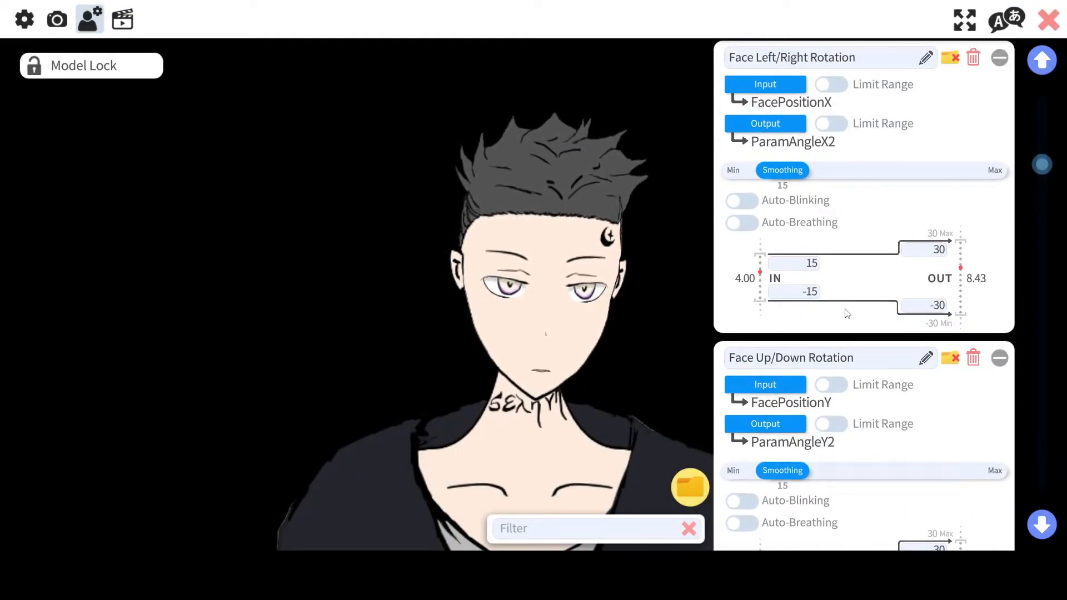
{"action": "left_click_drag", "start_coordinate": [1030, 151], "coordinate": [1026, 492]}
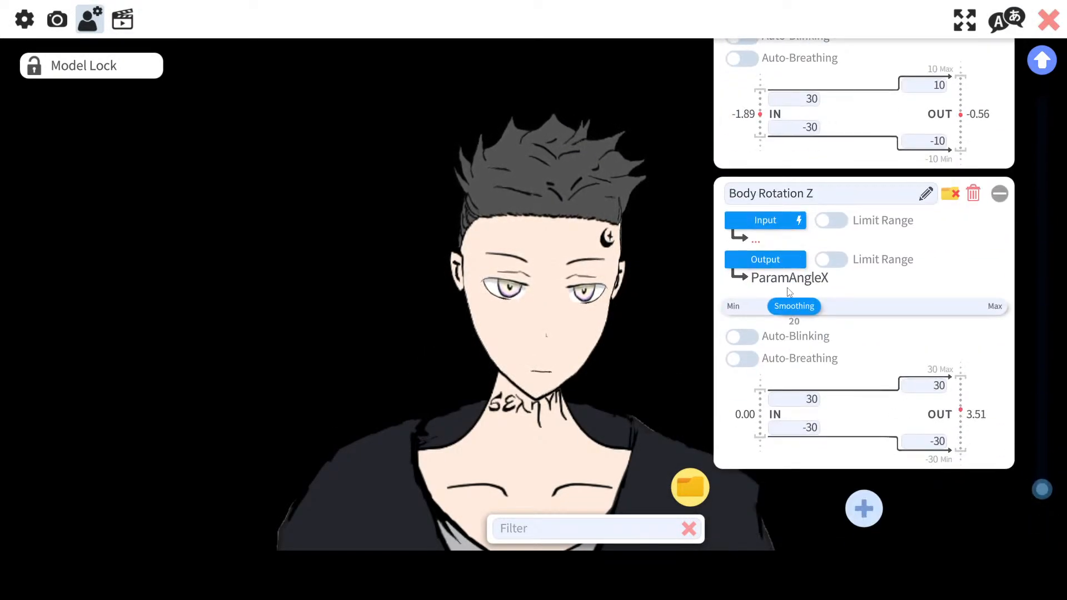
{"action": "left_click", "coordinate": [780, 254]}
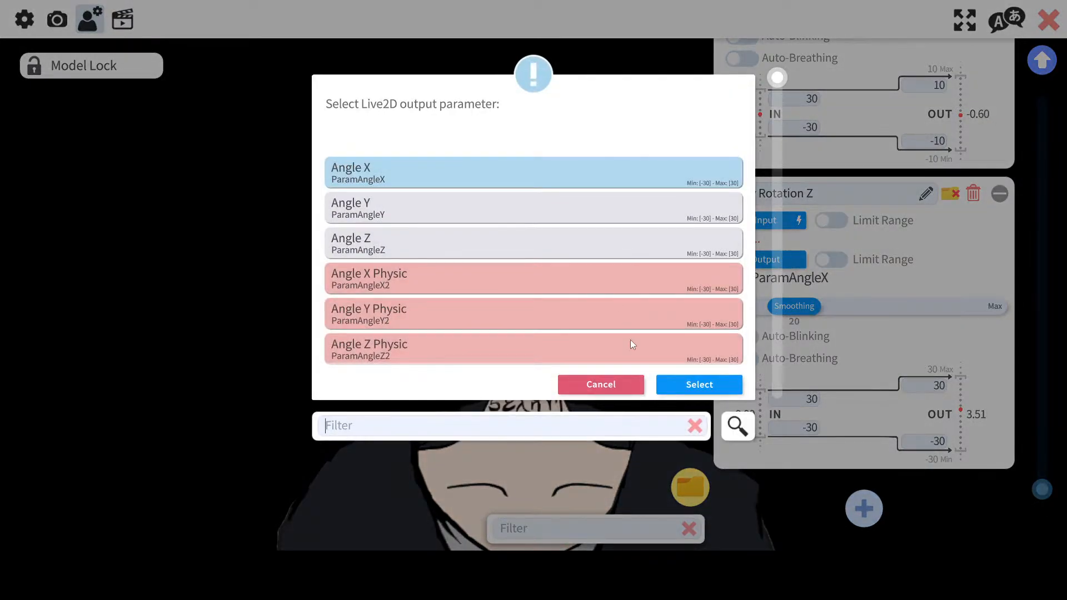
{"action": "scroll", "coordinate": [633, 340], "scroll_direction": "down", "scroll_amount": 3}
{"action": "scroll", "coordinate": [637, 340], "scroll_direction": "up", "scroll_amount": 3}
{"action": "scroll", "coordinate": [637, 340], "scroll_direction": "up", "scroll_amount": 1}
{"action": "scroll", "coordinate": [596, 343], "scroll_direction": "down", "scroll_amount": 9}
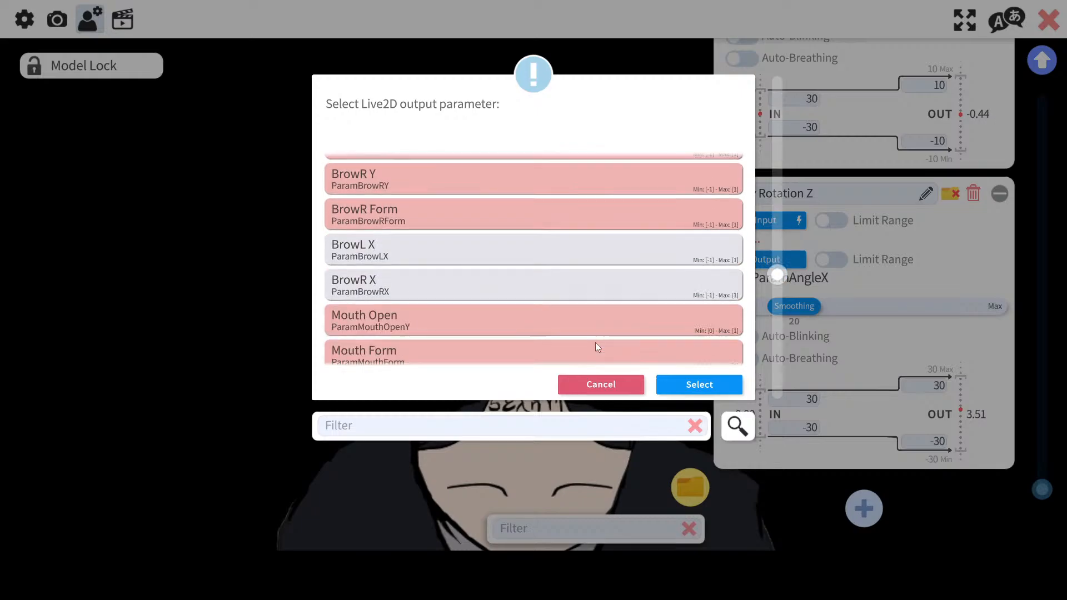
{"action": "double_click", "coordinate": [519, 286]}
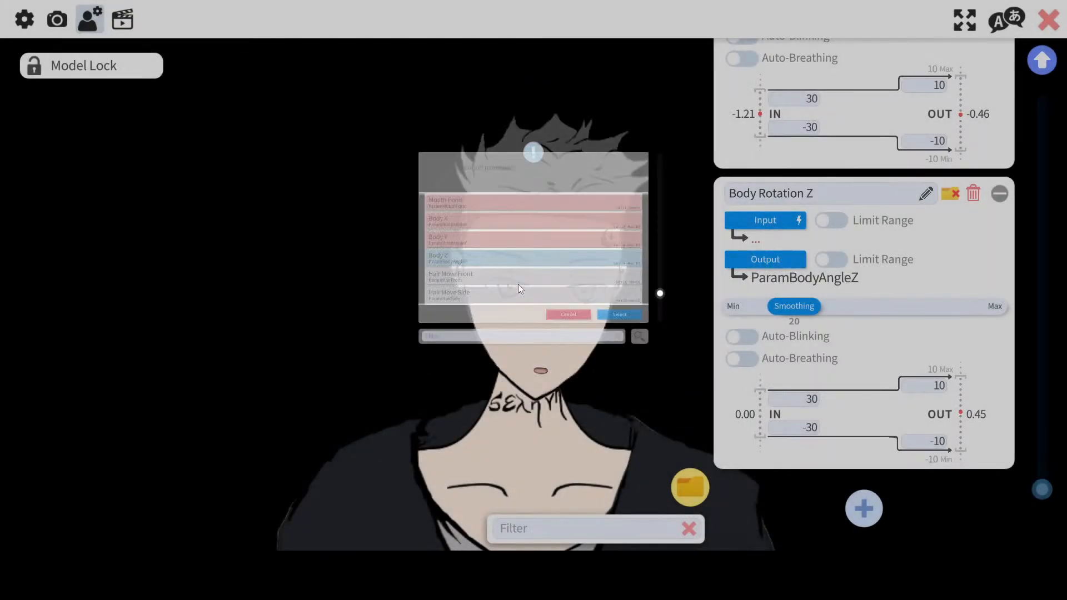
{"action": "scroll", "coordinate": [761, 245], "scroll_direction": "up", "scroll_amount": 2}
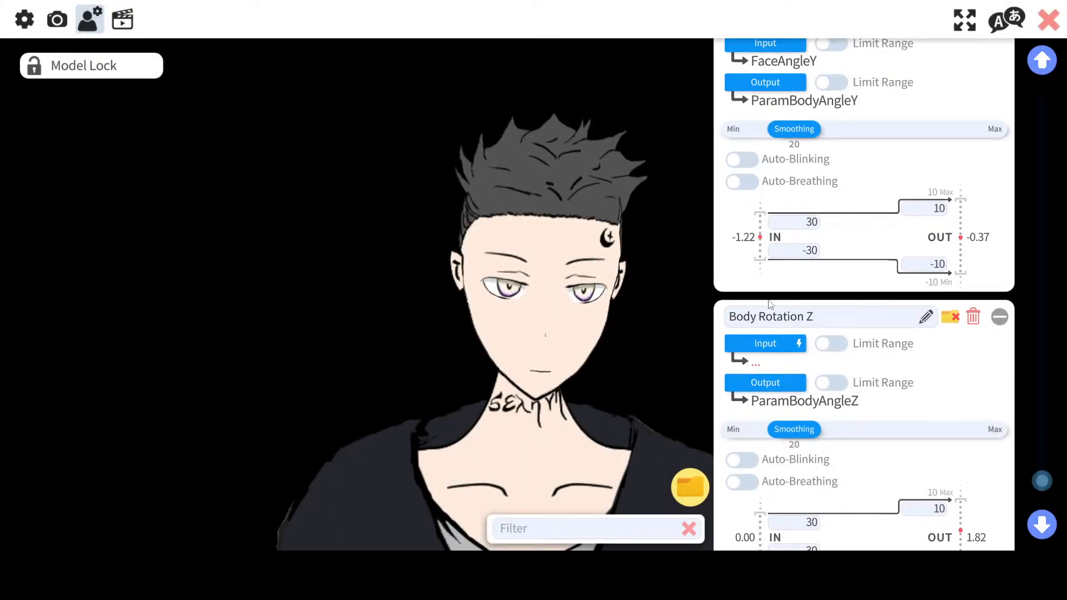
{"action": "scroll", "coordinate": [770, 335], "scroll_direction": "up", "scroll_amount": 5}
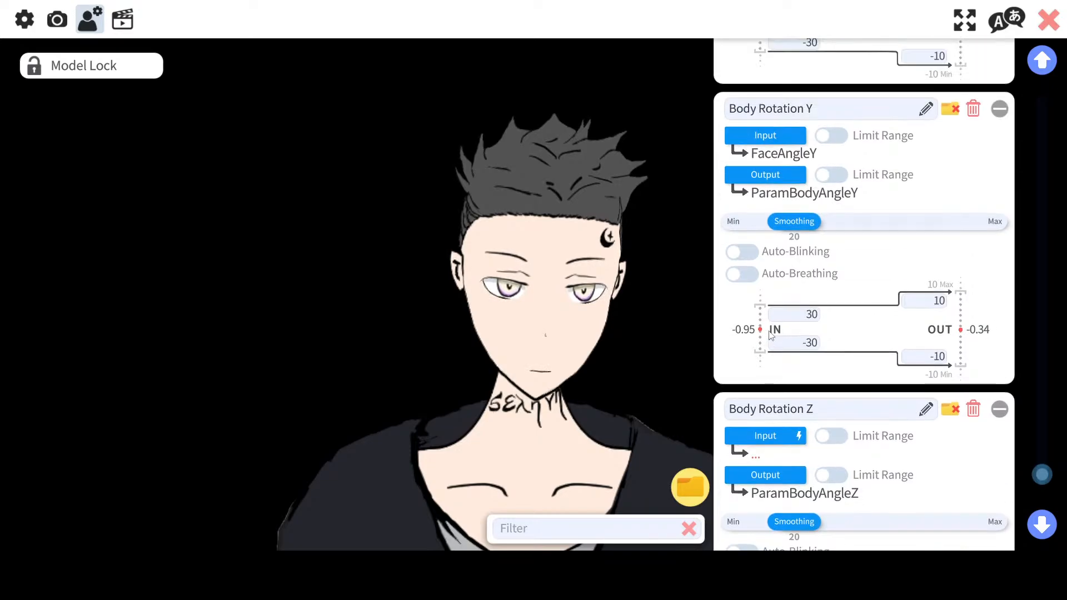
Step: Browse Body Rotation X's input face tracking parameter list and cancel without choosing
{"action": "scroll", "coordinate": [770, 334], "scroll_direction": "up", "scroll_amount": 1}
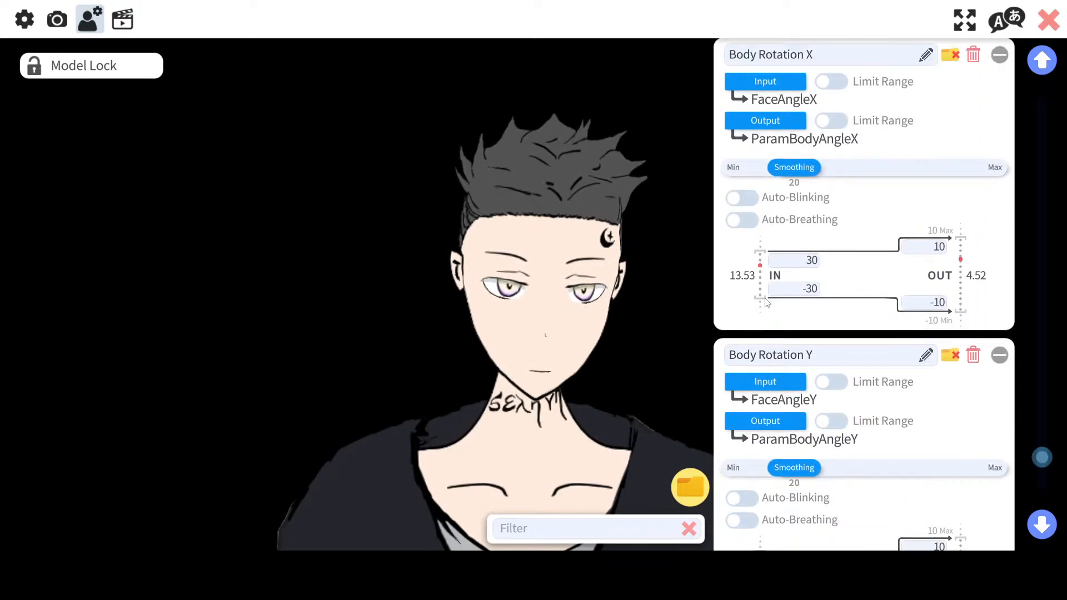
{"action": "left_click", "coordinate": [765, 83]}
{"action": "scroll", "coordinate": [602, 272], "scroll_direction": "down", "scroll_amount": 10}
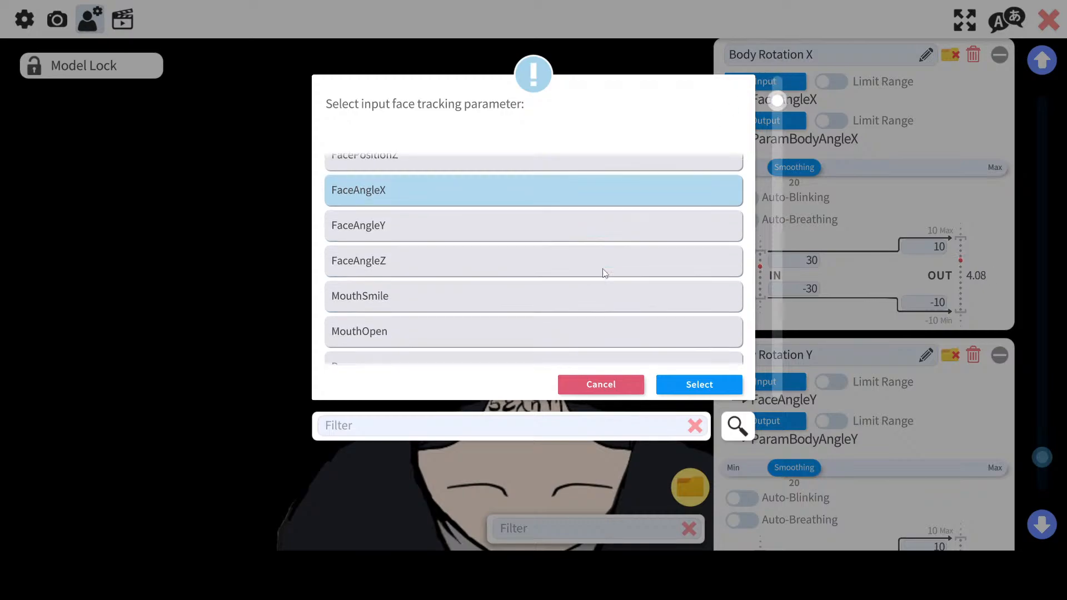
{"action": "scroll", "coordinate": [603, 275], "scroll_direction": "down", "scroll_amount": 15}
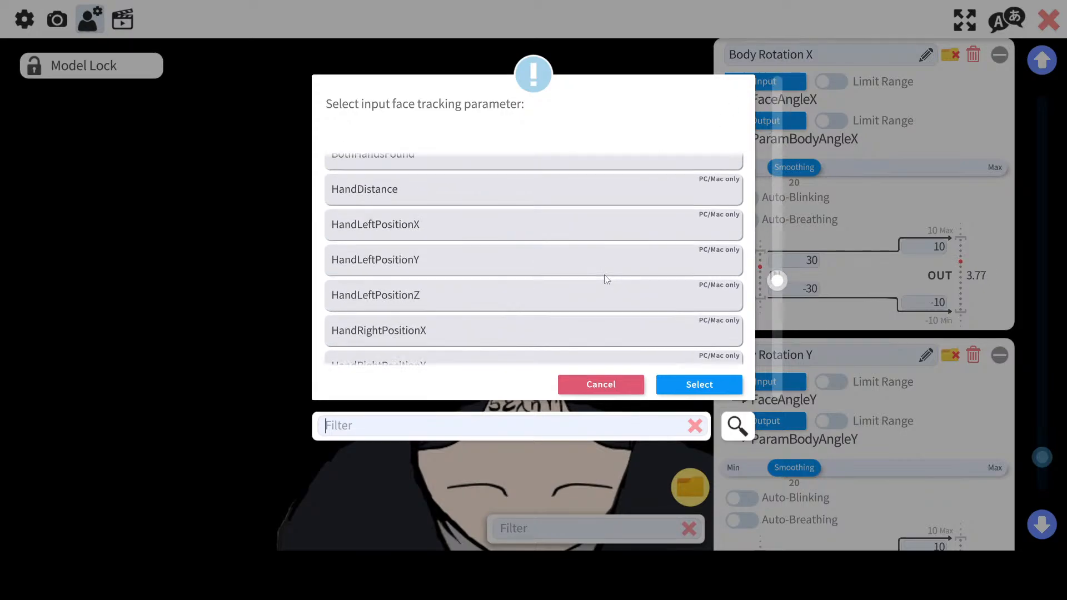
{"action": "scroll", "coordinate": [605, 275], "scroll_direction": "down", "scroll_amount": 3}
{"action": "scroll", "coordinate": [604, 275], "scroll_direction": "up", "scroll_amount": 10}
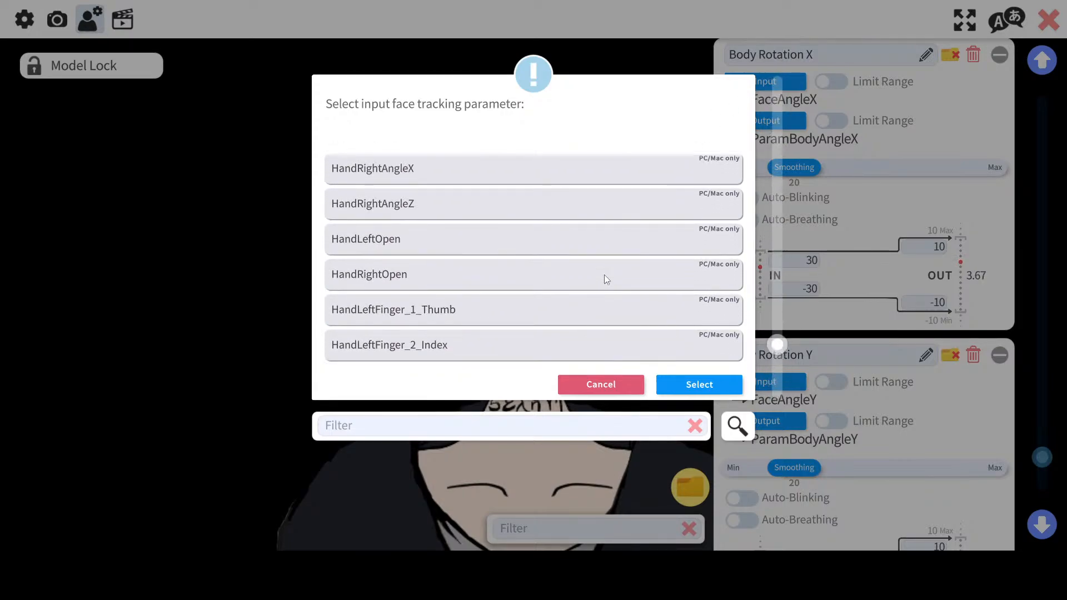
{"action": "scroll", "coordinate": [604, 275], "scroll_direction": "up", "scroll_amount": 12}
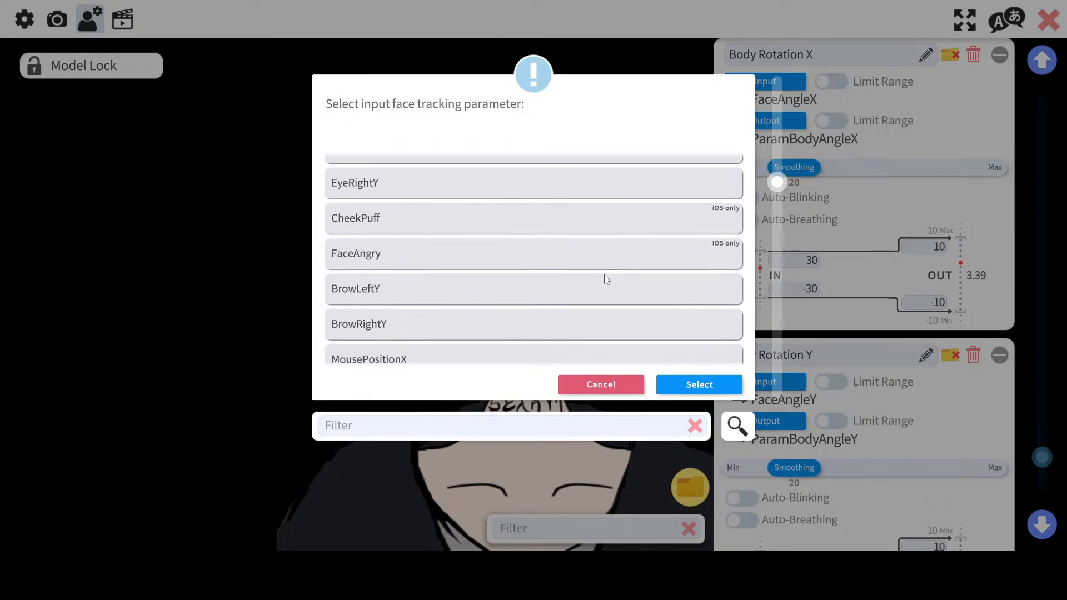
{"action": "scroll", "coordinate": [605, 274], "scroll_direction": "up", "scroll_amount": 5}
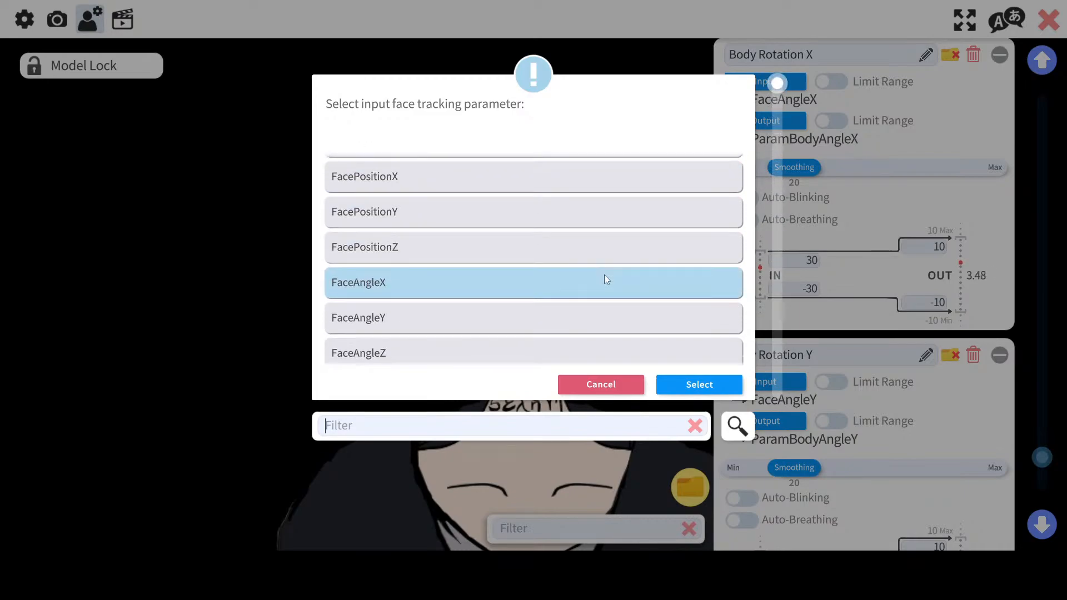
{"action": "scroll", "coordinate": [605, 275], "scroll_direction": "down", "scroll_amount": 2}
{"action": "scroll", "coordinate": [605, 278], "scroll_direction": "down", "scroll_amount": 3}
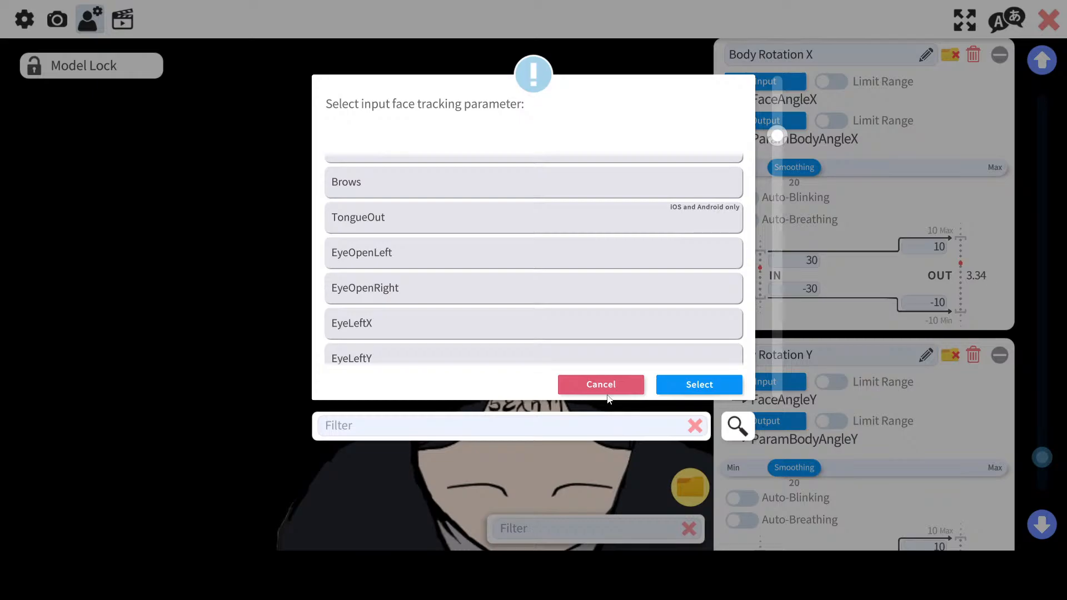
{"action": "left_click", "coordinate": [636, 383]}
Step: Clear Body Rotation X's input by setting it to the empty "-" parameter
{"action": "scroll", "coordinate": [934, 375], "scroll_direction": "down", "scroll_amount": 3}
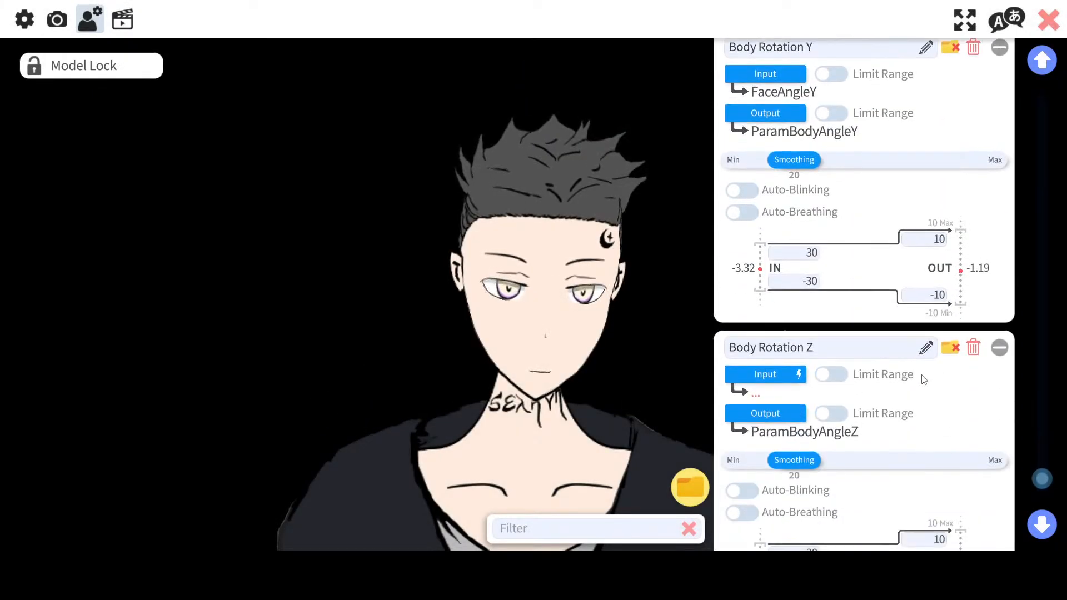
{"action": "scroll", "coordinate": [782, 370], "scroll_direction": "up", "scroll_amount": 3}
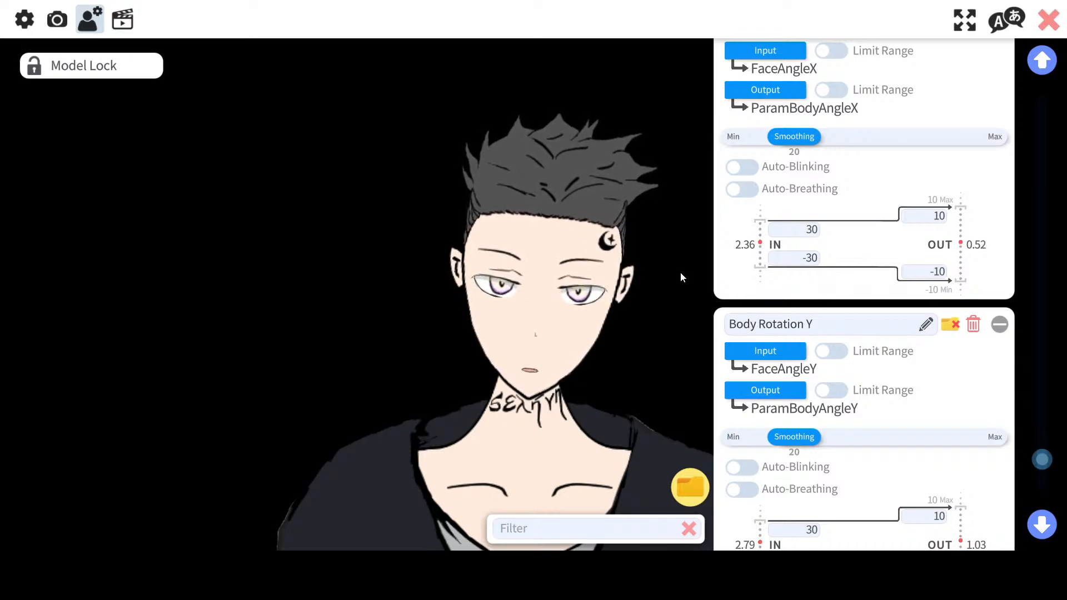
{"action": "scroll", "coordinate": [931, 284], "scroll_direction": "up", "scroll_amount": 3}
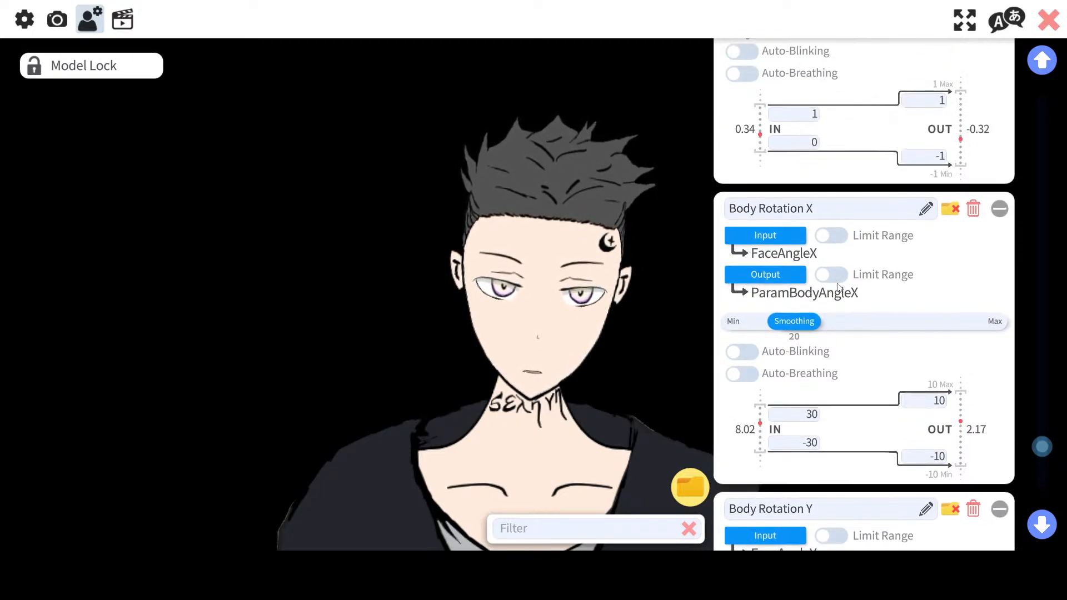
{"action": "scroll", "coordinate": [1013, 293], "scroll_direction": "up", "scroll_amount": 3}
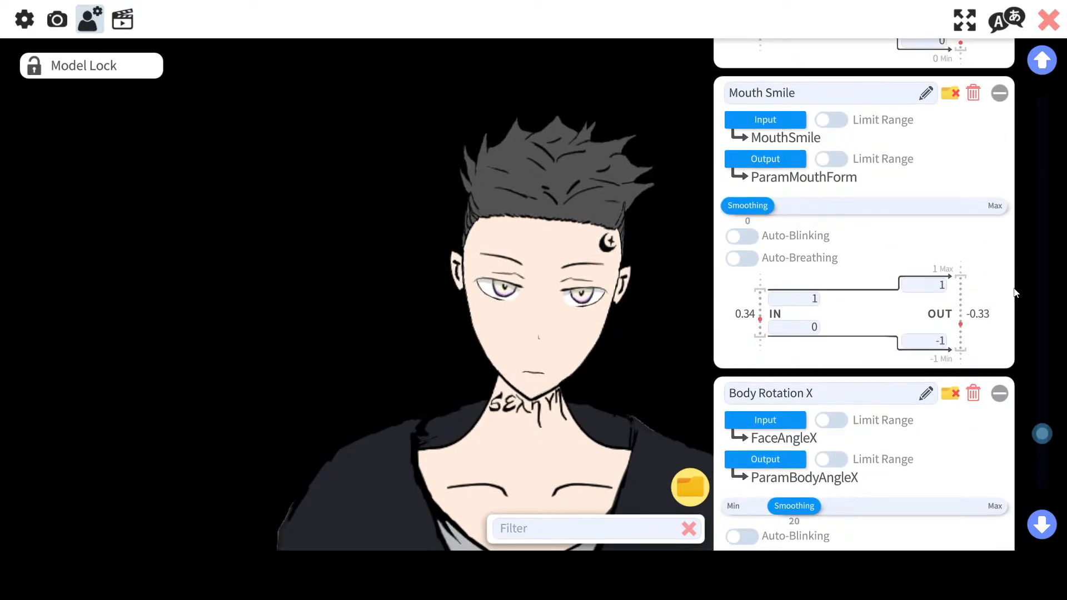
{"action": "scroll", "coordinate": [1014, 293], "scroll_direction": "down", "scroll_amount": 3}
{"action": "left_click", "coordinate": [796, 281]}
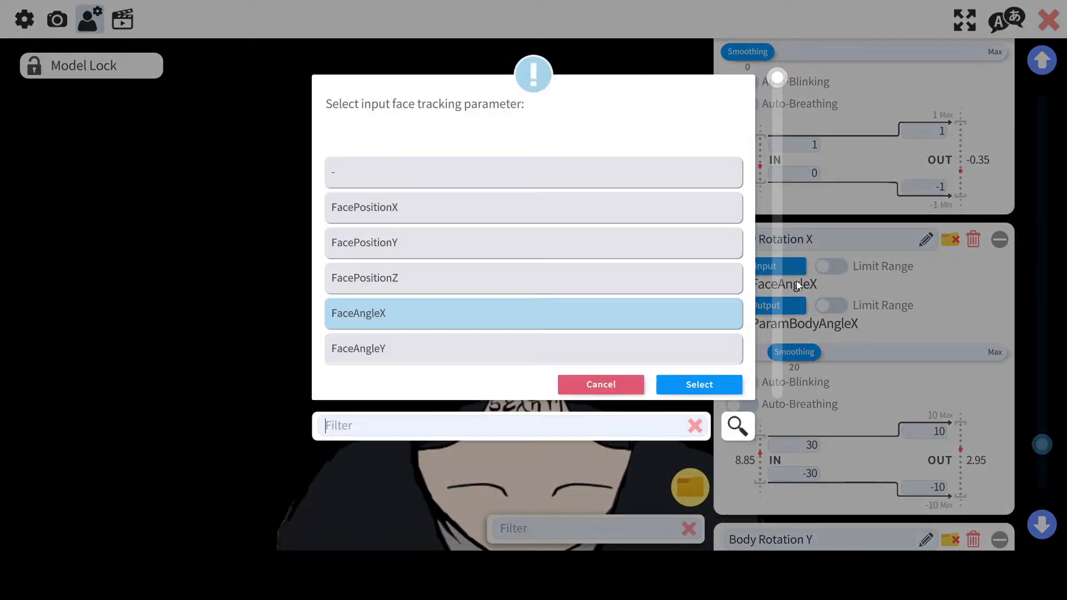
{"action": "left_click", "coordinate": [457, 182]}
{"action": "left_click", "coordinate": [698, 385]}
Step: Clear Body Rotation Y's input by setting it to the empty "-" parameter
{"action": "scroll", "coordinate": [778, 356], "scroll_direction": "down", "scroll_amount": 3}
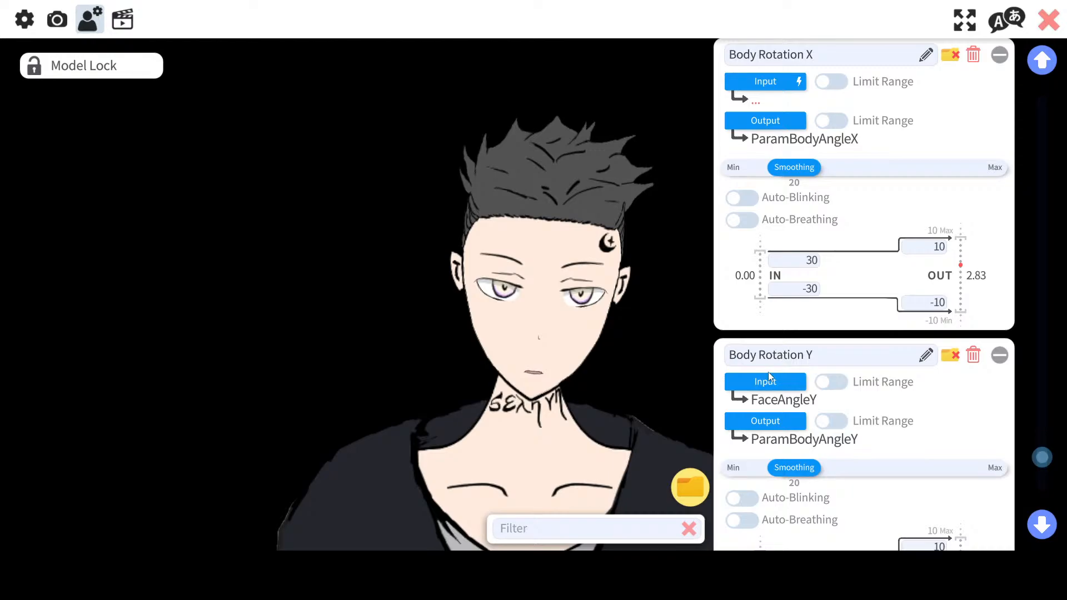
{"action": "left_click", "coordinate": [768, 377]}
{"action": "left_click", "coordinate": [447, 172]}
{"action": "left_click", "coordinate": [698, 384]}
Step: Review the model's parameter mappings from the body rotations up to the Physics Settings
{"action": "scroll", "coordinate": [926, 203], "scroll_direction": "up", "scroll_amount": 2}
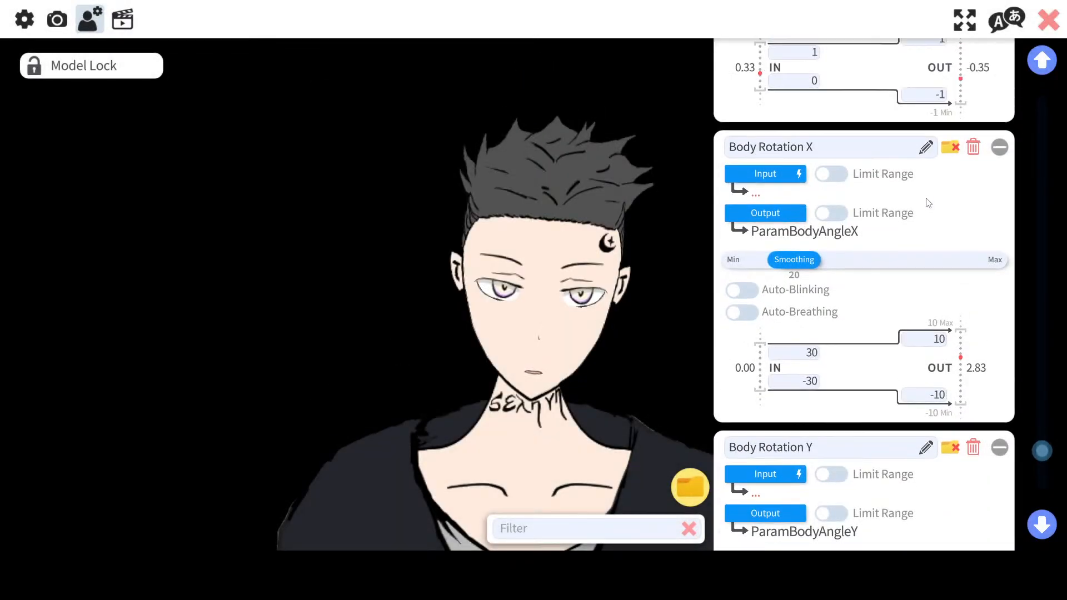
{"action": "scroll", "coordinate": [927, 203], "scroll_direction": "up", "scroll_amount": 6}
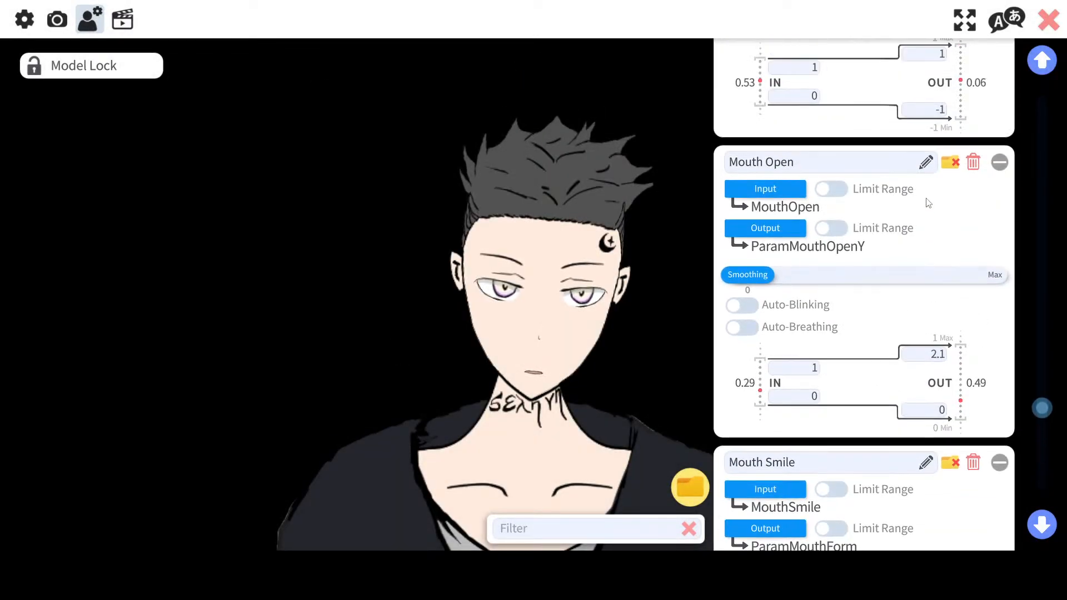
{"action": "scroll", "coordinate": [927, 203], "scroll_direction": "up", "scroll_amount": 10}
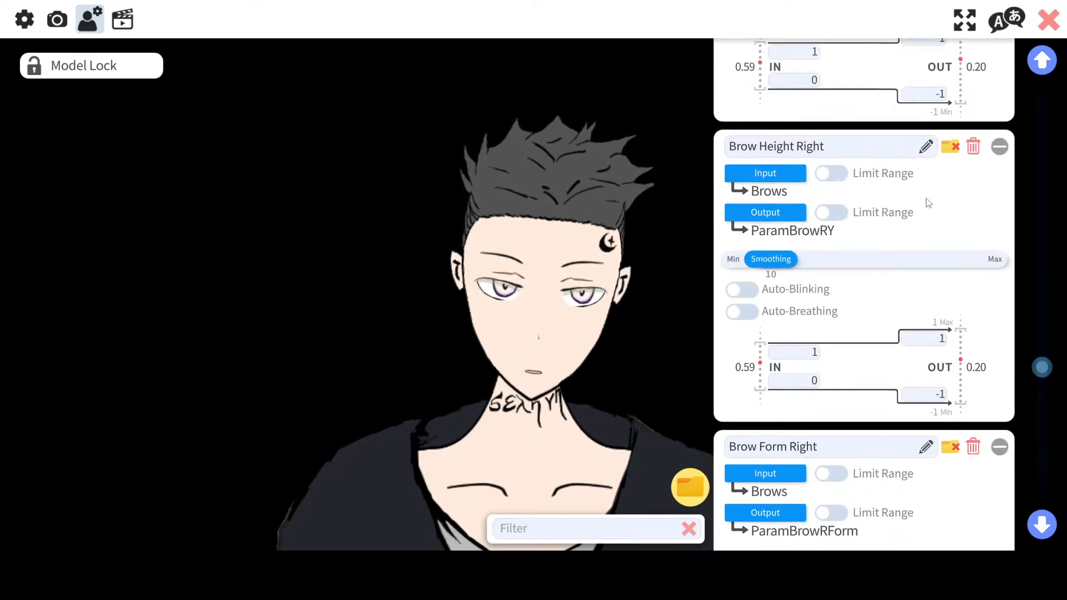
{"action": "scroll", "coordinate": [927, 202], "scroll_direction": "up", "scroll_amount": 8}
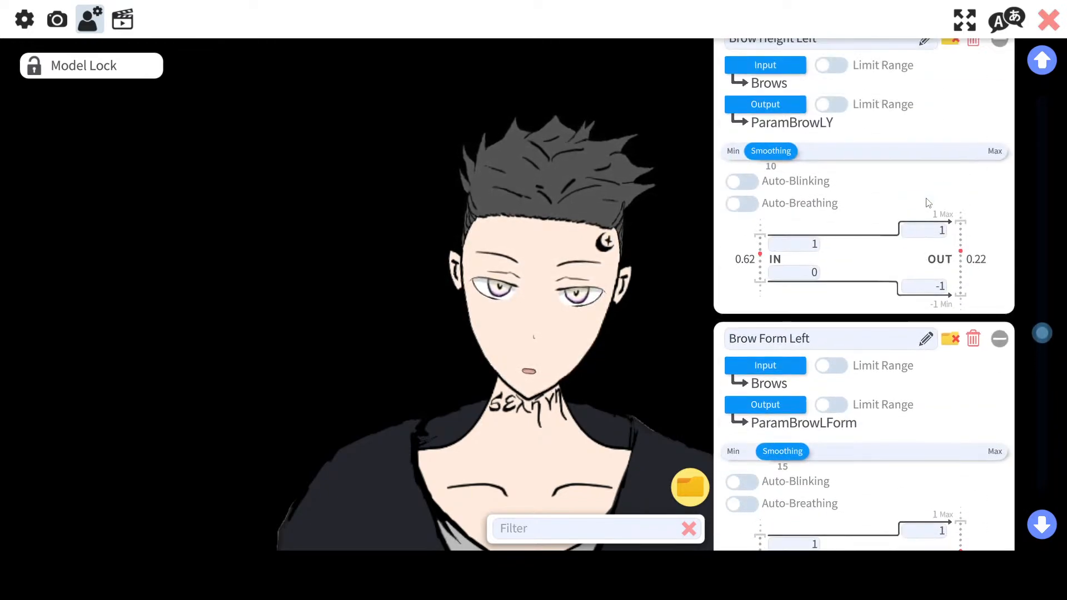
{"action": "scroll", "coordinate": [927, 203], "scroll_direction": "up", "scroll_amount": 8}
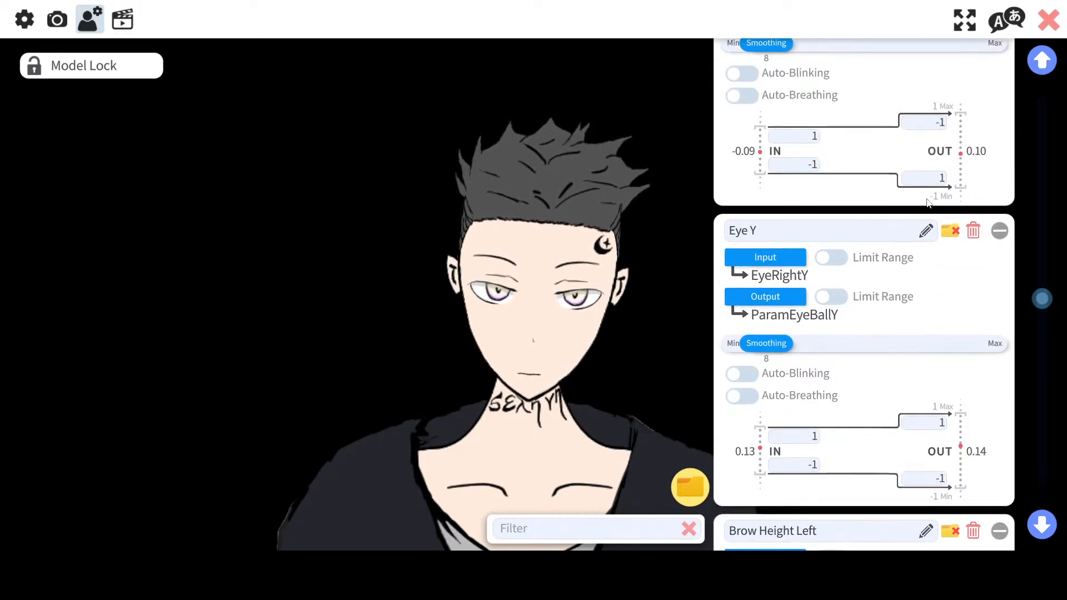
{"action": "scroll", "coordinate": [927, 203], "scroll_direction": "up", "scroll_amount": 8}
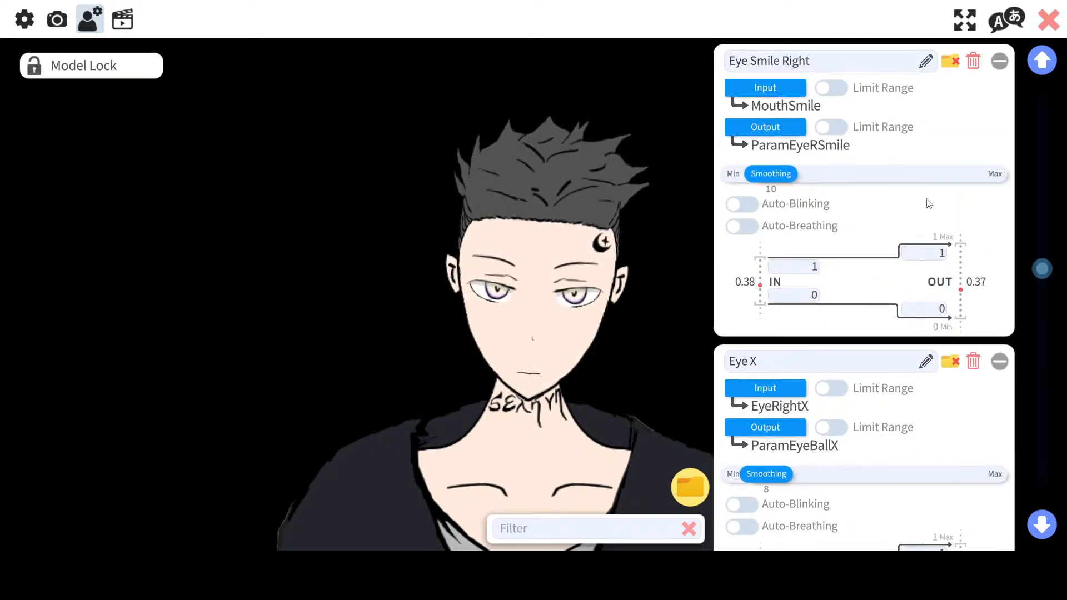
{"action": "scroll", "coordinate": [927, 203], "scroll_direction": "down", "scroll_amount": 6}
{"action": "scroll", "coordinate": [927, 203], "scroll_direction": "up", "scroll_amount": 2}
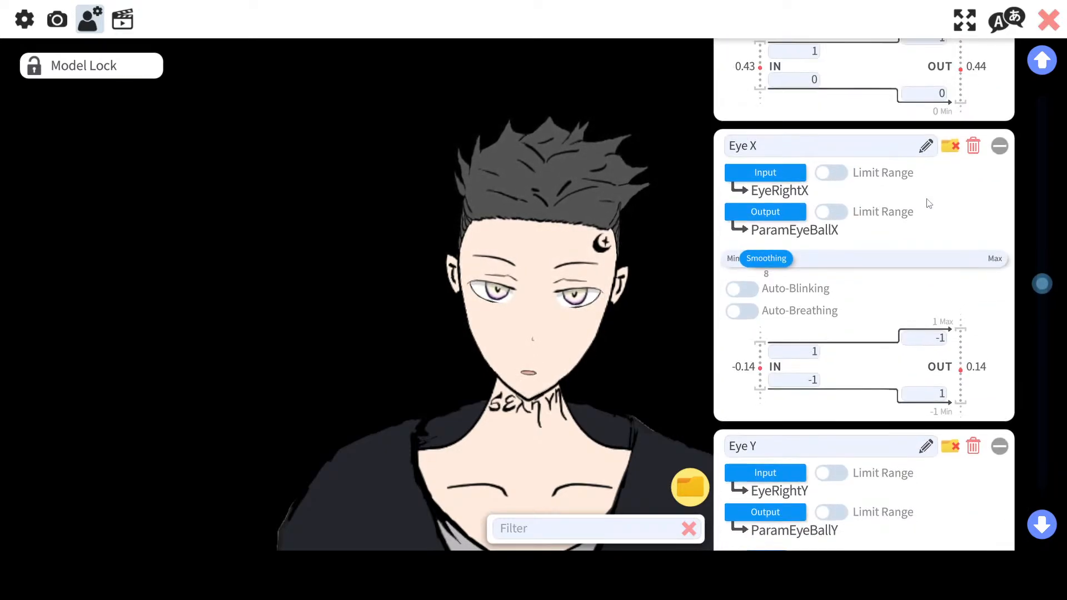
{"action": "scroll", "coordinate": [927, 203], "scroll_direction": "up", "scroll_amount": 8}
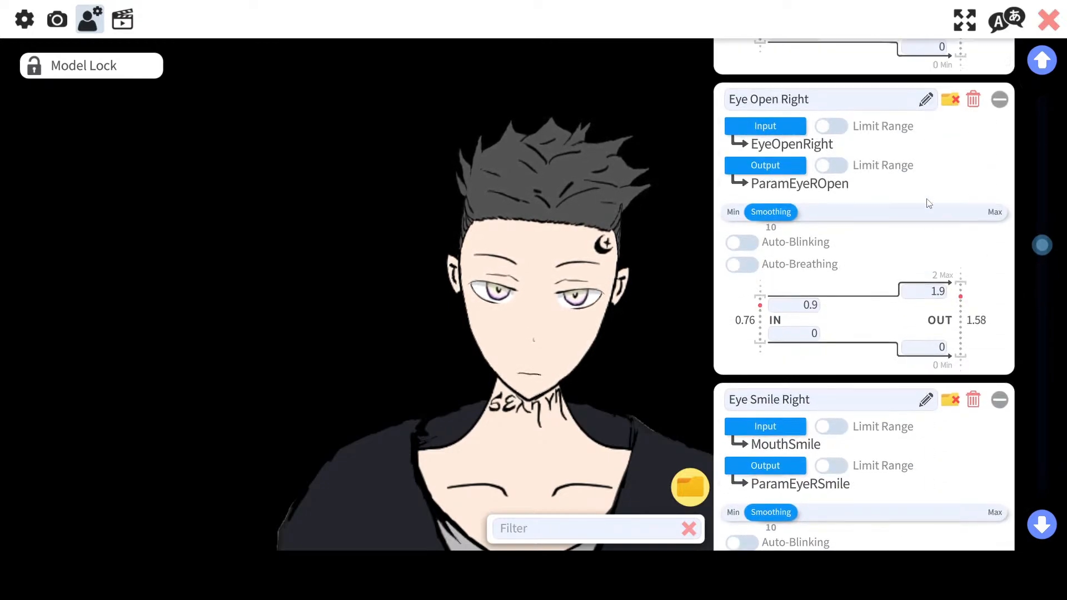
{"action": "scroll", "coordinate": [927, 203], "scroll_direction": "up", "scroll_amount": 1}
{"action": "scroll", "coordinate": [927, 202], "scroll_direction": "up", "scroll_amount": 2}
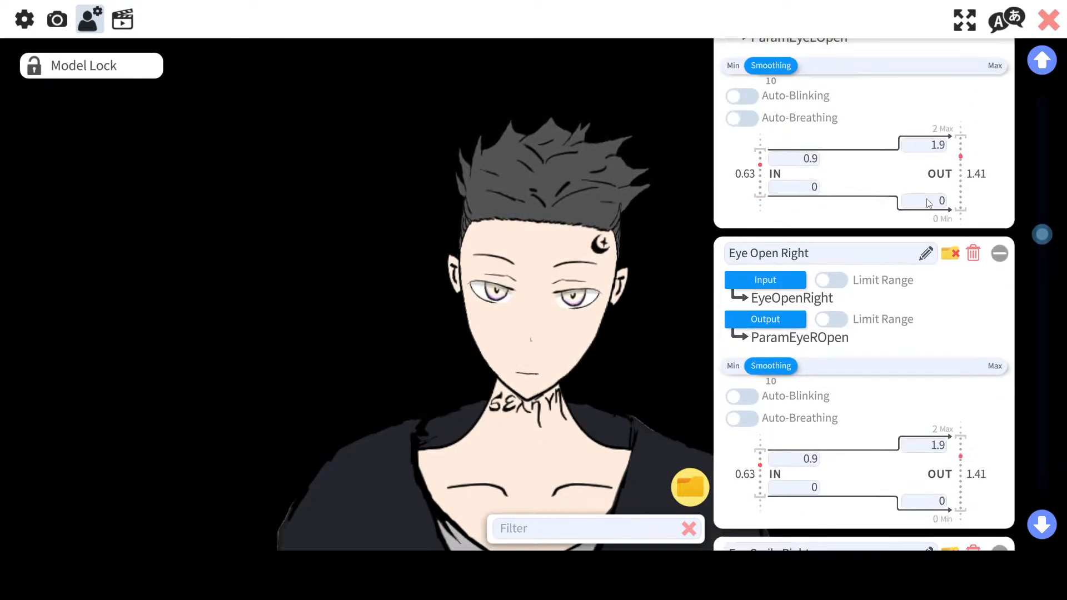
{"action": "scroll", "coordinate": [927, 203], "scroll_direction": "down", "scroll_amount": 3}
{"action": "scroll", "coordinate": [927, 202], "scroll_direction": "down", "scroll_amount": 2}
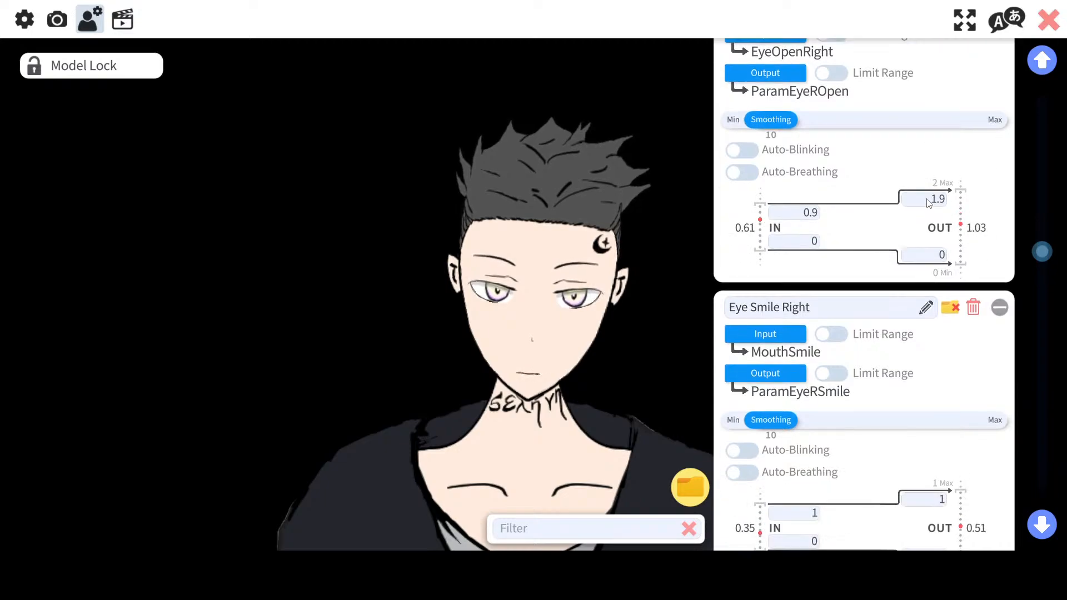
{"action": "scroll", "coordinate": [927, 203], "scroll_direction": "up", "scroll_amount": 6}
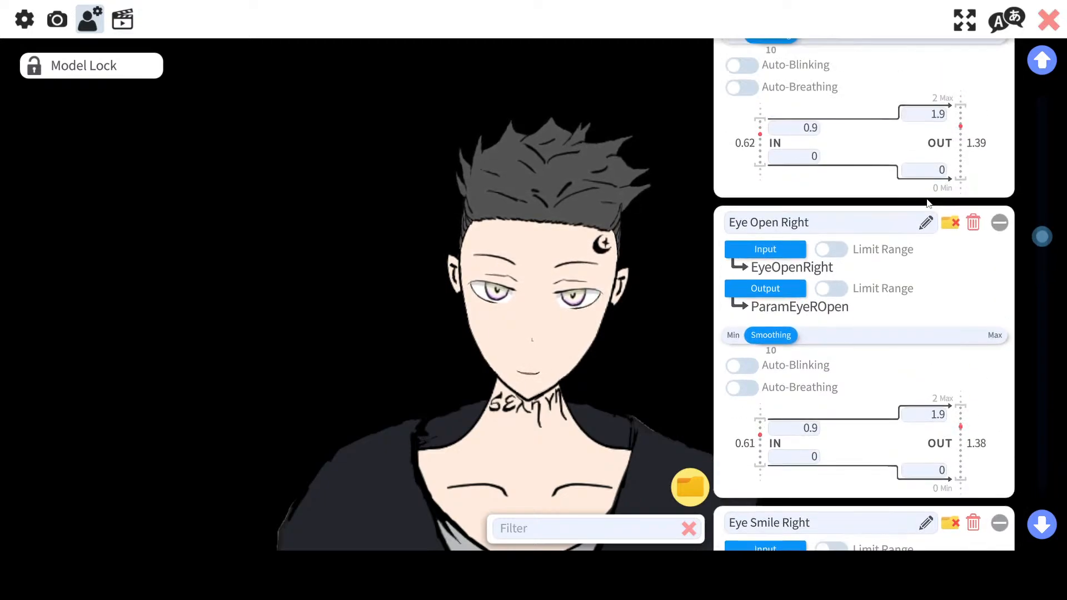
{"action": "scroll", "coordinate": [927, 203], "scroll_direction": "up", "scroll_amount": 9}
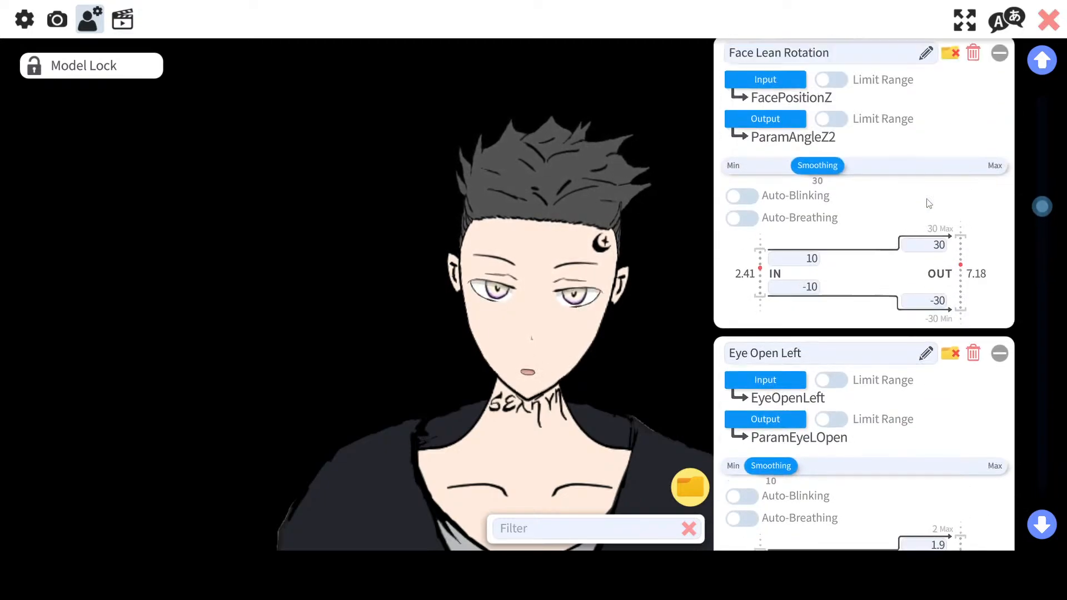
{"action": "scroll", "coordinate": [927, 203], "scroll_direction": "up", "scroll_amount": 7}
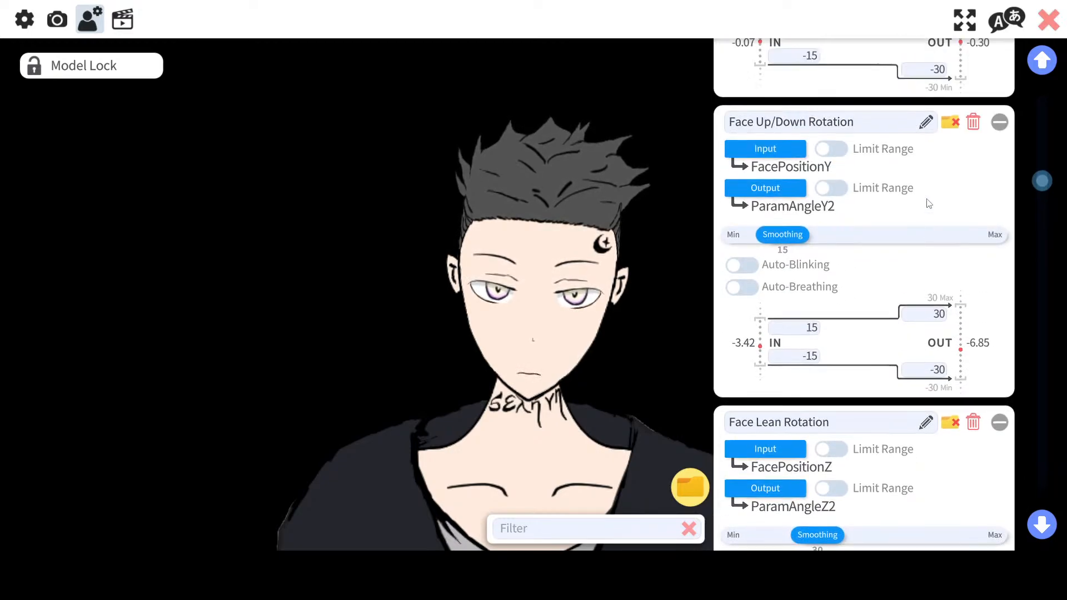
{"action": "scroll", "coordinate": [927, 203], "scroll_direction": "up", "scroll_amount": 8}
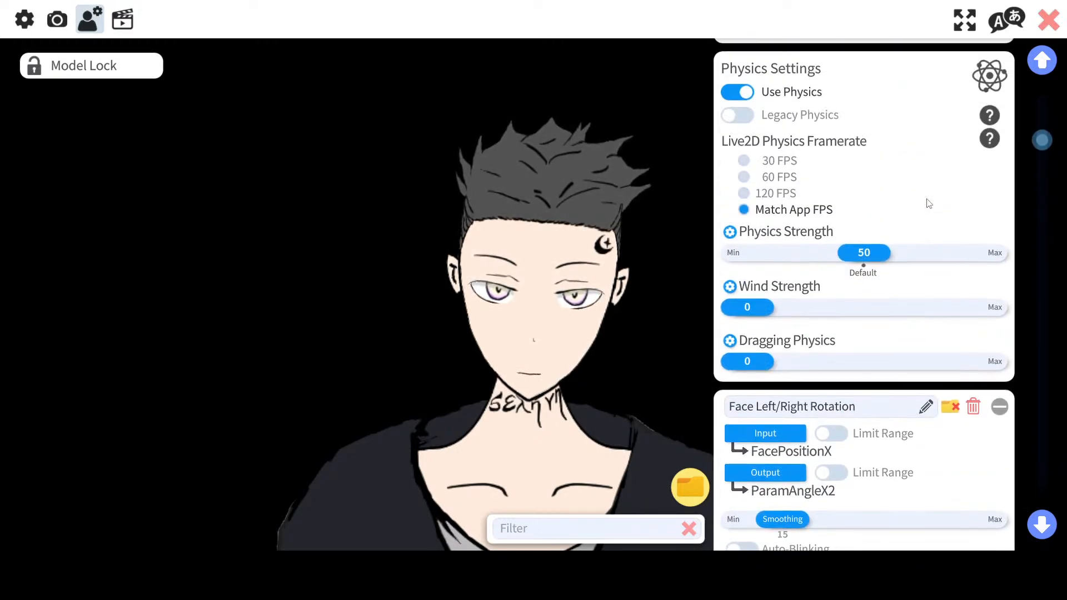
Step: Toggle Use Physics off and back on, and read the Legacy Physics help note
{"action": "left_click", "coordinate": [749, 153]}
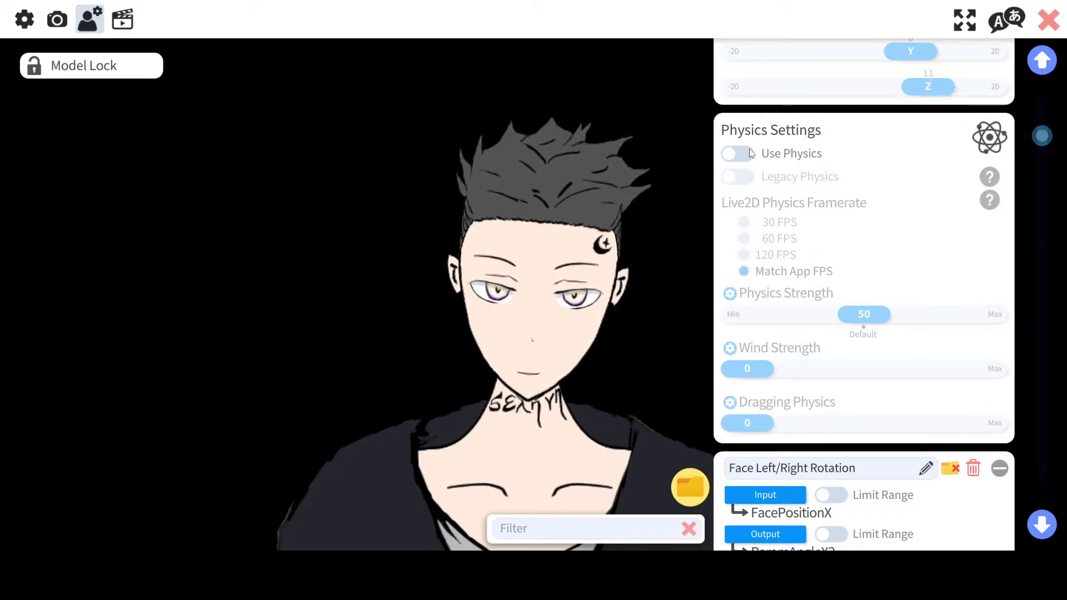
{"action": "left_click", "coordinate": [749, 150]}
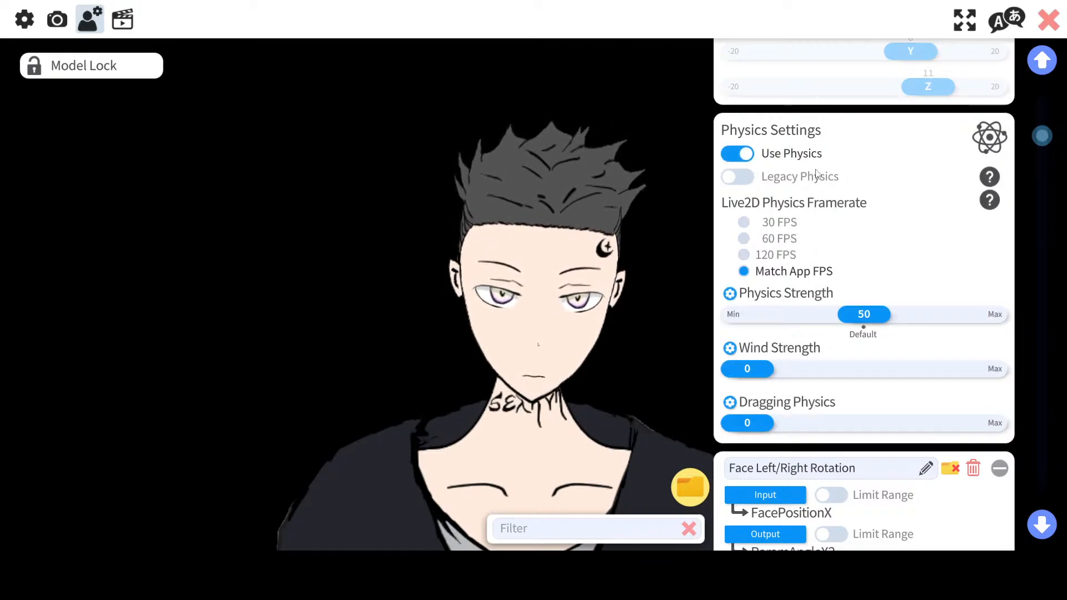
{"action": "left_click", "coordinate": [984, 175]}
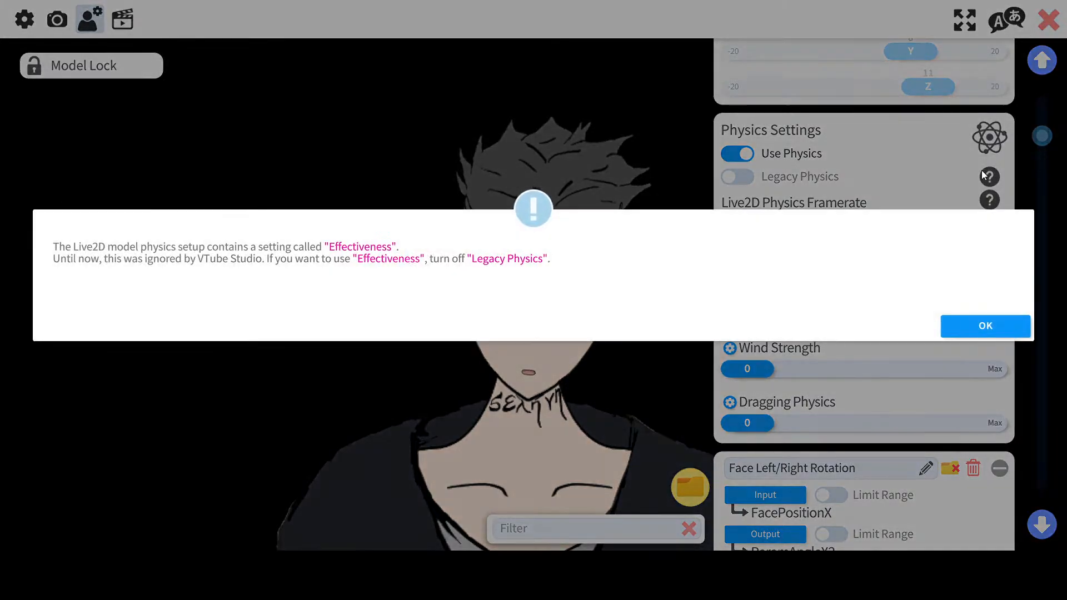
{"action": "left_click", "coordinate": [965, 326]}
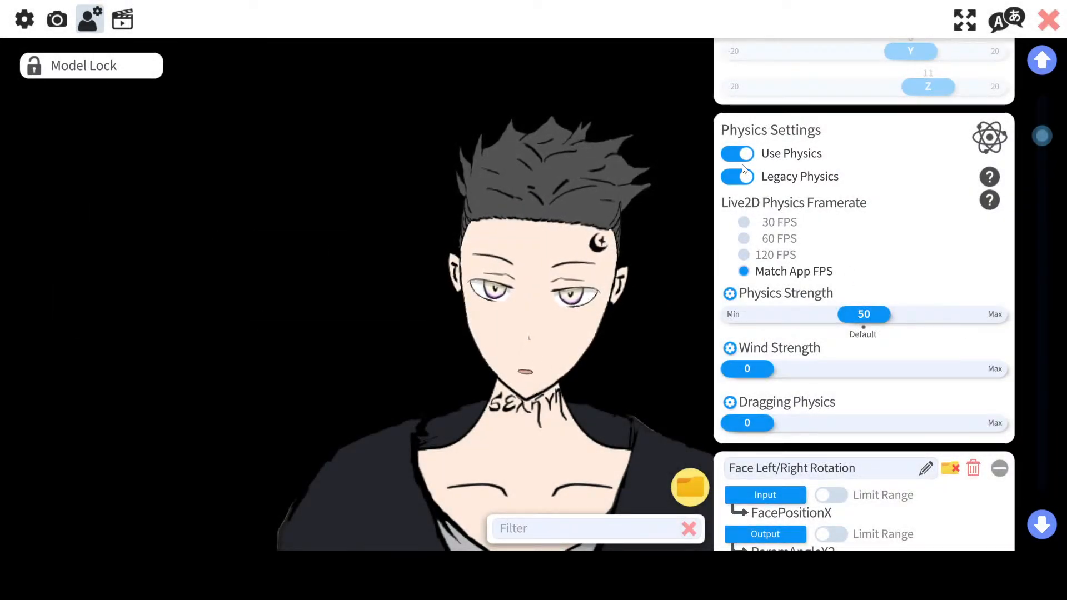
{"action": "scroll", "coordinate": [828, 250], "scroll_direction": "down", "scroll_amount": 4}
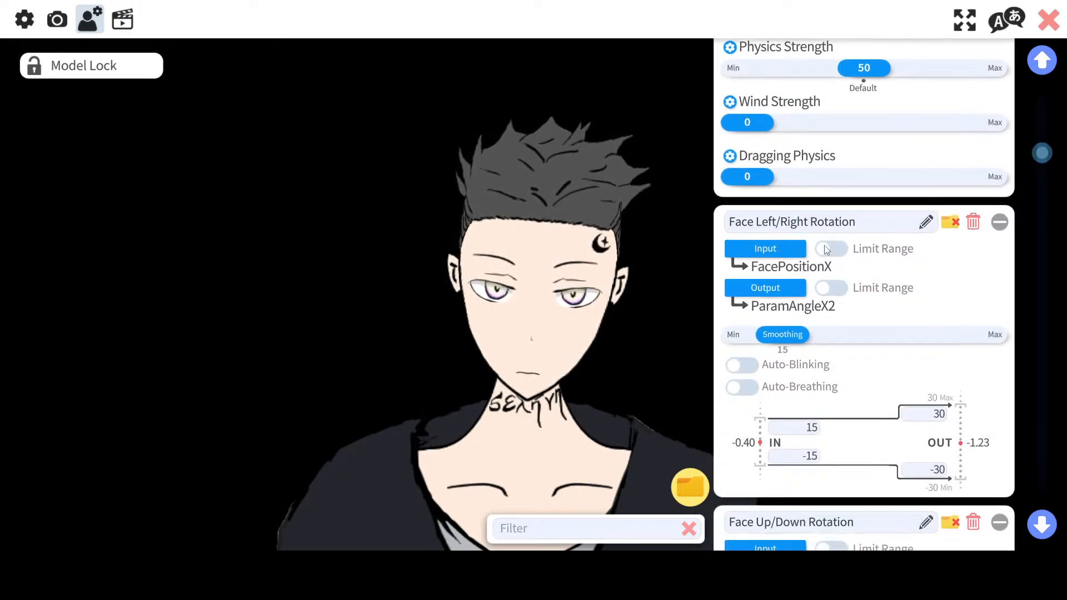
{"action": "scroll", "coordinate": [828, 246], "scroll_direction": "down", "scroll_amount": 3}
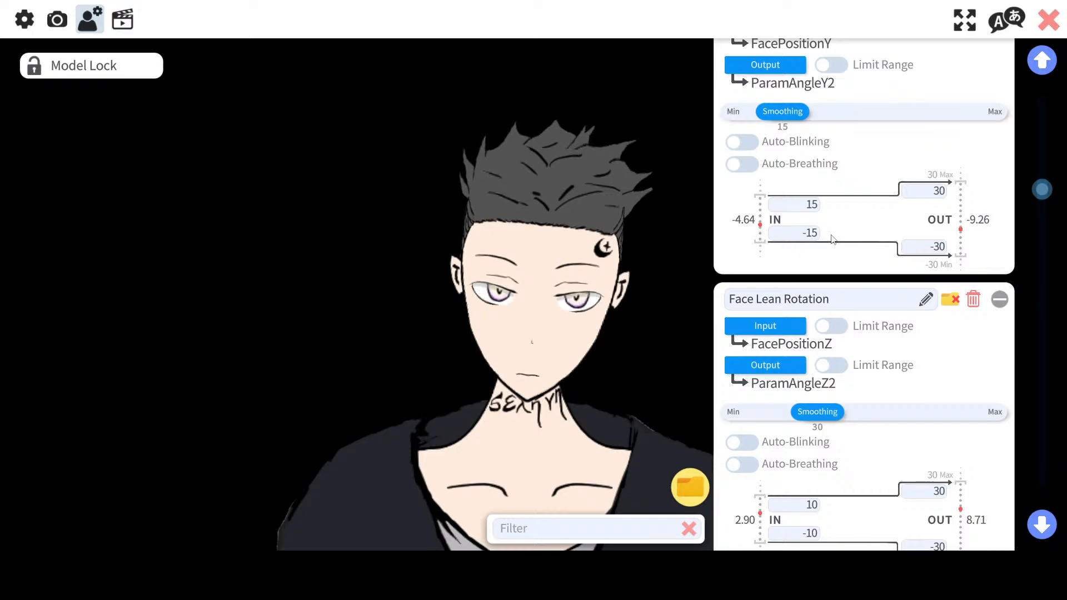
{"action": "scroll", "coordinate": [832, 238], "scroll_direction": "down", "scroll_amount": 1}
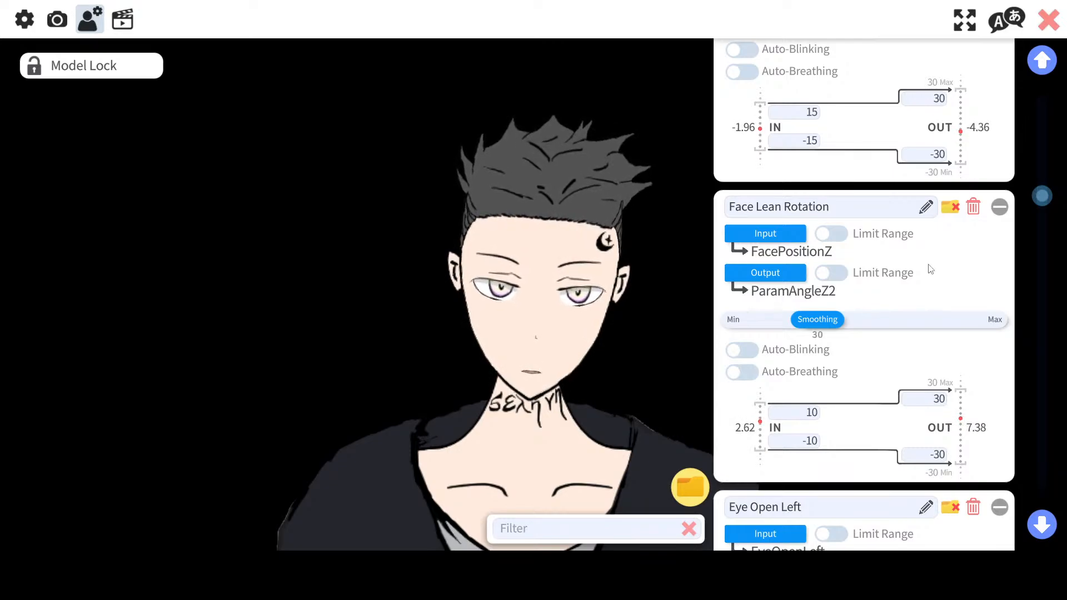
{"action": "scroll", "coordinate": [930, 269], "scroll_direction": "up", "scroll_amount": 2}
{"action": "scroll", "coordinate": [930, 269], "scroll_direction": "up", "scroll_amount": 15}
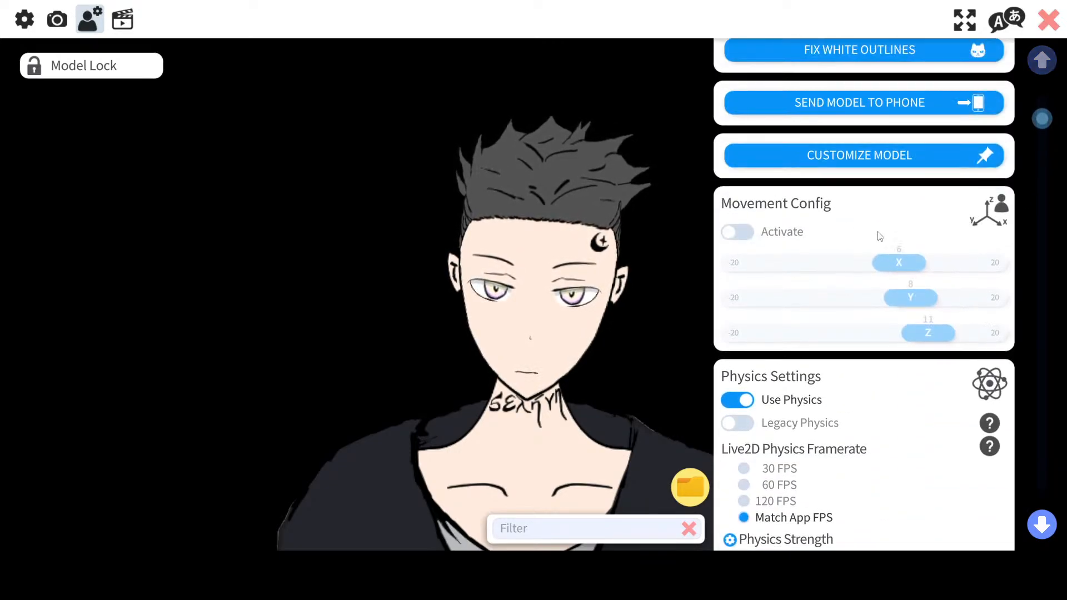
Step: Open the webcam tracking settings and calibrate the face tracking
{"action": "scroll", "coordinate": [815, 195], "scroll_direction": "down", "scroll_amount": 2}
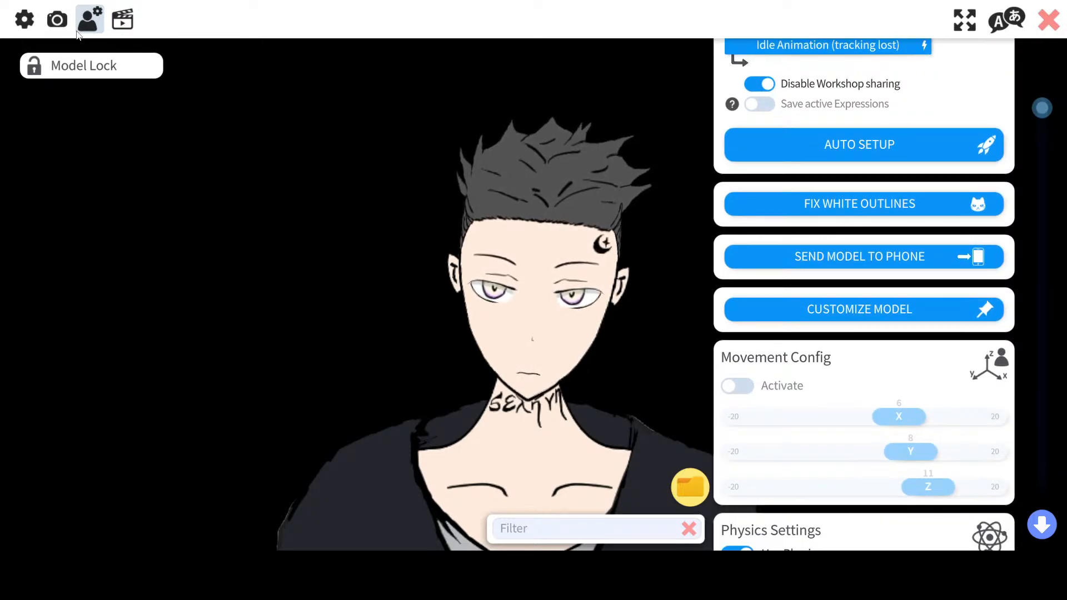
{"action": "left_click", "coordinate": [56, 19]}
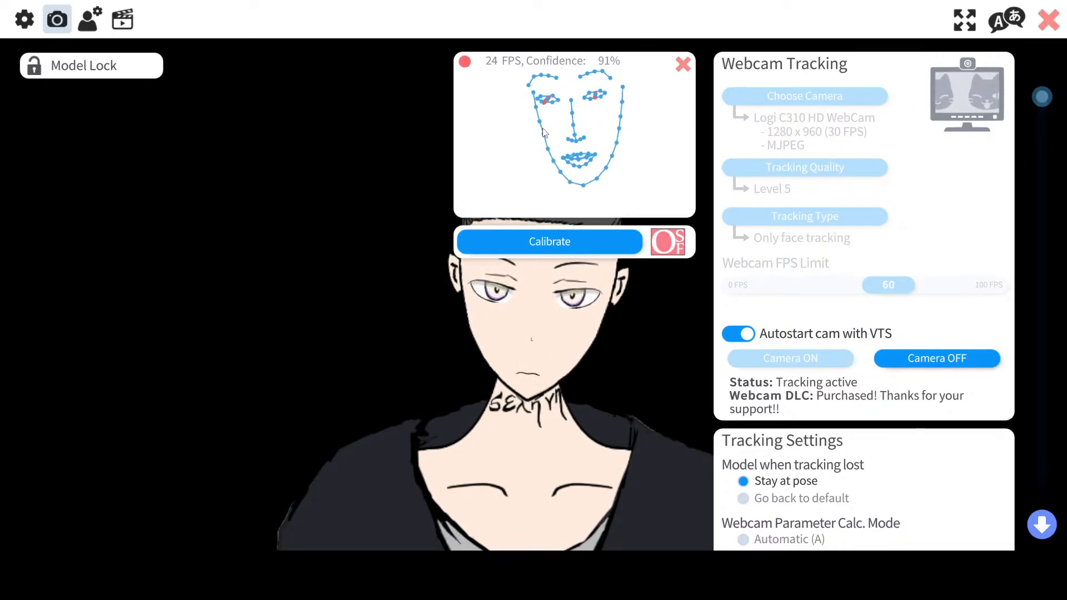
{"action": "scroll", "coordinate": [883, 257], "scroll_direction": "down", "scroll_amount": 2}
{"action": "scroll", "coordinate": [882, 257], "scroll_direction": "up", "scroll_amount": 2}
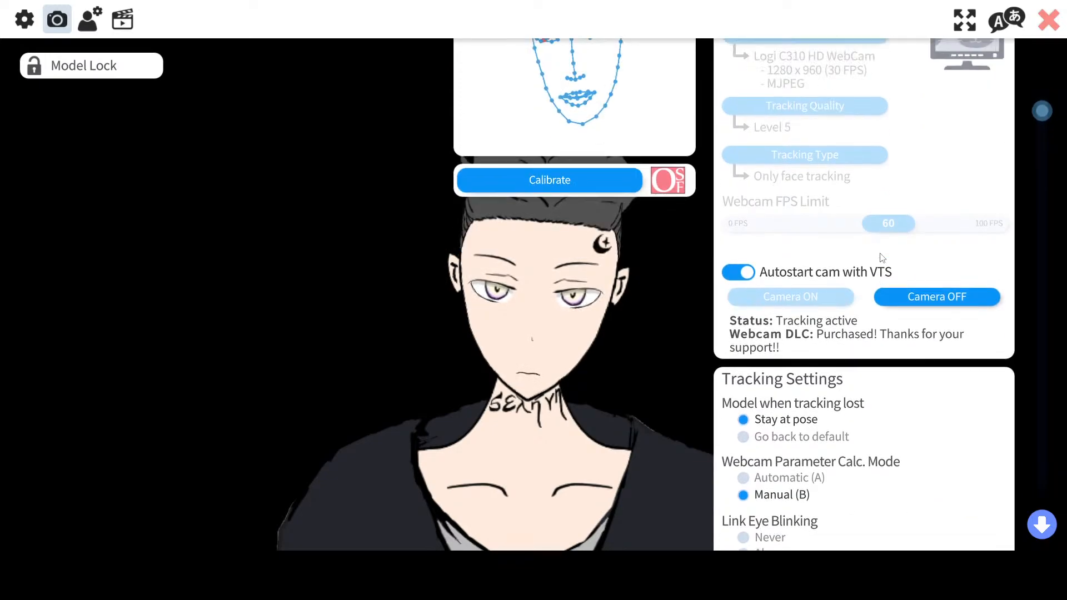
{"action": "left_click", "coordinate": [590, 241]}
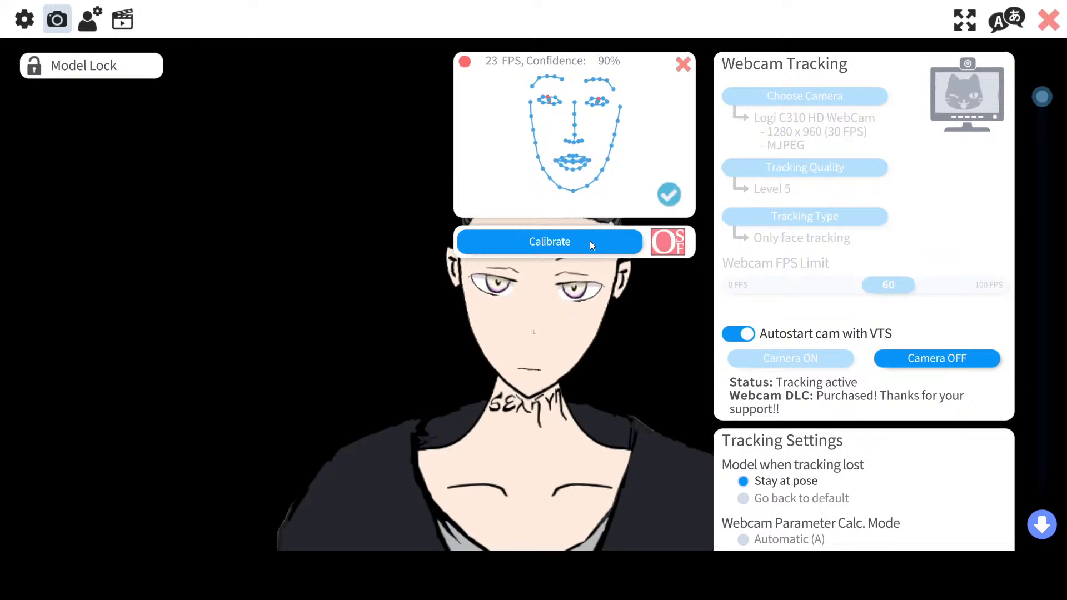
{"action": "left_click", "coordinate": [590, 242]}
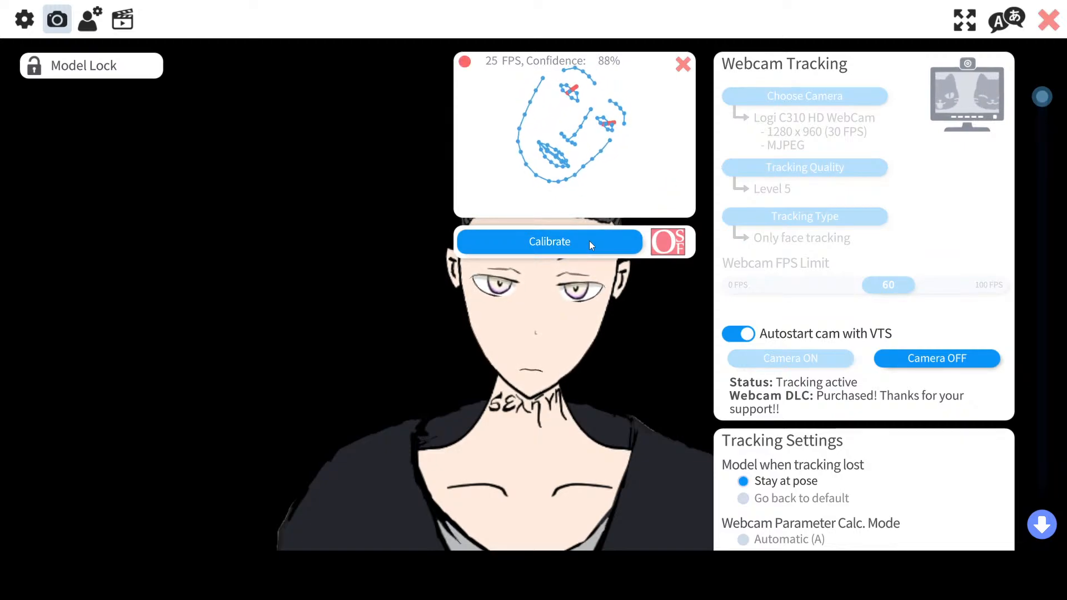
{"action": "left_click", "coordinate": [589, 241]}
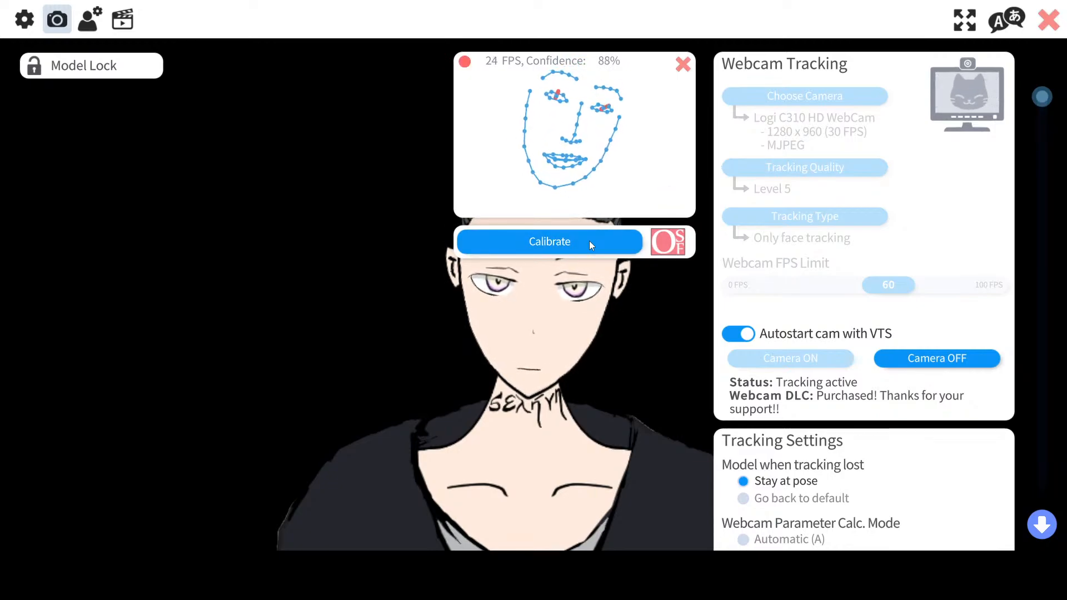
{"action": "left_click", "coordinate": [590, 241]}
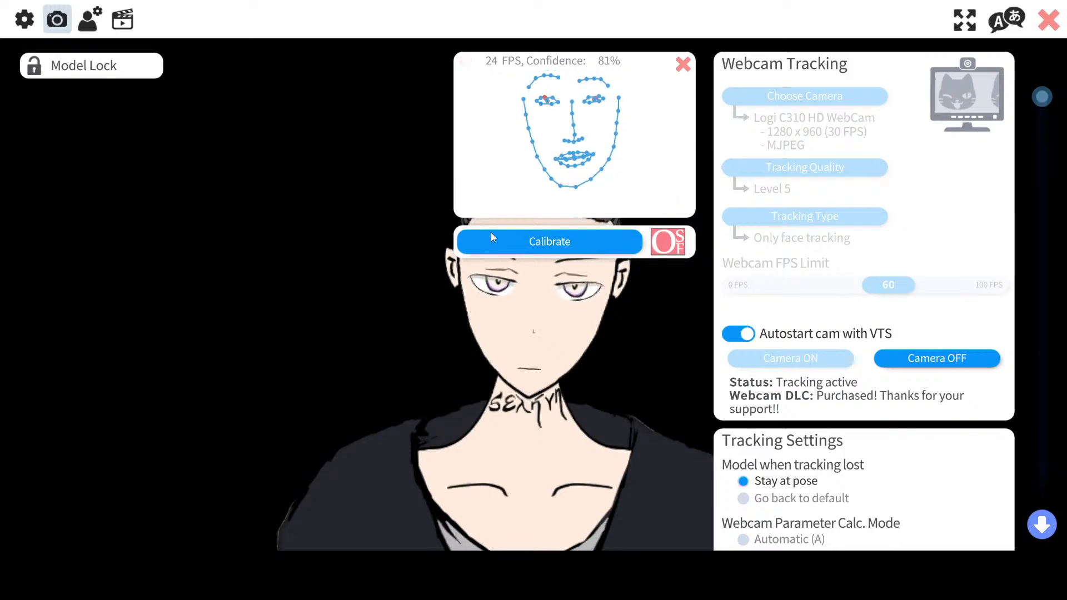
Step: Review the face rotation parameter mappings in the model settings
{"action": "left_click", "coordinate": [89, 19]}
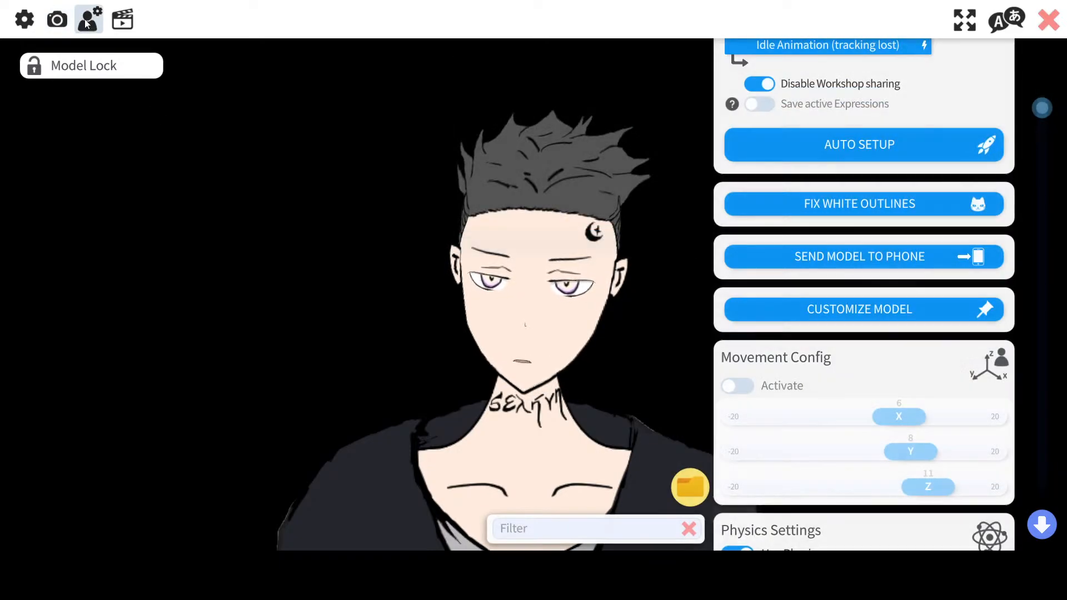
{"action": "scroll", "coordinate": [876, 332], "scroll_direction": "down", "scroll_amount": 5}
{"action": "scroll", "coordinate": [879, 332], "scroll_direction": "down", "scroll_amount": 5}
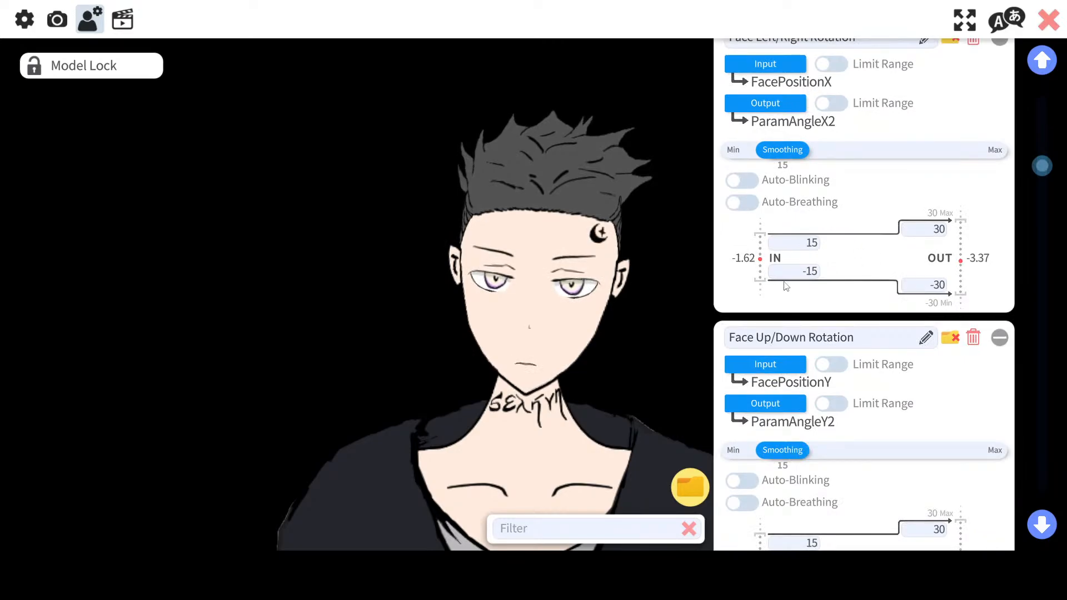
{"action": "scroll", "coordinate": [786, 286], "scroll_direction": "up", "scroll_amount": 2}
{"action": "scroll", "coordinate": [786, 286], "scroll_direction": "down", "scroll_amount": 3}
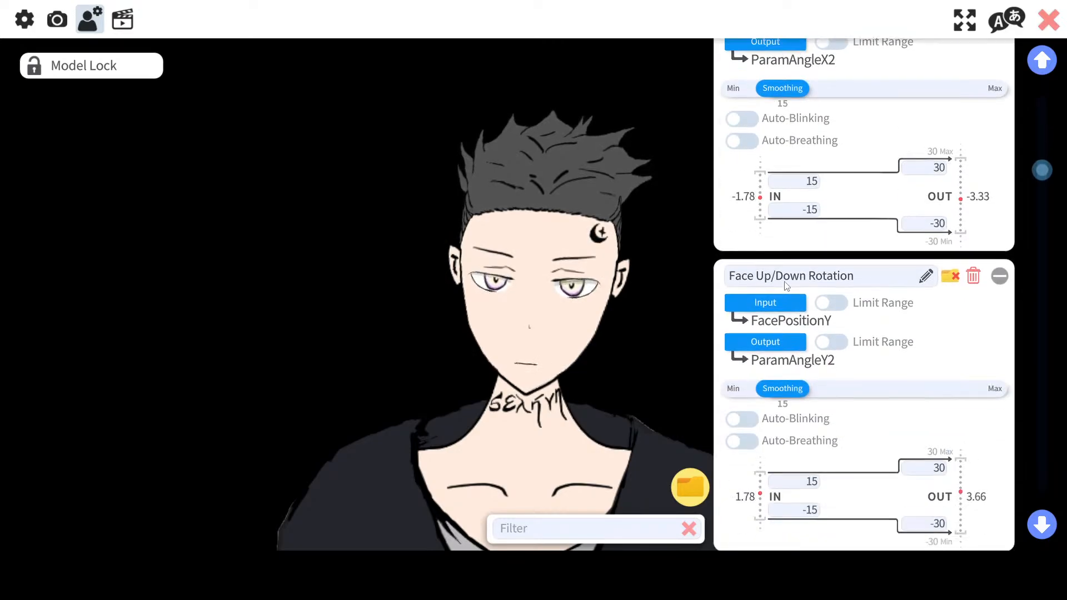
{"action": "scroll", "coordinate": [786, 286], "scroll_direction": "down", "scroll_amount": 7}
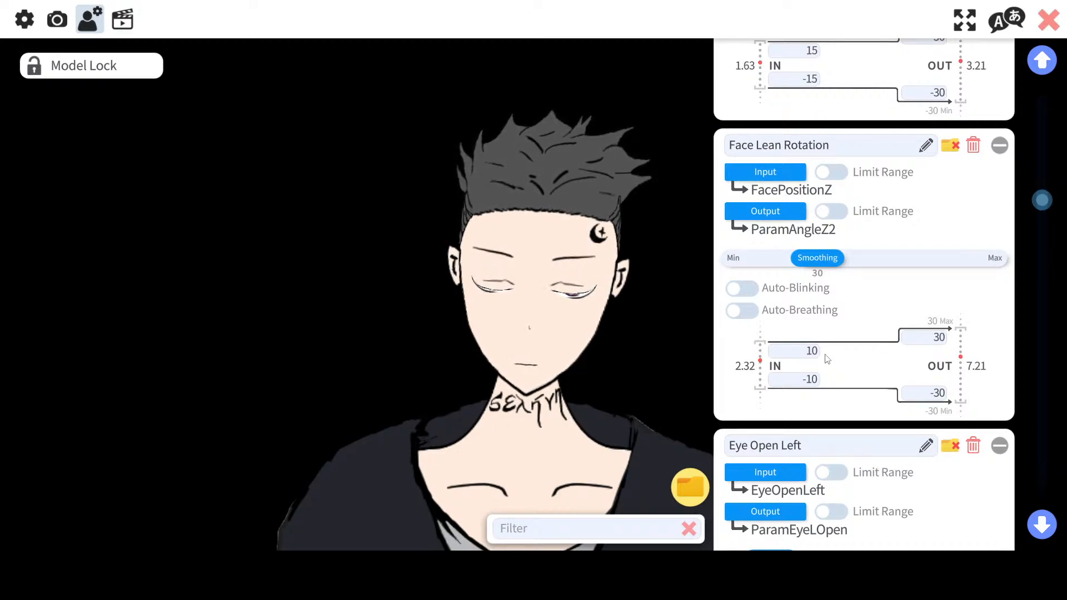
{"action": "scroll", "coordinate": [825, 357], "scroll_direction": "up", "scroll_amount": 1}
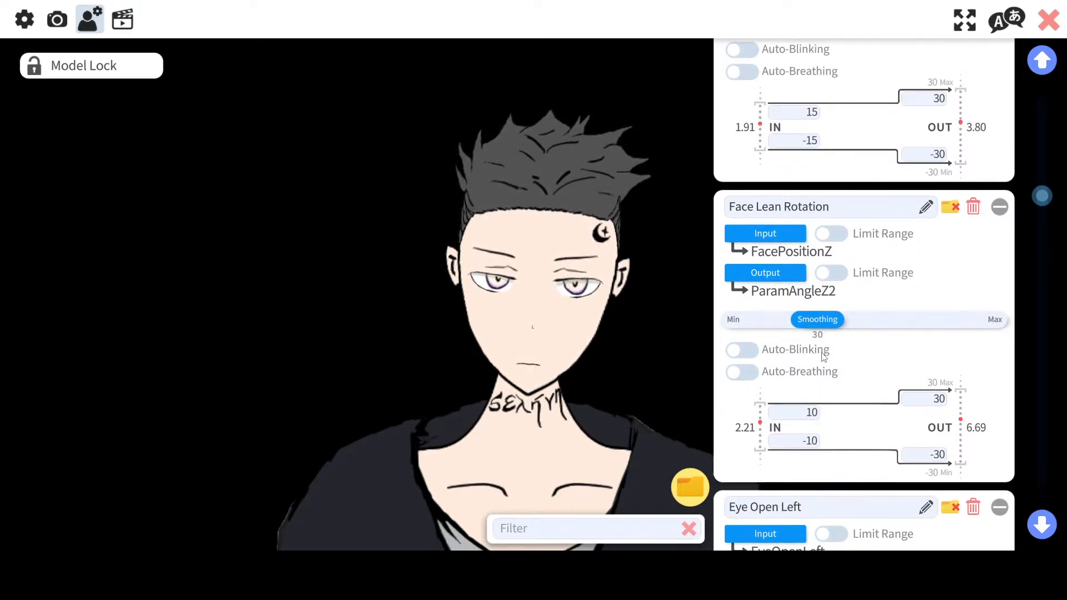
{"action": "scroll", "coordinate": [823, 356], "scroll_direction": "down", "scroll_amount": 2}
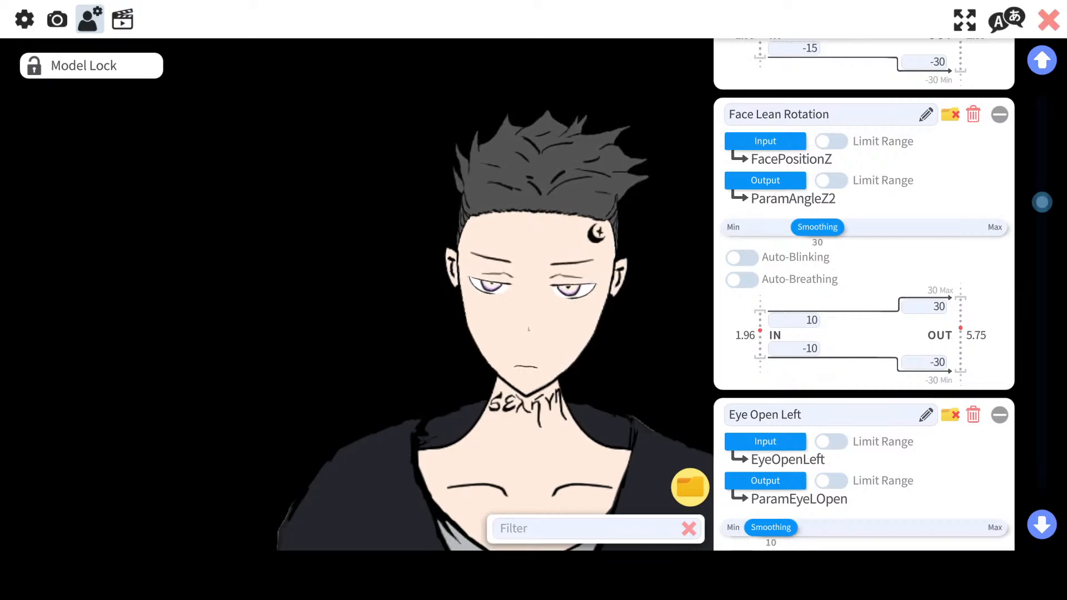
{"action": "scroll", "coordinate": [896, 379], "scroll_direction": "down", "scroll_amount": 1}
{"action": "scroll", "coordinate": [895, 380], "scroll_direction": "down", "scroll_amount": 12}
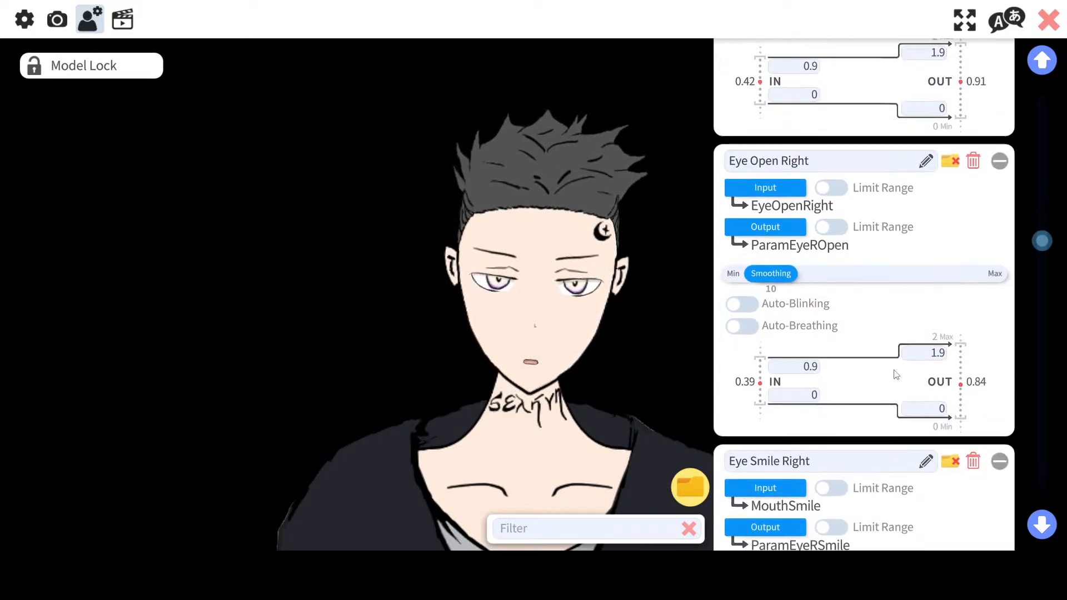
{"action": "scroll", "coordinate": [896, 358], "scroll_direction": "up", "scroll_amount": 20}
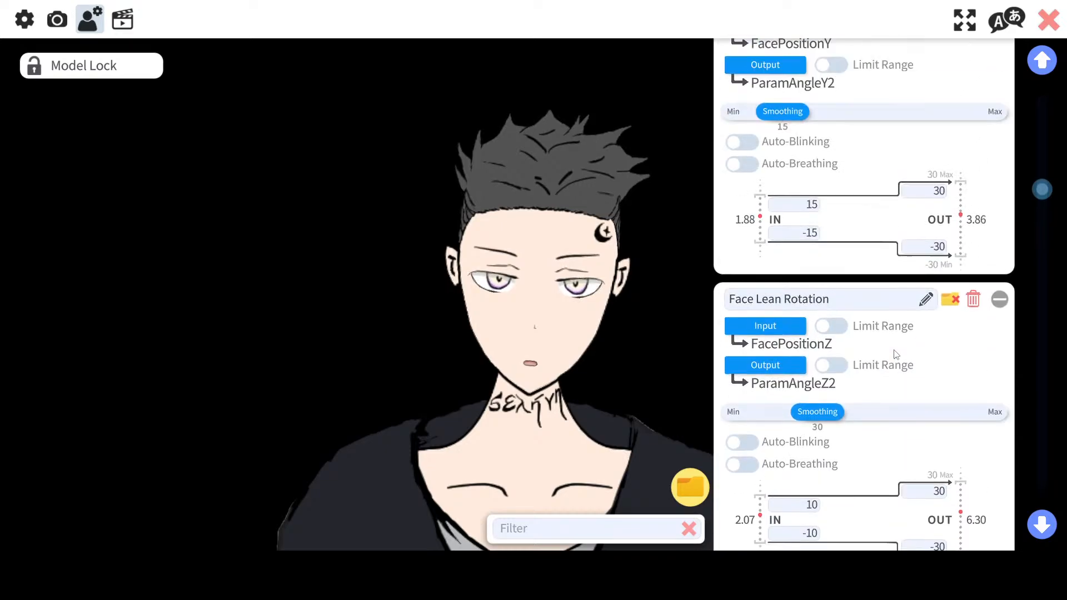
{"action": "scroll", "coordinate": [895, 354], "scroll_direction": "up", "scroll_amount": 1}
{"action": "scroll", "coordinate": [786, 383], "scroll_direction": "down", "scroll_amount": 3}
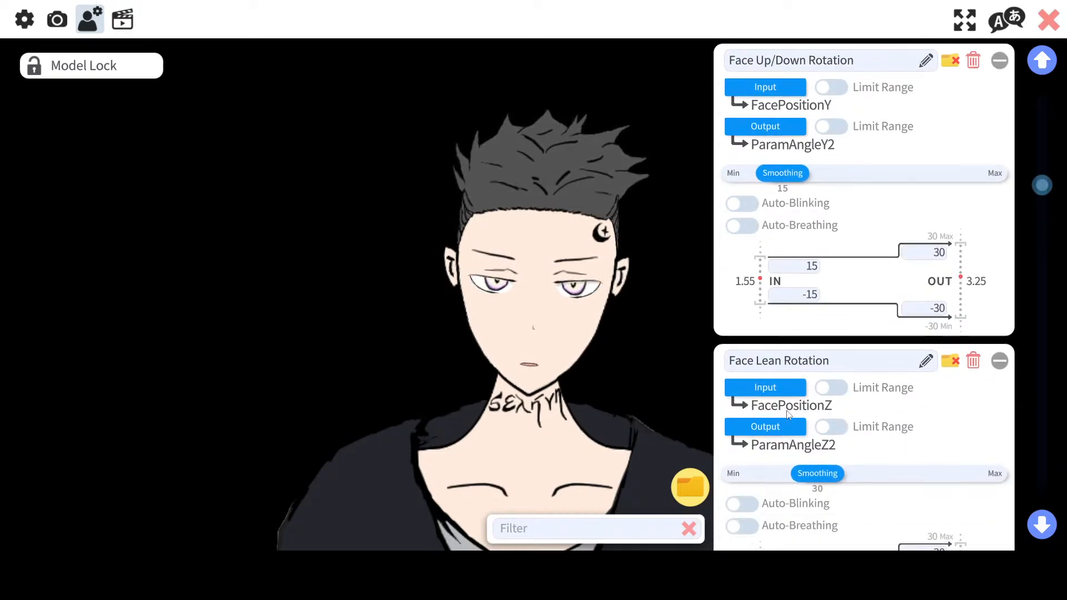
{"action": "scroll", "coordinate": [784, 380], "scroll_direction": "up", "scroll_amount": 1}
Step: Set Face Lean Rotation's input to FaceAngleZ and reselect ParamAngleZ2 as its output
{"action": "left_click", "coordinate": [783, 381]}
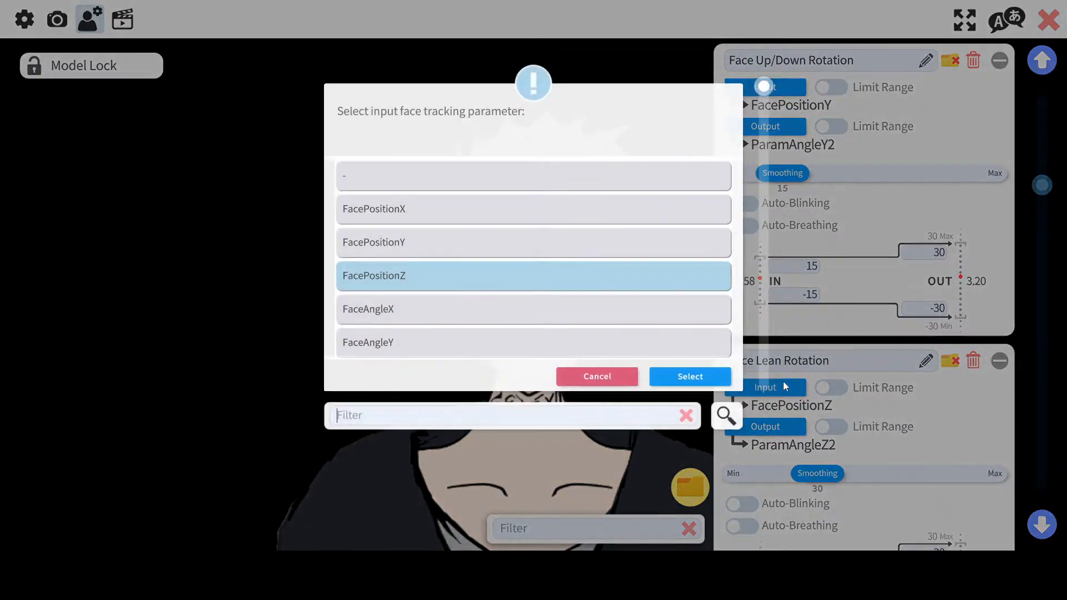
{"action": "scroll", "coordinate": [533, 295], "scroll_direction": "down", "scroll_amount": 2}
{"action": "scroll", "coordinate": [533, 295], "scroll_direction": "down", "scroll_amount": 1}
{"action": "double_click", "coordinate": [449, 236]}
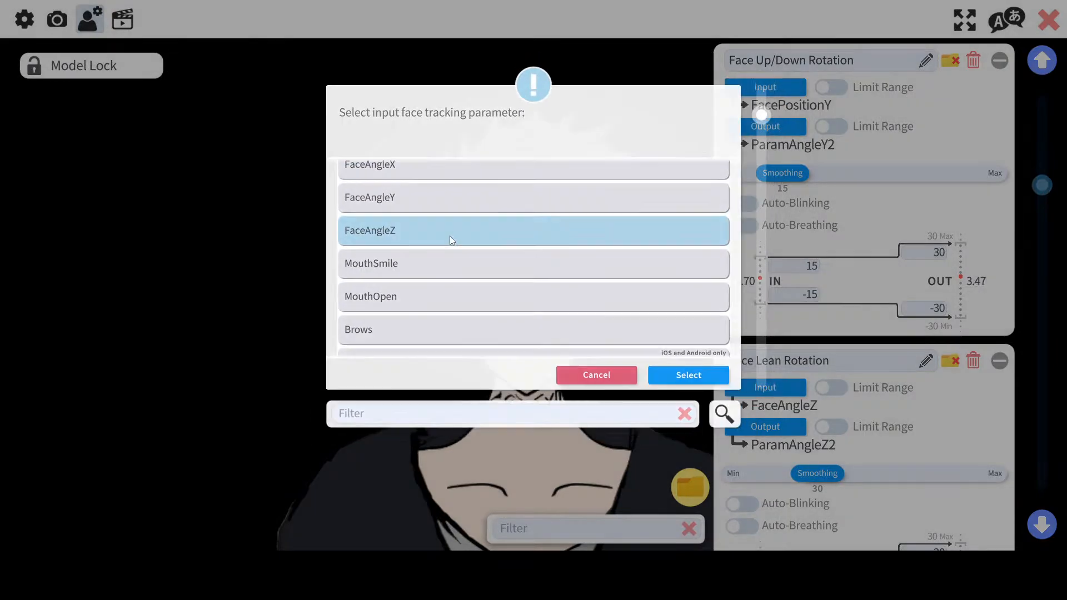
{"action": "left_click", "coordinate": [790, 429]}
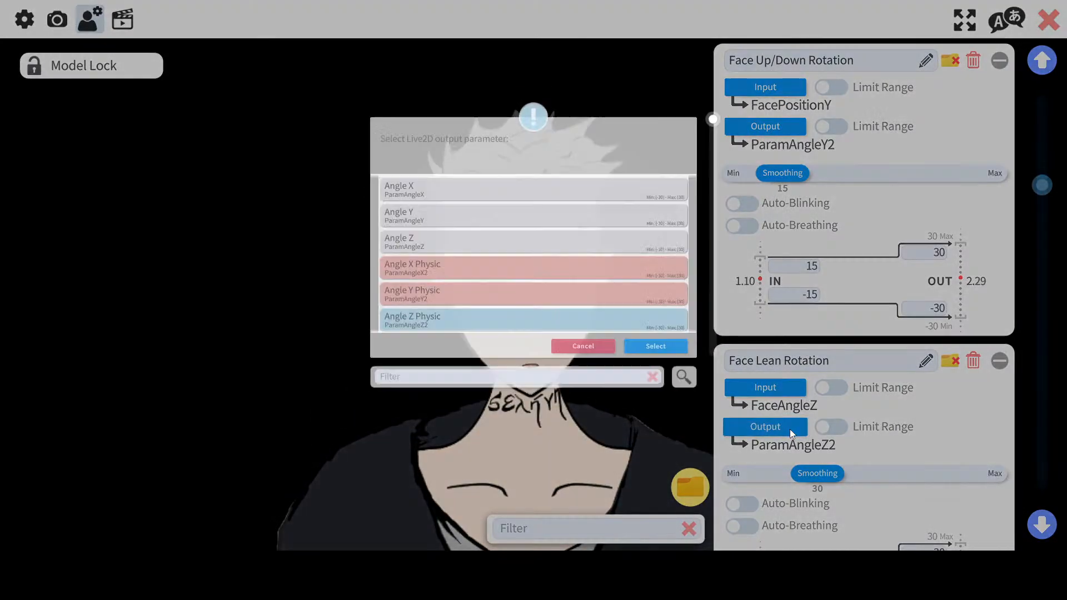
{"action": "scroll", "coordinate": [454, 258], "scroll_direction": "down", "scroll_amount": 2}
{"action": "scroll", "coordinate": [454, 257], "scroll_direction": "down", "scroll_amount": 1}
{"action": "double_click", "coordinate": [437, 254]}
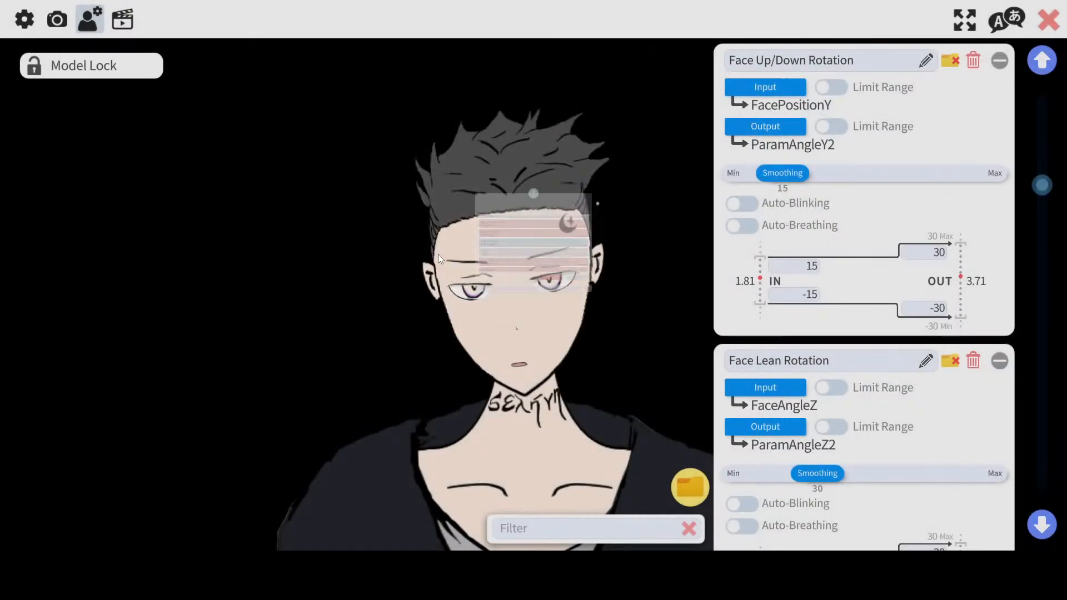
Step: Set Face Up/Down Rotation's input to FaceAngleY
{"action": "mouse_move", "coordinate": [1039, 191]}
{"action": "left_mouse_down"}
{"action": "mouse_move", "coordinate": [1019, 506]}
{"action": "mouse_move", "coordinate": [1033, 362]}
{"action": "mouse_move", "coordinate": [1051, 298]}
{"action": "mouse_move", "coordinate": [1042, 124]}
{"action": "mouse_move", "coordinate": [1049, 174]}
{"action": "mouse_move", "coordinate": [1032, 202]}
{"action": "mouse_move", "coordinate": [1036, 184]}
{"action": "left_mouse_up"}
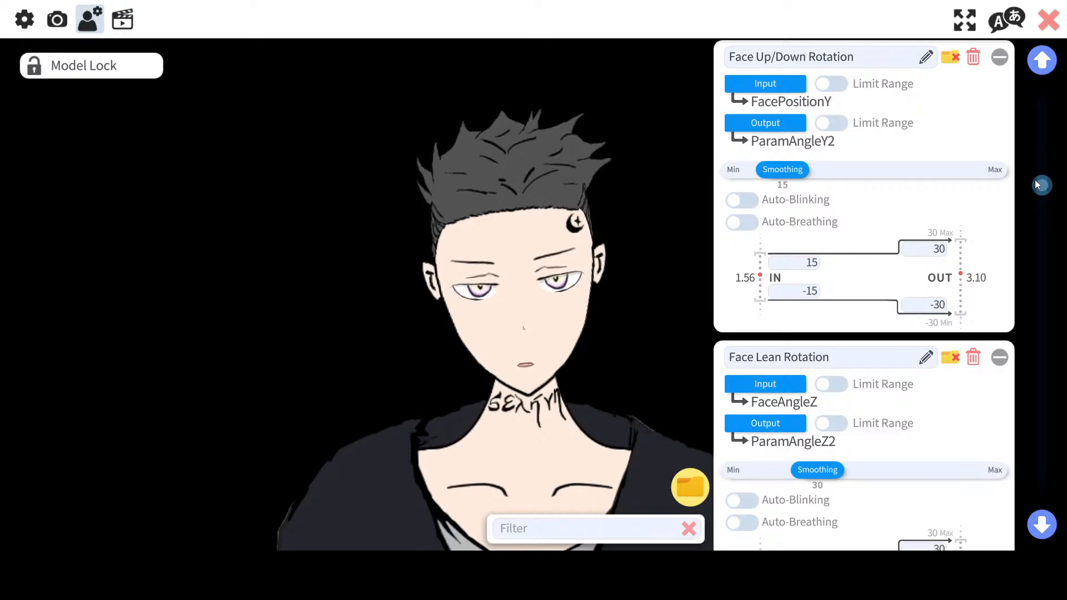
{"action": "left_click", "coordinate": [745, 81]}
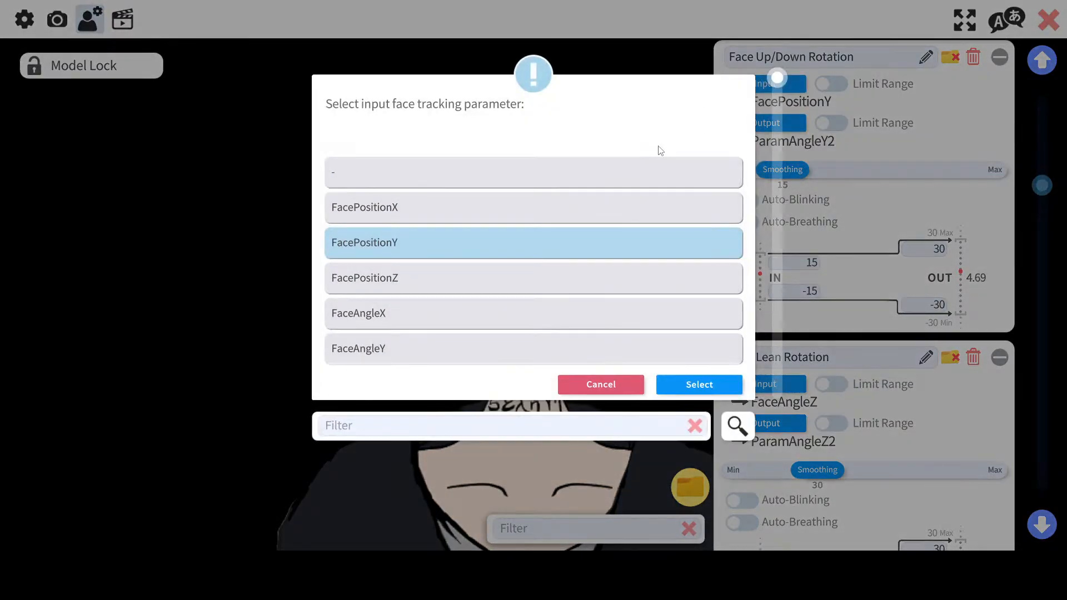
{"action": "scroll", "coordinate": [418, 276], "scroll_direction": "down", "scroll_amount": 2}
{"action": "double_click", "coordinate": [418, 268]}
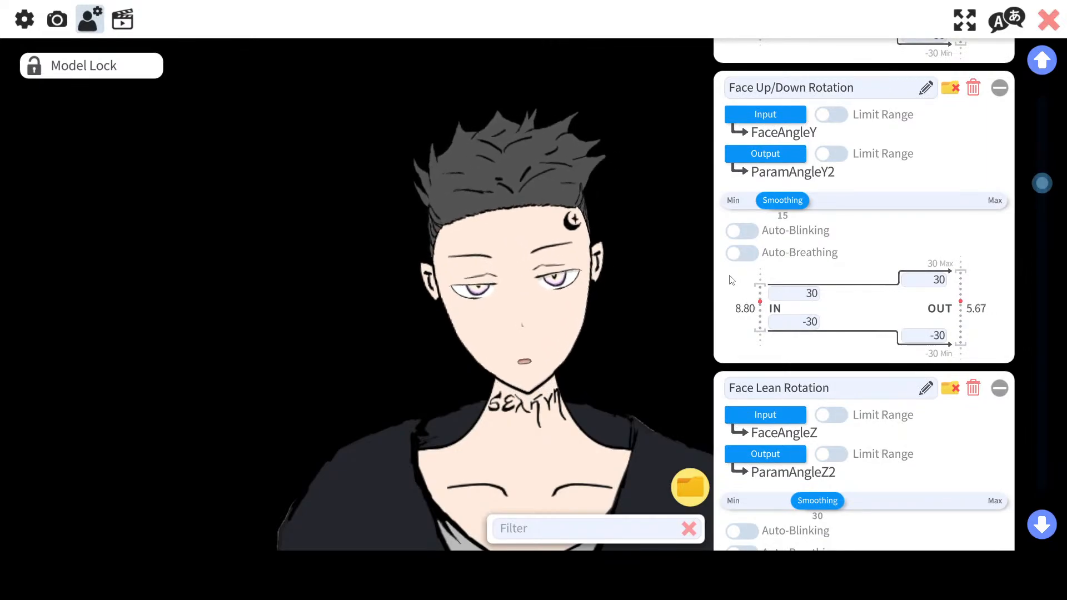
Step: Set Face Left/Right Rotation's input to FaceAngleX
{"action": "scroll", "coordinate": [729, 280], "scroll_direction": "up", "scroll_amount": 2}
{"action": "scroll", "coordinate": [729, 275], "scroll_direction": "up", "scroll_amount": 3}
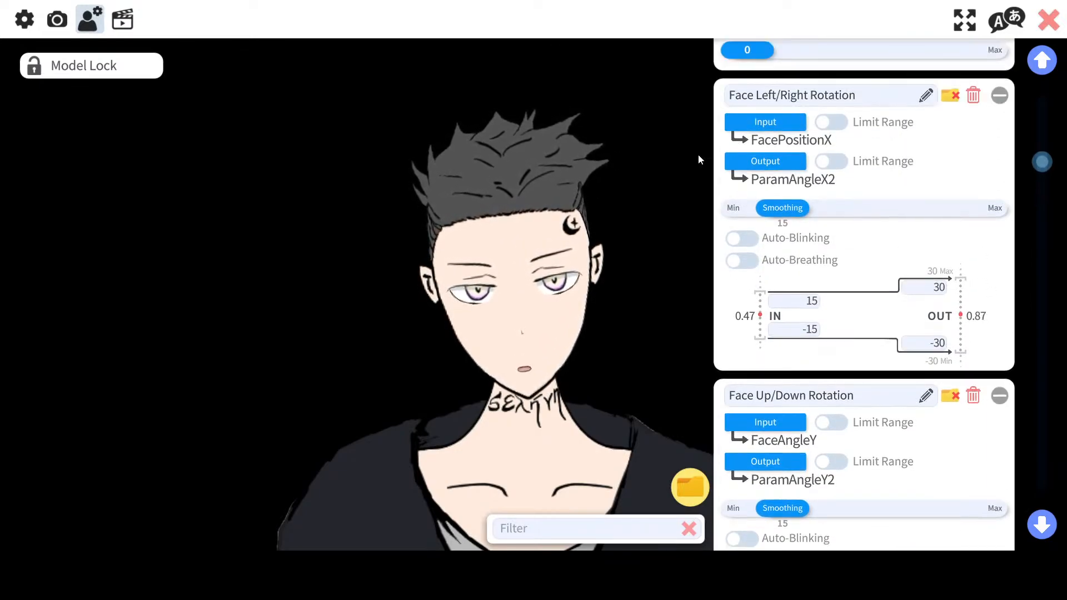
{"action": "left_click", "coordinate": [767, 118]}
{"action": "double_click", "coordinate": [392, 306]}
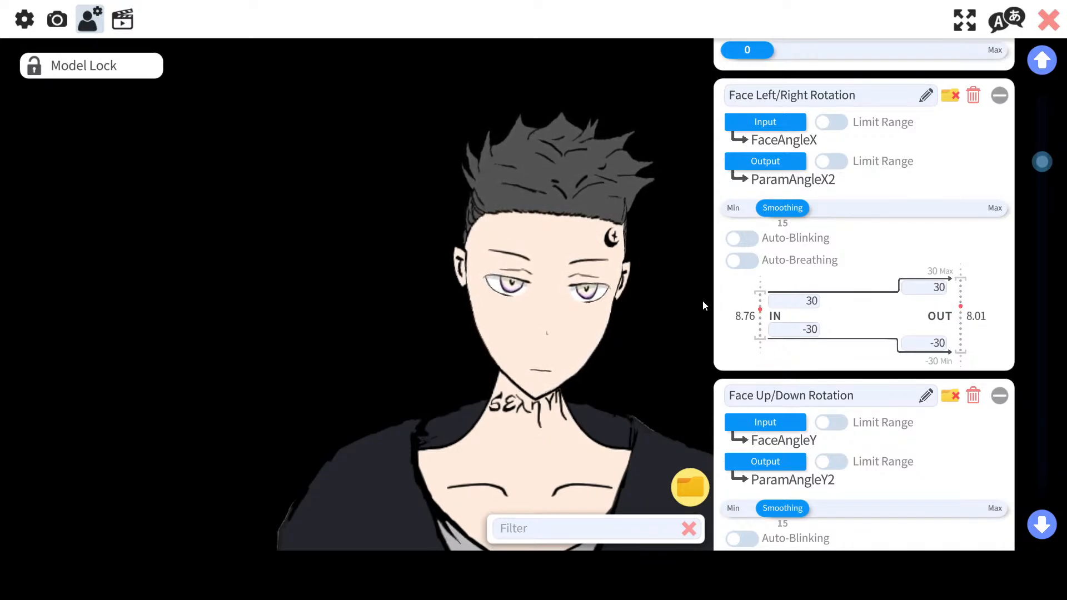
Step: Set Face Lean Rotation's input range to 30 and -30, then close the settings panel
{"action": "scroll", "coordinate": [906, 253], "scroll_direction": "down", "scroll_amount": 5}
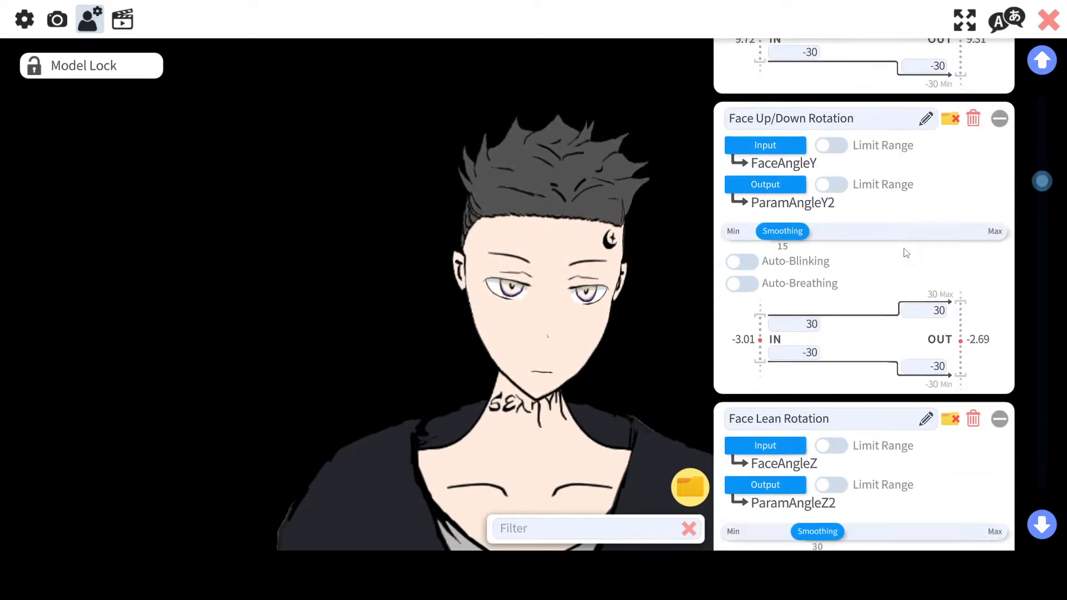
{"action": "scroll", "coordinate": [906, 253], "scroll_direction": "down", "scroll_amount": 4}
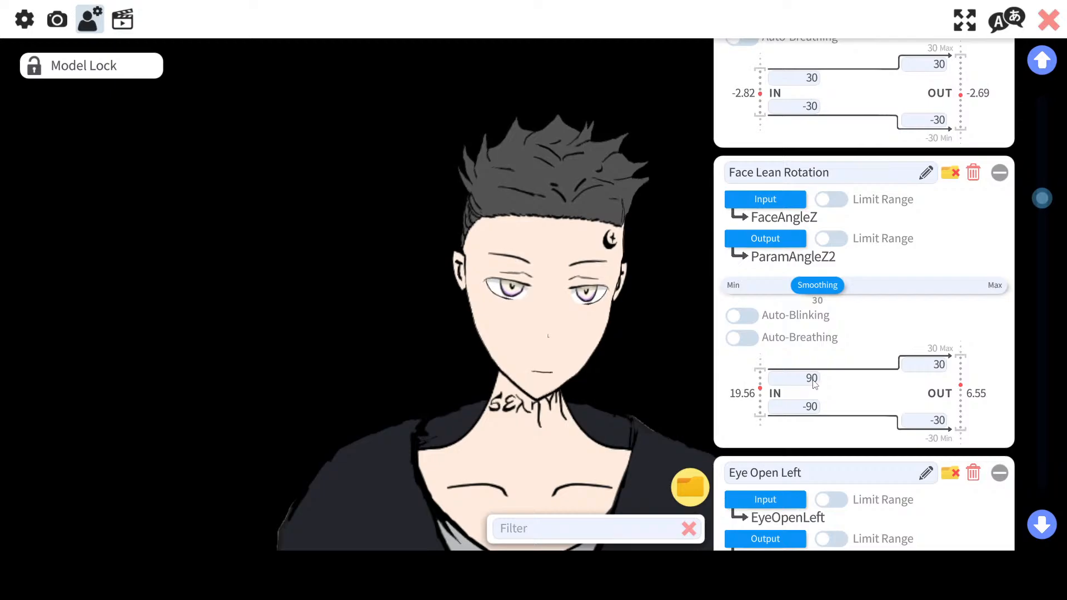
{"action": "key", "text": "BackSpace"}
{"action": "key", "text": "BackSpace"}
{"action": "type", "text": "30"}
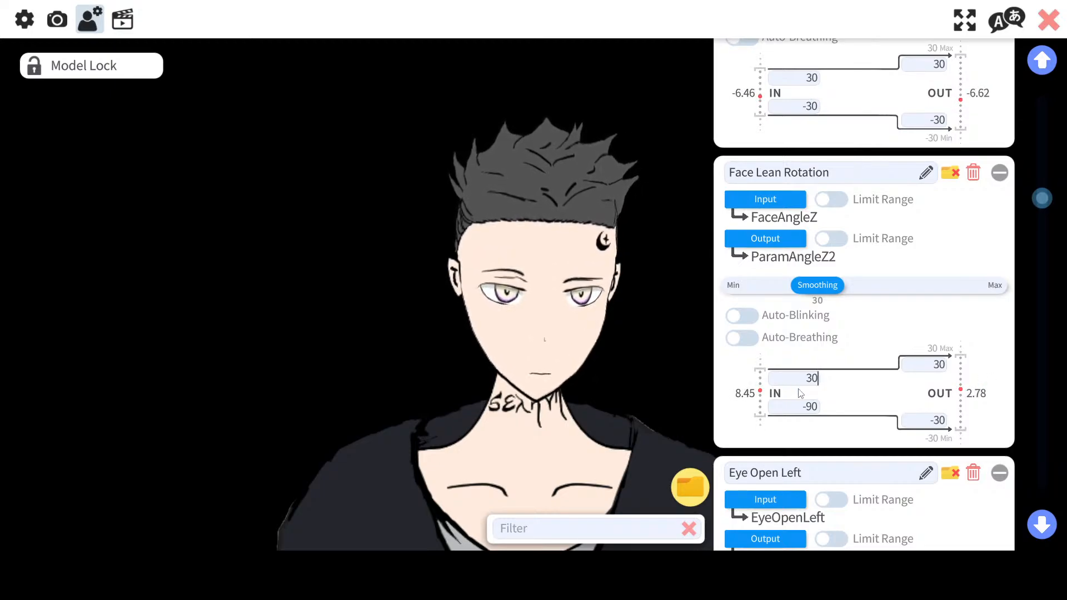
{"action": "left_click", "coordinate": [807, 408]}
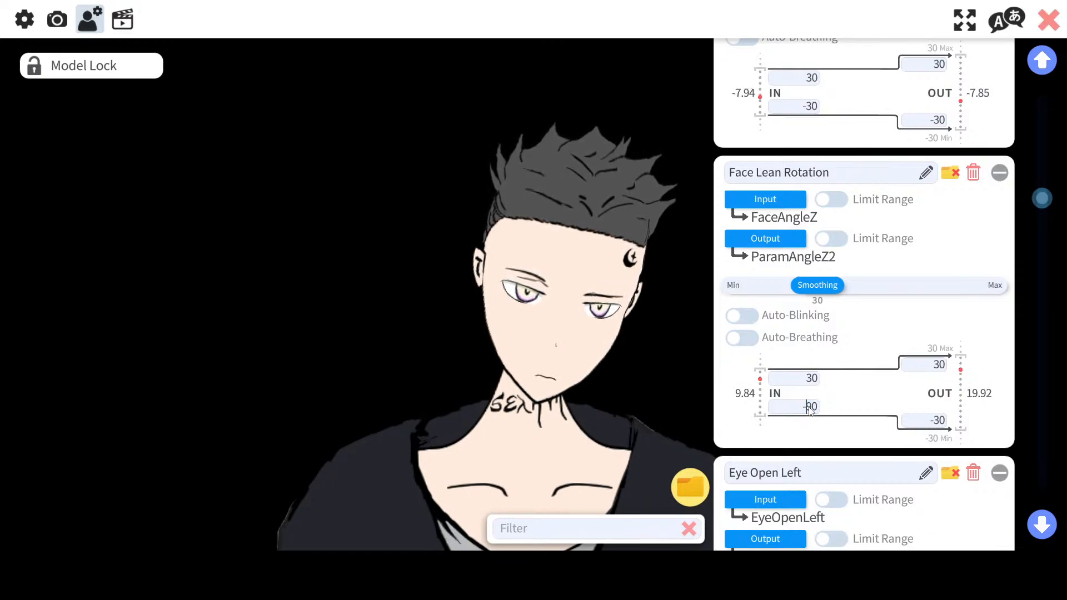
{"action": "key", "text": "BackSpace"}
{"action": "key", "text": "BackSpace"}
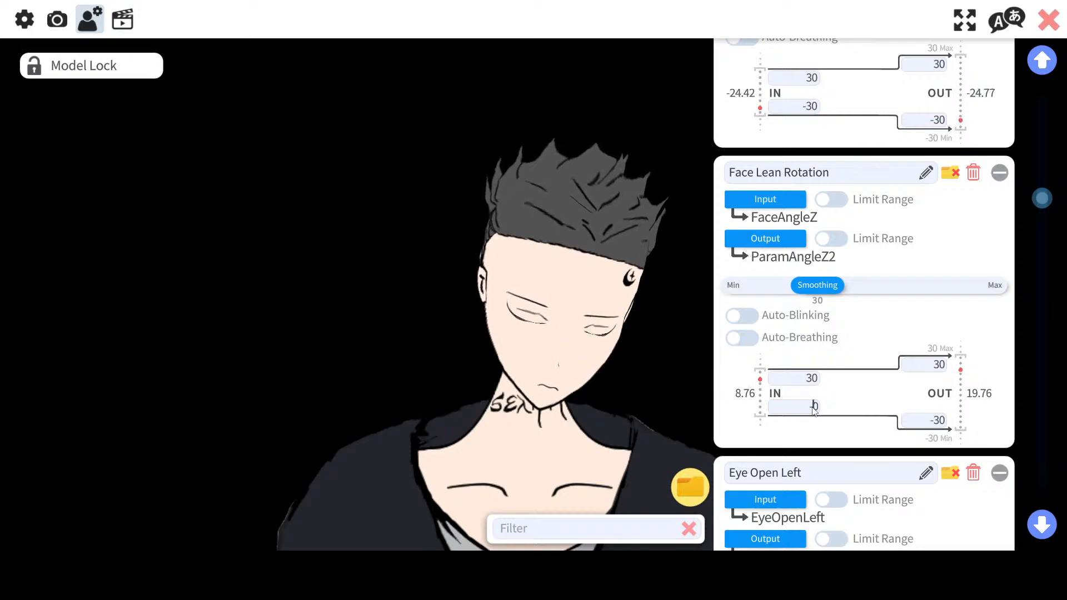
{"action": "type", "text": "30"}
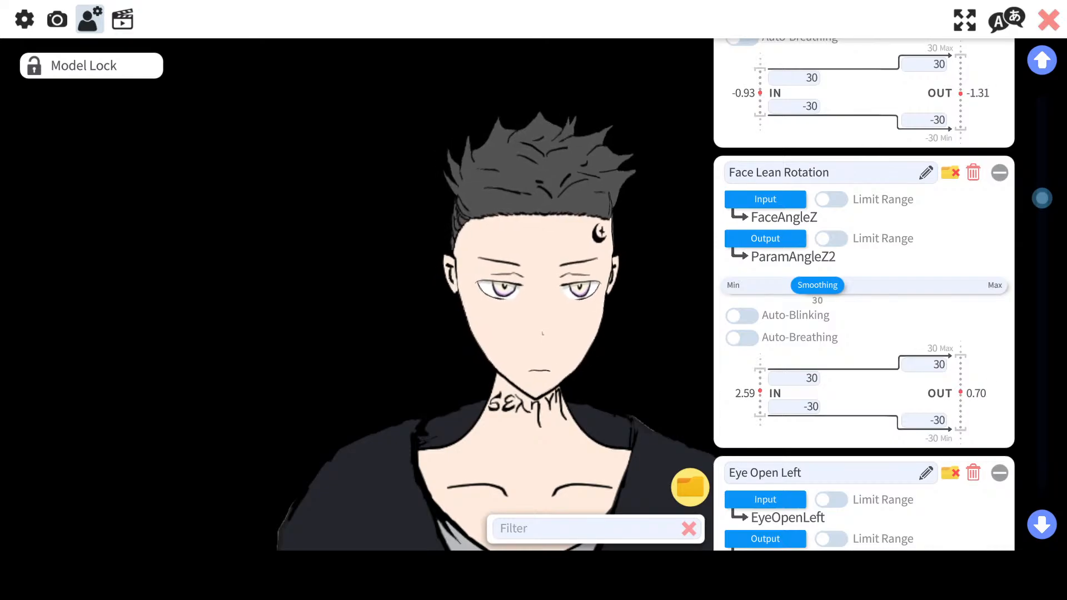
{"action": "left_click", "coordinate": [1053, 28]}
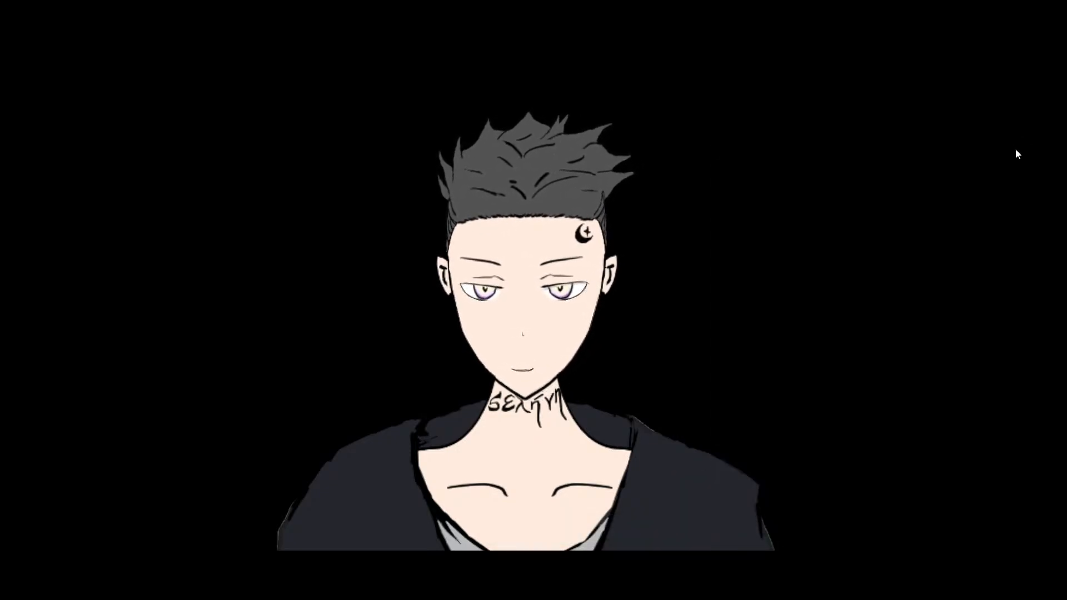